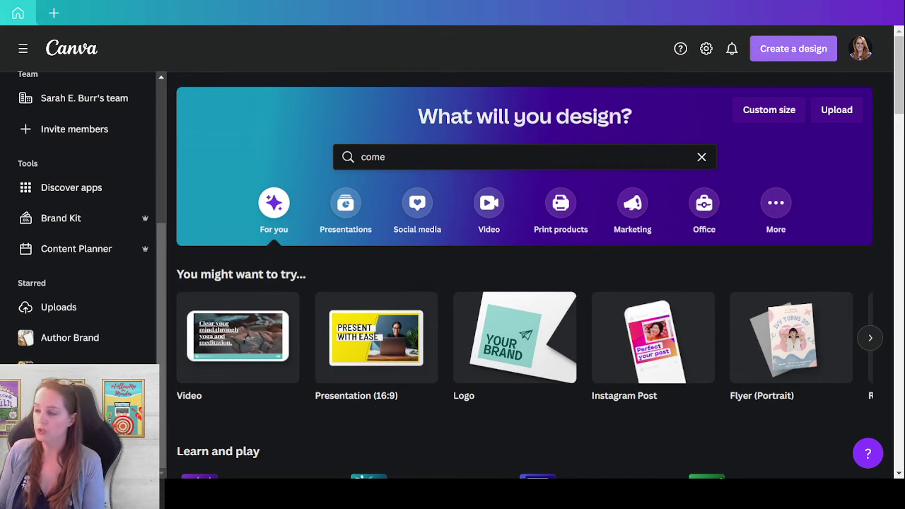
Create a new custom-size design 1920 px wide and 1500 px high
click(806, 50)
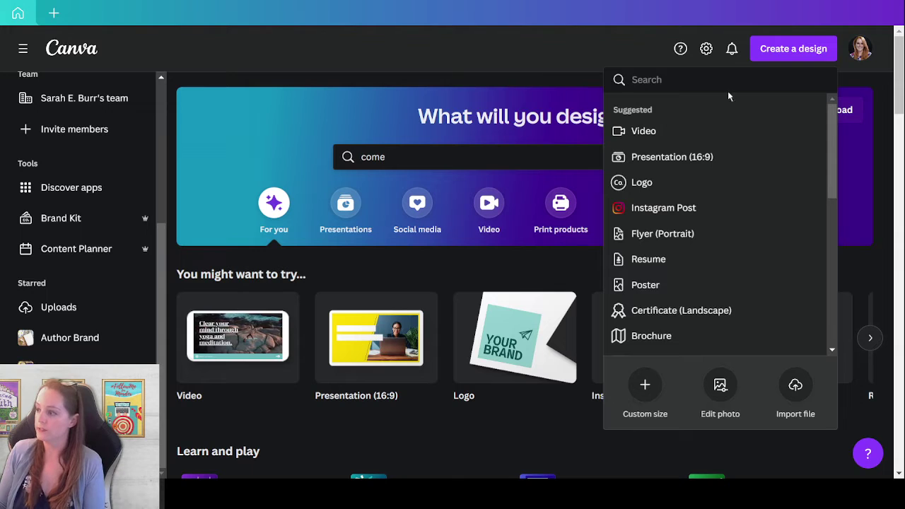
click(644, 389)
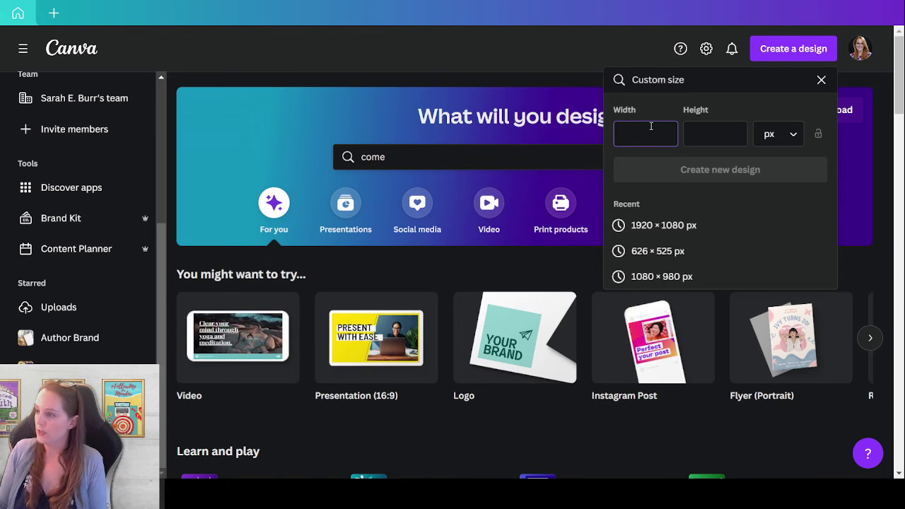
text(1920)
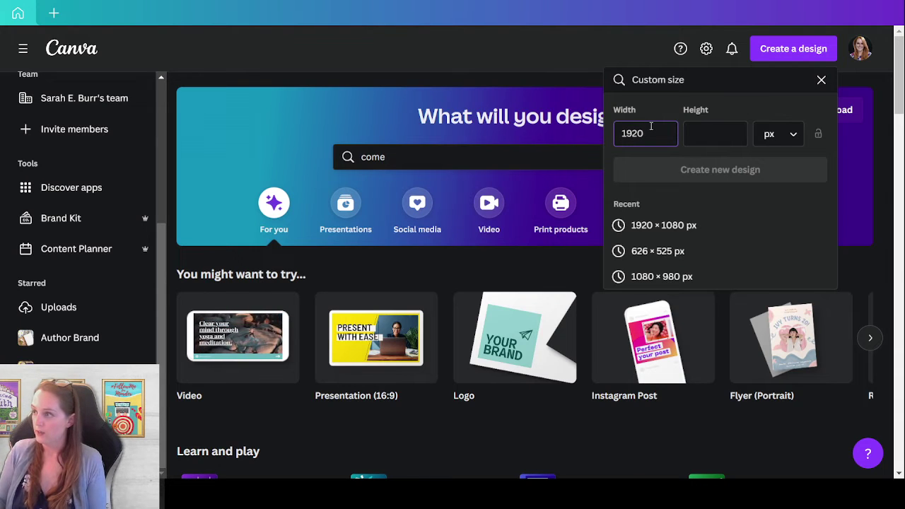
key(Tab)
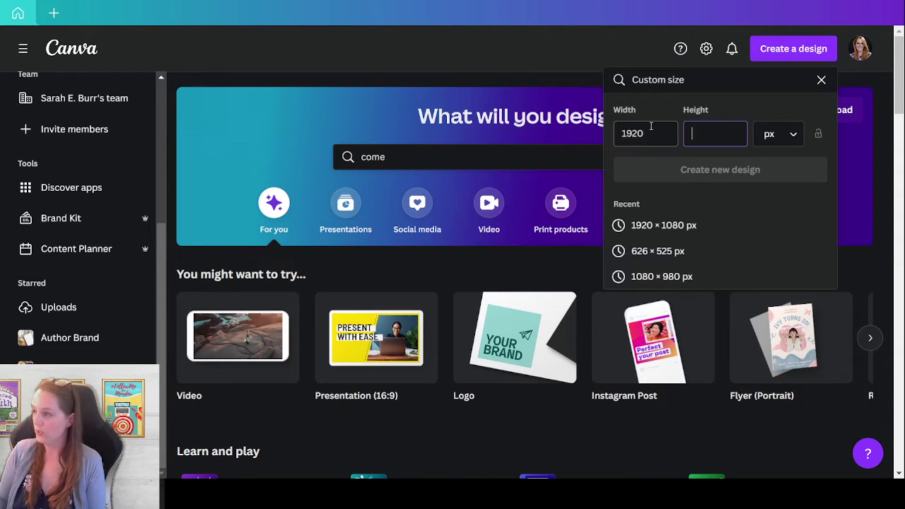
text(1500)
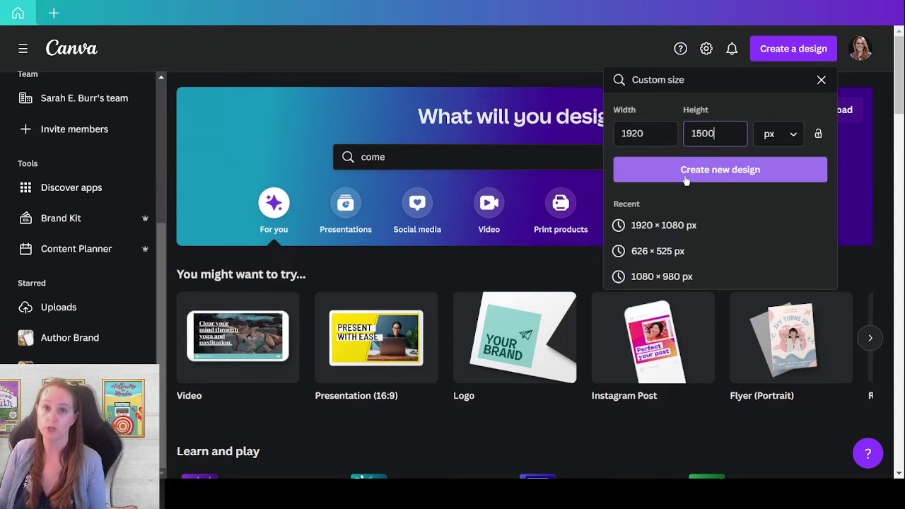
click(785, 169)
click(784, 169)
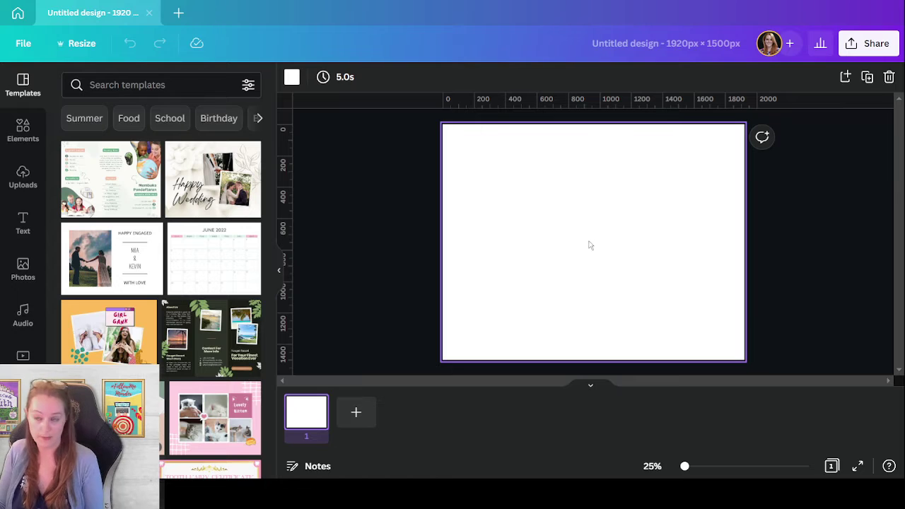
Hide the page thumbnails and collapse the templates panel to enlarge the canvas area
click(587, 389)
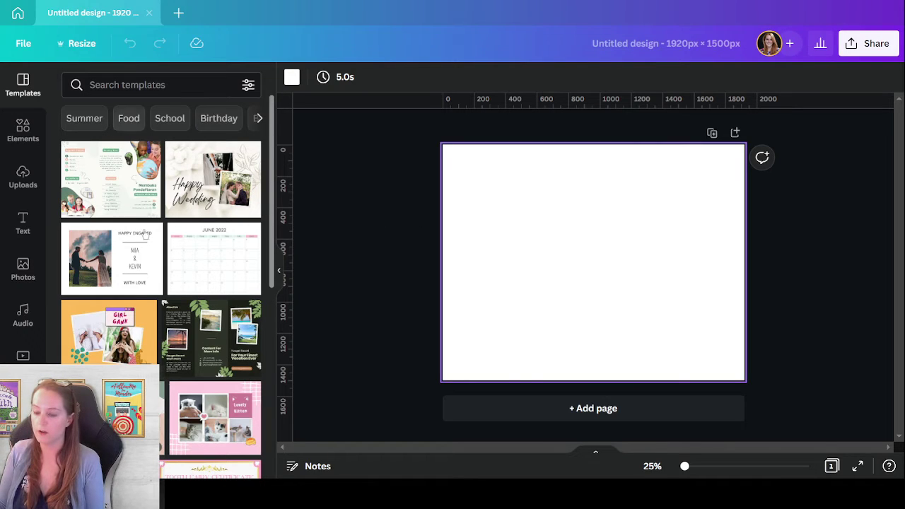
click(278, 273)
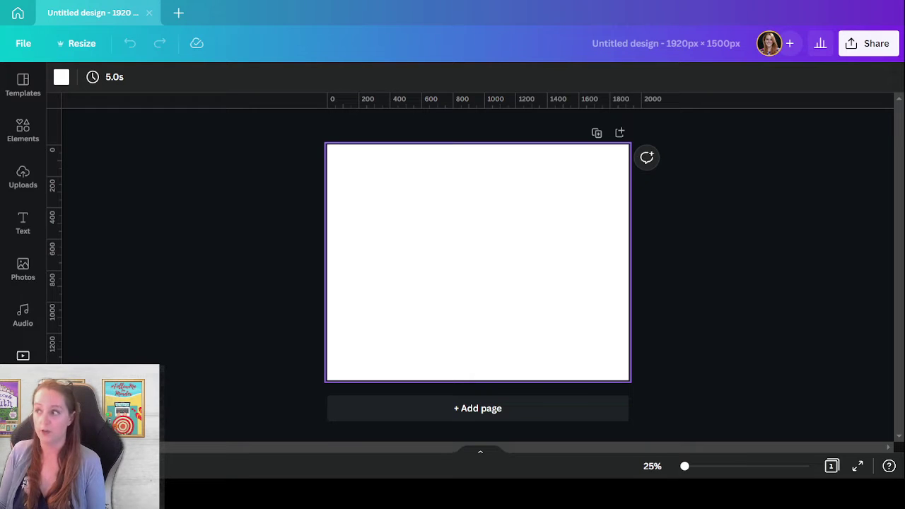
Open the "Book 1 - FollowMe for Murder" subfolder of the Trending Topic Mysteries folder and browse to its last mockup images
scroll(23, 283, down, 5)
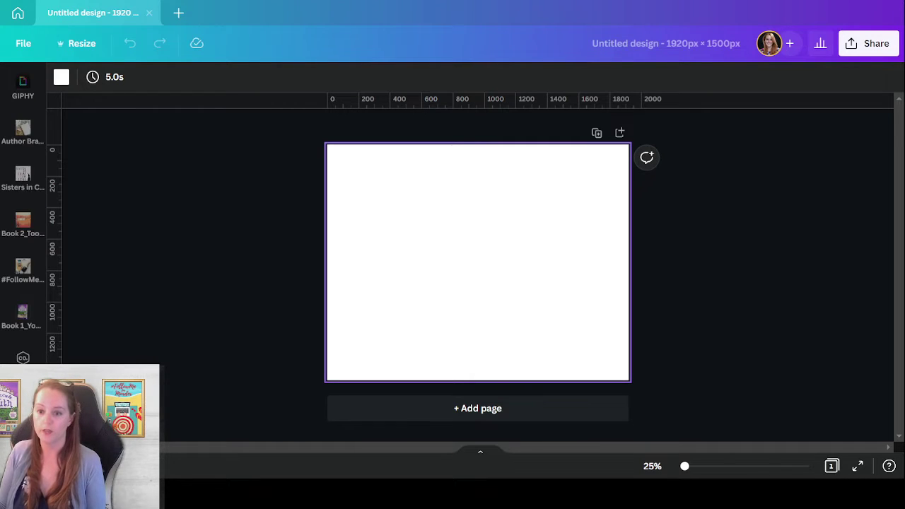
scroll(23, 283, up, 5)
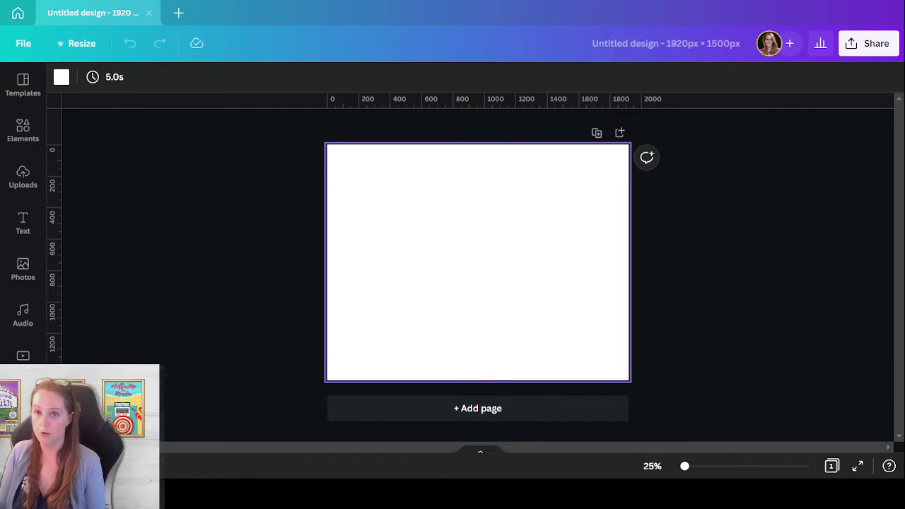
scroll(23, 283, down, 4)
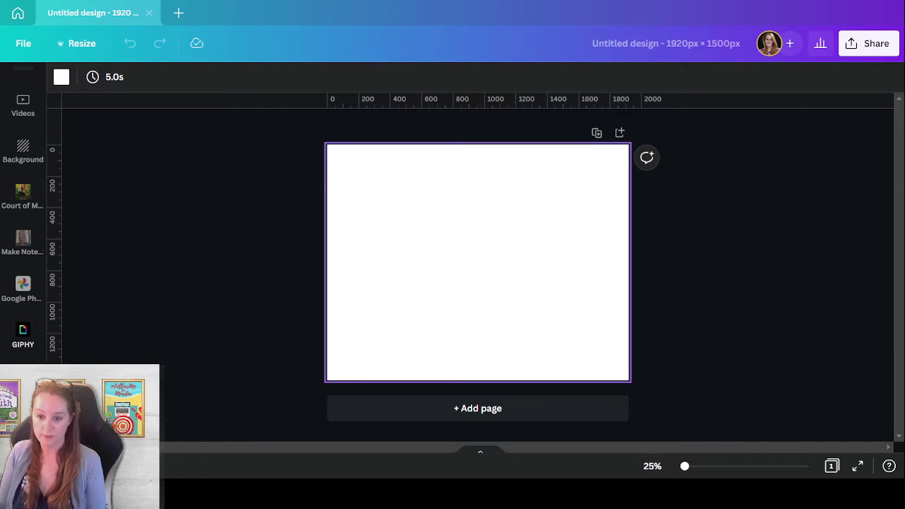
scroll(23, 212, down, 3)
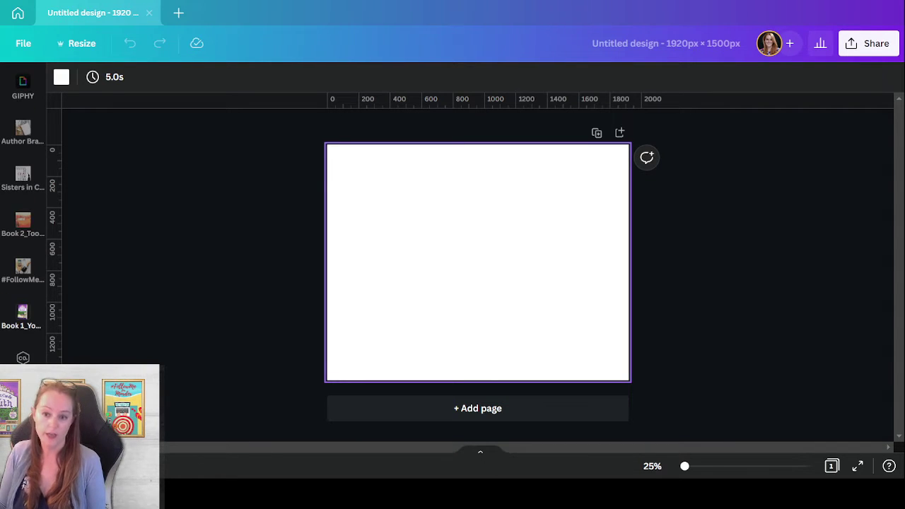
click(22, 267)
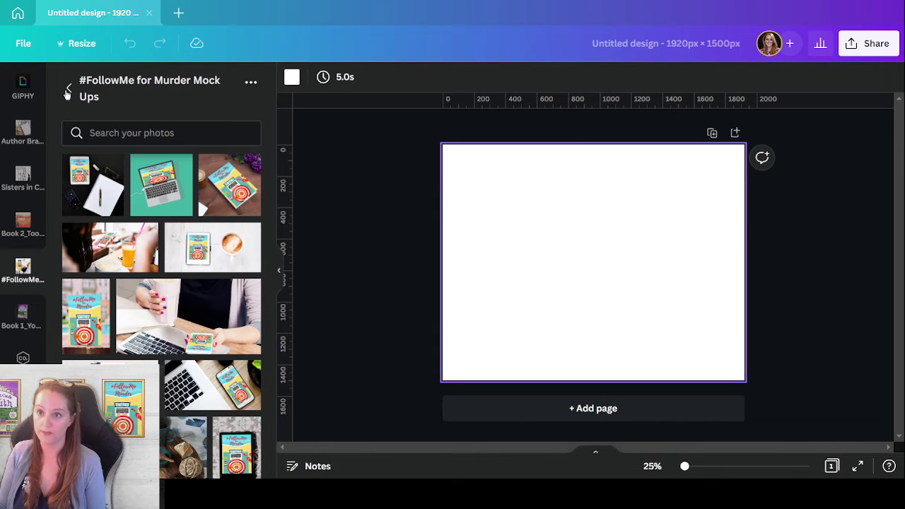
click(68, 89)
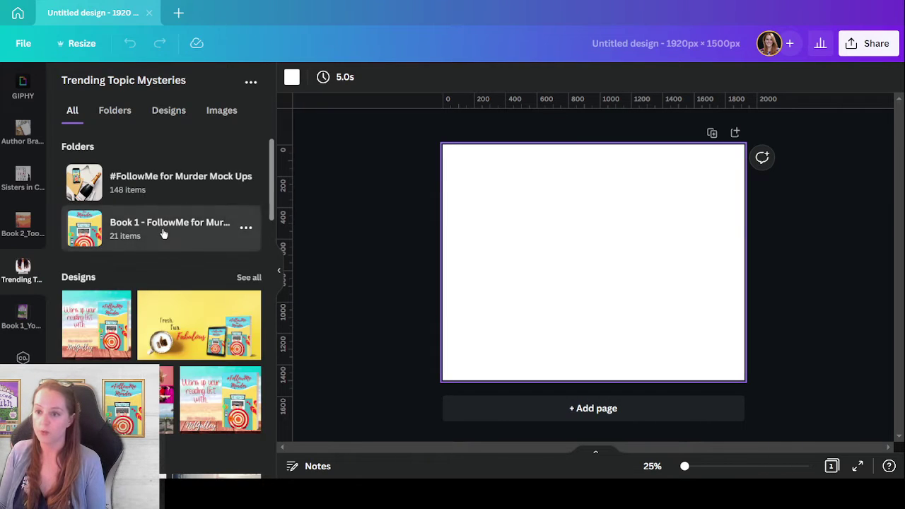
click(163, 234)
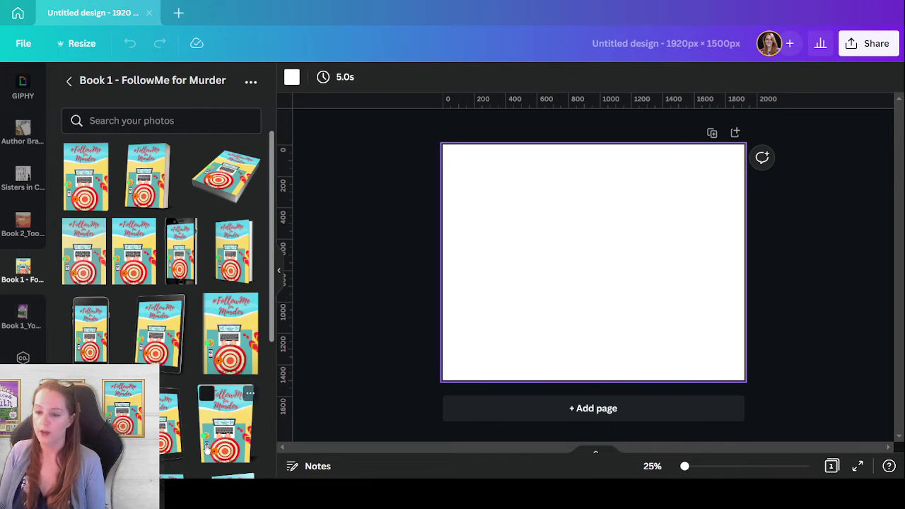
scroll(167, 424, down, 3)
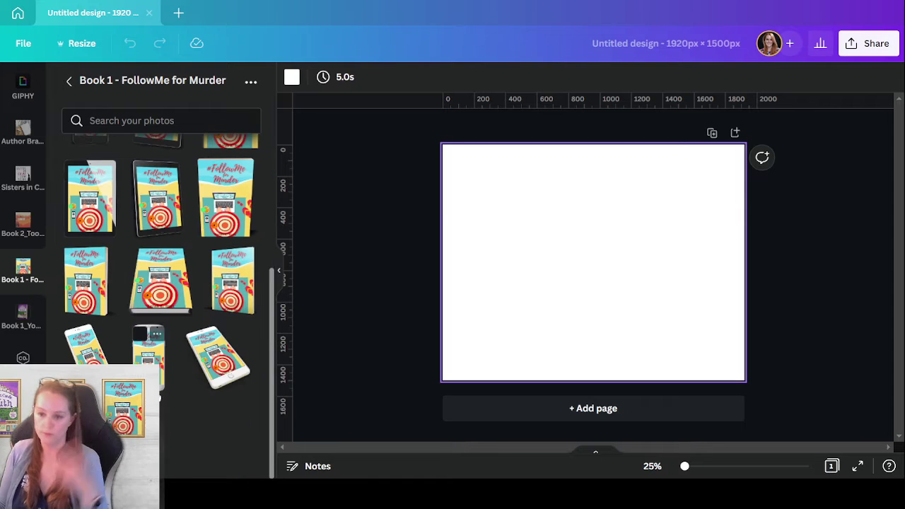
click(218, 357)
drag(598, 244, 649, 263)
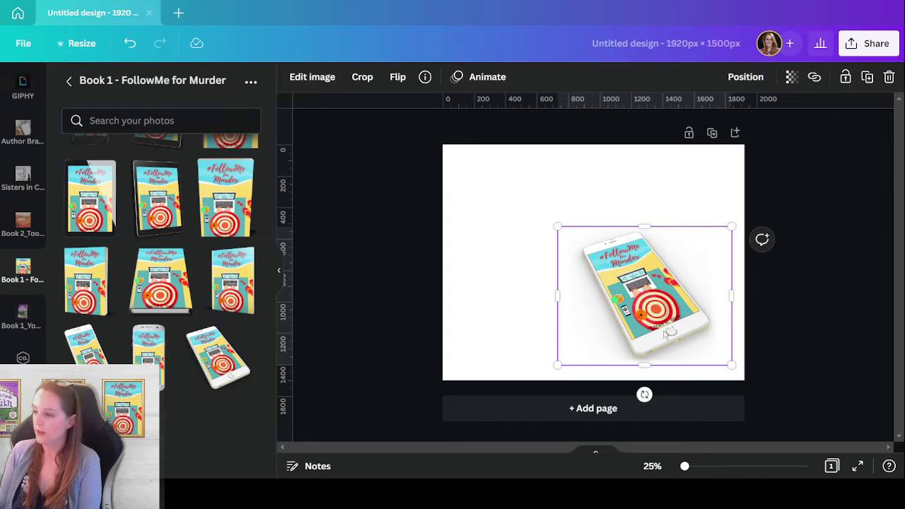
drag(644, 260, 652, 271)
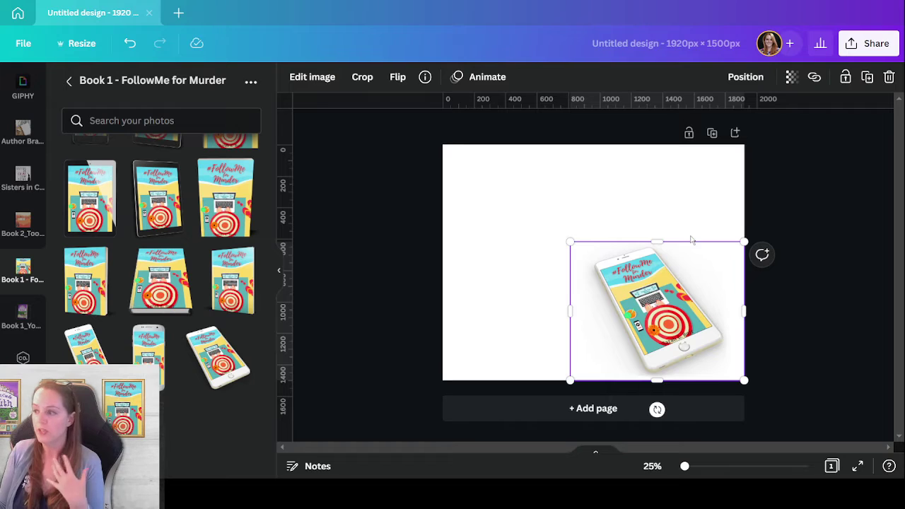
click(891, 77)
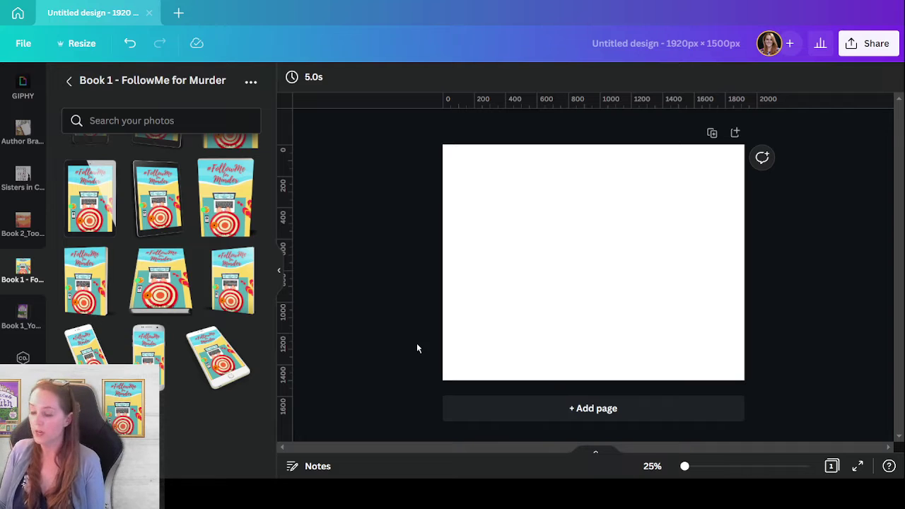
Add the upright 3D paperback mockup with its spine on the right and place it in the page's lower-right corner
click(83, 287)
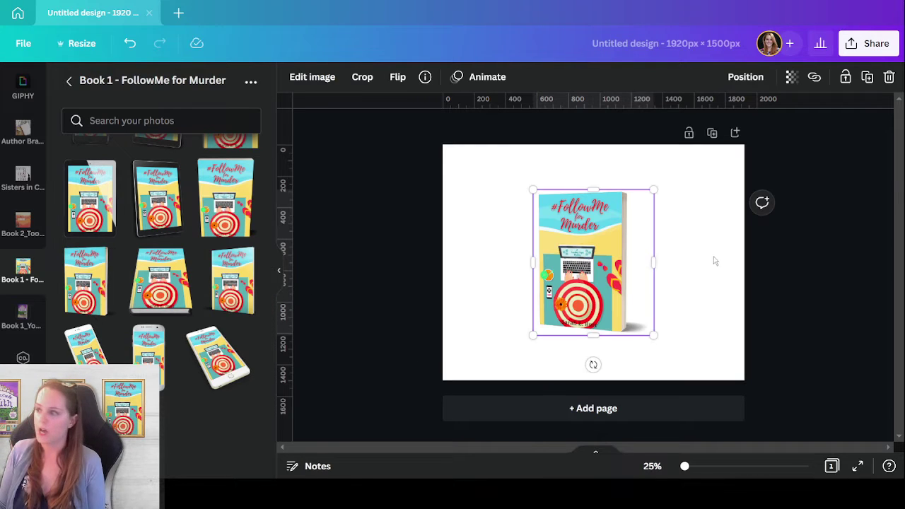
drag(591, 279, 699, 322)
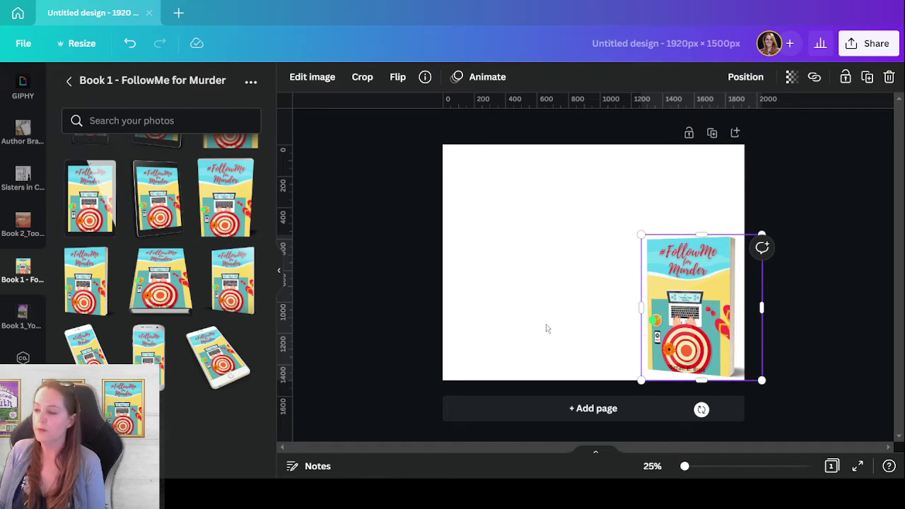
Add a blank page and move it ahead of the page with the book mockup
click(618, 416)
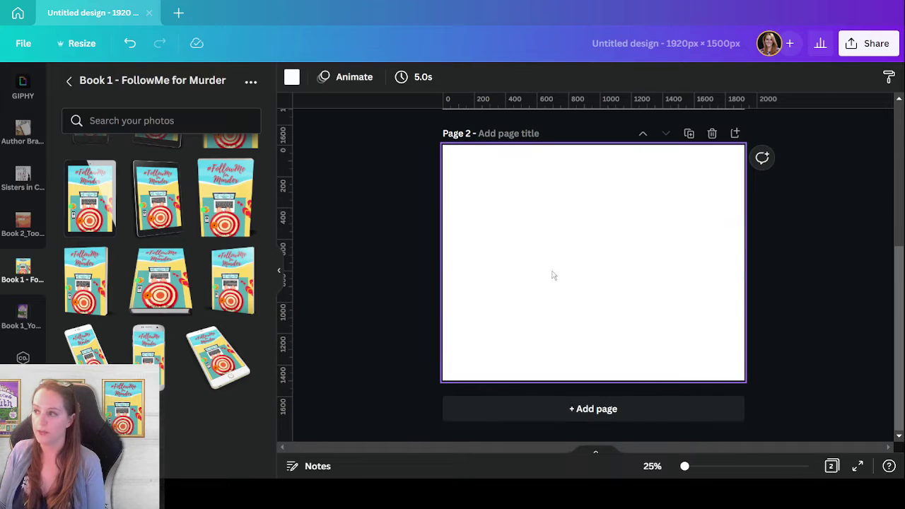
click(642, 133)
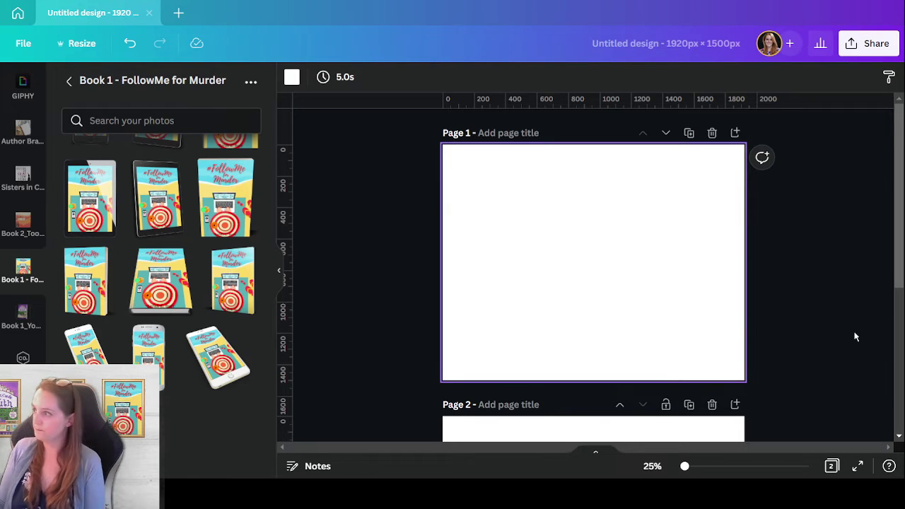
Add the tilted white phone mockup to page 2, place it in the lower-left corner and shrink it slightly
scroll(653, 223, down, 4)
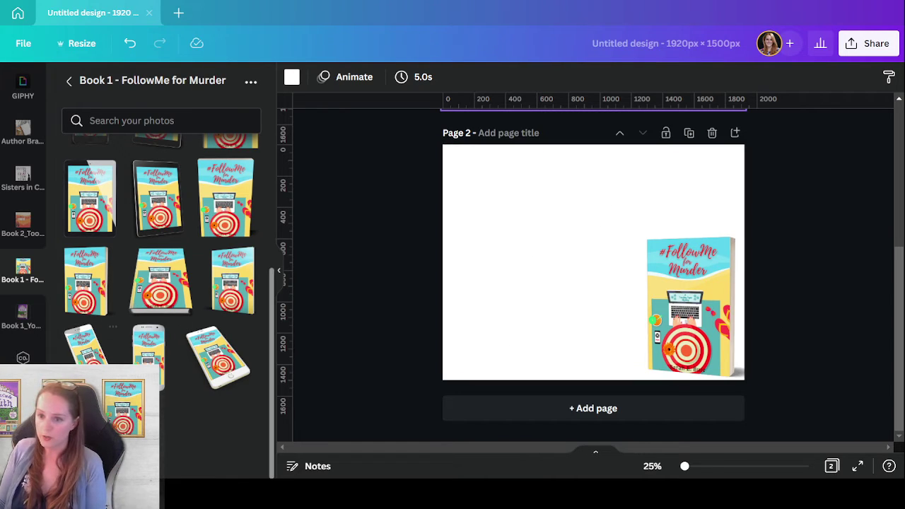
click(72, 332)
drag(554, 251, 467, 296)
drag(571, 235, 553, 257)
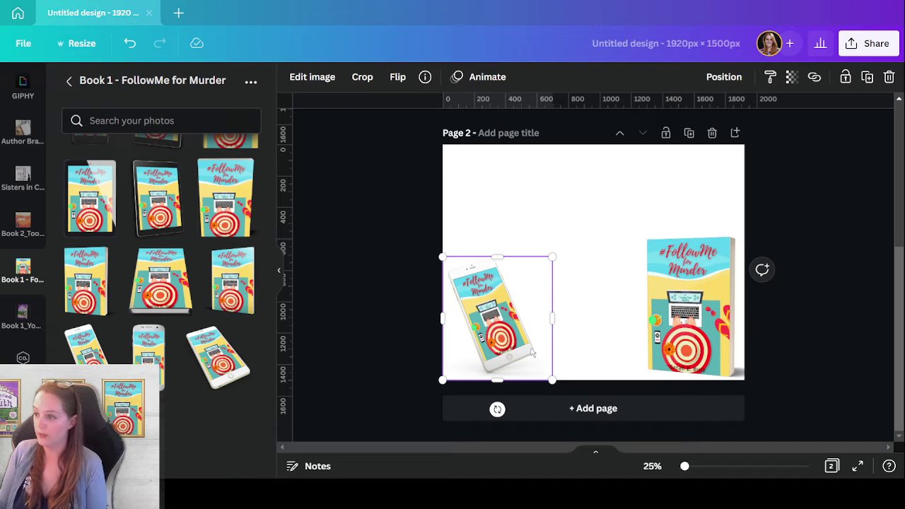
click(489, 220)
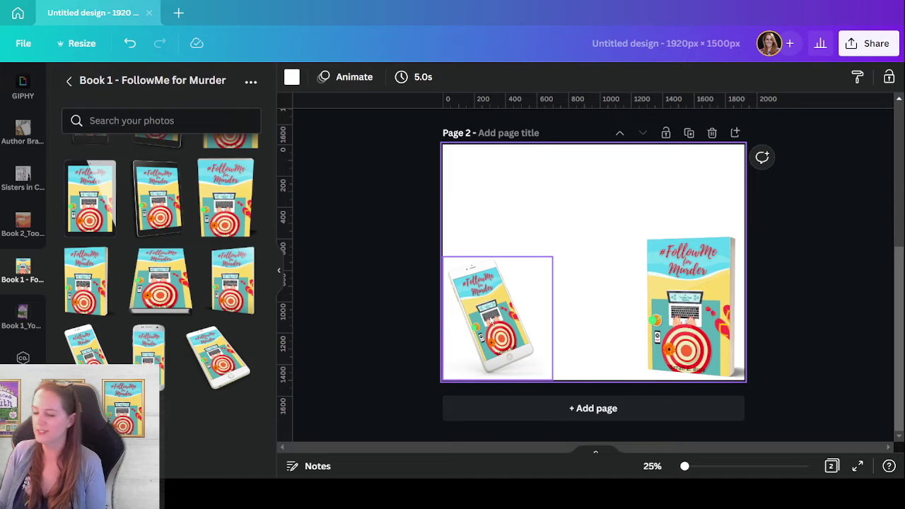
Search the stock photos for "summertime"
scroll(29, 276, up, 1)
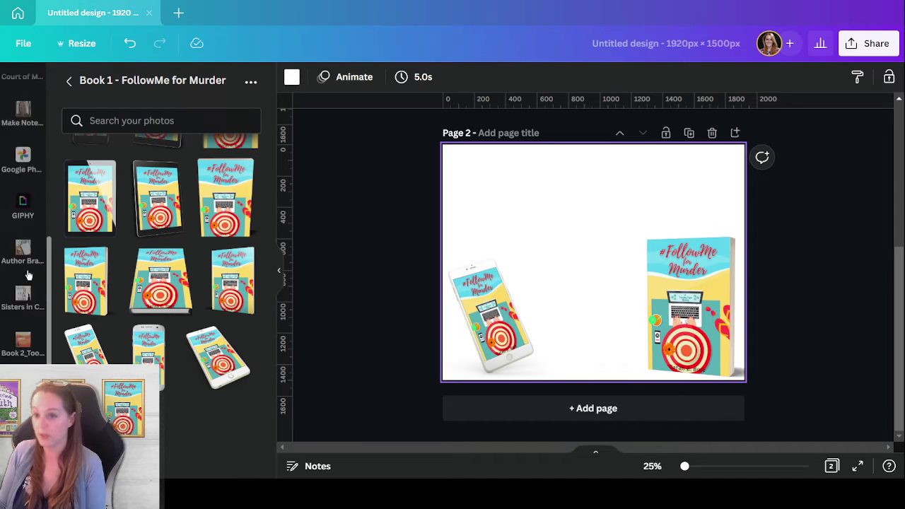
scroll(27, 275, up, 5)
click(22, 272)
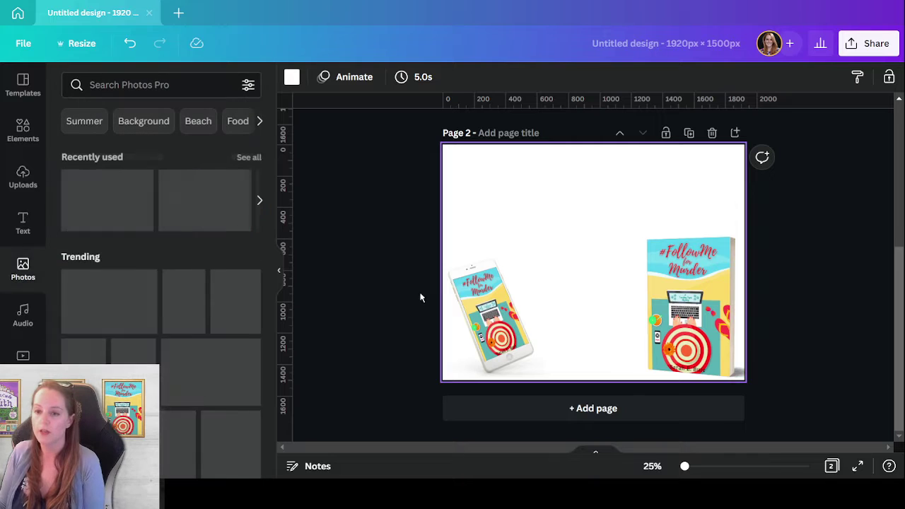
click(134, 88)
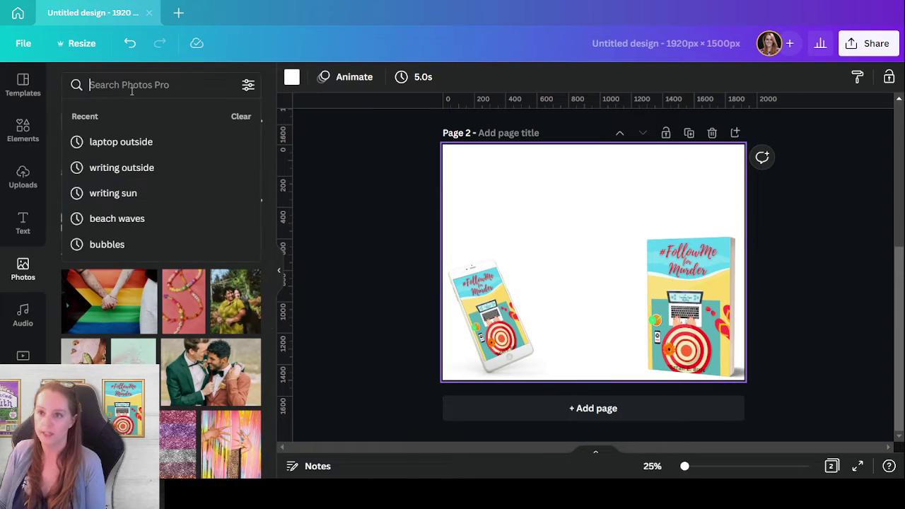
text(summertime)
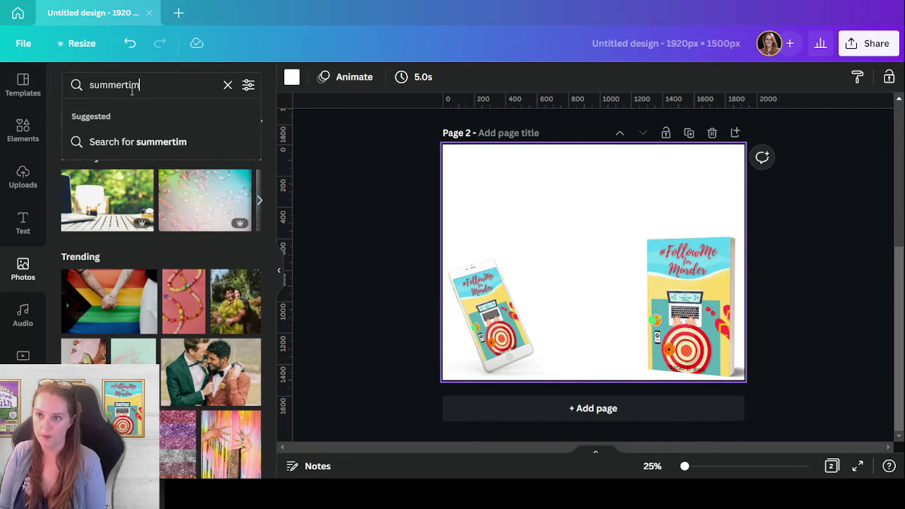
key(Return)
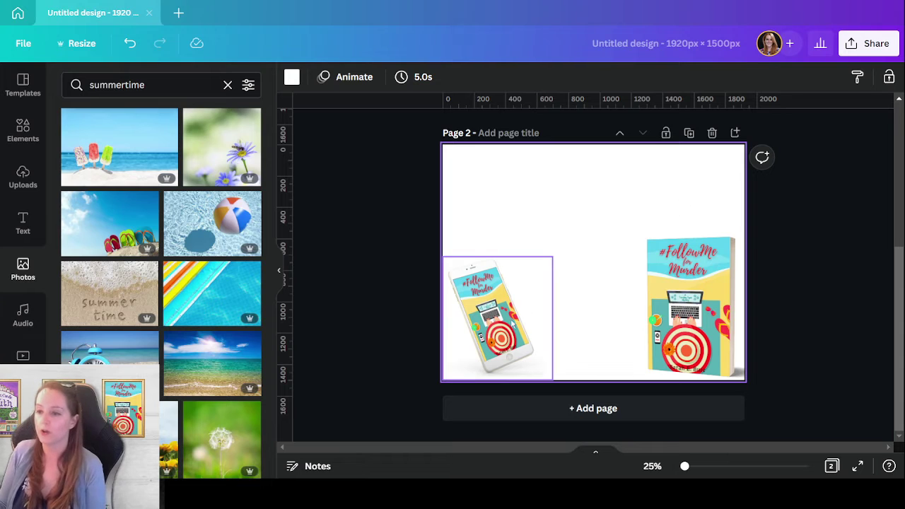
Add the photo of the striped float in blue pool water and set it as page 2's background
click(201, 289)
right_click(560, 203)
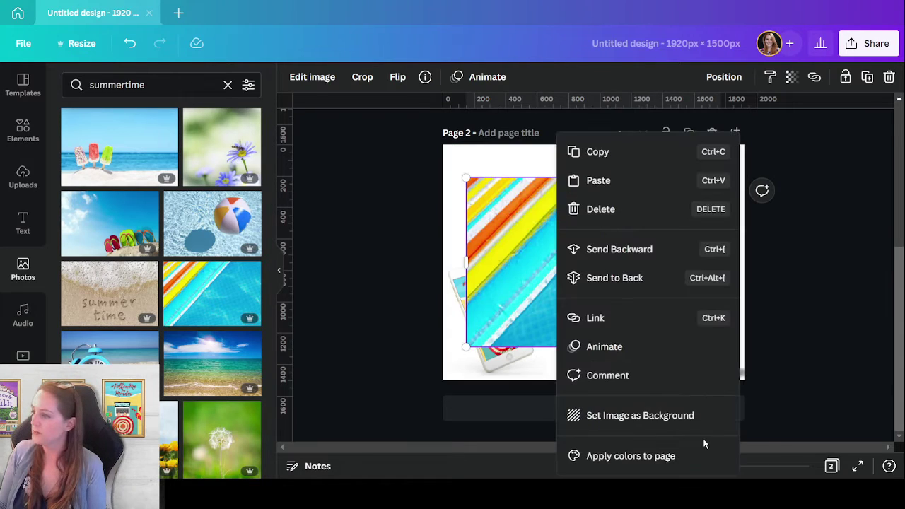
click(669, 414)
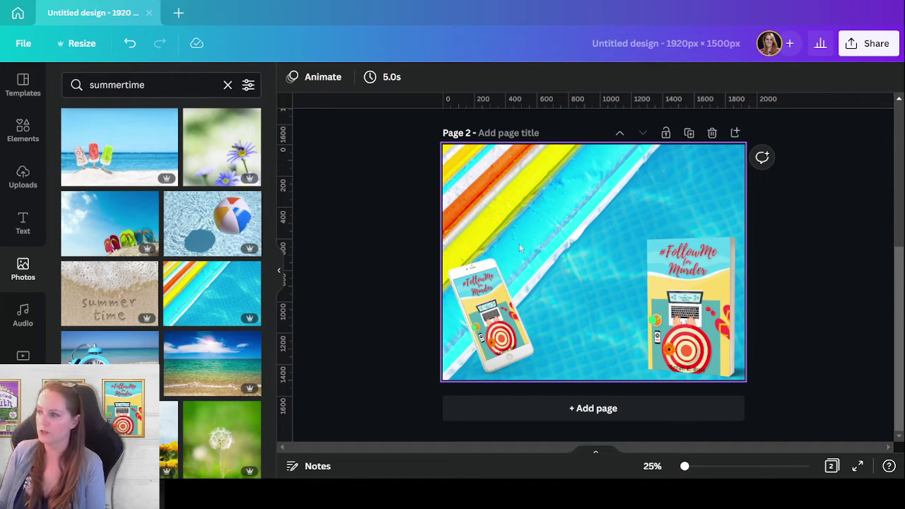
Flip page 2's pool-float background photo horizontally
click(520, 209)
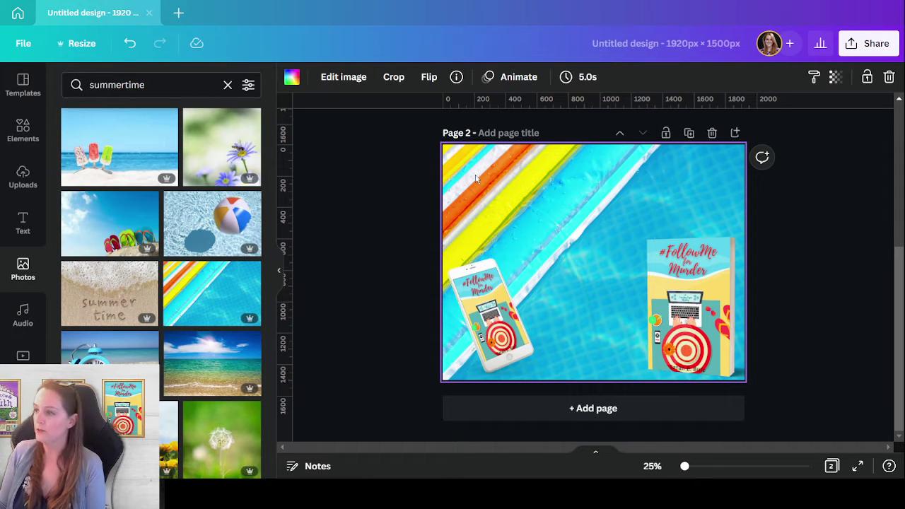
click(437, 79)
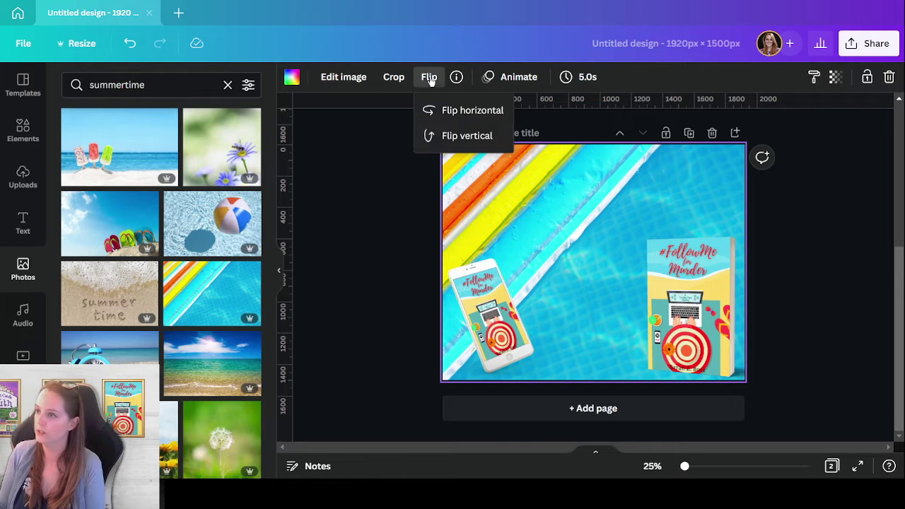
click(461, 111)
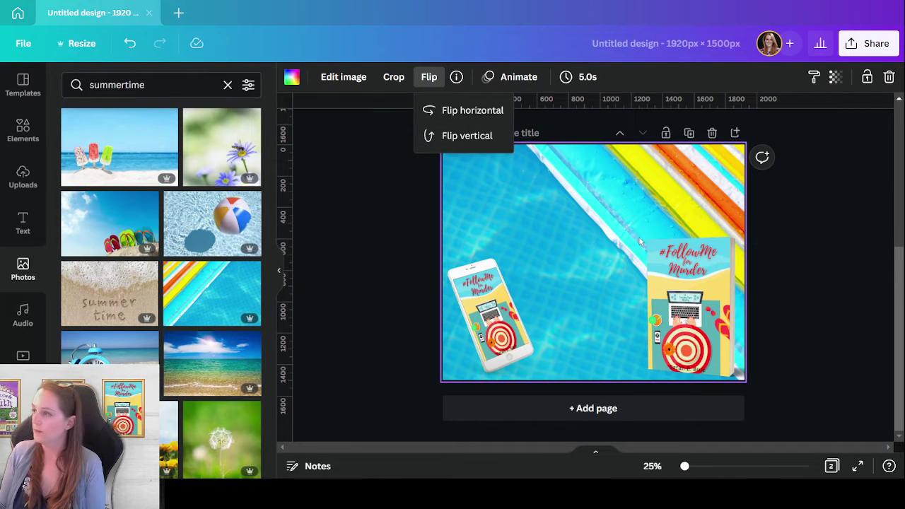
Enlarge the pool-float background photo and reposition its crop so the float runs from the top centre to the lower-right corner
click(584, 210)
double_click(707, 162)
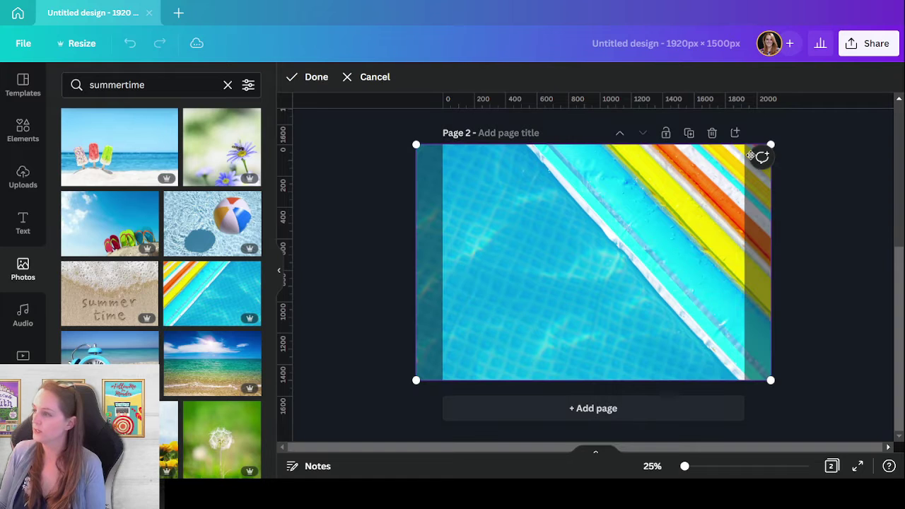
drag(773, 141, 855, 105)
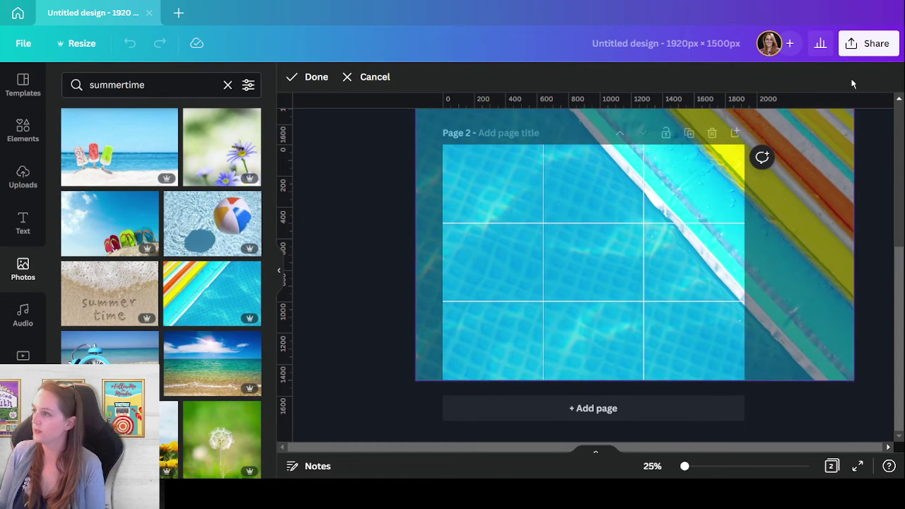
drag(721, 236, 677, 256)
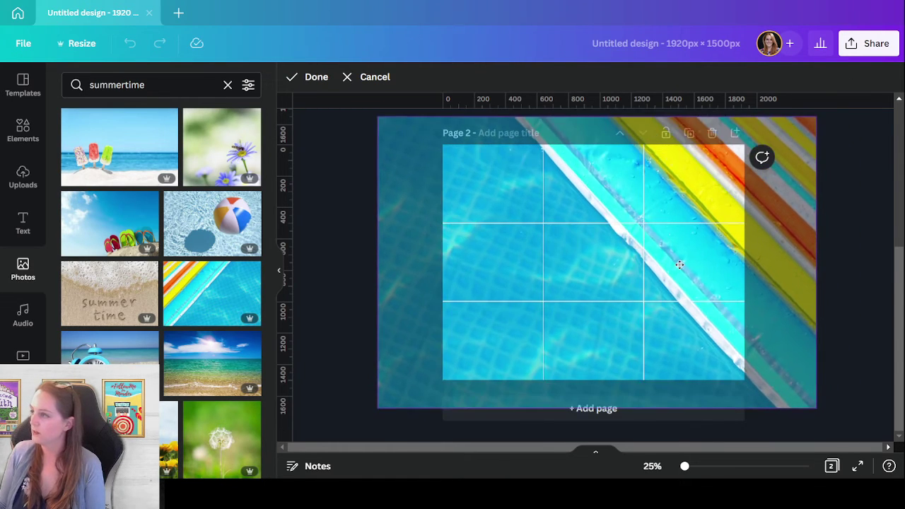
click(329, 303)
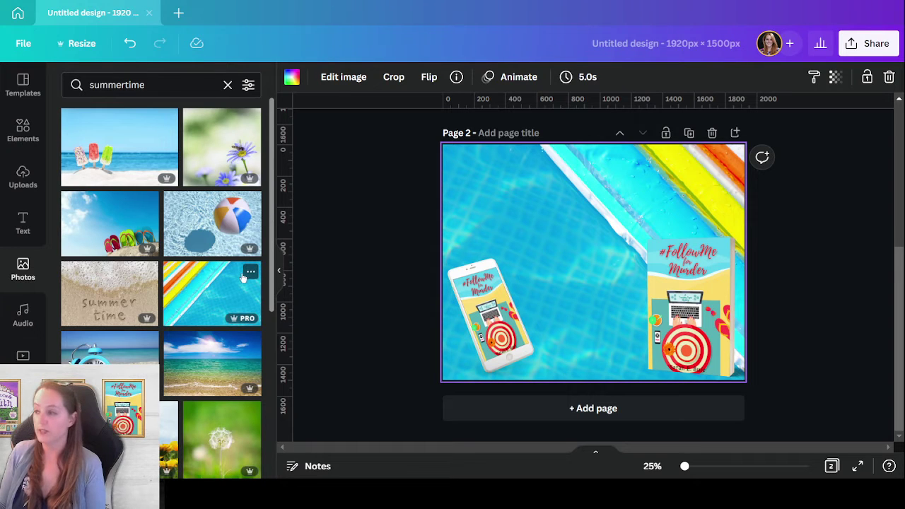
Add the stock photo of the striped pool float to the Trending Topic folder in Your projects
click(253, 272)
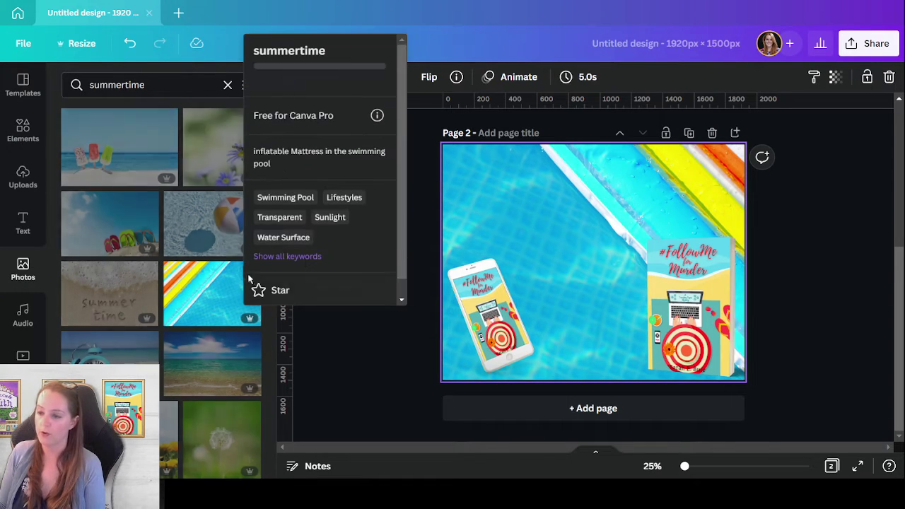
scroll(322, 93, down, 2)
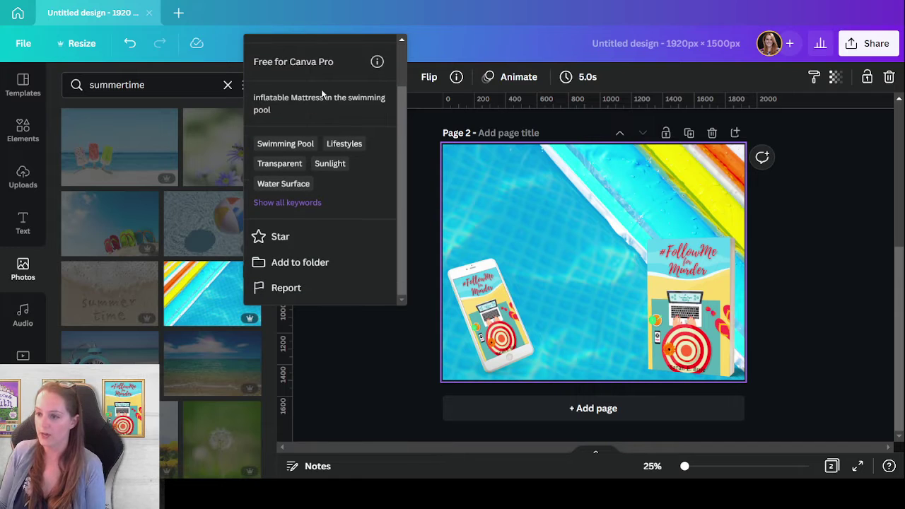
click(333, 262)
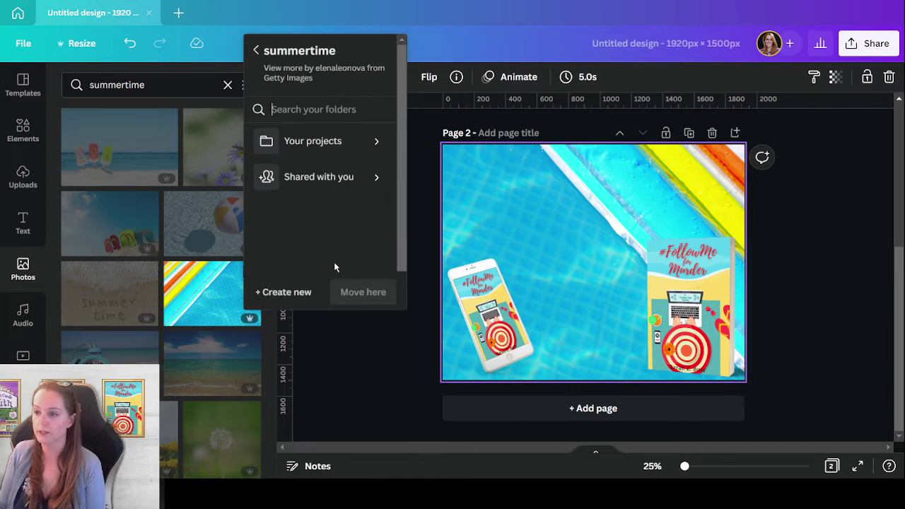
click(384, 141)
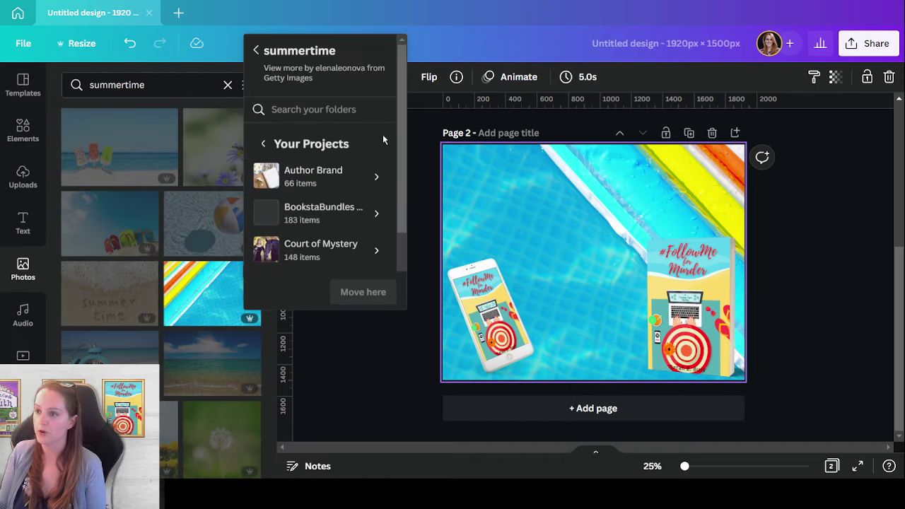
scroll(361, 191, down, 3)
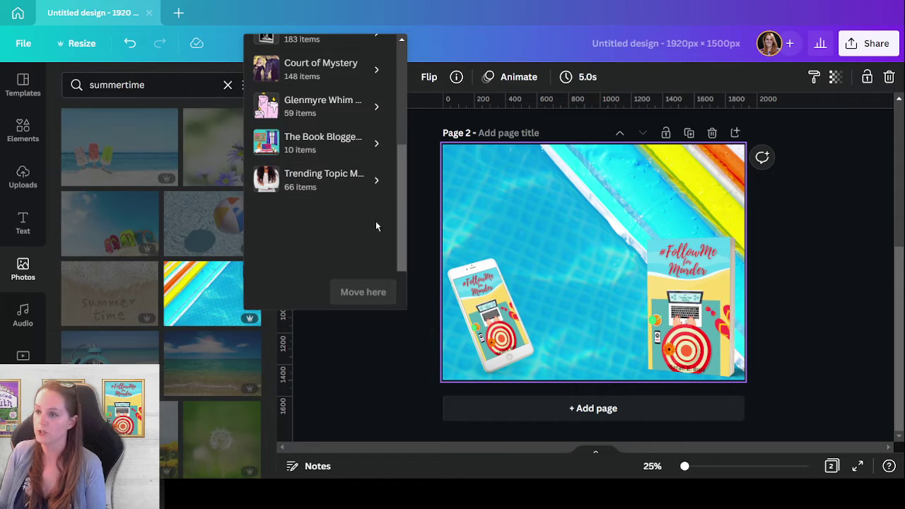
click(381, 181)
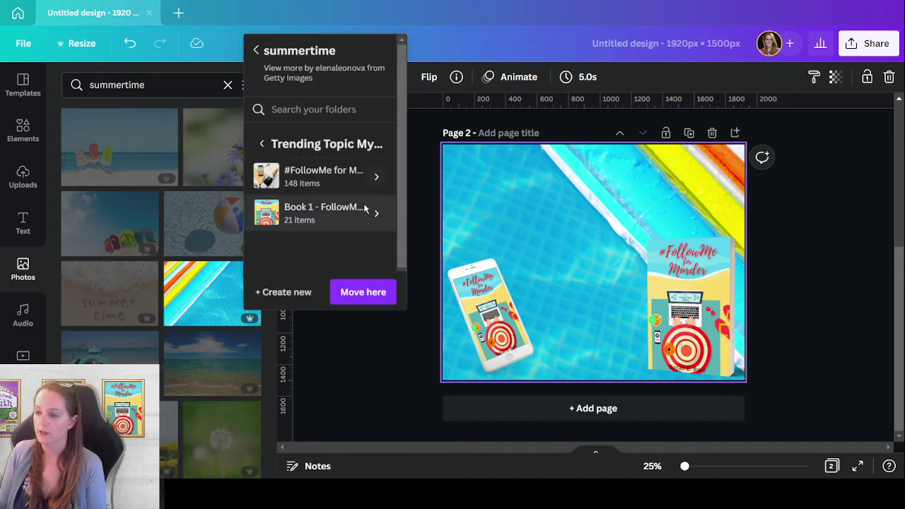
click(373, 295)
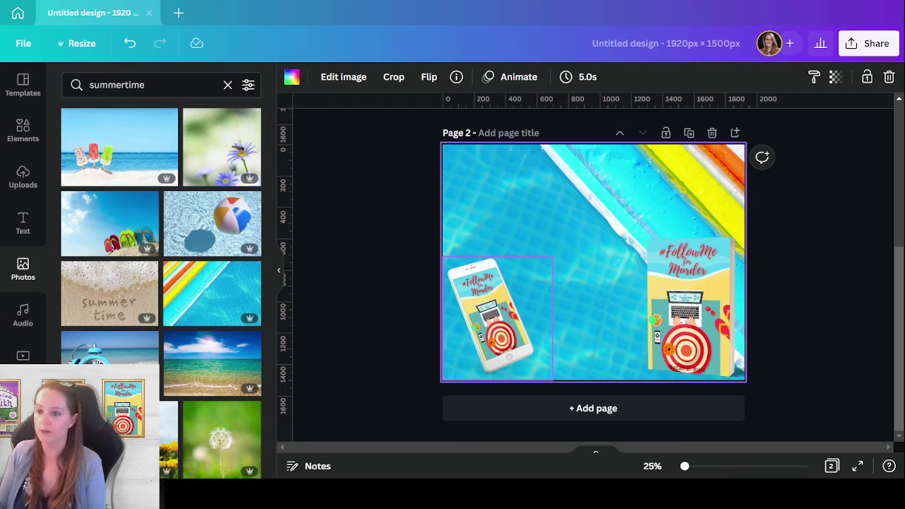
Replace page 2's background with the "summer time" beach sand photo and move the phone mockup up to the page's upper-left corner
drag(110, 294, 459, 202)
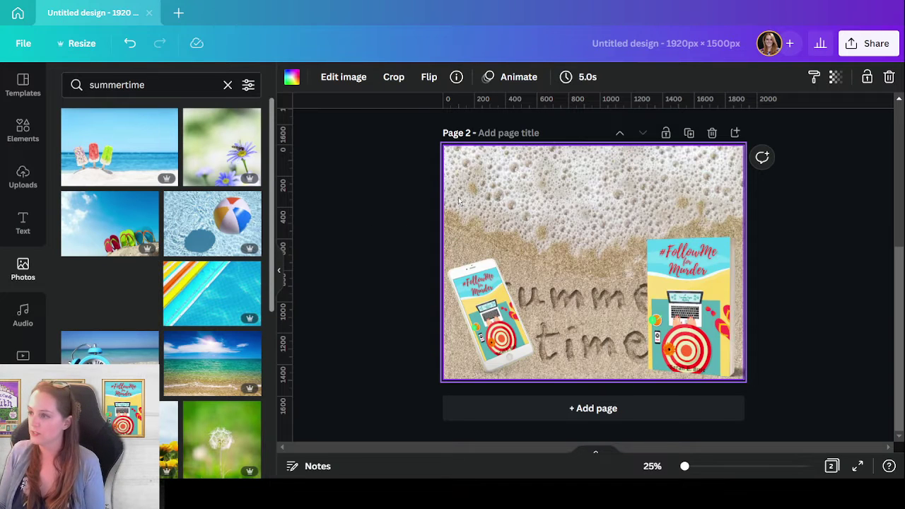
double_click(603, 239)
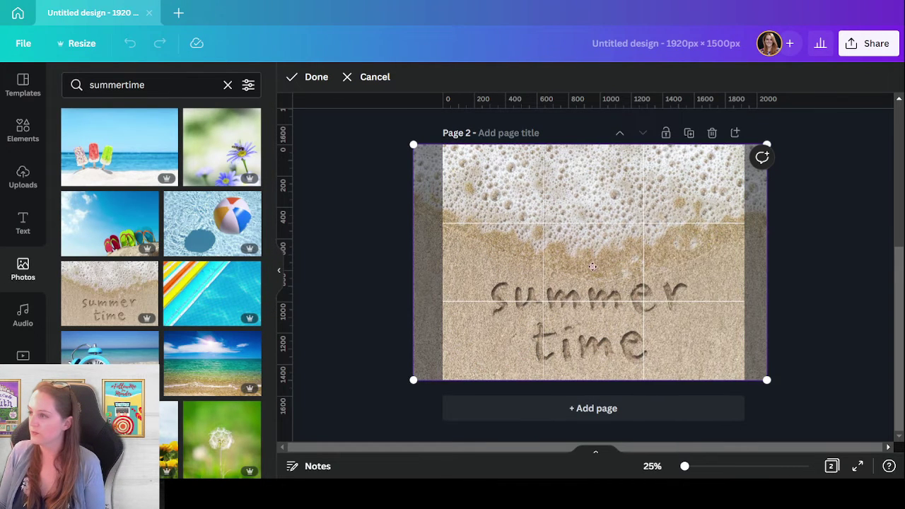
click(840, 330)
drag(446, 341, 444, 239)
Delete the standing paperback mockup from page 2 and open the "Book 1 - FollowMe for Murder" folder
drag(663, 329, 668, 276)
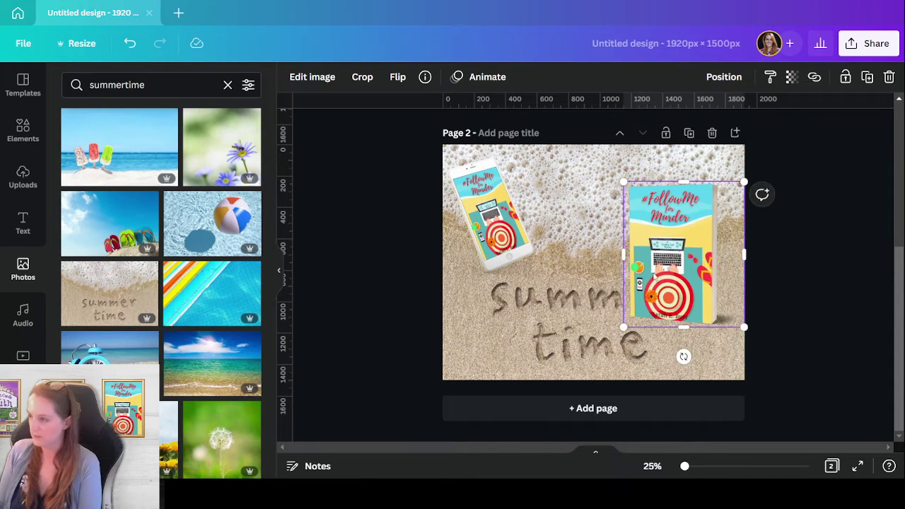
key(Delete)
scroll(23, 315, down, 3)
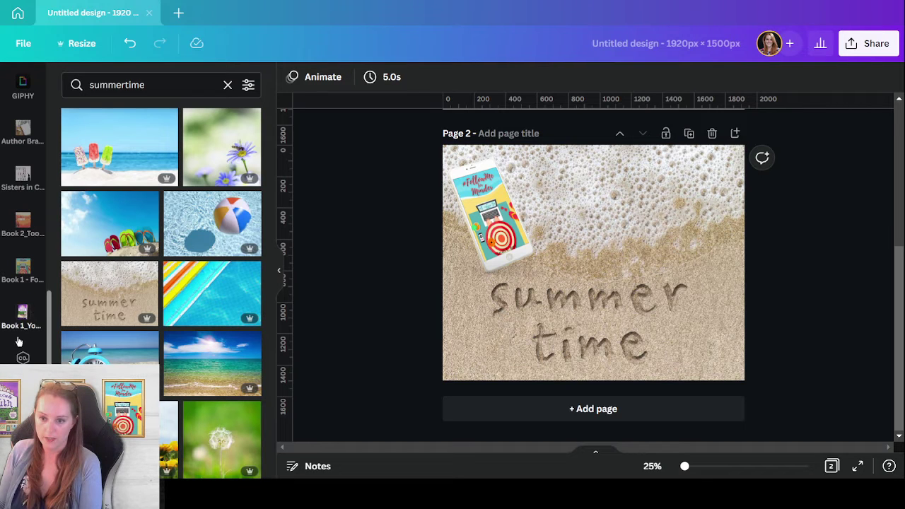
click(20, 274)
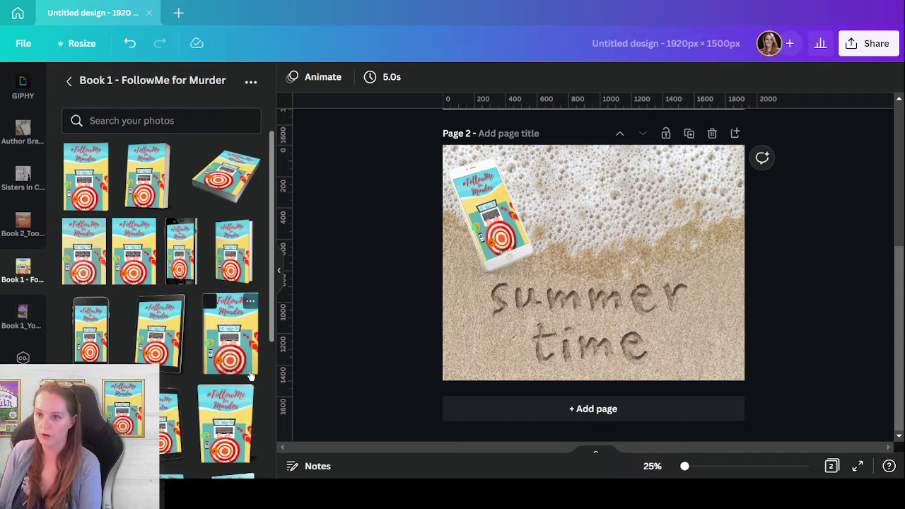
Try the first, front-facing book mockup in the upper-right part of page 2 and remove it
click(92, 202)
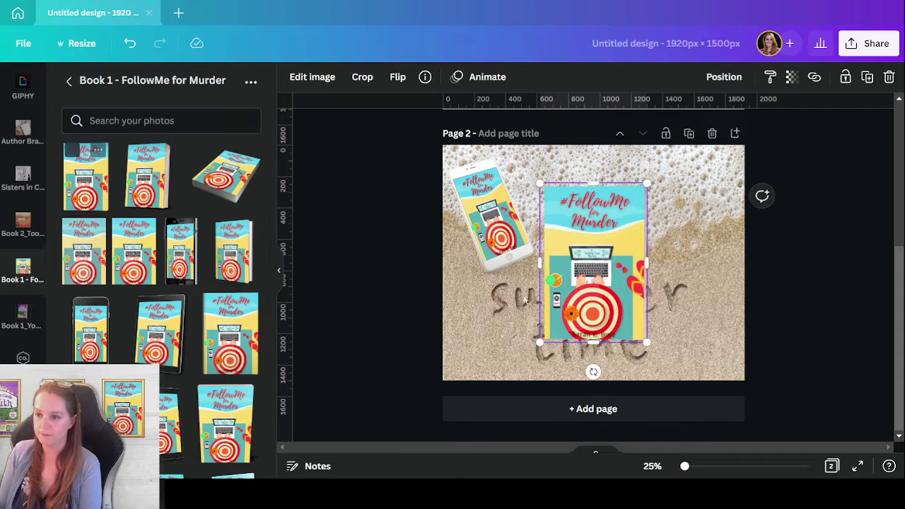
drag(600, 309, 667, 266)
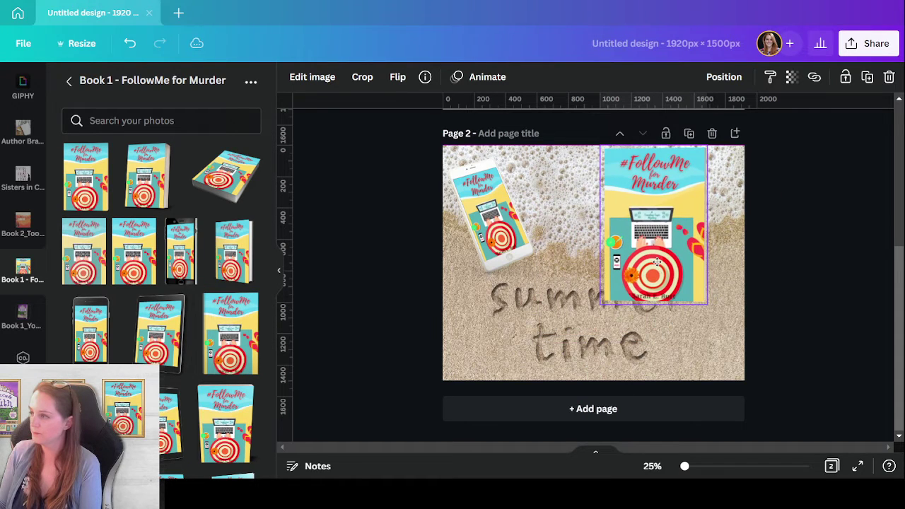
mouse_move(653, 332)
mouse_down()
mouse_move(626, 326)
mouse_move(648, 340)
mouse_up()
key(Delete)
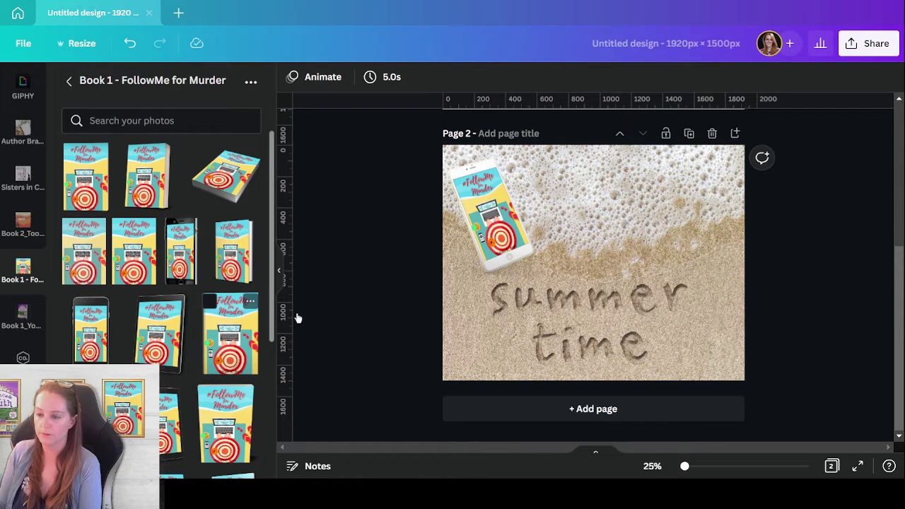
Add the book mockup with the dark spine edge, place it in page 2's upper-right area and tilt it clockwise
click(231, 333)
drag(580, 311, 645, 290)
drag(659, 344, 638, 341)
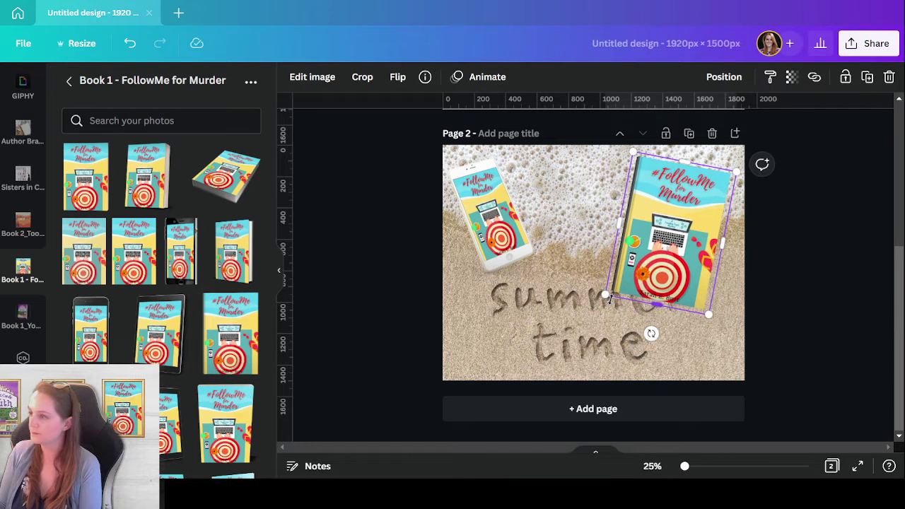
Shrink the tilted book mockup, fit it into the upper-right corner above the sand lettering and fine-tune its tilt
drag(607, 296, 628, 274)
drag(674, 247, 674, 235)
click(674, 286)
click(674, 267)
drag(673, 301, 664, 305)
click(656, 389)
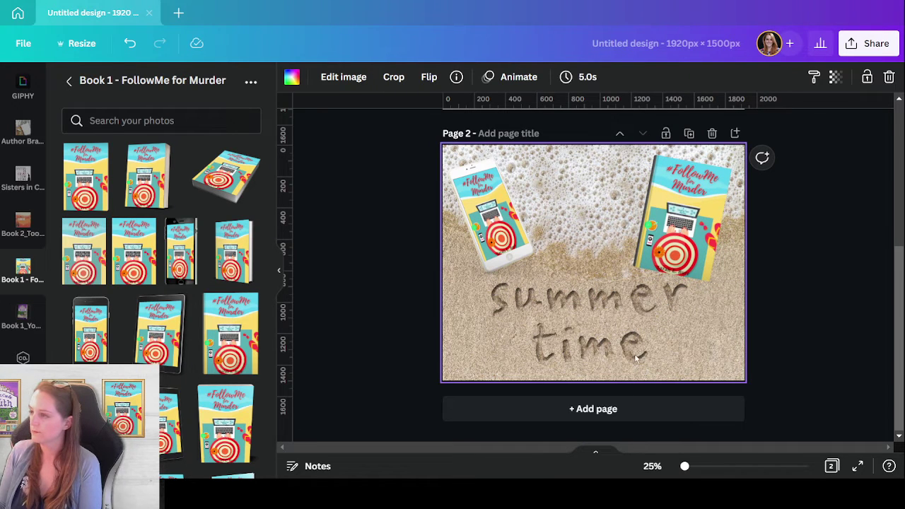
Examine the Adjust settings available for the sand background photo
scroll(32, 283, up, 10)
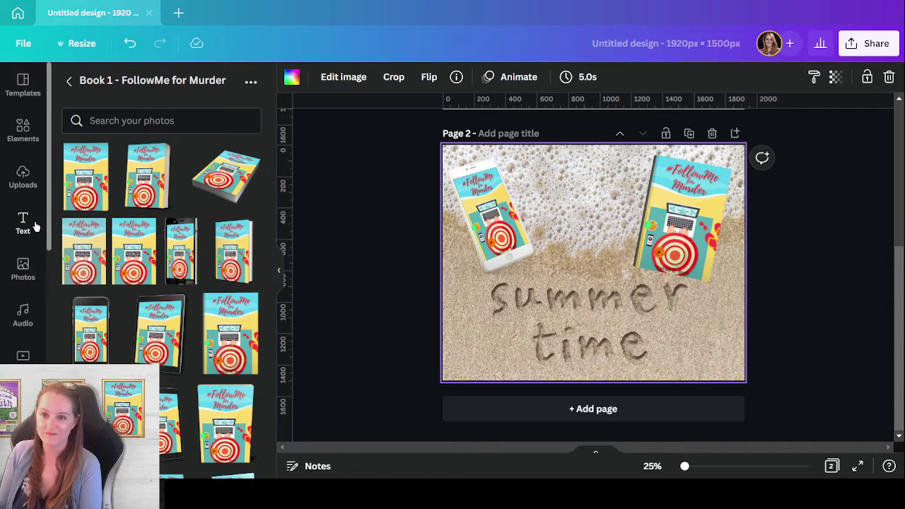
click(575, 343)
click(592, 340)
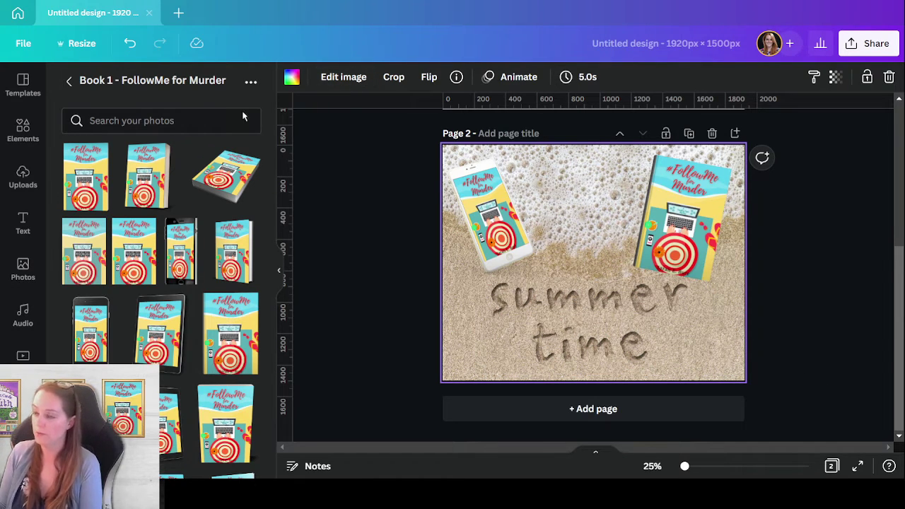
click(344, 79)
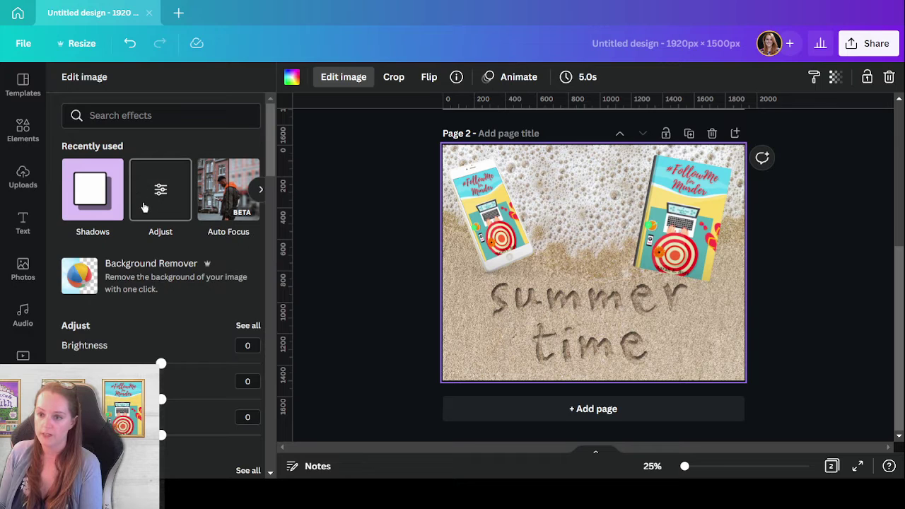
scroll(144, 207, down, 4)
scroll(150, 219, up, 4)
scroll(177, 214, down, 4)
scroll(255, 212, up, 4)
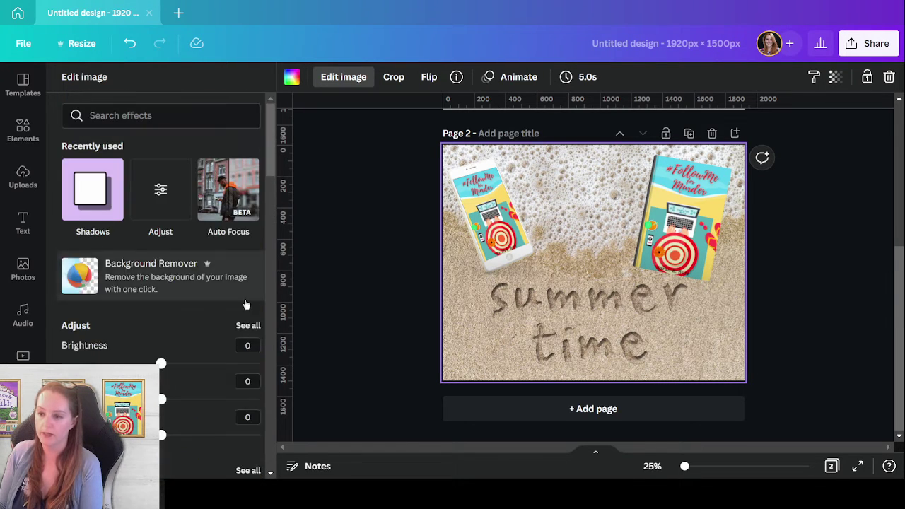
click(247, 323)
scroll(203, 189, down, 3)
scroll(203, 188, up, 3)
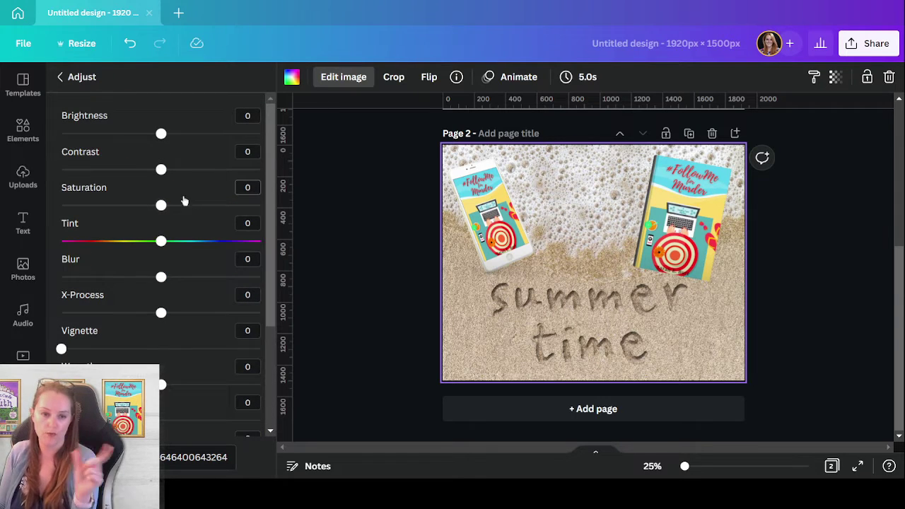
click(59, 77)
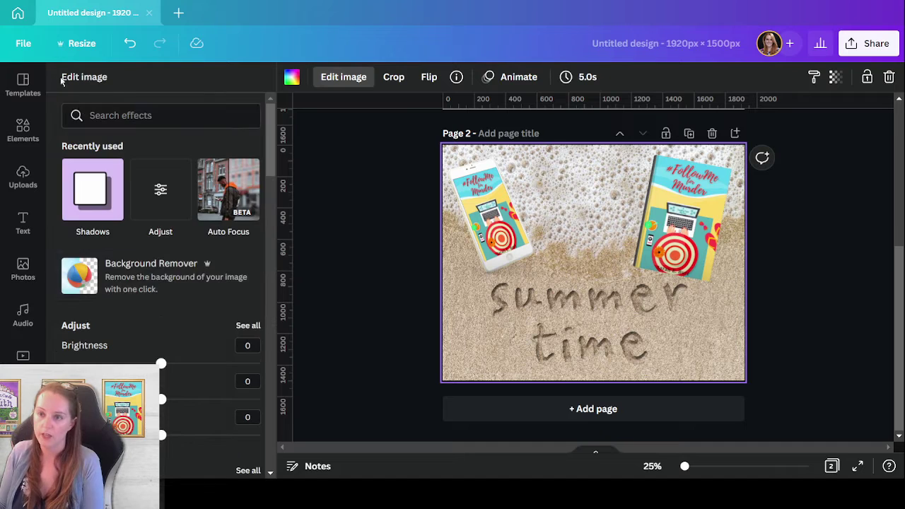
Look through the image effects for the sand background photo and show all ColorMix effects
scroll(212, 292, down, 2)
scroll(215, 297, down, 3)
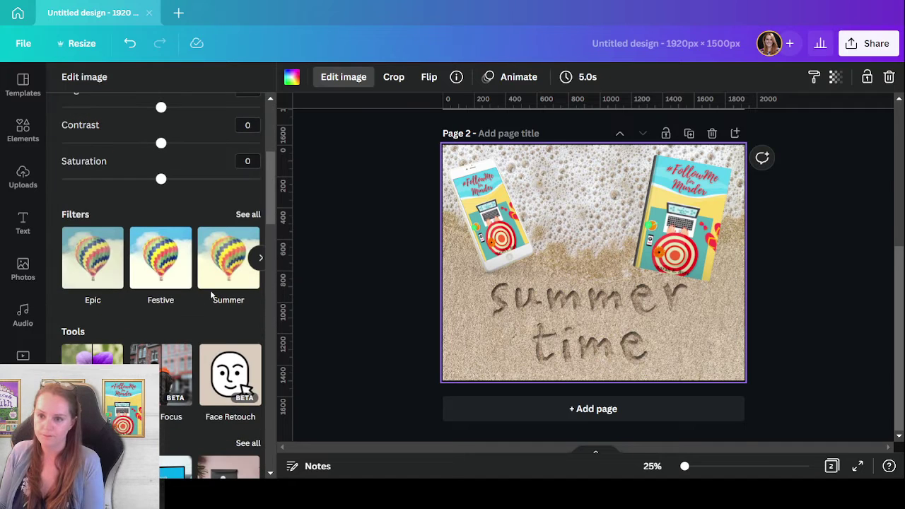
scroll(210, 296, down, 5)
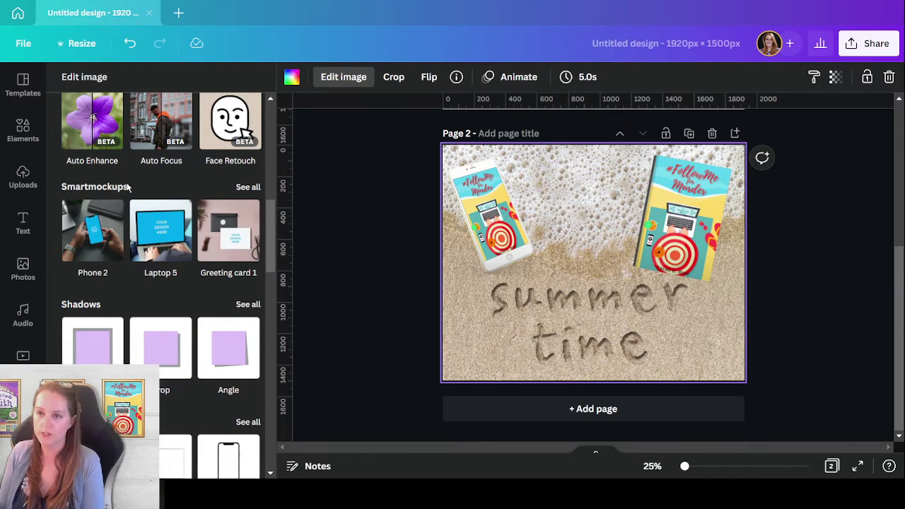
scroll(155, 204, down, 4)
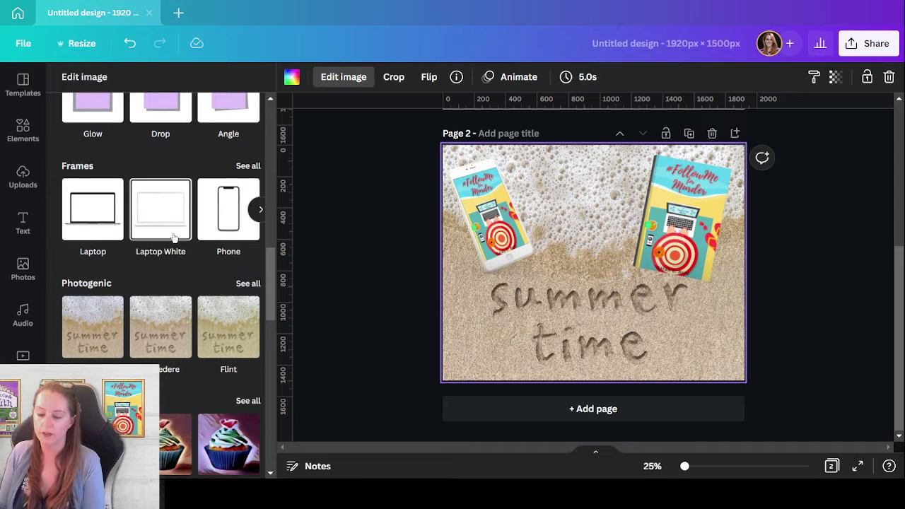
scroll(177, 240, down, 4)
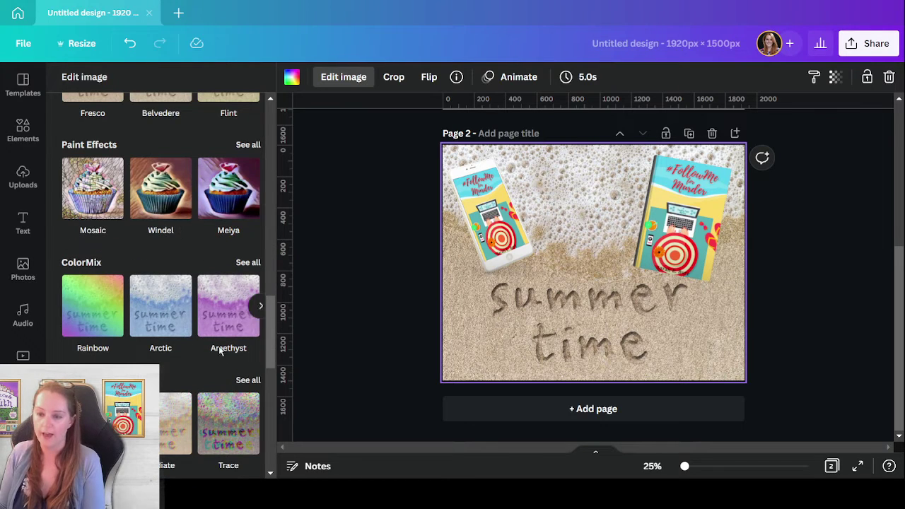
click(248, 263)
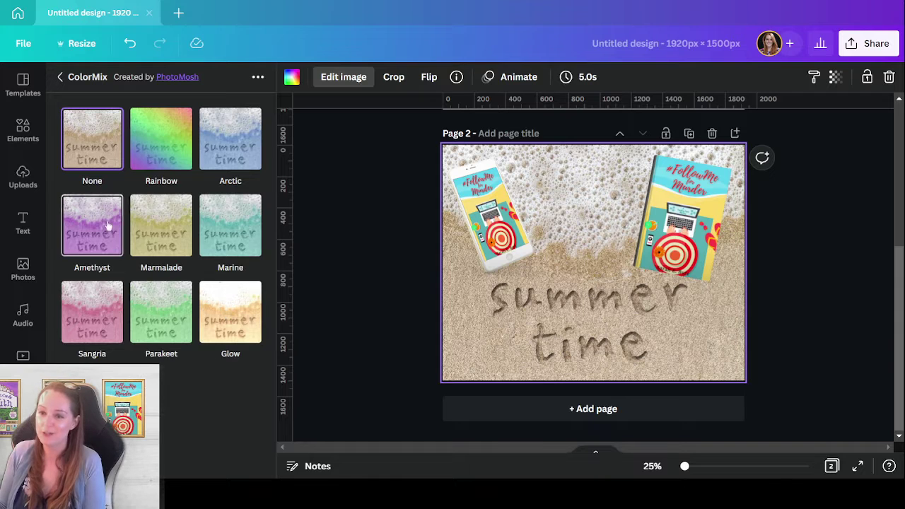
Try the Glow, Marine, Amethyst and Sangria ColorMix effects on the sand background photo
click(224, 297)
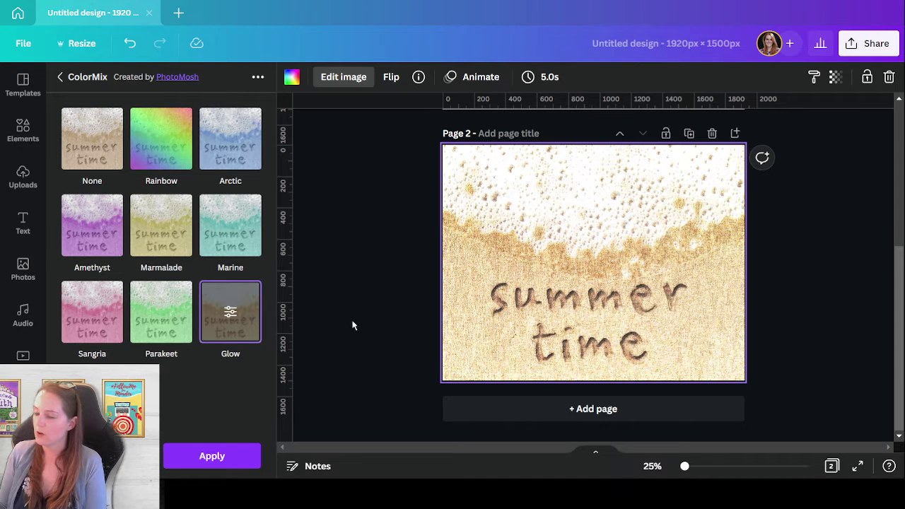
click(220, 211)
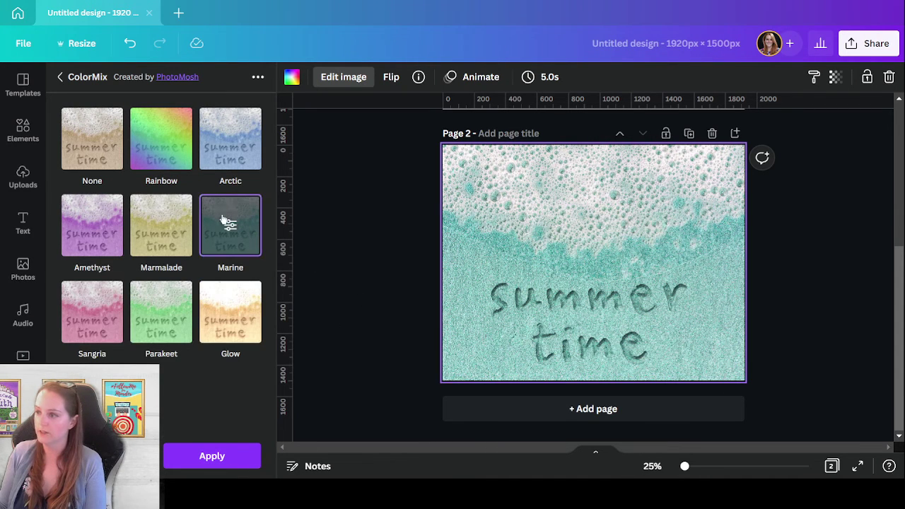
click(98, 216)
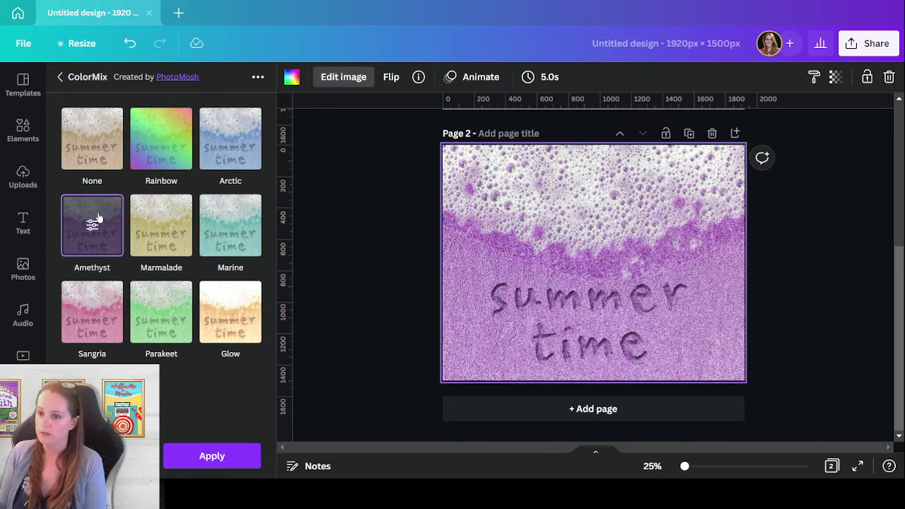
click(81, 306)
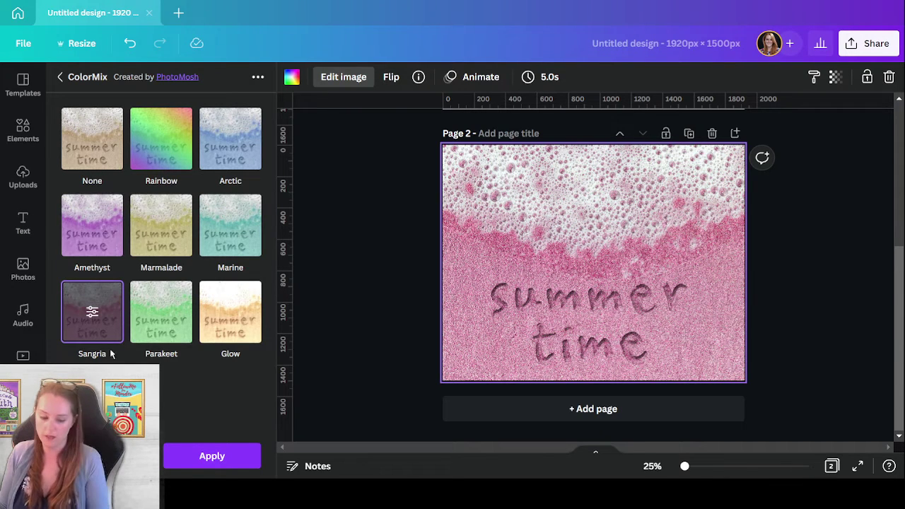
Set the Sangria effect's hue to -0.2, leave its saturation at 0.3 and apply it to the sand background
click(92, 311)
mouse_move(131, 158)
mouse_down()
mouse_move(200, 157)
mouse_move(142, 157)
mouse_move(112, 146)
mouse_move(130, 147)
mouse_up()
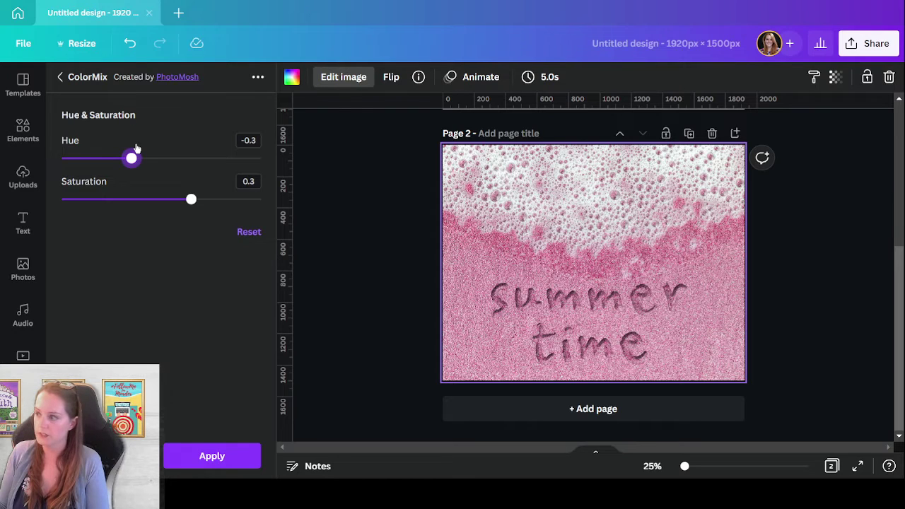
drag(137, 147, 139, 149)
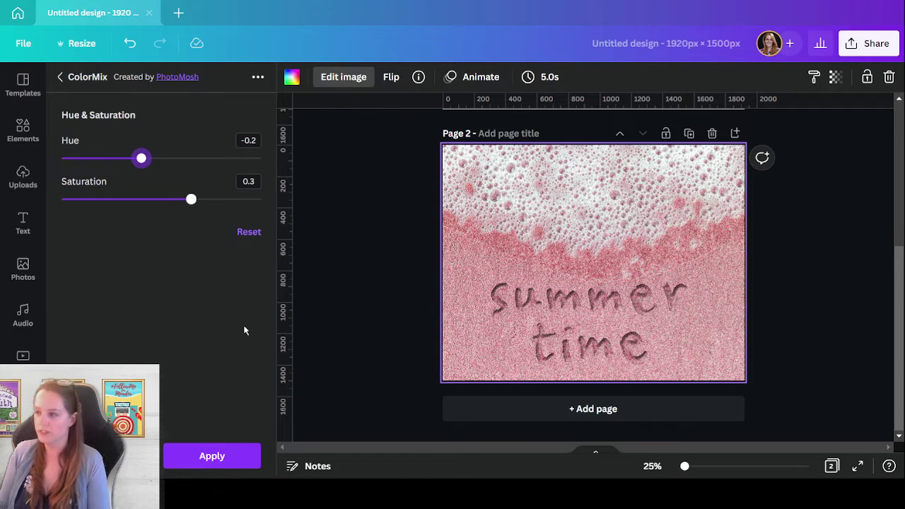
mouse_move(191, 200)
mouse_down()
mouse_move(241, 203)
mouse_move(50, 192)
mouse_move(75, 225)
mouse_move(290, 232)
mouse_move(194, 218)
mouse_up()
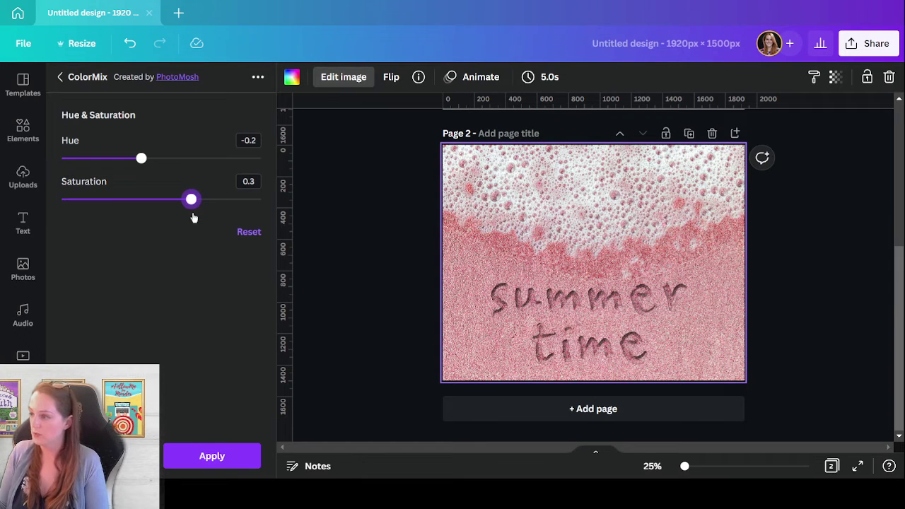
click(206, 461)
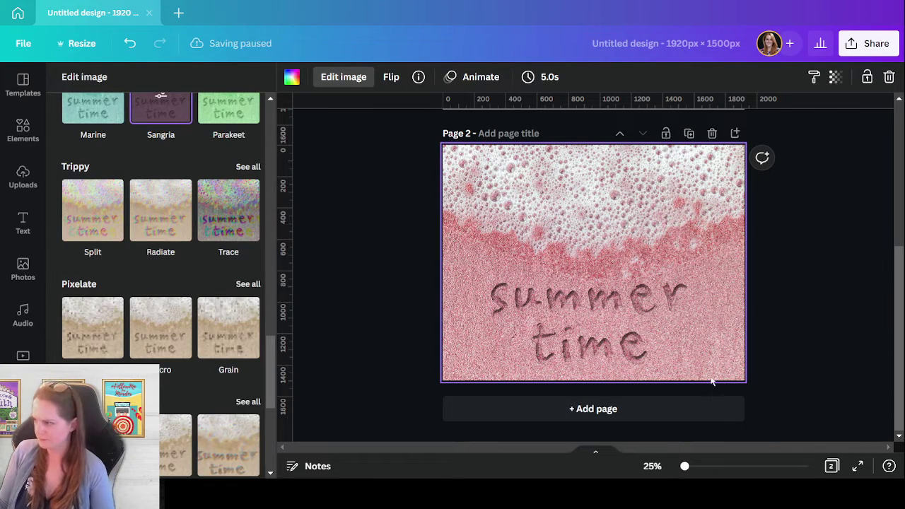
click(821, 362)
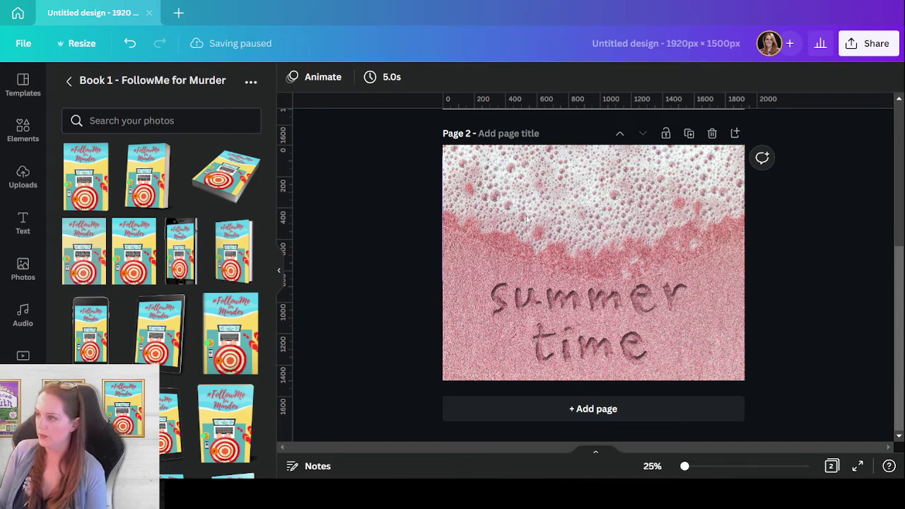
scroll(731, 328, up, 4)
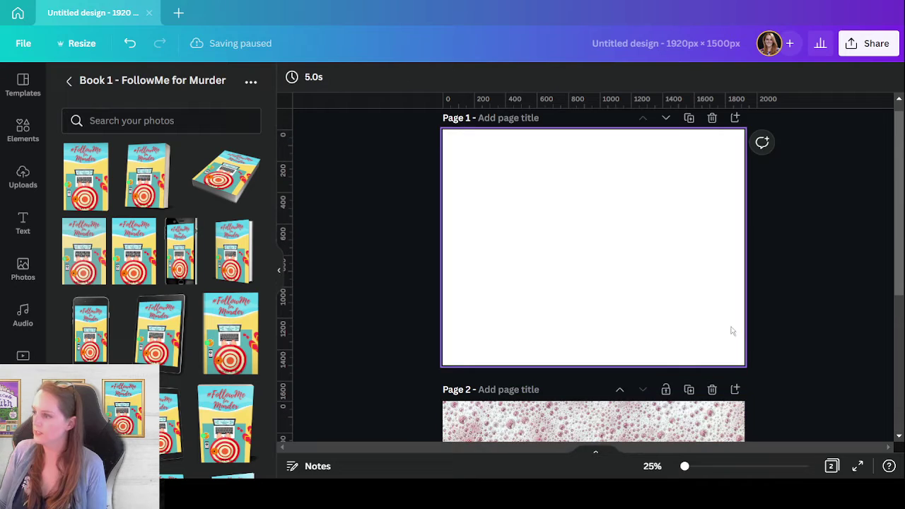
scroll(748, 334, down, 4)
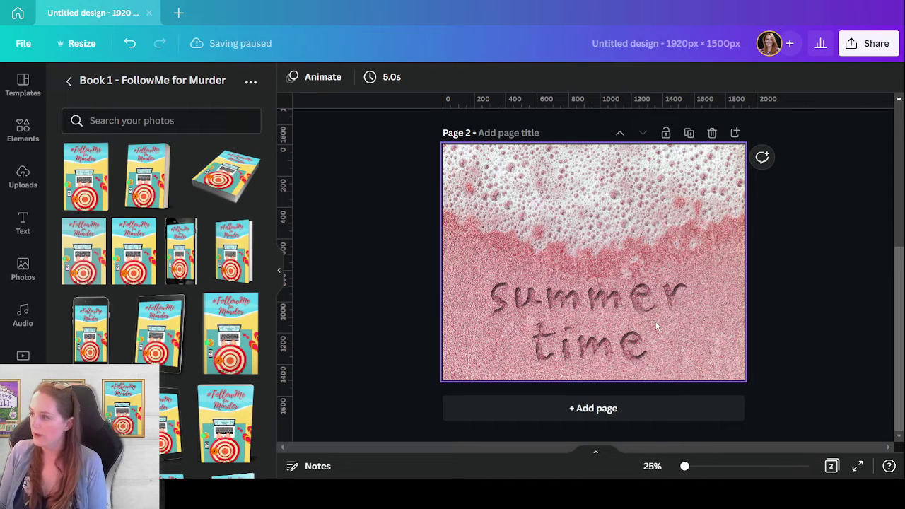
scroll(820, 377, up, 5)
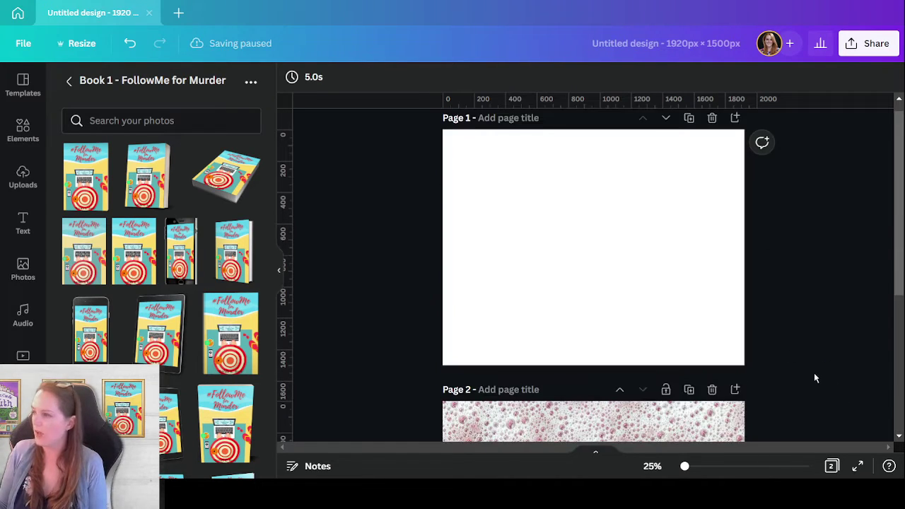
scroll(801, 335, down, 5)
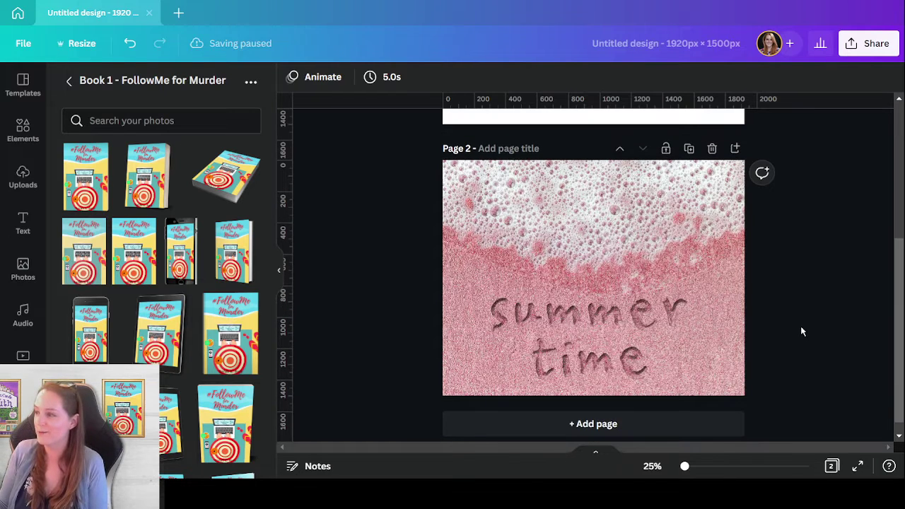
click(680, 231)
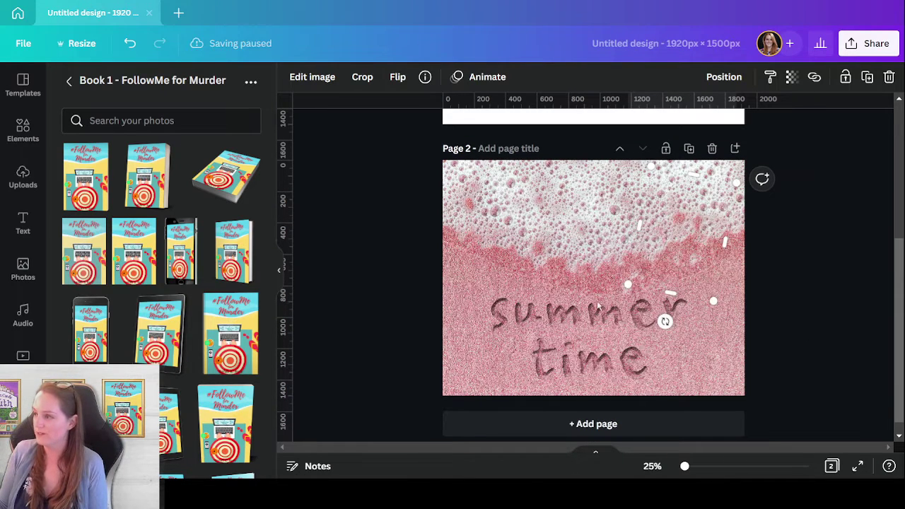
click(710, 364)
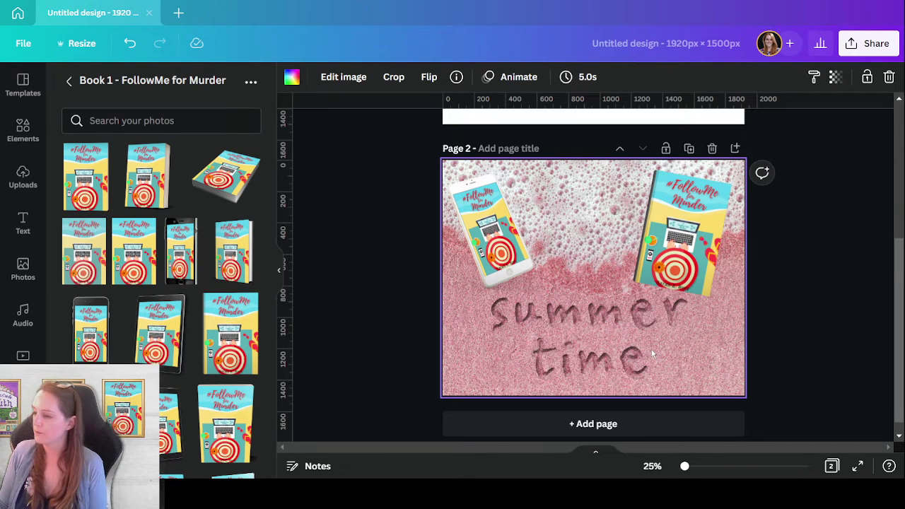
Enlarge the tilted phone mockup slightly and nudge the tilted book mockup to balance it on page 2
click(482, 255)
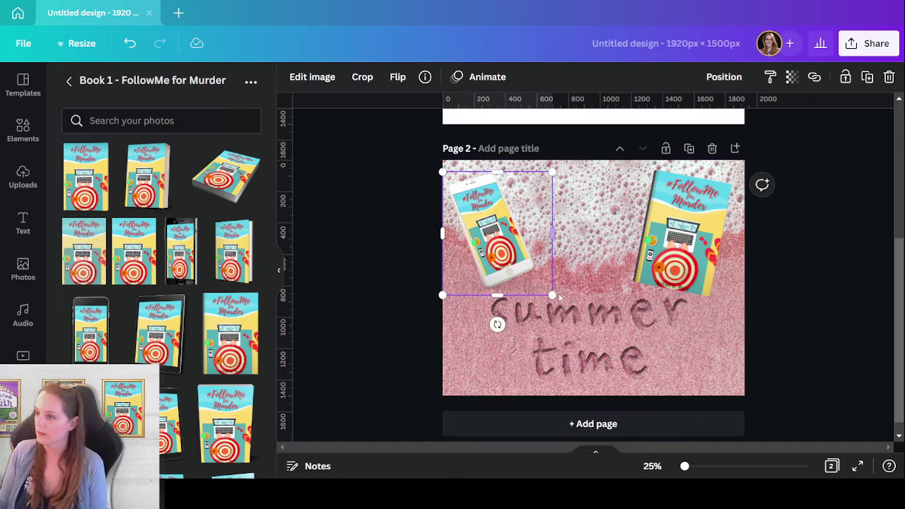
drag(552, 296, 561, 305)
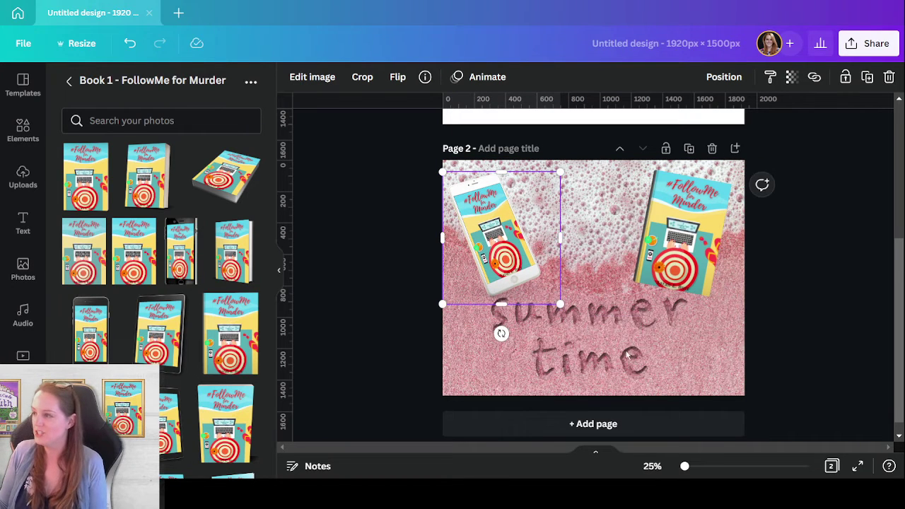
click(676, 264)
drag(671, 264, 676, 271)
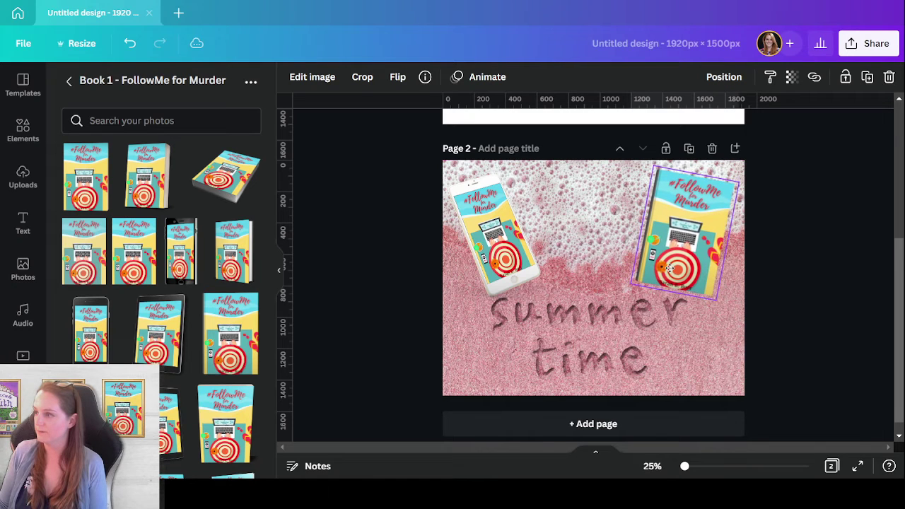
Reopen the background photo's ColorMix effects, leave them without choosing one and restore the original image
click(580, 346)
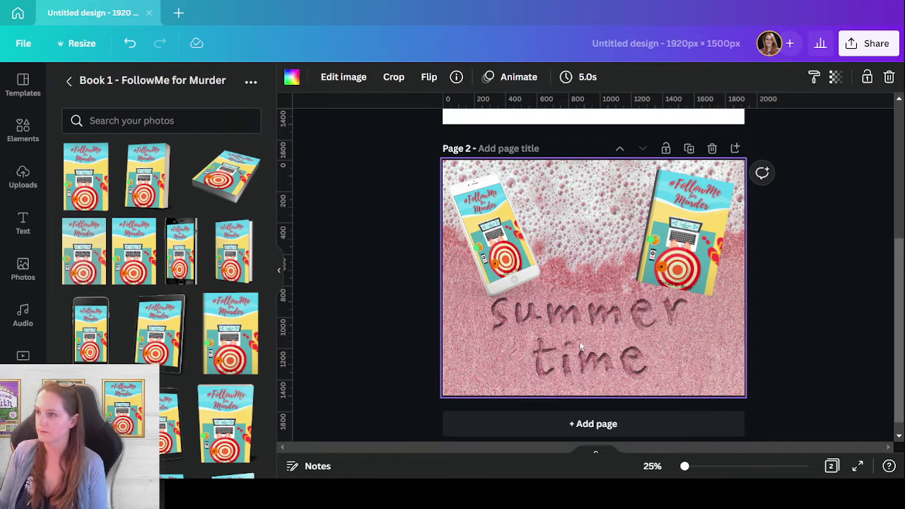
click(343, 77)
click(89, 209)
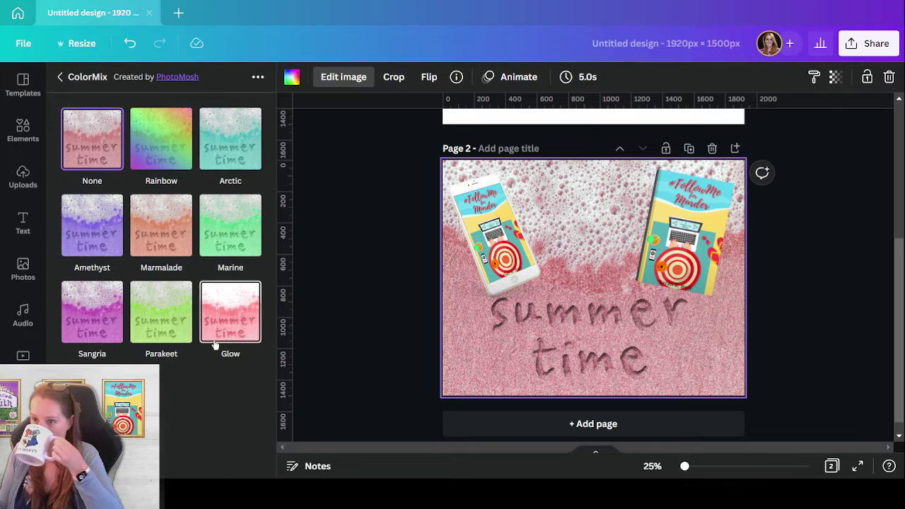
click(60, 77)
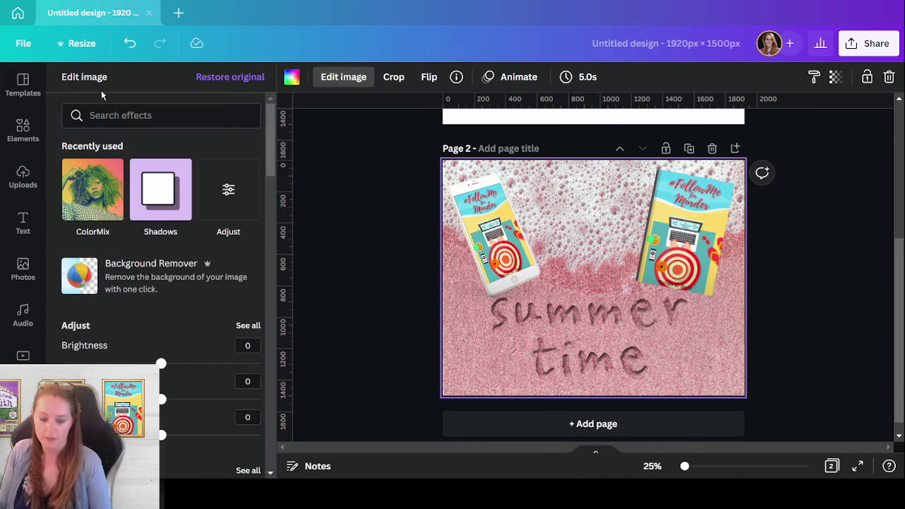
click(242, 78)
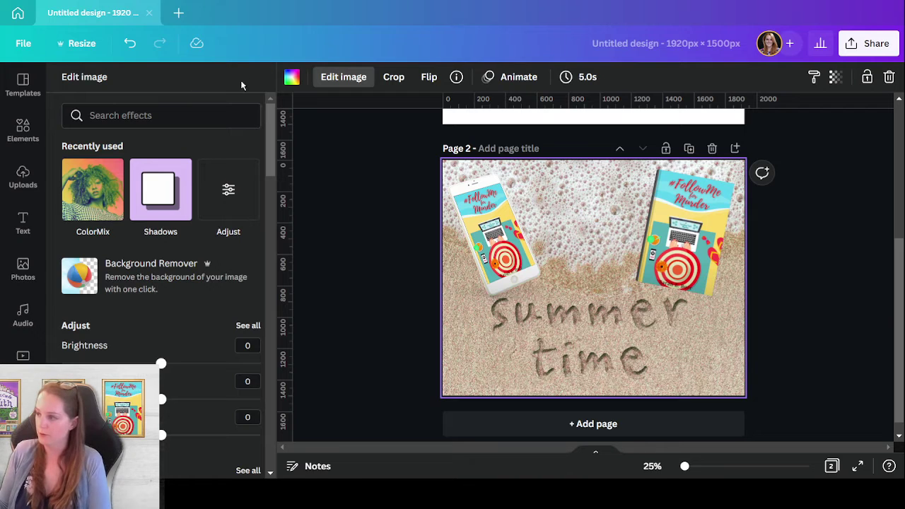
Apply the Glow ColorMix effect to the sand background photo
click(92, 189)
click(228, 322)
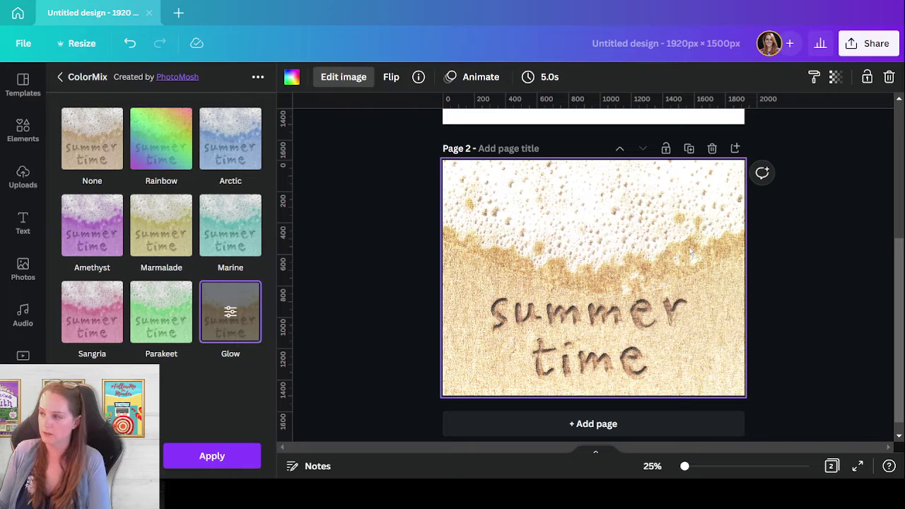
click(226, 461)
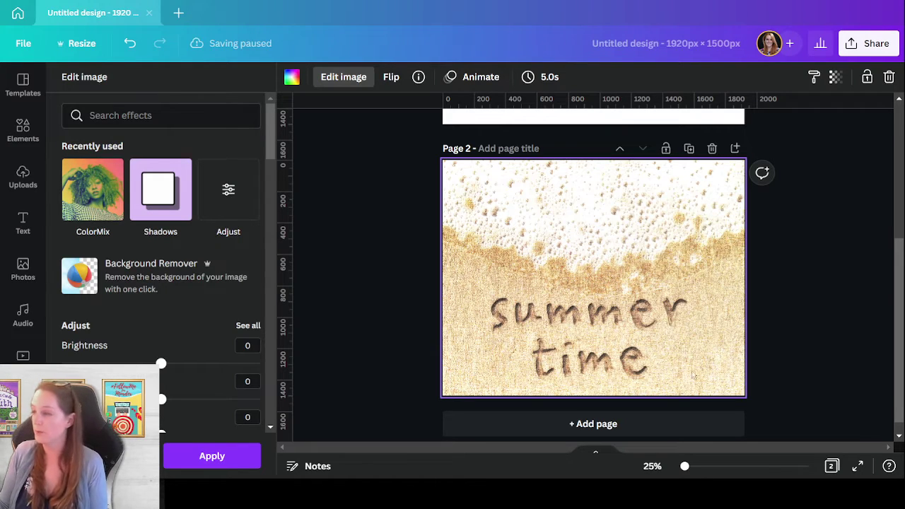
click(800, 389)
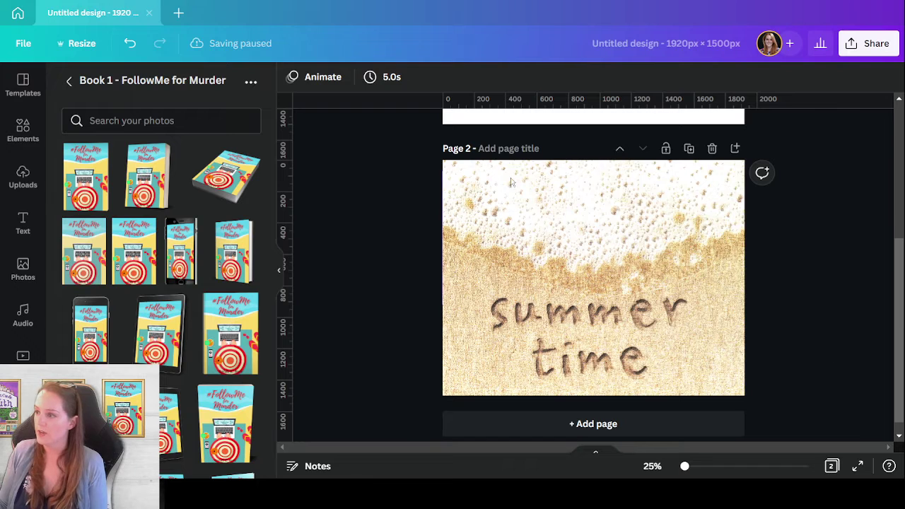
scroll(762, 293, up, 3)
scroll(763, 314, down, 3)
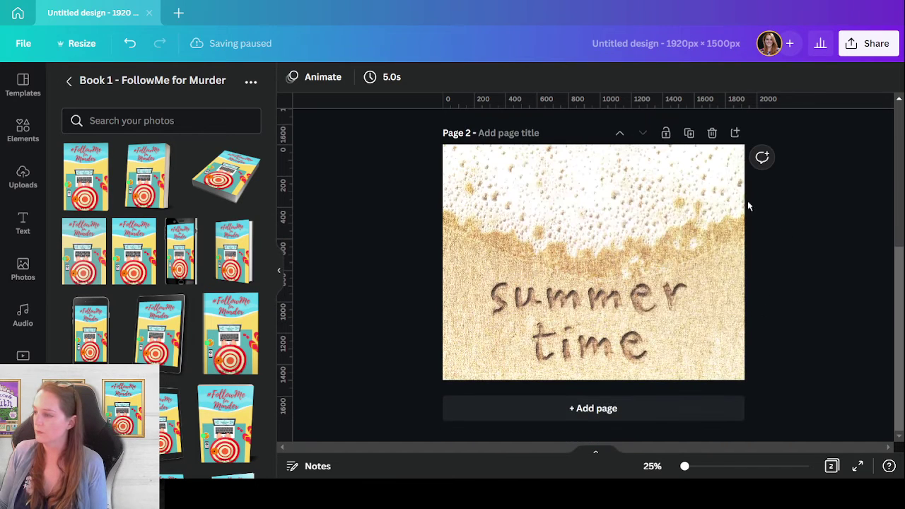
click(704, 317)
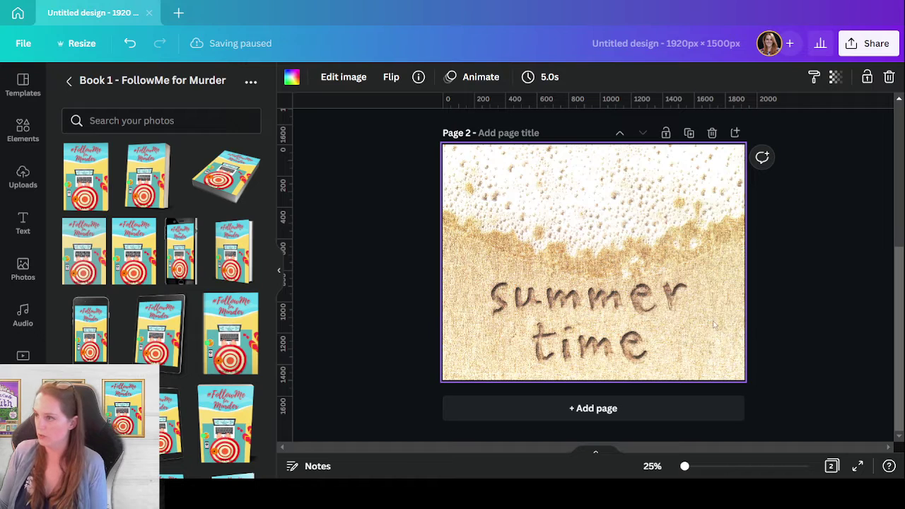
click(819, 331)
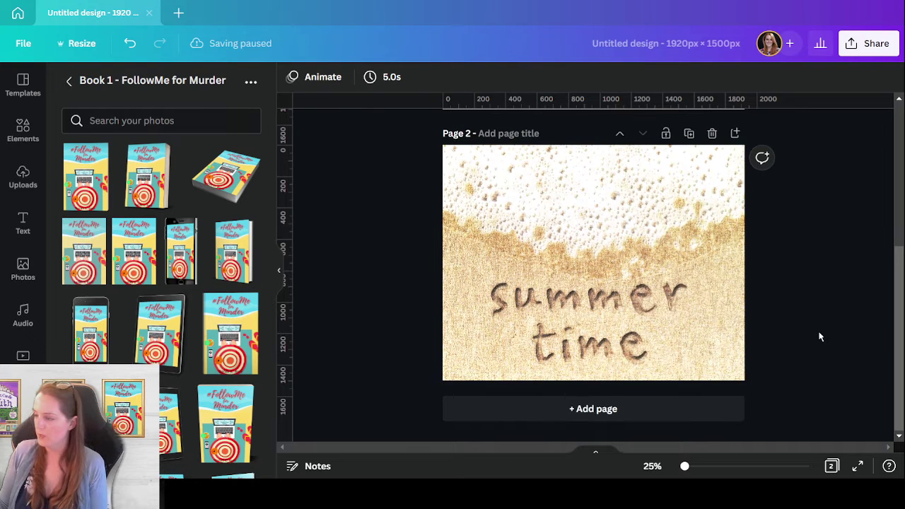
Add a blank third page and place the upright book mockup in its lower-right corner, enlarged to most of the page height
click(601, 410)
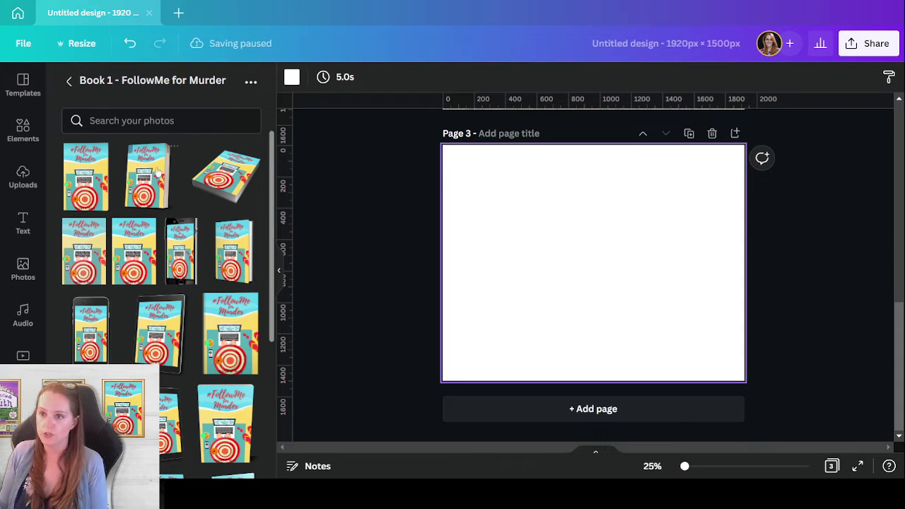
scroll(249, 291, down, 5)
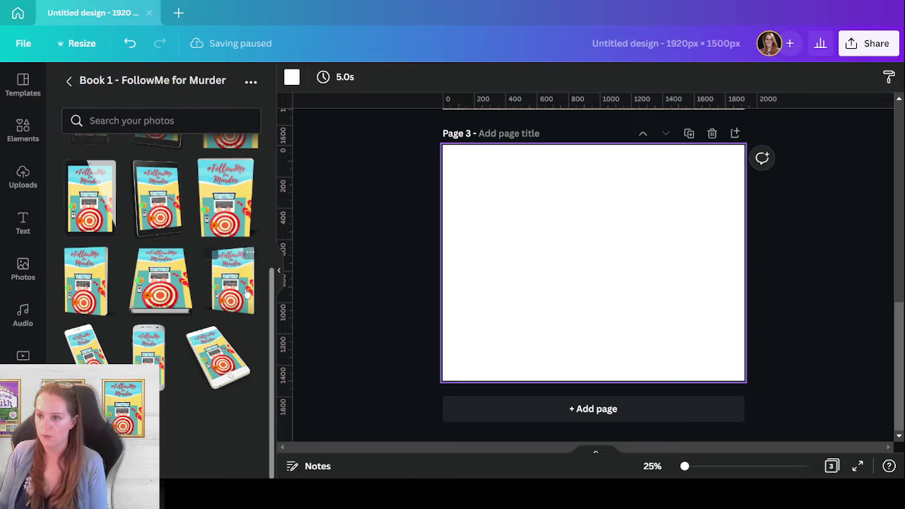
click(225, 198)
drag(591, 258, 700, 301)
drag(644, 235, 620, 206)
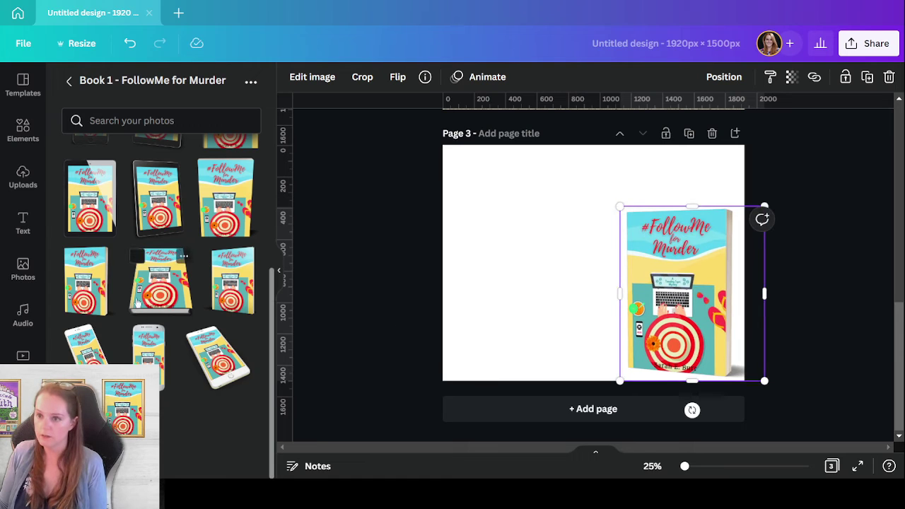
Add the angled black tablet mockup, set it at the page's bottom edge overlapping the book's left side, and shrink it slightly
click(159, 333)
drag(588, 244, 587, 287)
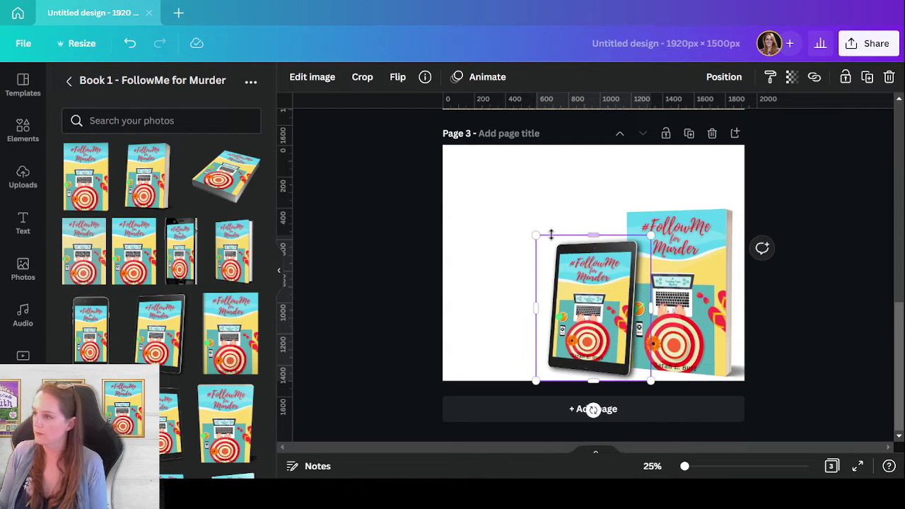
drag(537, 234, 558, 253)
click(848, 363)
click(598, 325)
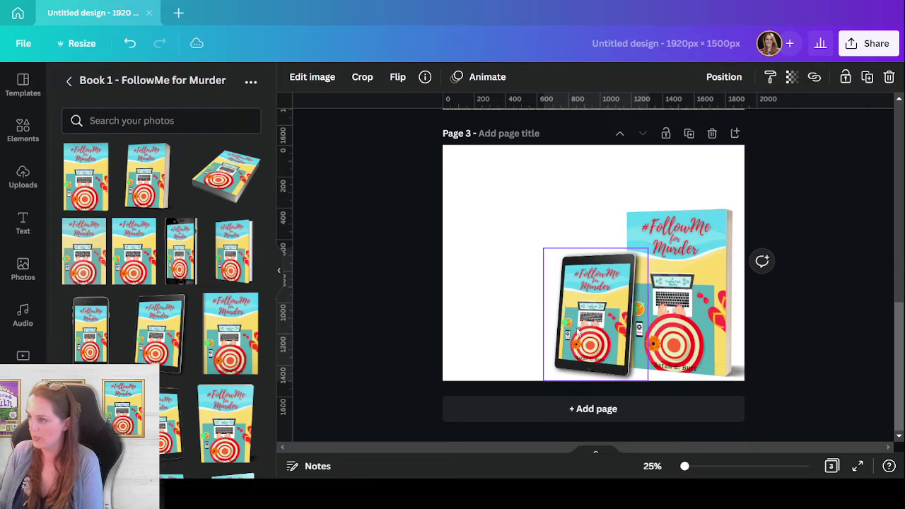
click(853, 412)
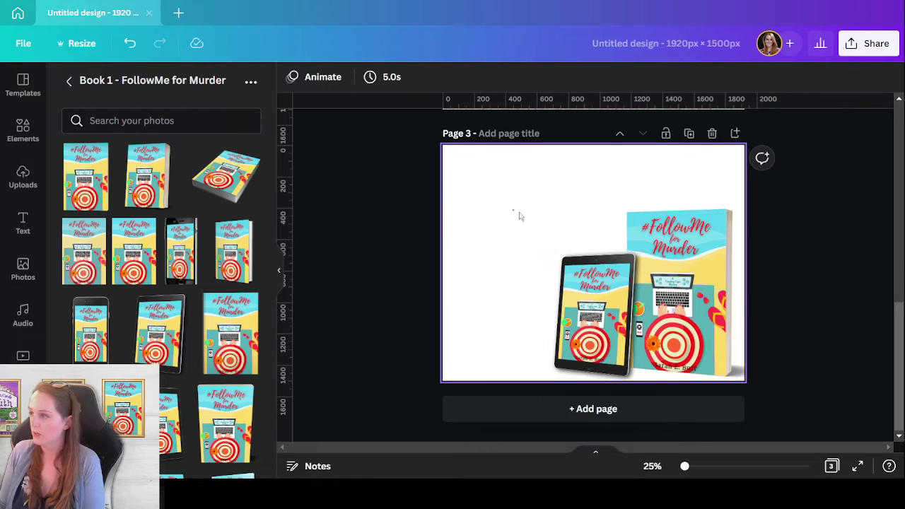
Scale the book and tablet mockups down together, keeping them in page 3's lower-right corner
key(ctrl+a)
drag(544, 207, 563, 223)
click(838, 375)
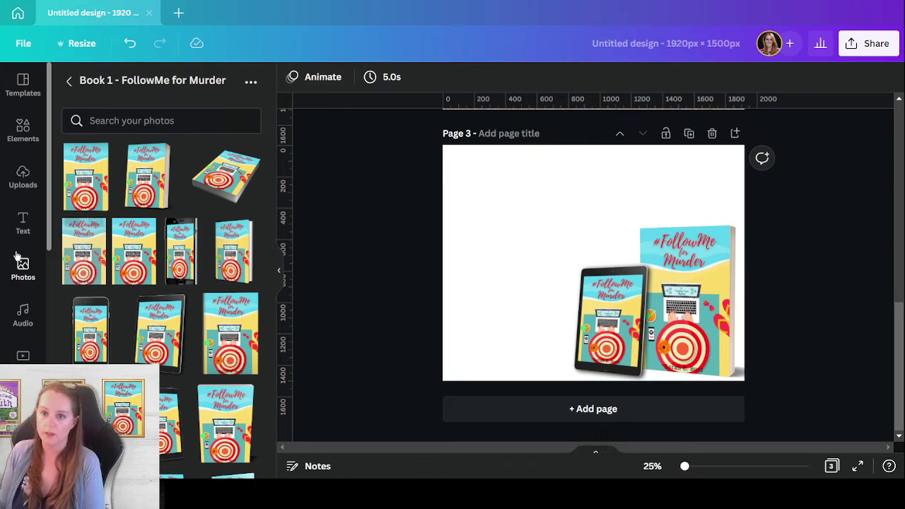
Enlarge the sand background photo within page 2's frame and reposition it so the "summer time" lettering sits slightly lower
click(22, 223)
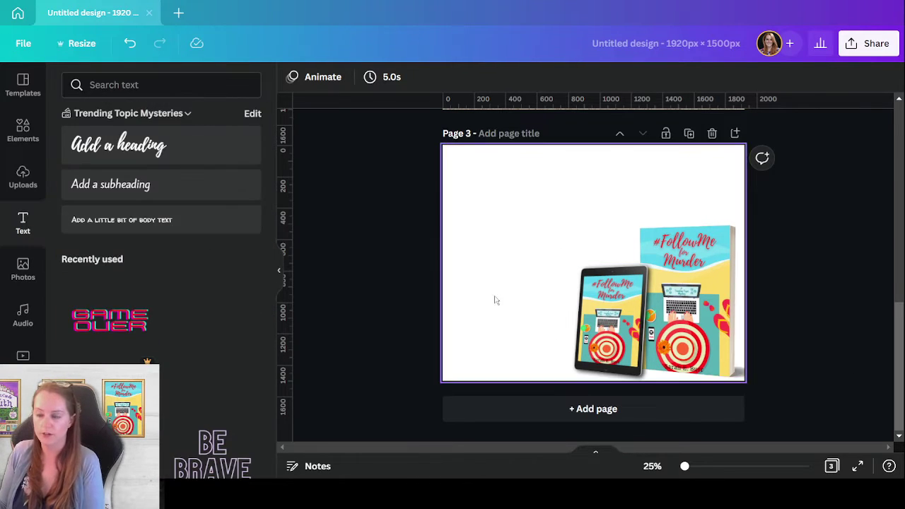
scroll(431, 291, up, 4)
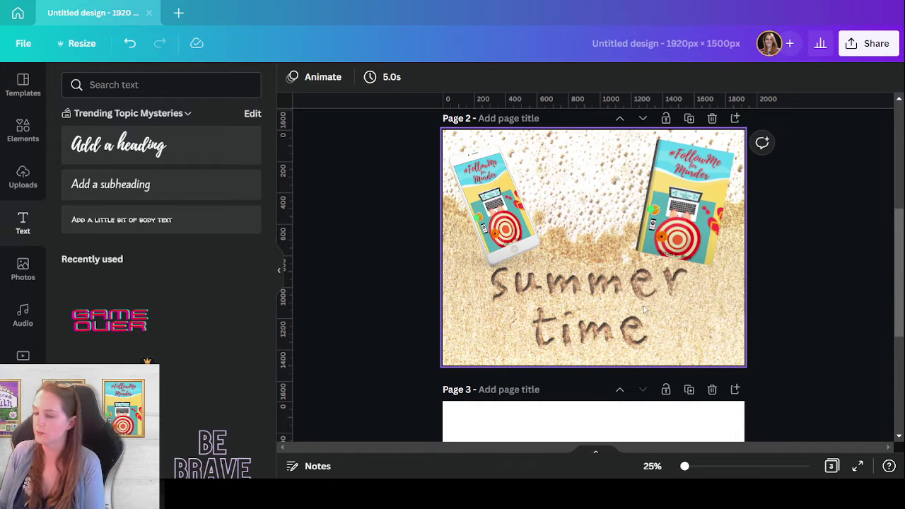
double_click(641, 325)
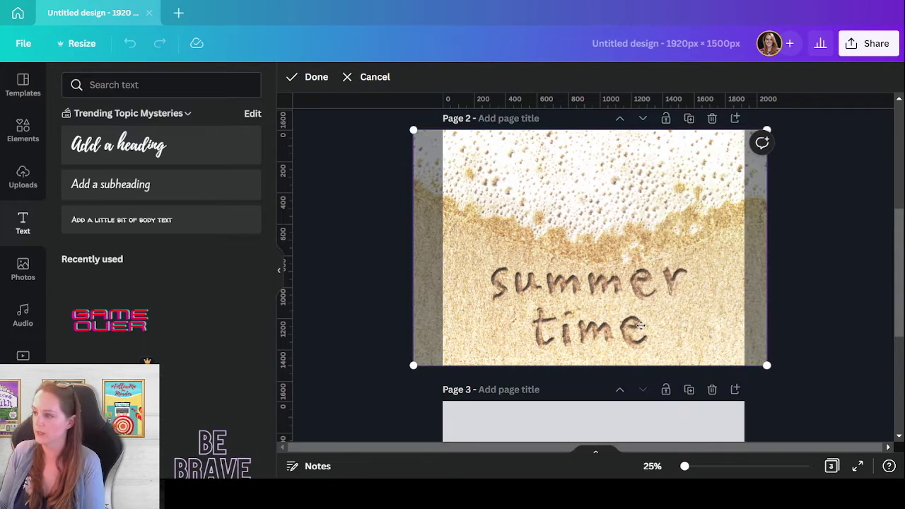
drag(409, 370, 381, 365)
drag(571, 312, 592, 322)
click(826, 323)
Place the white phone mockup in page 2's upper-left corner and enlarge it slightly
drag(524, 225, 526, 221)
drag(526, 218, 523, 213)
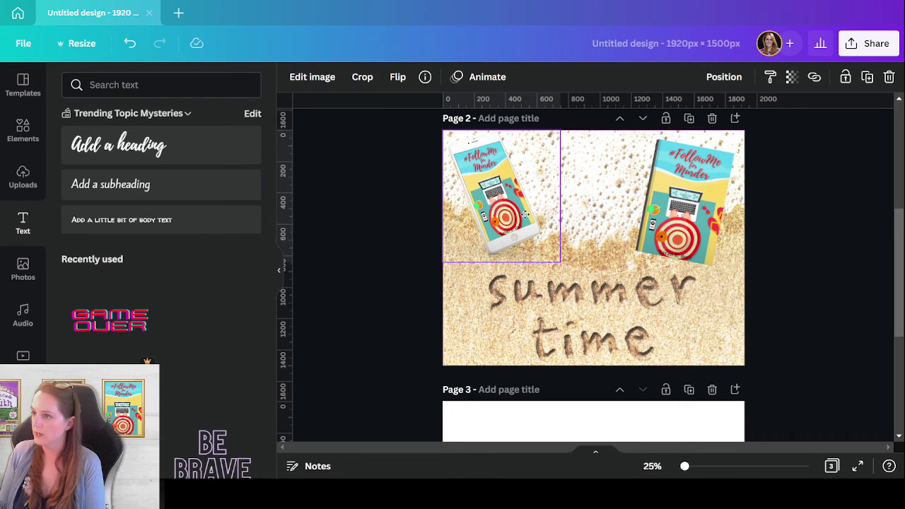
click(561, 257)
click(519, 225)
drag(560, 262, 574, 276)
Enlarge the tilted book mockup on page 2 slightly, extending it down toward the lettering
click(686, 222)
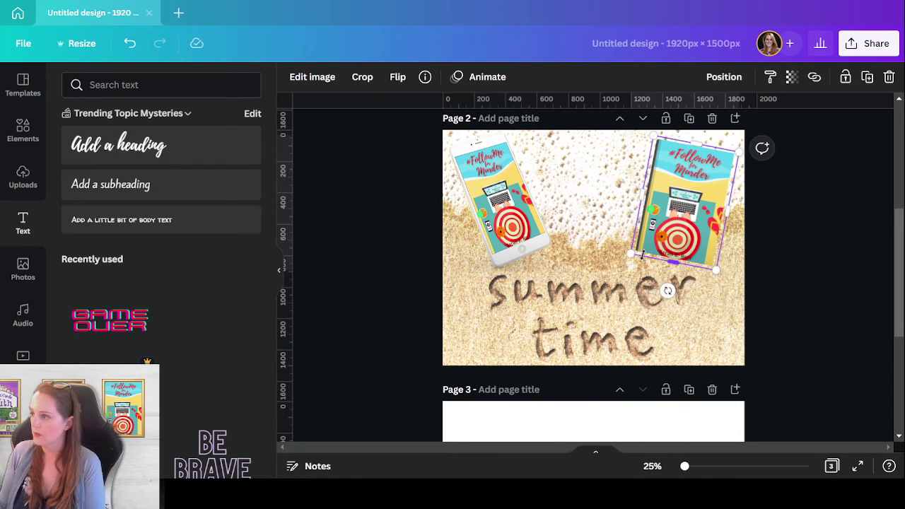
drag(635, 253, 618, 265)
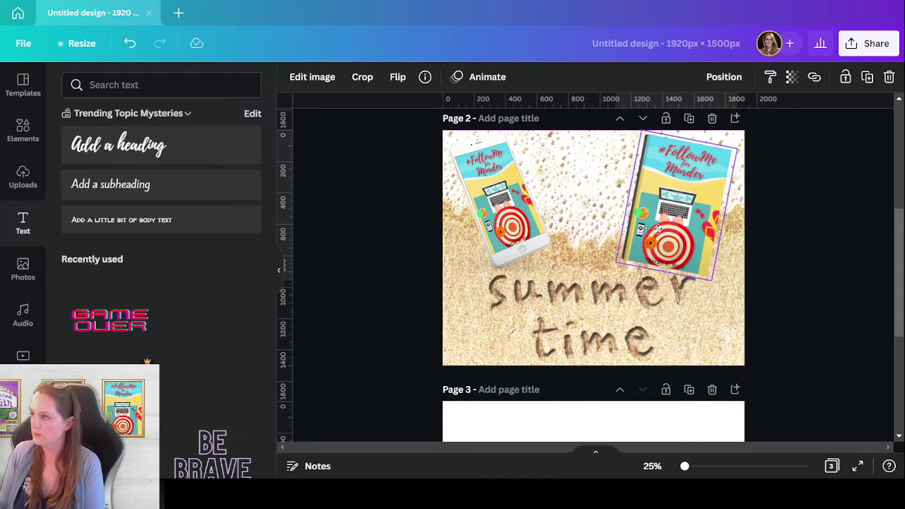
click(818, 253)
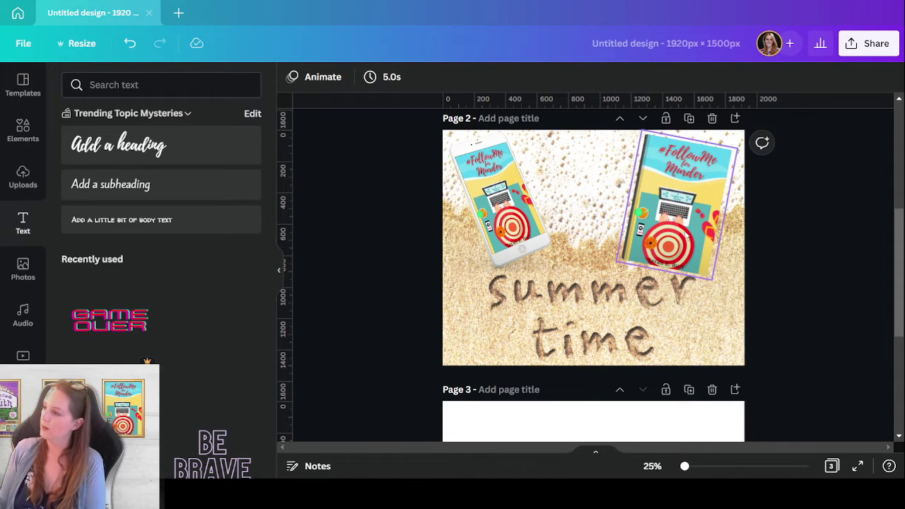
Apply the Drop shadow effect to the tilted book mockup
click(675, 206)
click(341, 78)
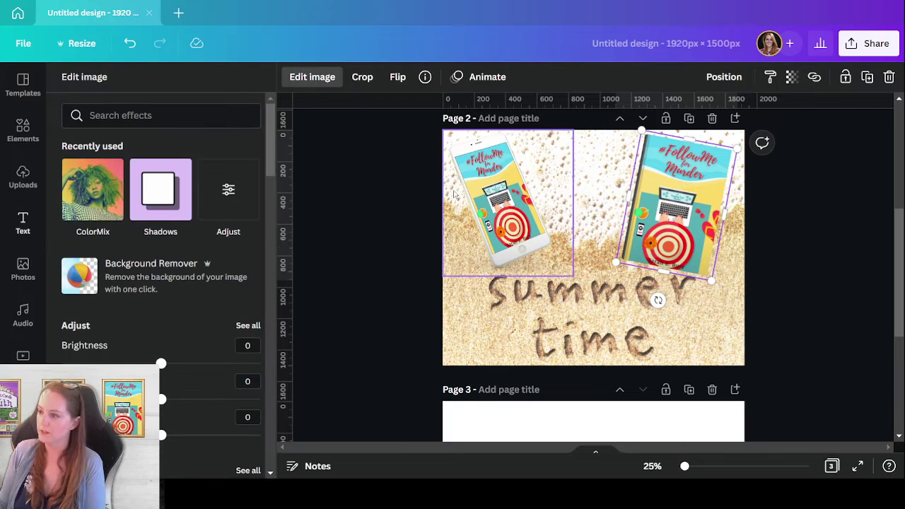
click(174, 205)
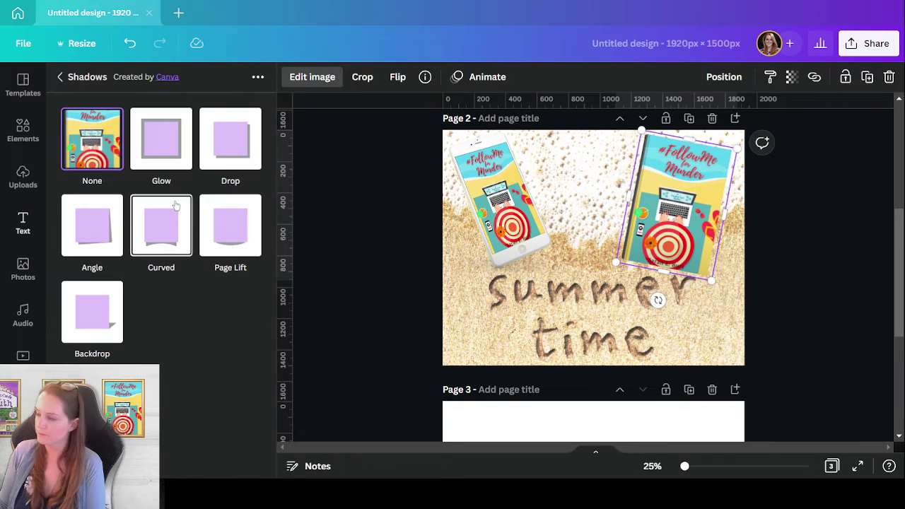
click(241, 144)
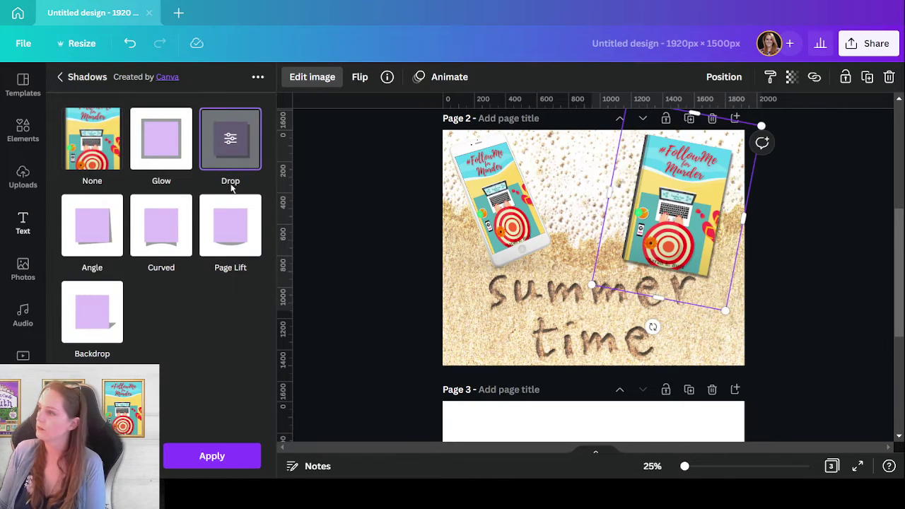
Try the Angle shadow on the phone mockup and replace it with the Drop shadow
click(511, 225)
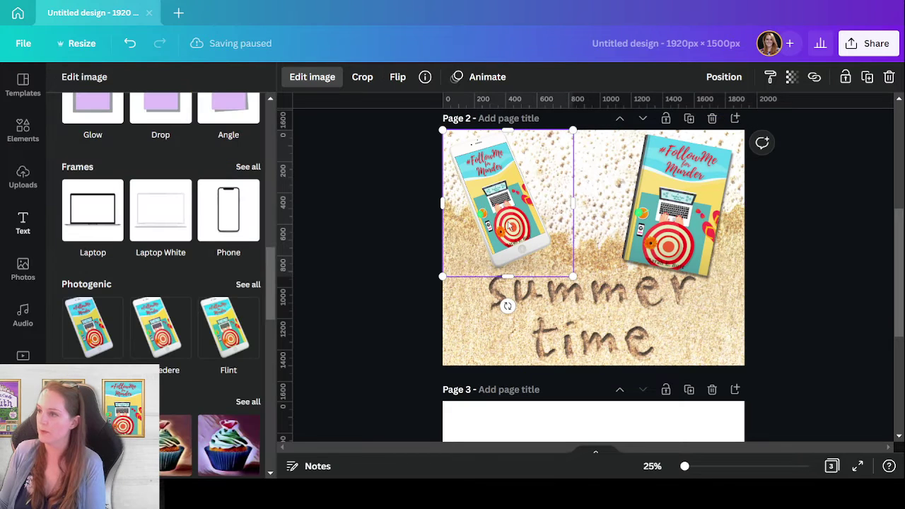
scroll(190, 340, down, 5)
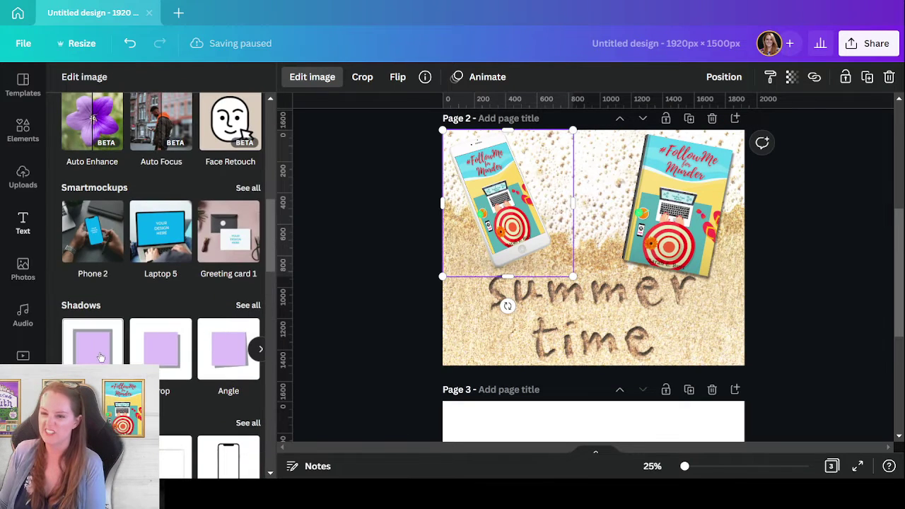
click(232, 365)
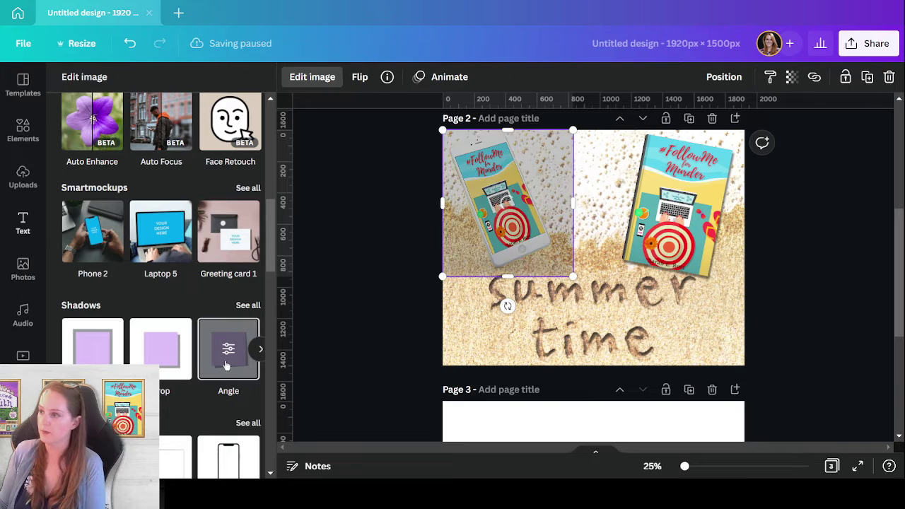
click(170, 353)
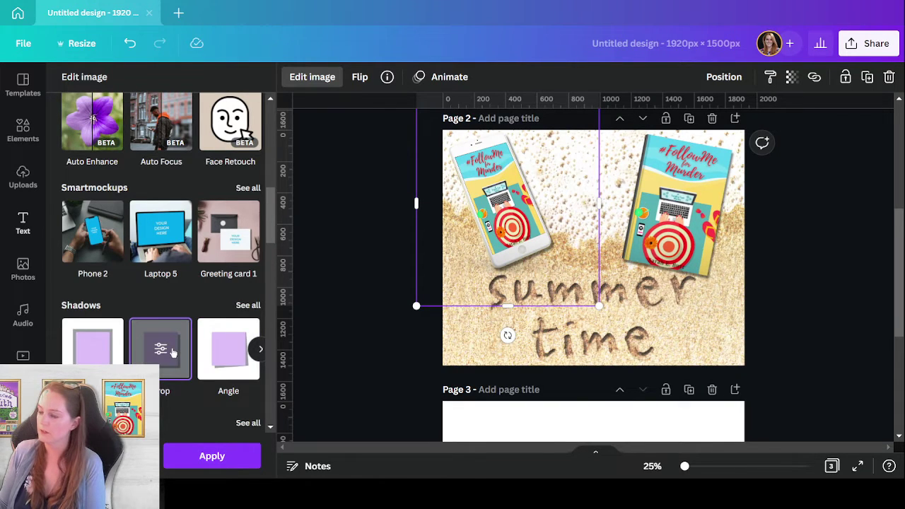
Set the phone mockup's drop shadow to angle -1 and transparency 33, and apply it
click(162, 349)
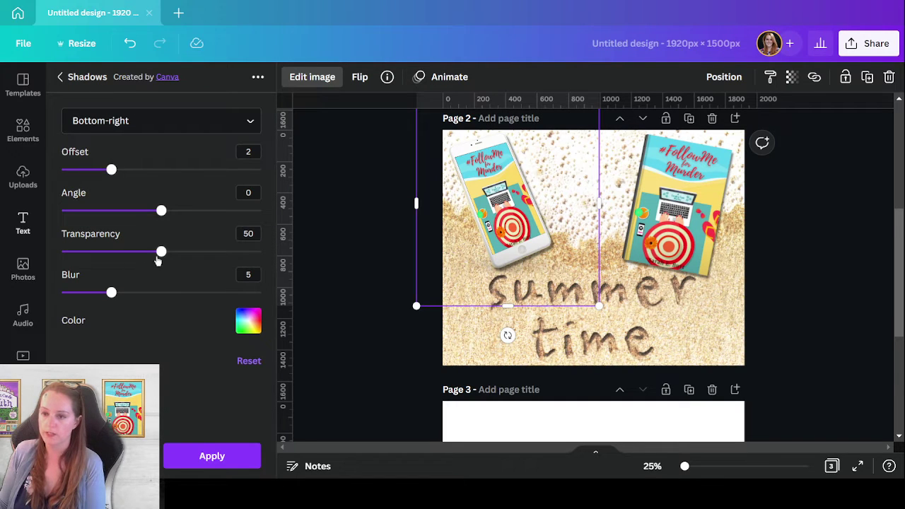
drag(163, 254, 134, 251)
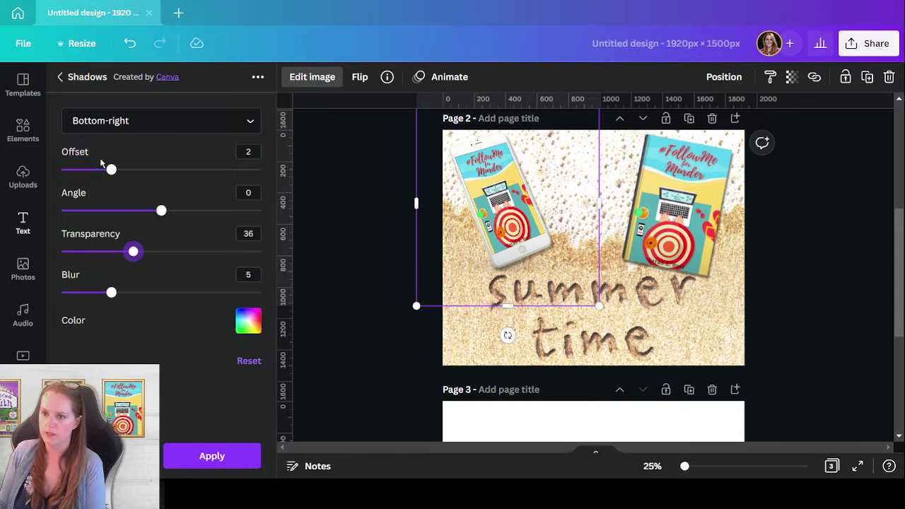
drag(161, 211, 141, 210)
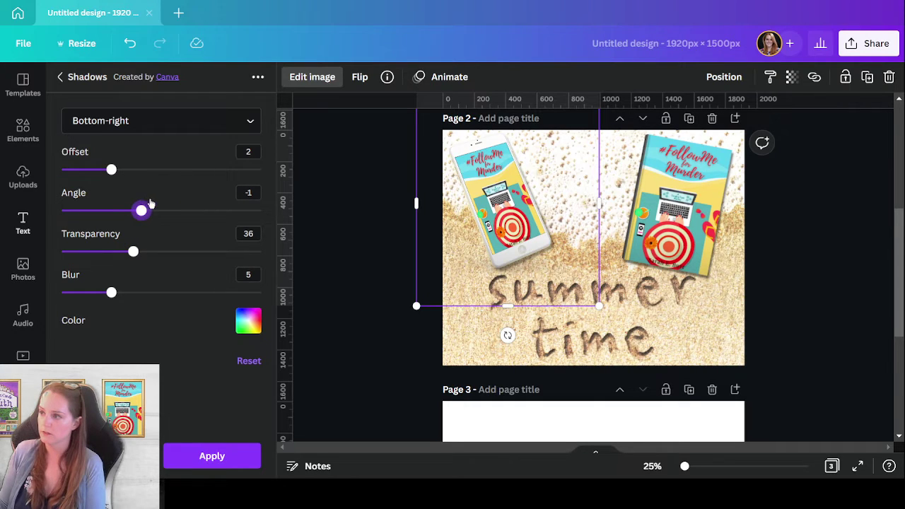
mouse_move(111, 170)
mouse_down()
mouse_move(95, 169)
mouse_move(104, 168)
mouse_up()
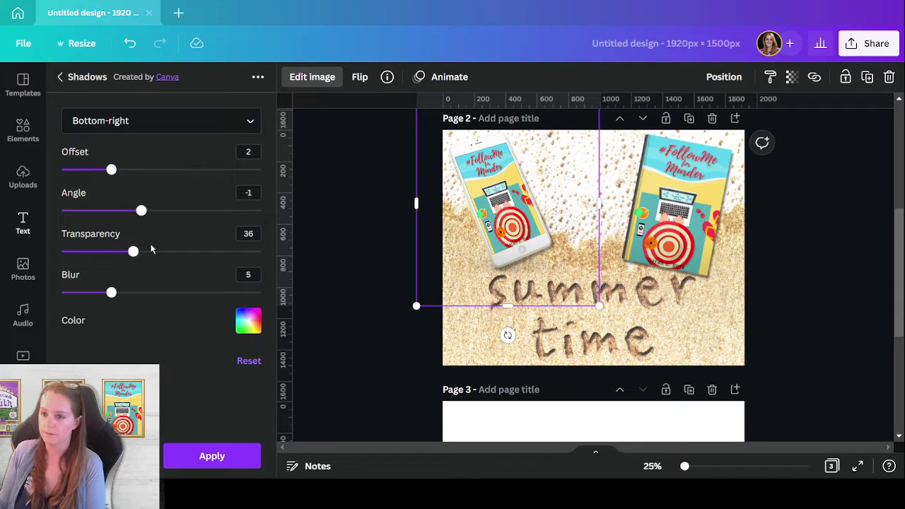
mouse_move(138, 251)
mouse_down()
mouse_move(166, 251)
mouse_move(115, 245)
mouse_move(129, 246)
mouse_up()
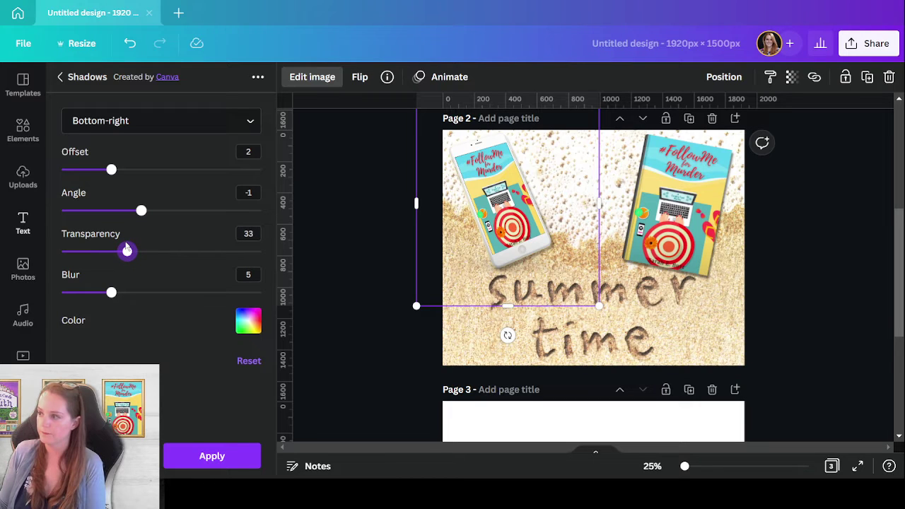
click(212, 456)
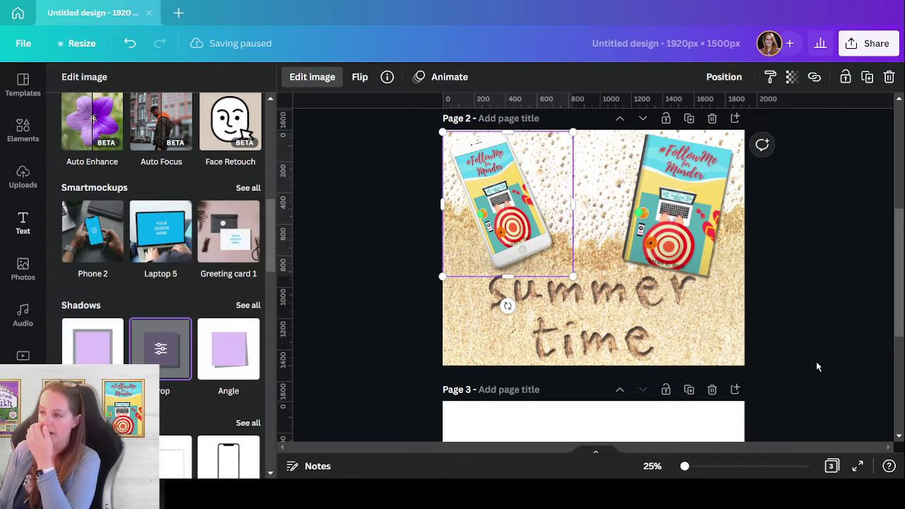
click(802, 330)
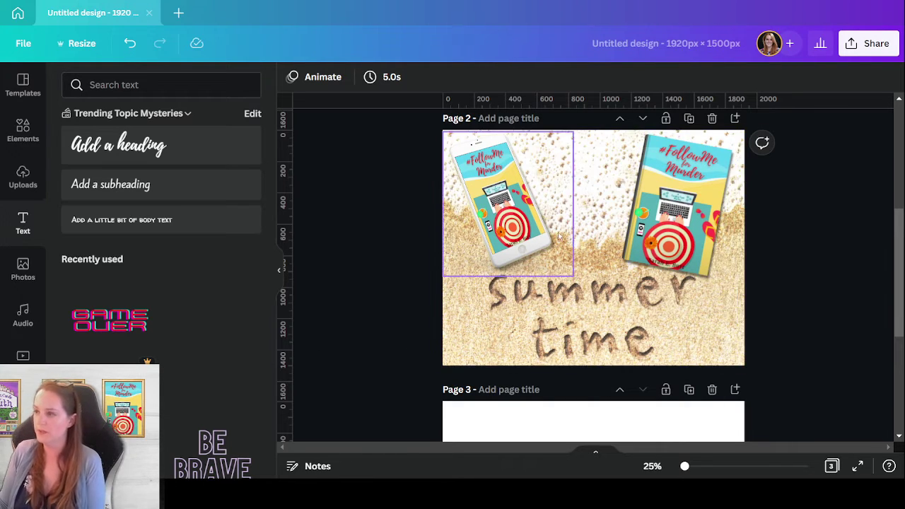
Balance the phone and book mockups across the upper part of page 2 and shrink the book slightly
drag(515, 226, 527, 224)
shift+click(681, 211)
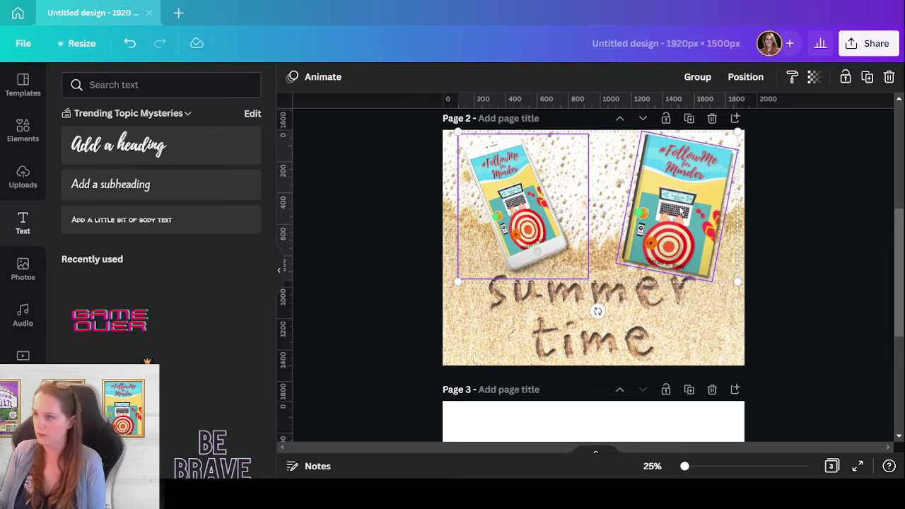
drag(681, 211, 679, 213)
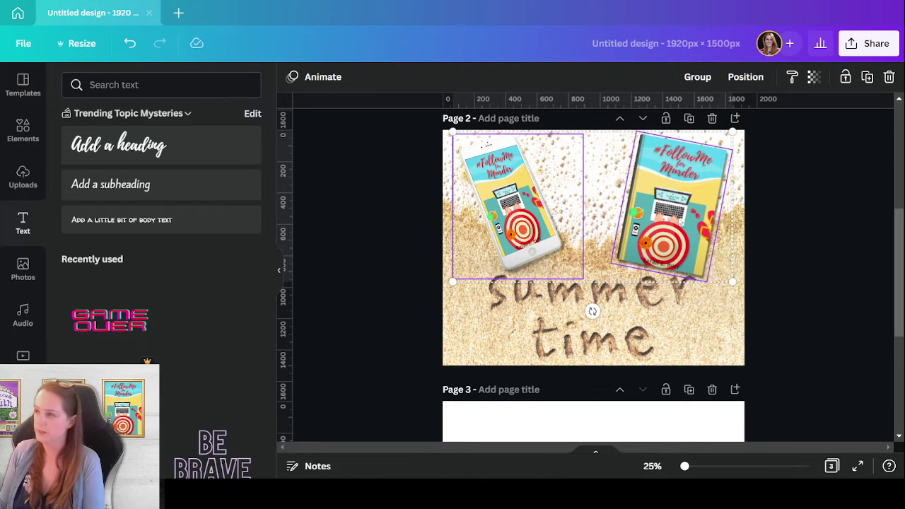
click(736, 265)
click(704, 278)
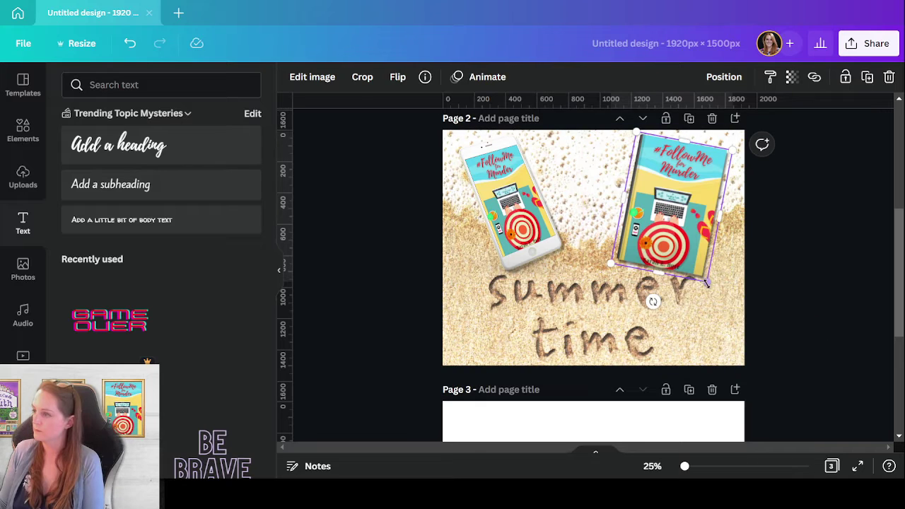
click(830, 362)
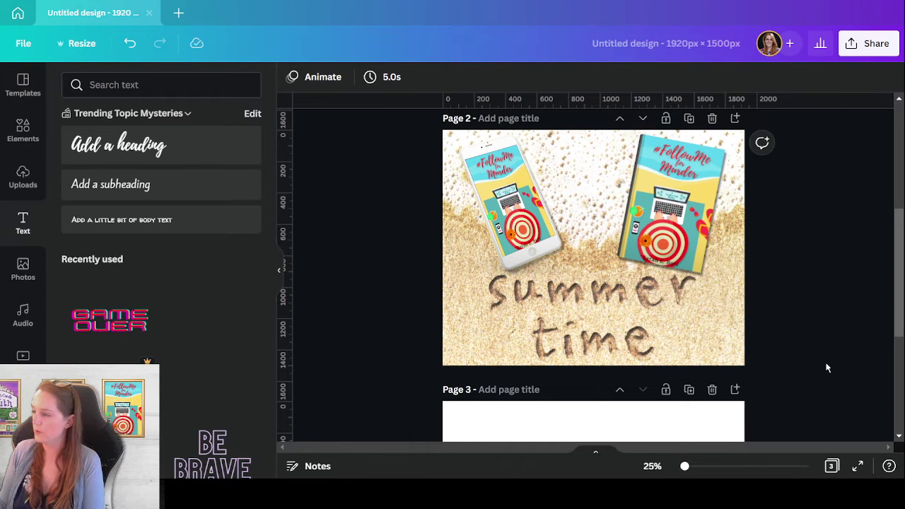
Add a heading text box in the Trending Topic Mysteries brand style to page 3
scroll(814, 362, down, 3)
scroll(814, 362, down, 2)
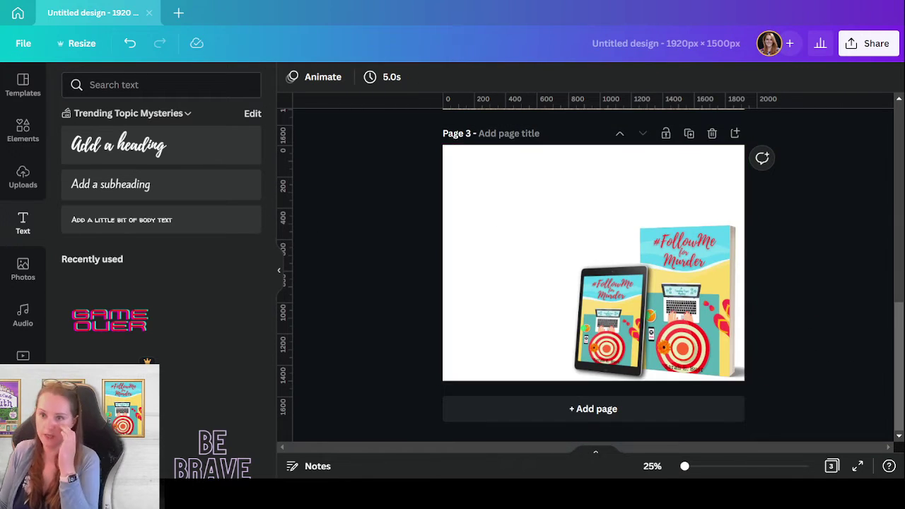
click(193, 149)
drag(548, 252, 491, 216)
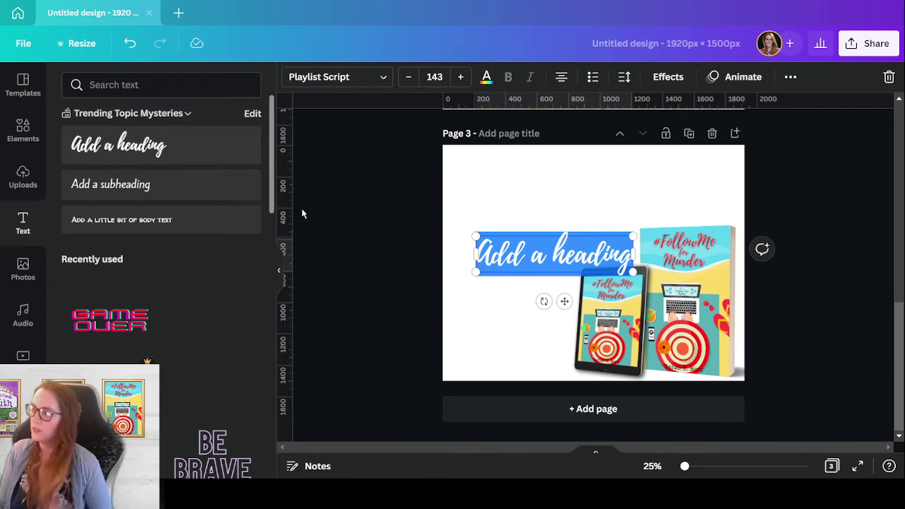
Browse the available brand kits and close the list without switching kits
click(169, 116)
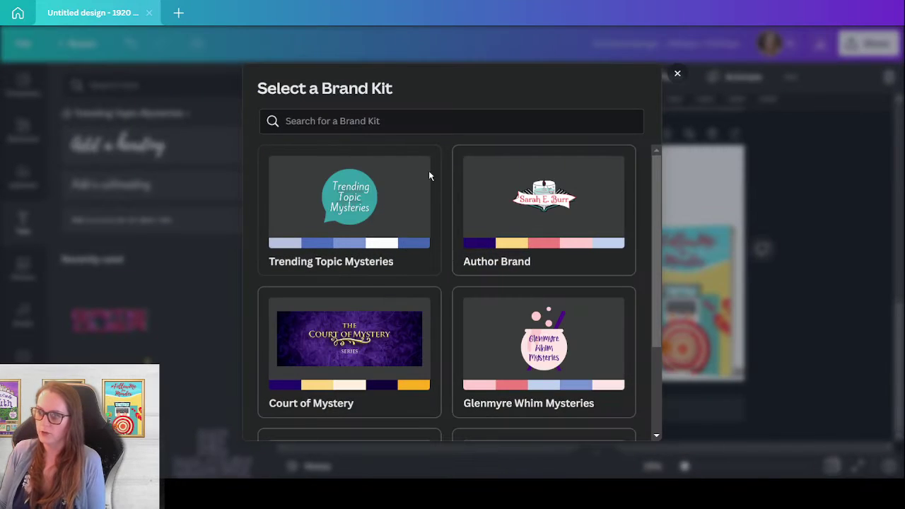
scroll(428, 170, down, 3)
scroll(431, 258, up, 3)
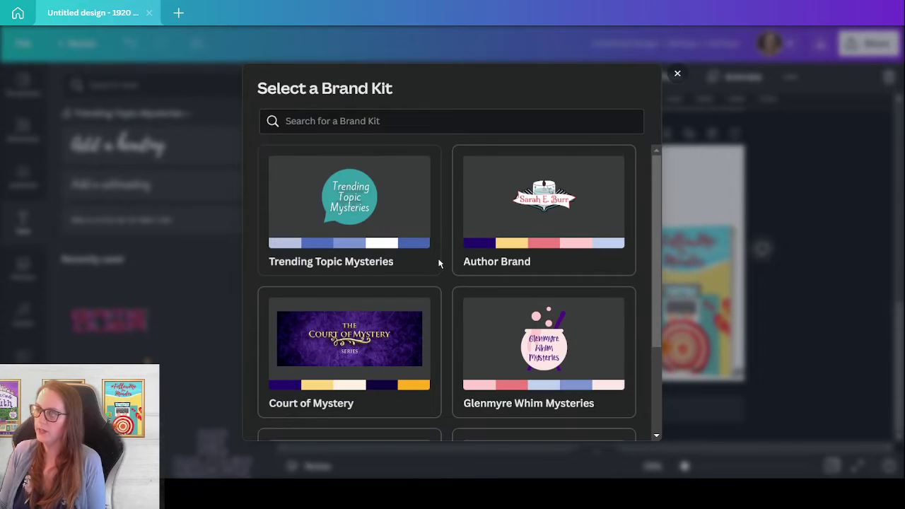
scroll(460, 290, down, 3)
scroll(500, 225, up, 3)
scroll(500, 233, down, 3)
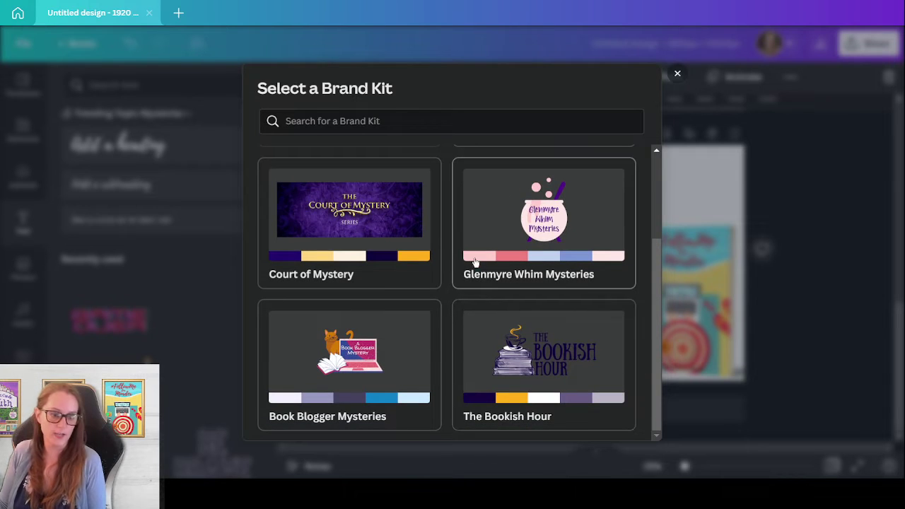
scroll(586, 281, up, 3)
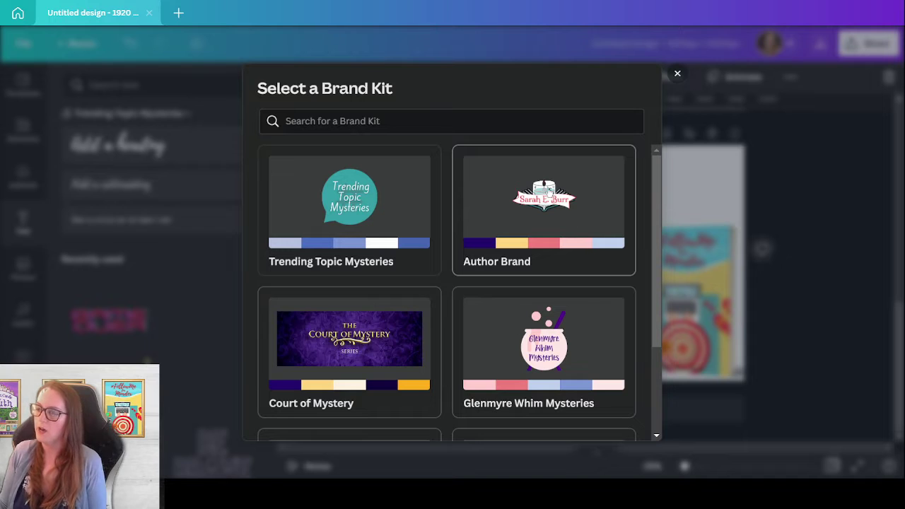
scroll(358, 212, down, 3)
scroll(362, 211, up, 3)
click(678, 74)
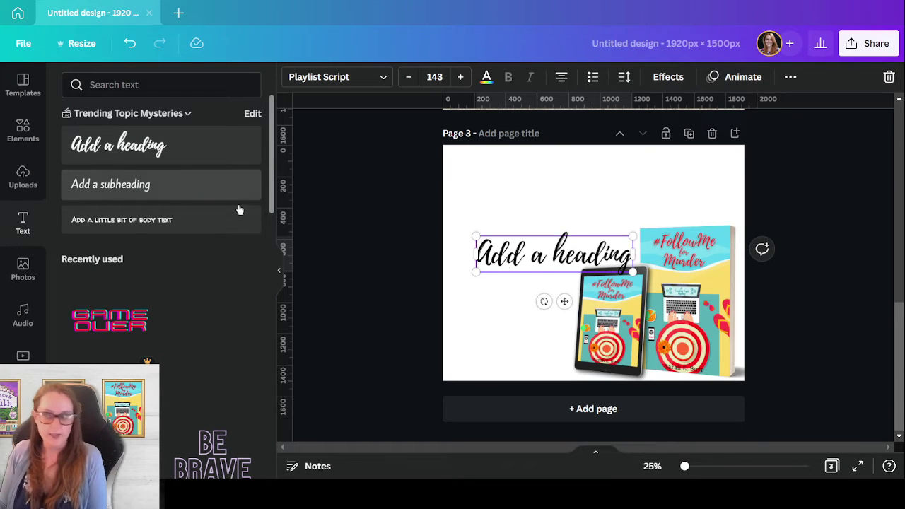
Move the page 3 heading to the page's upper-left area and replace its text with "Totally bingeable" in quotation marks
drag(526, 274, 503, 201)
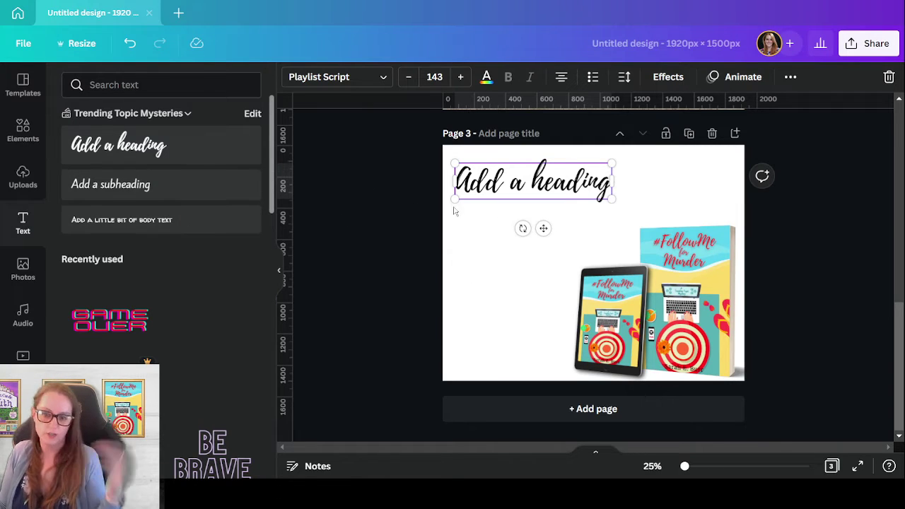
double_click(525, 185)
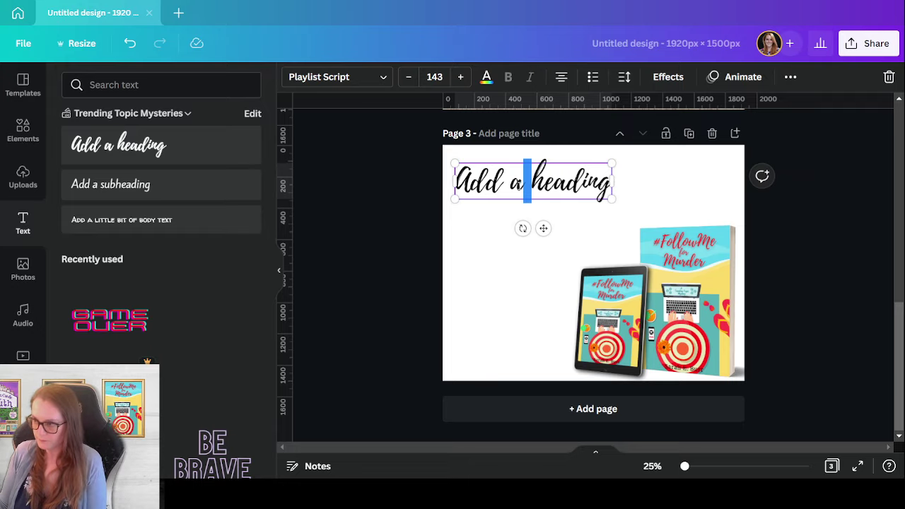
drag(524, 185, 510, 185)
click(554, 182)
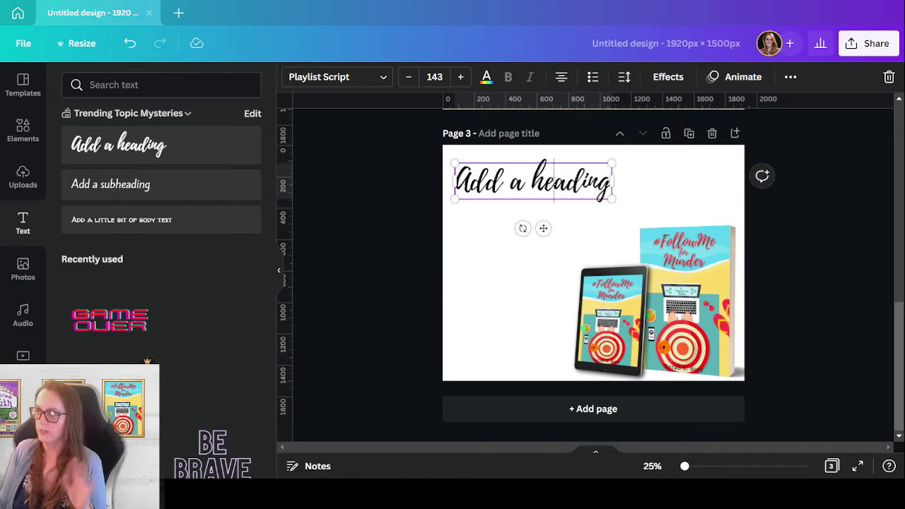
key(ctrl+a)
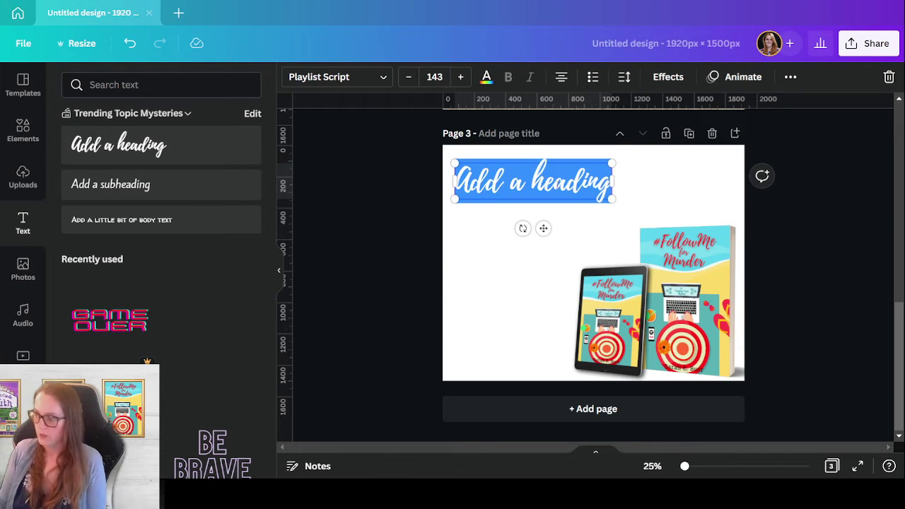
text("Tot)
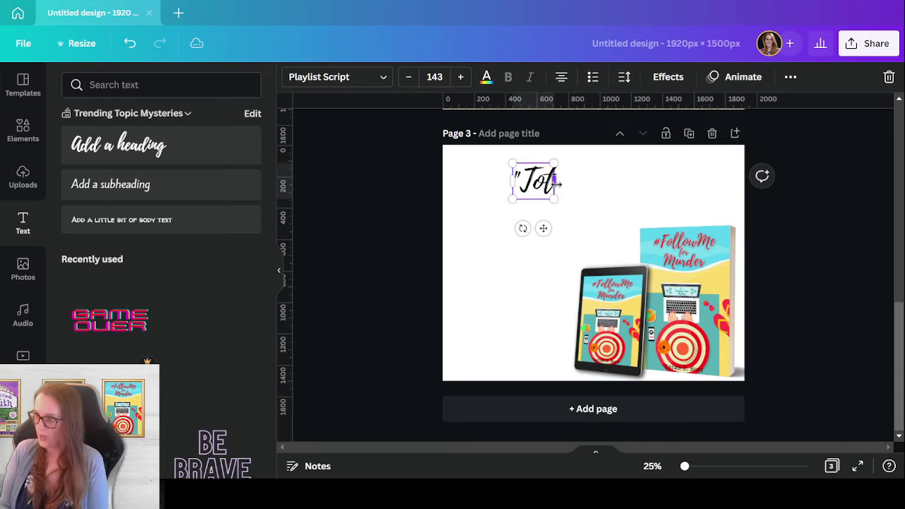
text(ally bingeab)
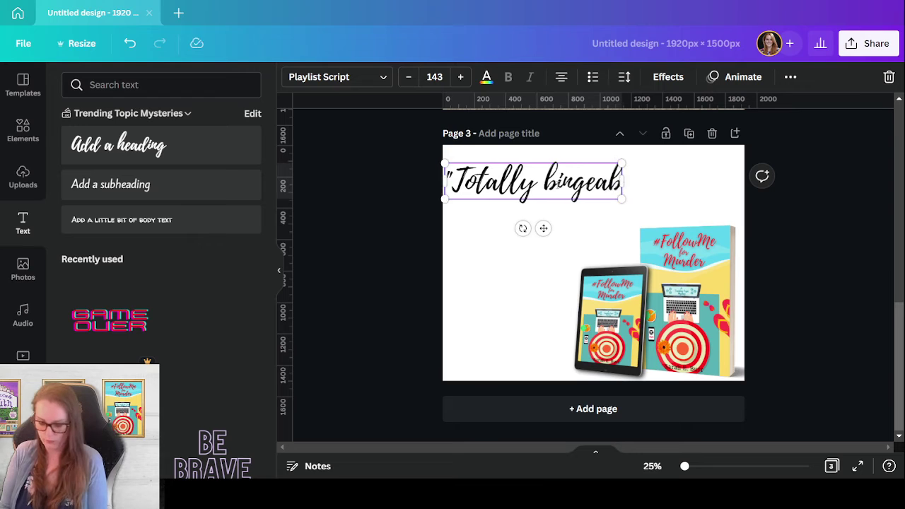
text(le")
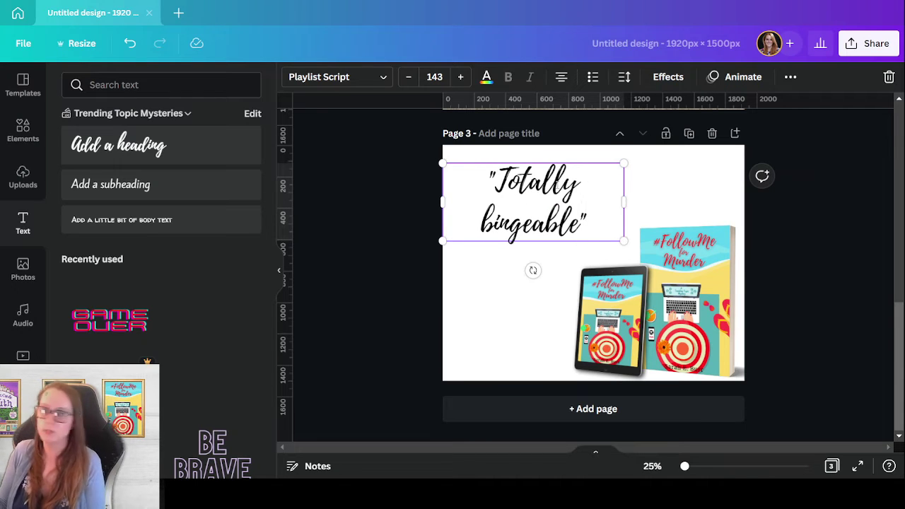
Narrow and enlarge the two-line quote to font size 180, and tilt it slightly upward in the page's upper-left corner
drag(441, 202, 488, 207)
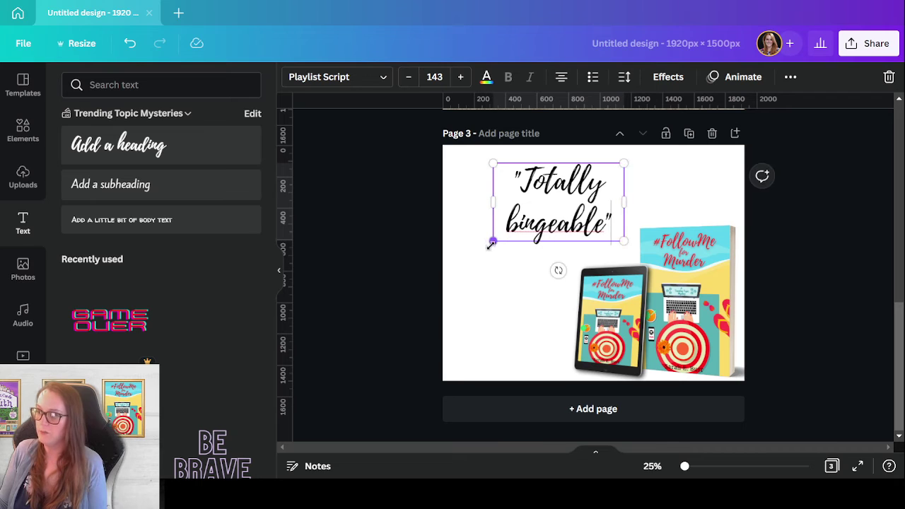
drag(491, 241, 454, 259)
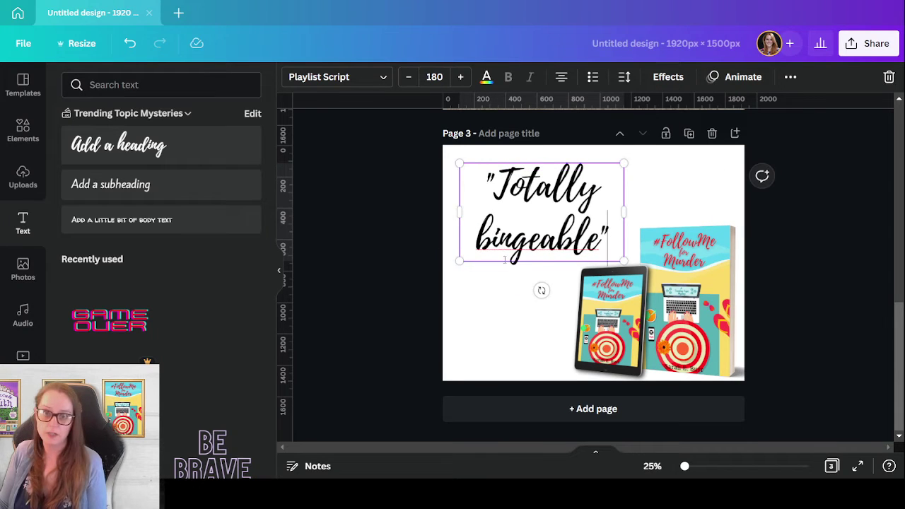
click(515, 303)
drag(539, 247, 518, 227)
mouse_move(525, 268)
mouse_down()
mouse_move(541, 268)
mouse_move(534, 272)
mouse_up()
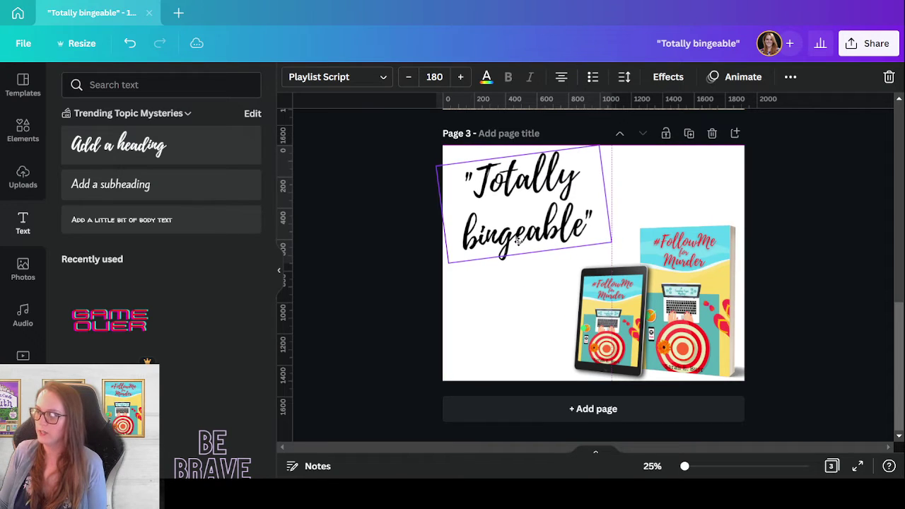
key(ctrl+z)
click(508, 333)
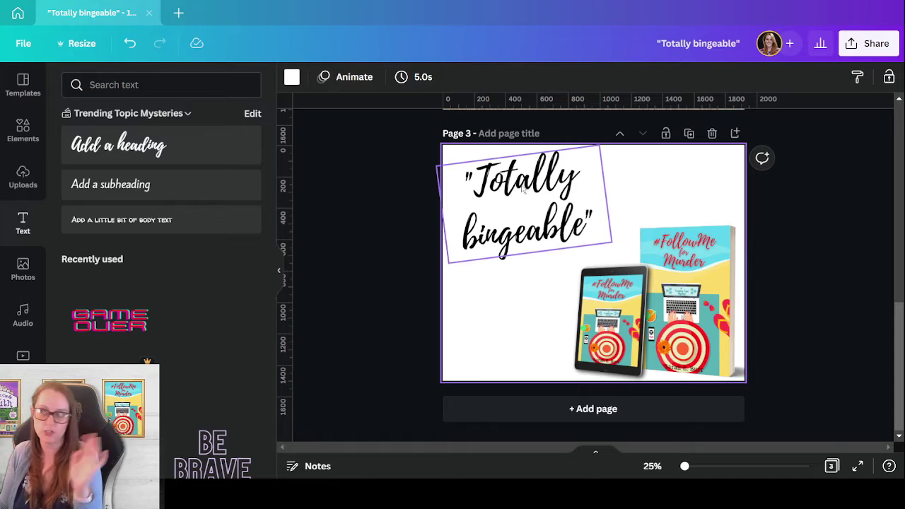
key(ctrl+z)
key(ctrl+shift+z)
click(587, 217)
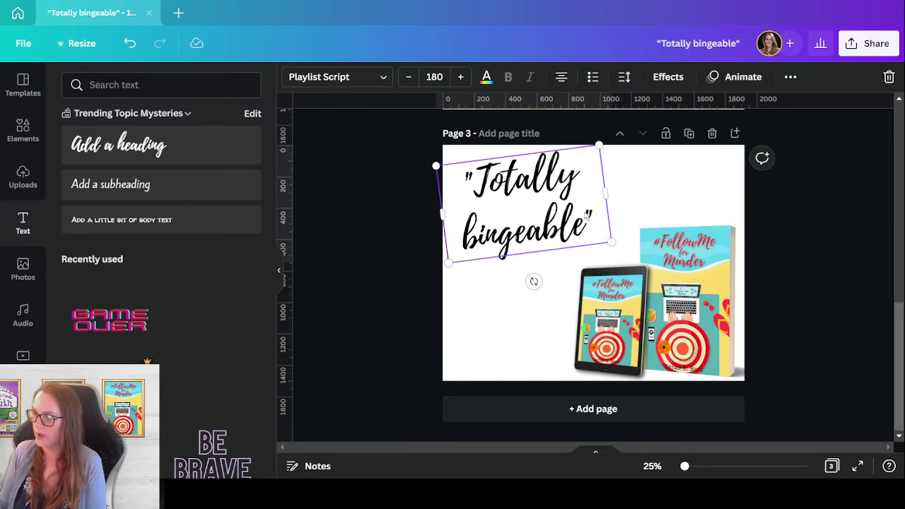
drag(594, 218, 599, 220)
click(418, 290)
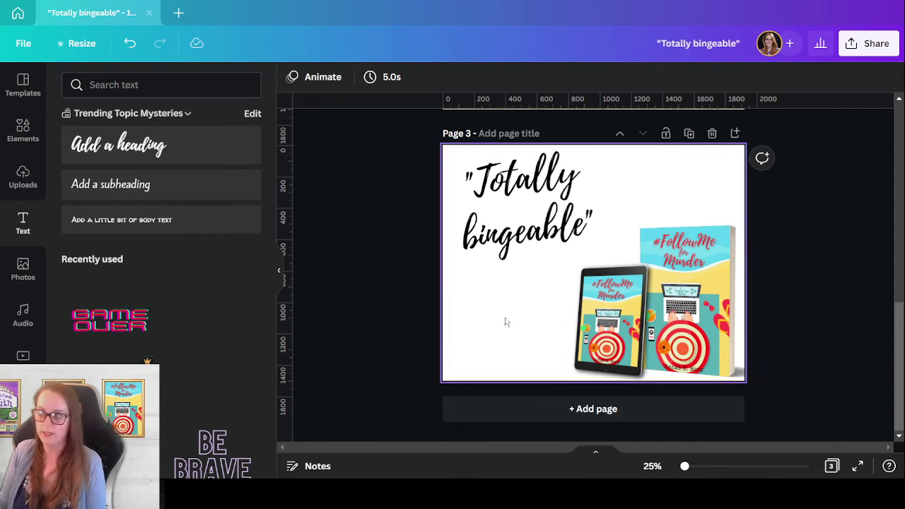
Cut the word 'bingeable' with its closing quotation mark out of the quote and paste it as a separate text box
click(505, 229)
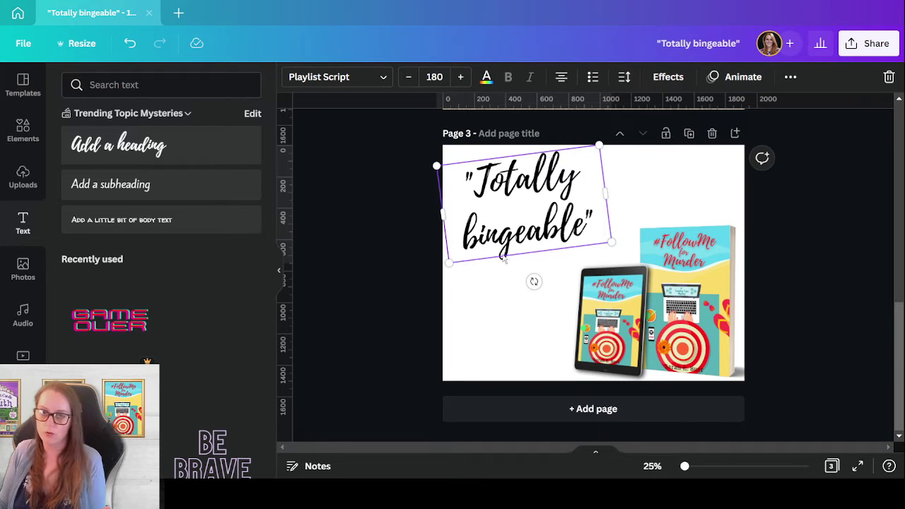
double_click(493, 240)
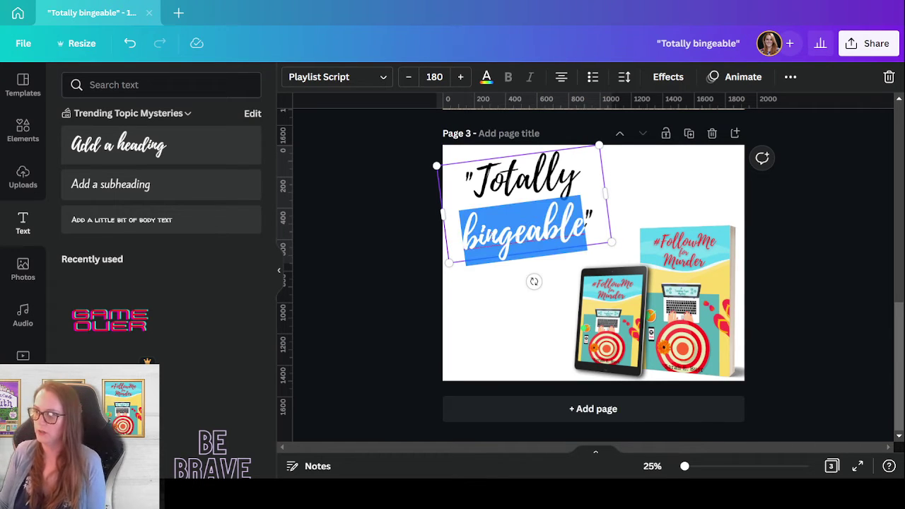
drag(596, 227, 468, 227)
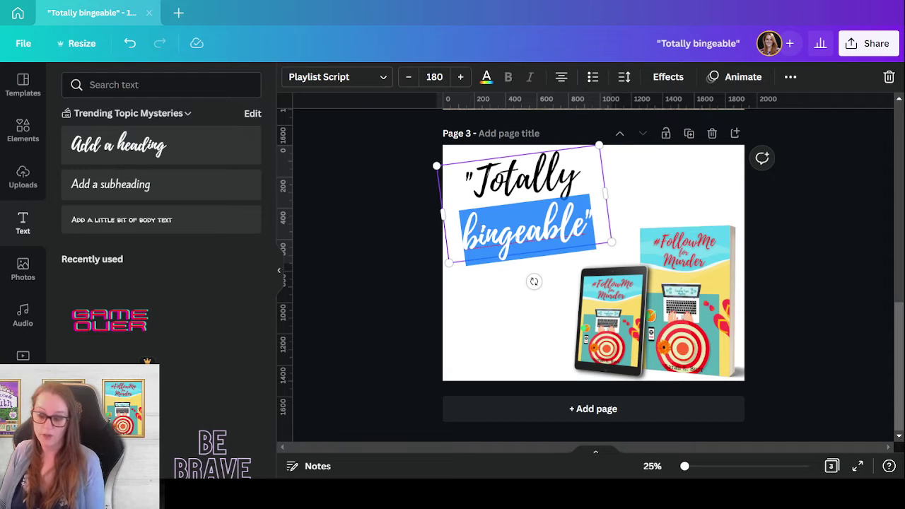
key(ctrl+x)
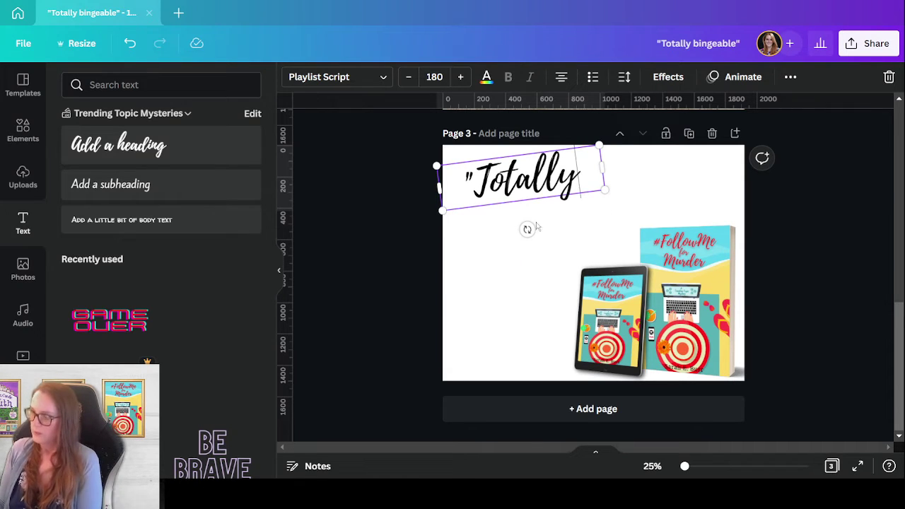
click(558, 227)
key(ctrl+v)
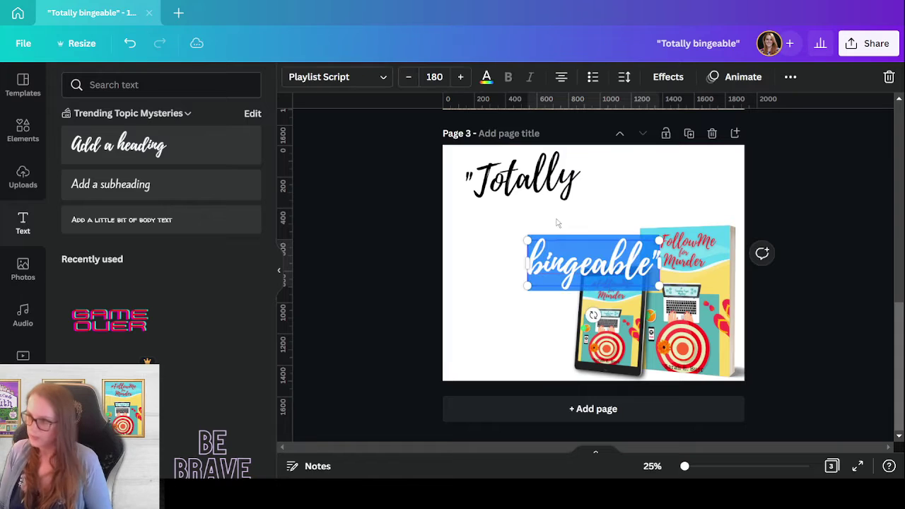
Tilt the 'bingeable' text to match 'Totally' and place it just below and to the right of that word
mouse_move(594, 315)
mouse_down()
mouse_move(624, 338)
mouse_move(594, 327)
mouse_up()
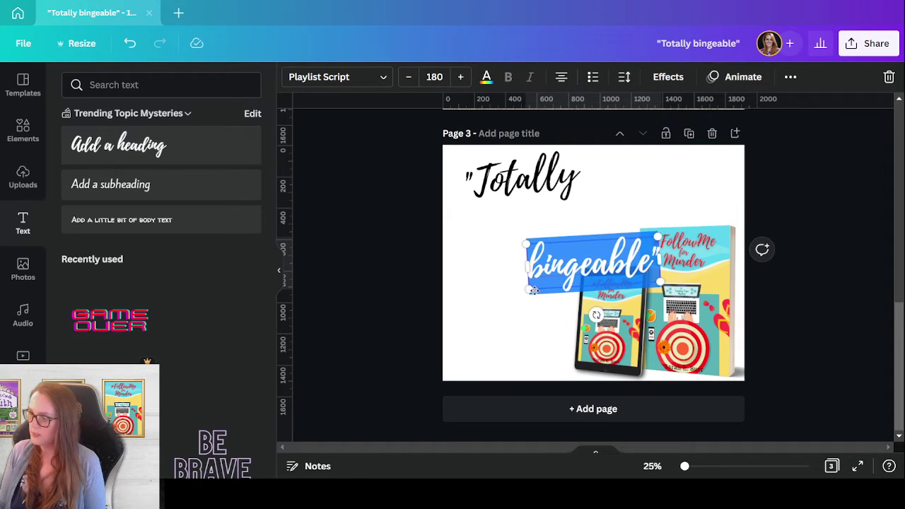
drag(541, 293, 526, 246)
drag(579, 263, 582, 263)
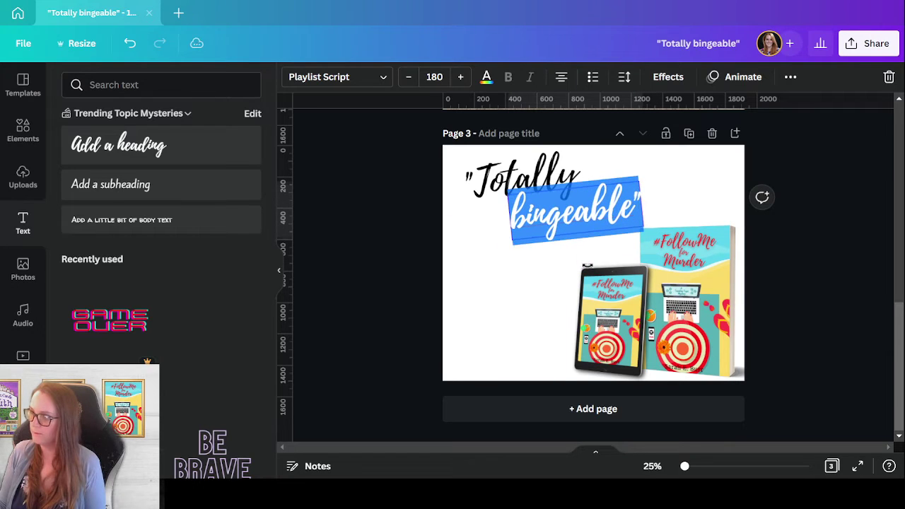
click(495, 259)
Shrink 'Totally' to font size 149, and enlarge 'bingeable' to 218 with a slightly steeper tilt
click(591, 169)
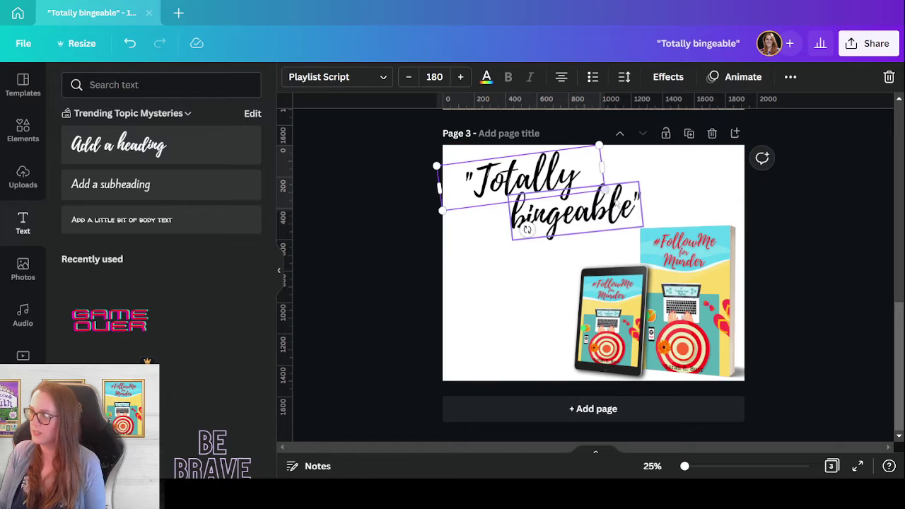
drag(602, 188, 578, 186)
click(520, 225)
drag(512, 239, 481, 257)
drag(597, 231, 610, 218)
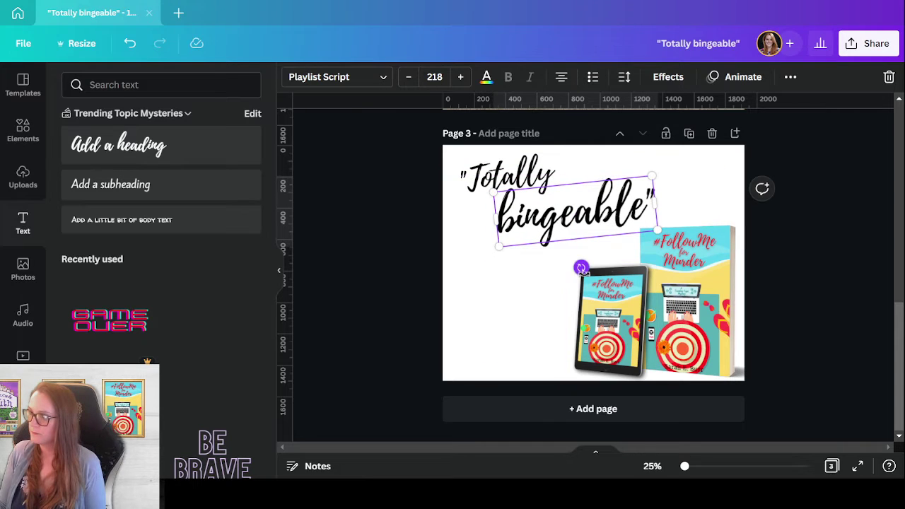
drag(582, 267, 587, 267)
drag(571, 222, 573, 214)
Shrink 'Totally' to font size 129 and tilt it to match the steeper slant of 'bingeable'
click(537, 188)
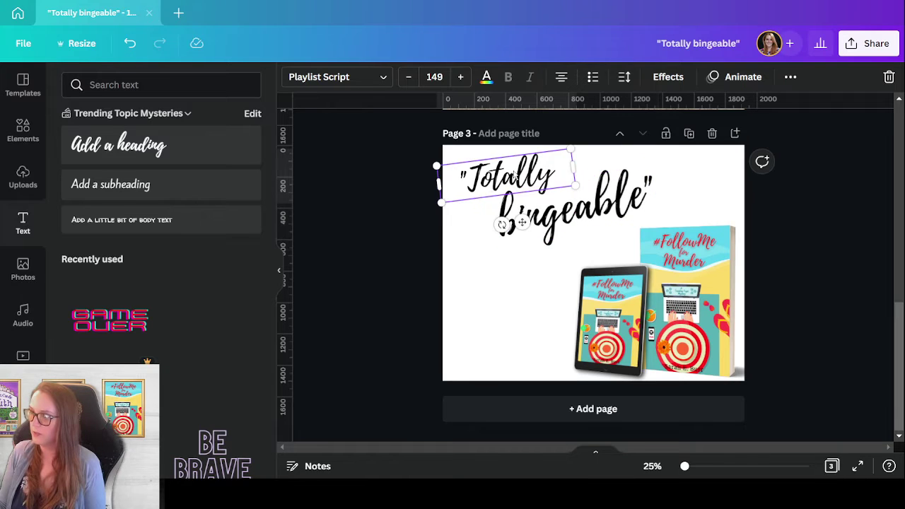
drag(502, 225, 506, 225)
drag(569, 141, 553, 152)
drag(527, 226, 532, 216)
Nudge 'Totally' down closer to 'bingeable', and shift both words together toward the page's upper-left corner
key(Down)
key(Down)
key(Down)
key(Down)
key(Down)
key(Down)
key(Down)
key(Down)
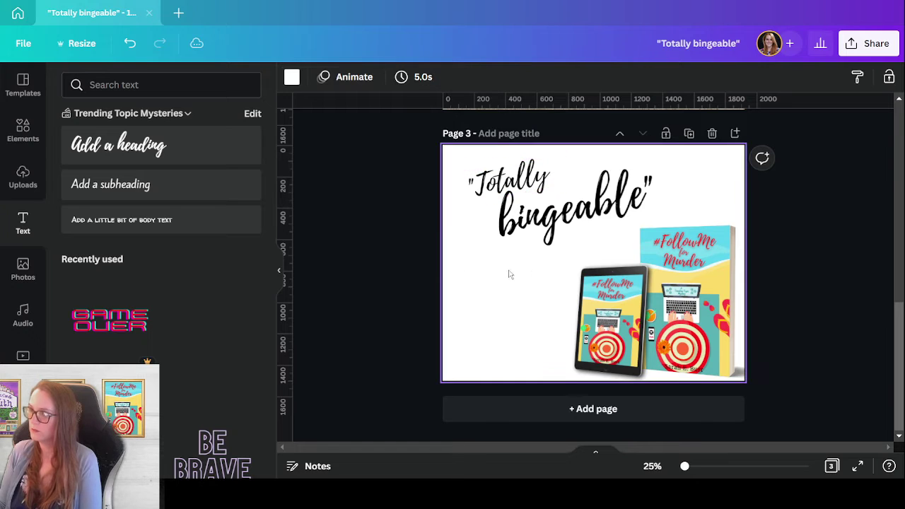
drag(432, 148, 536, 234)
click(506, 330)
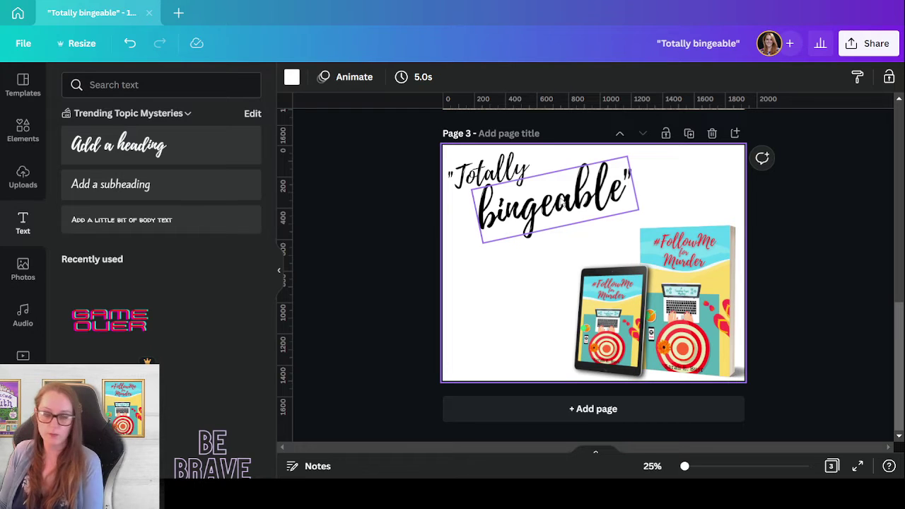
Recolor the 'bingeable' text with a red sampled from the book cover mockup
click(562, 203)
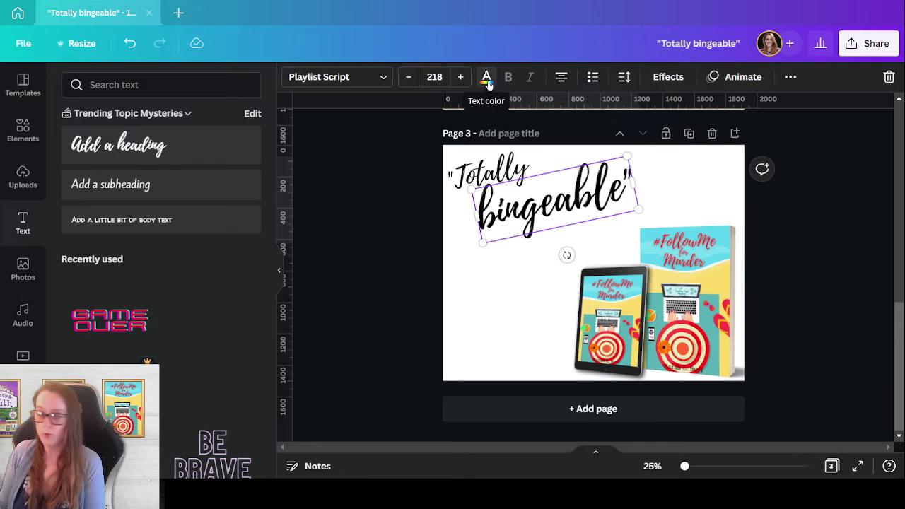
click(486, 77)
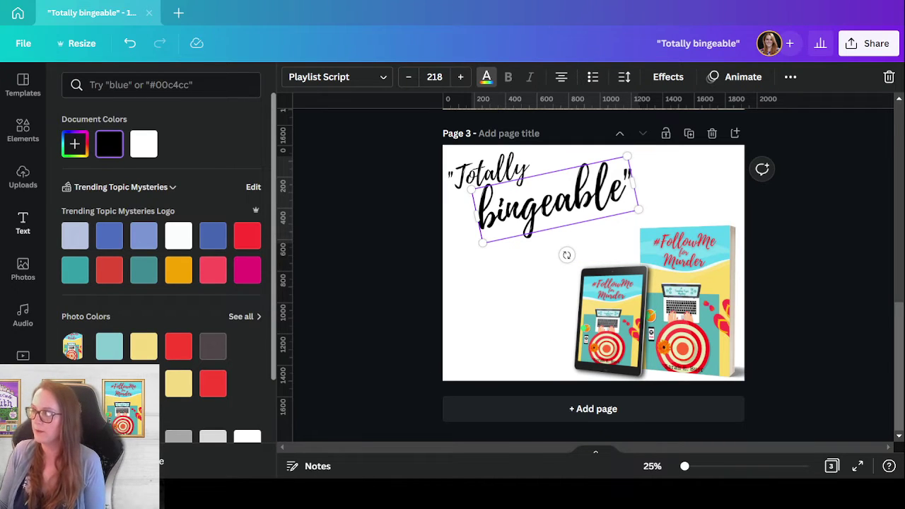
click(75, 145)
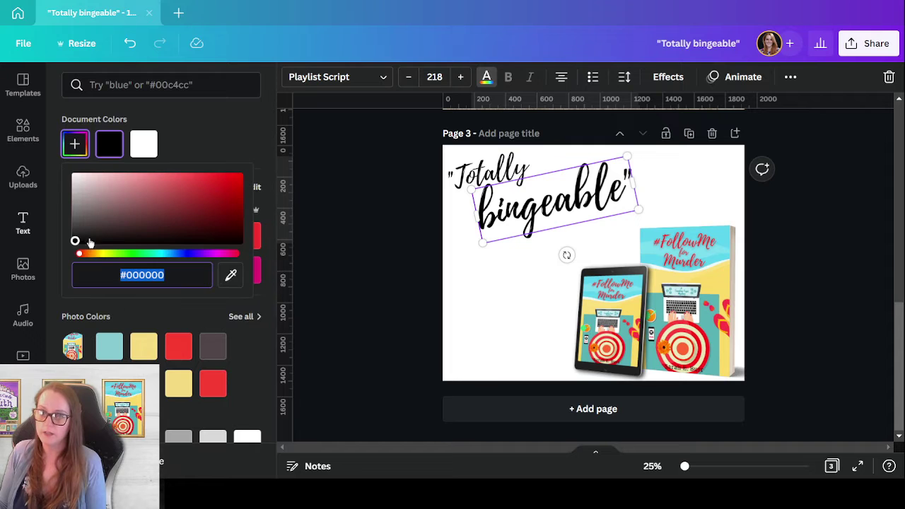
click(231, 274)
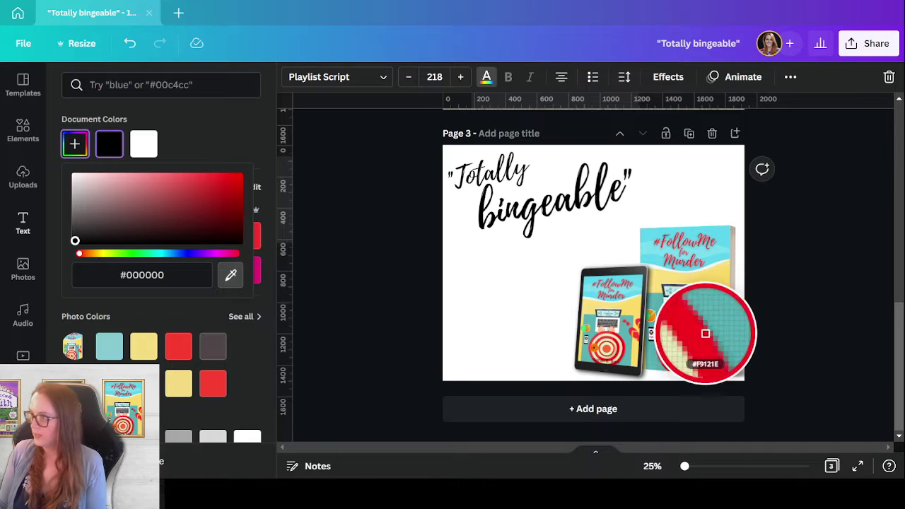
click(702, 263)
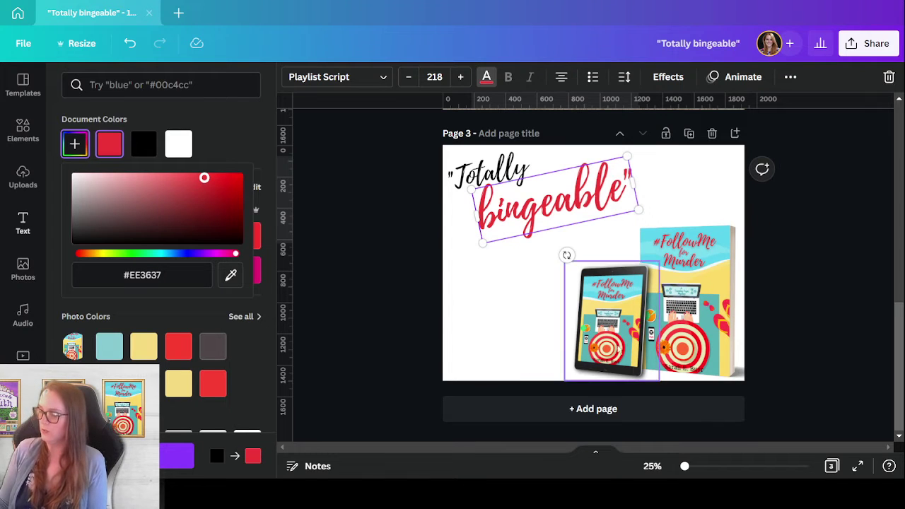
click(478, 294)
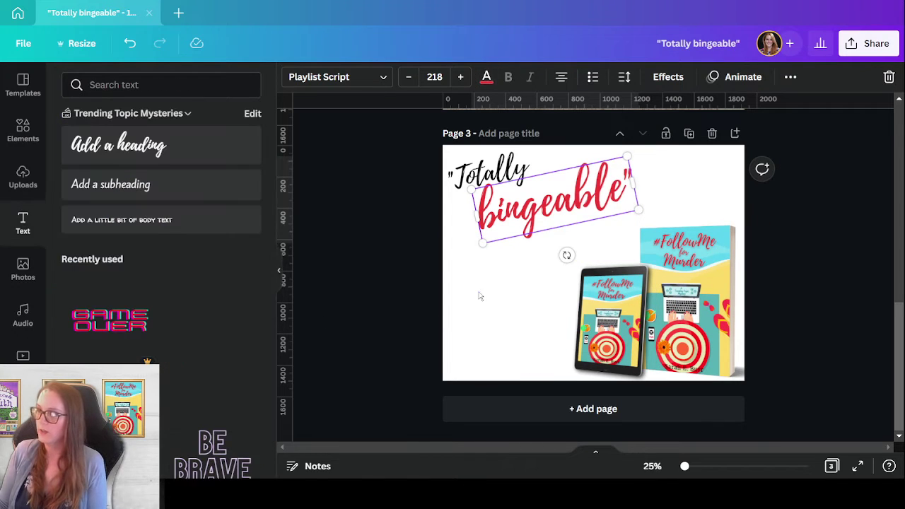
Recolor the 'Totally' text with the same red document color used for 'bingeable'
click(539, 210)
click(488, 172)
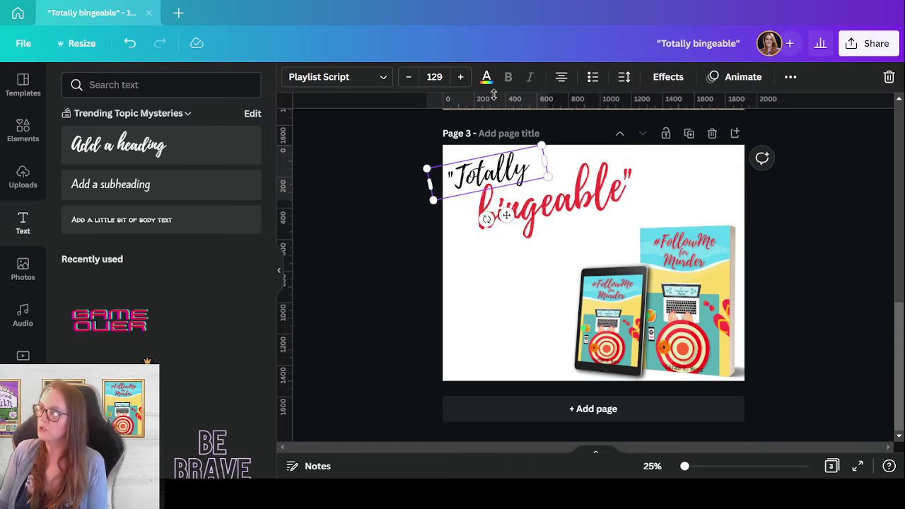
click(487, 77)
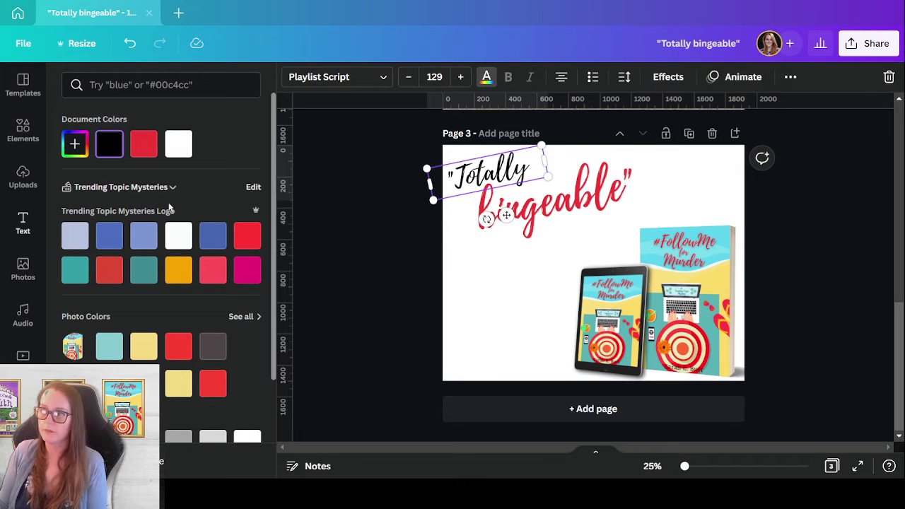
click(145, 151)
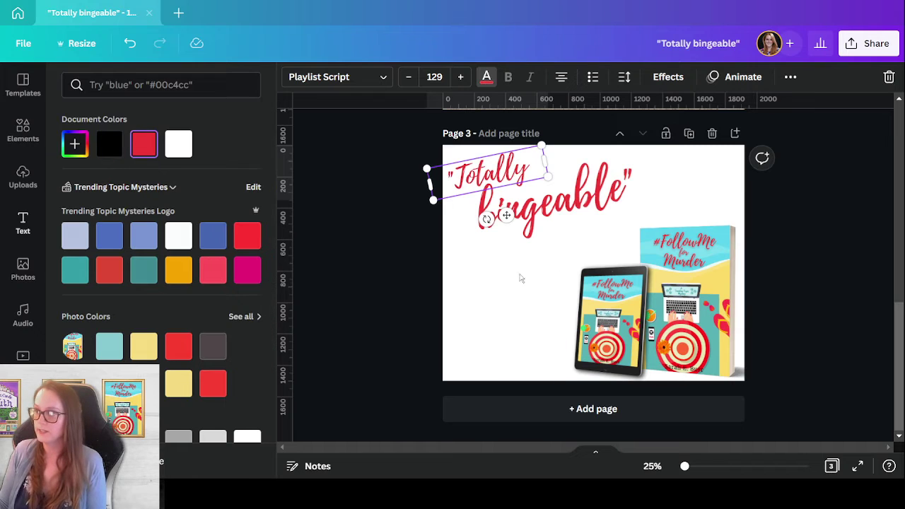
key(Escape)
click(485, 298)
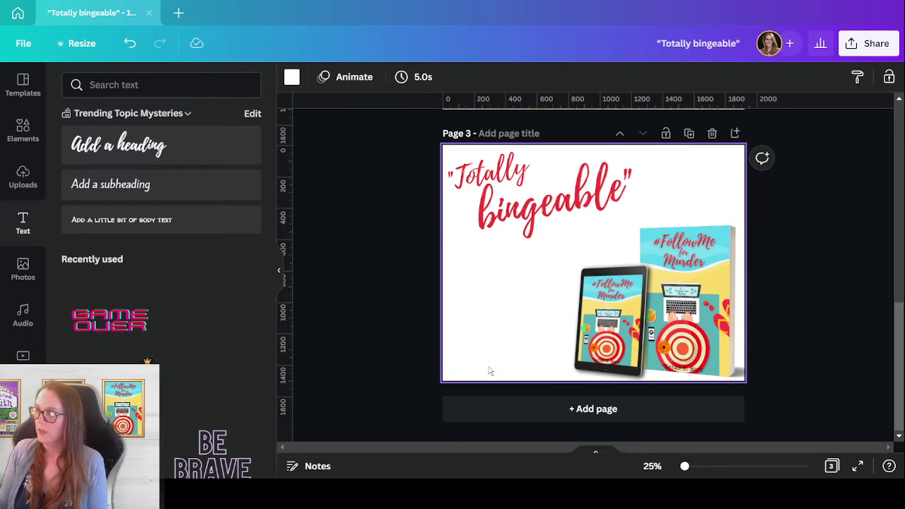
Shift 'Totally' and 'bingeable' together slightly toward the right and downward on page 3
drag(406, 144, 537, 228)
drag(640, 243, 650, 249)
click(467, 303)
Apply the Bounce text animation to 'bingeable', playing on enter
click(563, 216)
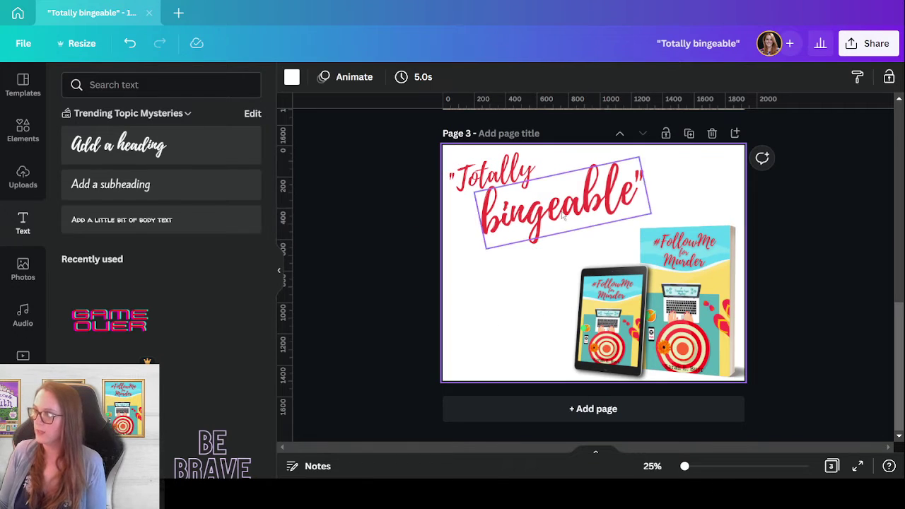
click(751, 76)
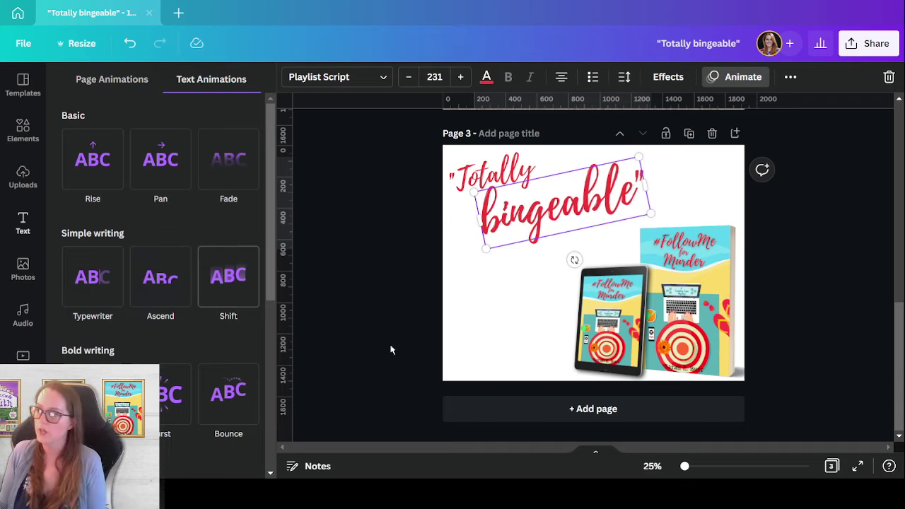
click(217, 396)
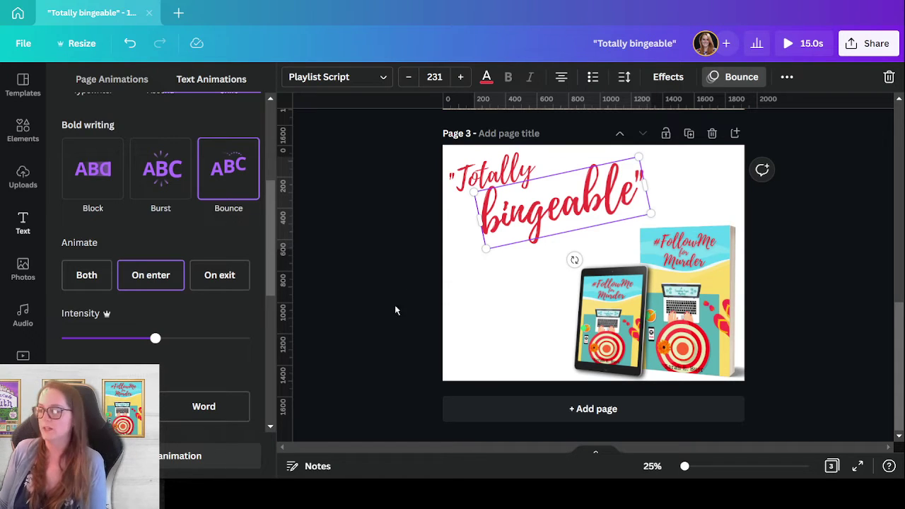
click(495, 345)
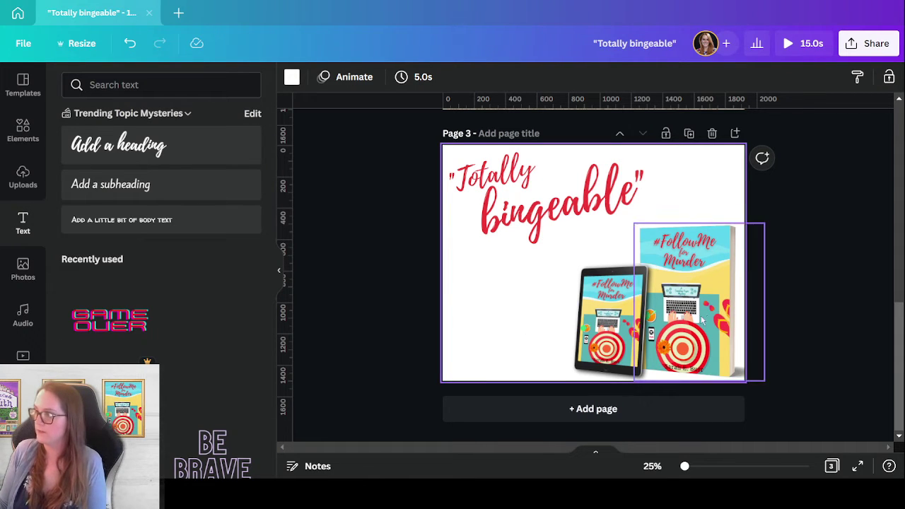
click(554, 218)
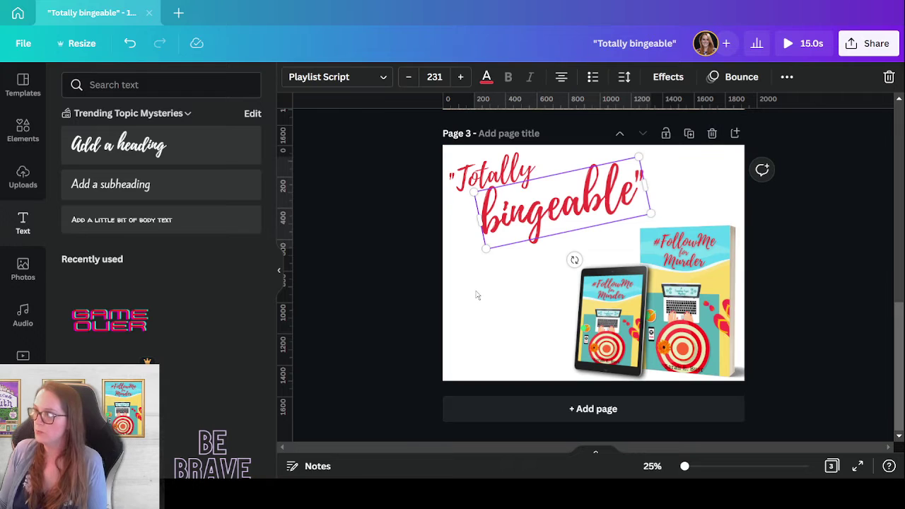
click(477, 295)
Group the tablet and book mockups on page 3 into one element
click(711, 296)
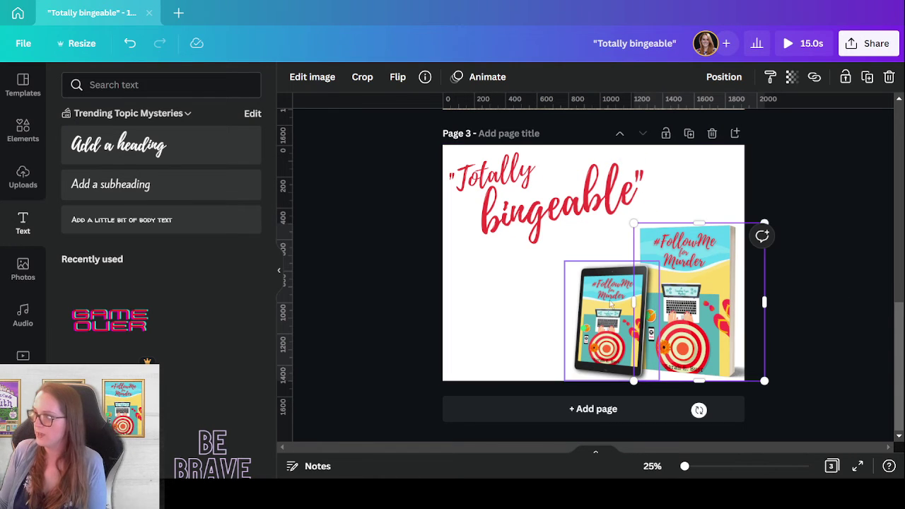
shift+click(612, 302)
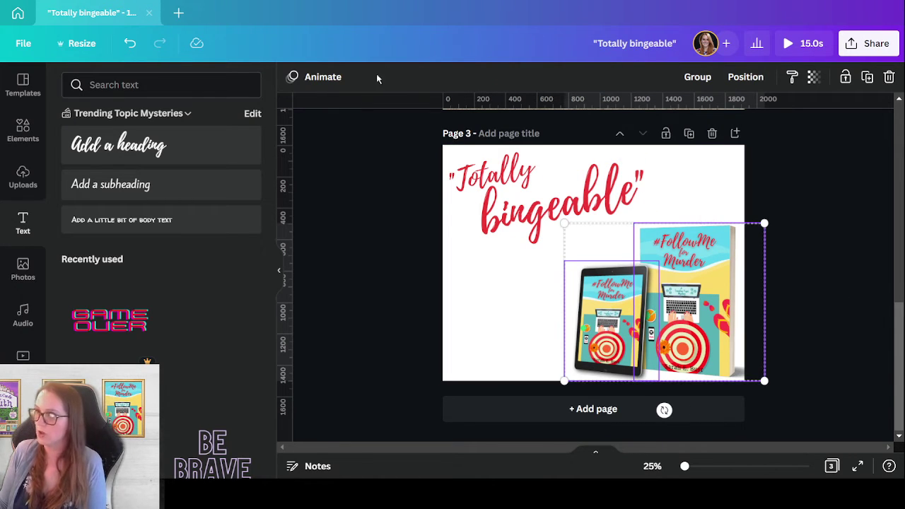
click(327, 84)
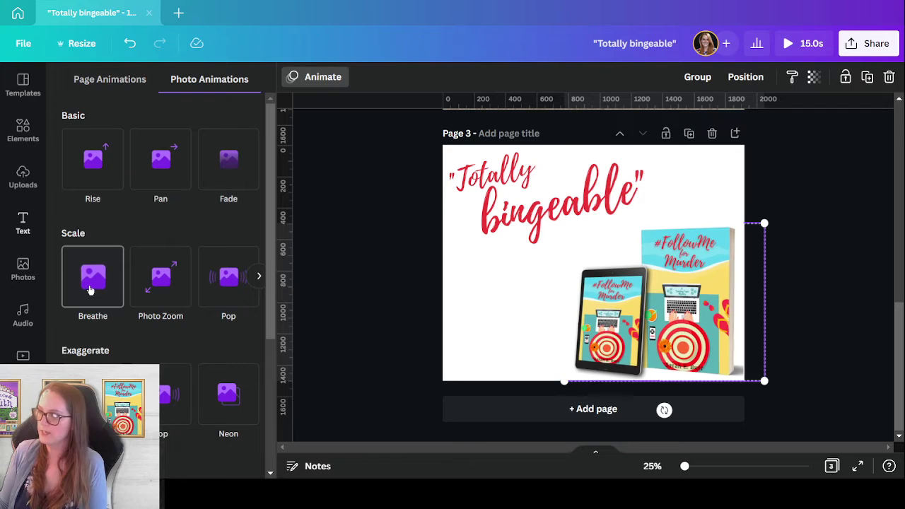
click(649, 332)
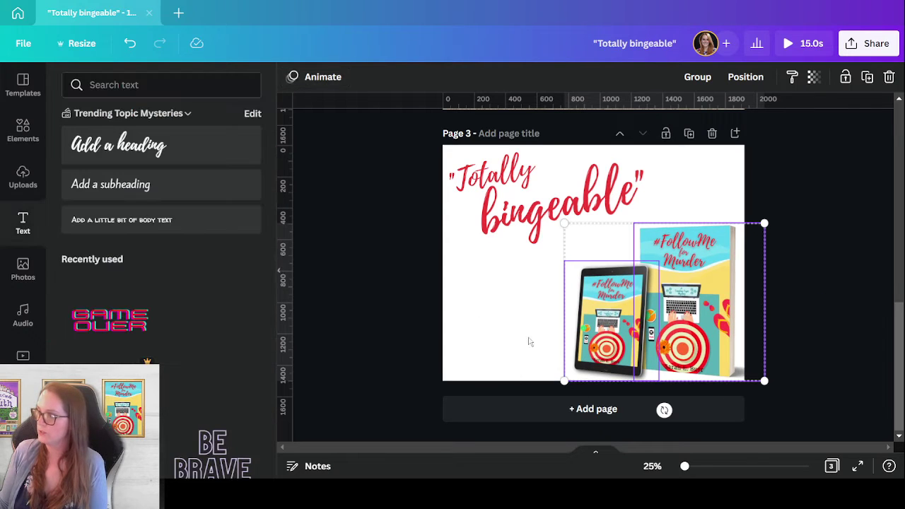
click(483, 330)
drag(509, 320, 813, 326)
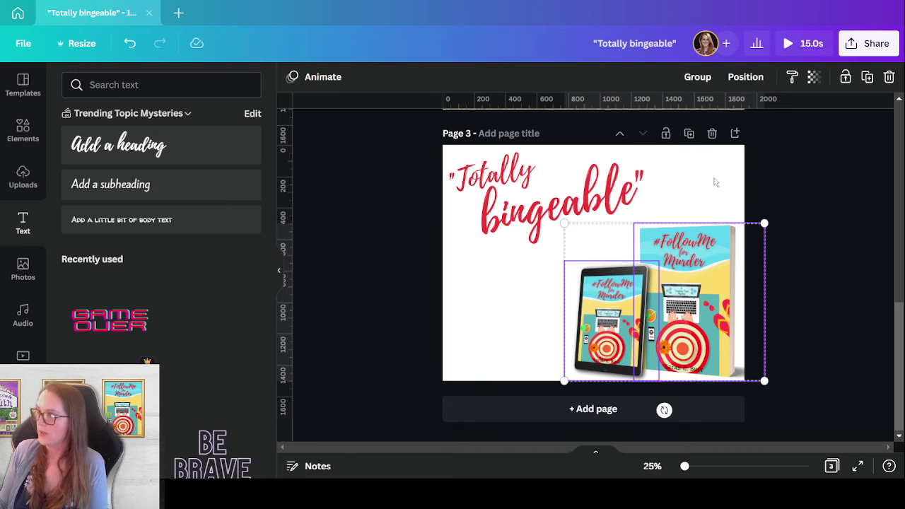
click(697, 77)
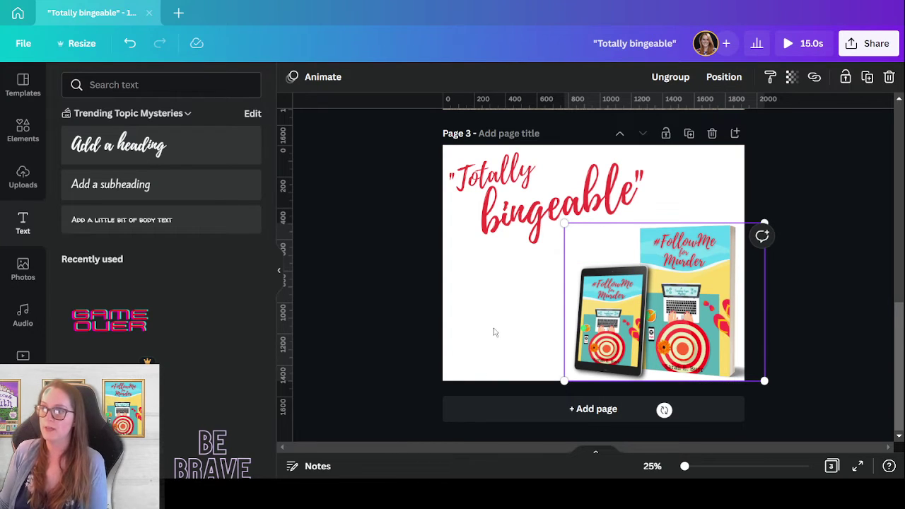
Try moving the grouped mockups around page 3, and undo the last moves
drag(673, 309, 629, 284)
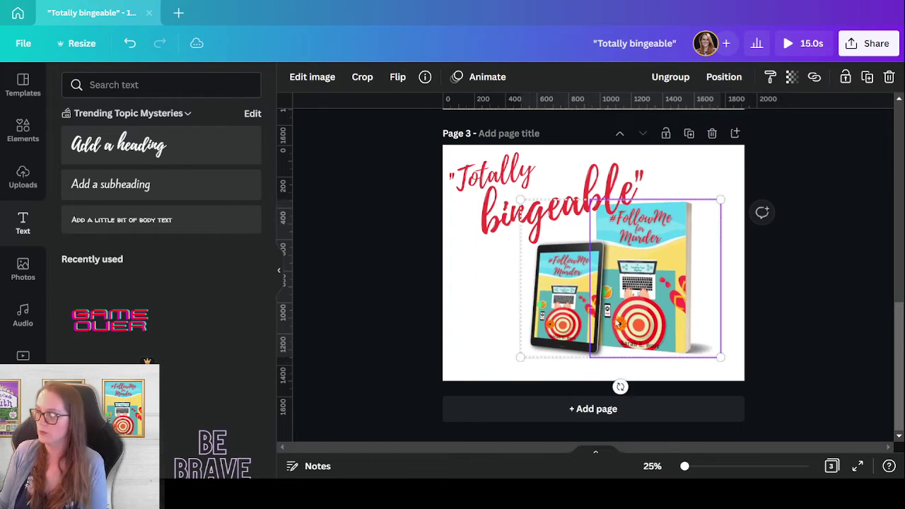
click(482, 339)
drag(619, 319, 570, 327)
drag(651, 277, 672, 320)
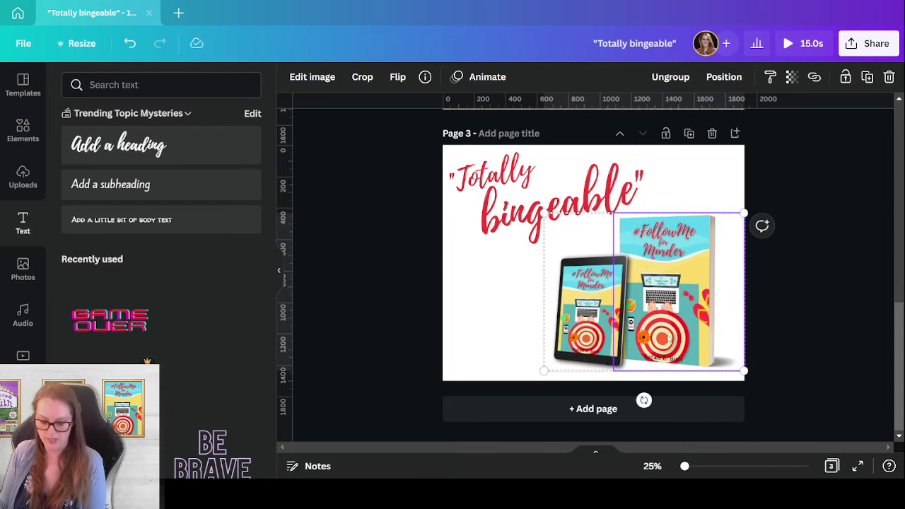
key(ctrl+z)
key(ctrl+z)
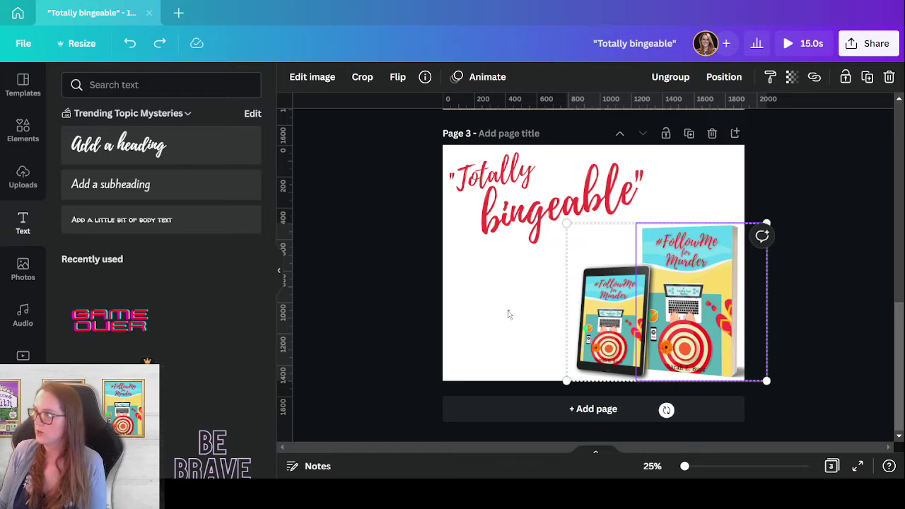
click(509, 315)
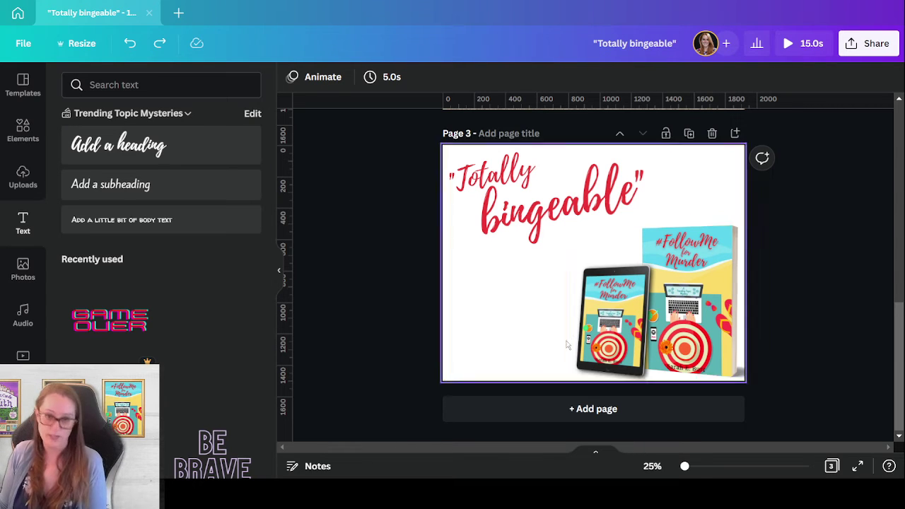
Apply the Breathe element animation to the grouped tablet and book mockups
click(575, 249)
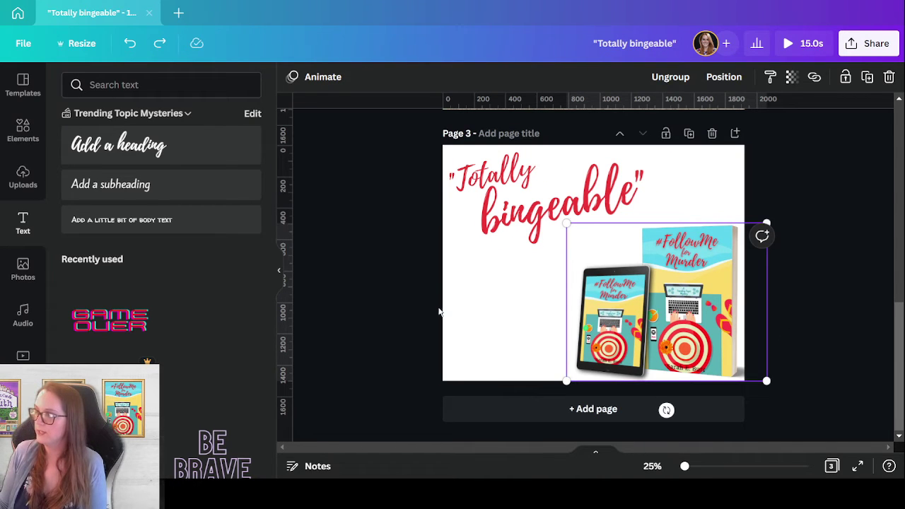
click(326, 80)
scroll(184, 332, down, 2)
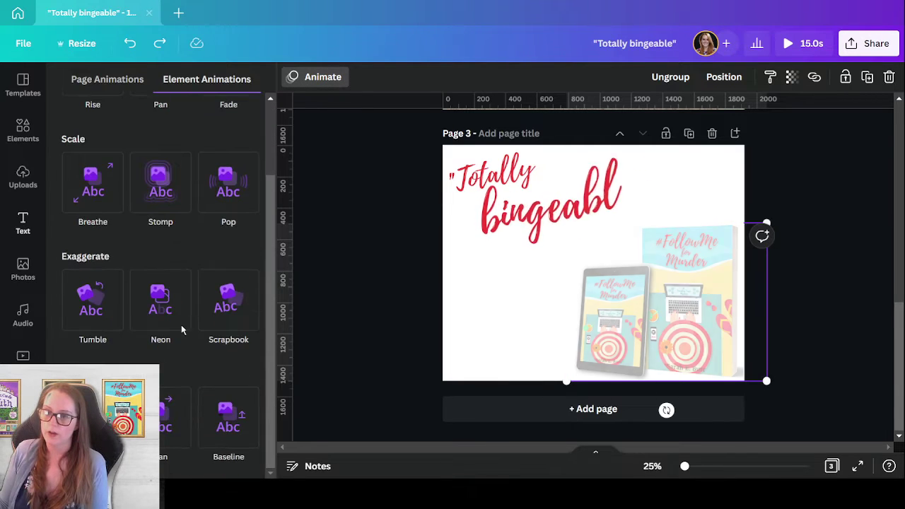
click(95, 185)
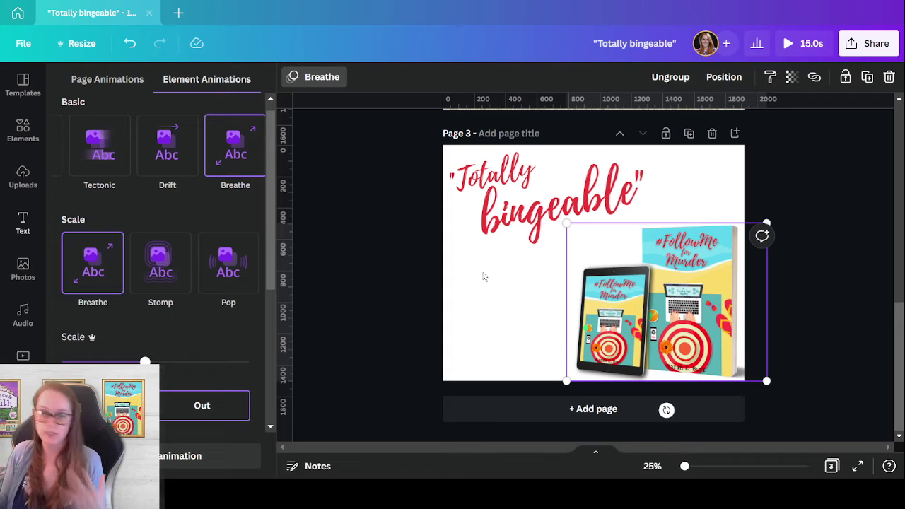
click(486, 298)
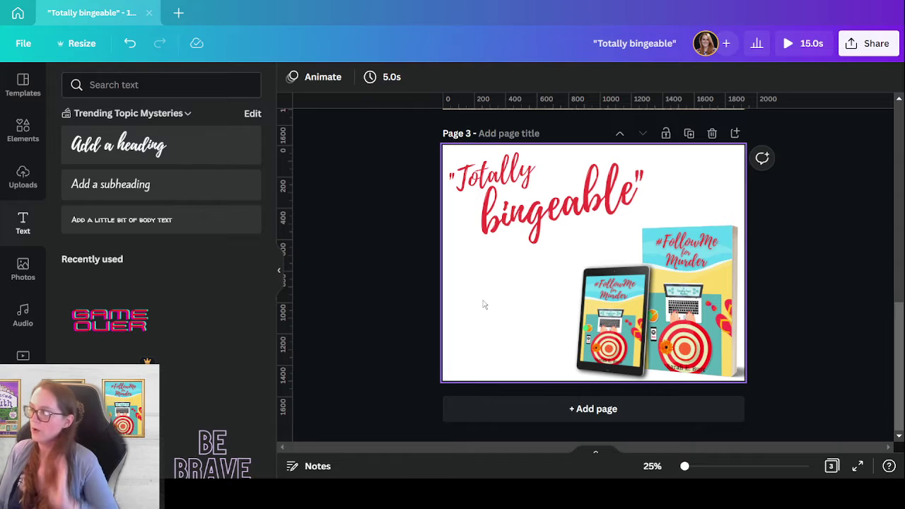
Replace page 2's sand background with the stock photo of a blue sky and turquoise sea meeting the shore
click(24, 269)
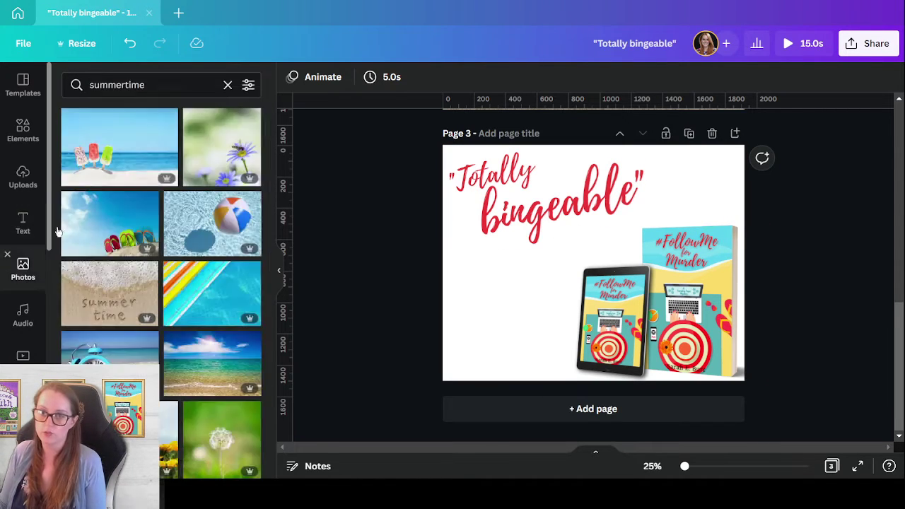
scroll(379, 302, up, 2)
scroll(379, 302, up, 2)
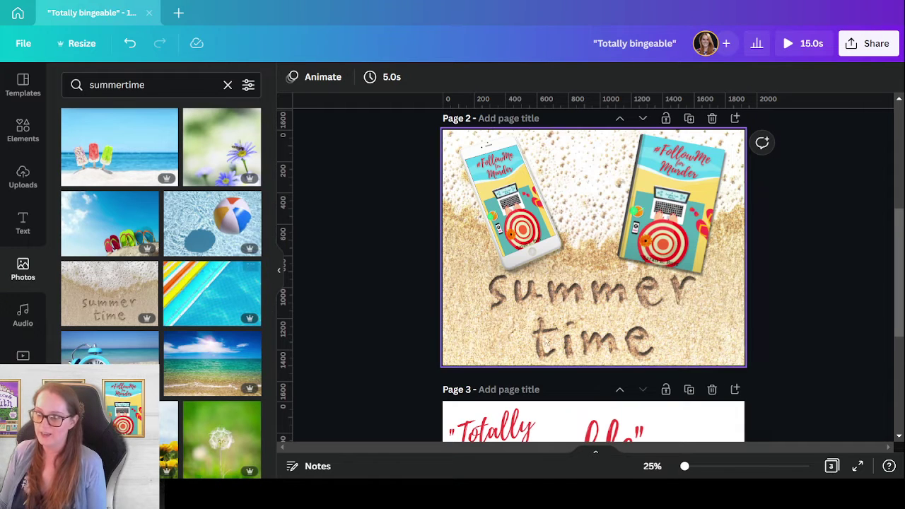
scroll(877, 307, down, 3)
scroll(614, 292, up, 3)
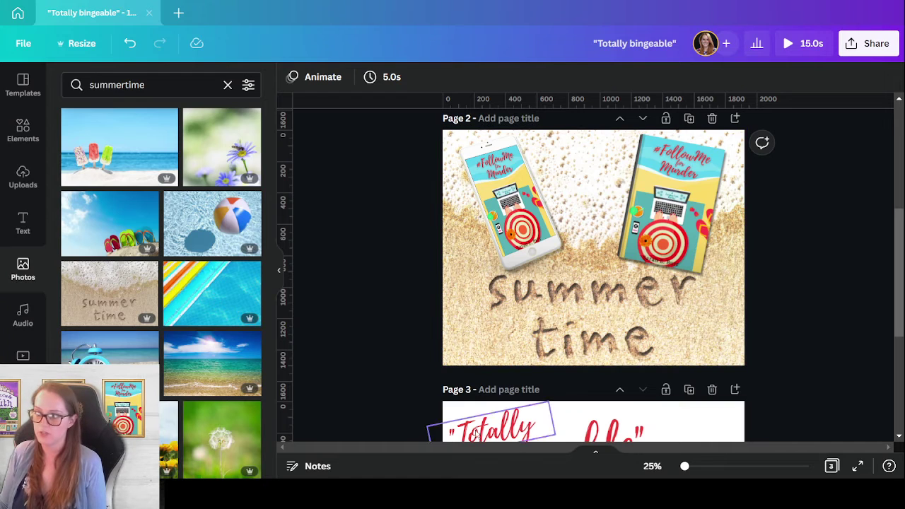
scroll(714, 322, down, 1)
scroll(715, 322, down, 3)
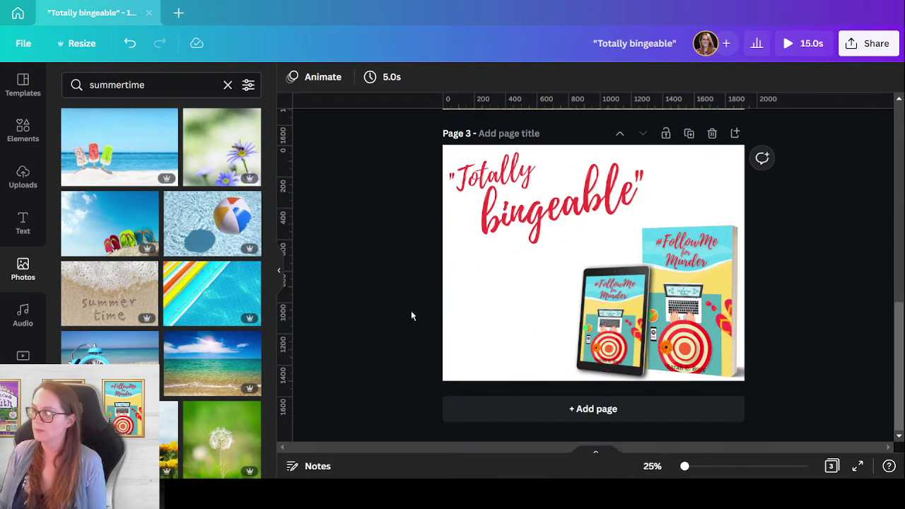
scroll(722, 292, up, 3)
scroll(459, 384, down, 3)
scroll(570, 372, up, 3)
drag(227, 386, 456, 290)
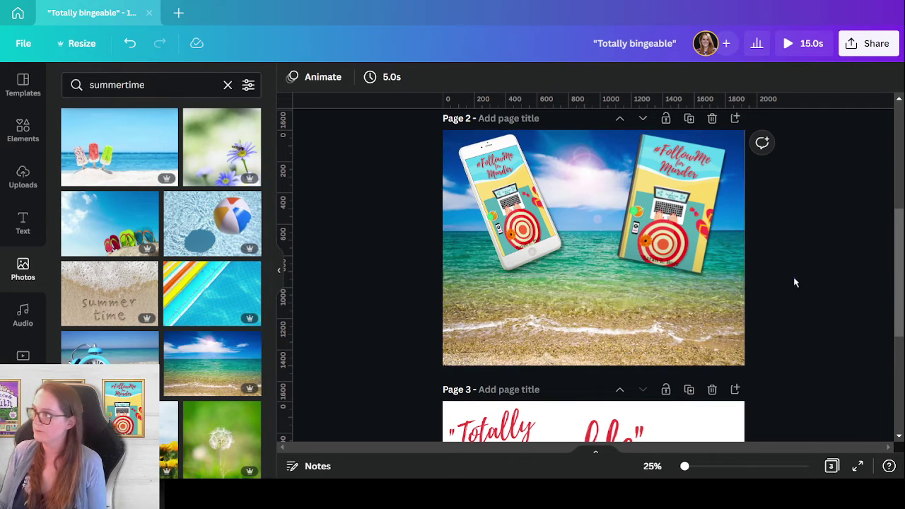
Lower the phone mockup on page 2 toward the shoreline and enlarge it
drag(554, 227, 574, 283)
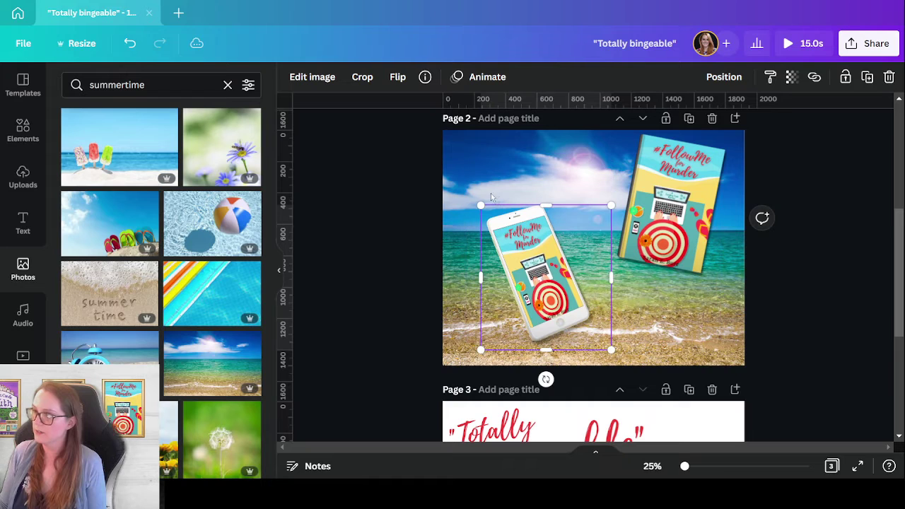
drag(481, 205, 452, 172)
Try a larger book mockup beside the phone, and delete the book from page 2
click(648, 209)
drag(708, 281, 742, 340)
drag(640, 221, 625, 258)
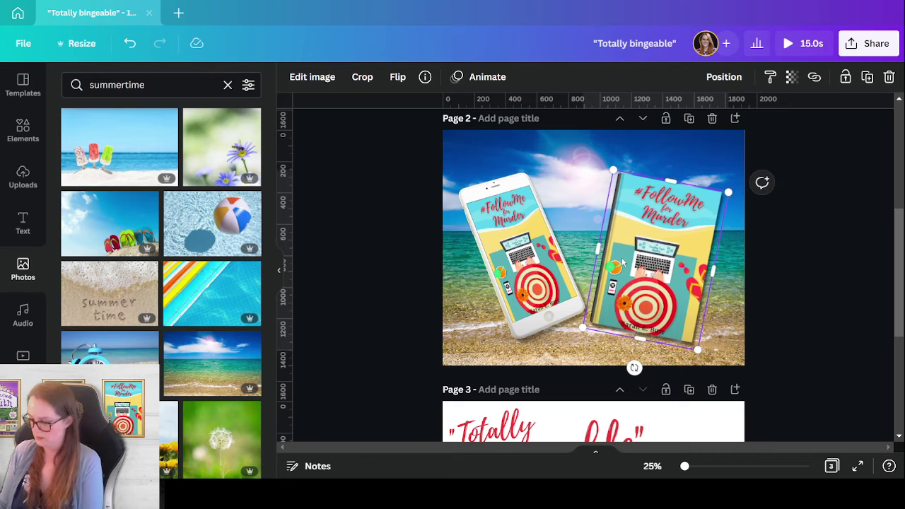
key(Delete)
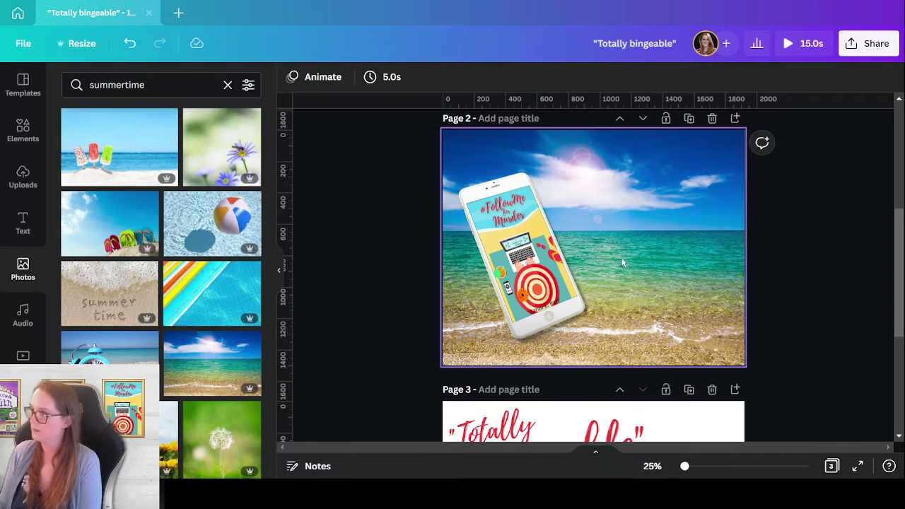
Add a heading in the sky beside the phone mockup that reads 'Ready for some summer fun?'
click(32, 229)
click(190, 169)
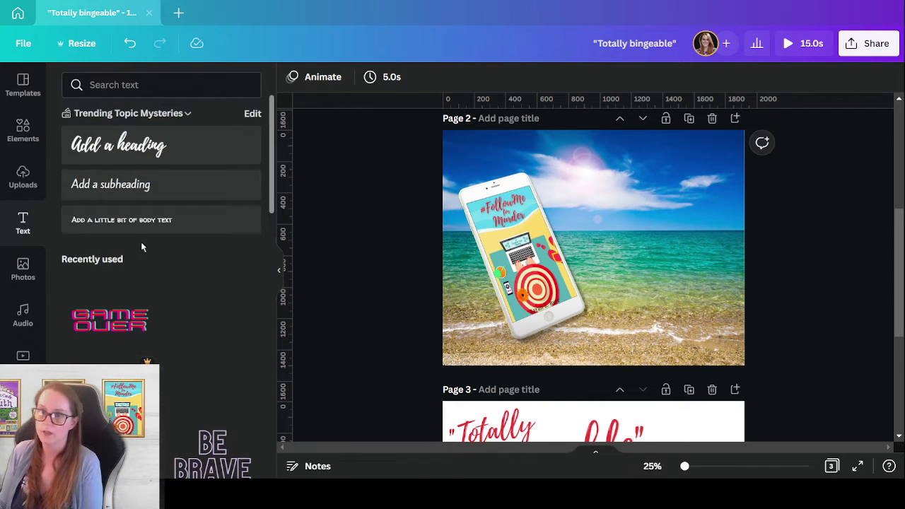
drag(599, 256, 680, 193)
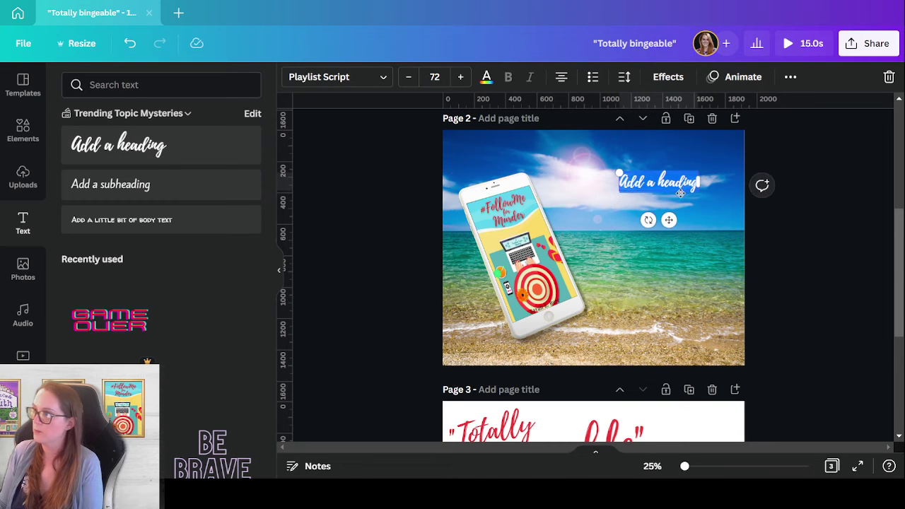
text(Rea)
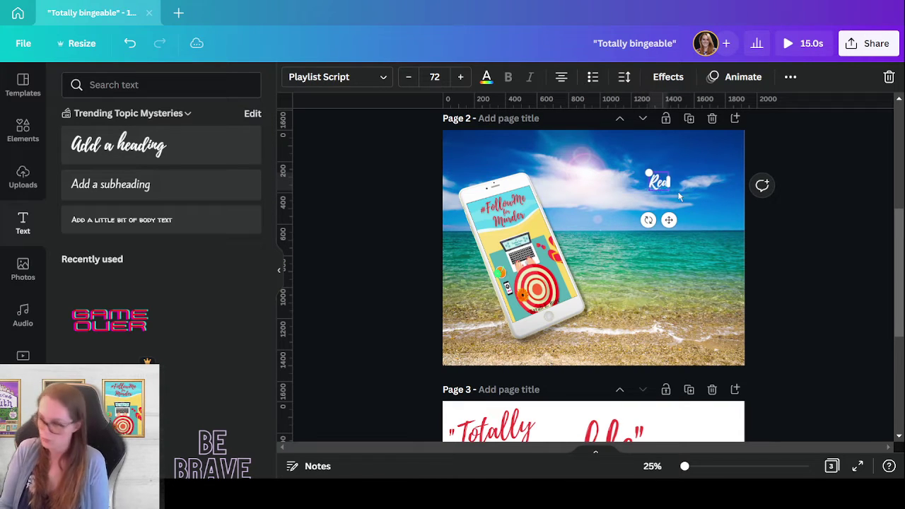
text(dy for some)
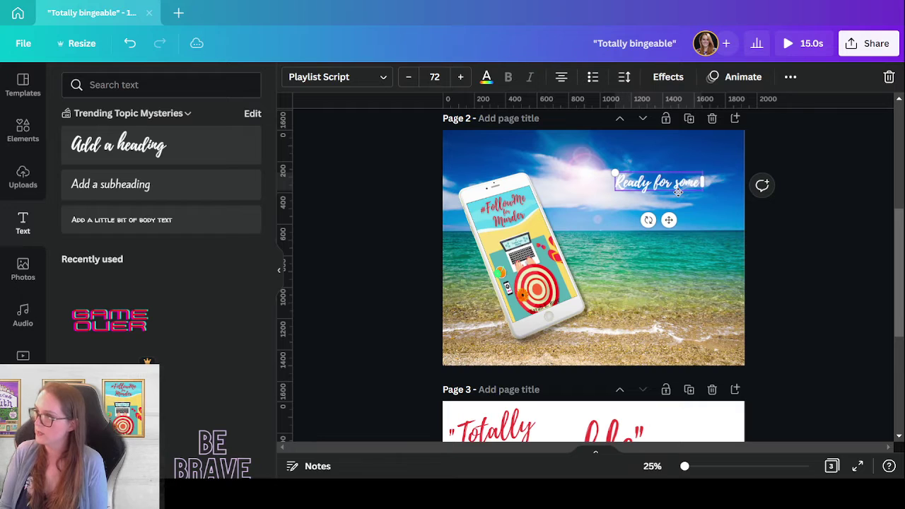
text( summer fun!)
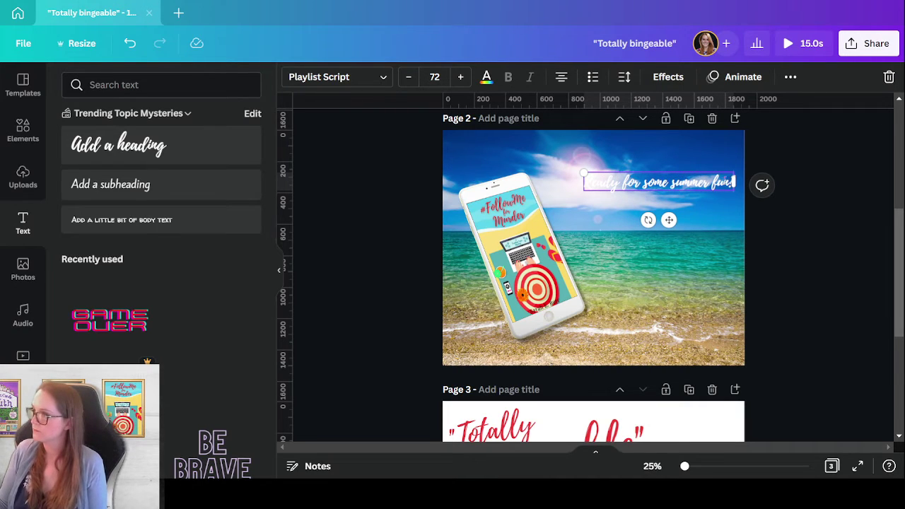
Narrow the 'Ready for some summer fun?' text box so the text wraps onto three lines
drag(735, 183, 654, 186)
right_click(654, 185)
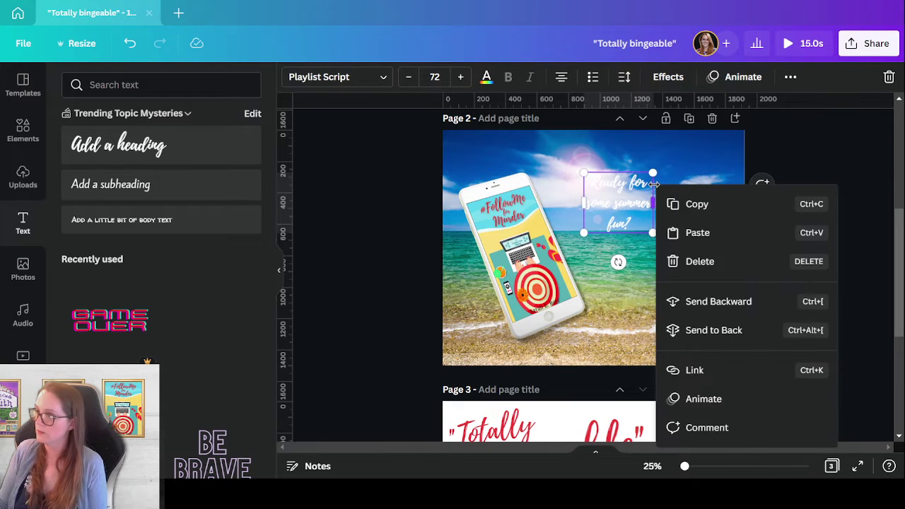
click(633, 247)
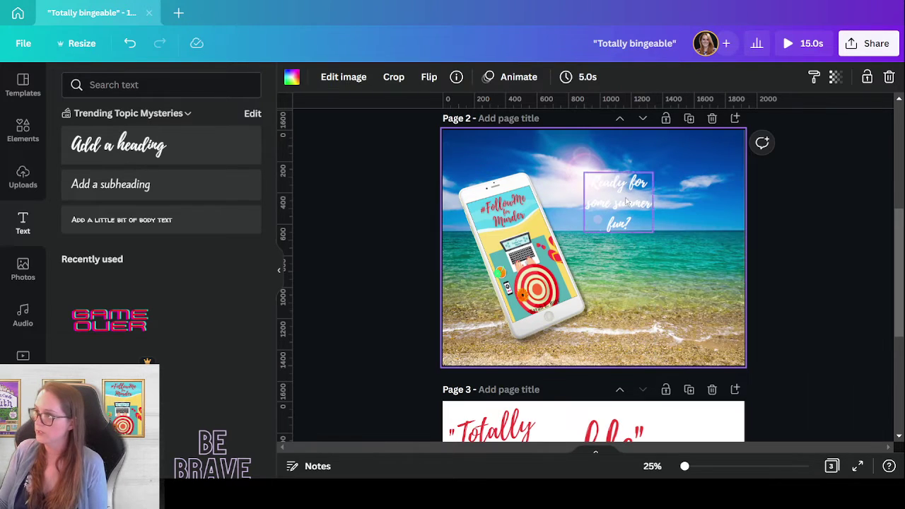
Enlarge the heading to font size 130 and place it over the sea to the right of the phone
click(652, 203)
drag(655, 203, 701, 282)
drag(643, 262, 672, 292)
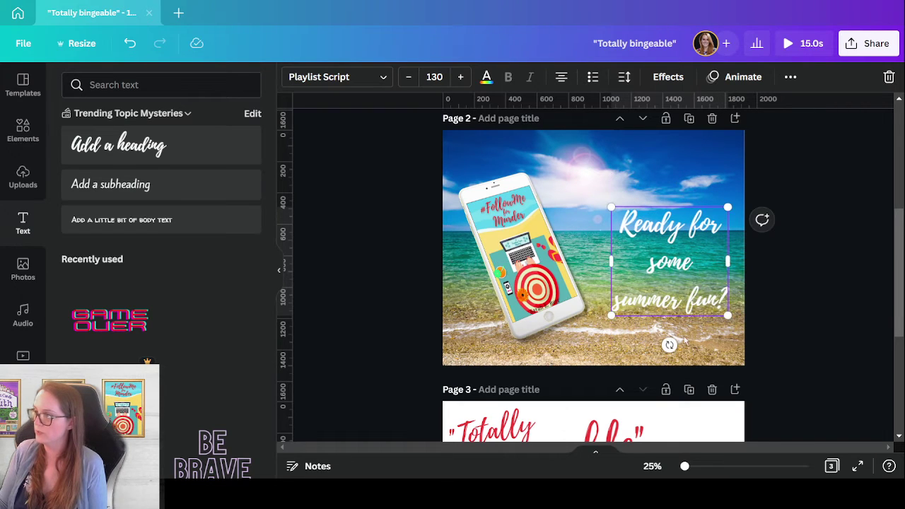
Tighten the line spacing of the 'Ready for some summer fun?' heading on page 2
click(622, 78)
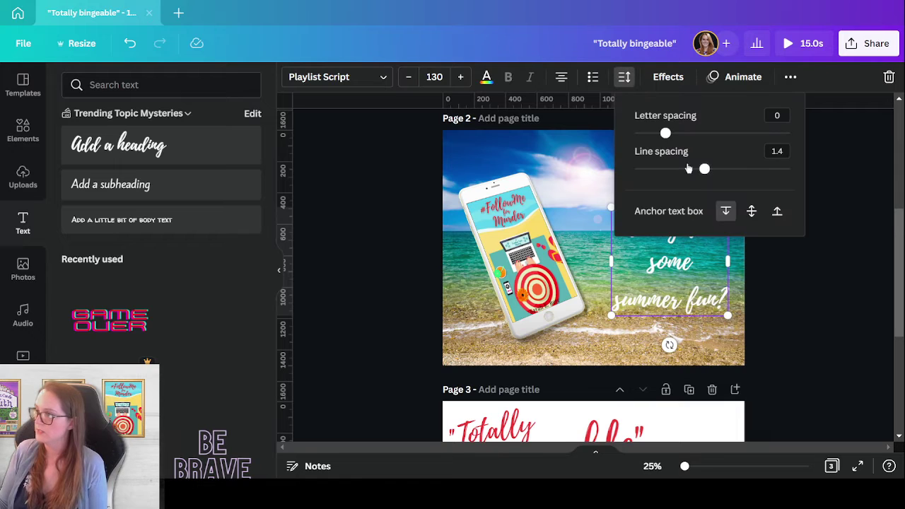
drag(706, 171, 674, 164)
click(722, 373)
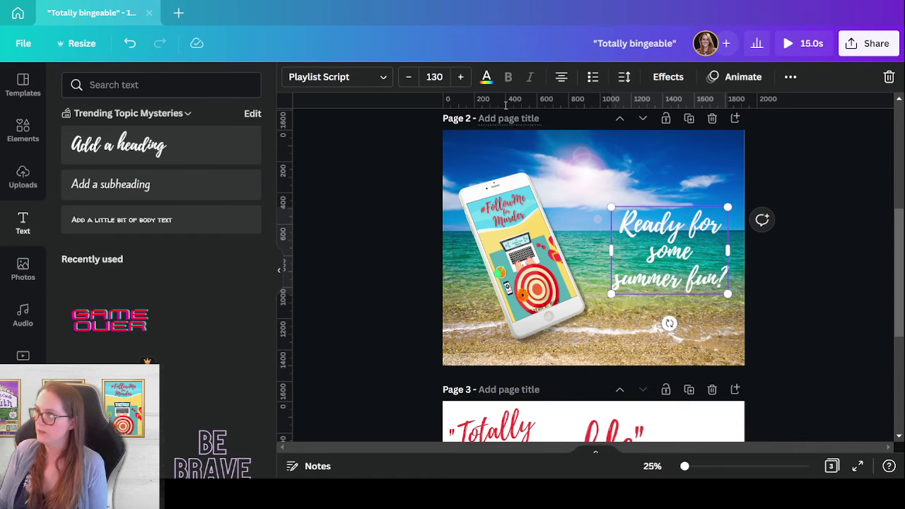
Color the heading with the document's red and apply the Neon text effect at intensity 100
click(486, 76)
click(109, 145)
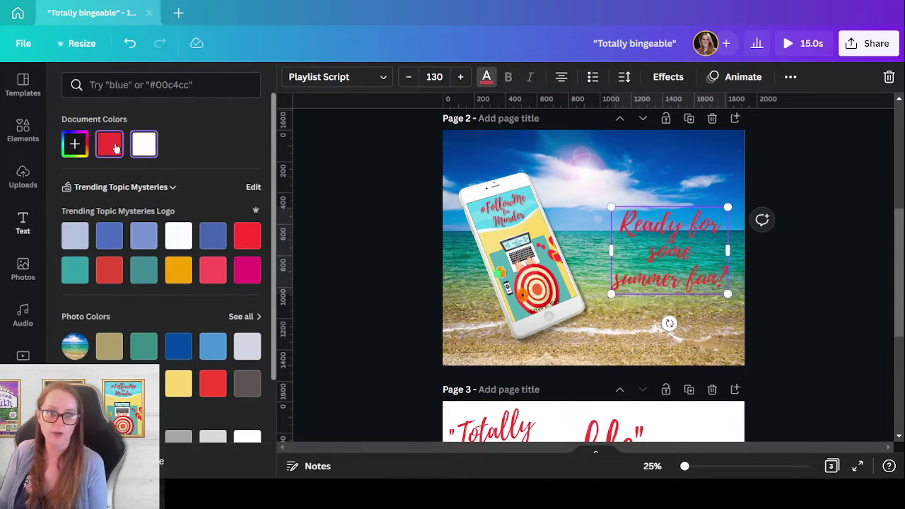
click(666, 78)
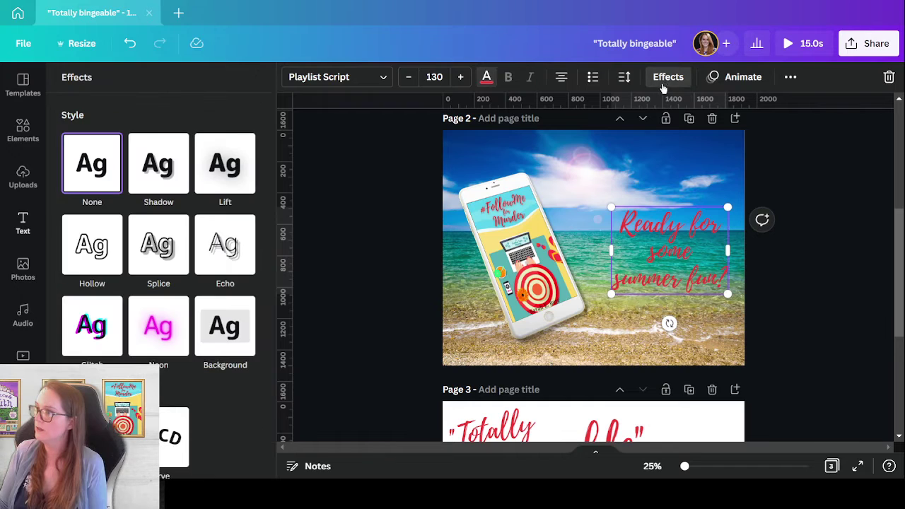
click(159, 326)
drag(162, 410, 288, 420)
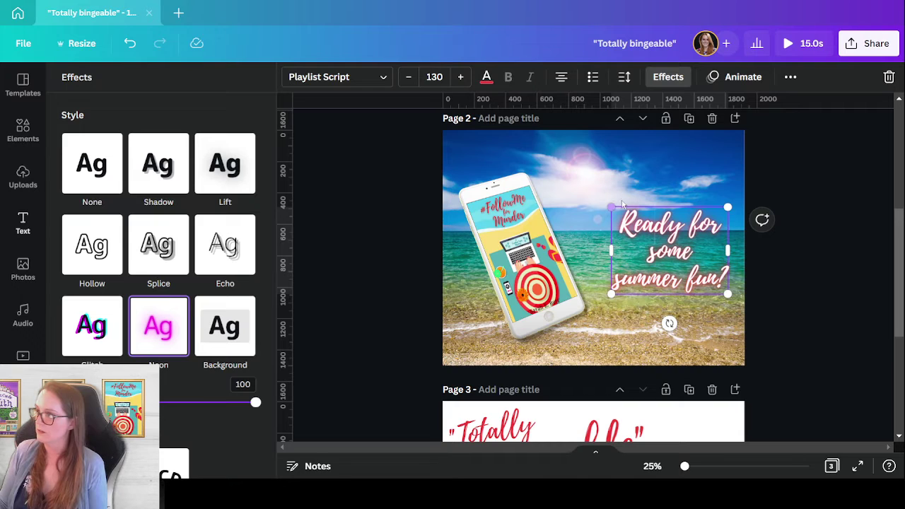
Enlarge the neon heading to font size 160 and shift it slightly away from the phone
drag(611, 206, 585, 187)
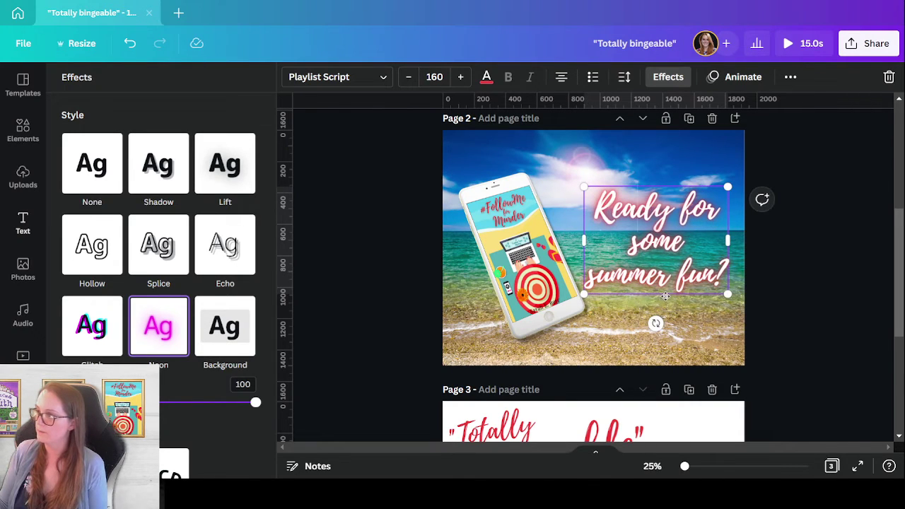
drag(664, 296, 671, 302)
Reposition the phone mockup near the page's left edge and rotate it to stand more upright
click(530, 303)
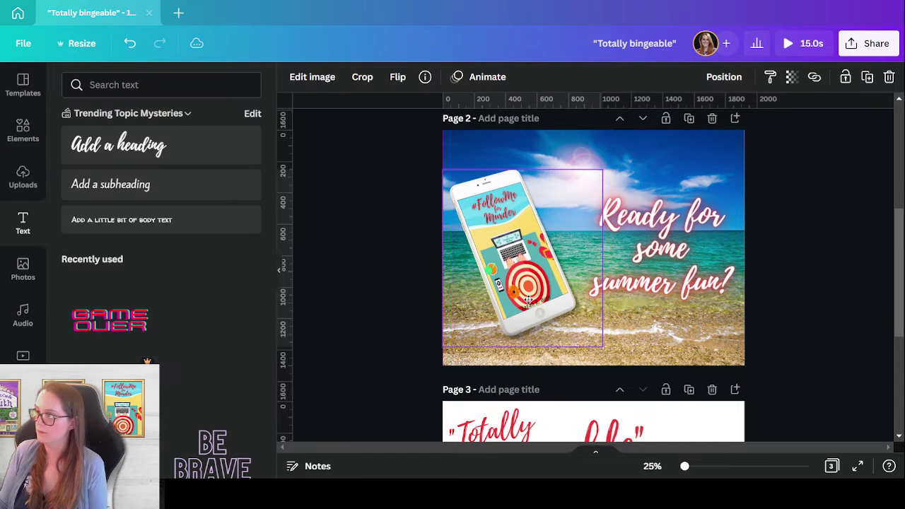
drag(521, 377, 529, 400)
mouse_move(506, 288)
mouse_down()
mouse_move(520, 304)
mouse_move(512, 300)
mouse_up()
Enlarge the heading to font size 170 and place it over the sea beside the phone
click(657, 283)
drag(585, 312, 579, 305)
drag(707, 276, 706, 273)
click(721, 336)
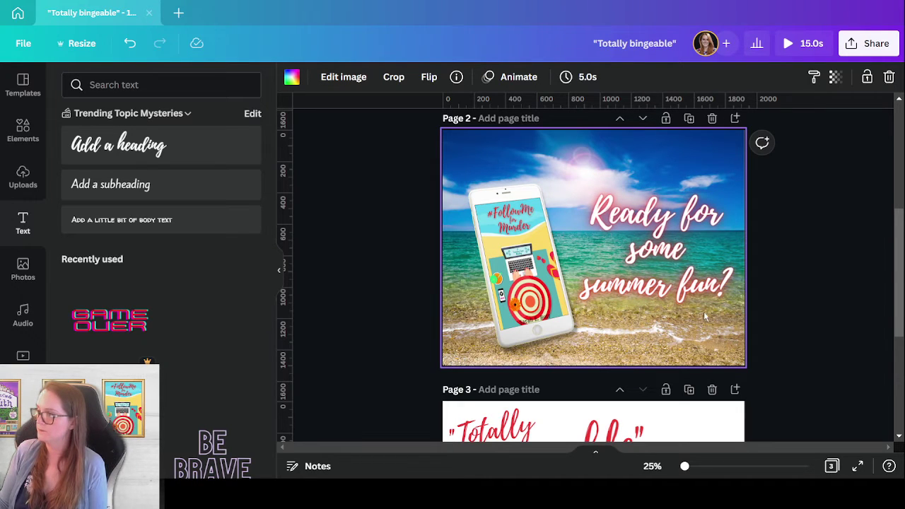
click(696, 240)
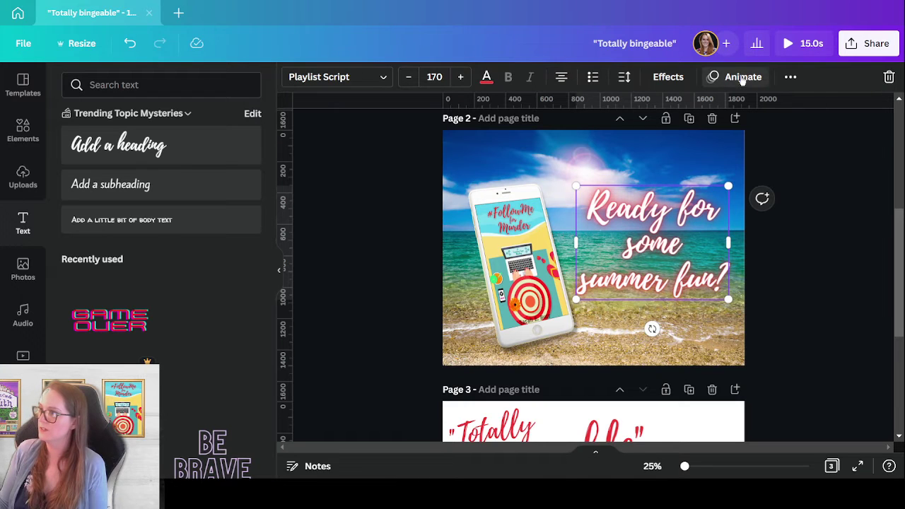
key(ctrl+z)
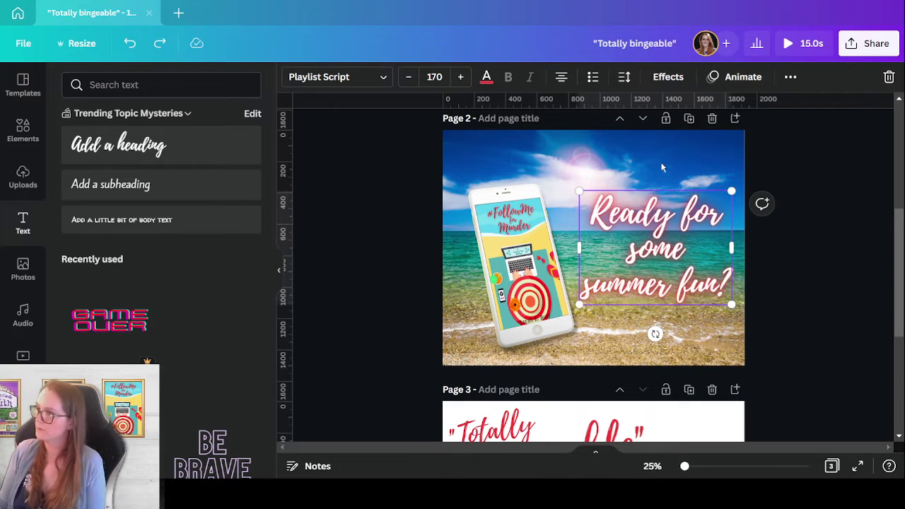
click(711, 82)
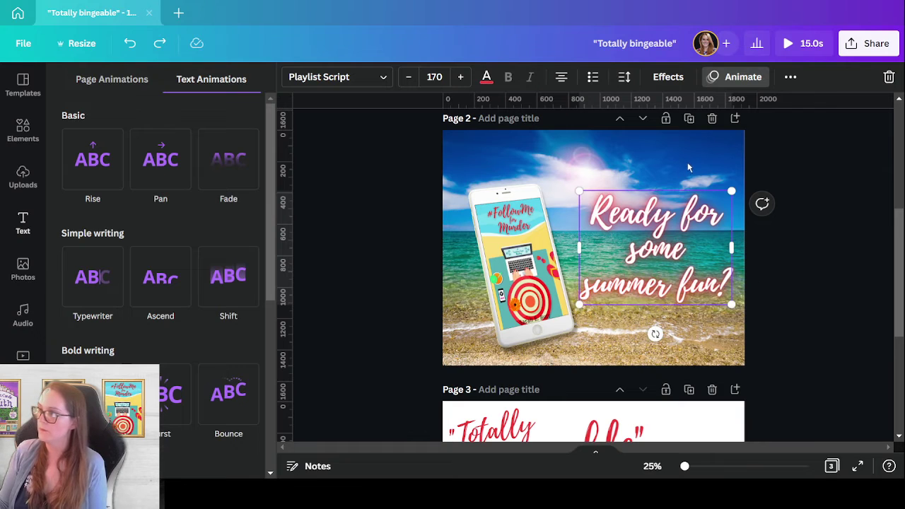
click(707, 189)
click(642, 144)
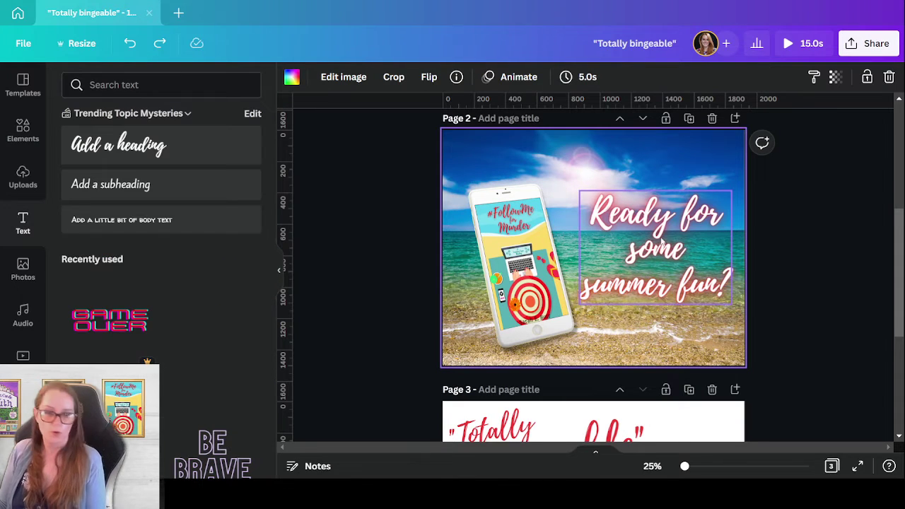
Duplicate the 'Ready for some summer fun?' heading and move the copy lower on the beach page
click(686, 220)
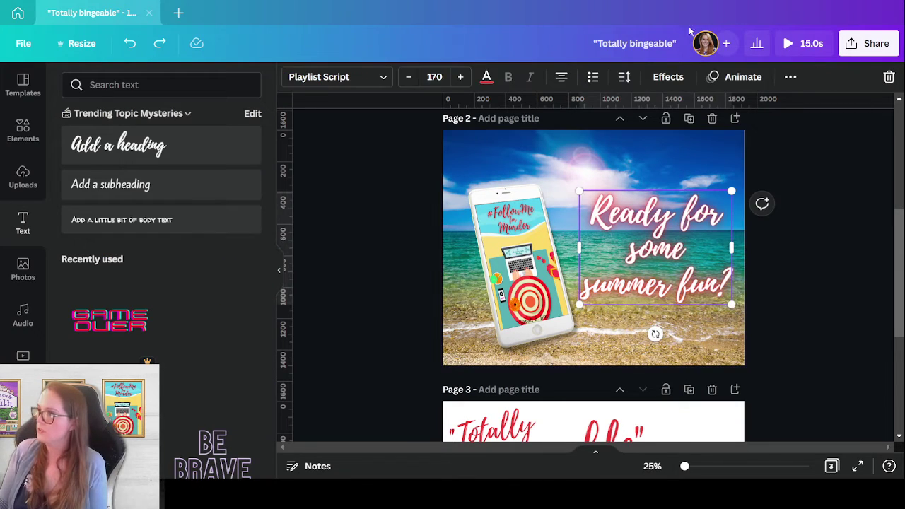
click(790, 78)
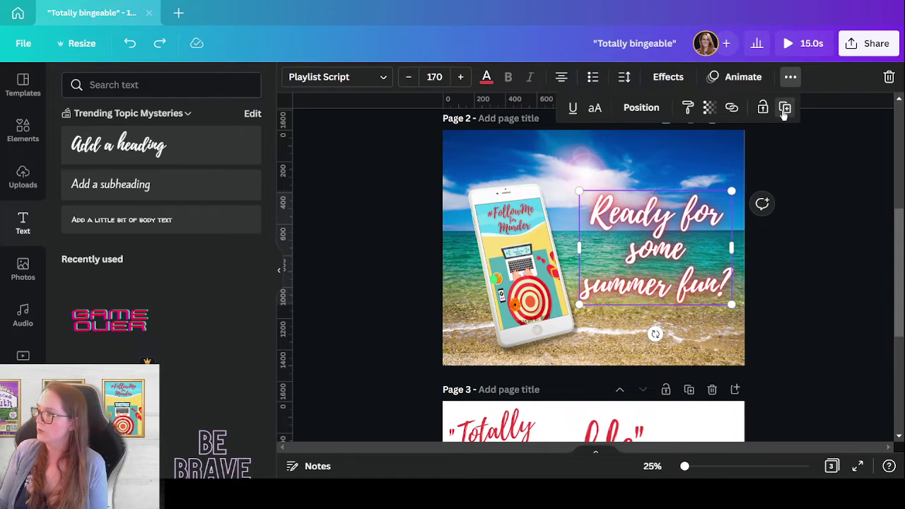
click(785, 108)
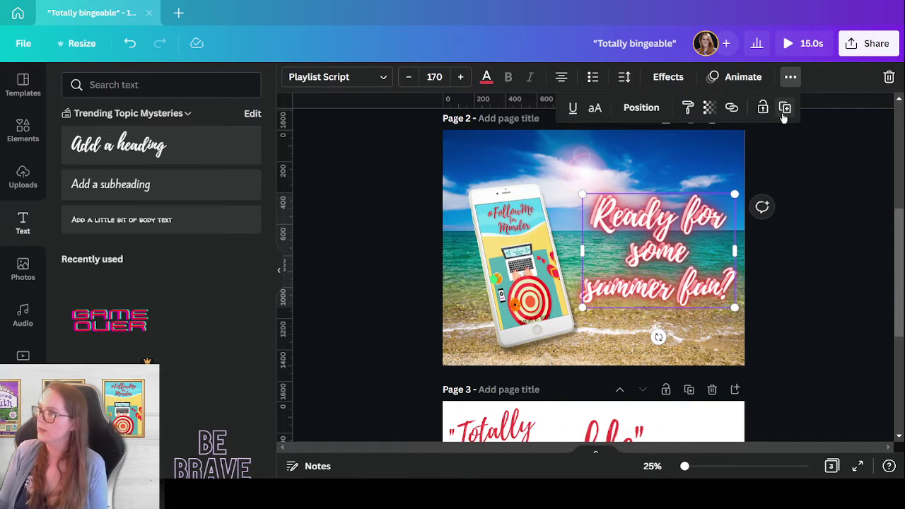
drag(661, 295, 657, 348)
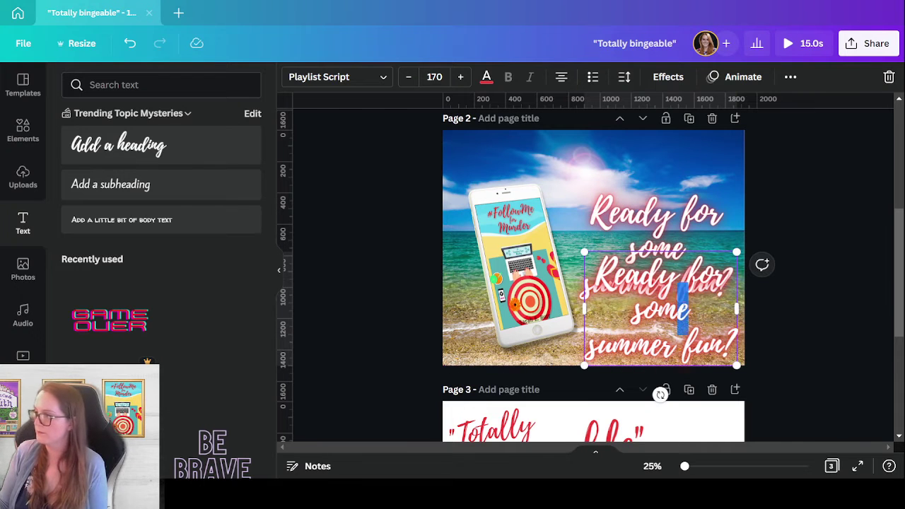
Cut the copied text down to 'summer fun?' and place it beneath the original heading
drag(680, 309, 596, 275)
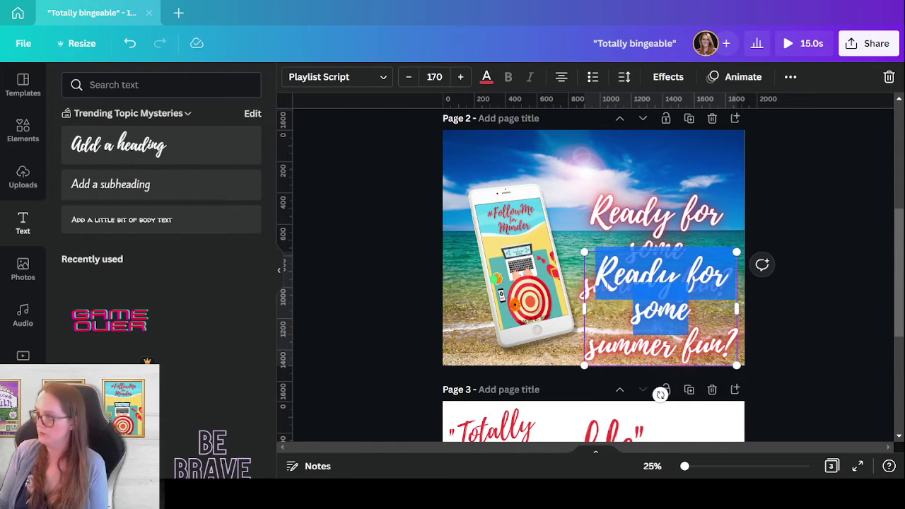
key(BackSpace)
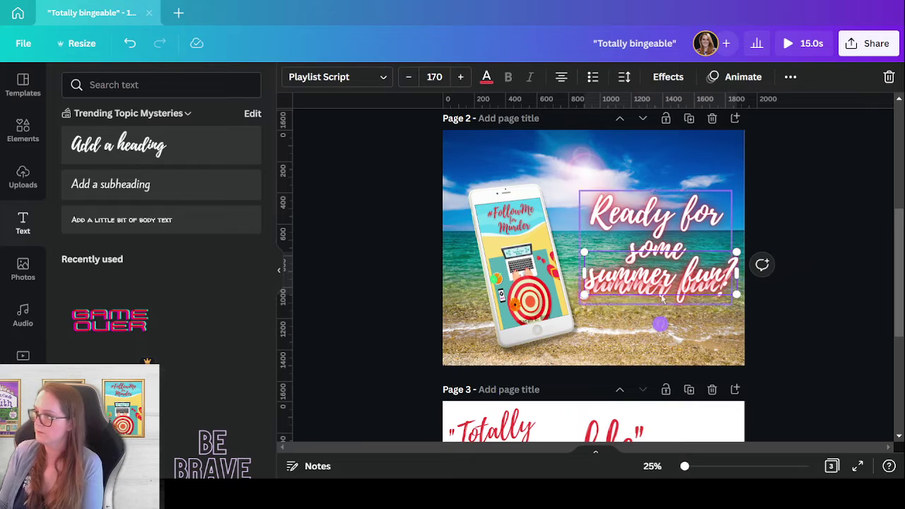
drag(664, 297, 663, 337)
Shorten the original heading to 'Ready for some' and move the separate 'summer fun?' text up directly beneath it
click(667, 295)
click(667, 296)
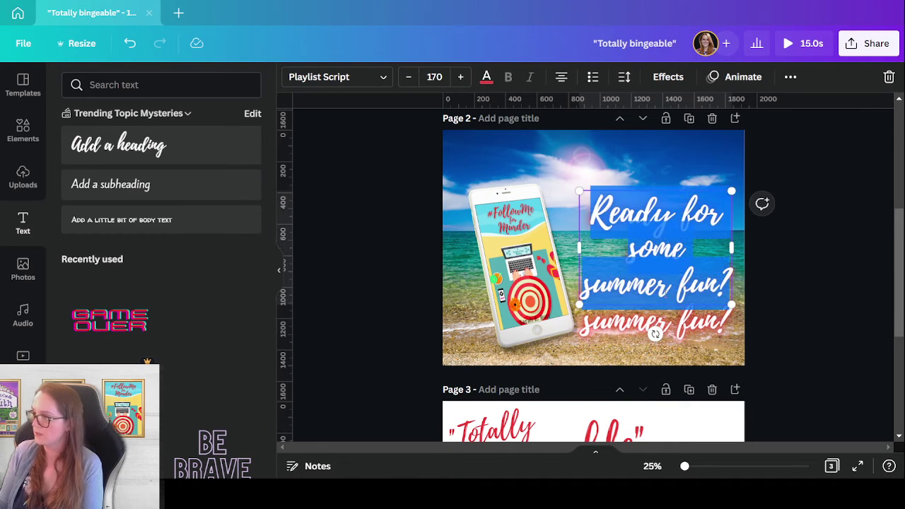
key(Escape)
drag(692, 245, 714, 278)
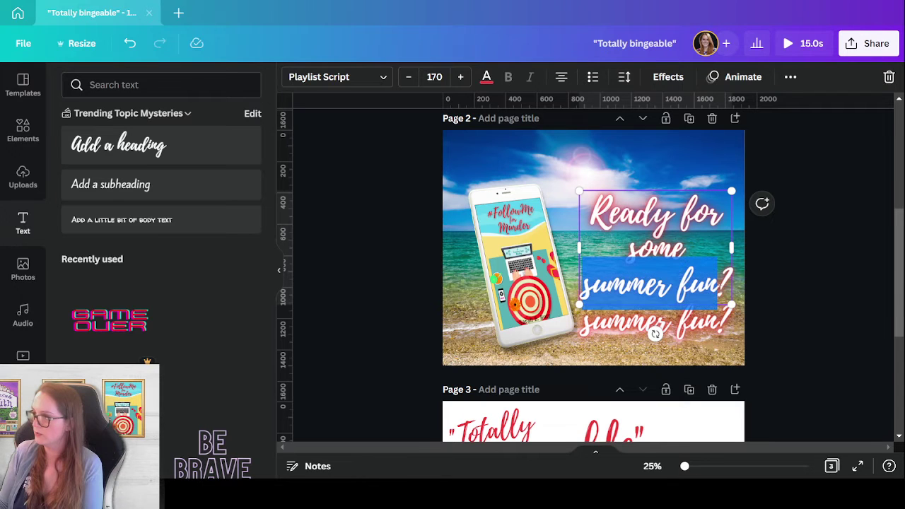
key(BackSpace)
key(BackSpace)
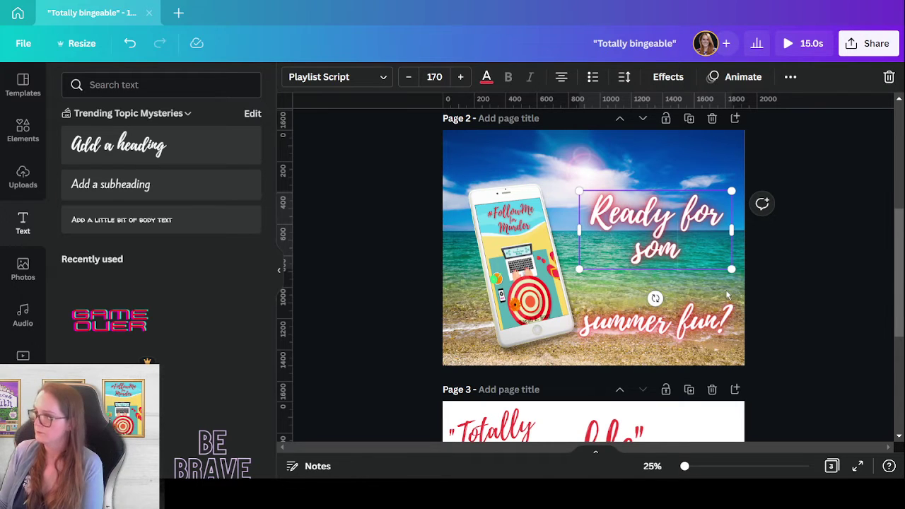
key(ctrl+z)
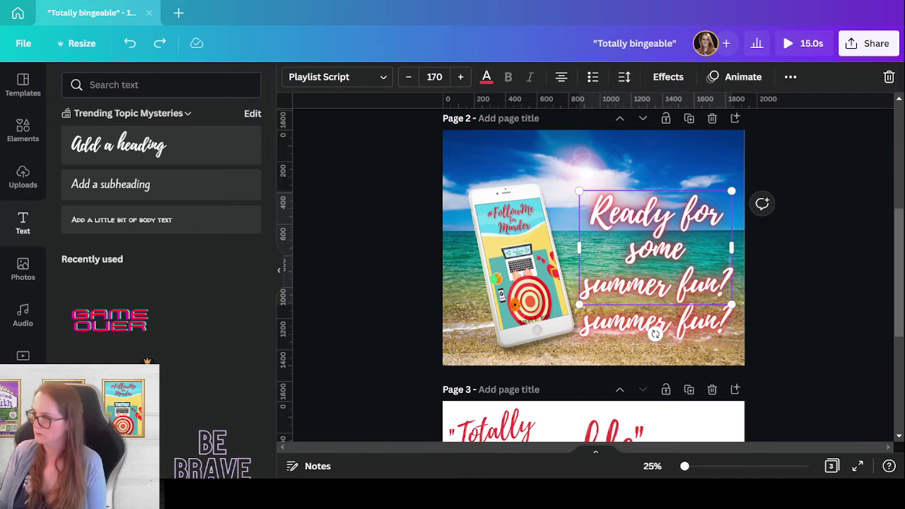
key(shift+Down)
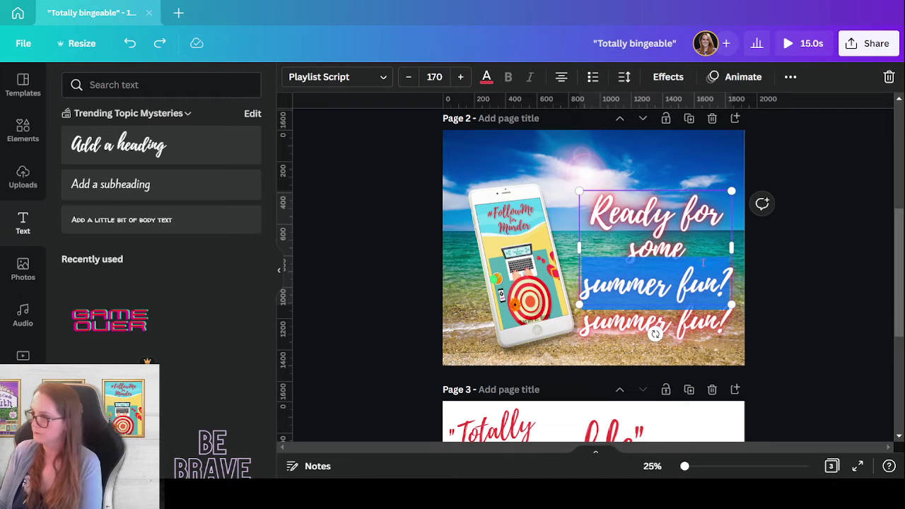
key(BackSpace)
drag(705, 325, 702, 285)
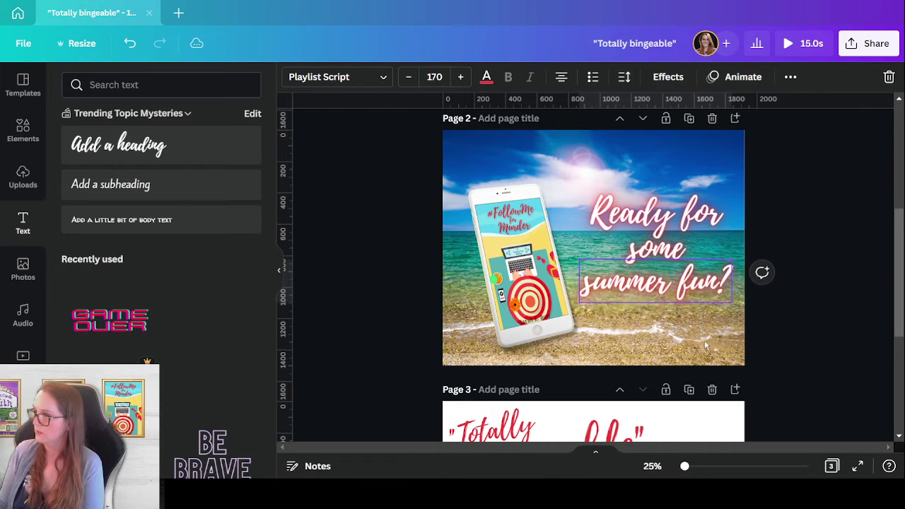
drag(697, 273, 697, 264)
Apply the Bounce text animation to 'summer fun?' and set it to animate on enter only
click(667, 76)
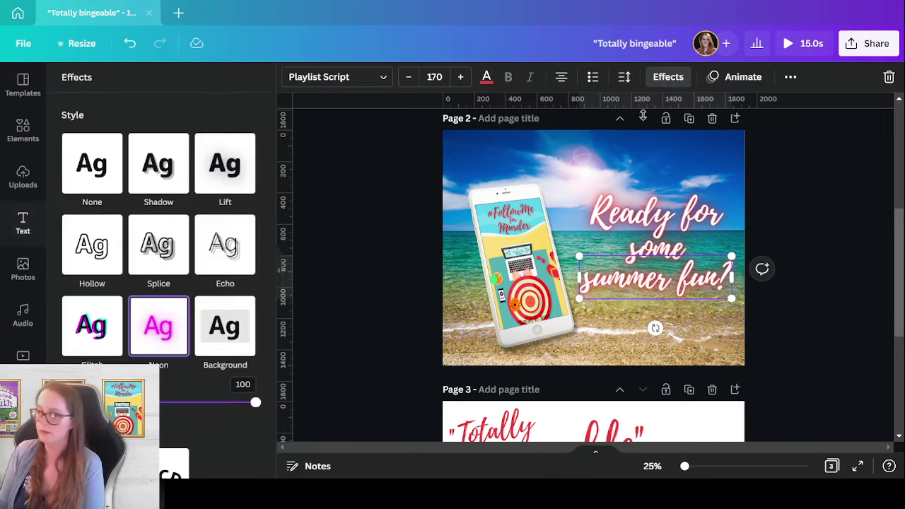
click(736, 76)
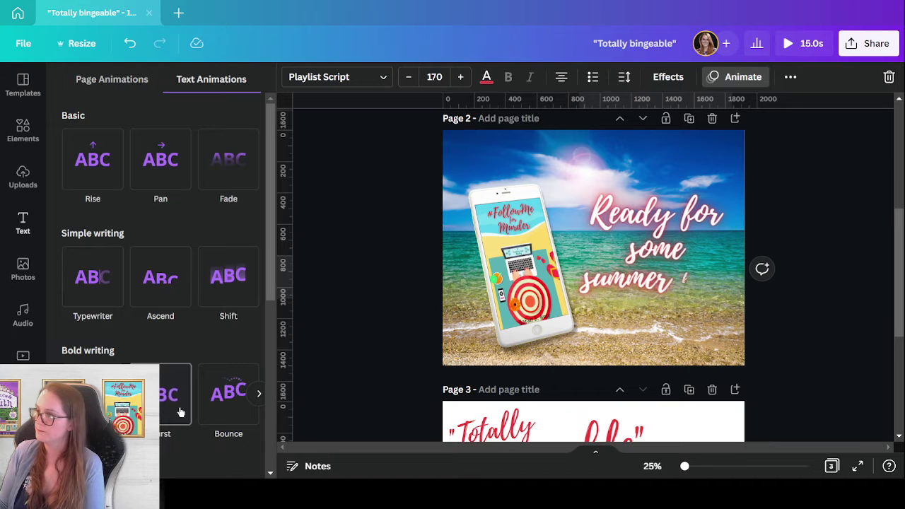
click(220, 409)
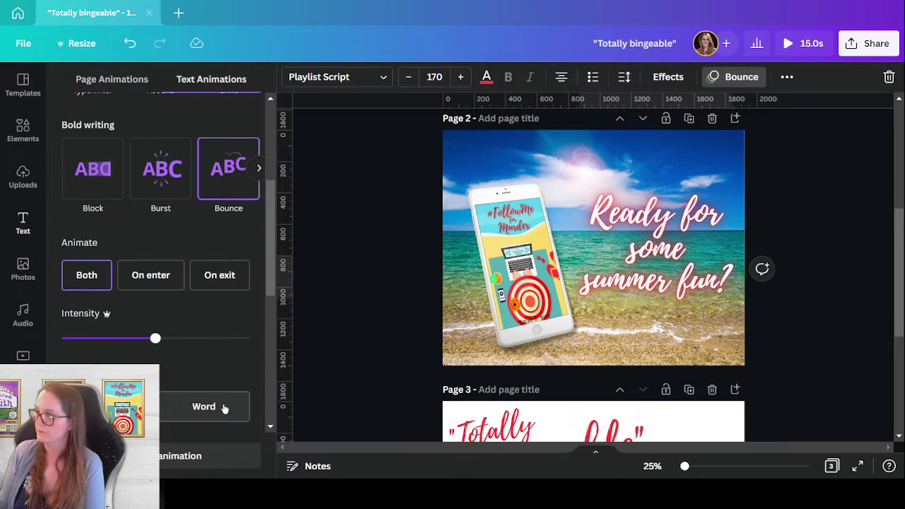
click(142, 281)
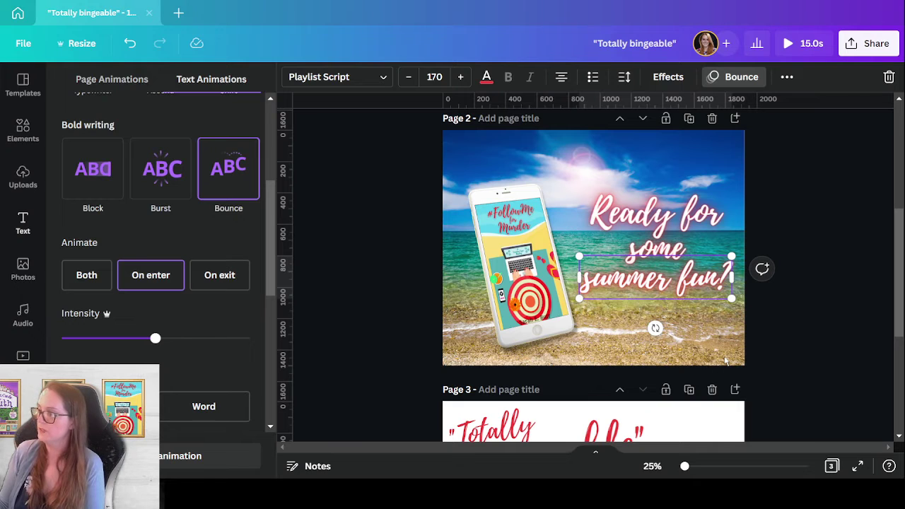
Check the animation settings of the 'bingeable' text on page 3
scroll(699, 344, down, 4)
click(597, 212)
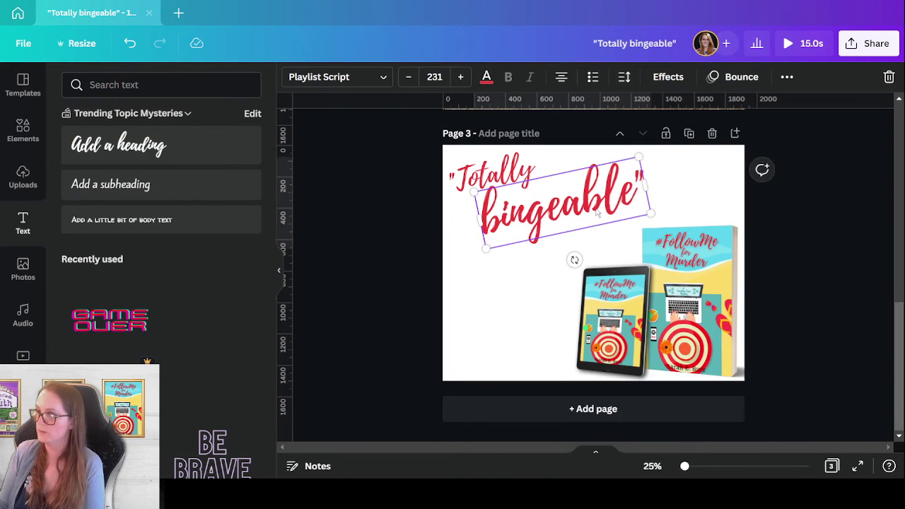
click(741, 85)
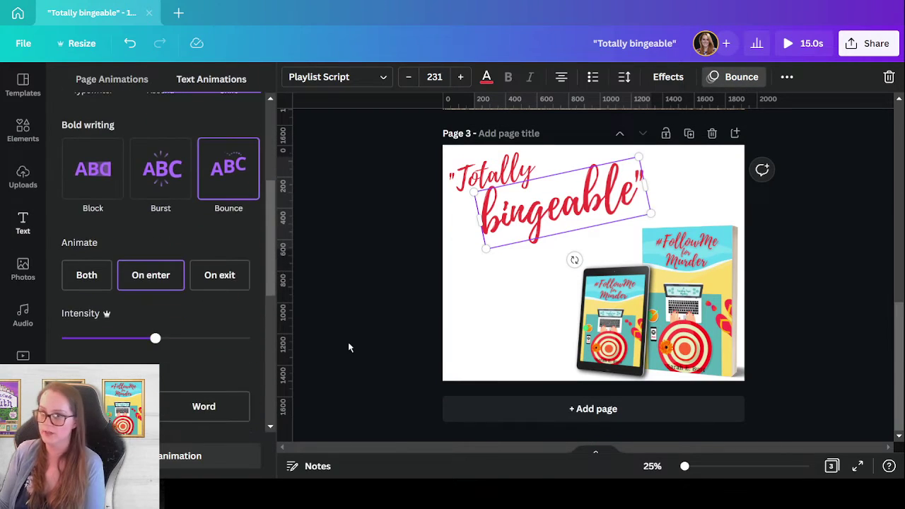
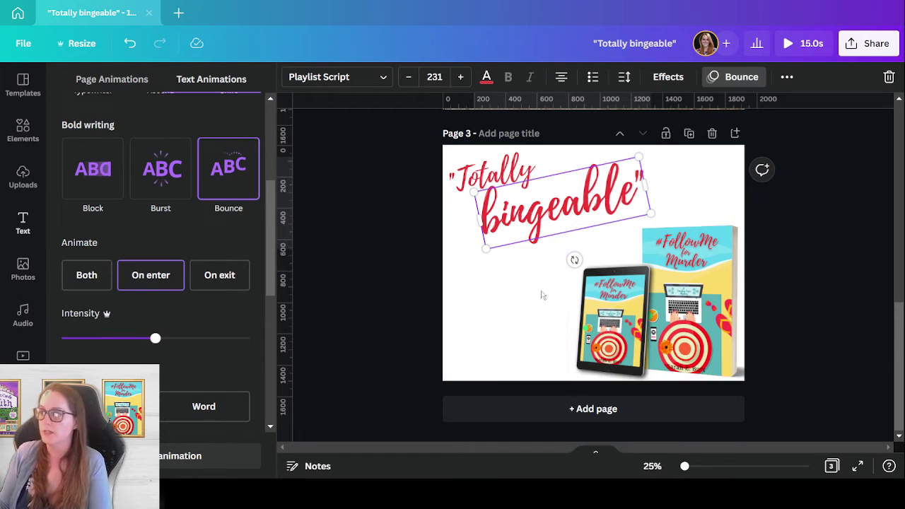
key(Escape)
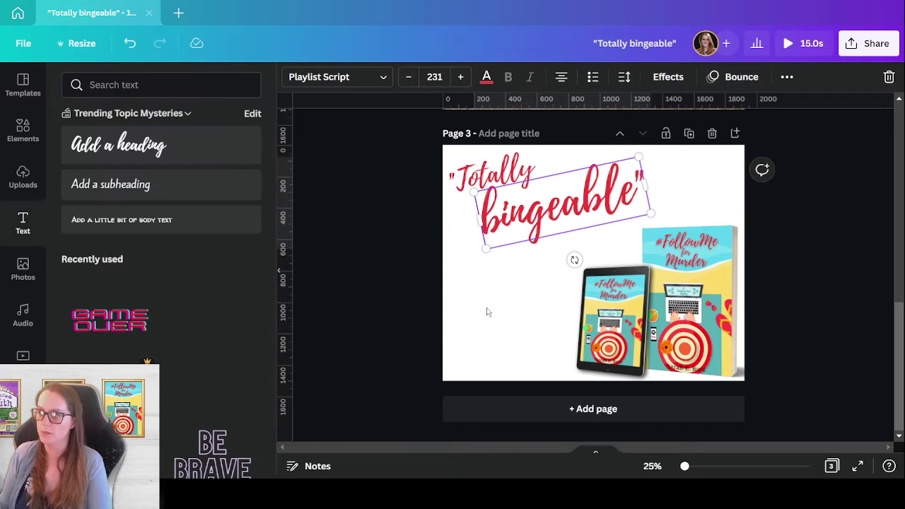
click(492, 314)
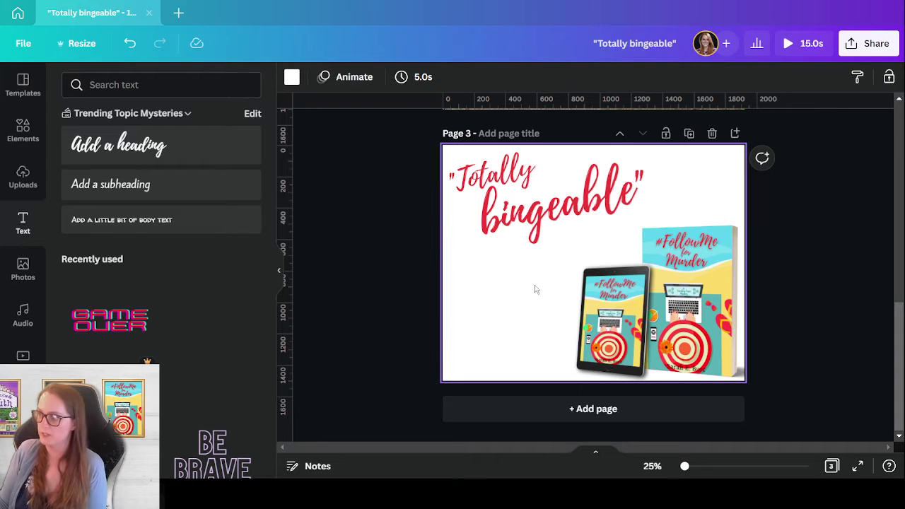
Replay the on-enter Bounce animation of the 'summer fun?' text on page 2
scroll(534, 285, up, 5)
click(688, 297)
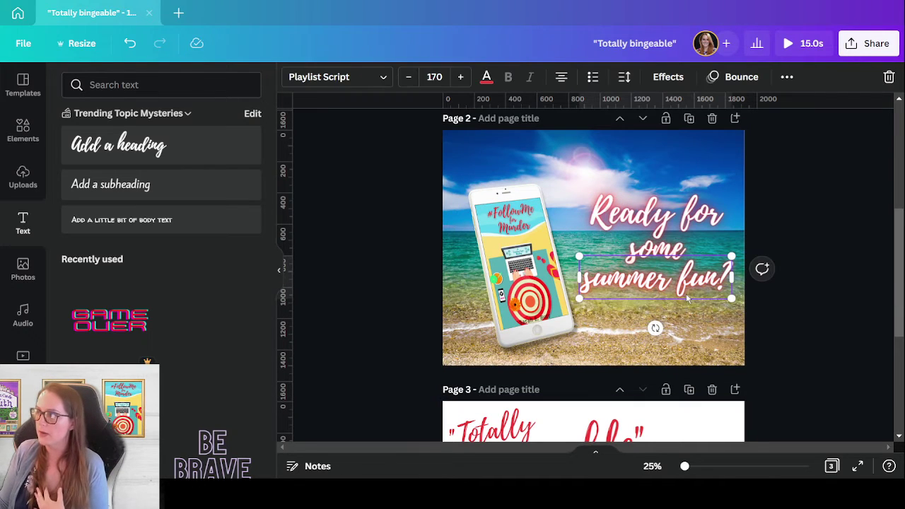
click(709, 77)
scroll(128, 304, down, 3)
click(154, 325)
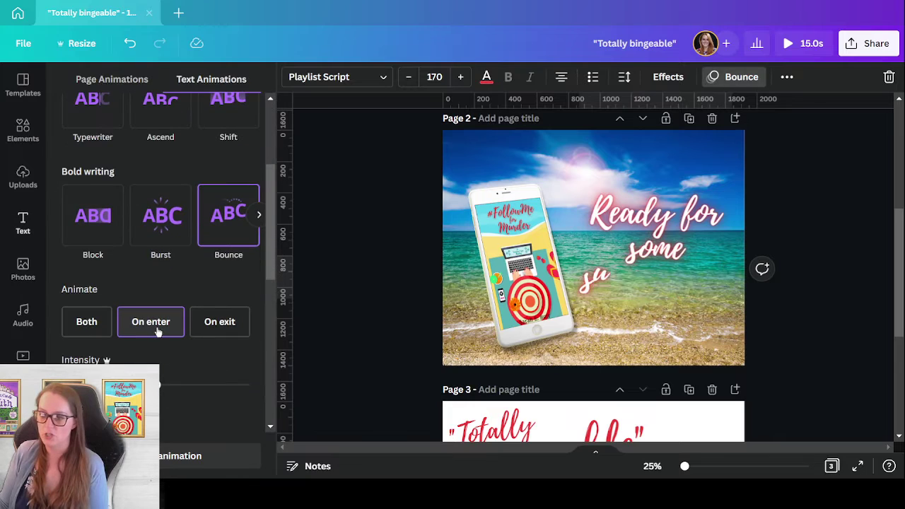
Adjust the Bounce intensity of 'summer fun?' and apply the Breathe text animation to 'Ready for some'
drag(170, 392, 241, 385)
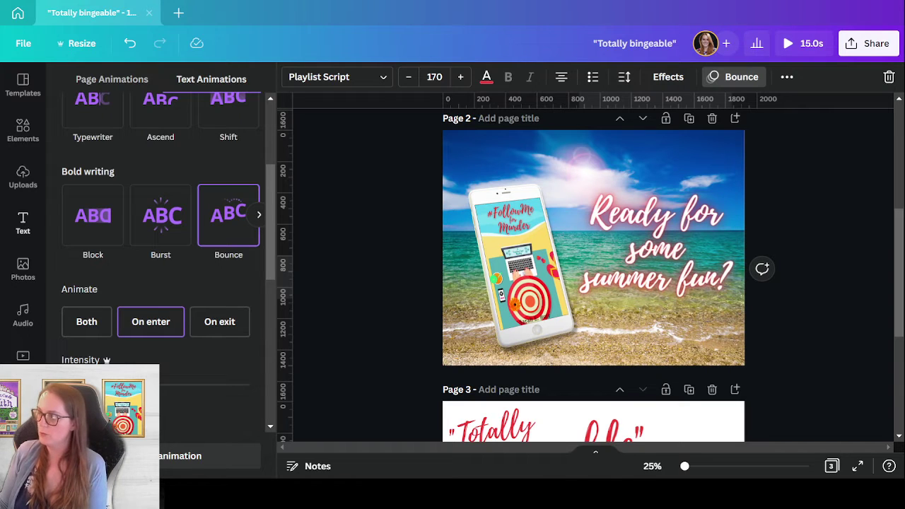
click(827, 322)
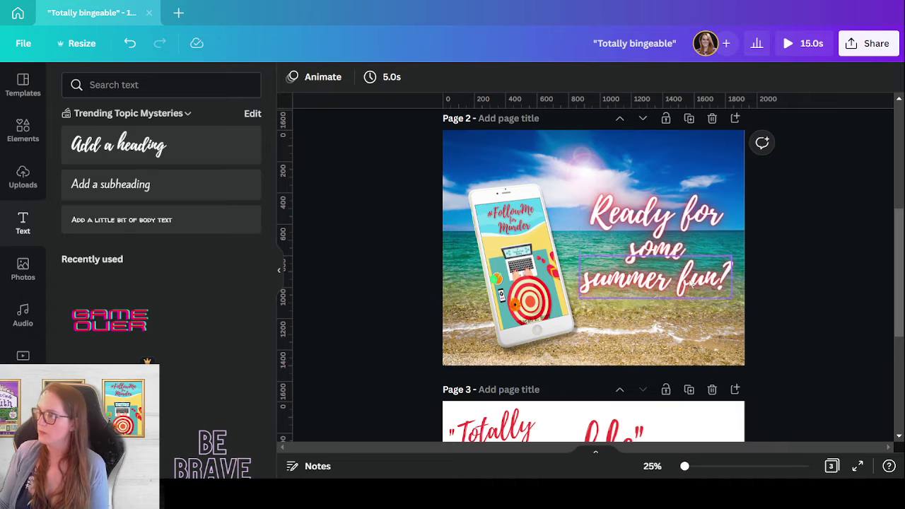
click(656, 225)
click(732, 77)
scroll(124, 255, down, 4)
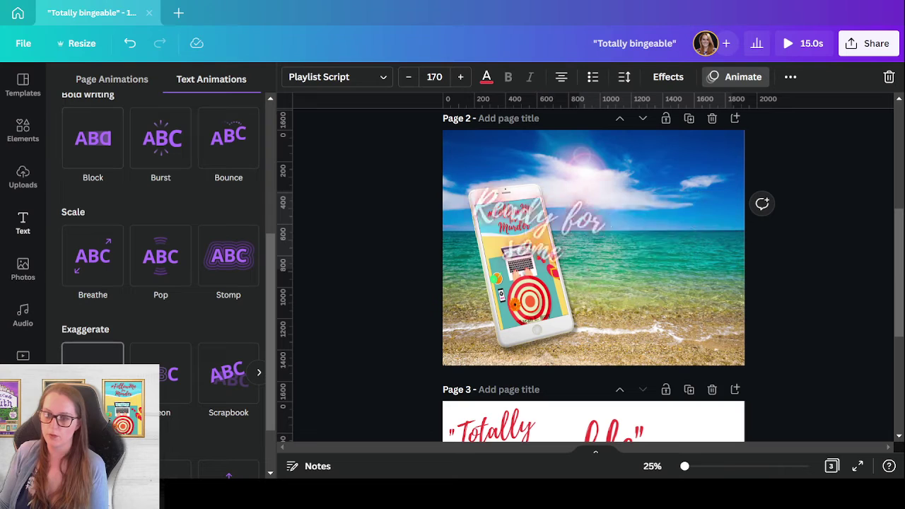
click(92, 270)
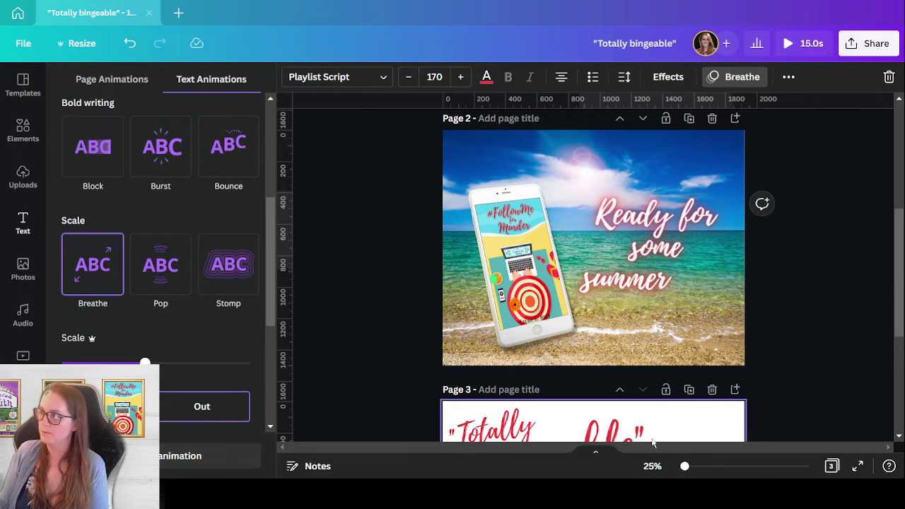
Apply the Tumble photo animation to the phone mockup on page 2, animating on enter only, and adjust its intensity
click(509, 246)
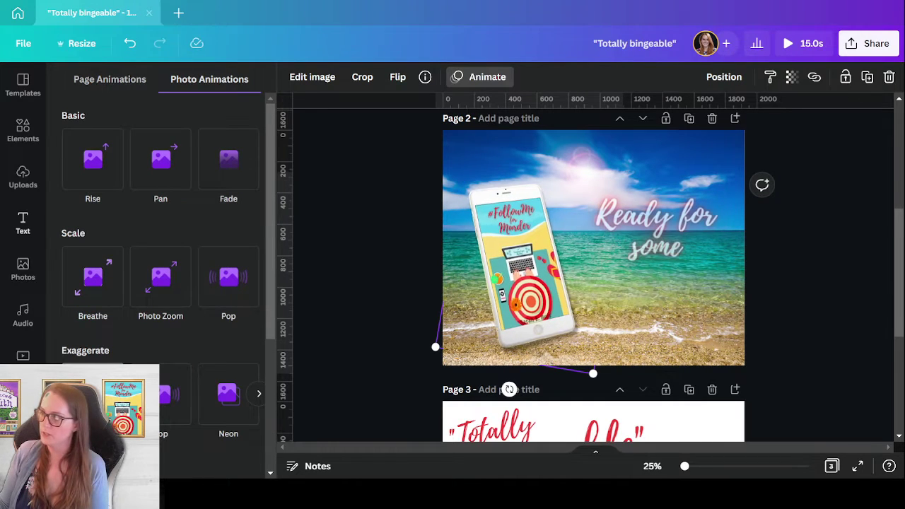
scroll(212, 396, down, 3)
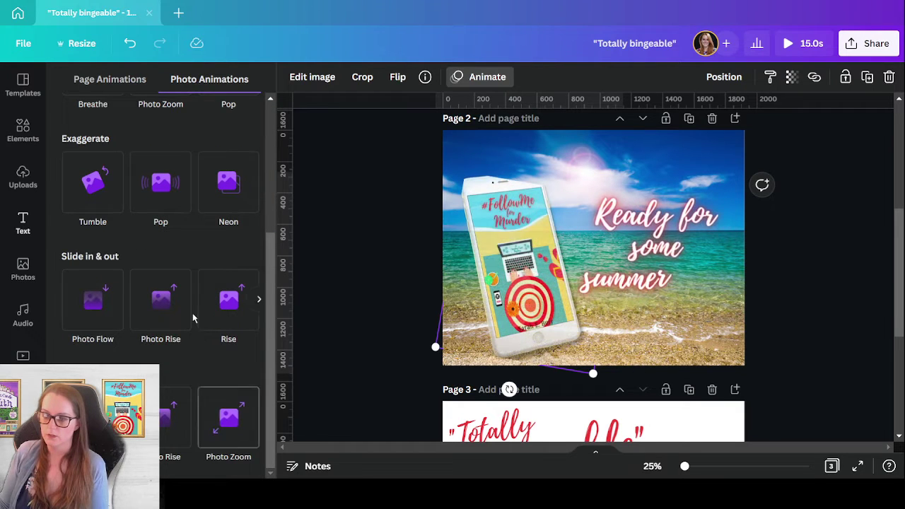
scroll(196, 317, up, 3)
click(259, 396)
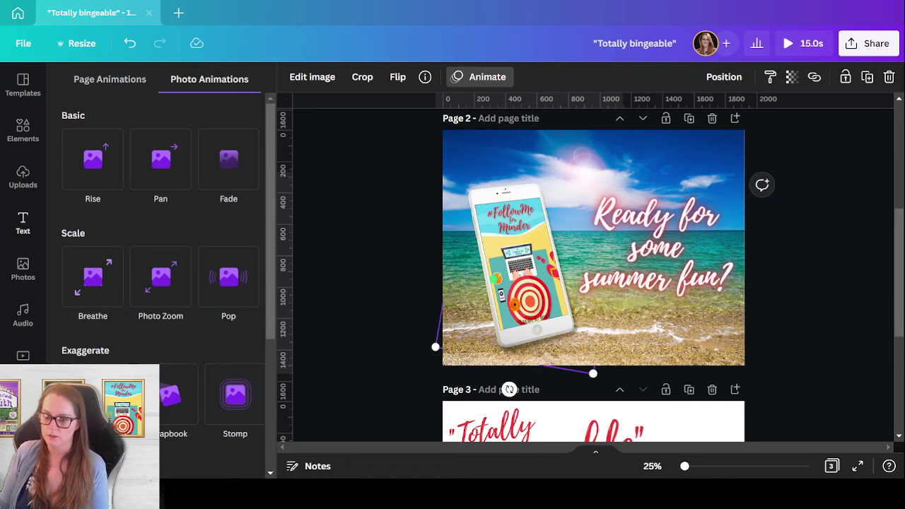
scroll(174, 394, right, 2)
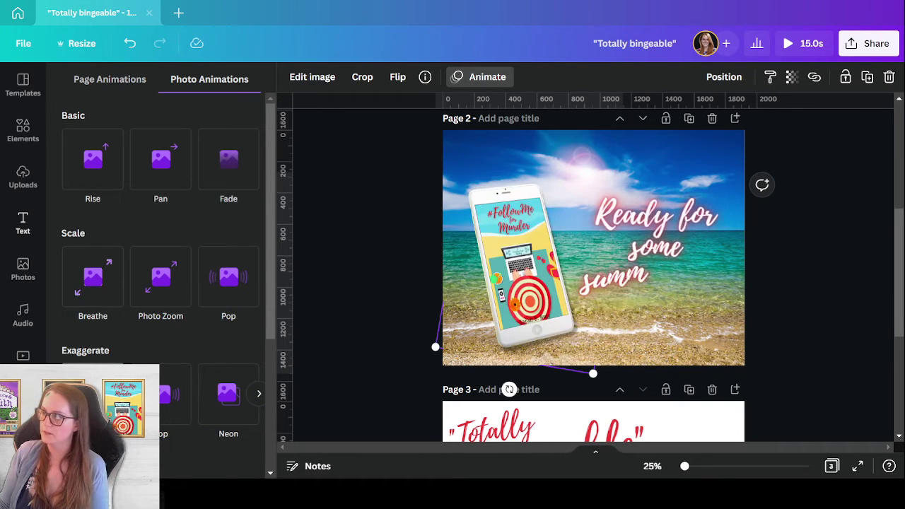
click(93, 394)
click(136, 323)
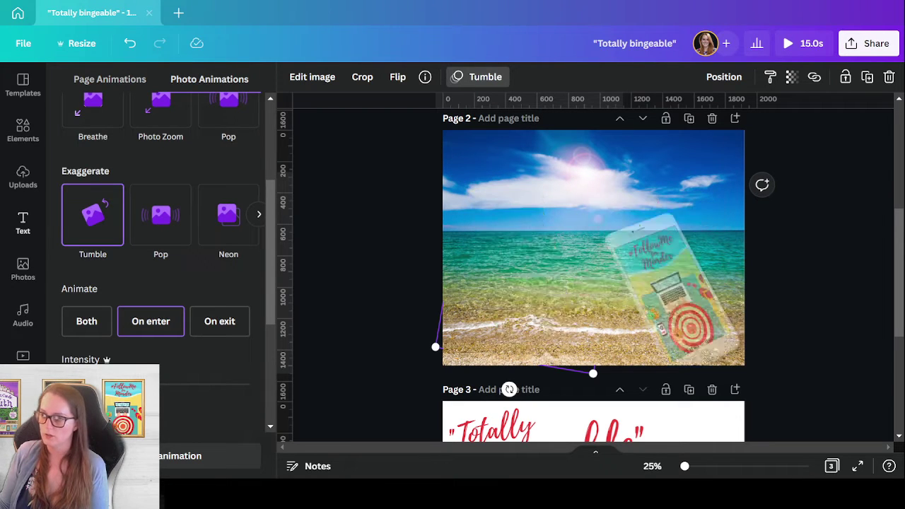
drag(156, 404, 188, 382)
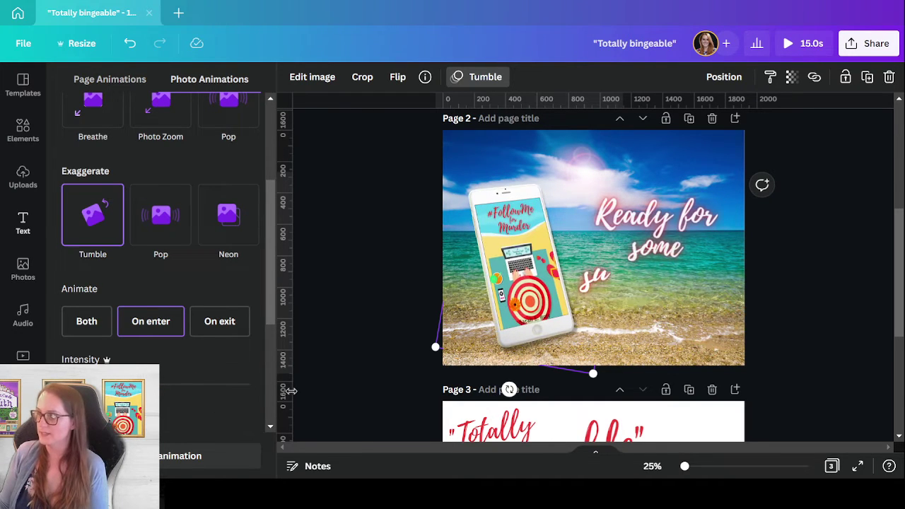
click(378, 345)
Set the 'summertime' stock photo of a hand holding pink flip-flops as the background of page 3
scroll(821, 319, up, 3)
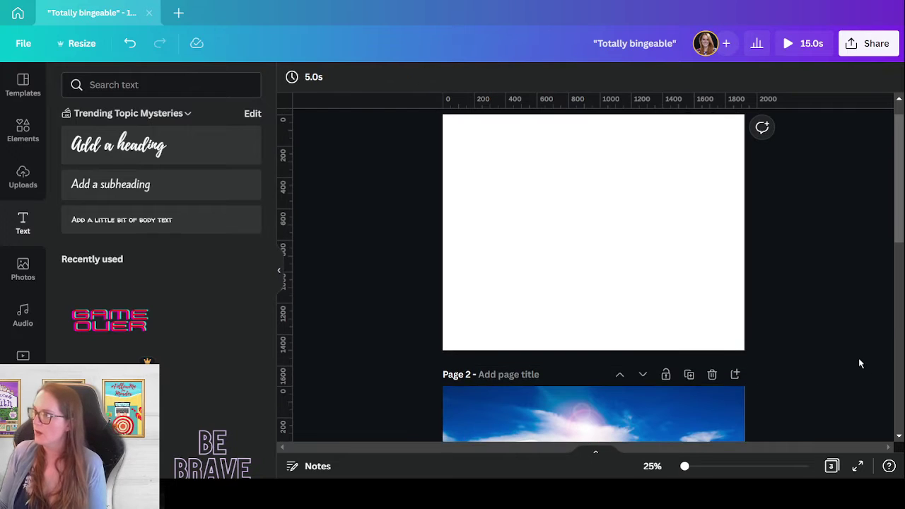
scroll(841, 324, down, 3)
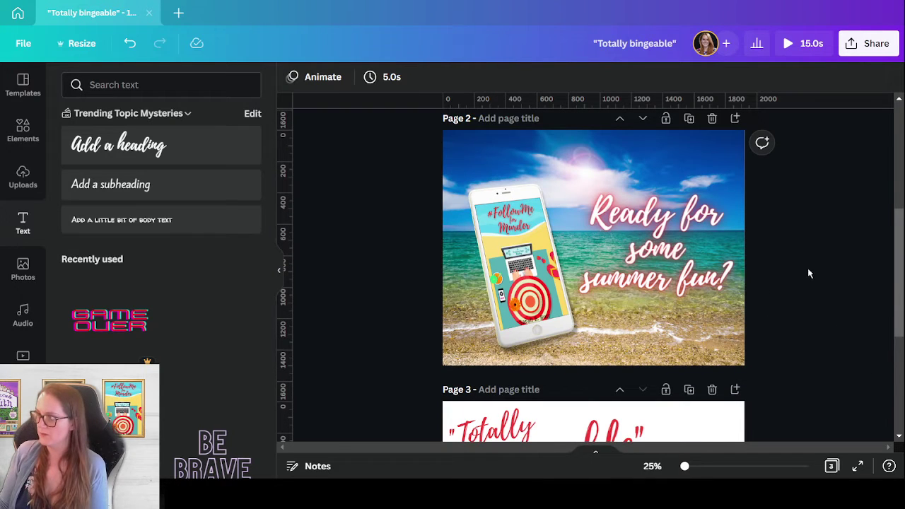
scroll(810, 273, down, 5)
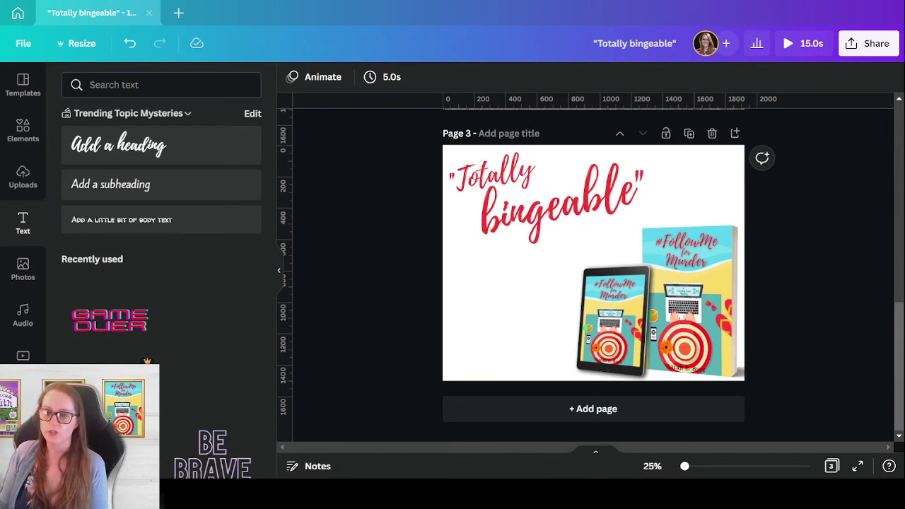
click(39, 264)
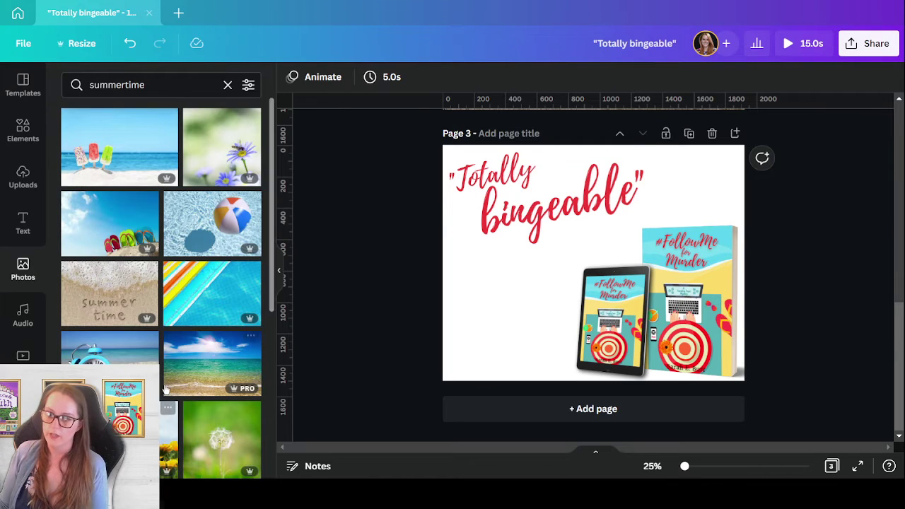
scroll(170, 392, down, 4)
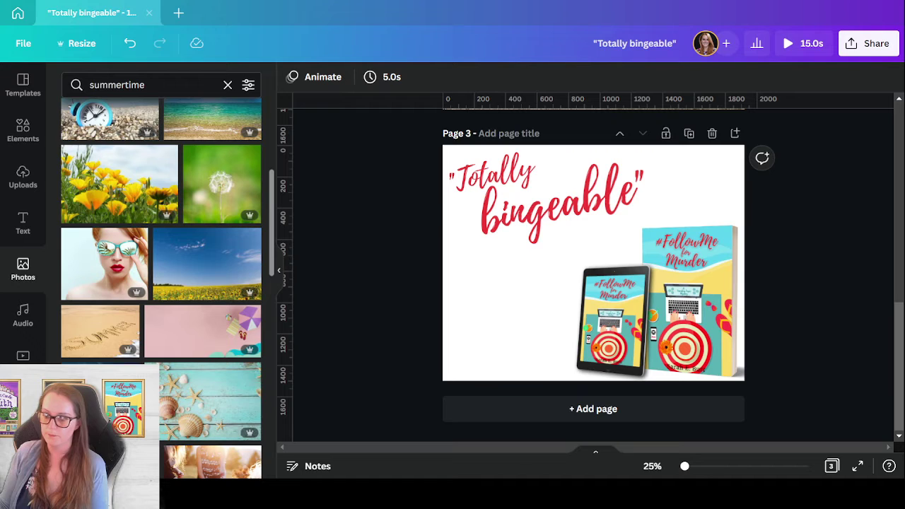
scroll(186, 300, down, 4)
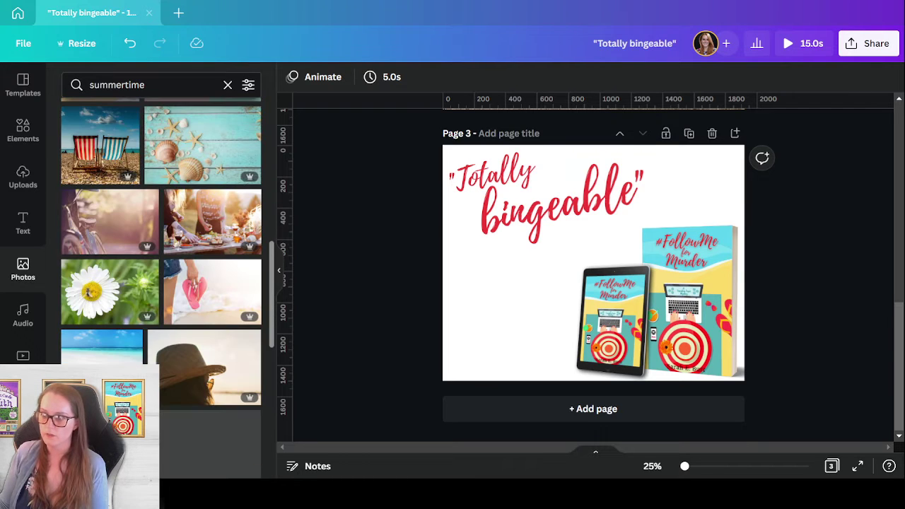
drag(186, 301, 504, 338)
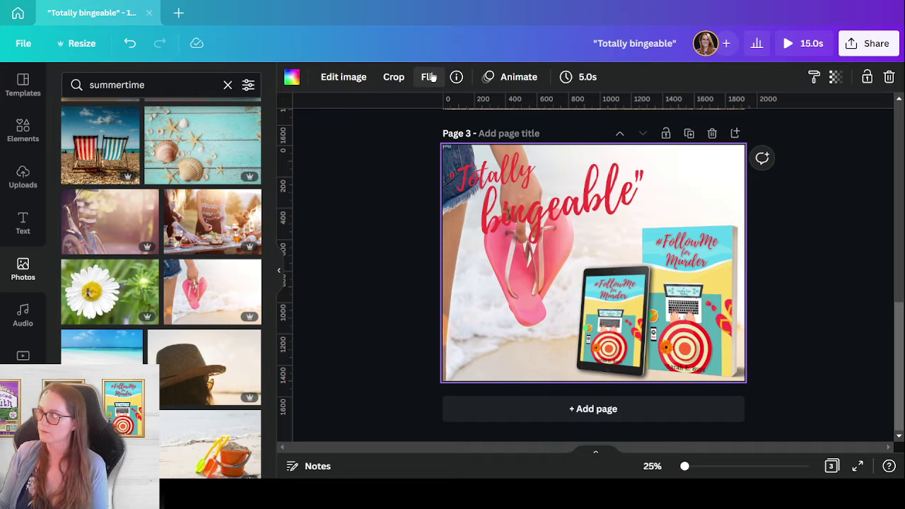
Flip the flip-flops background horizontally and reposition it within the page so the legs fall outside the right edge
click(431, 77)
click(452, 110)
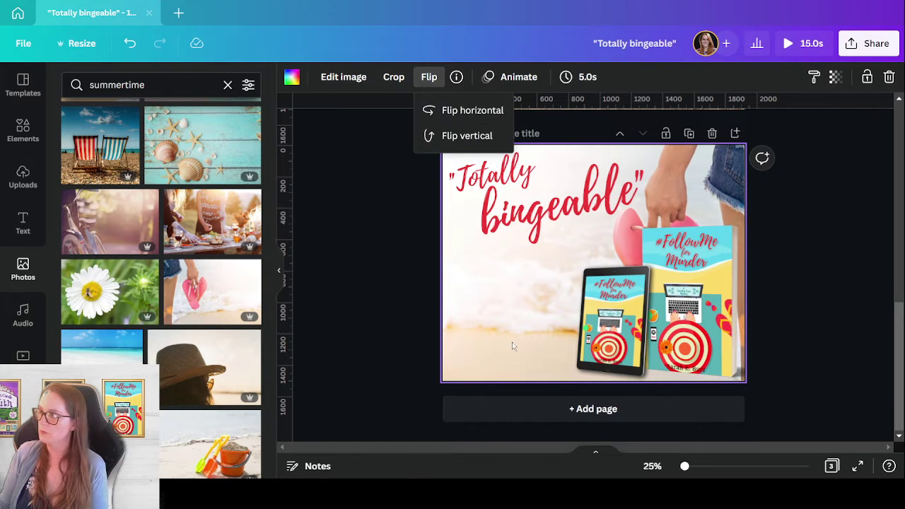
double_click(513, 346)
drag(660, 194, 826, 86)
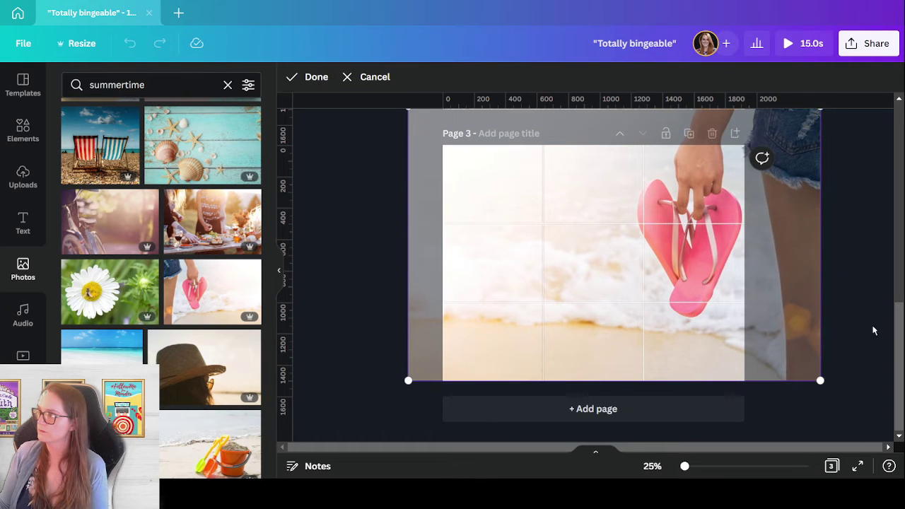
click(871, 327)
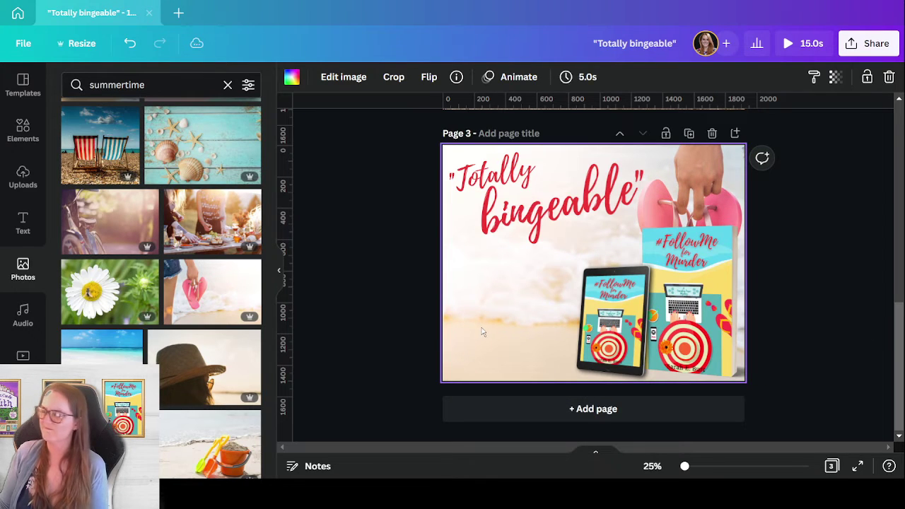
Look through more 'summertime' photos for page 3's background and search the photos for 'beach cocktails'
scroll(151, 338, down, 3)
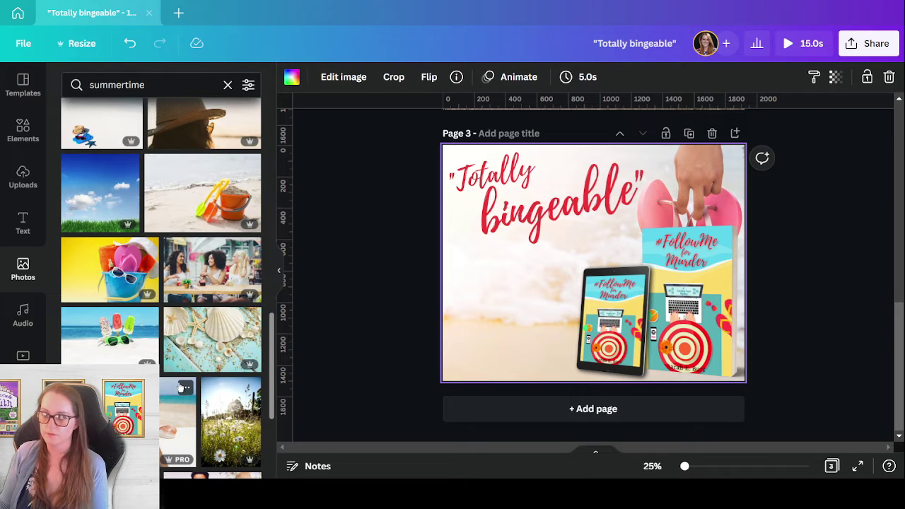
scroll(182, 388, down, 3)
scroll(185, 363, down, 3)
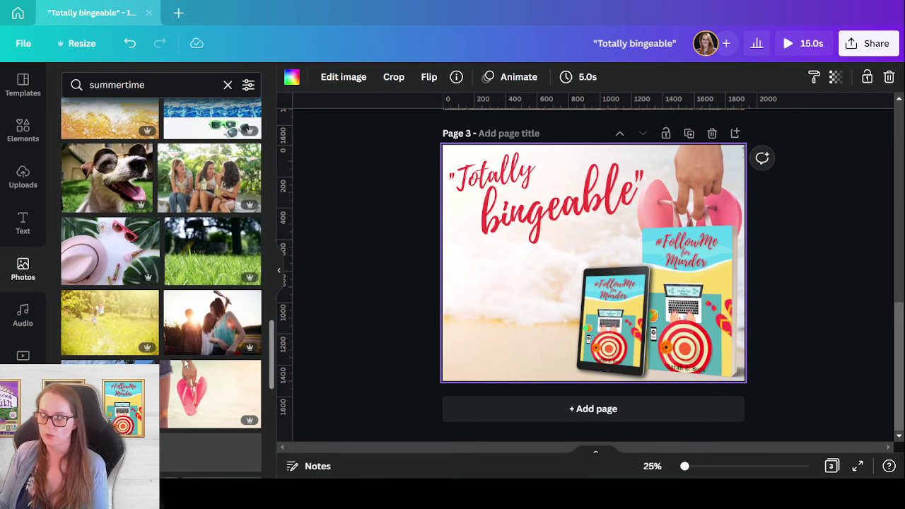
scroll(205, 389, down, 5)
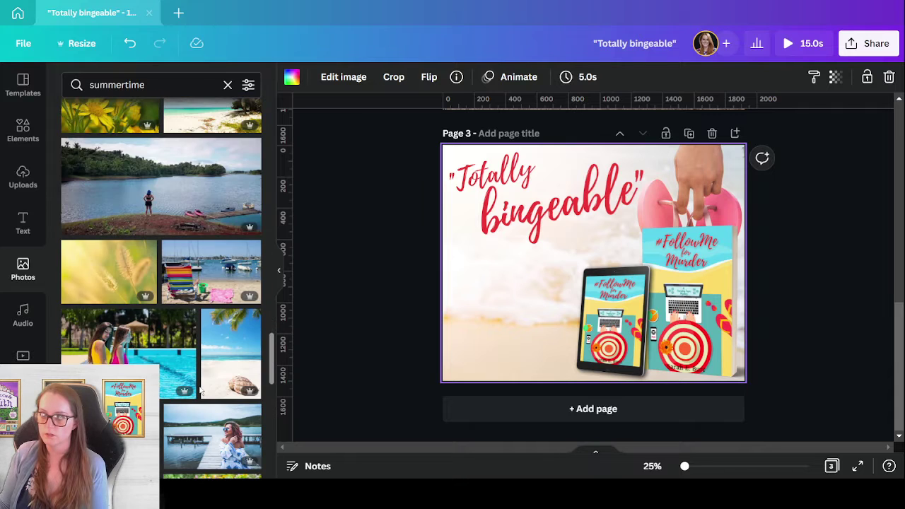
click(135, 86)
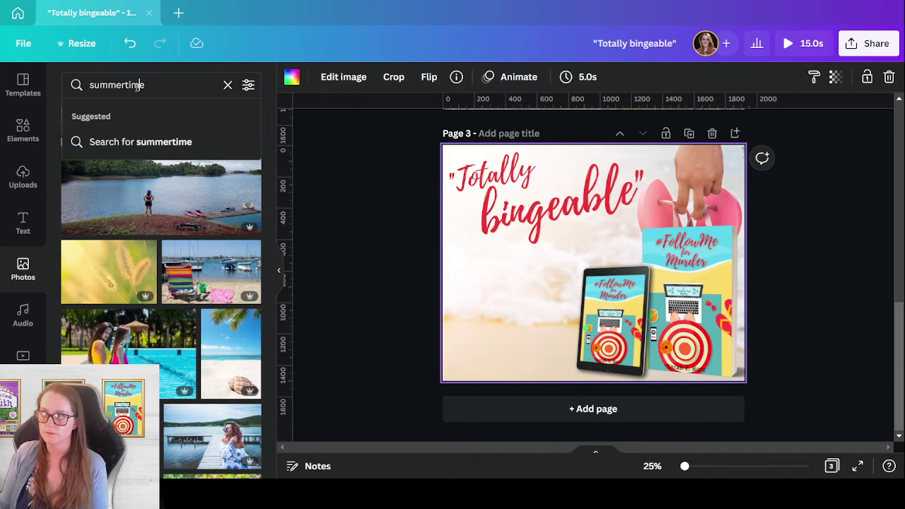
double_click(136, 85)
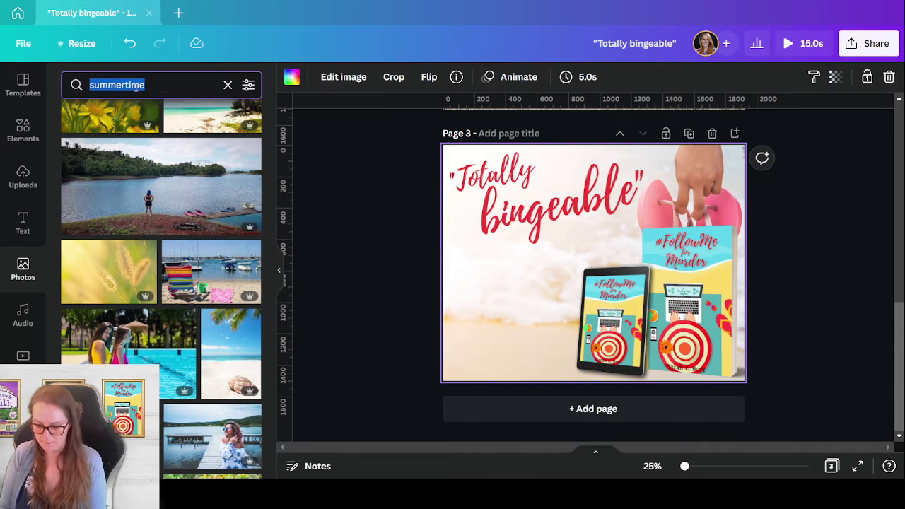
text(beach cocktai)
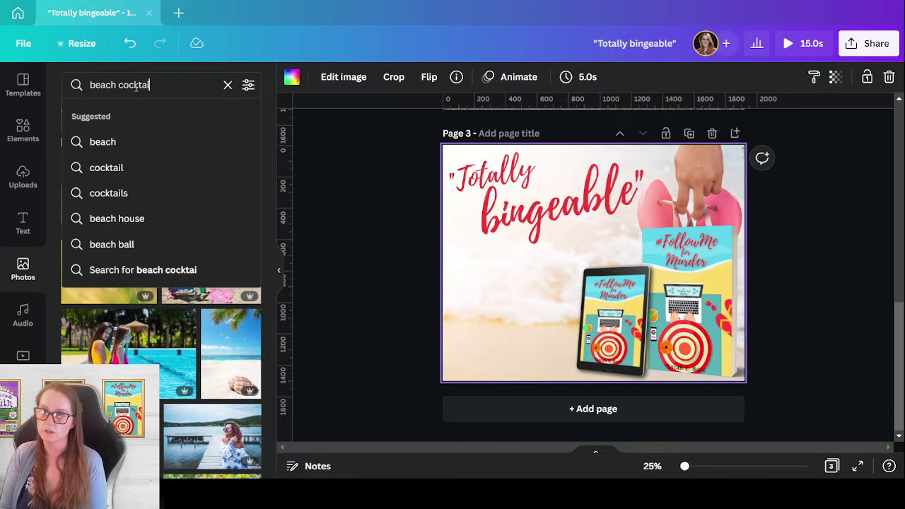
text(ls)
key(Return)
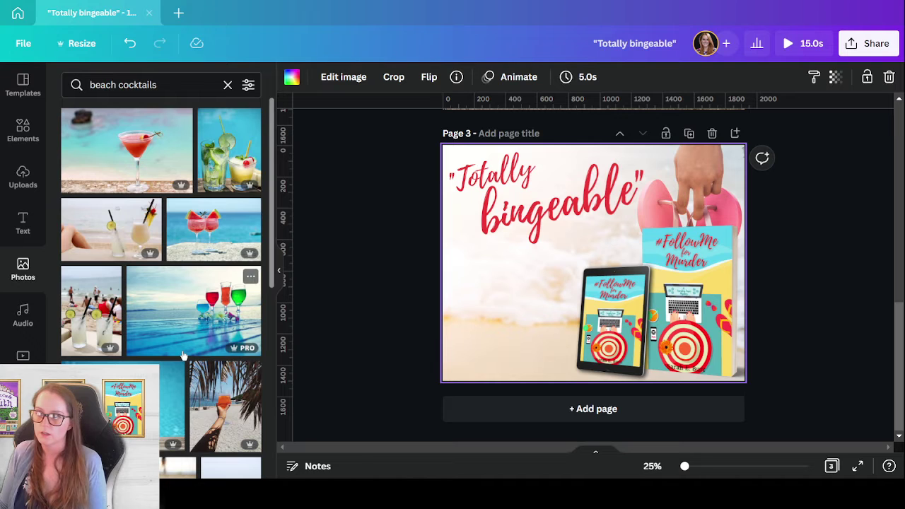
Replace page 3's background with the photo of two pink cocktails garnished with watermelon by the sea
drag(190, 224, 484, 278)
drag(519, 327, 457, 281)
key(Delete)
drag(216, 228, 463, 258)
click(511, 304)
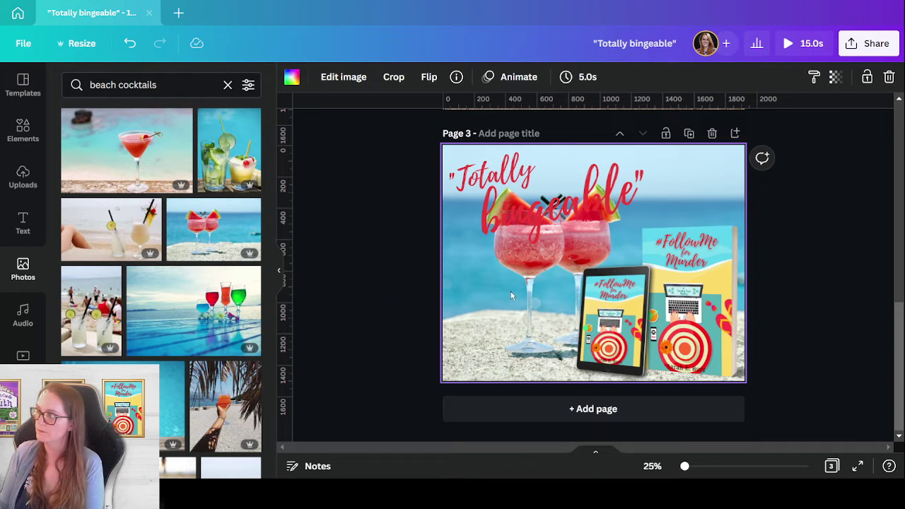
click(306, 317)
click(537, 294)
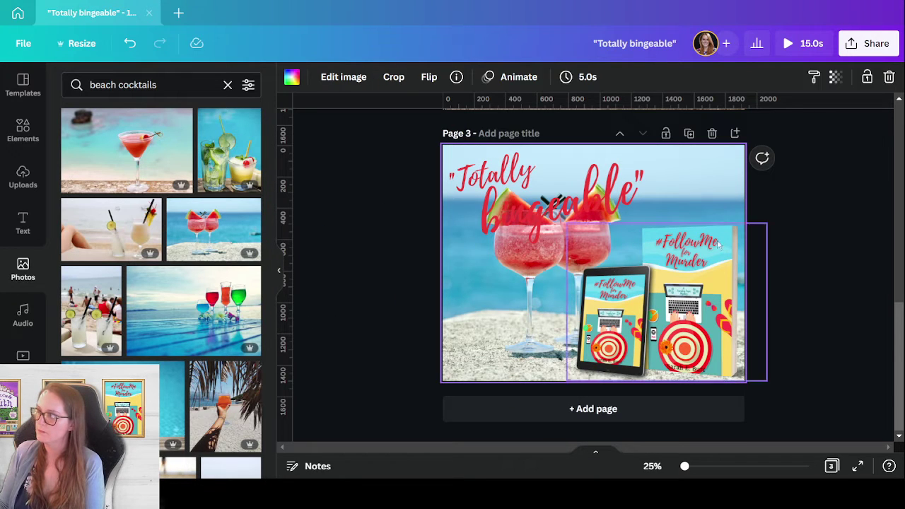
Enlarge the cocktail background within its crop and shift it so both glasses stand on the page's left half
double_click(709, 173)
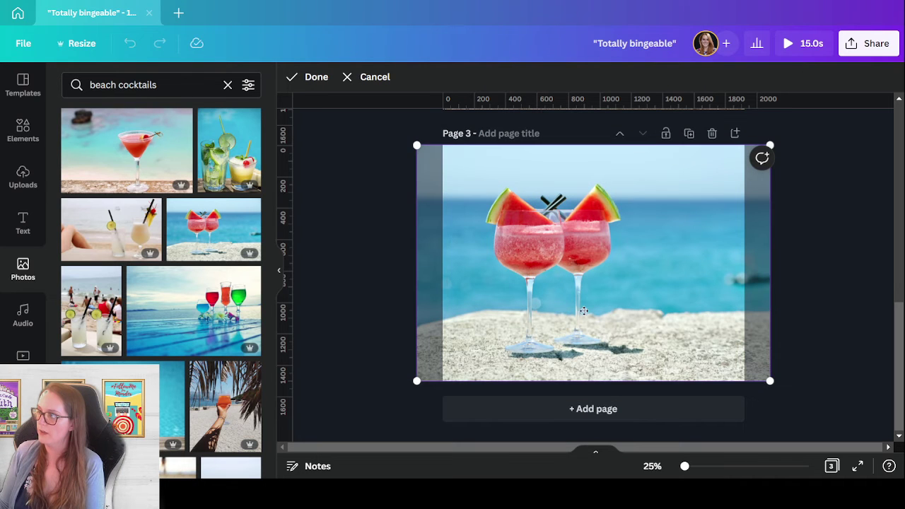
drag(583, 311, 561, 311)
drag(393, 385, 333, 421)
drag(497, 352, 527, 351)
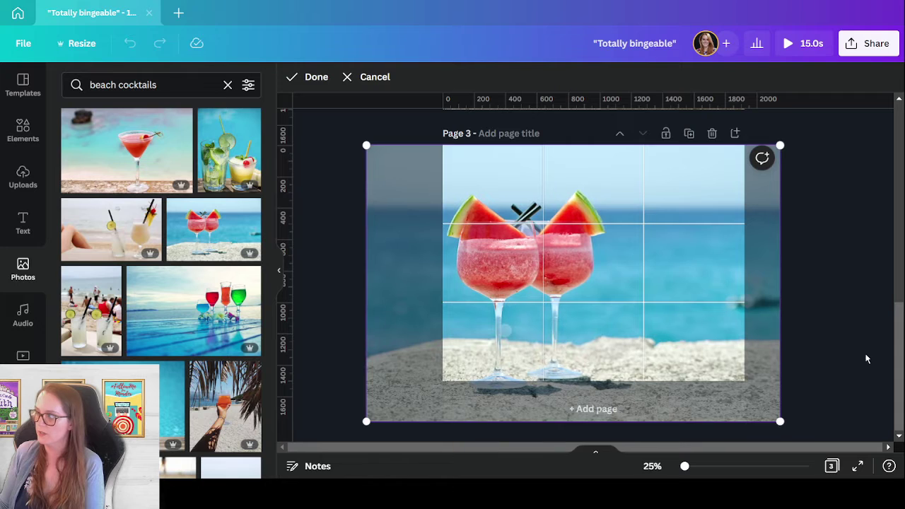
click(864, 353)
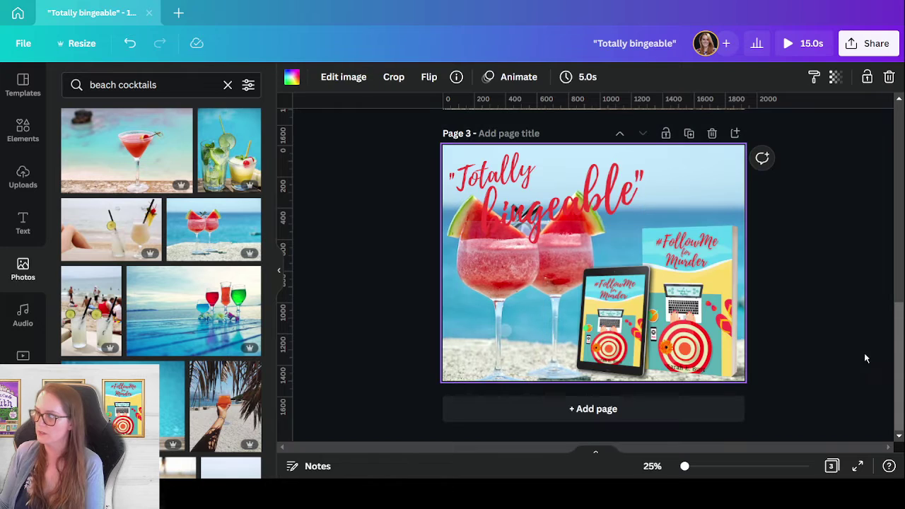
Apply the Neon text effect to 'bingeable' on page 3 and raise its intensity
click(589, 220)
click(662, 78)
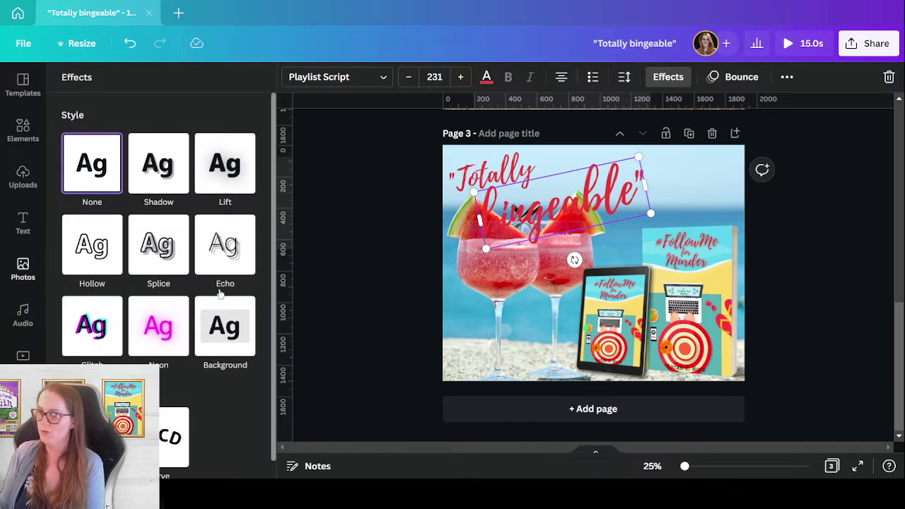
click(167, 349)
drag(160, 403, 307, 402)
click(812, 298)
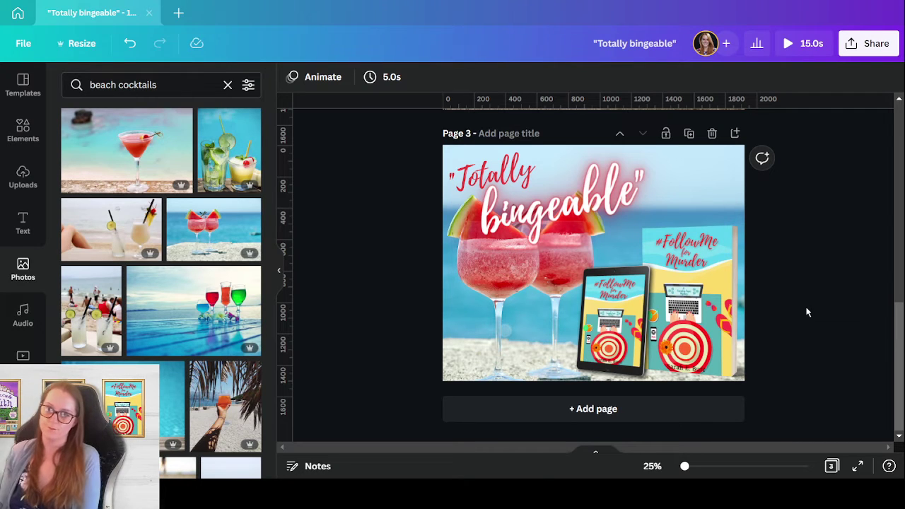
Try the red drink, flowered straw hat, and pineapple cocktail with coconut photos as page 3's background
scroll(148, 297, down, 5)
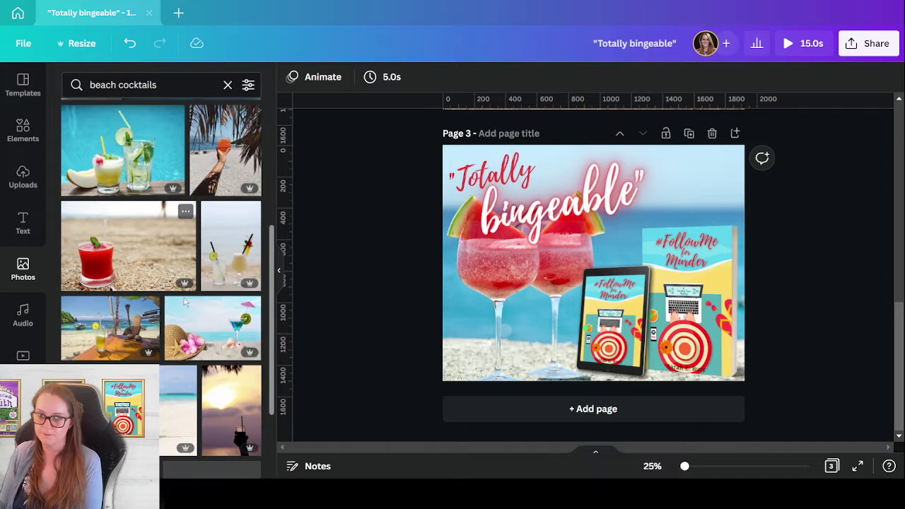
drag(116, 265, 457, 314)
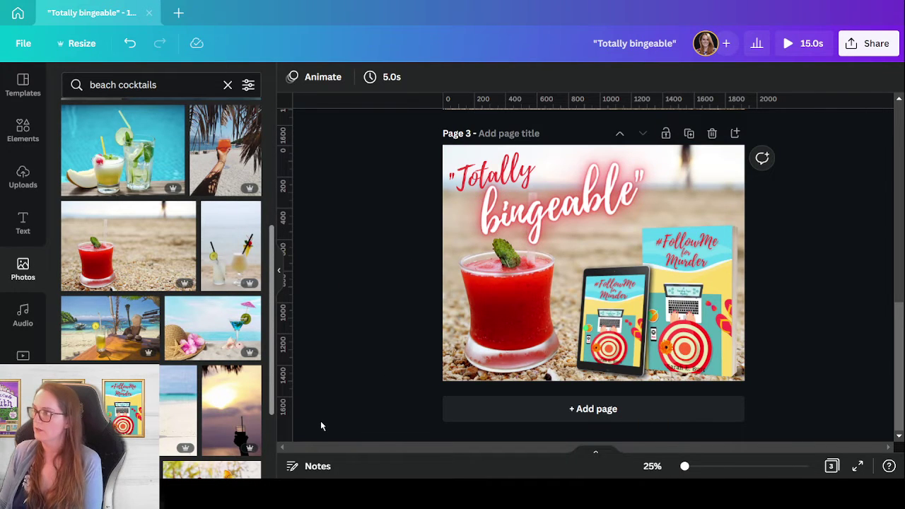
drag(248, 306, 495, 325)
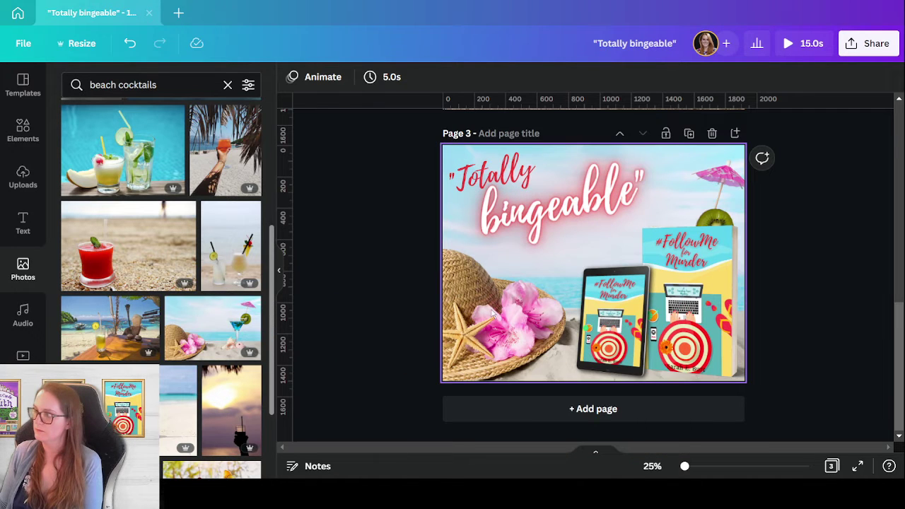
drag(179, 410, 478, 301)
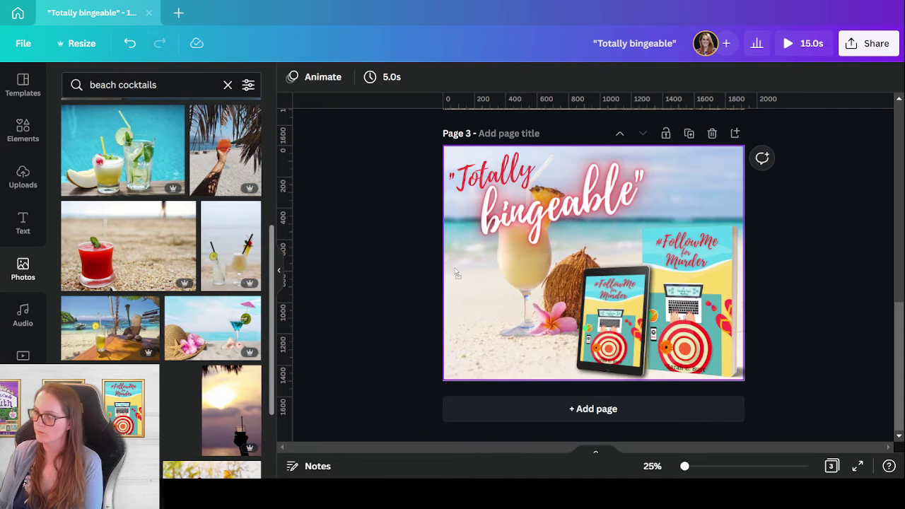
Enlarge the coconut cocktail background within its crop so the glass and coconut stand on the page's left half
double_click(468, 313)
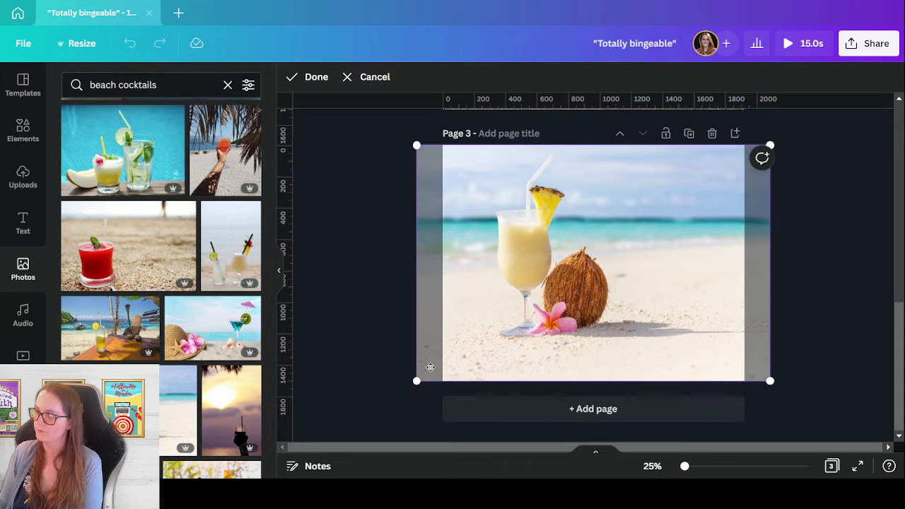
drag(417, 382, 362, 422)
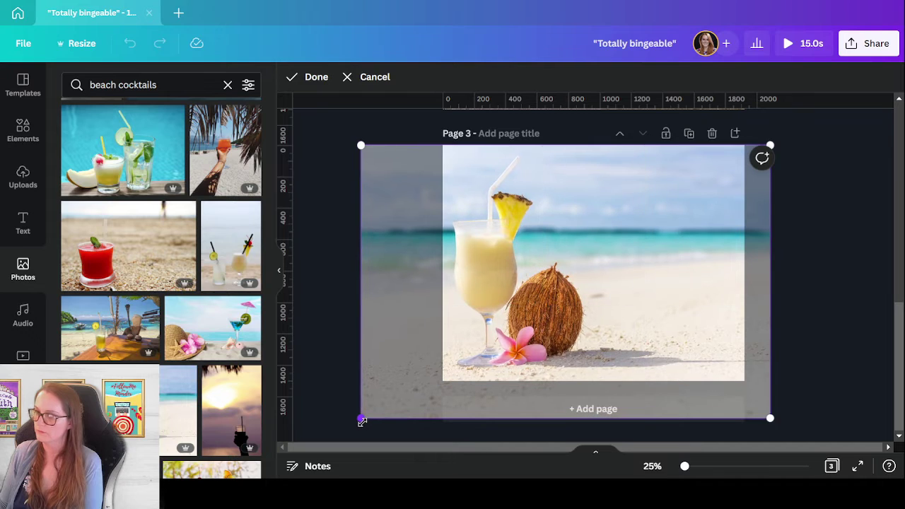
click(846, 333)
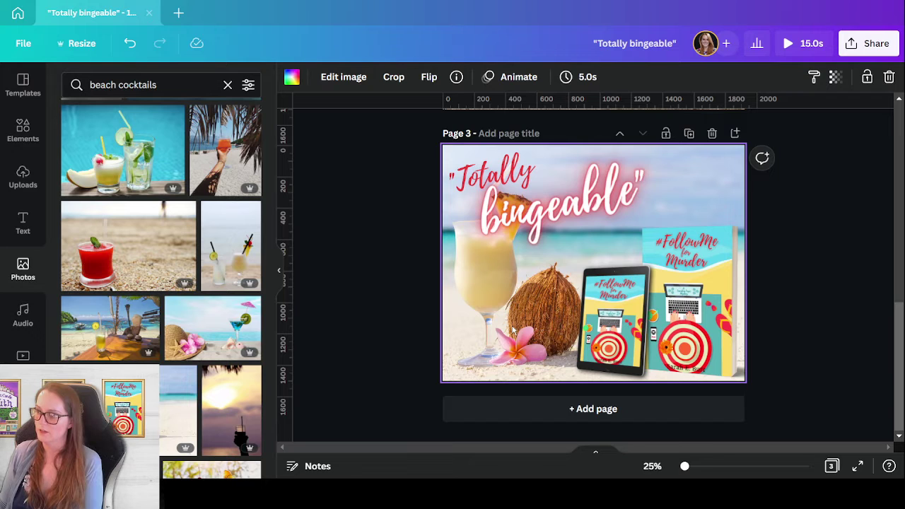
Remove the Neon text effect from 'bingeable' on page 3
click(548, 219)
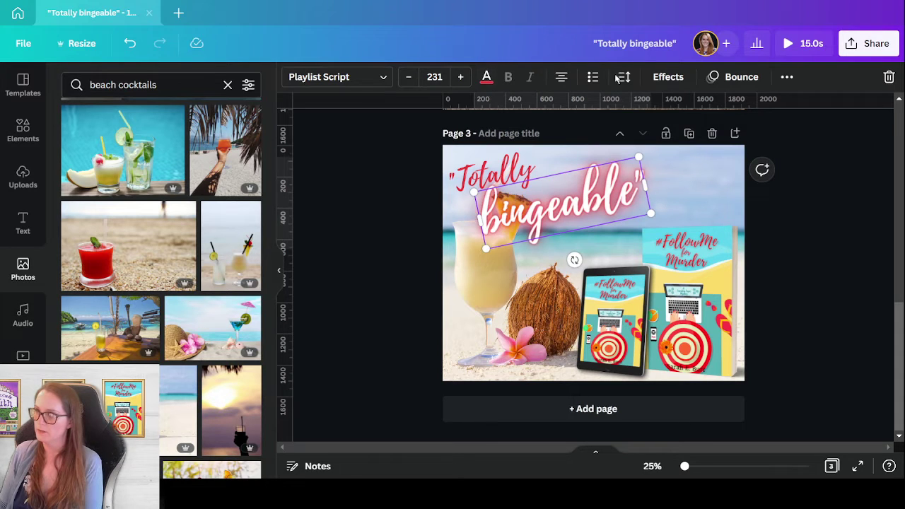
click(668, 76)
click(92, 163)
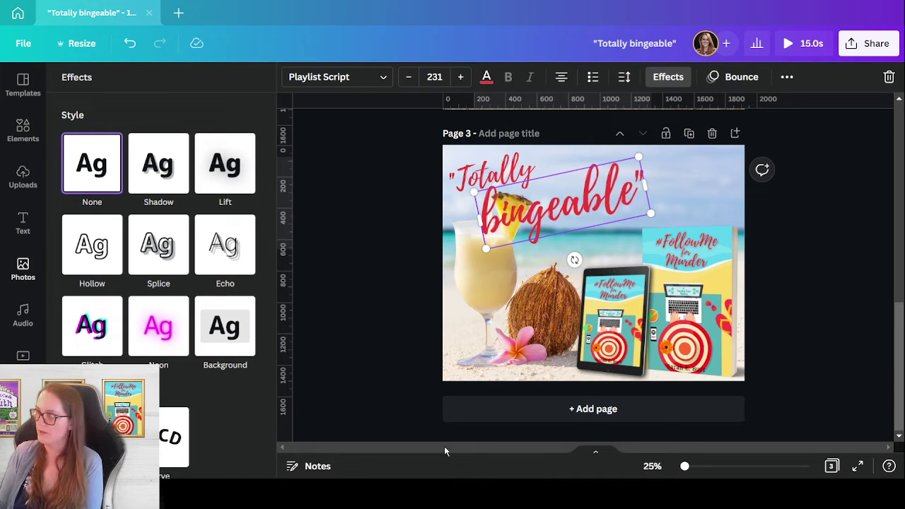
Shift the coconut cocktail background slightly left within page 3's crop
double_click(477, 319)
drag(478, 319, 463, 320)
click(811, 332)
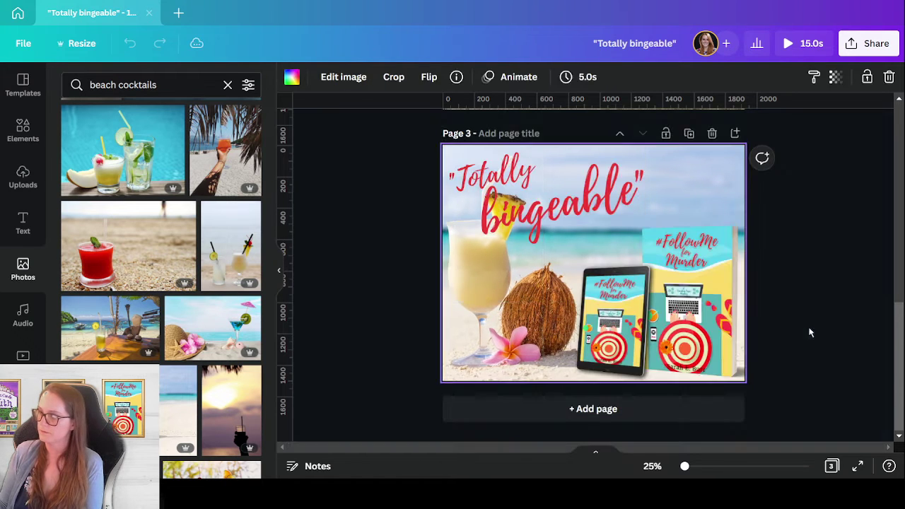
Look through more cocktail photos and search the photos for 'beach hat'
scroll(218, 292, down, 2)
scroll(218, 290, down, 5)
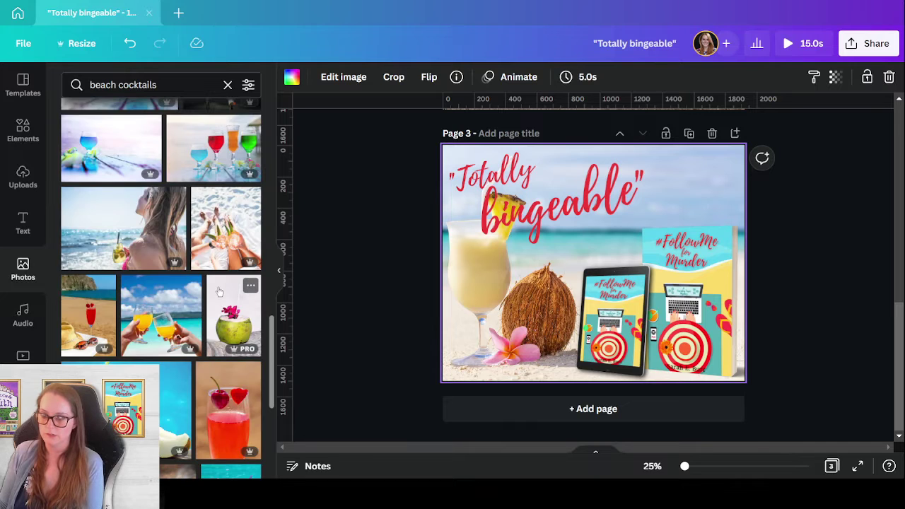
scroll(219, 292, down, 4)
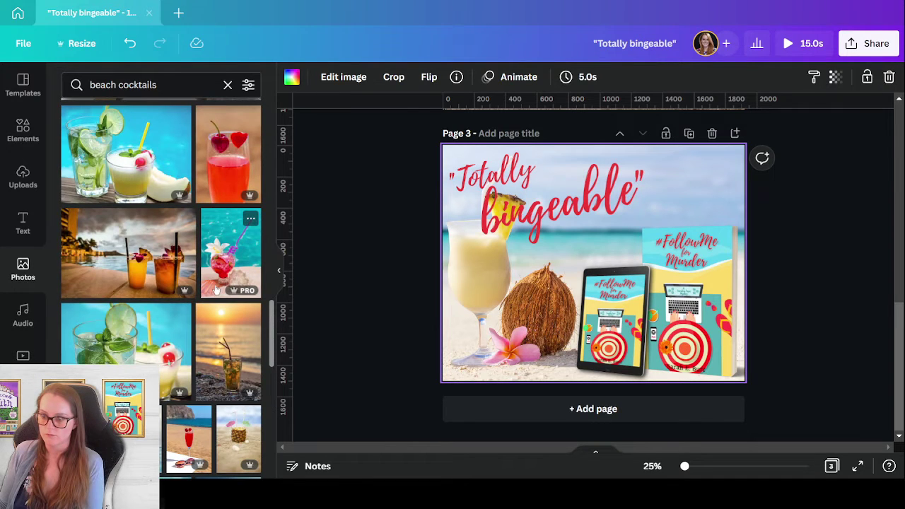
scroll(215, 291, down, 4)
click(157, 86)
triple_click(158, 86)
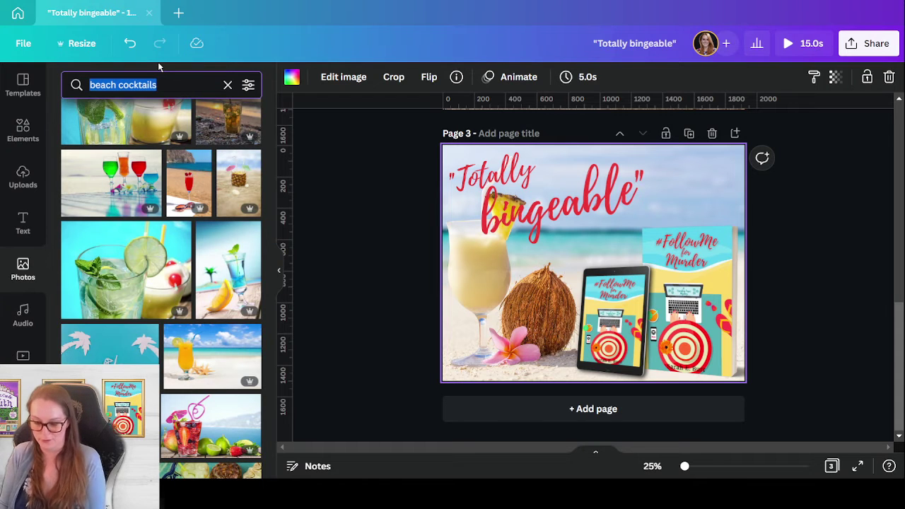
text(beach)
key(BackSpace)
key(BackSpace)
key(BackSpace)
key(BackSpace)
key(BackSpace)
text(b)
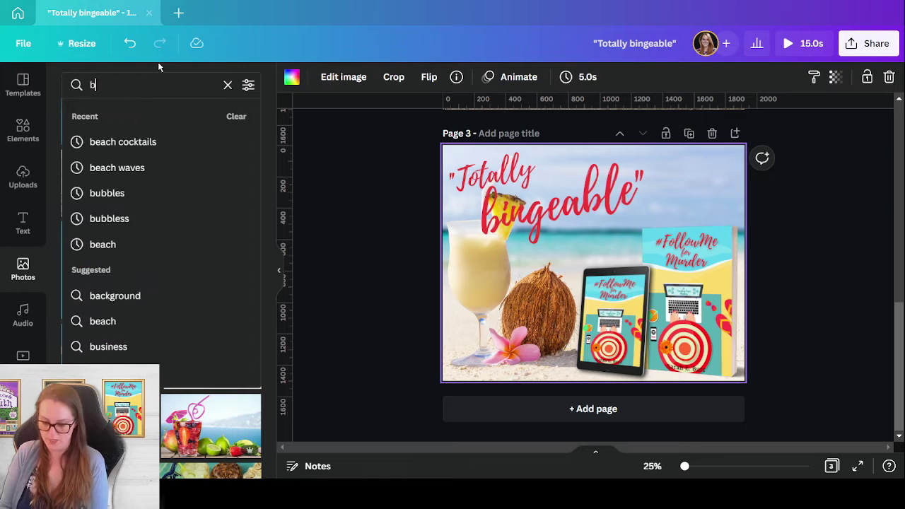
text(each hat)
key(Return)
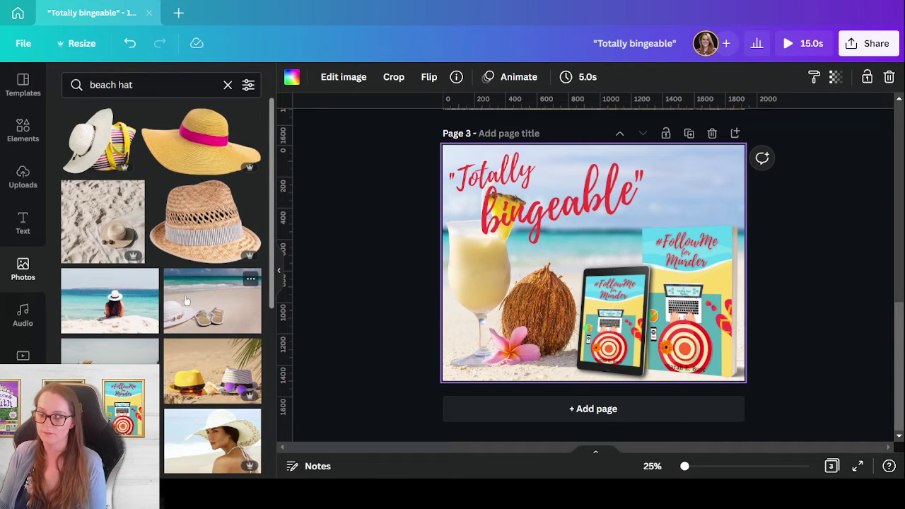
Try the white hat with sandals photo and the poolside straw hat with sunglasses photo as page 3's background
drag(179, 313, 460, 329)
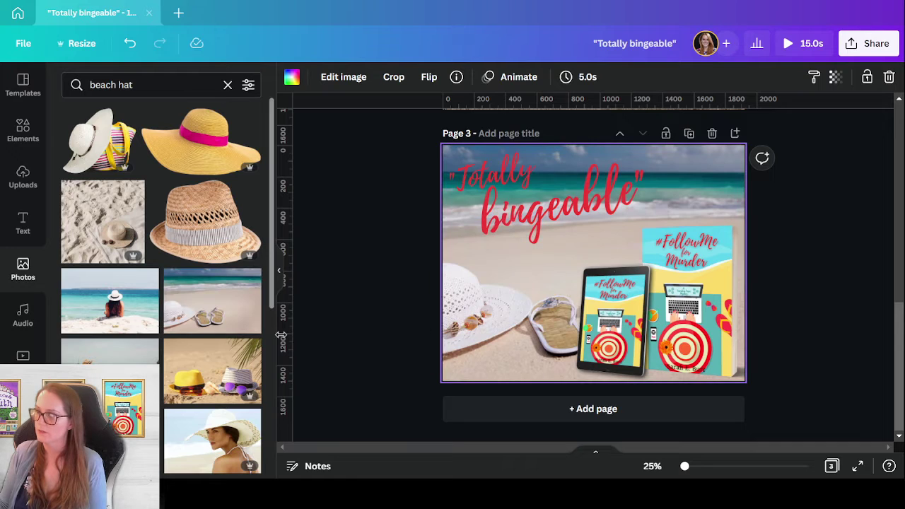
scroll(134, 344, down, 3)
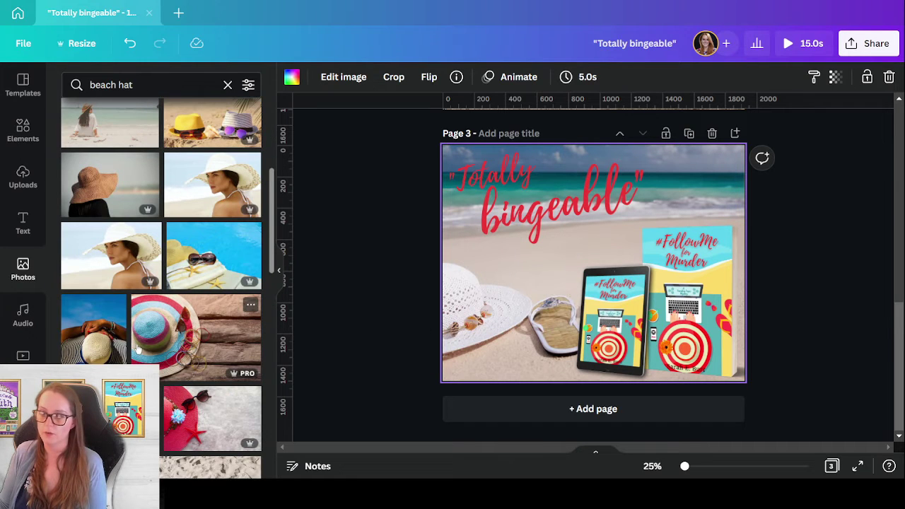
click(185, 235)
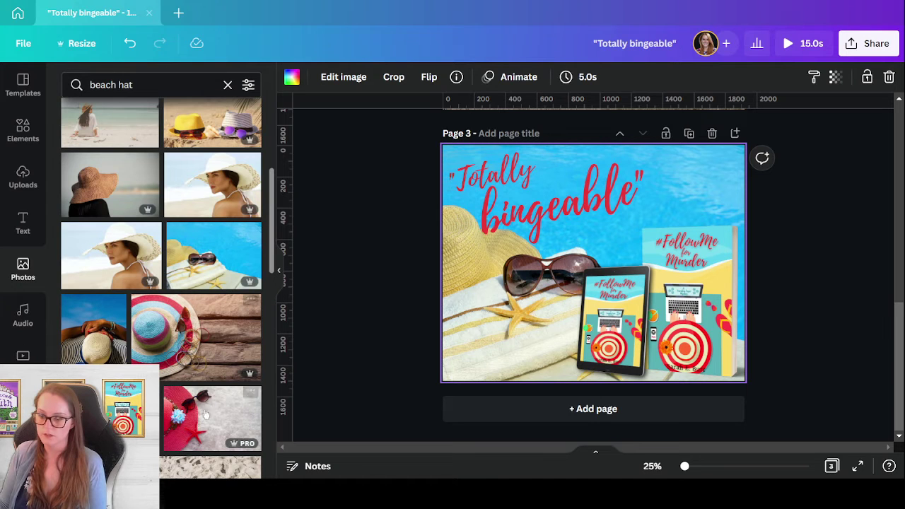
Replace page 3's background with the red hat and starfish photo, flipped horizontally and shifted toward the page's right edge
drag(206, 418, 446, 308)
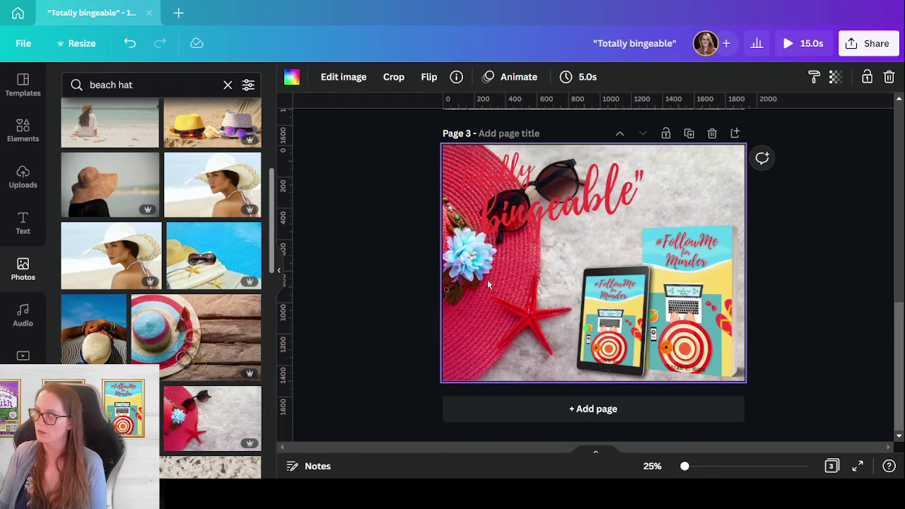
click(429, 78)
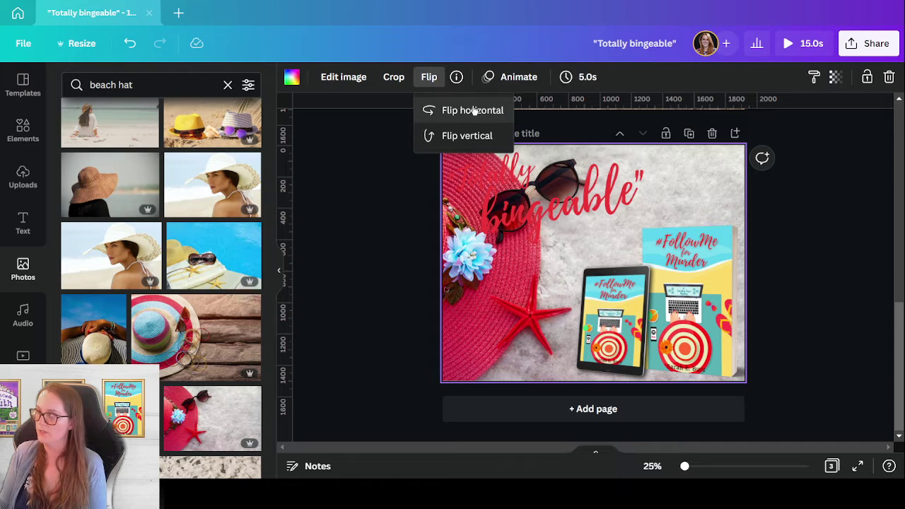
click(473, 111)
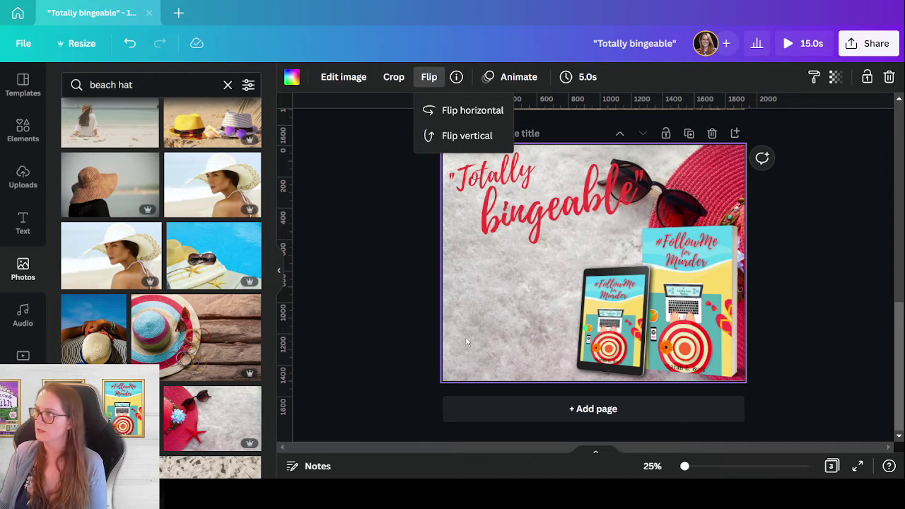
double_click(524, 322)
drag(521, 318, 546, 298)
click(380, 350)
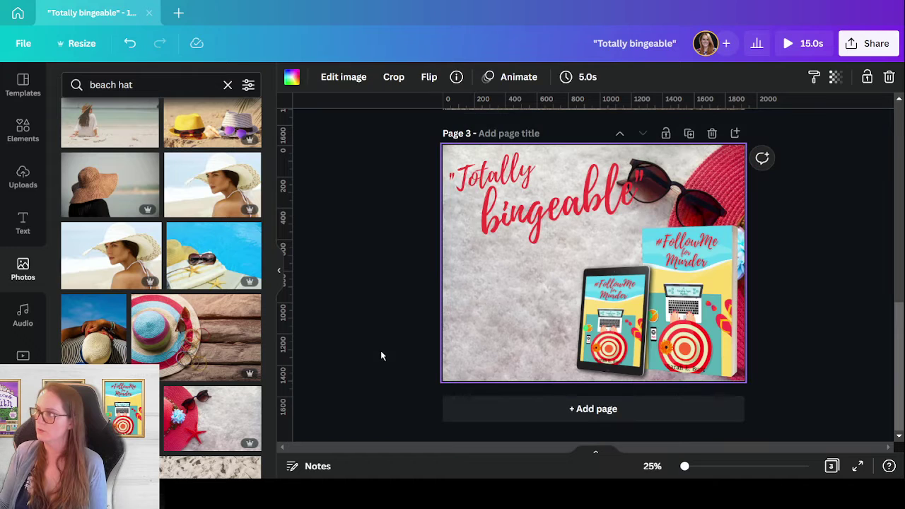
Enlarge the red hat background within its crop and position it so the hat and sunglasses show behind the books
double_click(495, 290)
drag(437, 380, 328, 392)
drag(734, 289, 652, 272)
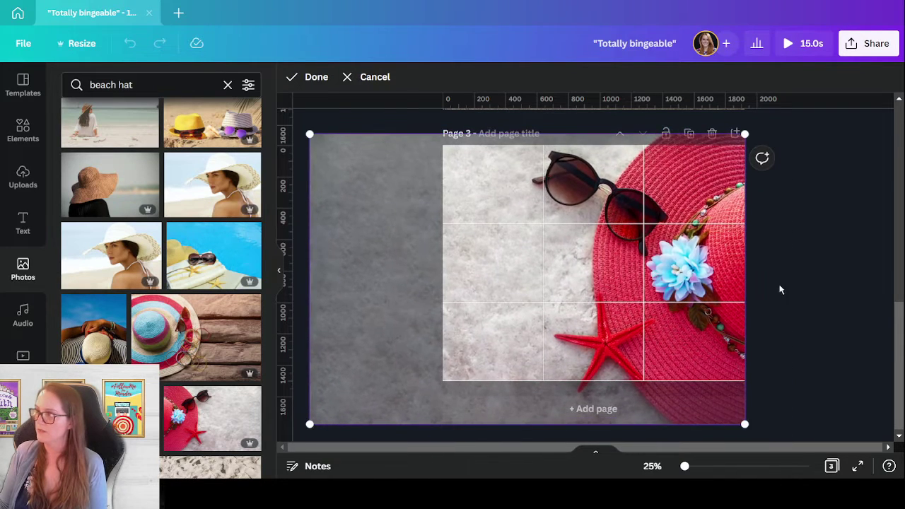
click(817, 286)
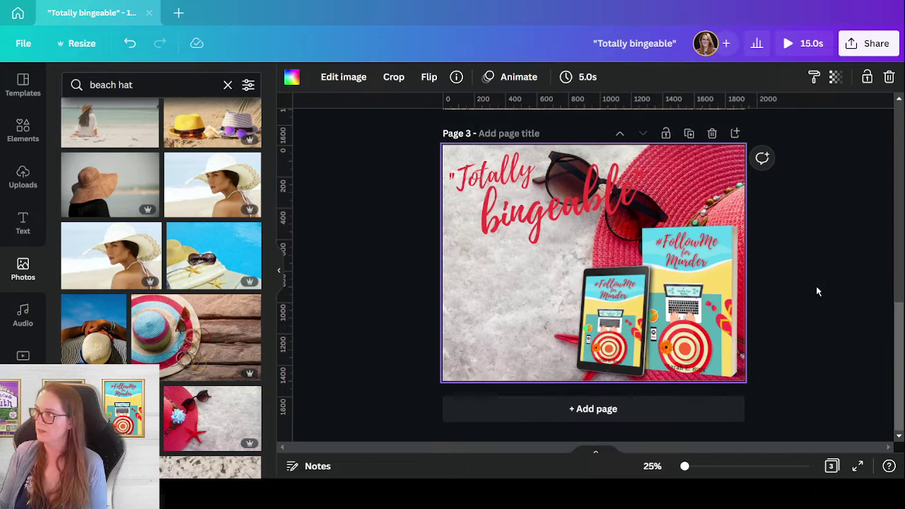
double_click(486, 328)
drag(485, 323, 519, 317)
click(867, 326)
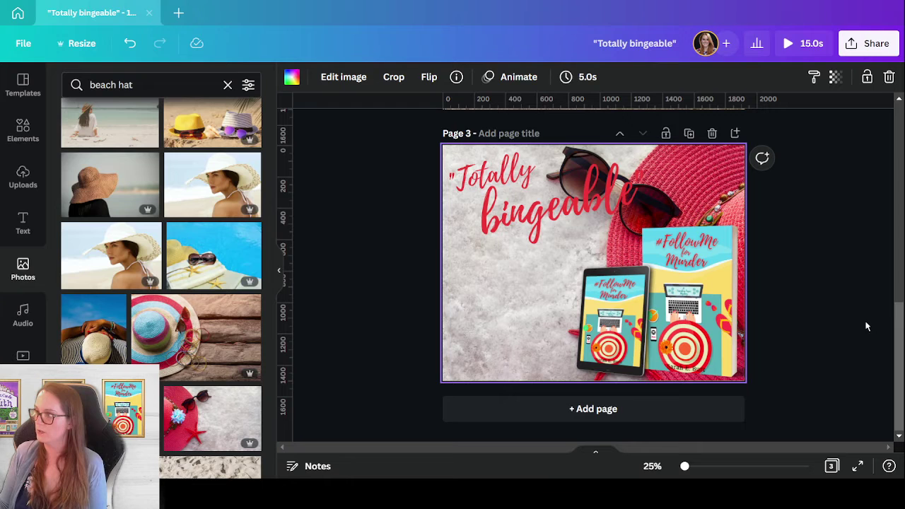
Lower both headline lines together on page 3 and apply the Neon effect to 'bingeable' at intensity 100
drag(362, 175, 513, 249)
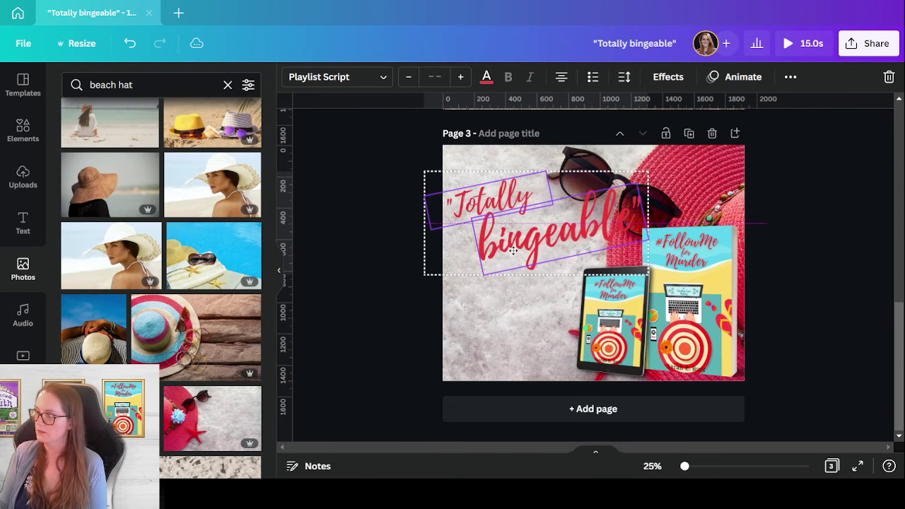
click(537, 305)
click(549, 249)
click(667, 77)
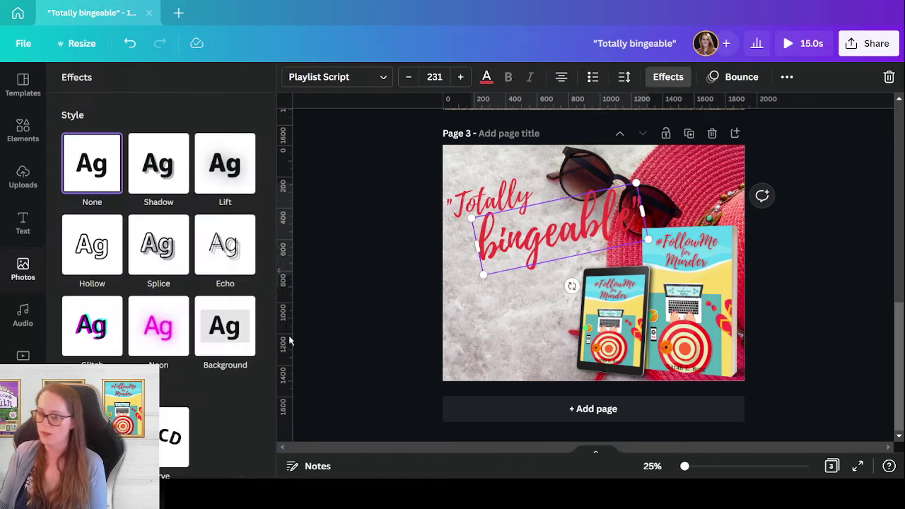
click(159, 325)
drag(161, 404, 308, 397)
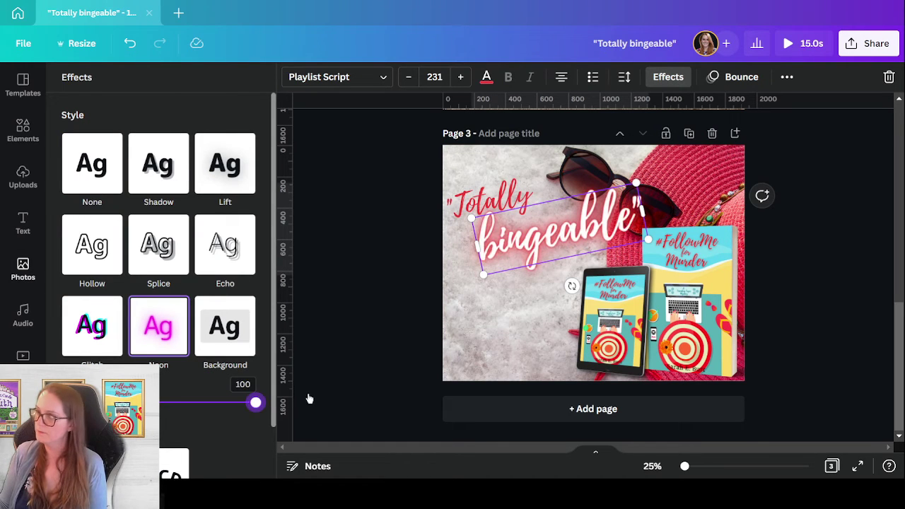
click(819, 273)
click(869, 322)
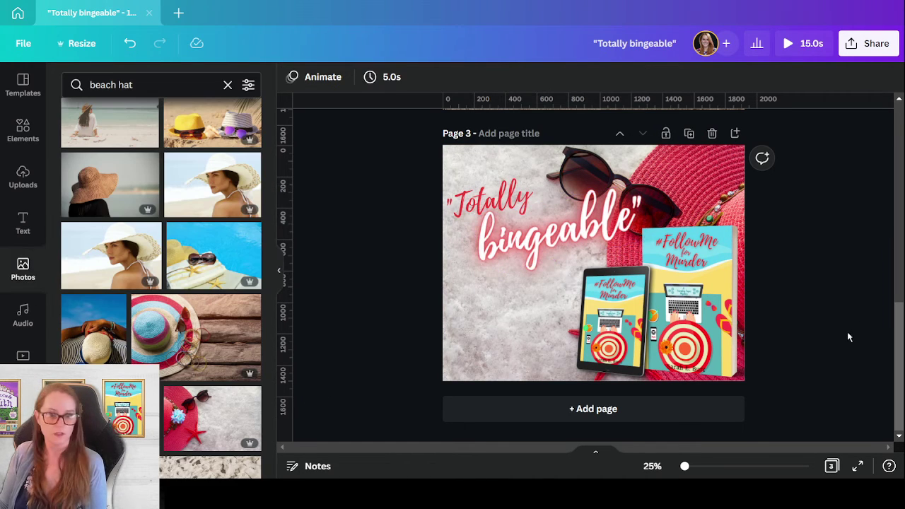
Look through more 'beach hat' photos and replace page 3's background with the straw hat and sunglasses on plain turquoise
click(728, 174)
scroll(209, 337, down, 5)
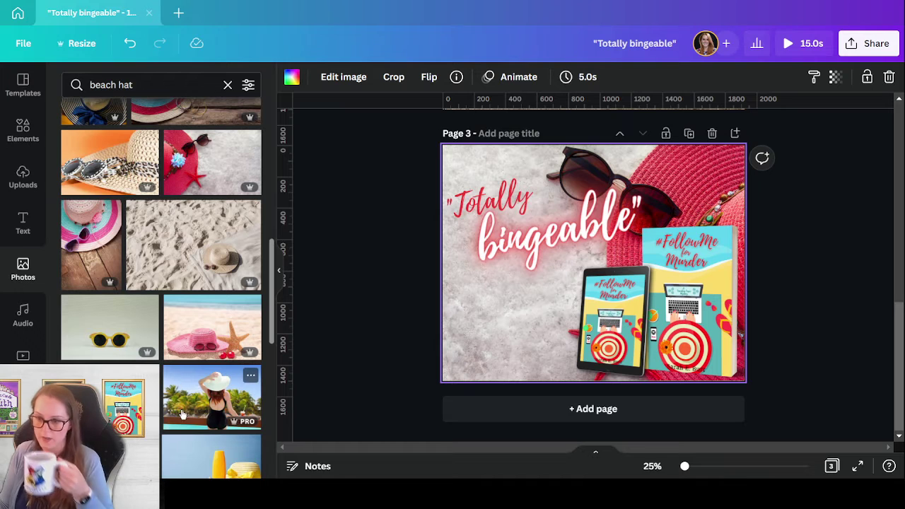
scroll(212, 364, down, 4)
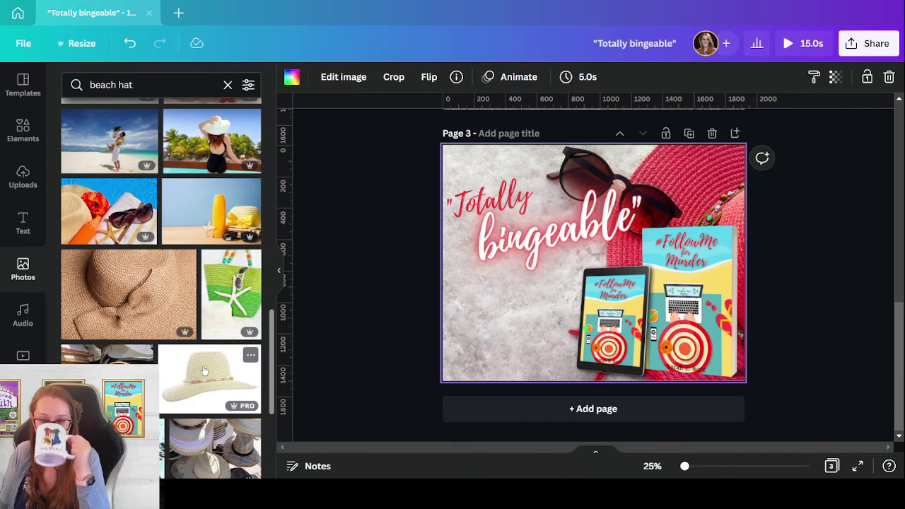
scroll(204, 372, down, 4)
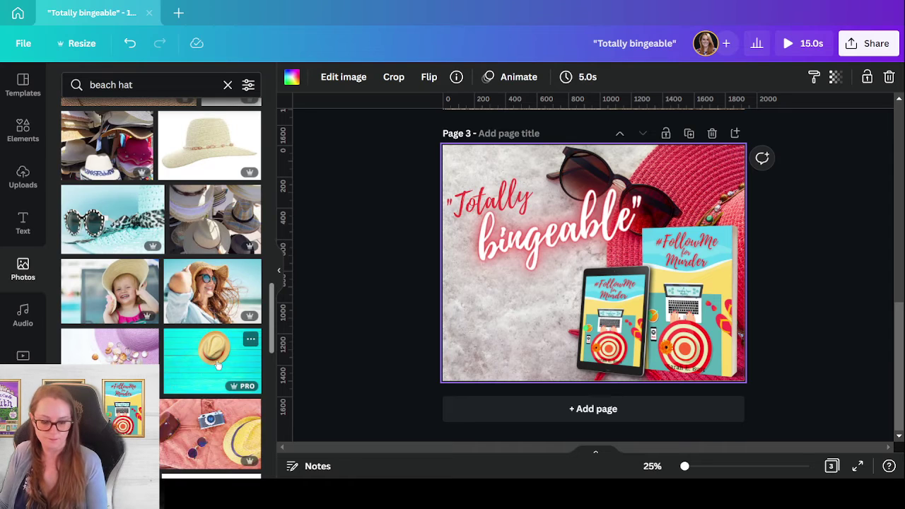
scroll(169, 364, down, 4)
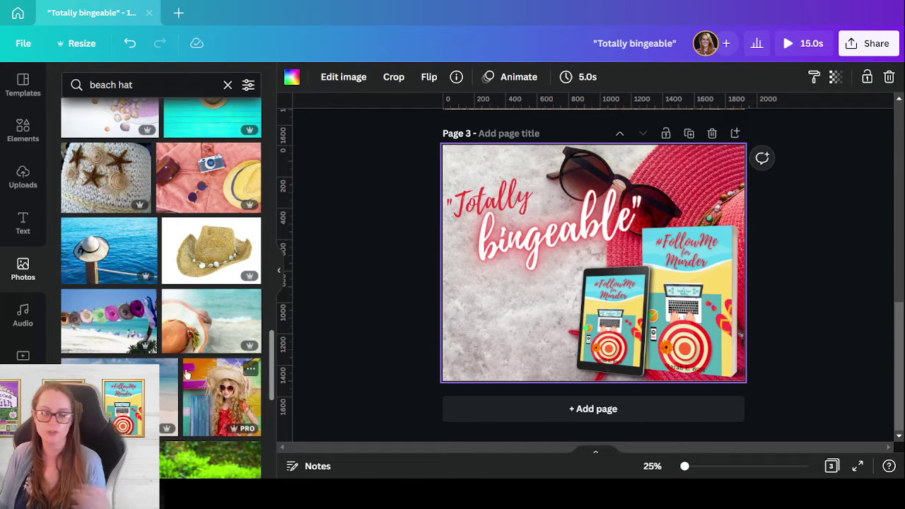
scroll(205, 361, down, 4)
scroll(192, 348, down, 4)
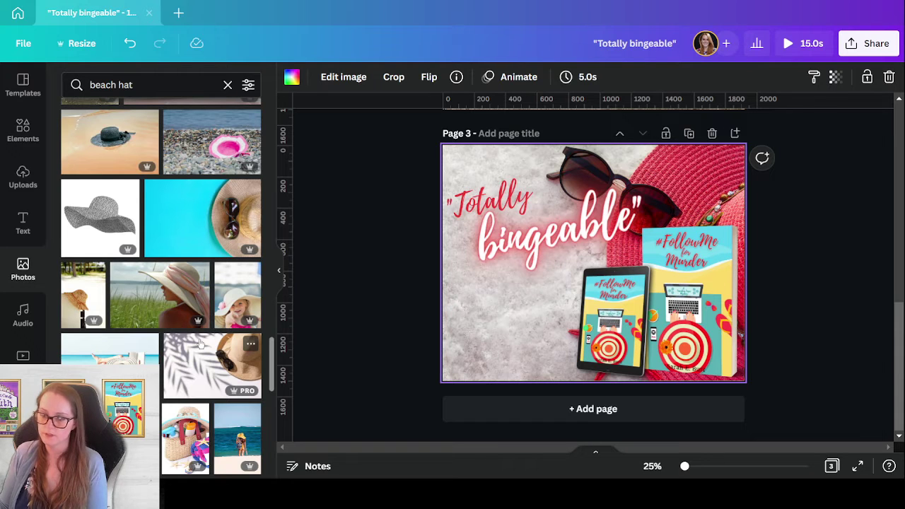
drag(168, 208, 470, 308)
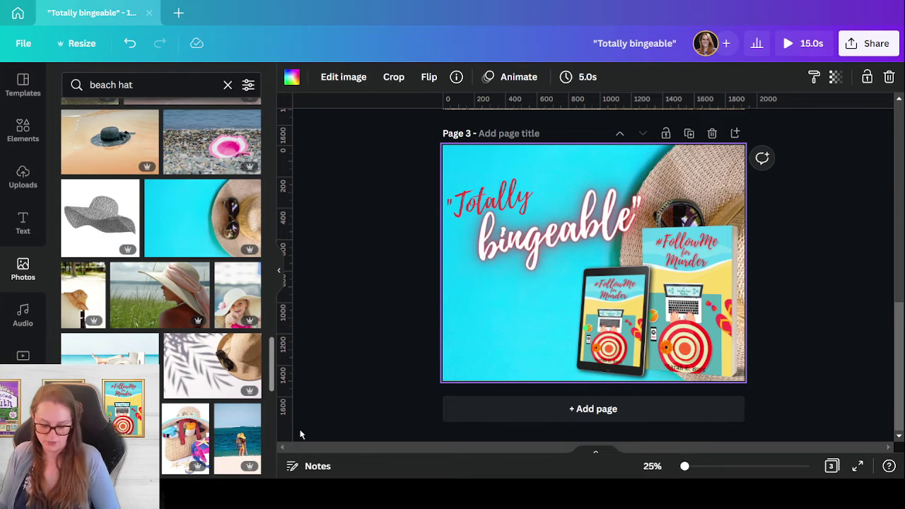
Undo the turquoise background swap on page 3 and save the straw hat and sunglasses photo to the Trending Topic project folder
key(ctrl+z)
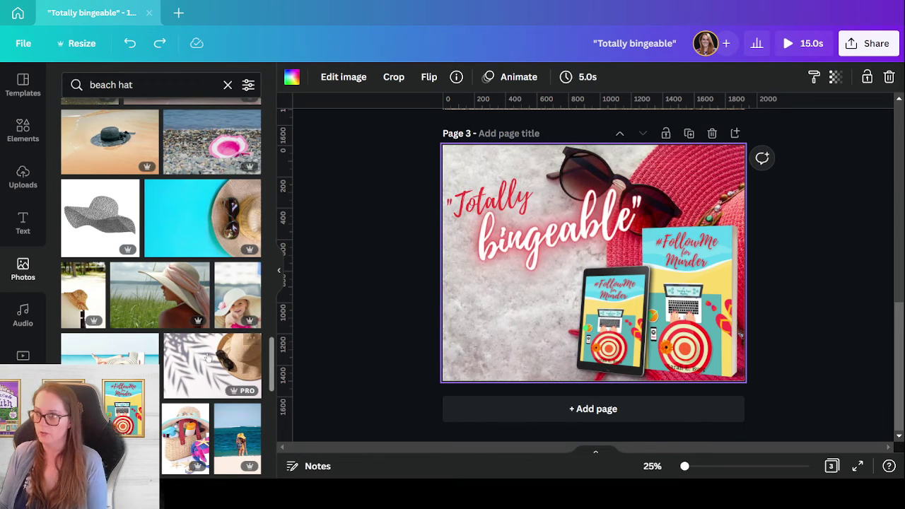
click(252, 191)
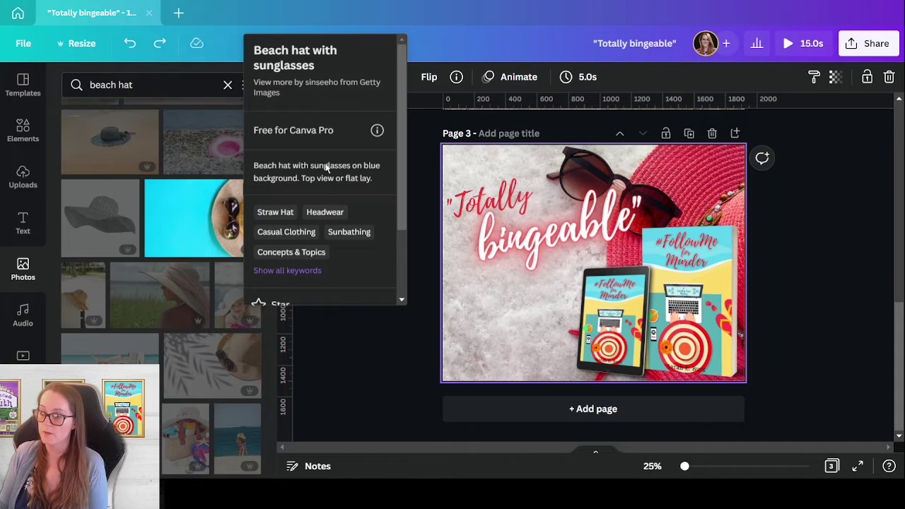
scroll(326, 167, down, 2)
click(326, 239)
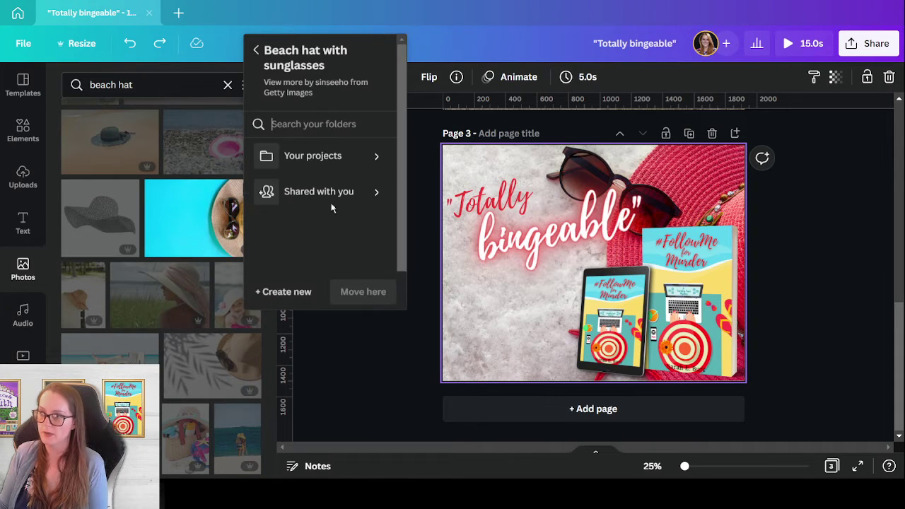
click(372, 157)
scroll(353, 165, down, 3)
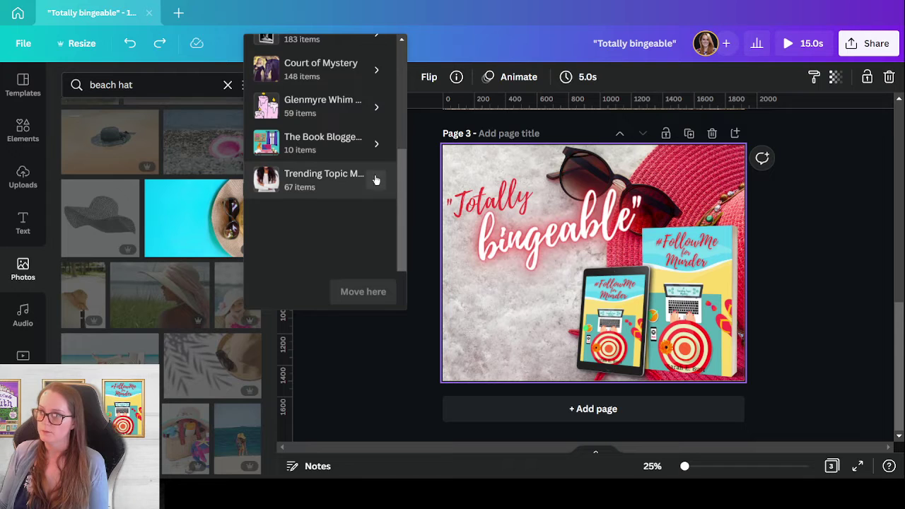
click(375, 180)
click(353, 293)
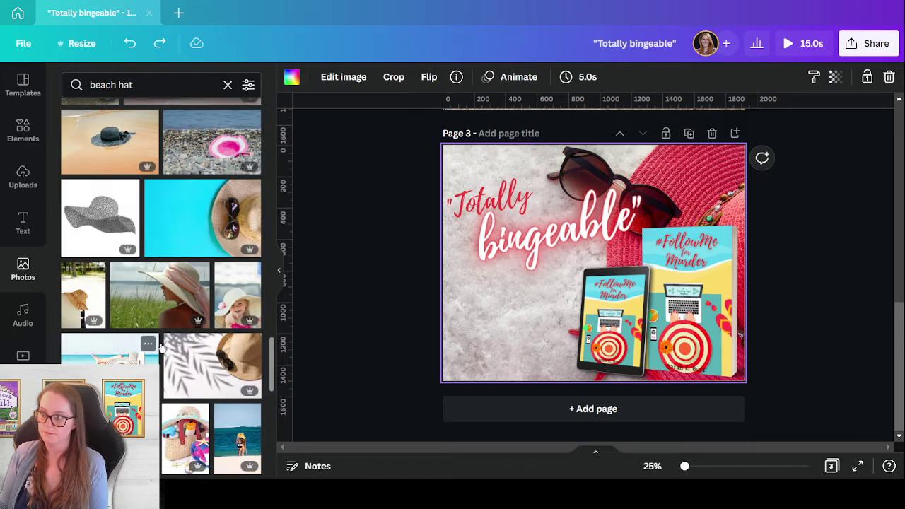
Replace page 3's background with the seaside photo of the orange bag and straw hat, and flip it horizontally
scroll(179, 341, down, 5)
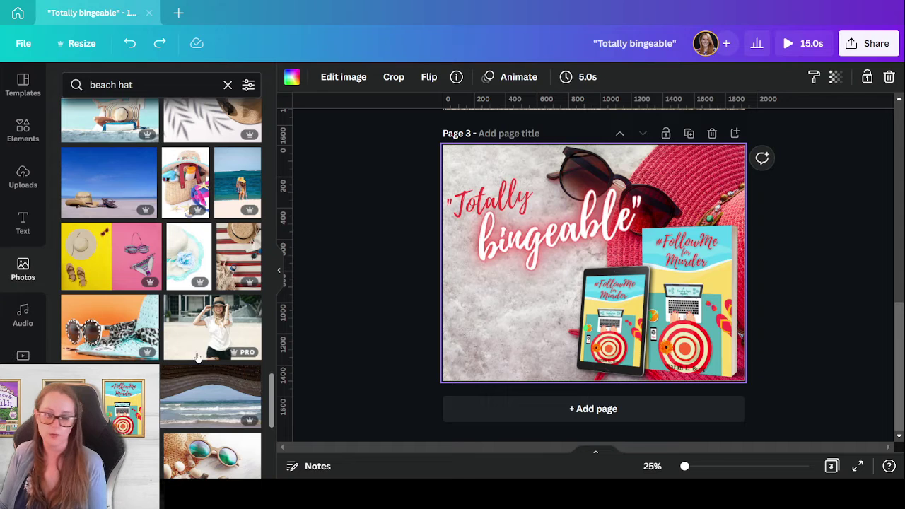
scroll(216, 329, down, 4)
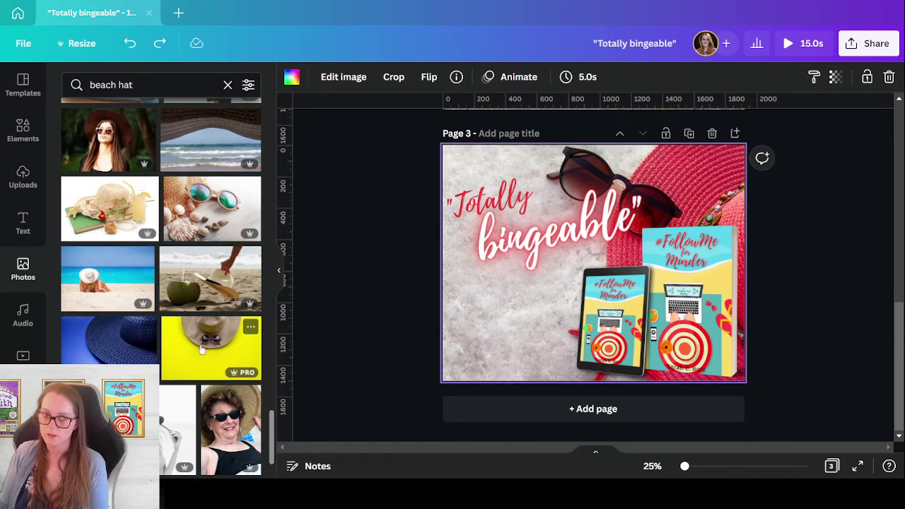
scroll(202, 351, down, 2)
scroll(202, 350, down, 4)
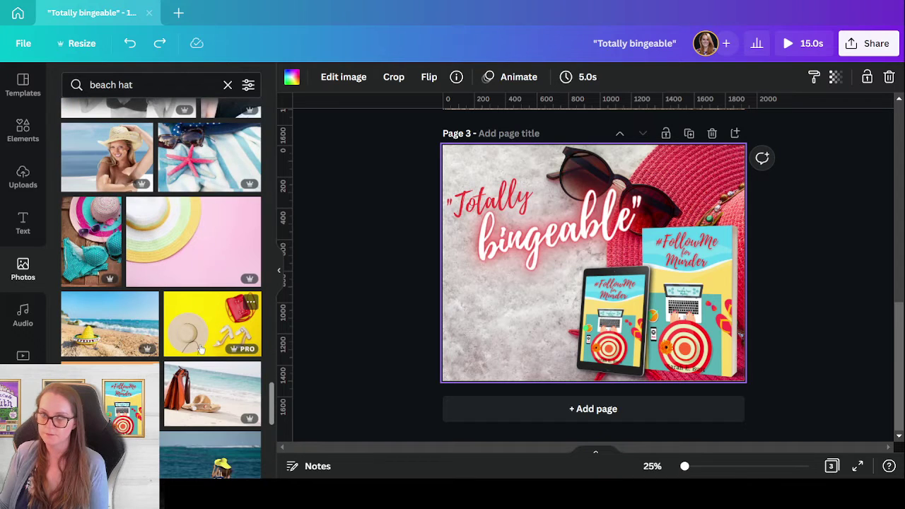
scroll(201, 349, down, 4)
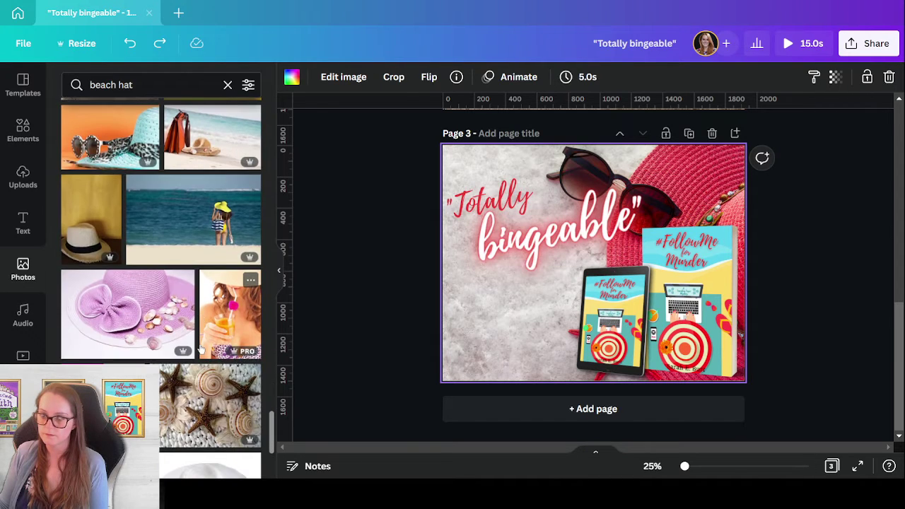
drag(190, 140, 449, 258)
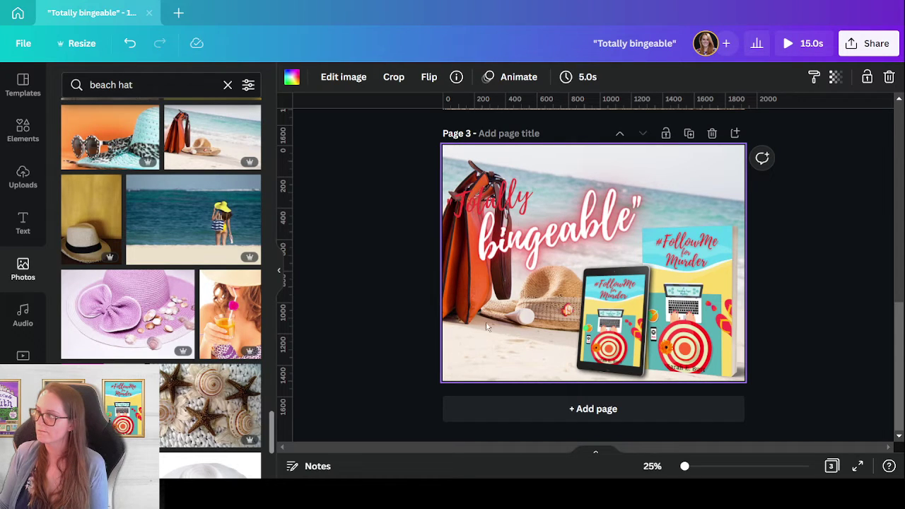
click(428, 77)
click(428, 110)
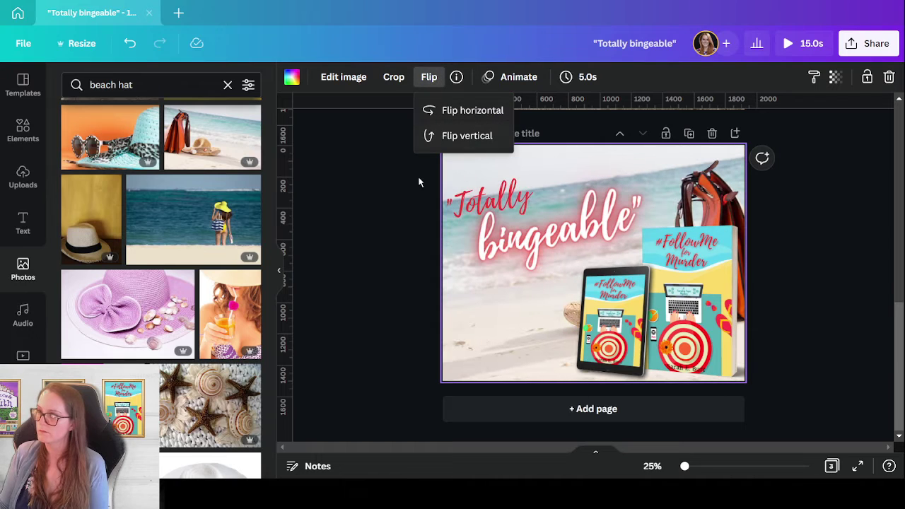
Enlarge page 3's beach background within its crop, leaving open sea and sand around the text with the straw hat behind the books
double_click(507, 329)
drag(523, 346, 587, 341)
drag(796, 381, 861, 425)
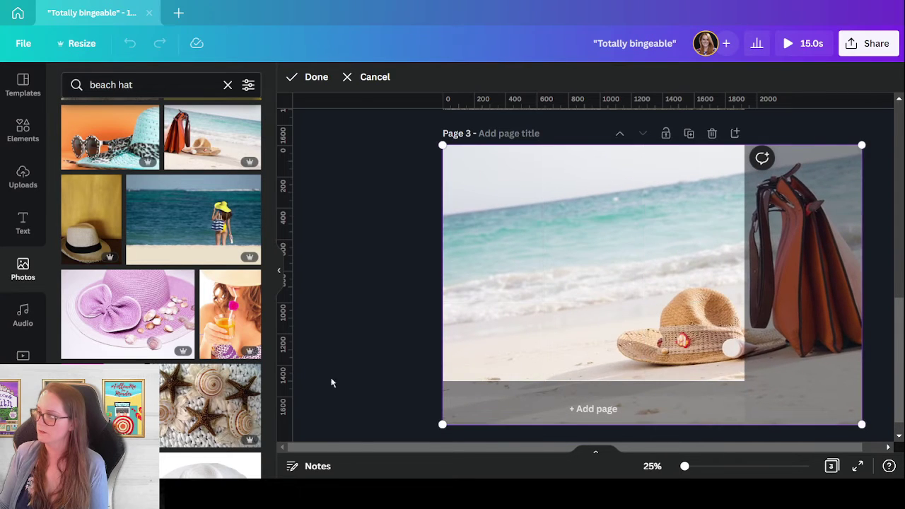
click(364, 367)
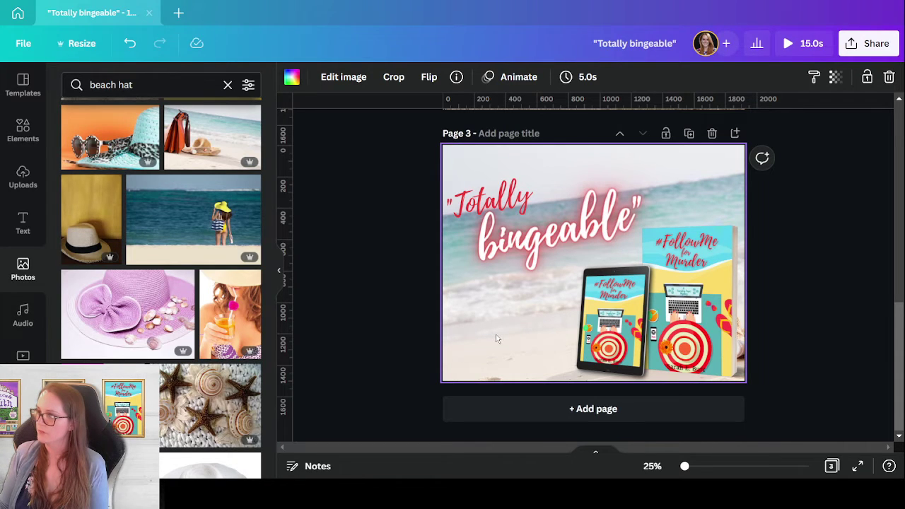
click(396, 259)
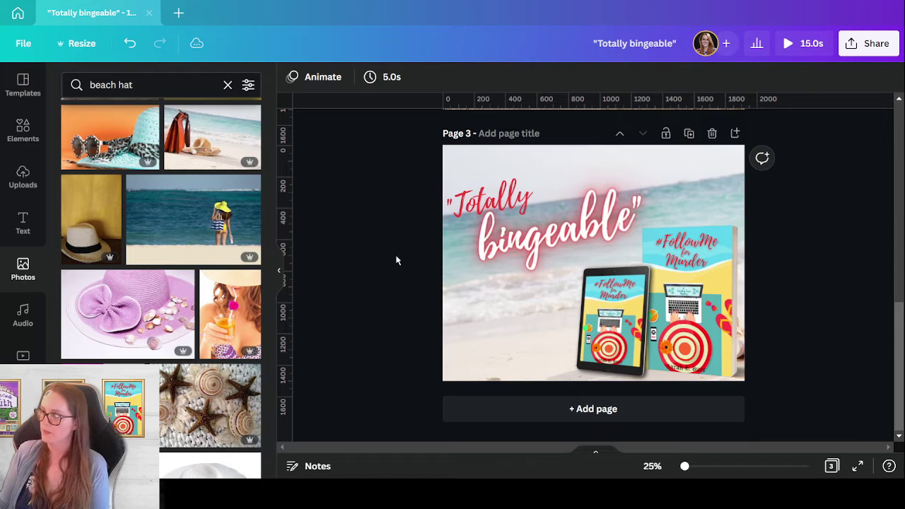
Remove the Neon effect from 'bingeable' on page 3
click(560, 240)
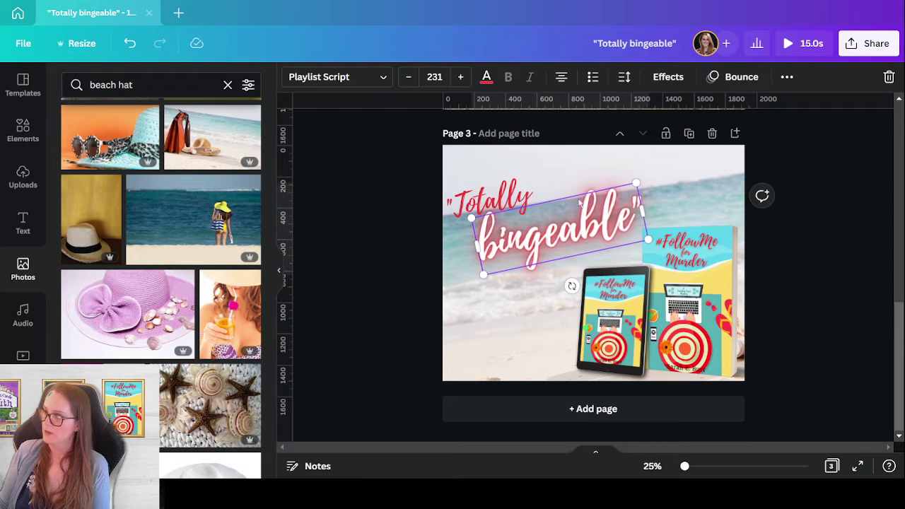
click(650, 81)
click(71, 183)
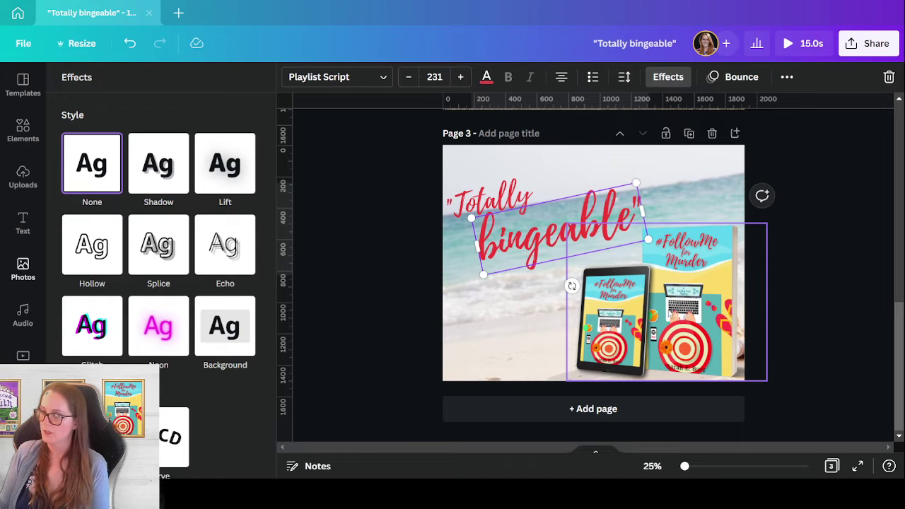
Move both headline lines together slightly up and toward the right on page 3
click(23, 269)
drag(390, 168, 542, 240)
drag(541, 240, 550, 222)
click(412, 318)
Apply the Neon effect to 'bingeable' at intensity 100
click(539, 225)
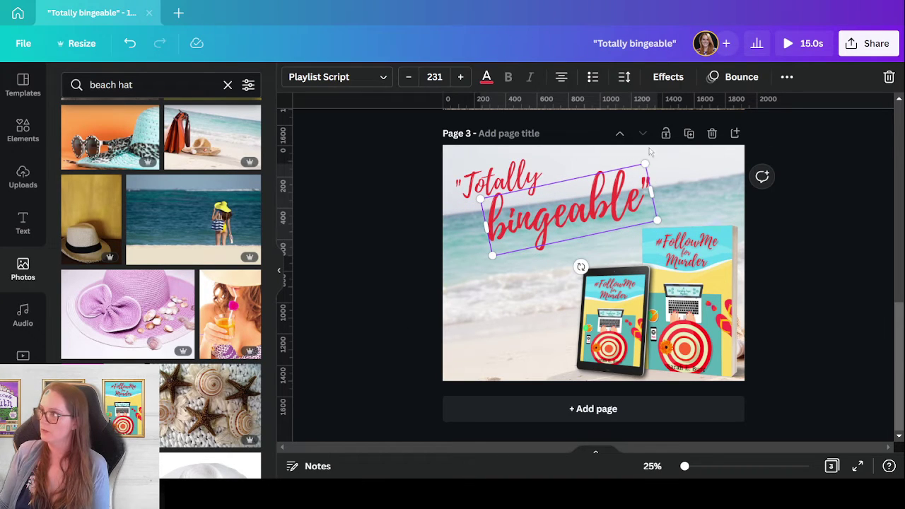
click(669, 78)
click(175, 336)
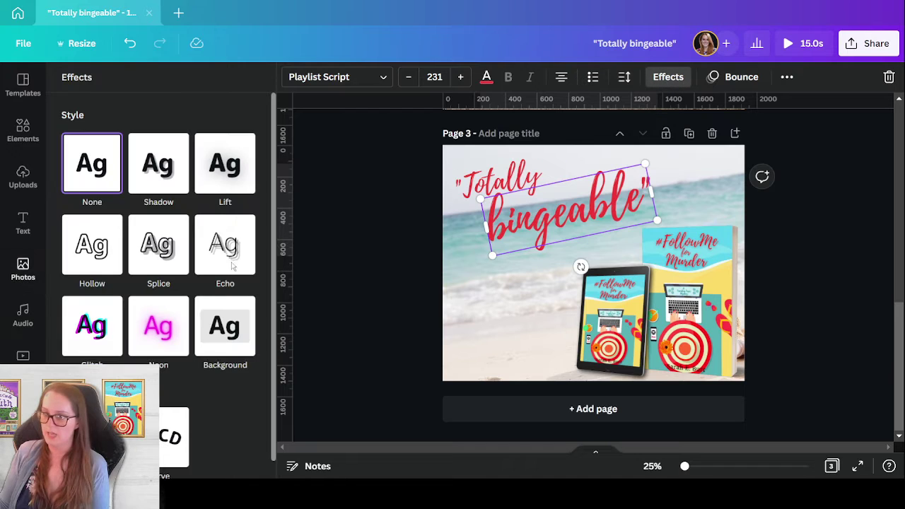
drag(159, 406, 256, 402)
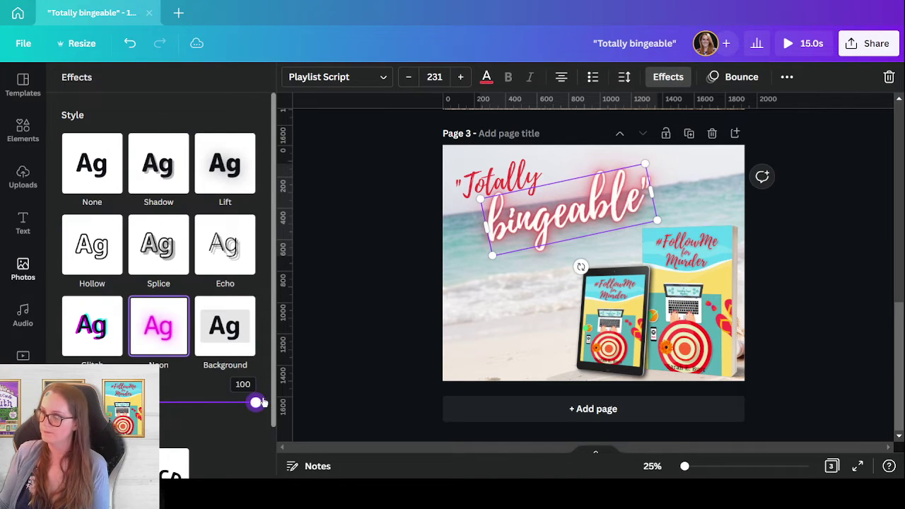
double_click(515, 242)
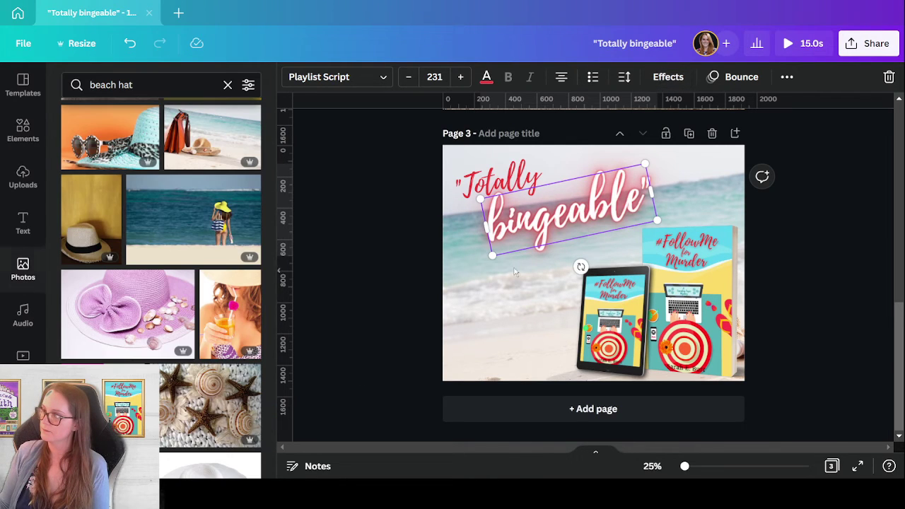
click(520, 306)
Rotate 'bingeable' a few degrees clockwise to flatten its upward tilt beneath 'Totally'
click(529, 230)
drag(580, 268, 572, 273)
click(495, 180)
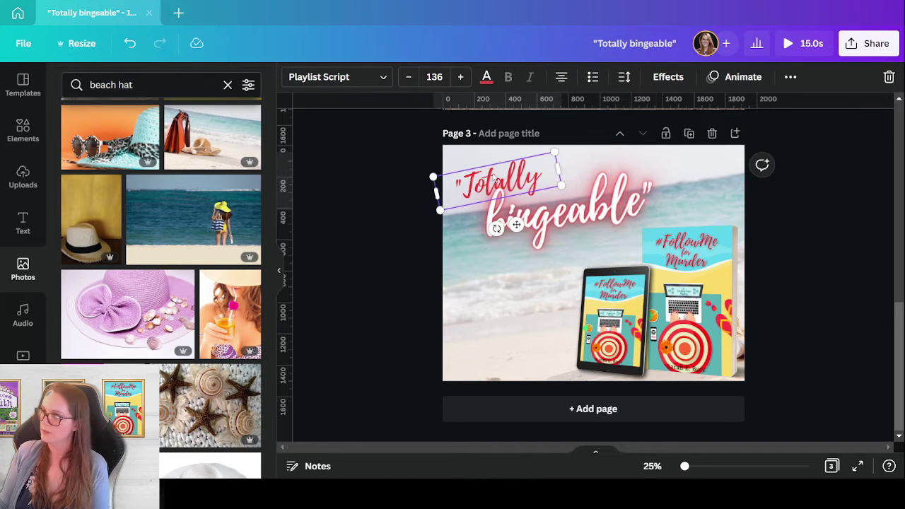
click(311, 384)
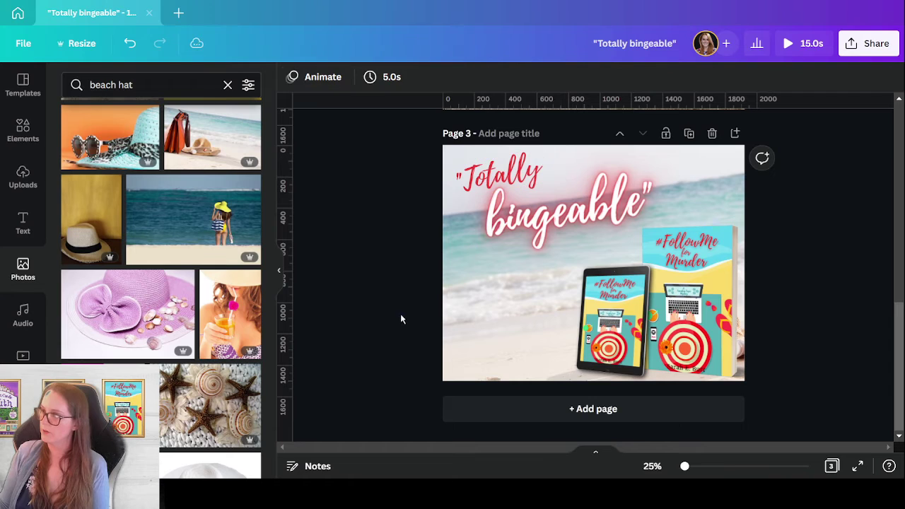
Send the 'bingeable' text one layer backward on page 3
click(531, 223)
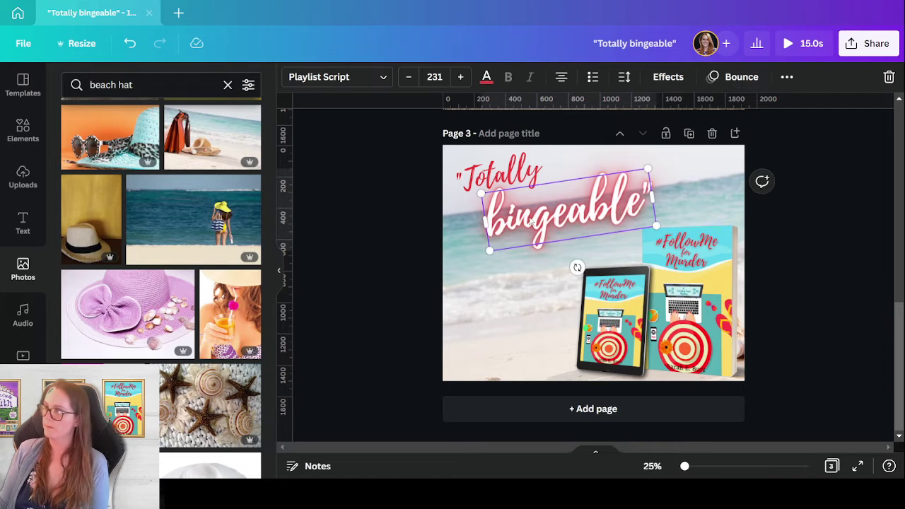
click(787, 76)
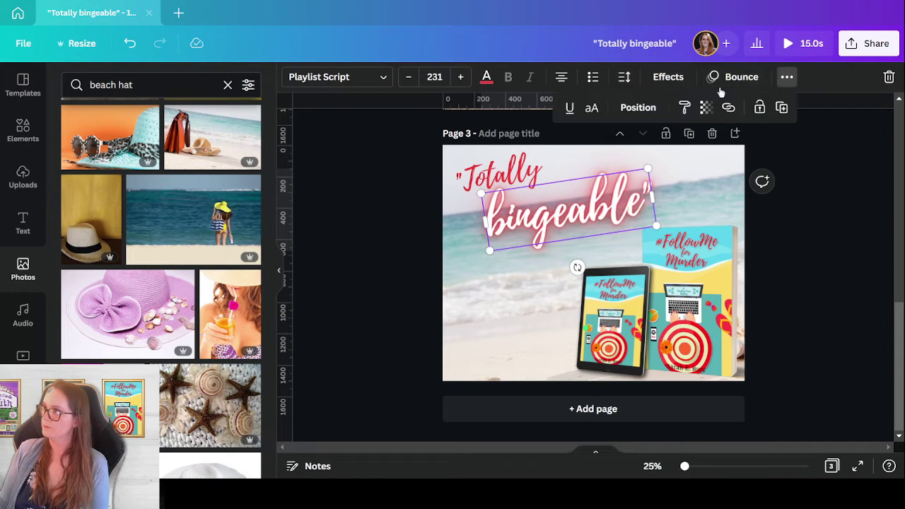
click(638, 107)
click(587, 152)
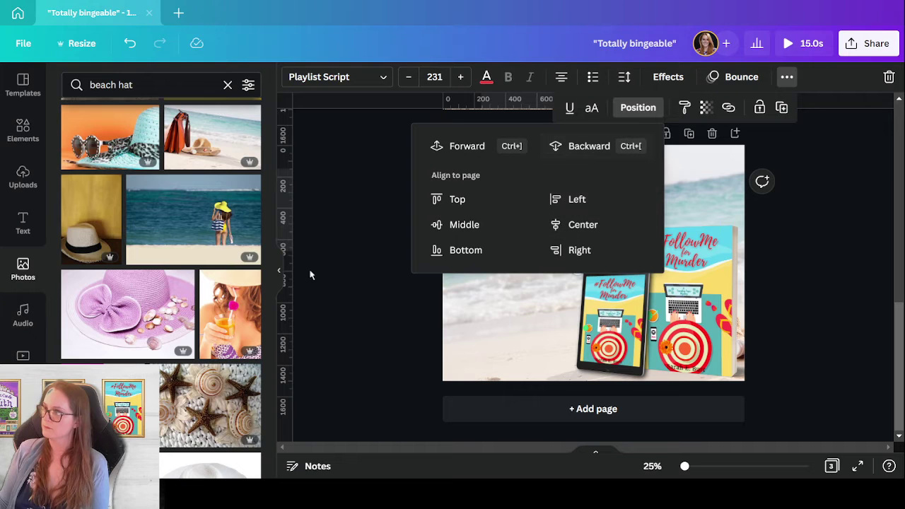
click(387, 319)
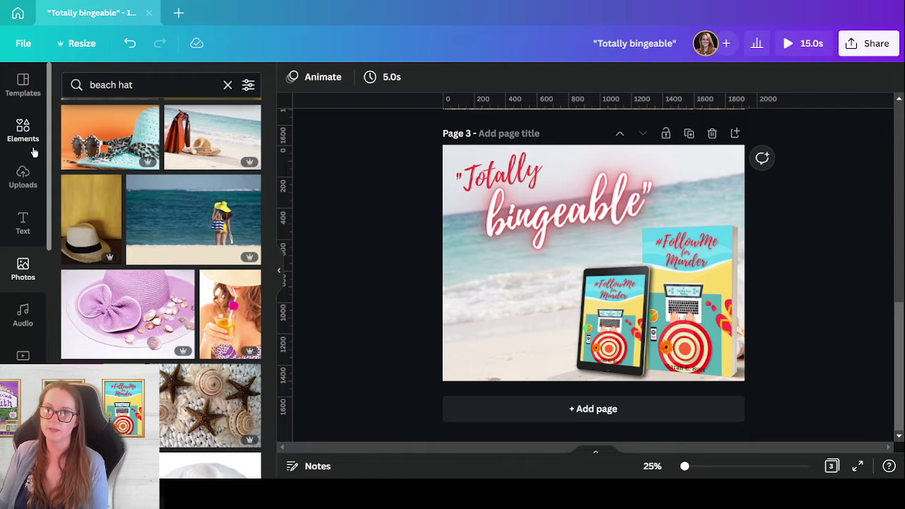
Add the white hat and striped beach bag cutout to page 3, shrink it and place it beside the tablet
scroll(193, 384, down, 10)
scroll(184, 367, up, 10)
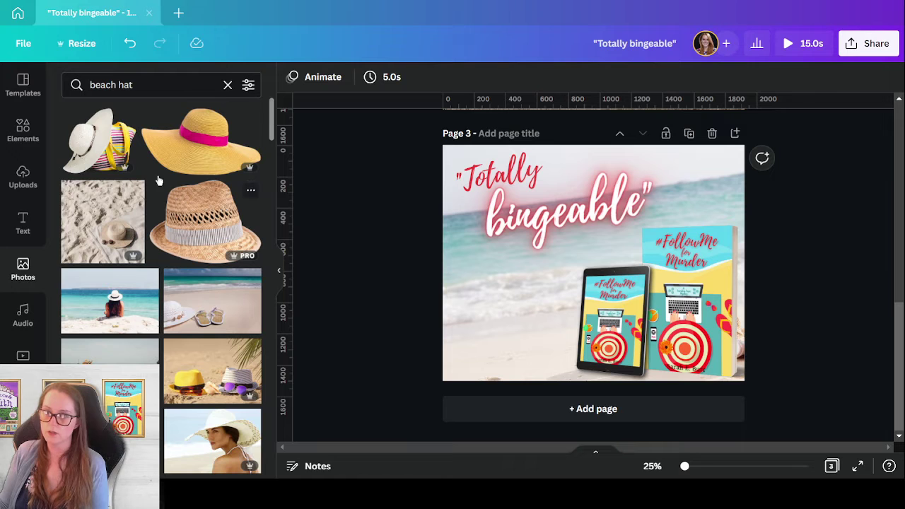
click(99, 138)
drag(572, 279, 528, 285)
drag(654, 173, 562, 256)
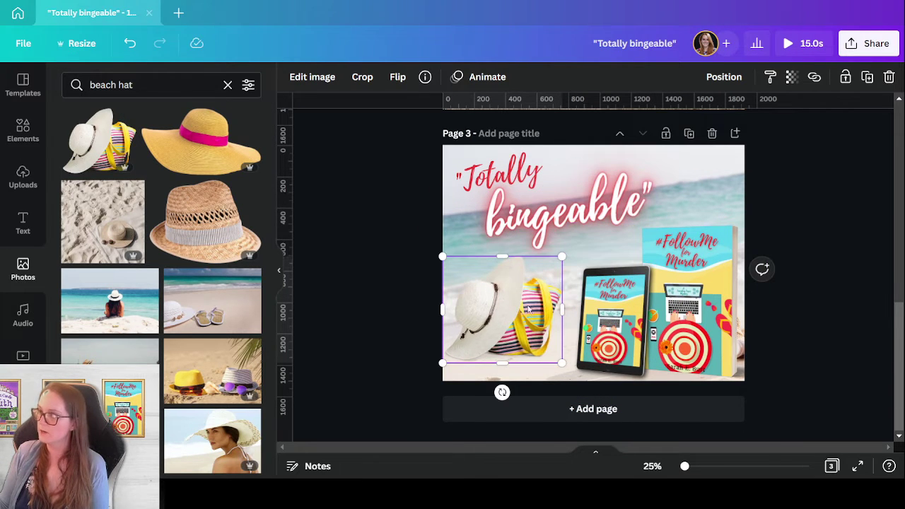
drag(509, 335, 511, 332)
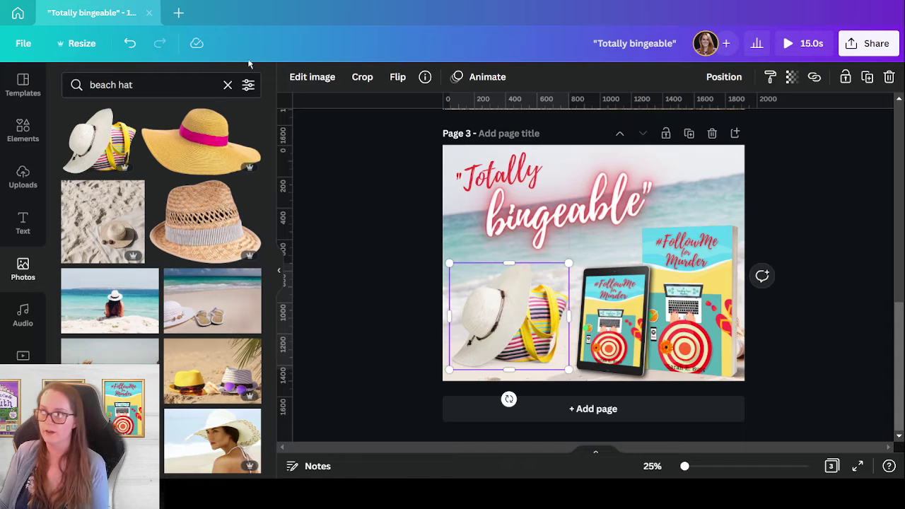
Look through more 'beach hat' photos and delete the hat and striped bag cutout from page 3
click(130, 86)
double_click(129, 93)
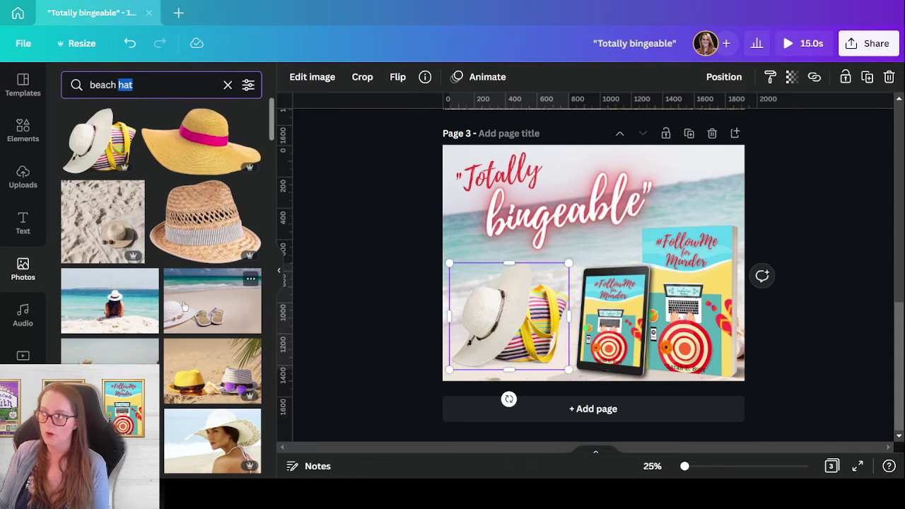
scroll(184, 318, down, 4)
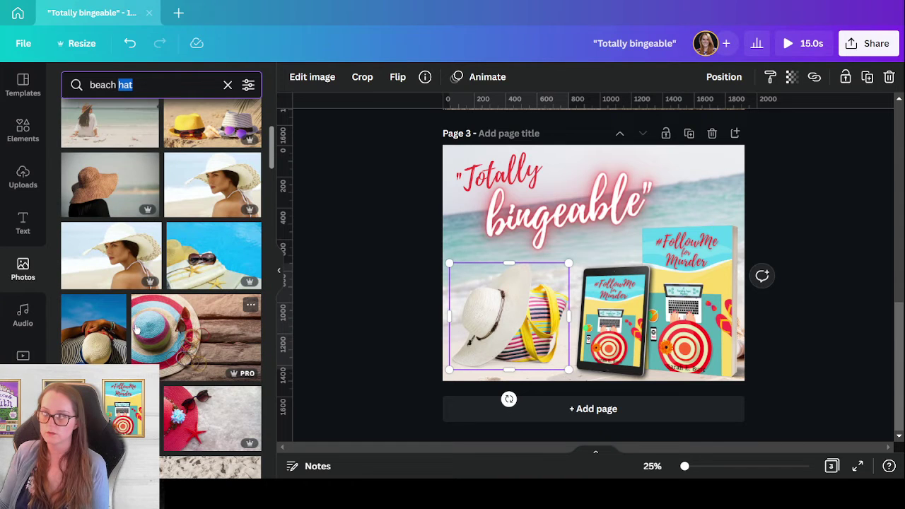
click(509, 333)
key(Delete)
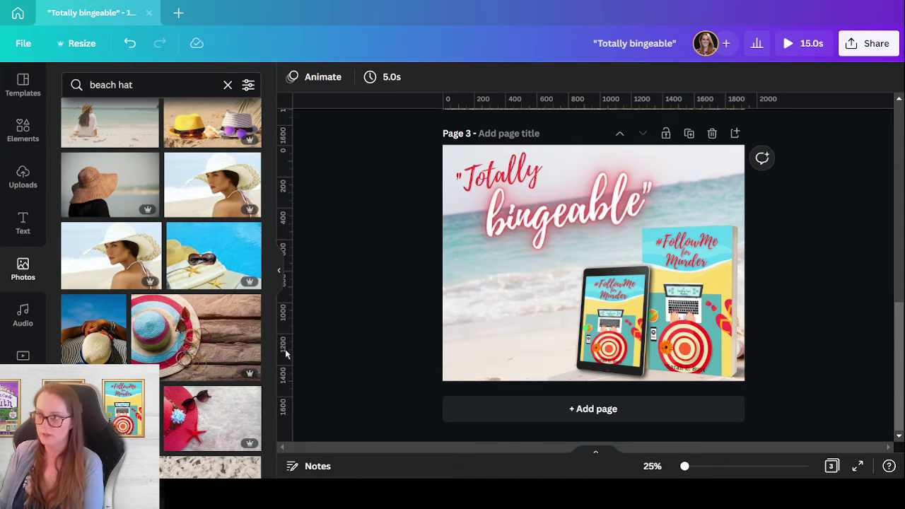
Add the poolside photo of the straw hat, towel, sunglasses and starfish to page 3
click(218, 256)
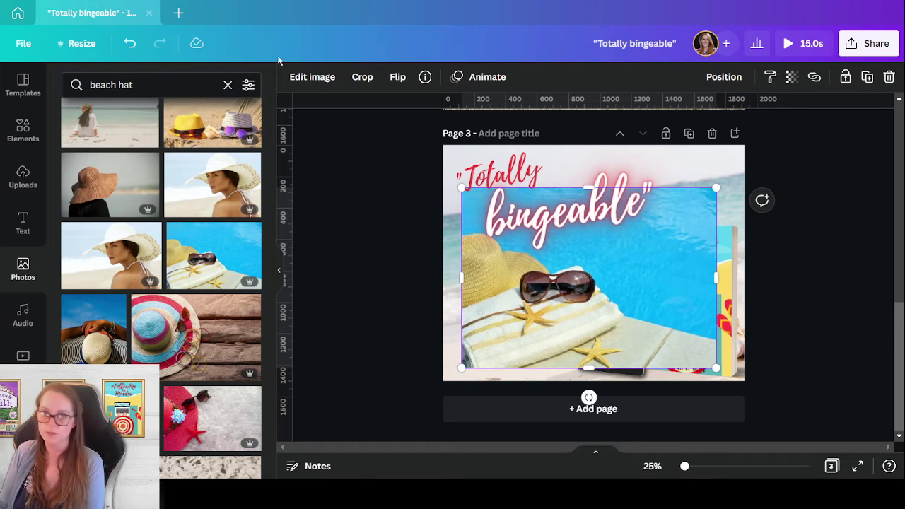
Remove the pool photo's background, and paint the hat, towel and starfish back in with a size 66 Restore brush
click(309, 83)
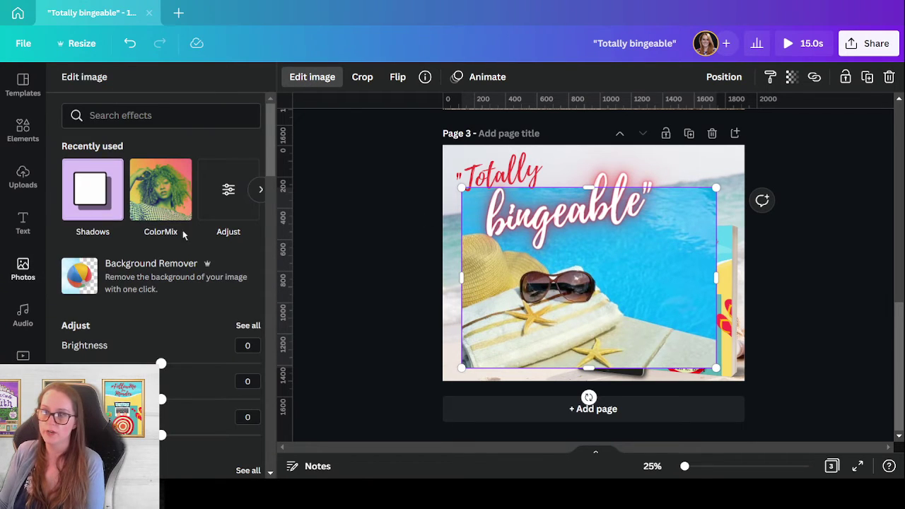
click(145, 291)
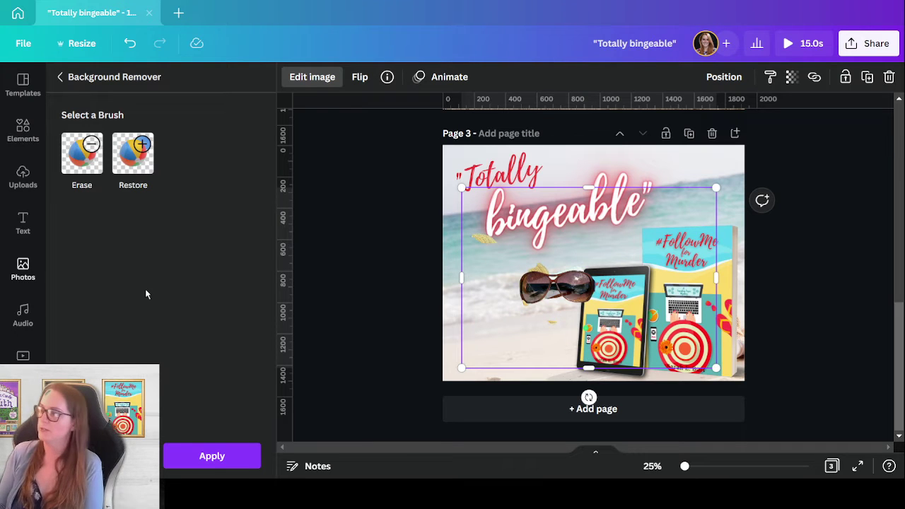
click(132, 168)
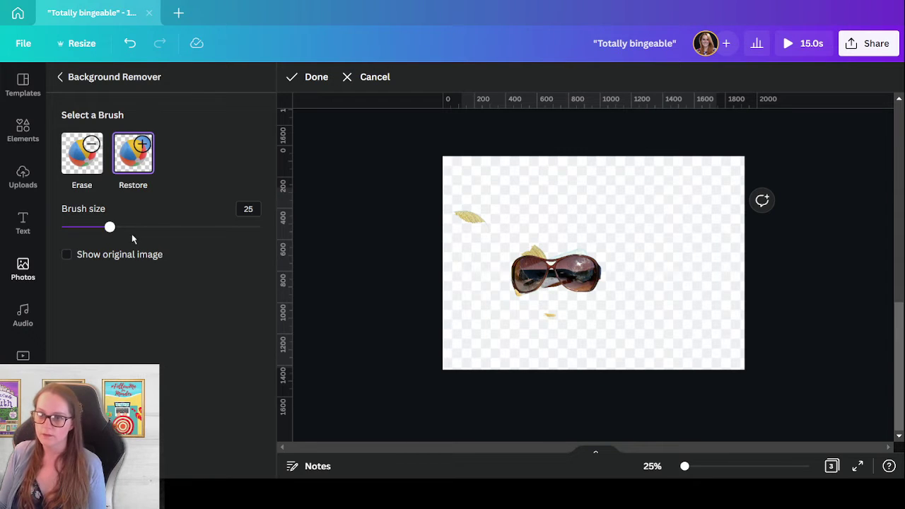
drag(110, 226, 193, 228)
mouse_move(468, 285)
mouse_down()
mouse_move(512, 285)
mouse_move(521, 280)
mouse_move(492, 264)
mouse_move(519, 260)
mouse_move(450, 226)
mouse_move(434, 240)
mouse_move(457, 259)
mouse_move(454, 291)
mouse_move(467, 305)
mouse_move(503, 289)
mouse_move(465, 310)
mouse_move(455, 335)
mouse_move(514, 306)
mouse_move(534, 311)
mouse_move(504, 317)
mouse_move(527, 314)
mouse_move(536, 293)
mouse_move(589, 295)
mouse_move(594, 280)
mouse_move(573, 267)
mouse_move(479, 249)
mouse_move(514, 256)
mouse_up()
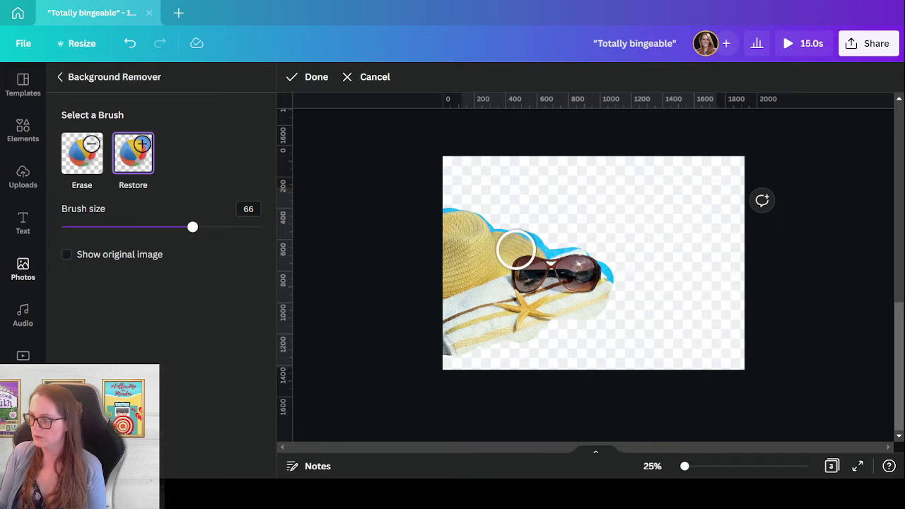
mouse_move(476, 351)
mouse_down()
mouse_move(548, 344)
mouse_move(601, 319)
mouse_move(605, 300)
mouse_move(615, 308)
mouse_move(587, 337)
mouse_move(484, 357)
mouse_up()
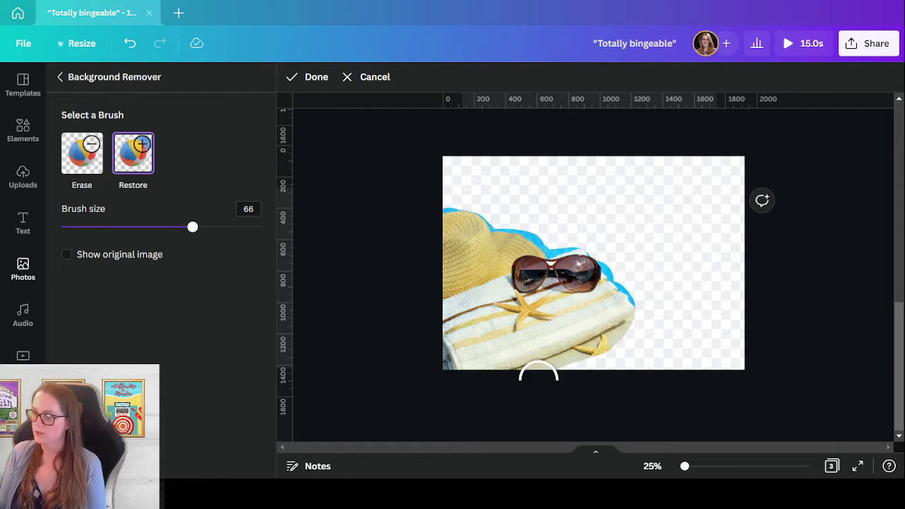
Erase the leftover background and corner starfish along the towel's right and lower edges using a size 27 Erase brush
click(75, 164)
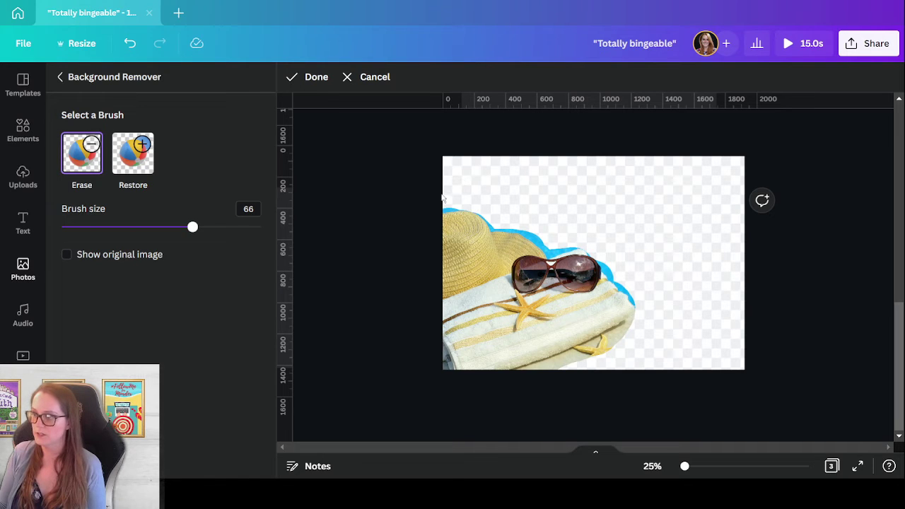
drag(192, 230, 114, 226)
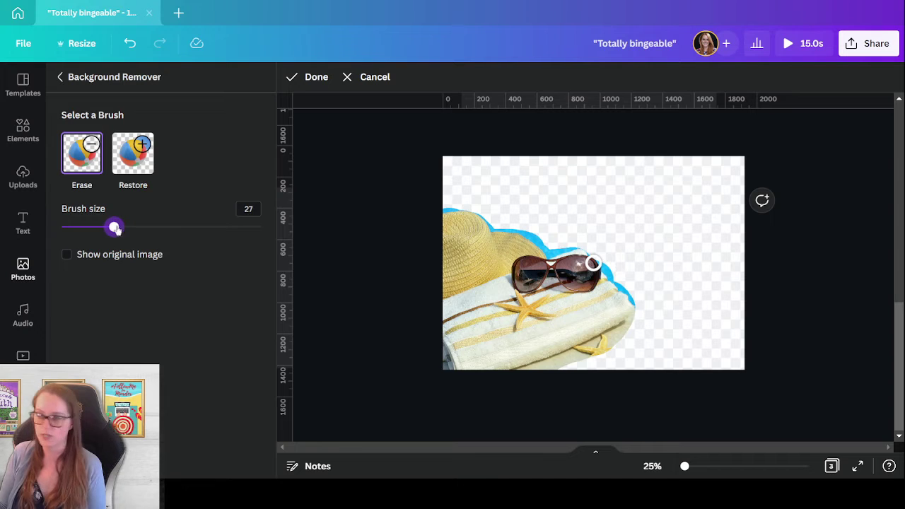
drag(686, 466, 698, 467)
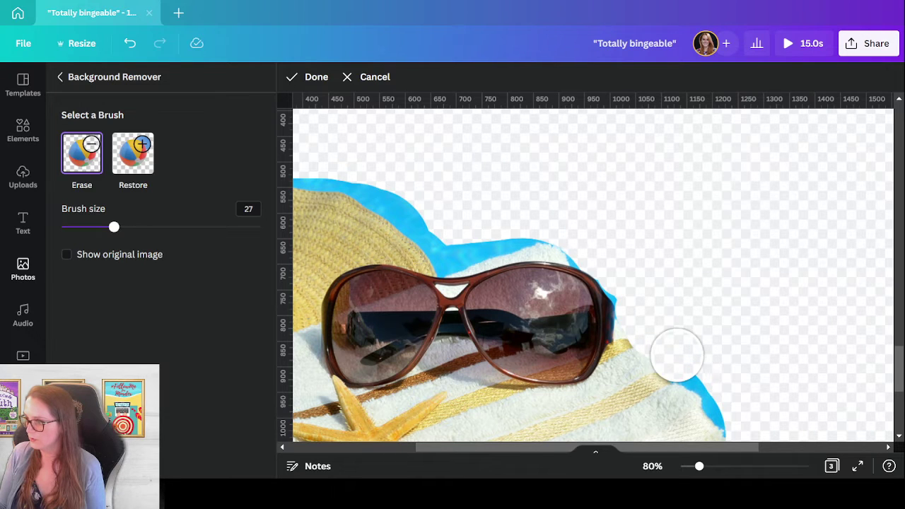
mouse_move(686, 365)
mouse_down()
mouse_move(732, 404)
mouse_move(747, 404)
mouse_up()
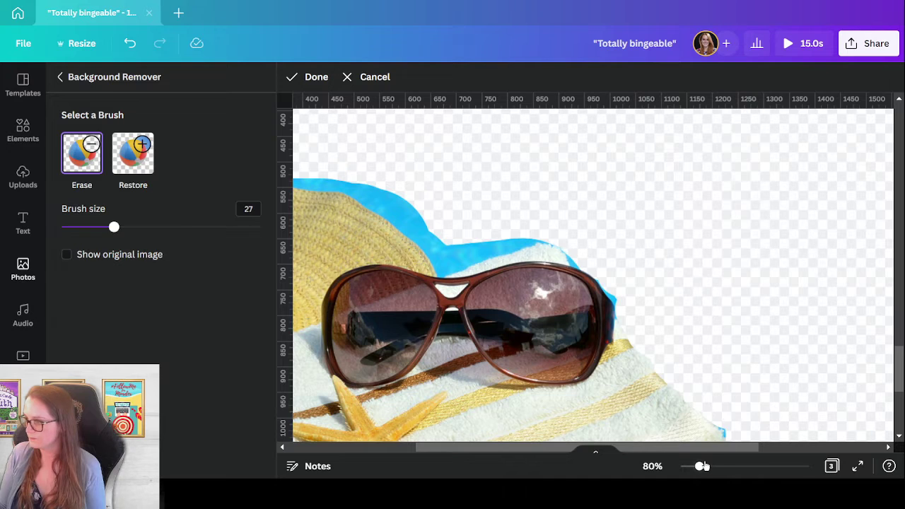
scroll(703, 347, down, 4)
drag(736, 157, 746, 172)
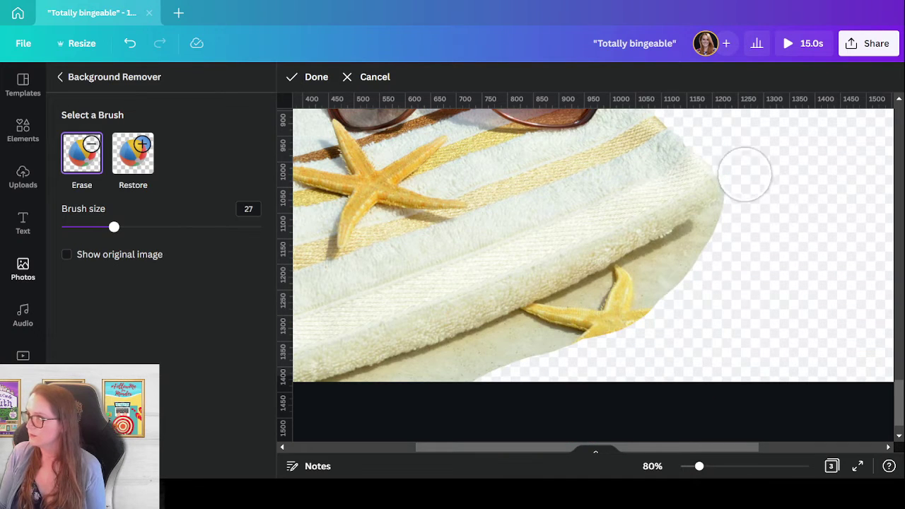
mouse_move(747, 204)
mouse_down()
mouse_move(724, 236)
mouse_move(618, 299)
mouse_move(586, 333)
mouse_move(621, 329)
mouse_move(645, 315)
mouse_move(538, 331)
mouse_move(488, 358)
mouse_move(331, 409)
mouse_up()
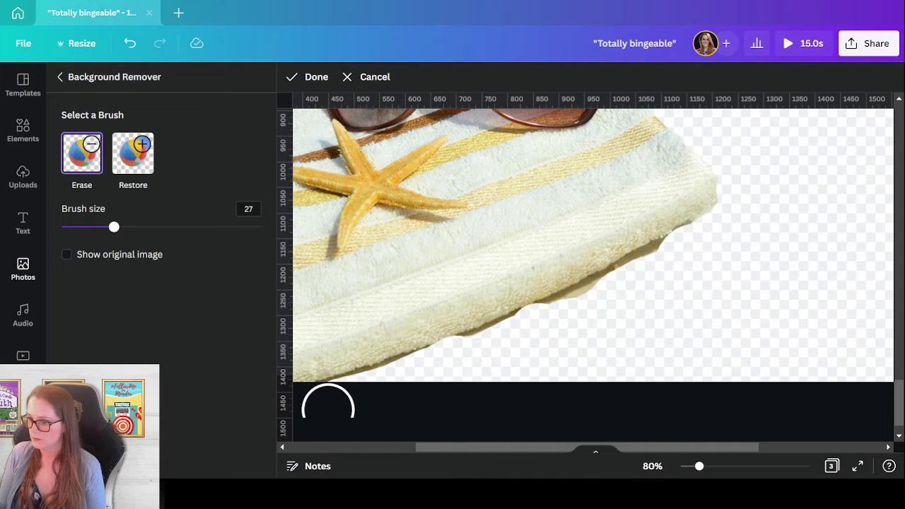
drag(586, 448, 404, 449)
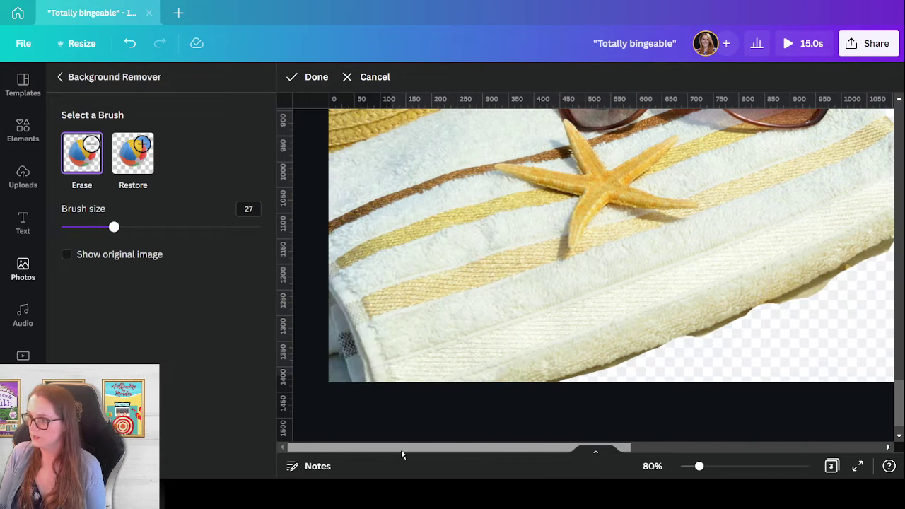
scroll(536, 342, up, 5)
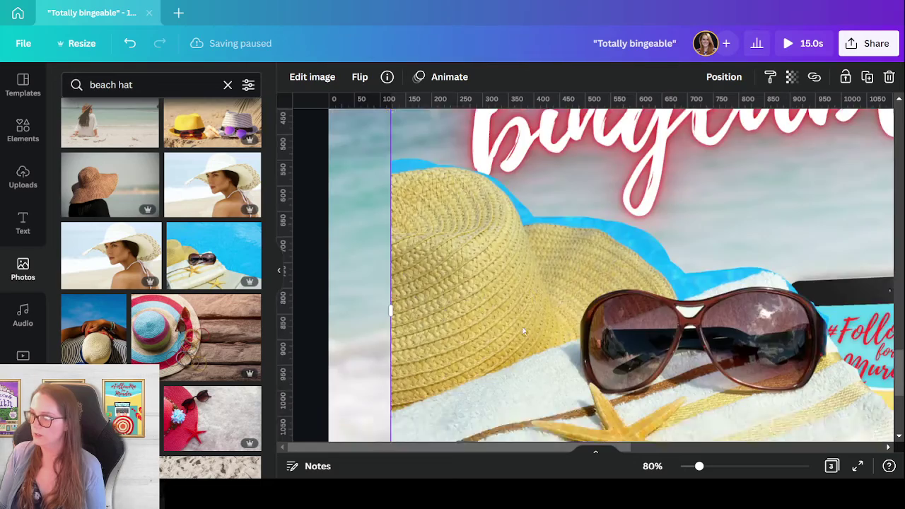
scroll(530, 318, down, 10)
scroll(535, 403, up, 4)
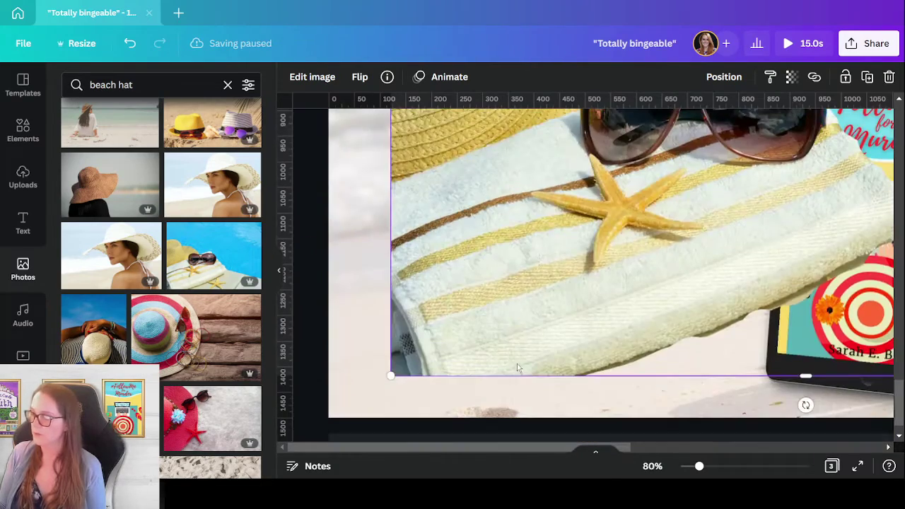
scroll(542, 258, up, 4)
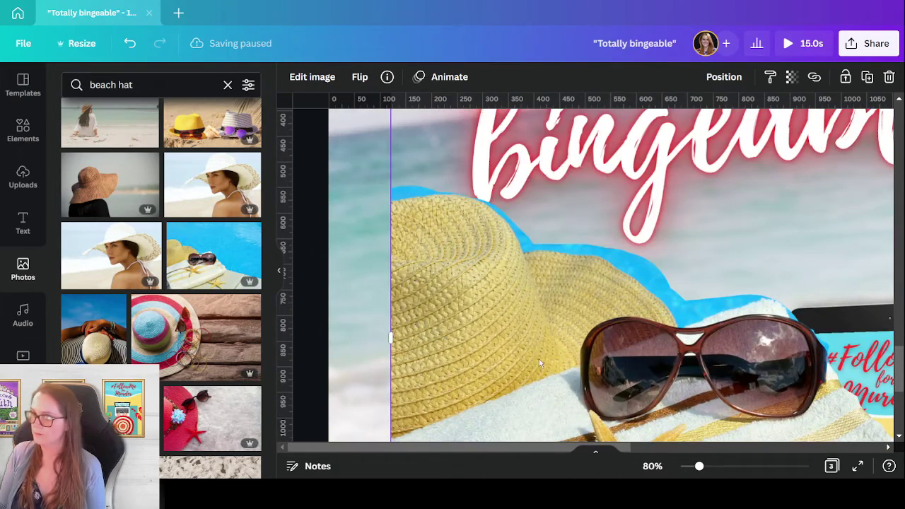
drag(700, 468, 705, 471)
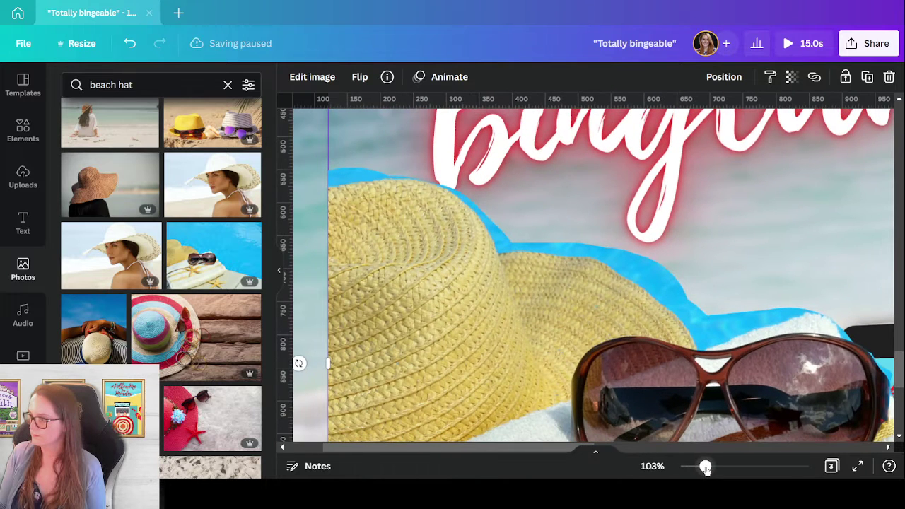
click(831, 467)
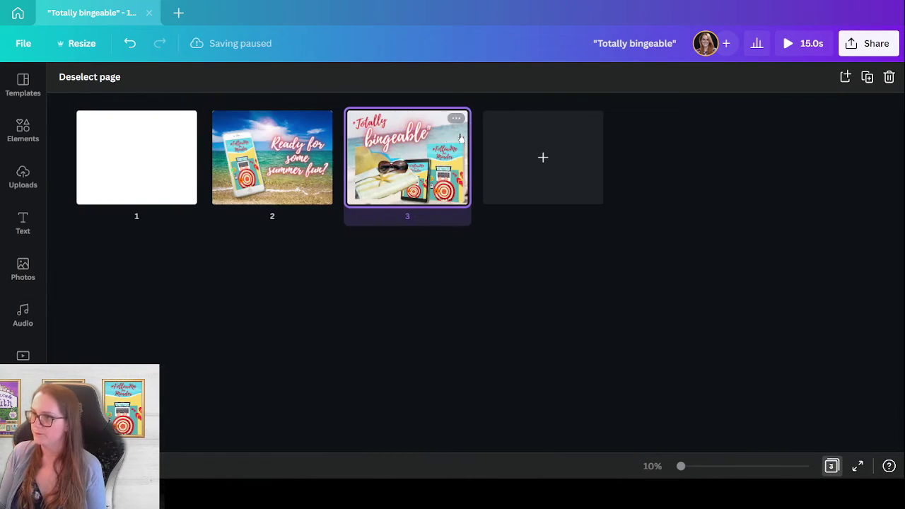
double_click(417, 193)
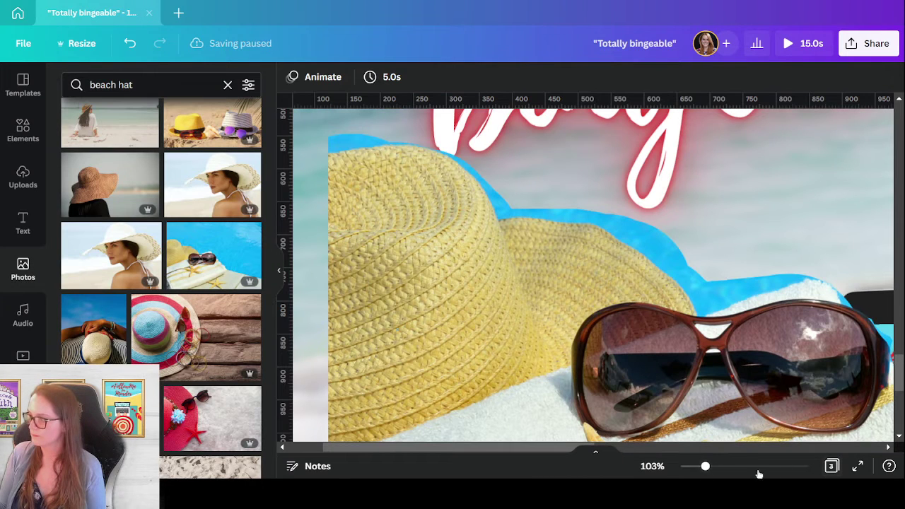
Reopen the Background Remover for the hat and towel image and crop its empty right side to just past the towel
click(654, 466)
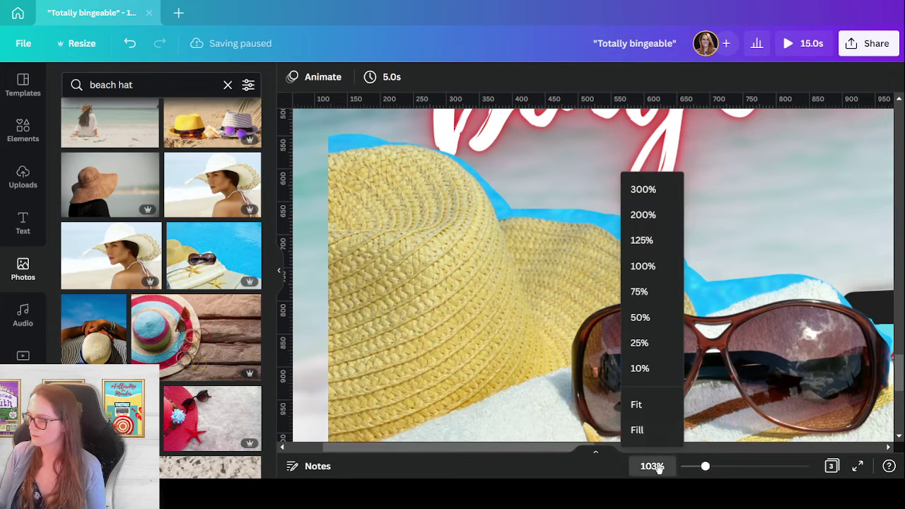
click(636, 404)
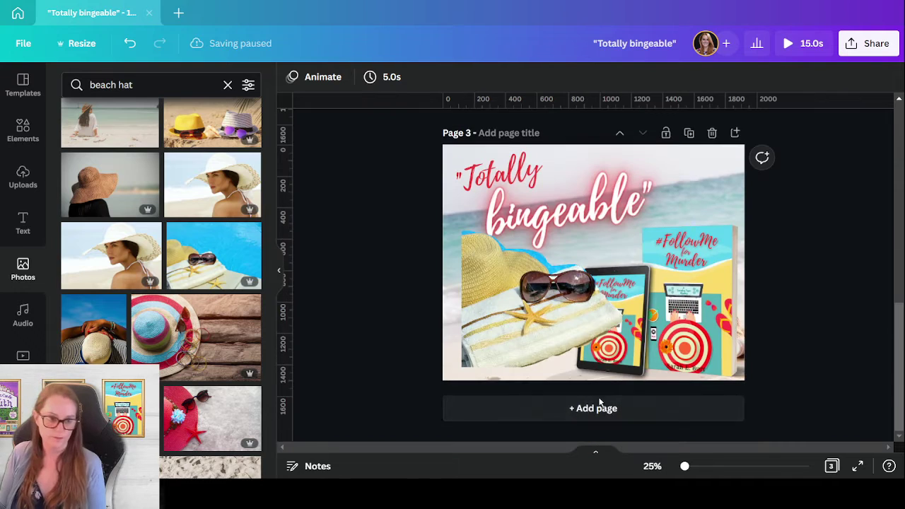
click(514, 309)
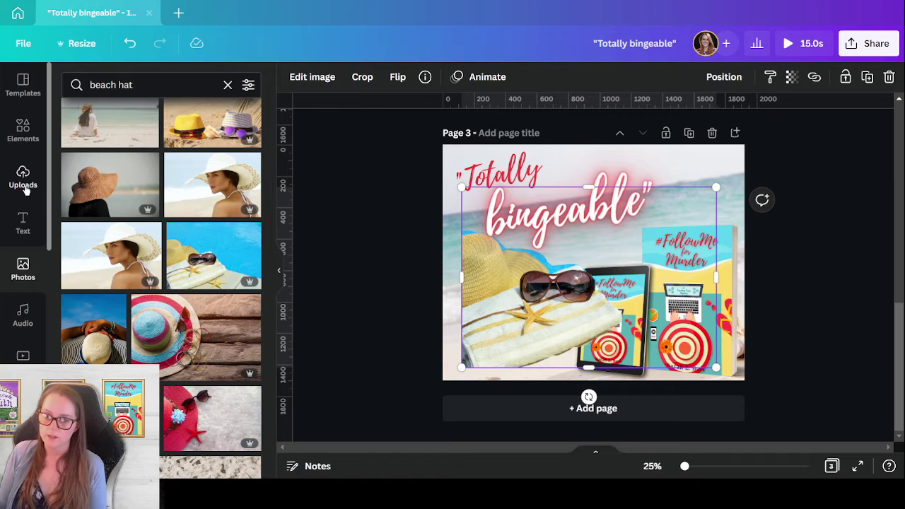
click(311, 76)
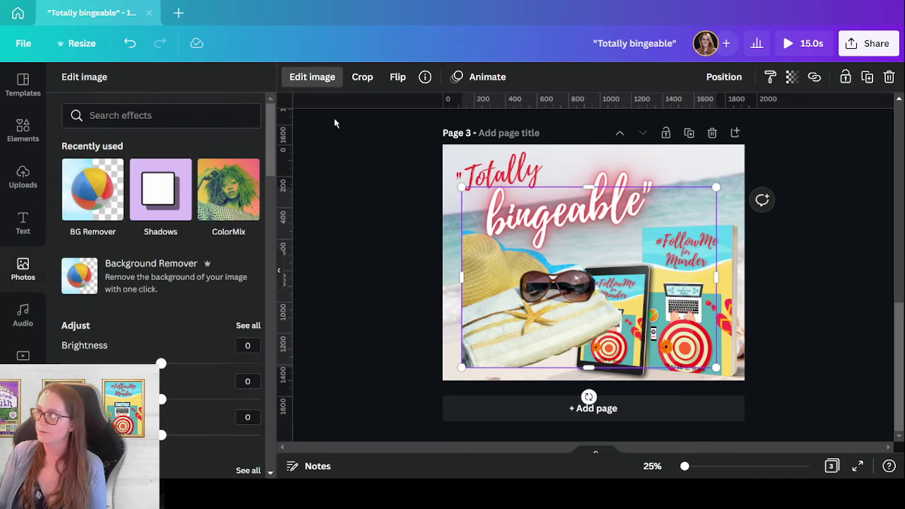
click(93, 188)
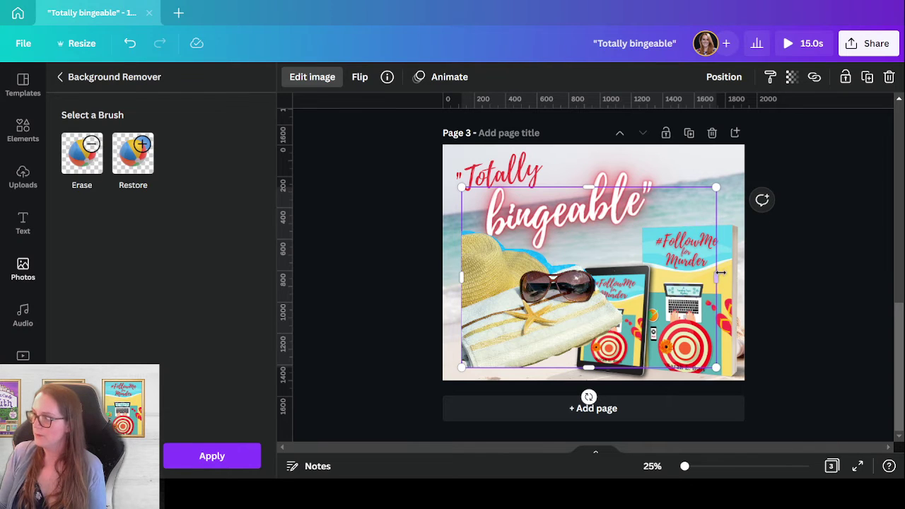
drag(718, 277, 634, 278)
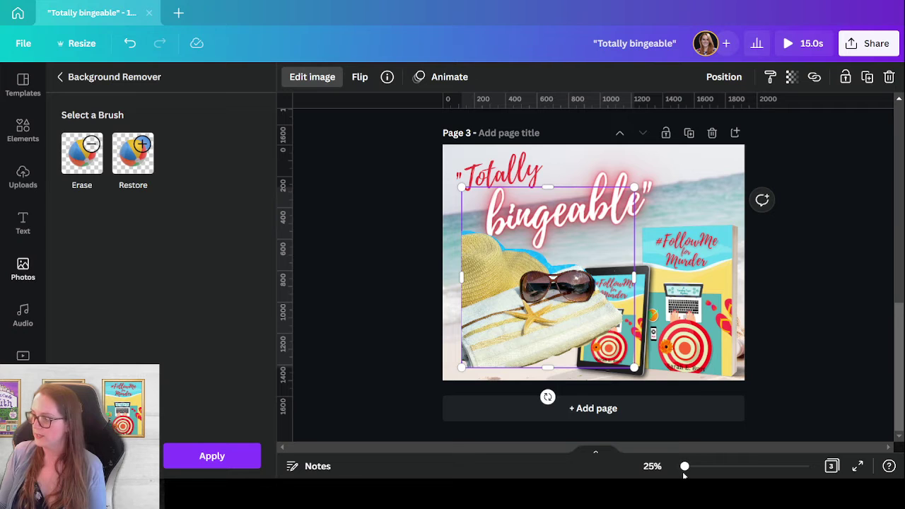
Erase the blue fringe along the top of the hat, its brim and the towel with a size 25 brush
drag(685, 466, 695, 468)
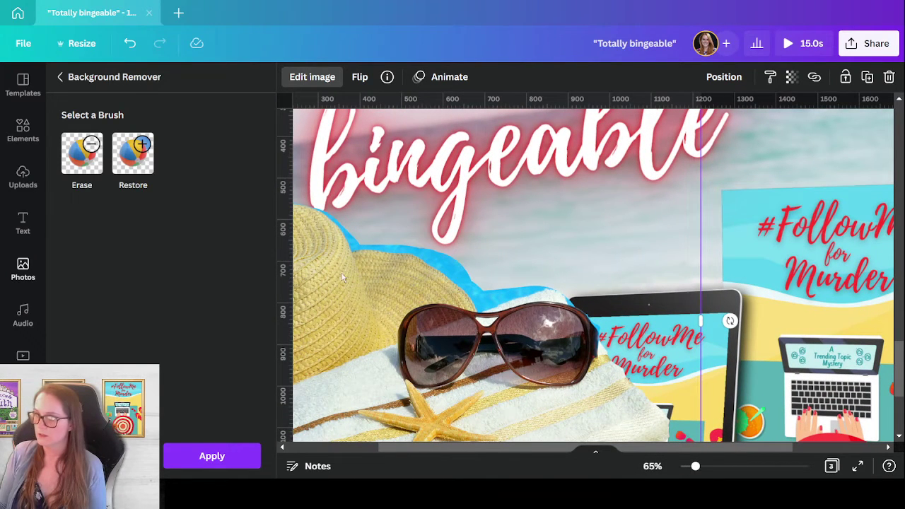
mouse_move(456, 445)
mouse_down()
mouse_move(415, 438)
mouse_move(468, 440)
mouse_move(354, 440)
mouse_move(522, 440)
mouse_up()
click(82, 153)
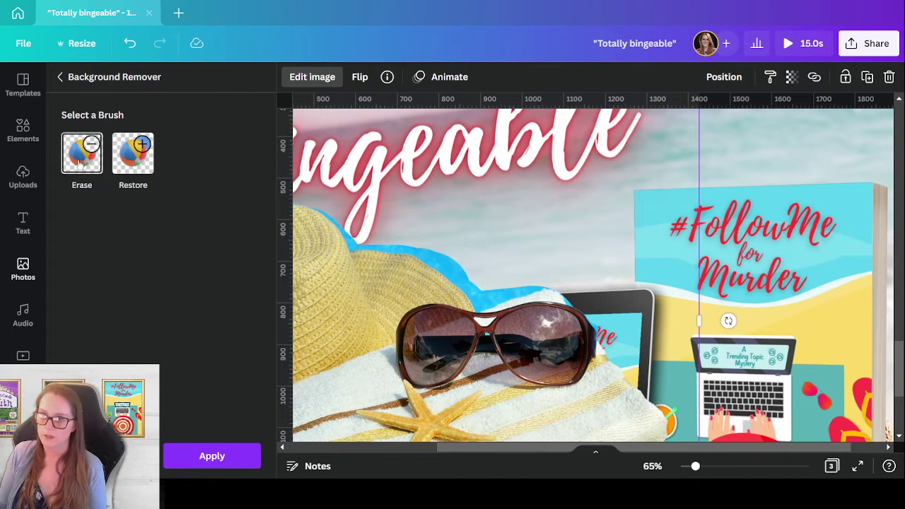
drag(552, 450, 394, 451)
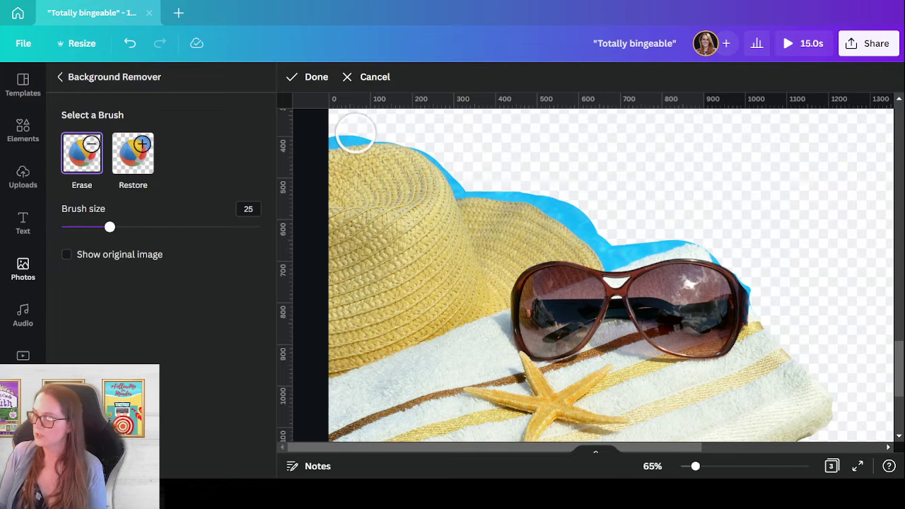
mouse_move(338, 137)
mouse_down()
mouse_move(386, 127)
mouse_move(434, 135)
mouse_move(426, 134)
mouse_move(454, 152)
mouse_move(458, 177)
mouse_move(481, 181)
mouse_up()
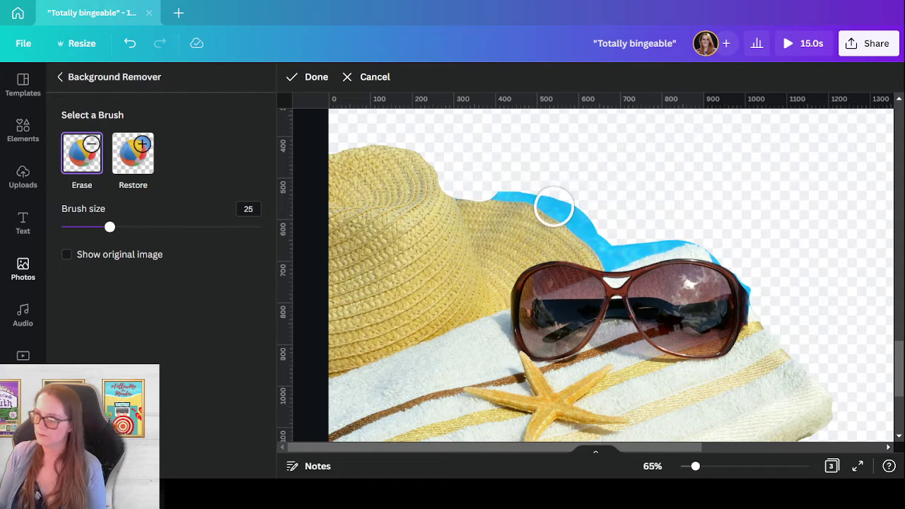
mouse_move(502, 183)
mouse_down()
mouse_move(558, 198)
mouse_move(607, 246)
mouse_move(689, 227)
mouse_up()
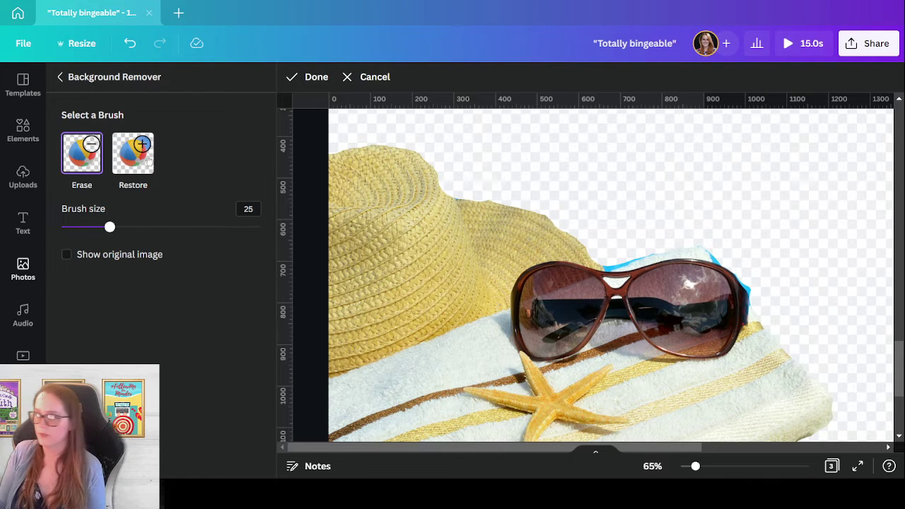
Erase the remaining blue slivers around the sunglasses, towel edge and hat brim with the Erase brush at size 12
drag(112, 228, 84, 227)
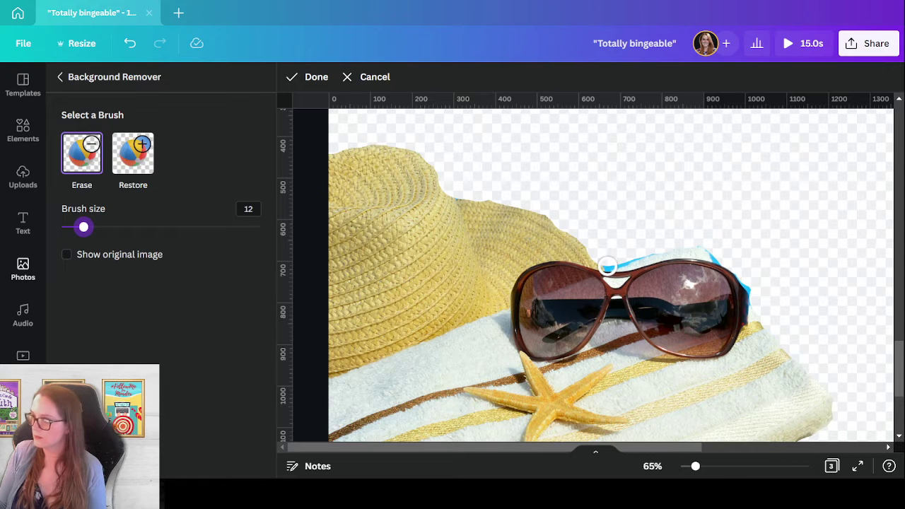
drag(696, 467, 711, 466)
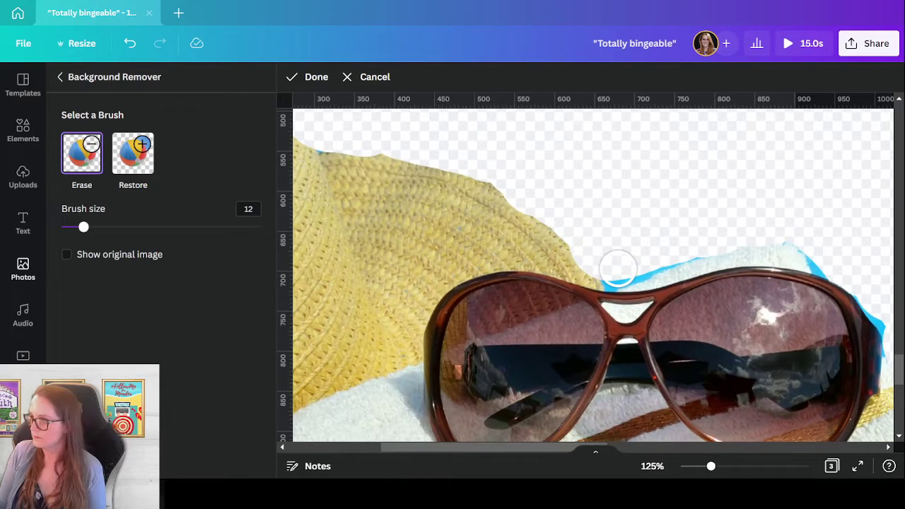
mouse_move(612, 271)
mouse_down()
mouse_move(730, 233)
mouse_move(798, 225)
mouse_up()
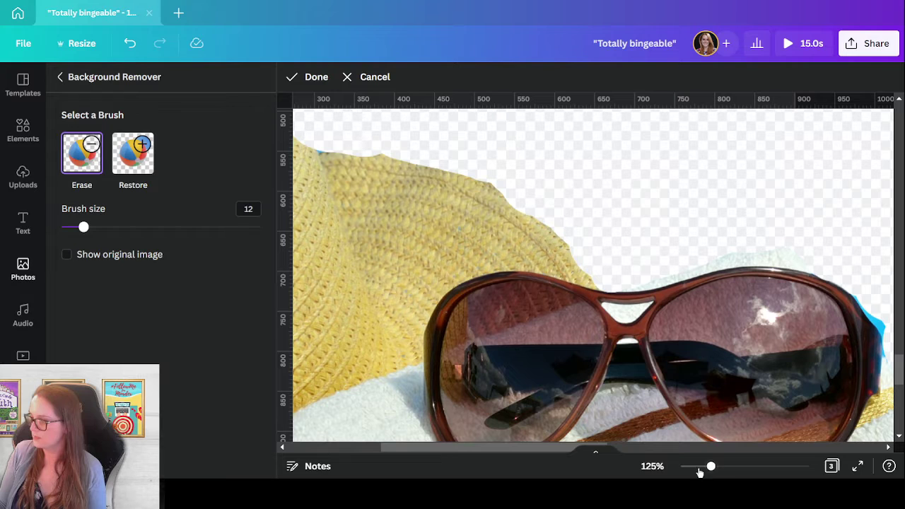
drag(524, 449, 603, 449)
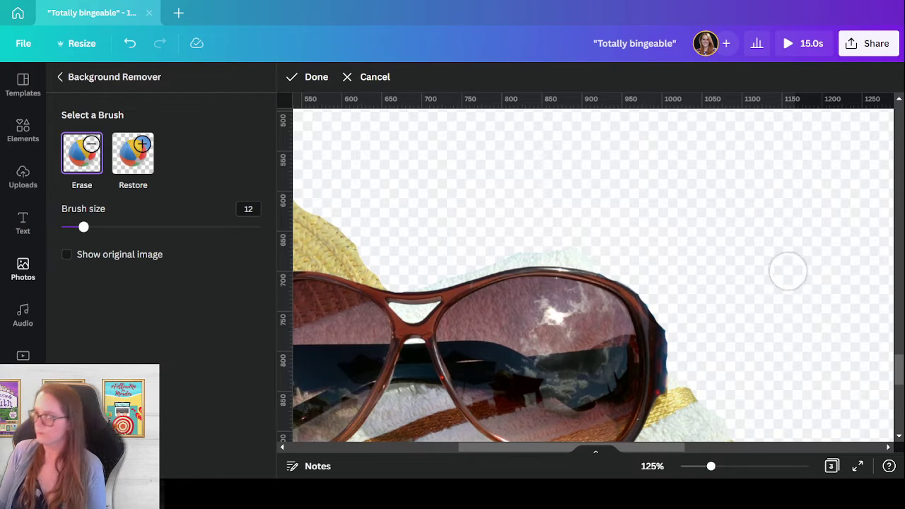
drag(546, 454, 426, 456)
mouse_move(445, 147)
mouse_down()
mouse_move(438, 141)
mouse_move(495, 155)
mouse_move(448, 148)
mouse_move(486, 147)
mouse_up()
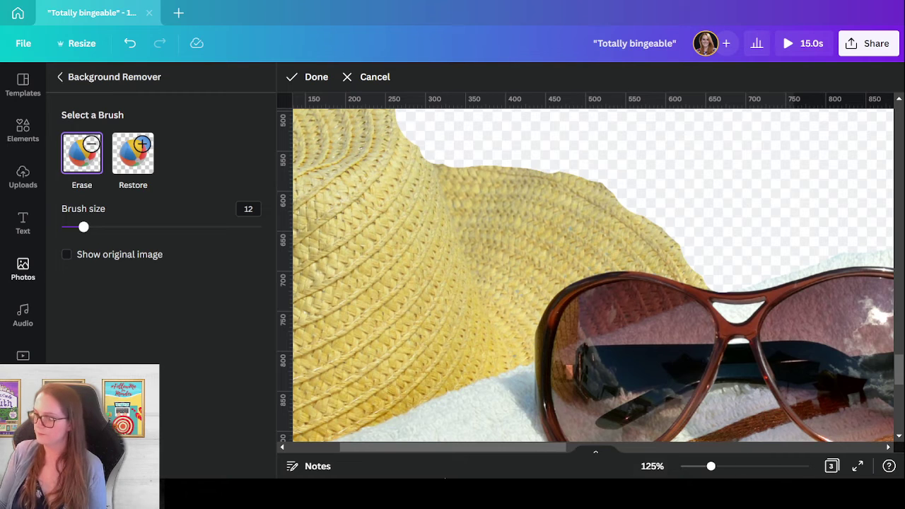
drag(711, 467, 687, 466)
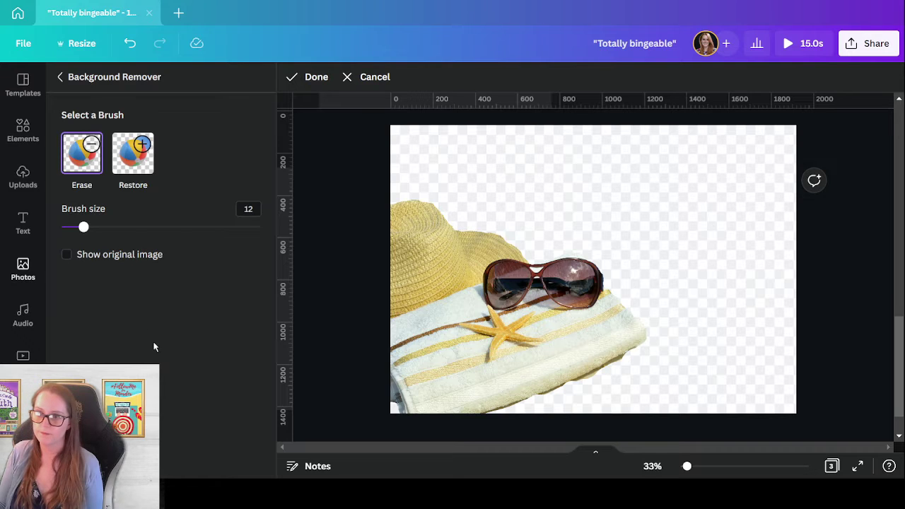
Accept the background erasing, then move the hat and towel cutout to the canvas's lower-left corner and shrink it beside the tablet
click(306, 77)
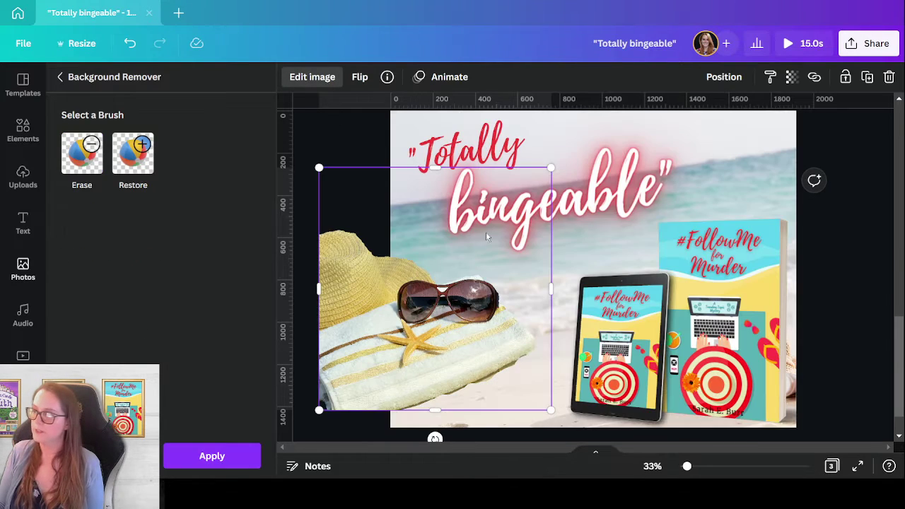
drag(359, 361, 430, 376)
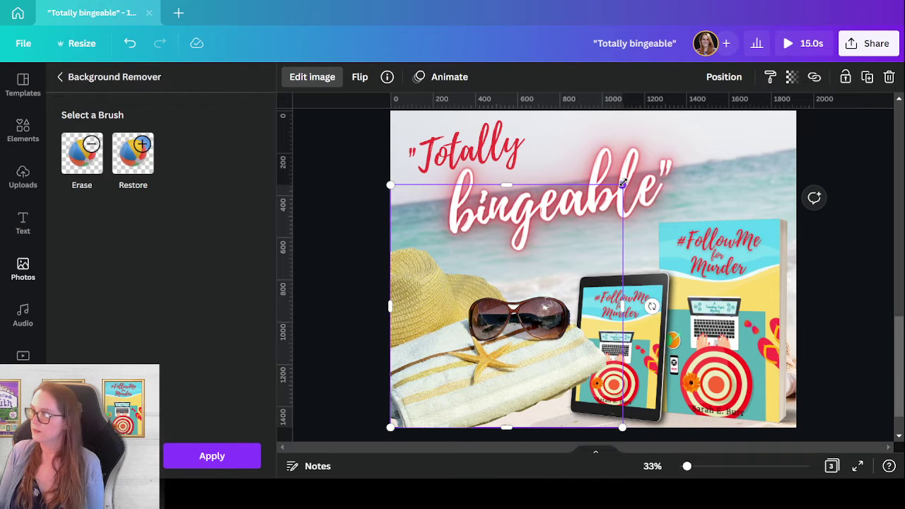
drag(622, 184, 561, 249)
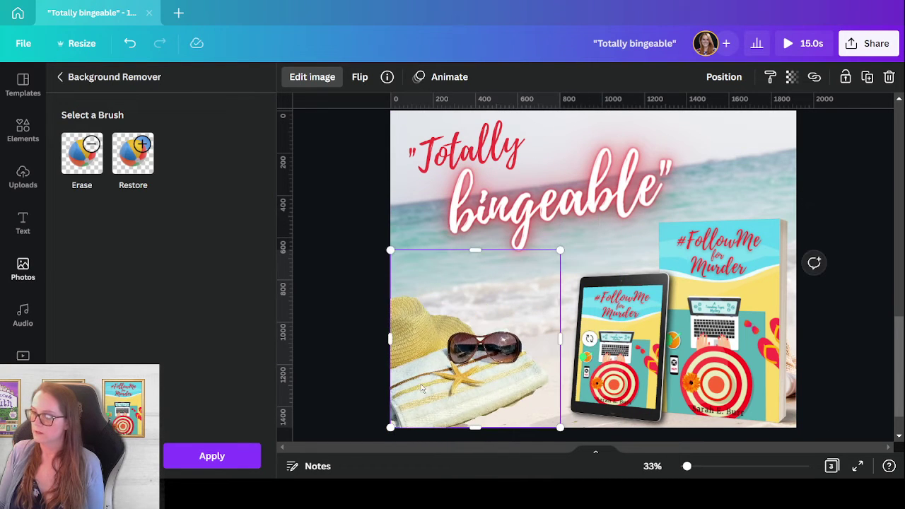
mouse_move(419, 396)
mouse_down()
mouse_move(411, 393)
mouse_move(428, 393)
mouse_move(414, 394)
mouse_up()
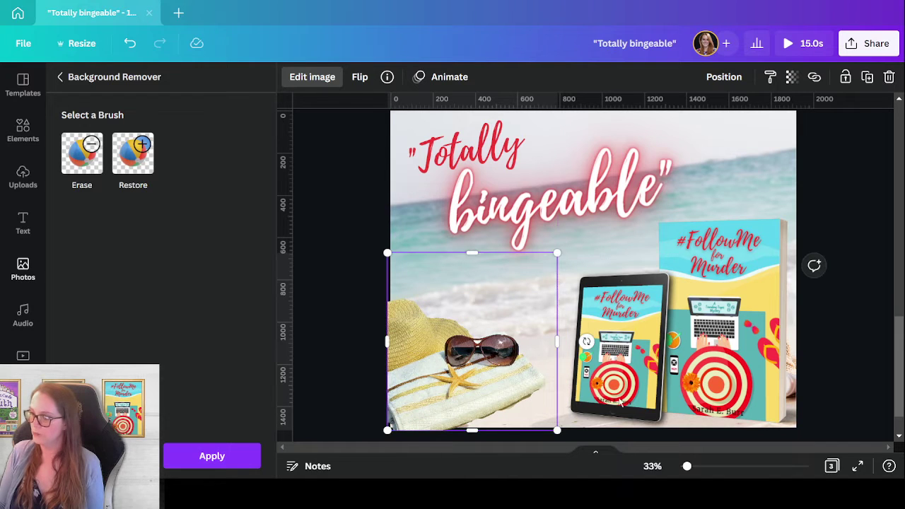
click(862, 377)
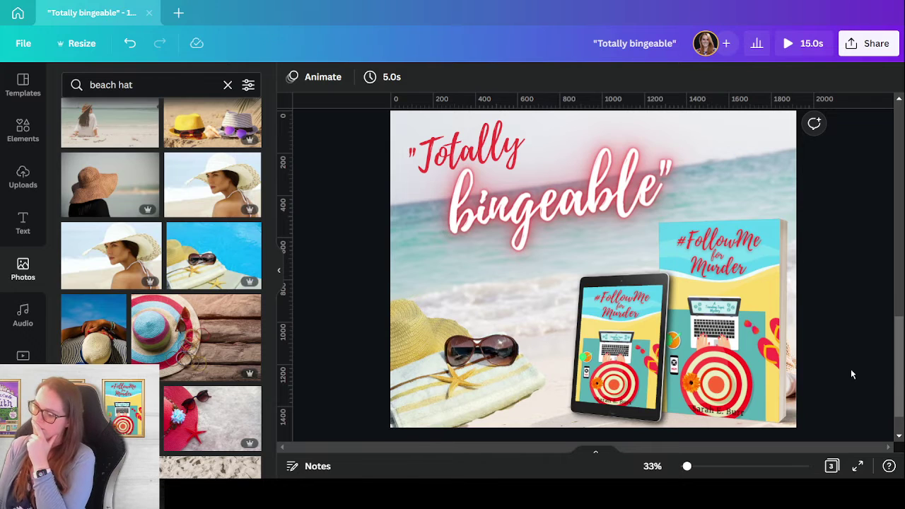
Enlarge the hat and towel cutout slightly so its frame reaches the tablet and runs past the canvas's lower edge
click(407, 364)
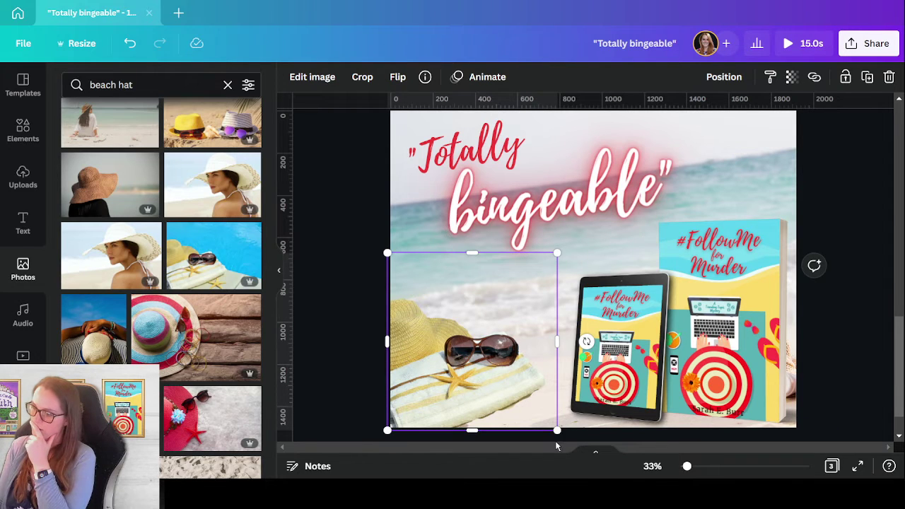
drag(555, 430, 577, 439)
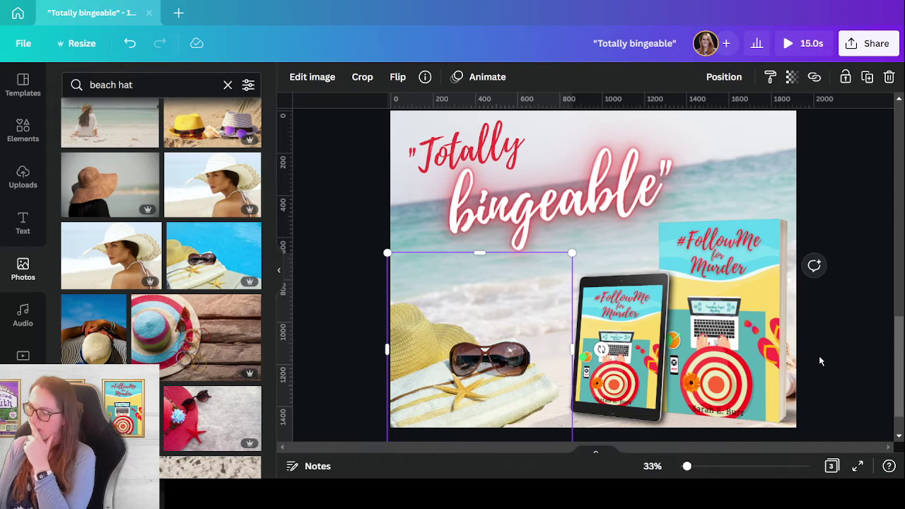
click(865, 351)
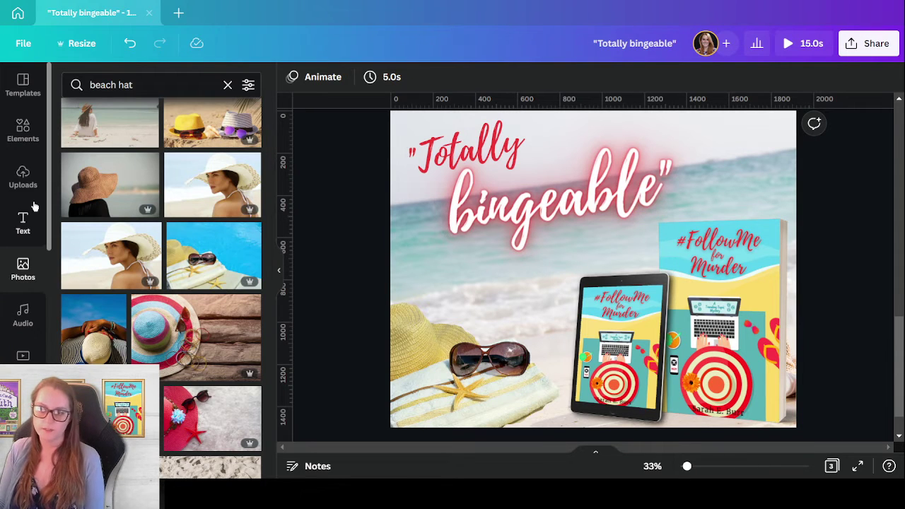
Search the elements for "iphone" photos and insert the tilted white iPhone with the blank black screen
click(24, 131)
click(188, 82)
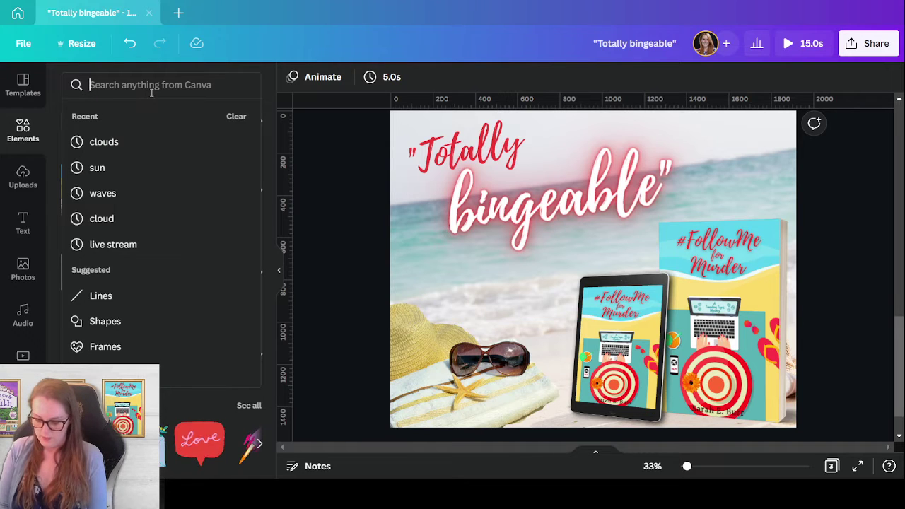
text(iphone)
key(Return)
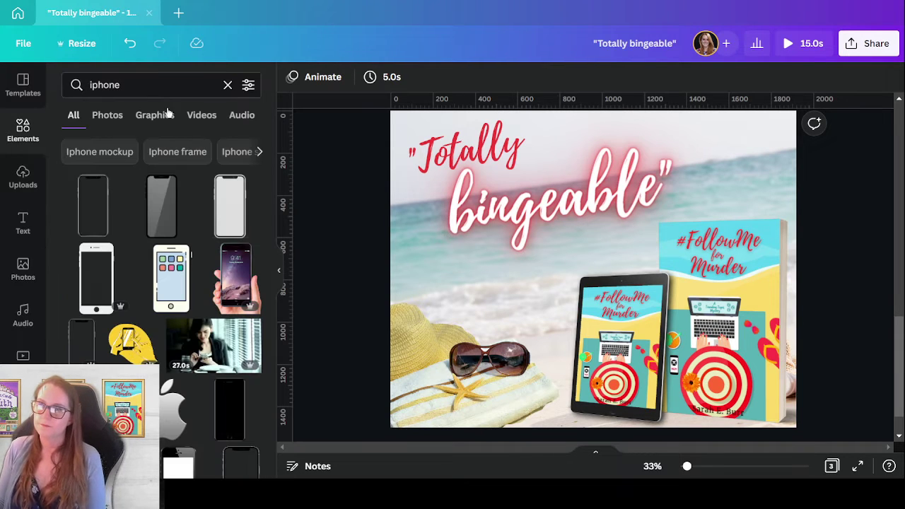
click(153, 115)
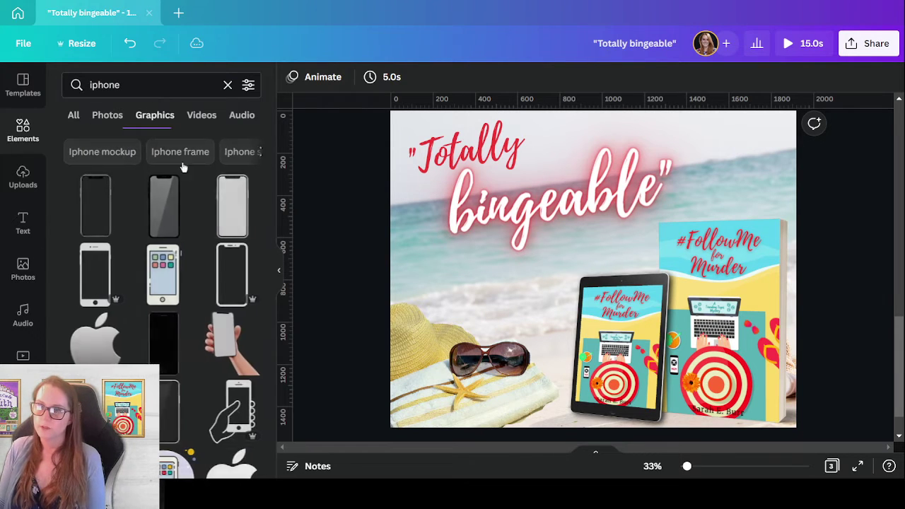
click(119, 115)
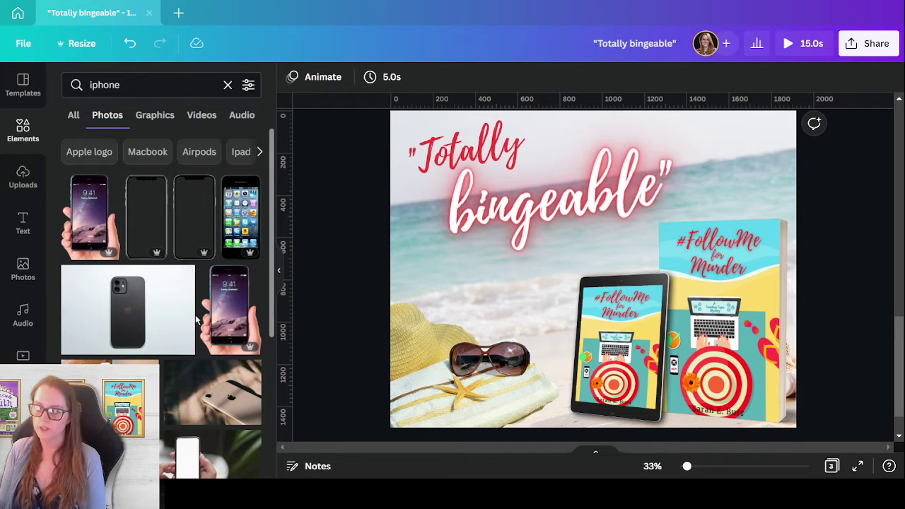
scroll(180, 331, down, 3)
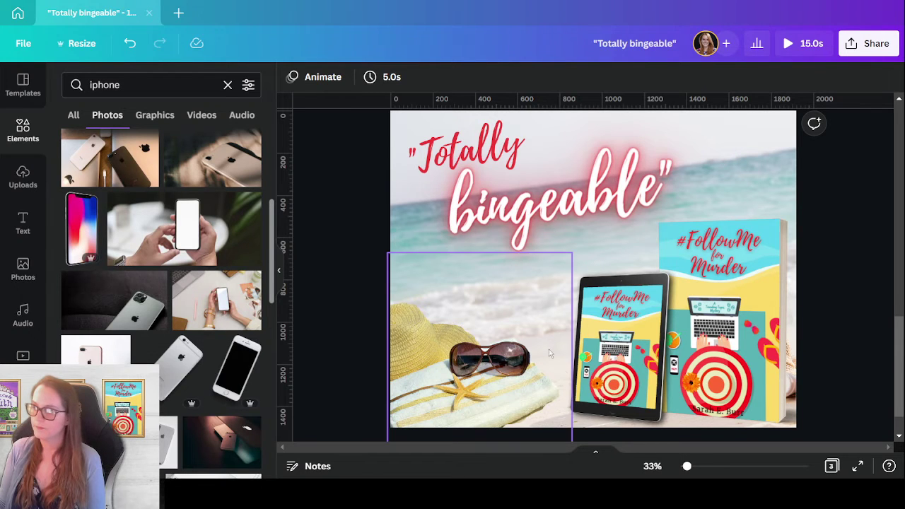
click(240, 361)
Rotate the iPhone to lean to the left, shrink it and place it on the towel in front of the hat
drag(575, 288, 465, 401)
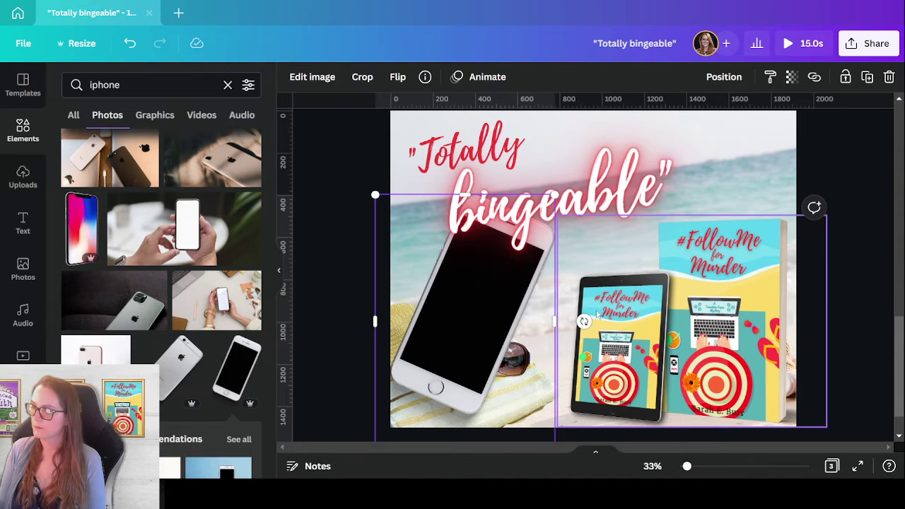
drag(585, 322, 495, 210)
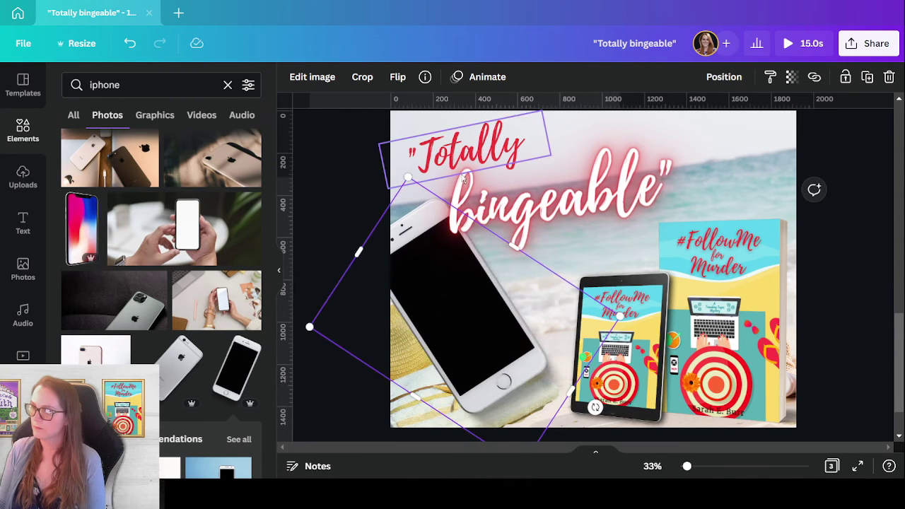
drag(407, 176, 496, 343)
drag(491, 392, 430, 370)
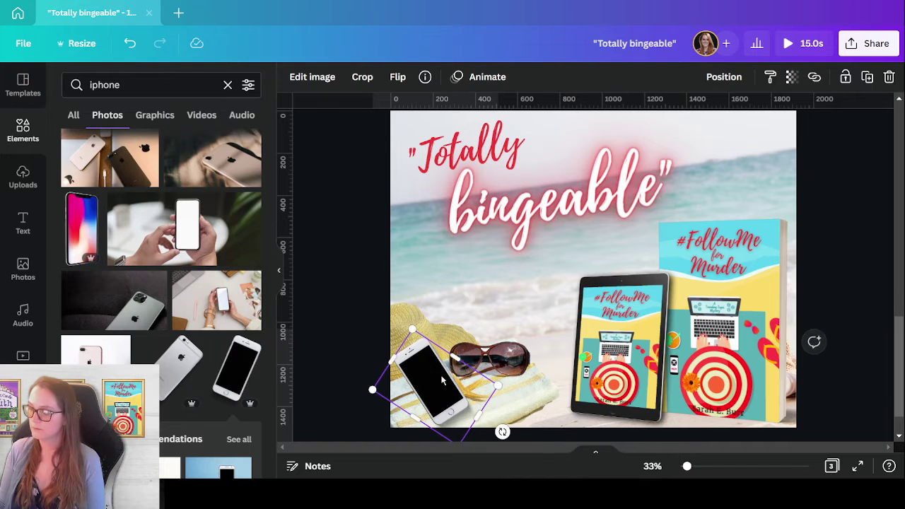
click(834, 424)
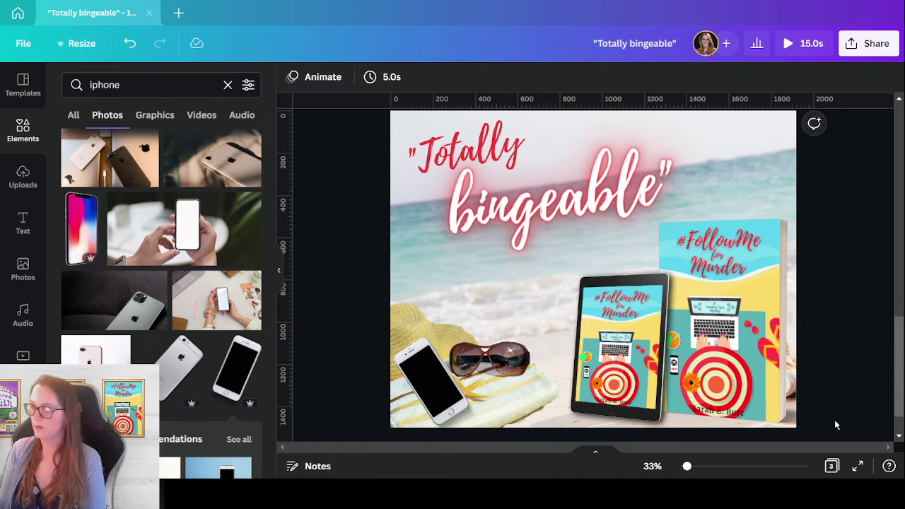
Shrink the iPhone a little more and nudge it left on the towel
click(433, 396)
drag(412, 328, 415, 337)
drag(427, 398, 420, 396)
Lower the iPhone's opacity slightly below 100
click(790, 78)
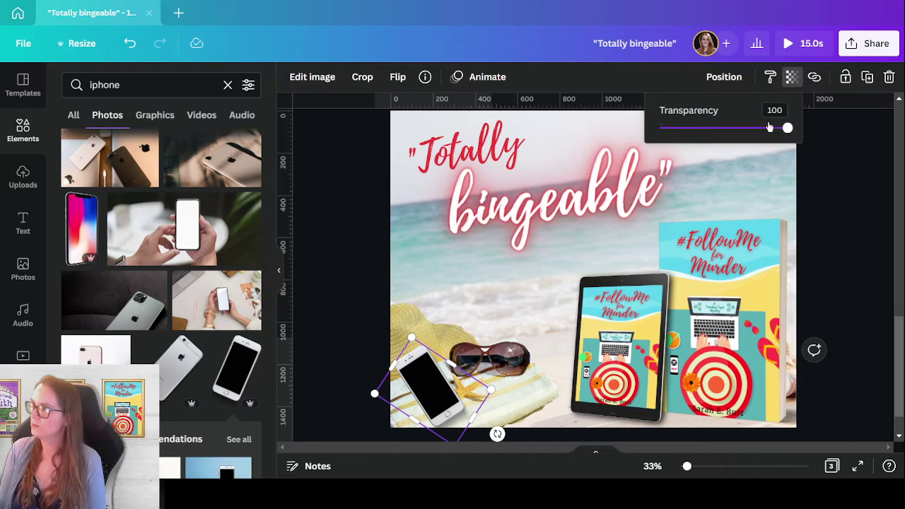
mouse_move(788, 130)
mouse_down()
mouse_move(768, 128)
mouse_move(781, 128)
mouse_up()
click(866, 285)
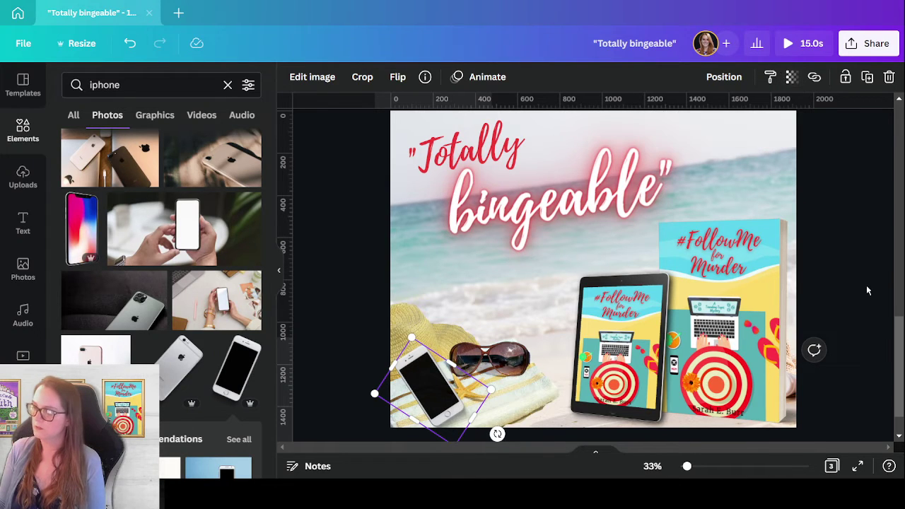
click(871, 301)
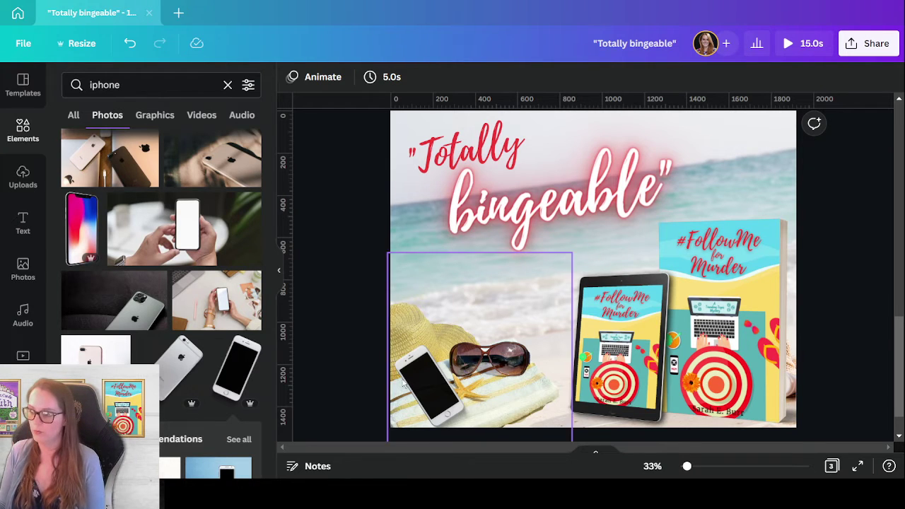
Search the elements for "skull" graphics and insert the solid black skull and crossbones
click(122, 73)
double_click(122, 73)
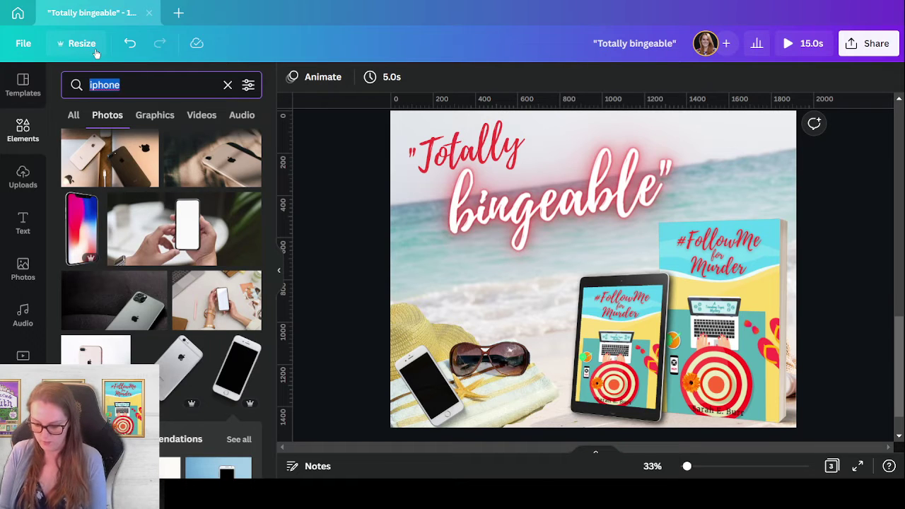
text(skull)
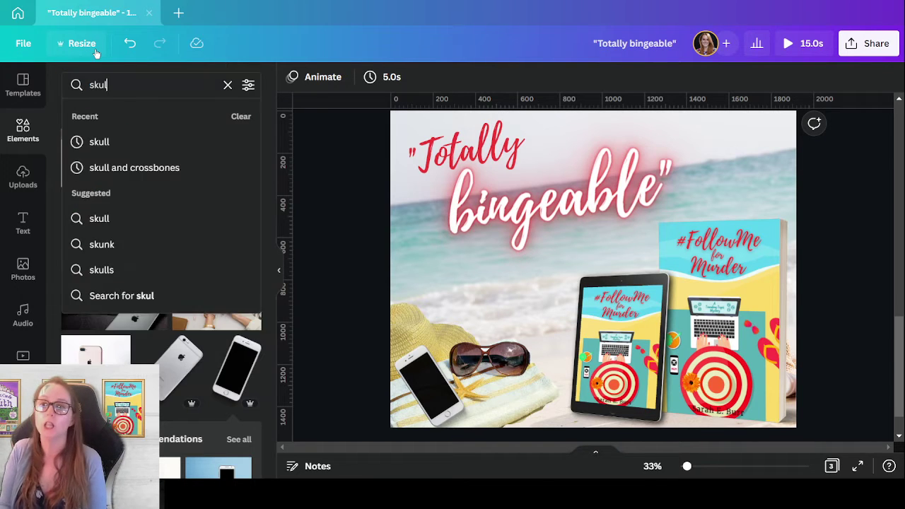
key(Return)
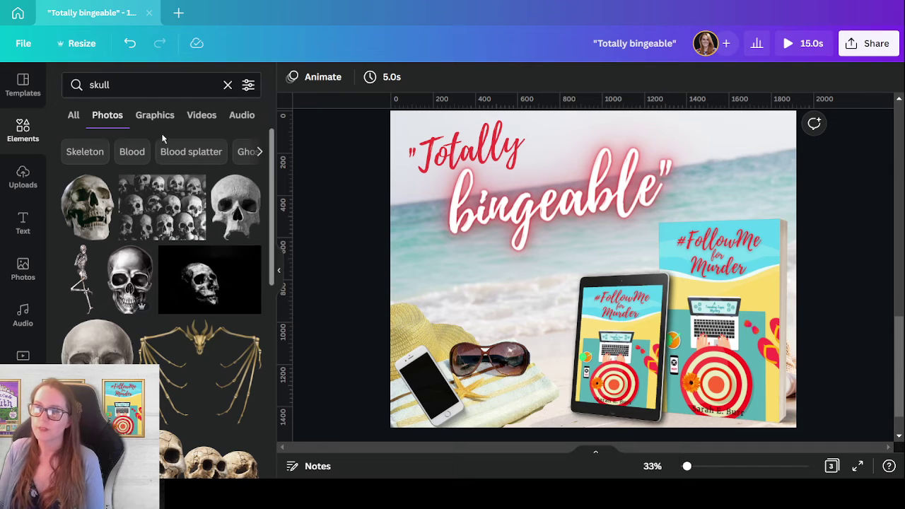
click(144, 121)
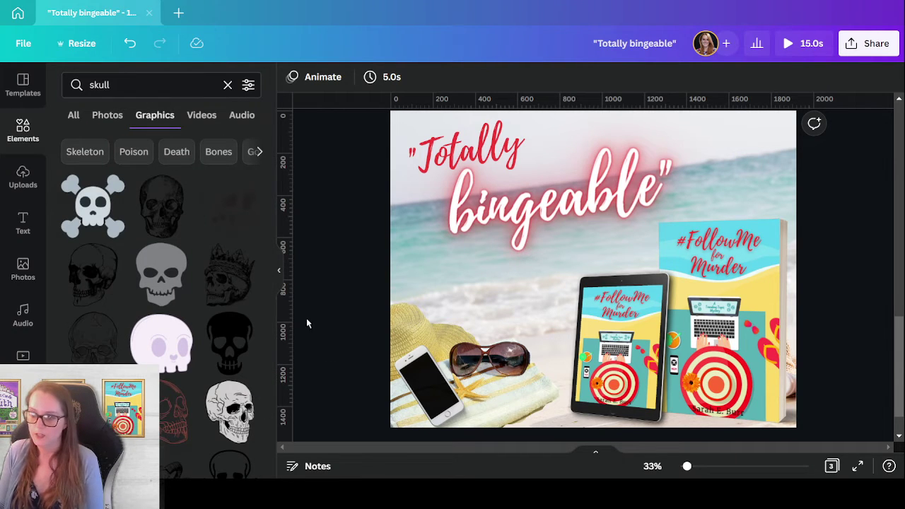
scroll(189, 246, down, 2)
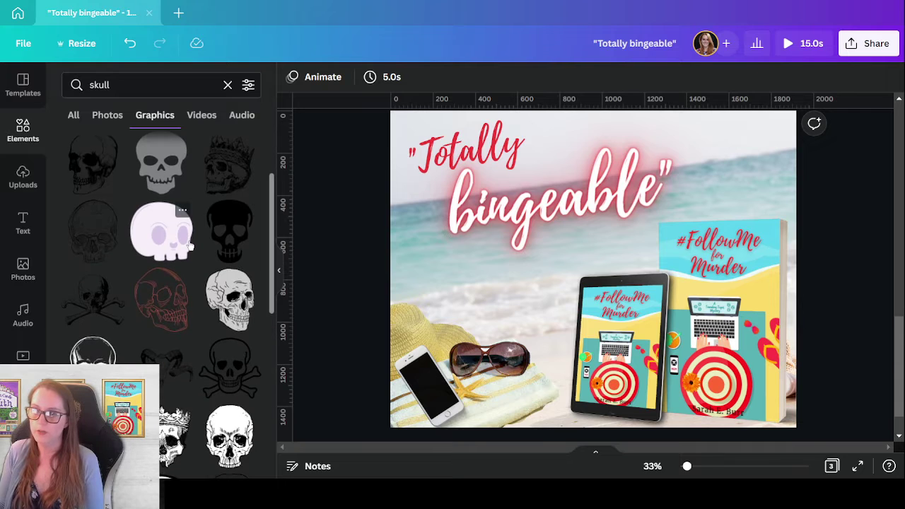
scroll(189, 245, up, 2)
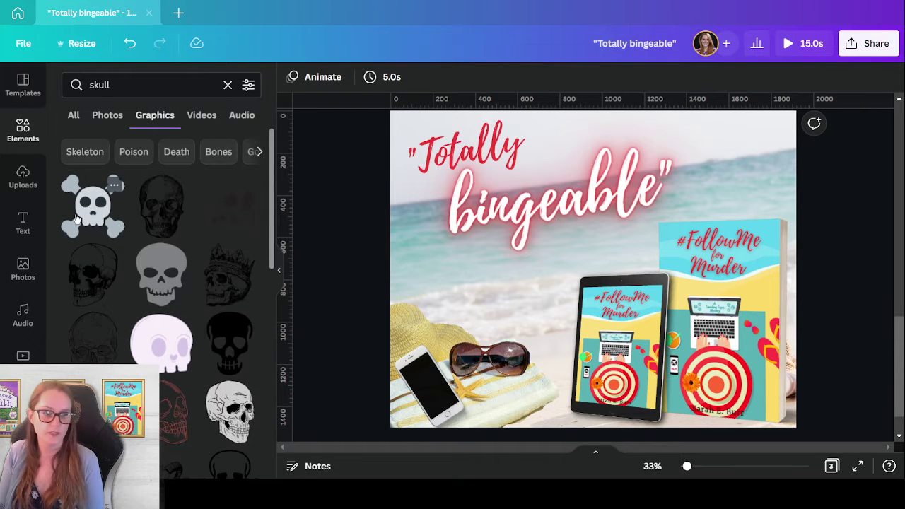
scroll(202, 263, down, 4)
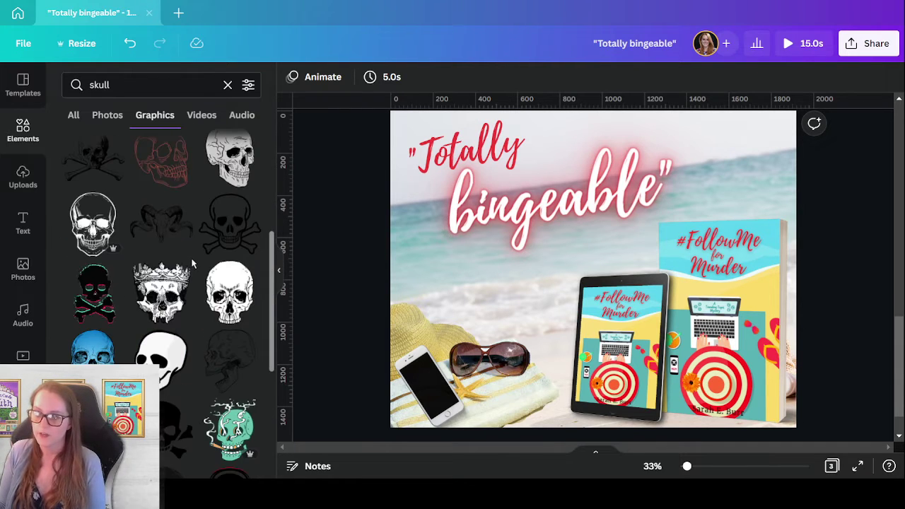
scroll(192, 263, down, 4)
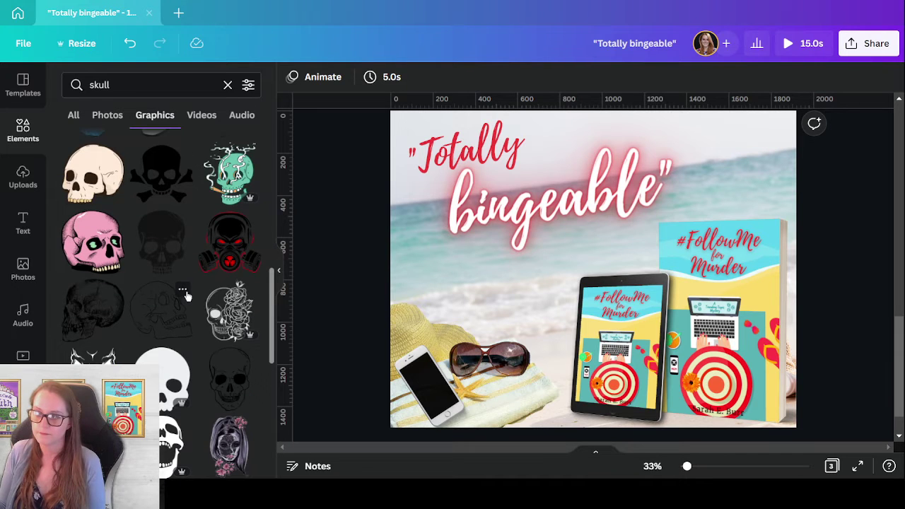
click(163, 167)
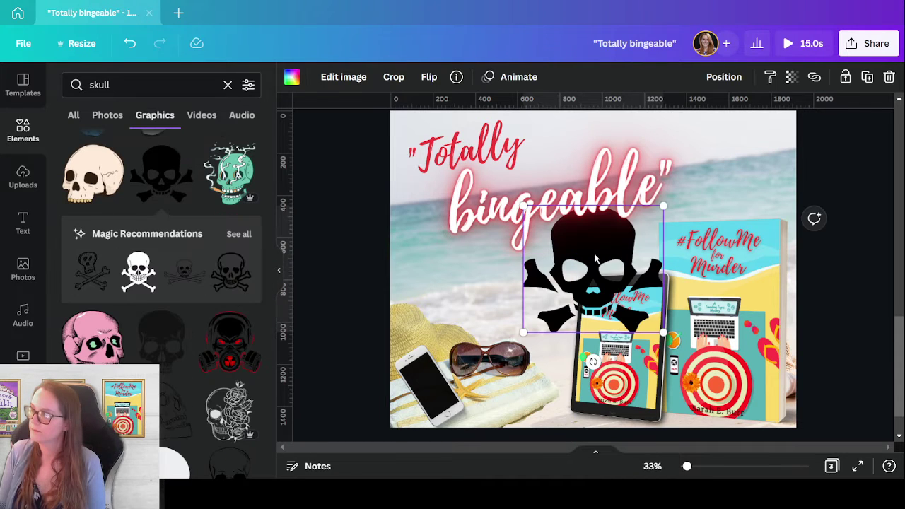
Move the skull and crossbones over the iPhone and recolor it with the document's red
drag(597, 261, 453, 362)
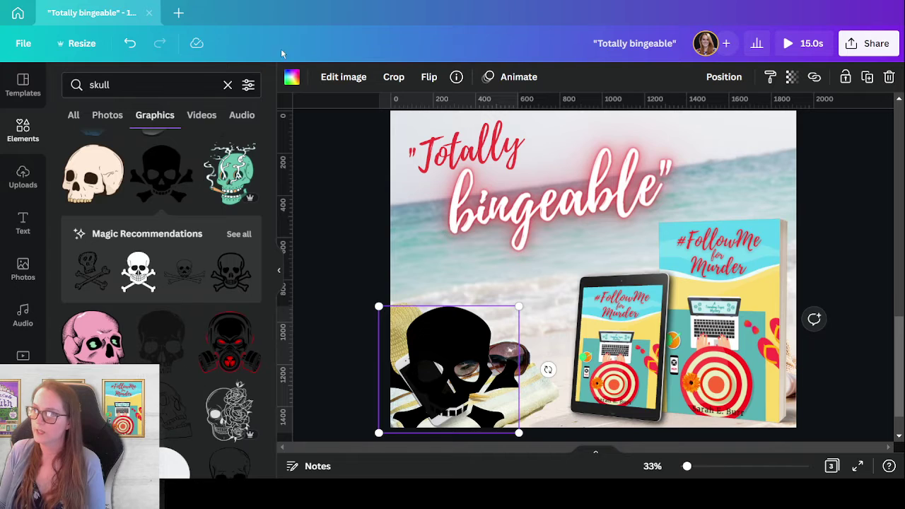
click(292, 78)
click(143, 144)
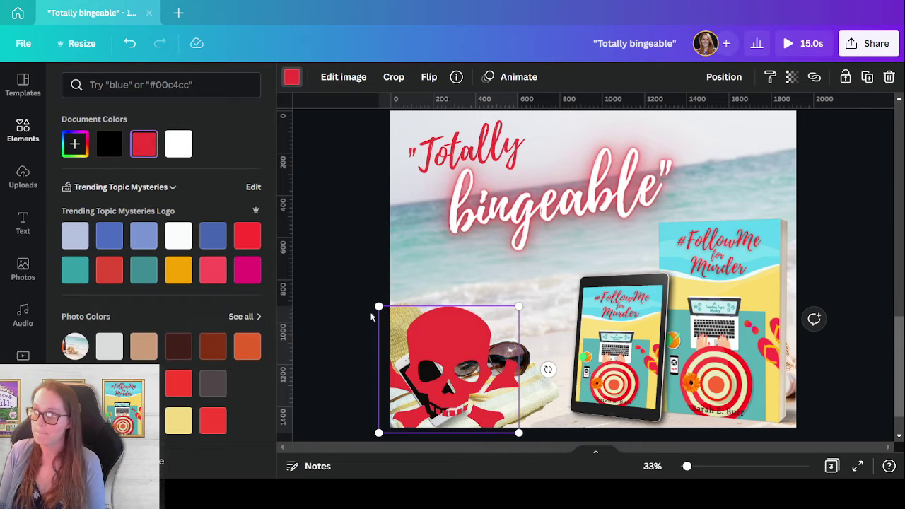
Shrink the red skull, rotate it to match the iPhone's tilt and center it on the phone's black screen
drag(377, 305, 431, 393)
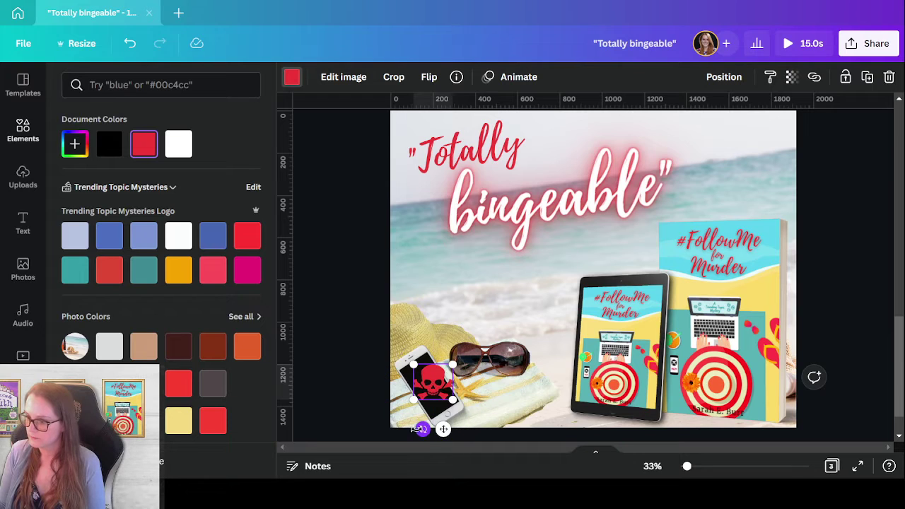
mouse_move(441, 435)
mouse_down()
mouse_move(460, 430)
mouse_move(452, 431)
mouse_up()
drag(459, 388, 443, 384)
click(302, 377)
click(427, 396)
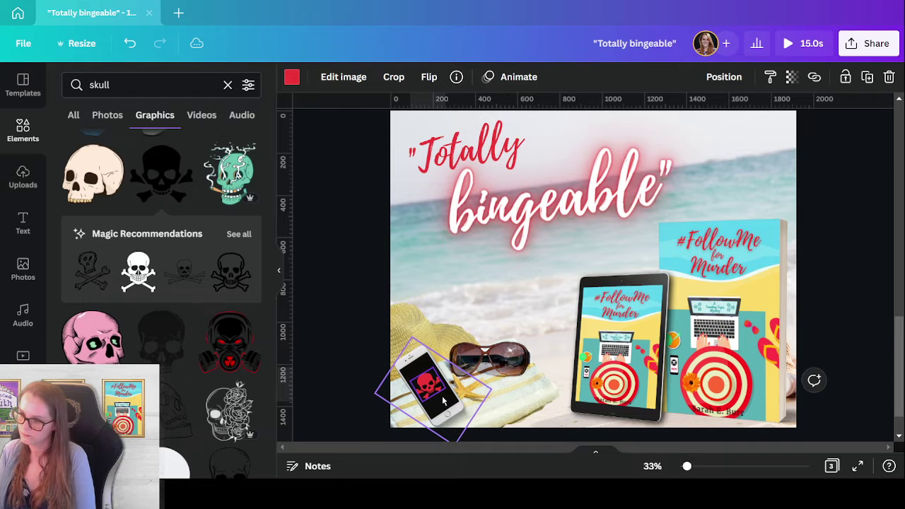
click(354, 331)
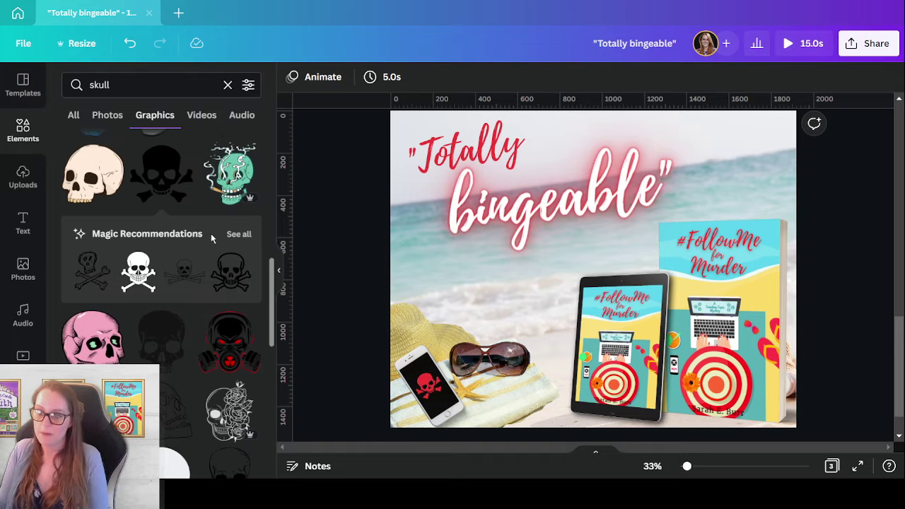
Look through more of the skull graphics in the search results
scroll(197, 225, down, 4)
scroll(192, 222, down, 5)
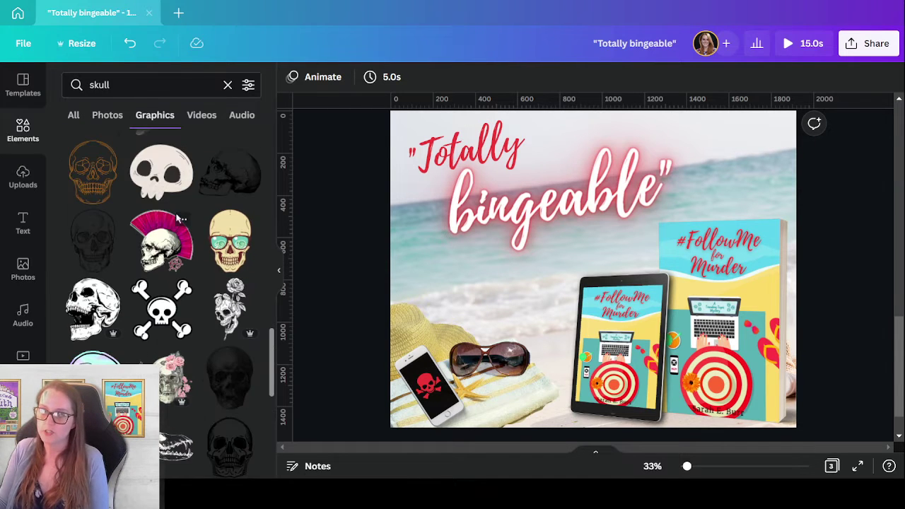
scroll(181, 226, down, 1)
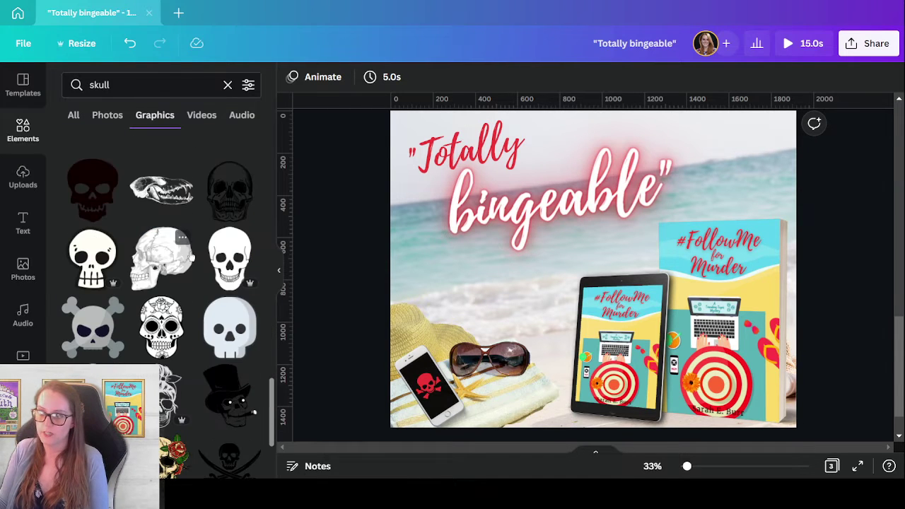
scroll(186, 244, down, 5)
scroll(190, 256, down, 4)
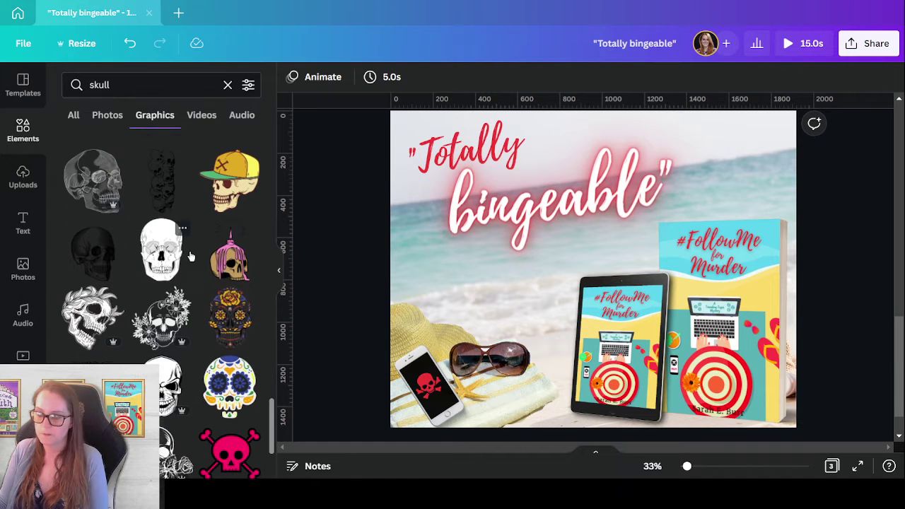
scroll(190, 256, down, 4)
scroll(189, 256, down, 4)
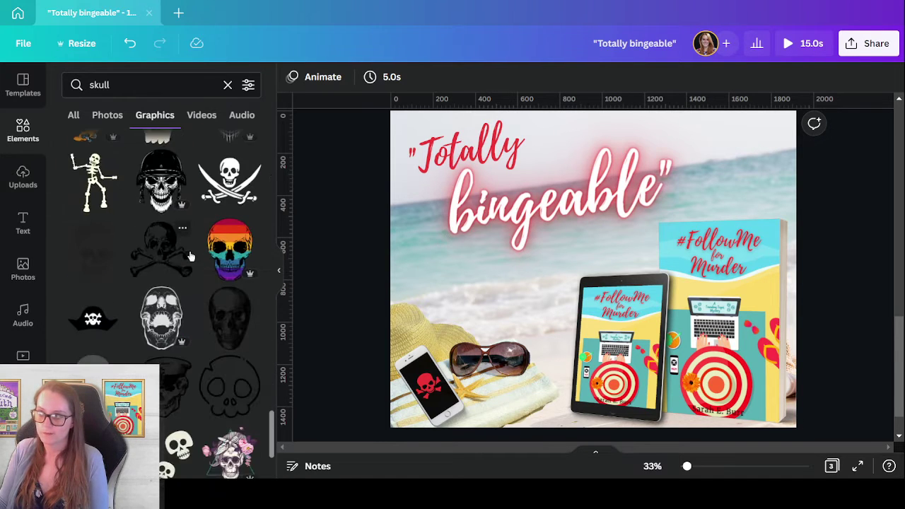
Lower the transparency value of the red skull on the iPhone screen to about 75
click(429, 392)
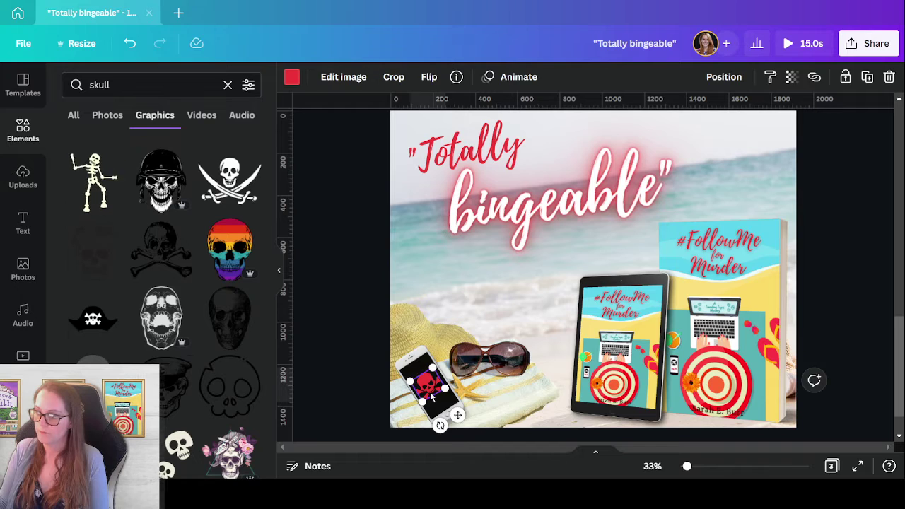
click(793, 77)
drag(788, 130, 759, 128)
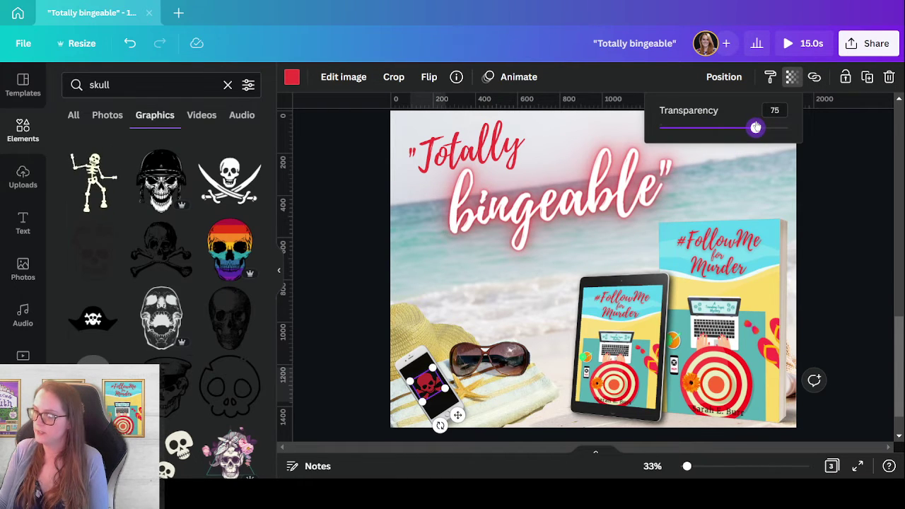
click(874, 185)
click(873, 181)
Preview the video from the part showing the "Totally bingeable" page and close the preview
scroll(897, 293, down, 10)
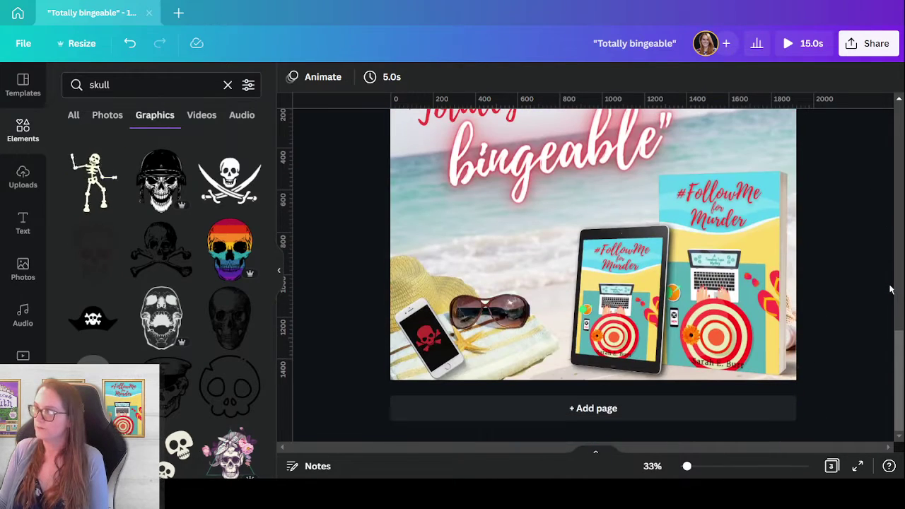
scroll(856, 265, up, 3)
scroll(853, 267, down, 3)
click(790, 51)
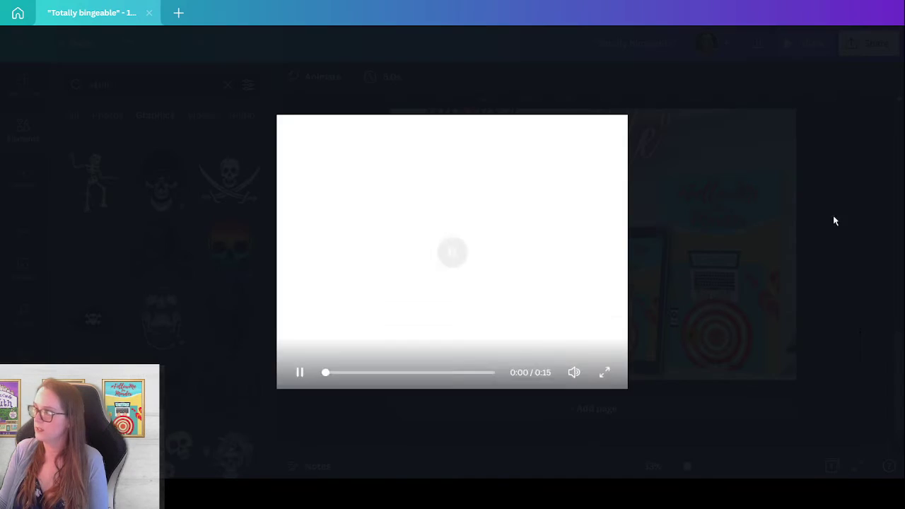
click(396, 374)
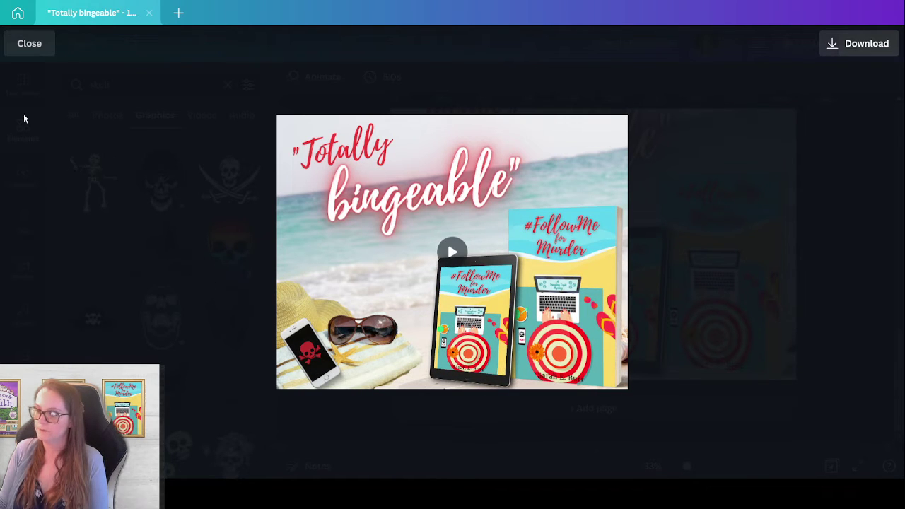
click(33, 49)
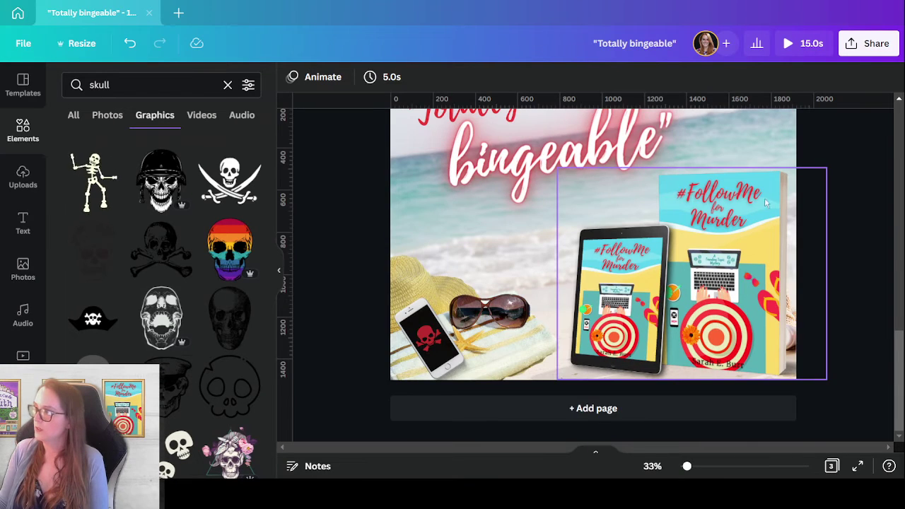
Group the beach hat and towel cutout, the iPhone and the red skull together
drag(321, 207, 495, 393)
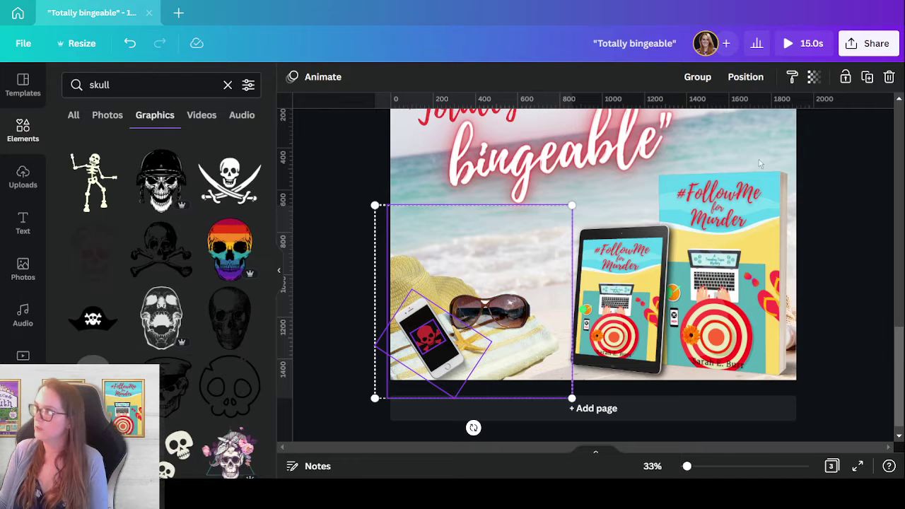
click(697, 76)
click(854, 340)
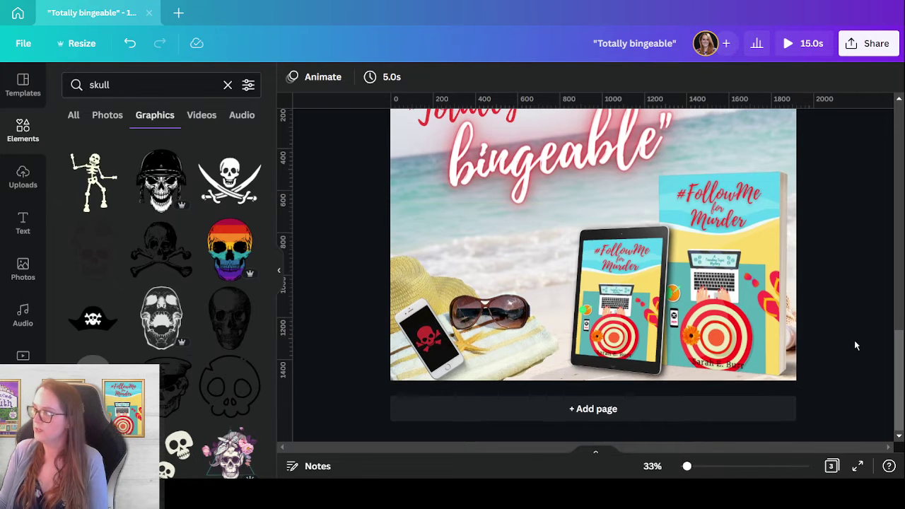
Apply the Photo Zoom page animation to page 3
scroll(854, 343, up, 4)
click(761, 345)
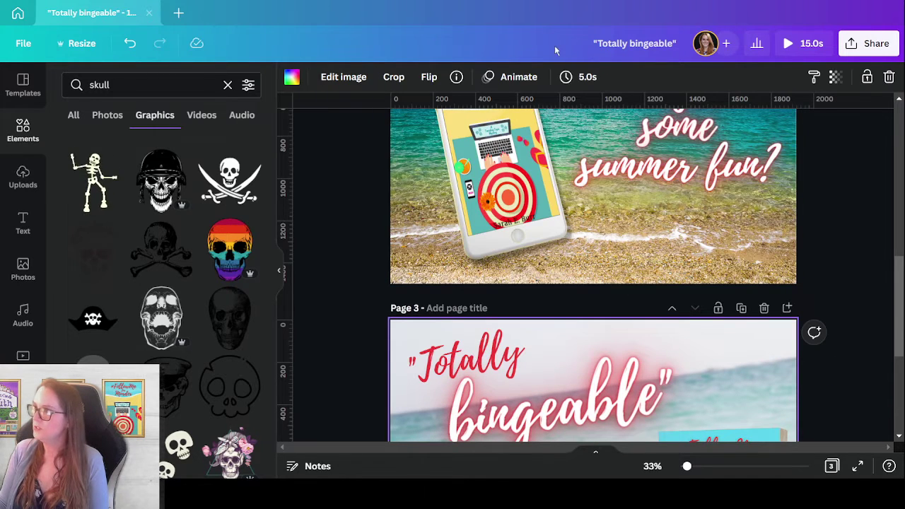
click(506, 76)
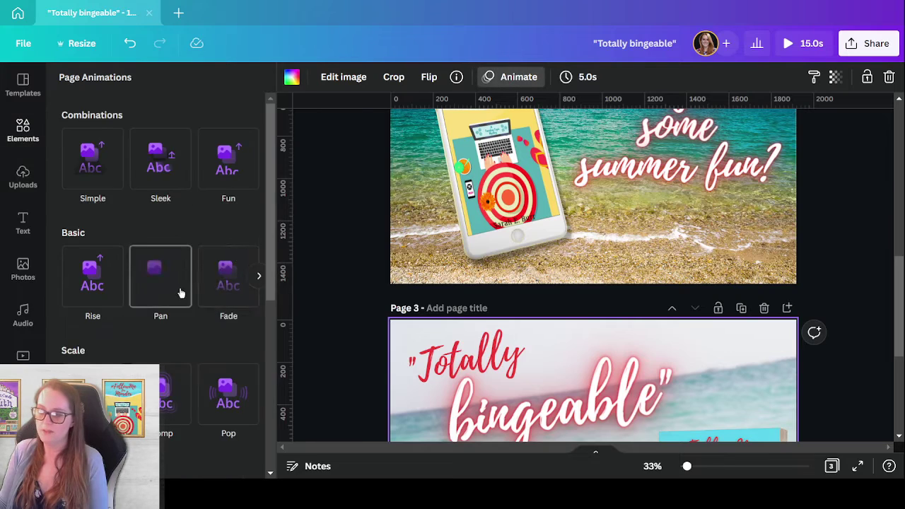
scroll(181, 292, down, 5)
scroll(317, 278, down, 4)
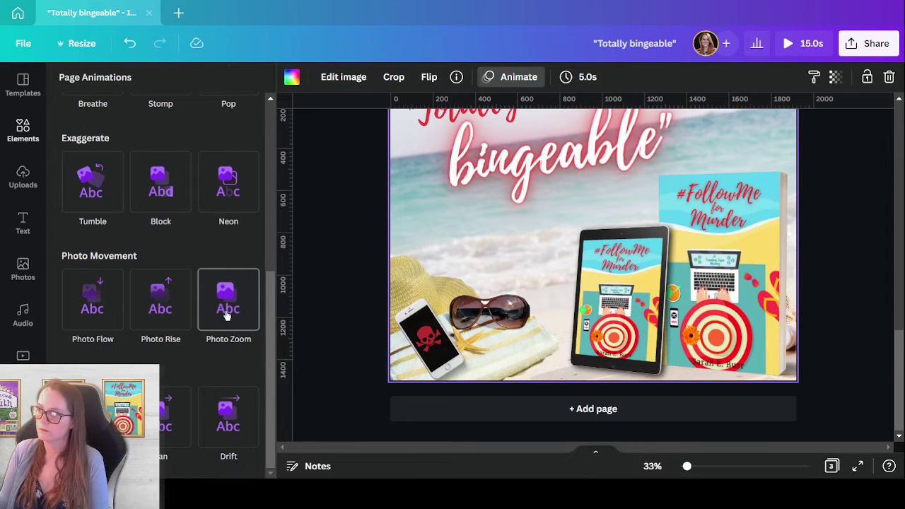
click(227, 316)
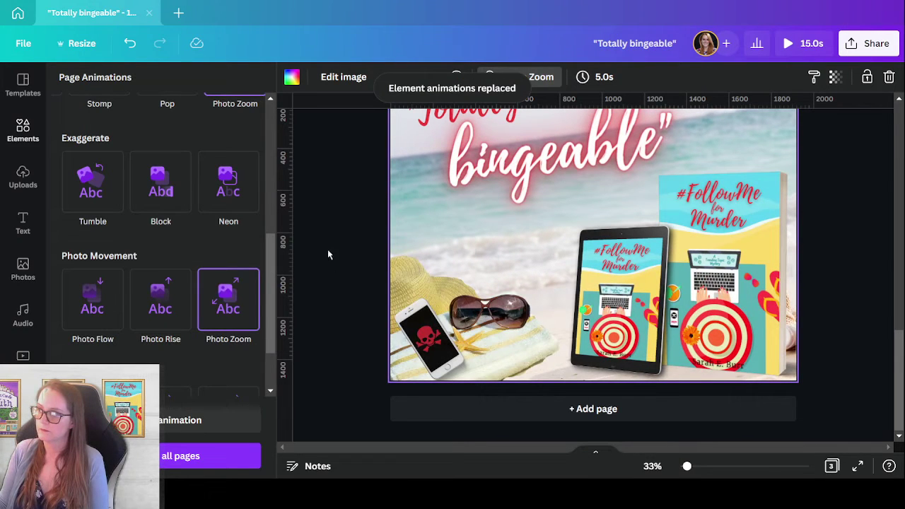
click(332, 216)
drag(332, 217, 489, 395)
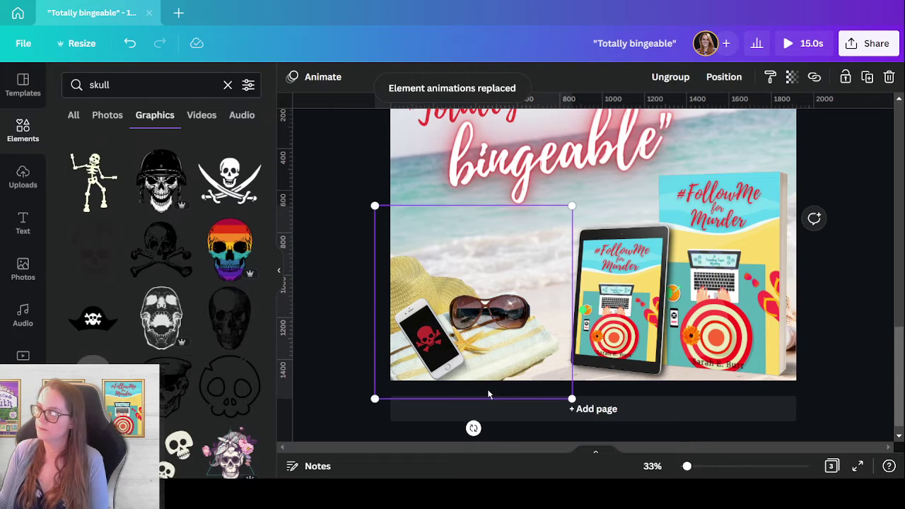
click(311, 82)
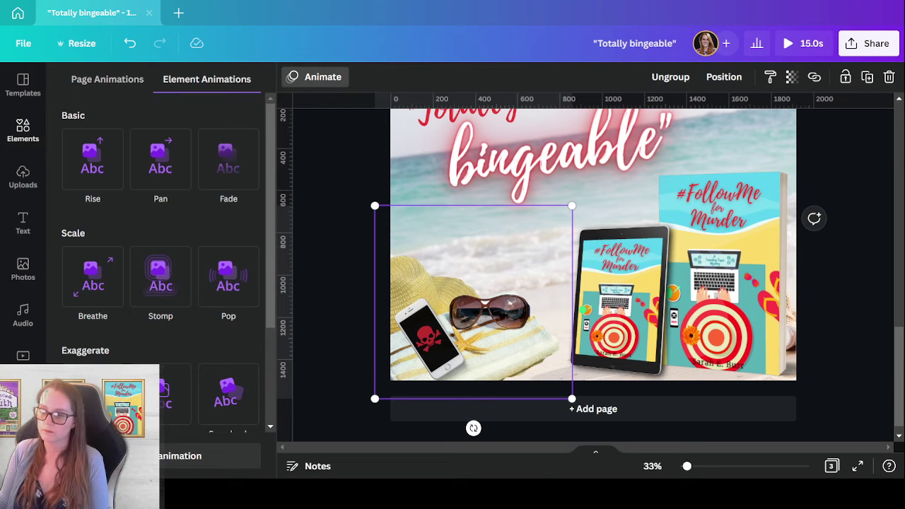
click(849, 284)
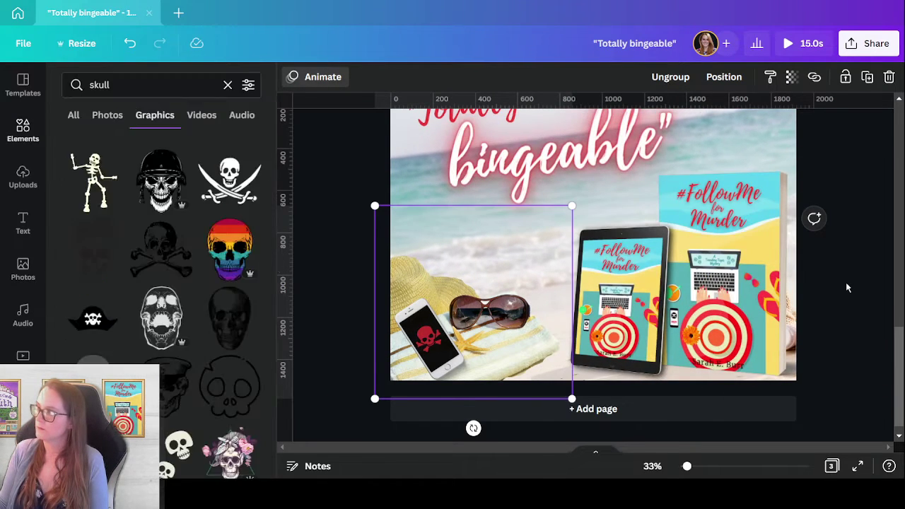
Apply the Breathe element animation to the tablet and book mockup group on page 3
drag(856, 288, 798, 301)
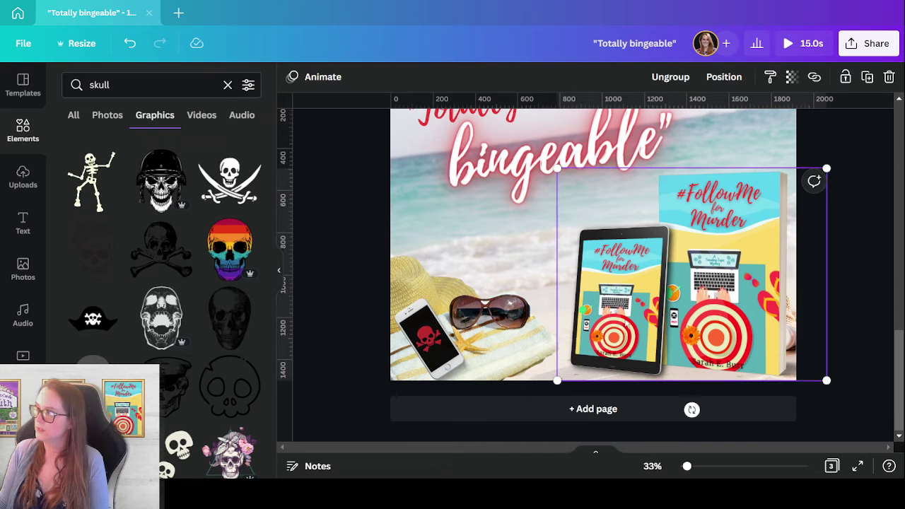
click(315, 79)
scroll(148, 333, down, 1)
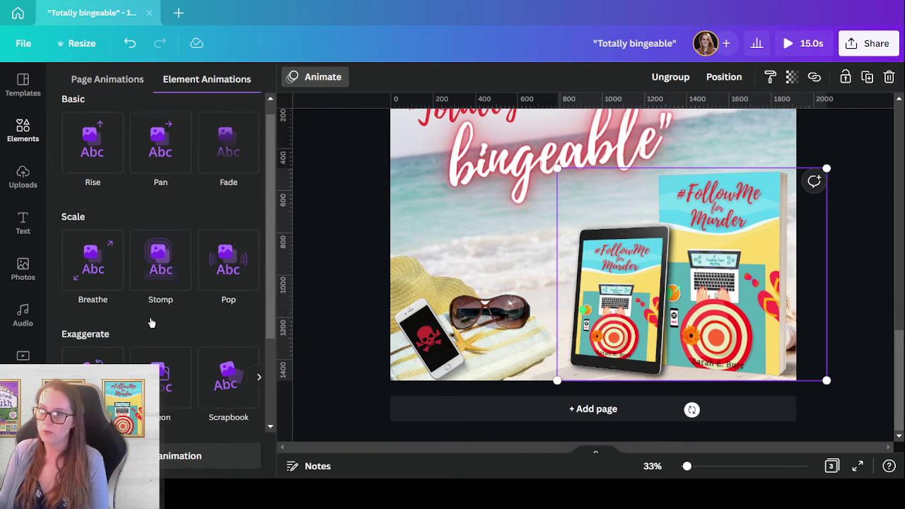
scroll(113, 304, up, 1)
click(105, 297)
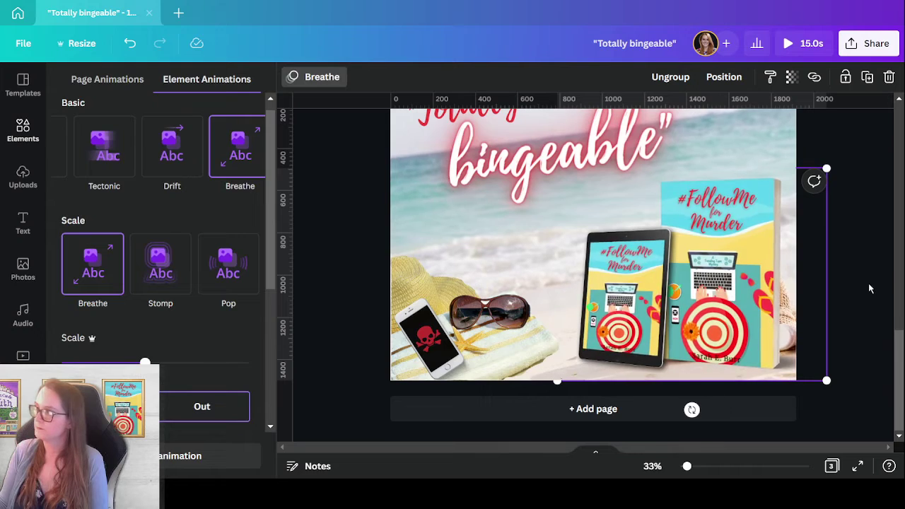
Apply the Bounce text animation to the word "bingeable" on page 3
scroll(872, 292, up, 4)
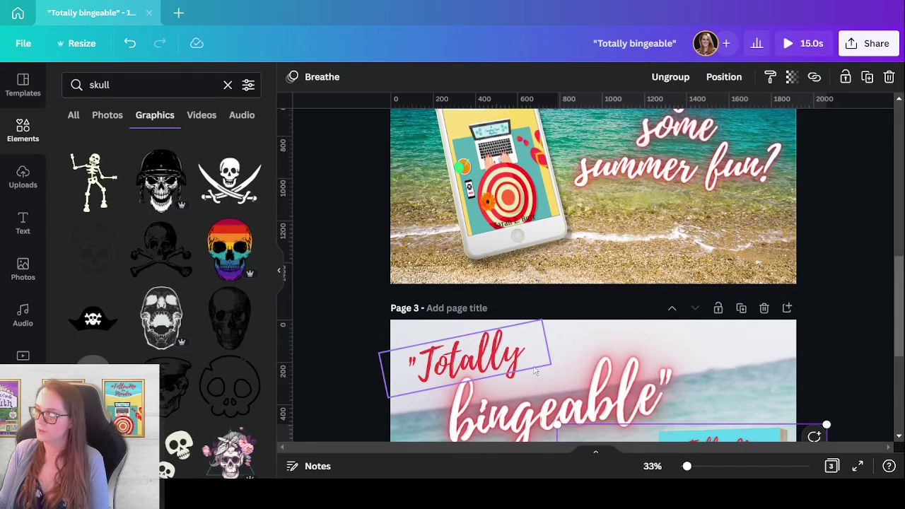
scroll(511, 376, down, 4)
scroll(479, 185, up, 4)
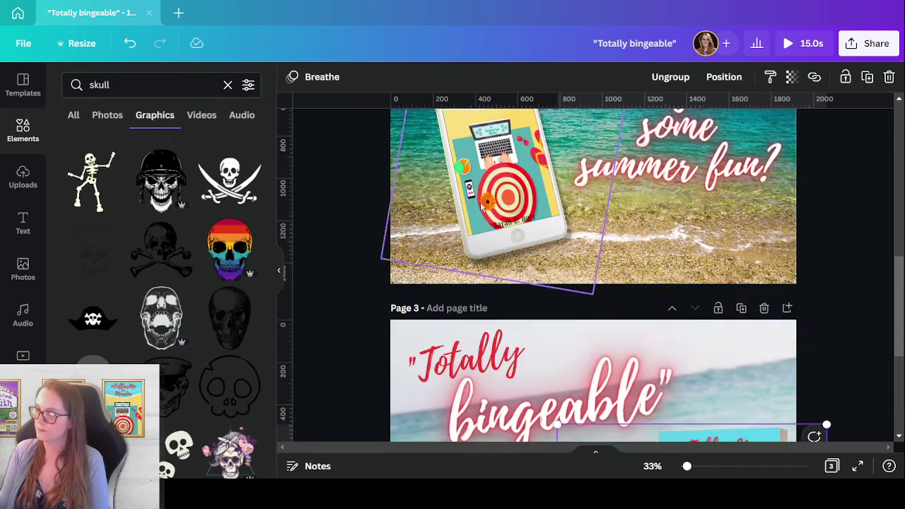
click(456, 357)
click(710, 78)
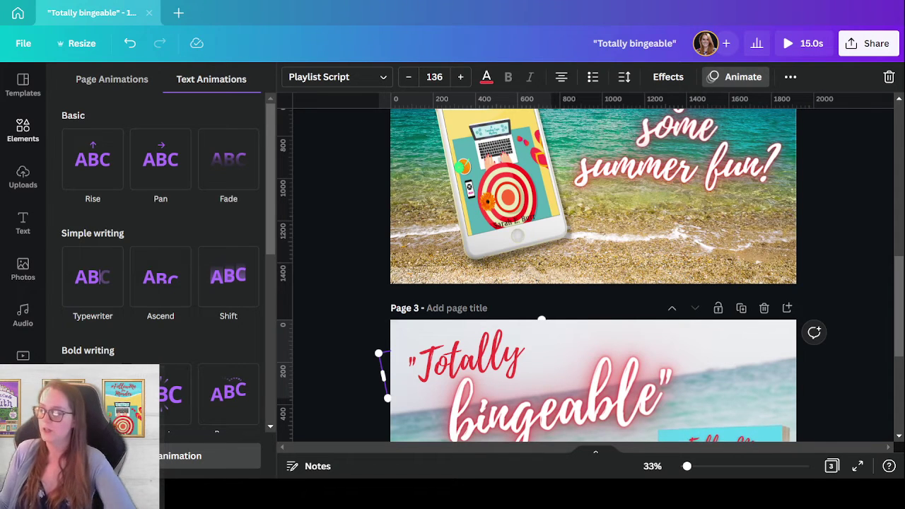
click(605, 395)
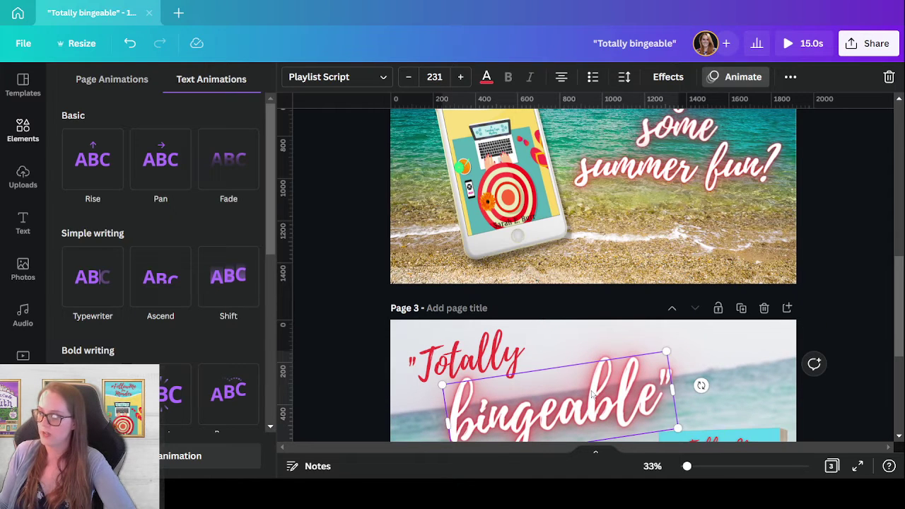
scroll(224, 367, down, 4)
click(228, 155)
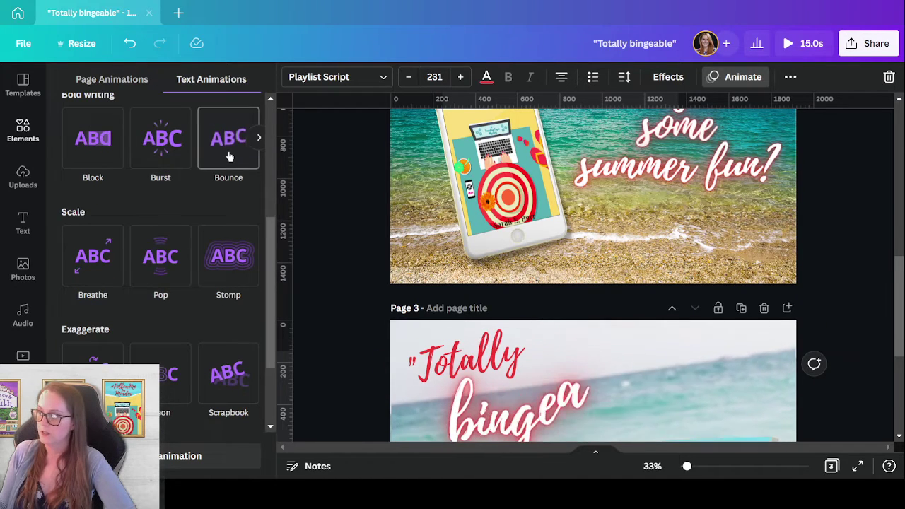
click(849, 316)
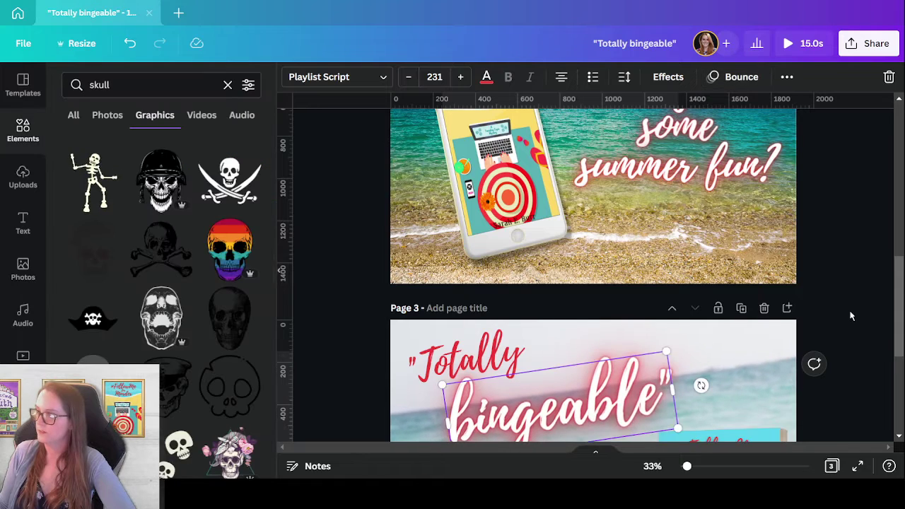
Preview the video from page 3's part to check its animations, and close the preview
scroll(852, 322, down, 4)
click(790, 45)
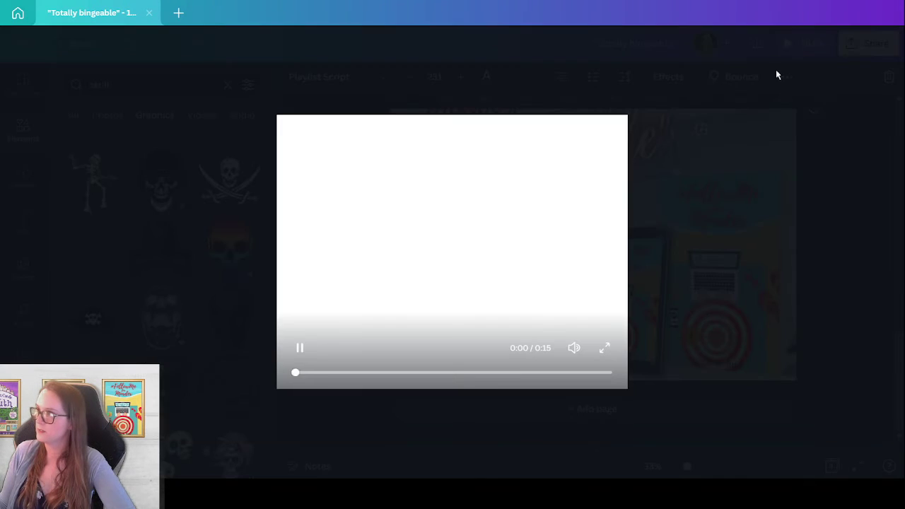
click(502, 373)
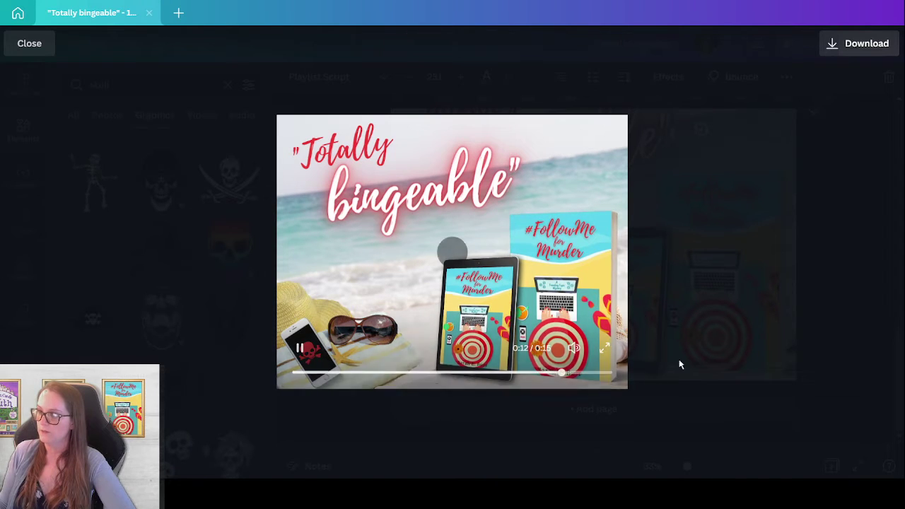
click(859, 311)
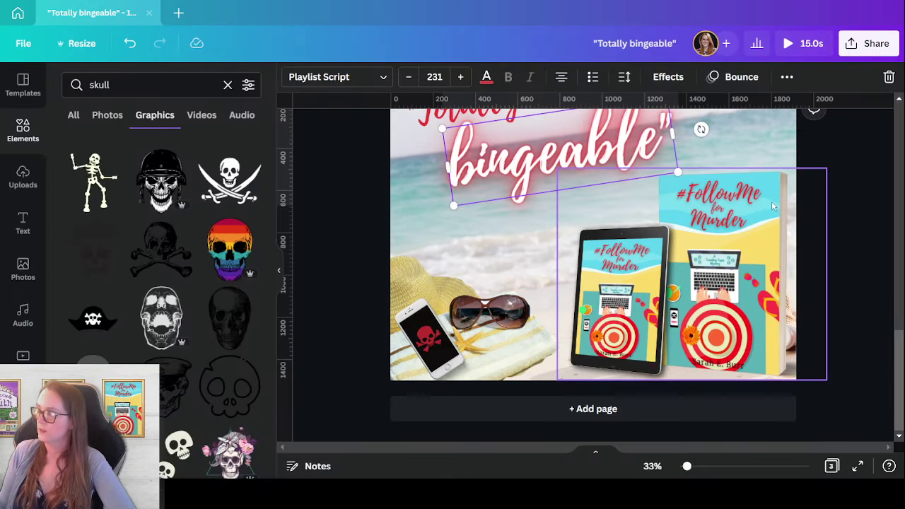
Try enlarging and shifting the beach background photo within its crop on page 3, and undo the change
double_click(738, 130)
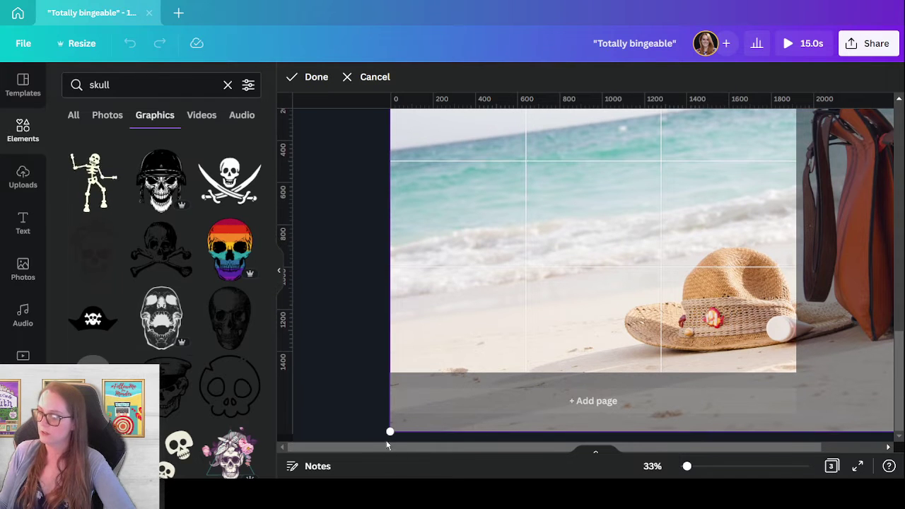
drag(390, 432, 274, 473)
drag(495, 314, 749, 293)
click(353, 384)
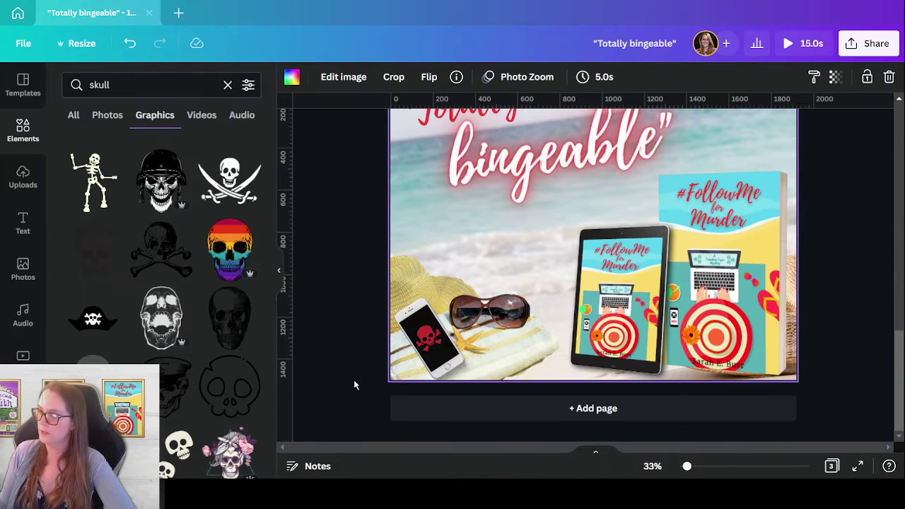
scroll(425, 367, up, 4)
scroll(474, 354, down, 5)
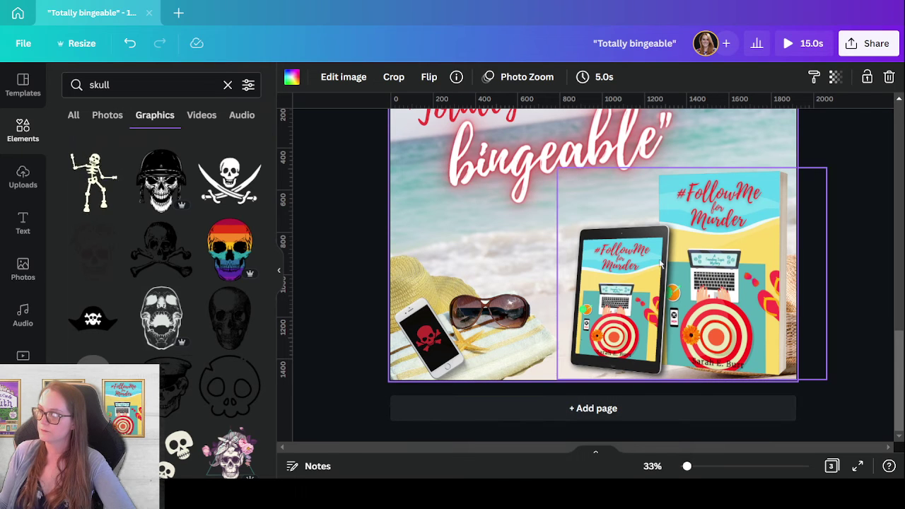
key(ctrl+z)
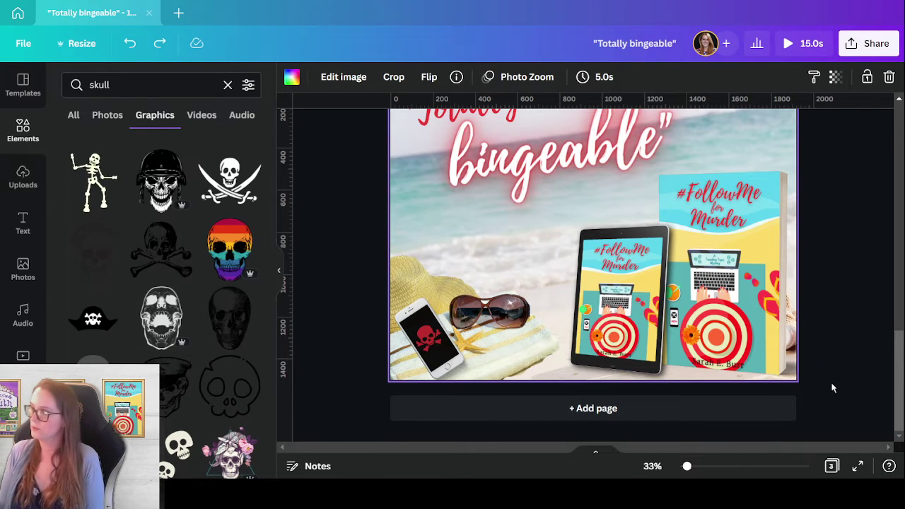
Shift the beach background photo on page 3 slightly left and upward within its crop
double_click(759, 133)
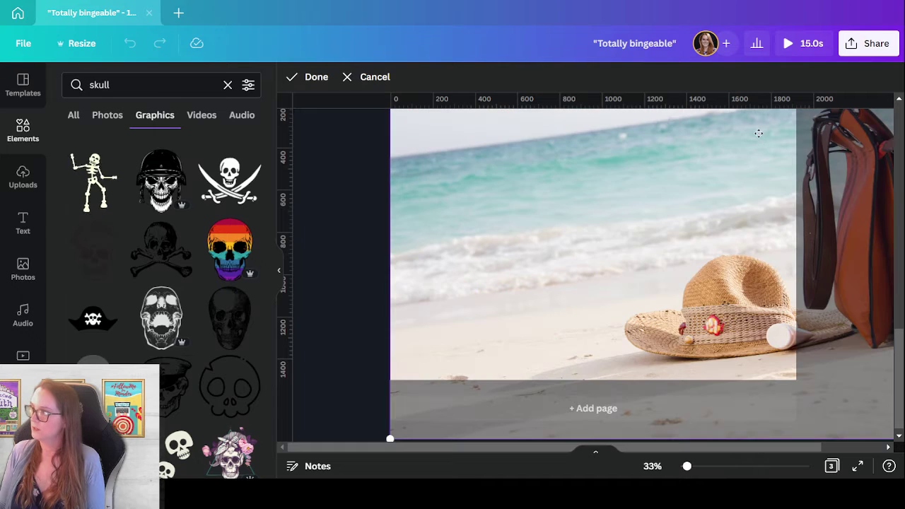
drag(756, 134, 747, 133)
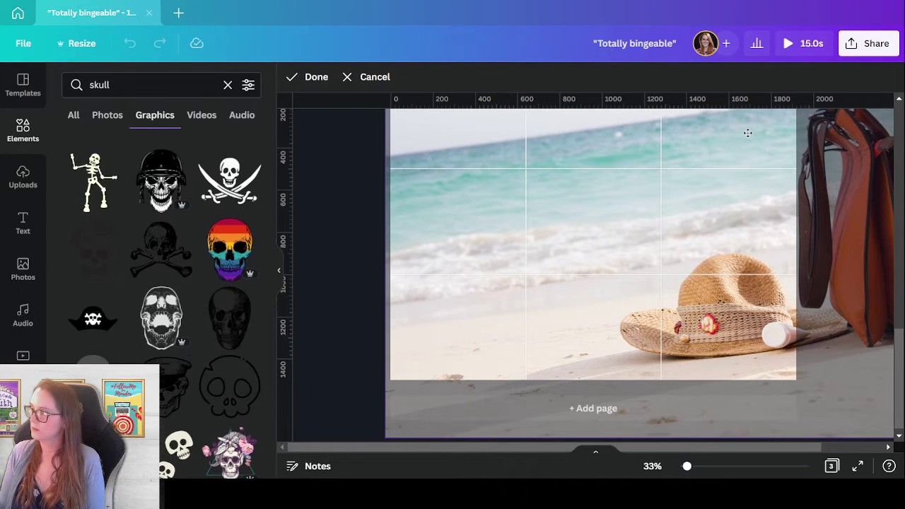
click(355, 363)
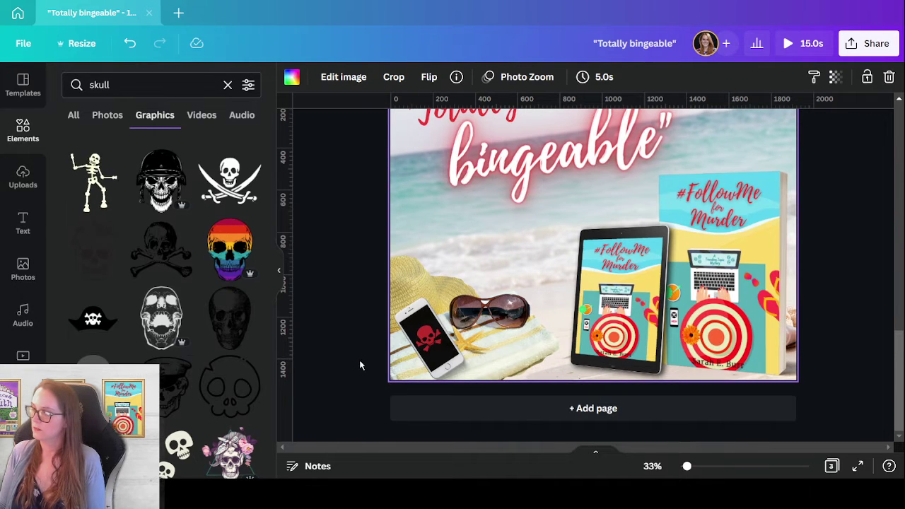
scroll(385, 279, up, 5)
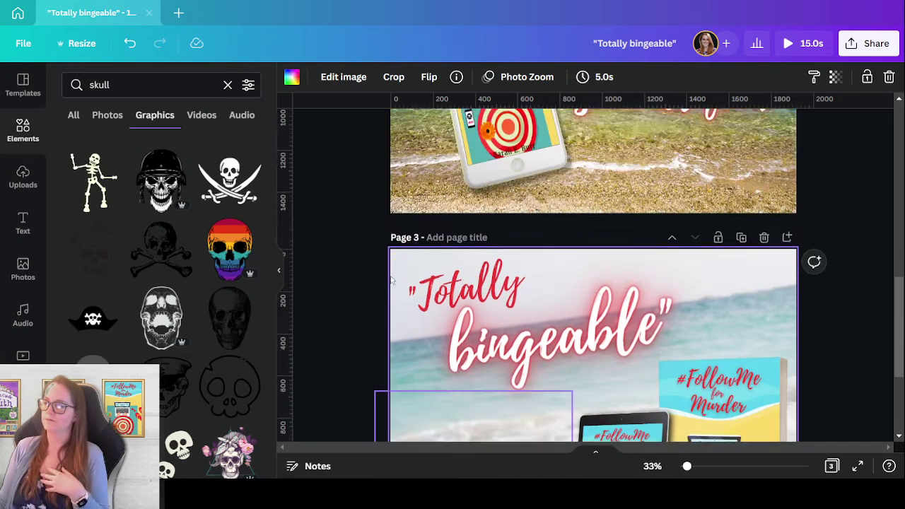
scroll(386, 281, down, 5)
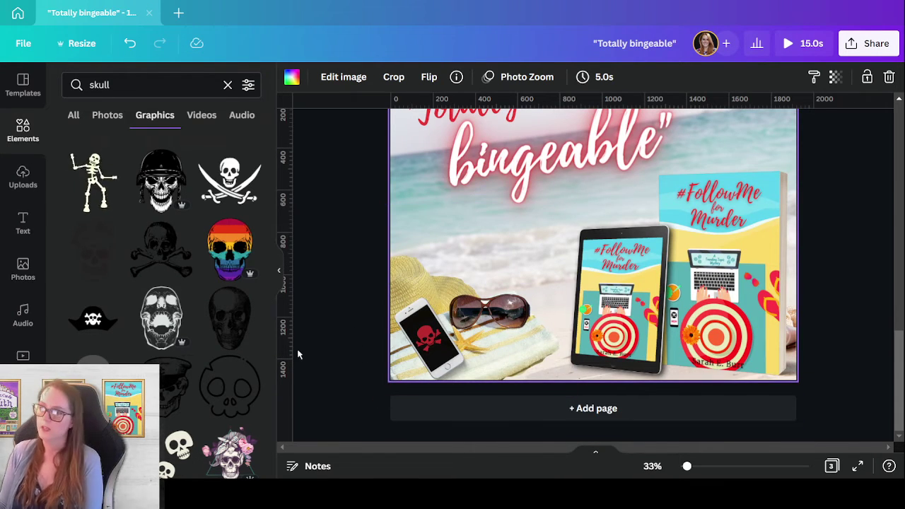
scroll(377, 328, up, 5)
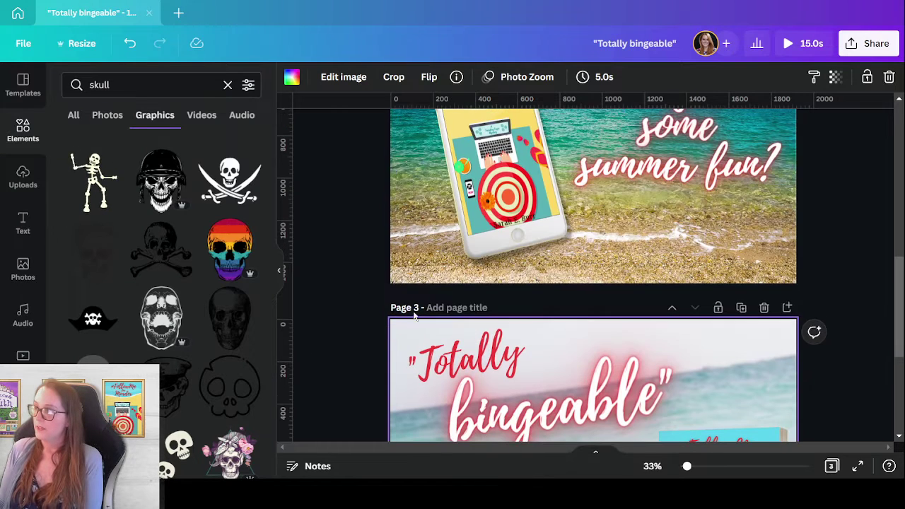
scroll(702, 354, down, 5)
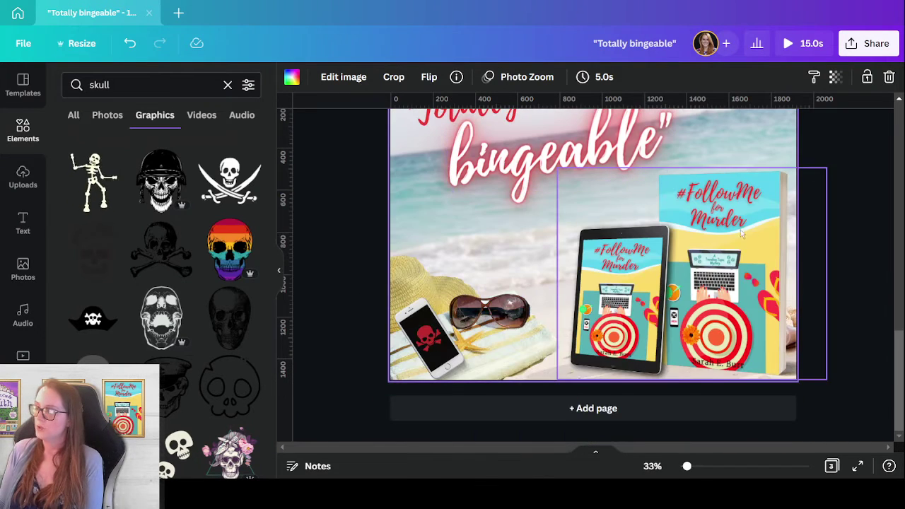
Enlarge the tablet and book mockup group on page 3 slightly toward the upper left
click(814, 259)
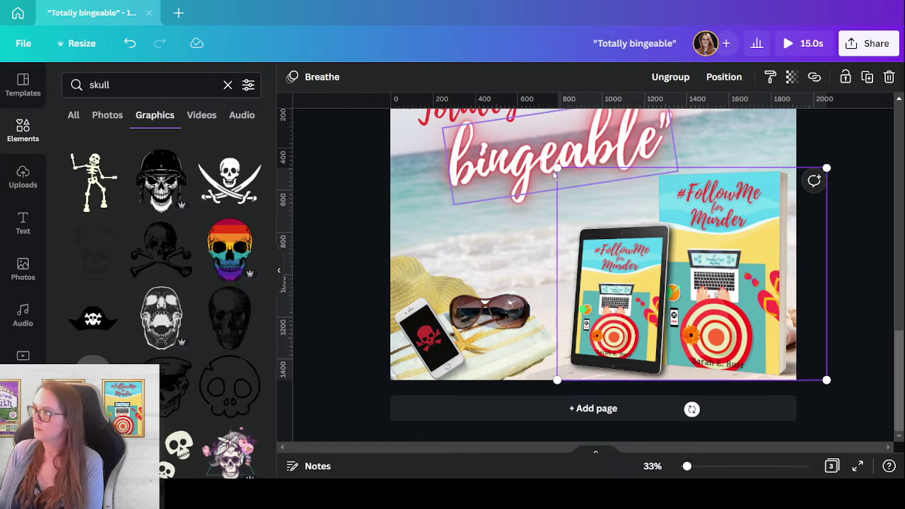
drag(556, 168, 545, 150)
click(699, 303)
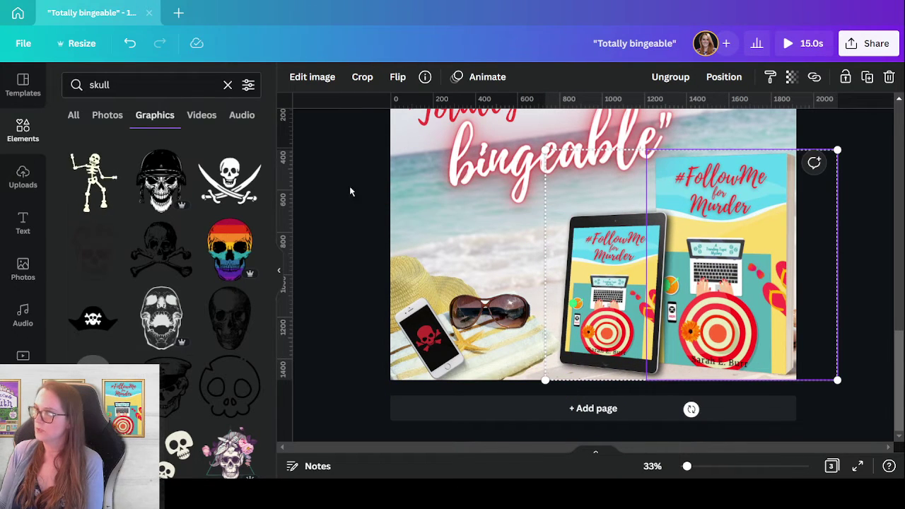
click(377, 320)
scroll(382, 328, up, 3)
scroll(387, 326, down, 3)
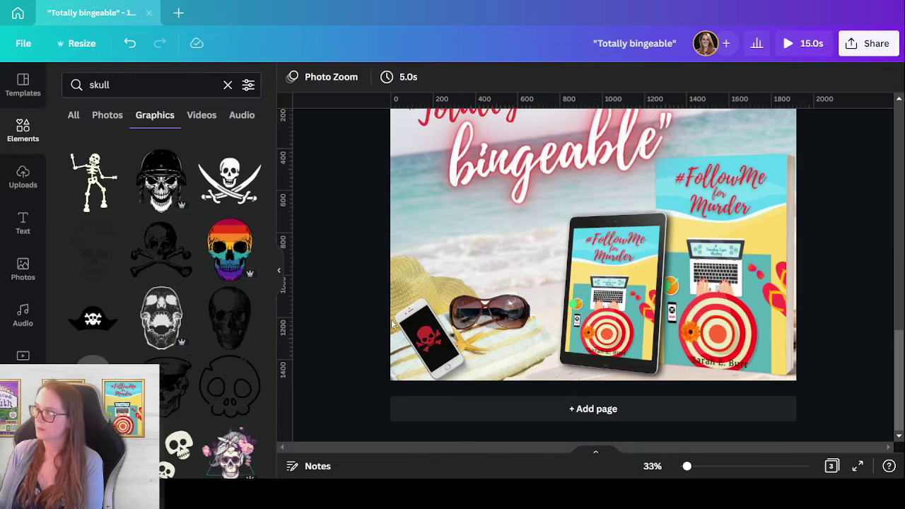
Move both words of the "Totally bingeable" title on page 3 together slightly to the left
click(657, 468)
click(640, 341)
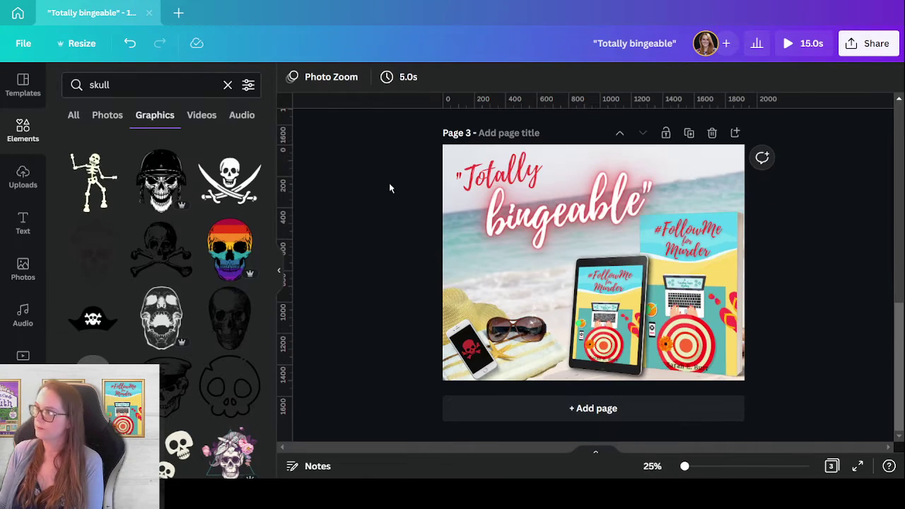
drag(457, 203, 499, 225)
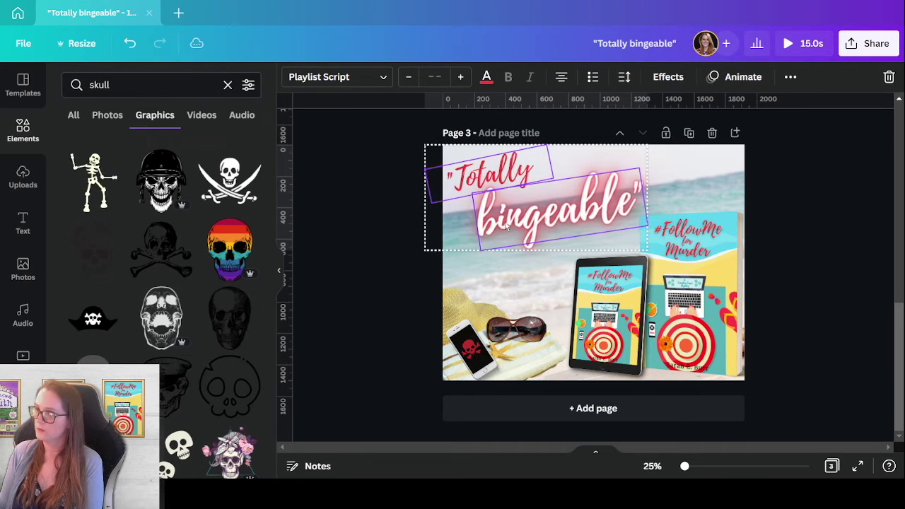
click(777, 295)
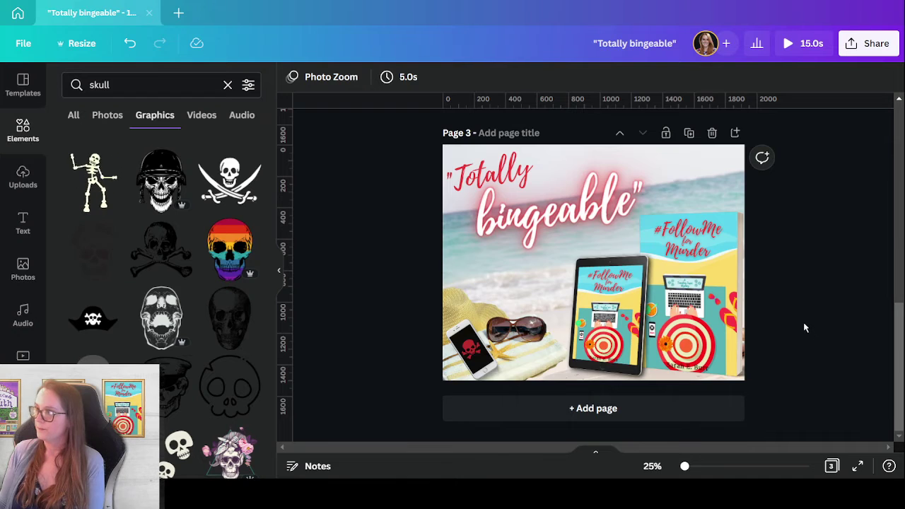
scroll(805, 322, up, 3)
scroll(807, 324, down, 3)
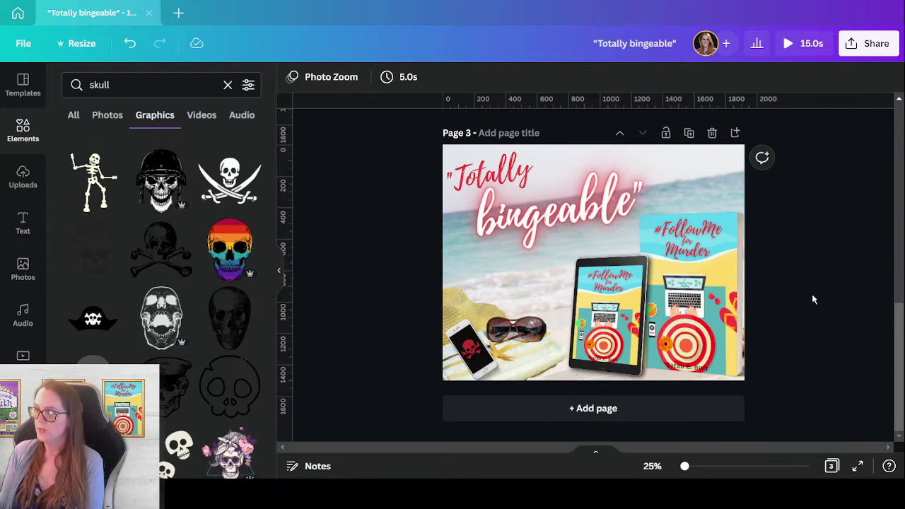
Delete the tablet mockup from page 2
scroll(813, 300, up, 3)
click(500, 237)
key(Delete)
Enlarge the "Ready for some summer fun?" text on page 2 to font size 244 and centre it over the beach photo
drag(548, 182, 707, 311)
drag(578, 190, 510, 141)
drag(637, 268, 610, 289)
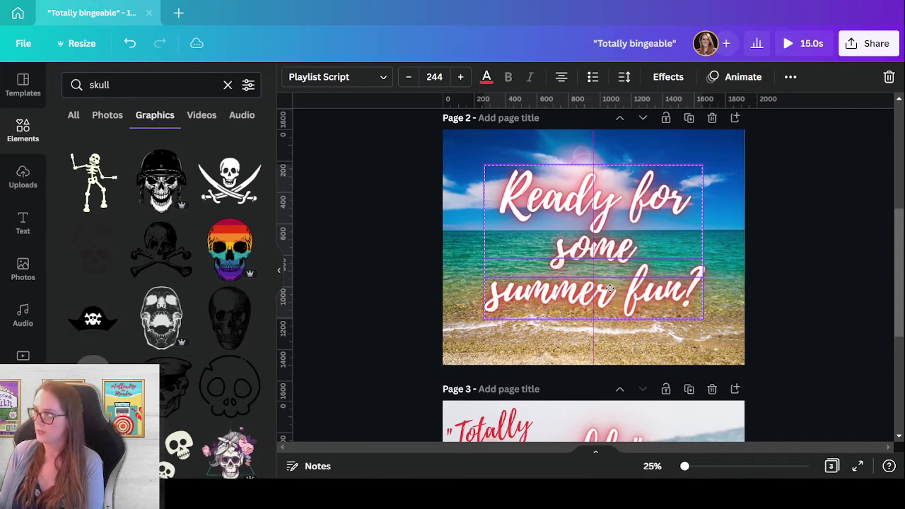
click(708, 345)
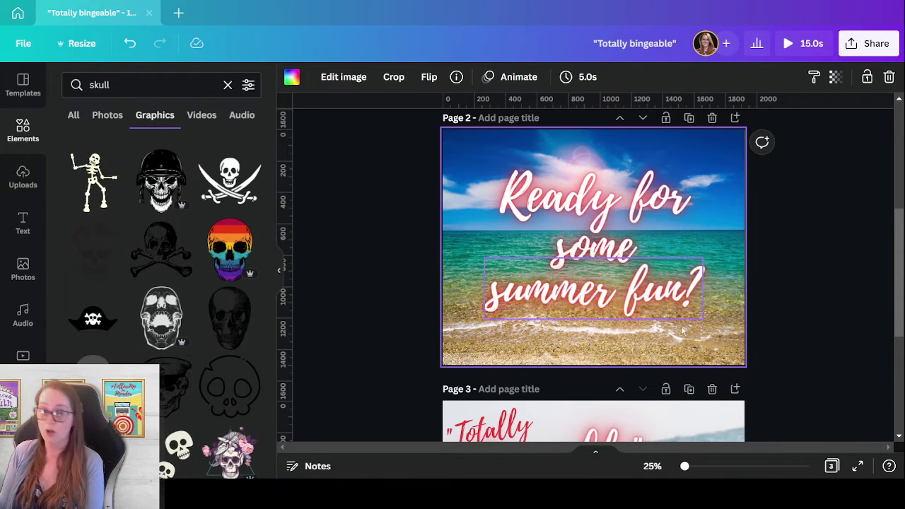
Recolour both text boxes on page 2 with the photo's dark blue and nudge them slightly upward
click(577, 182)
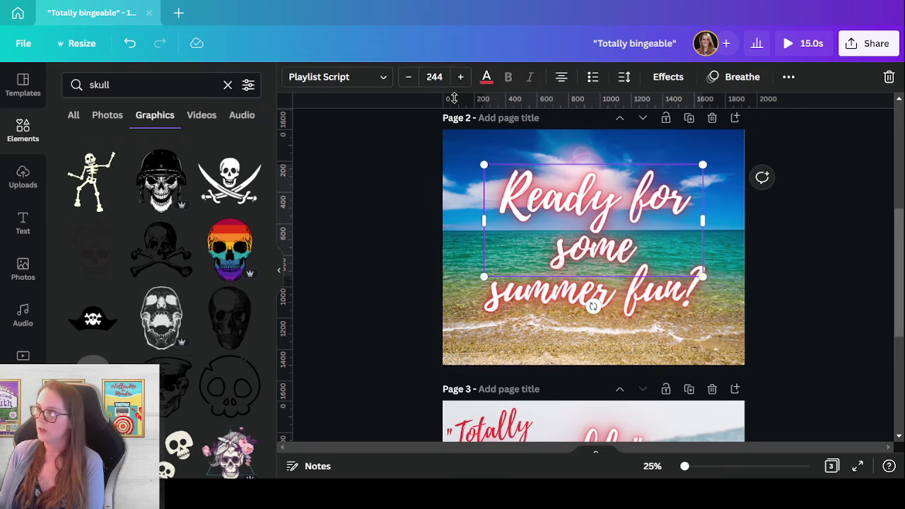
click(486, 77)
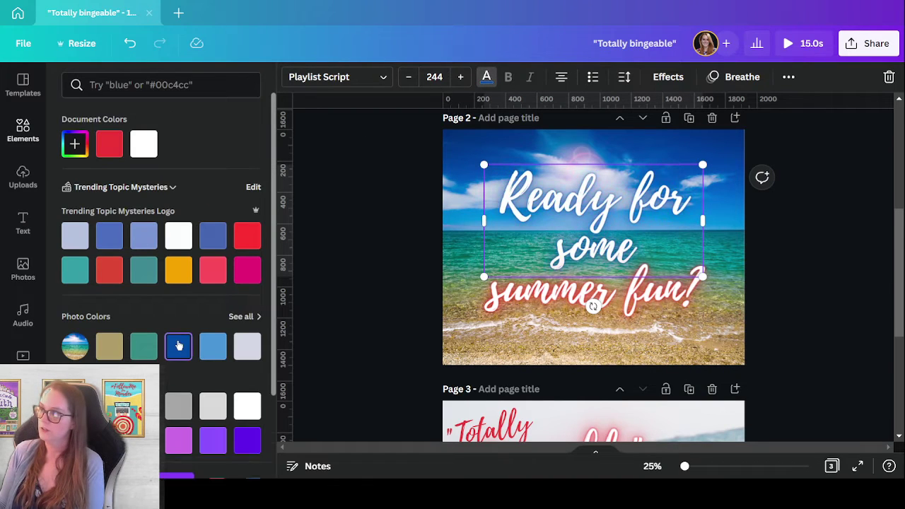
click(570, 298)
click(183, 343)
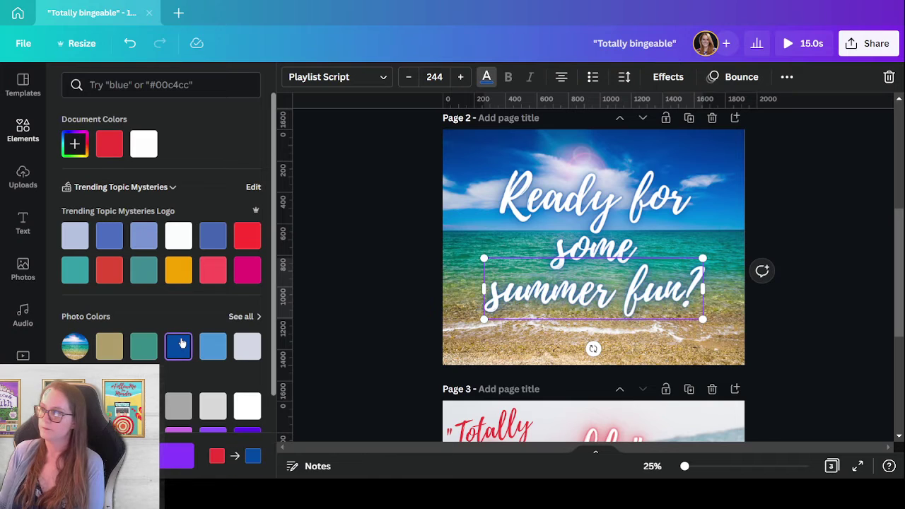
click(854, 224)
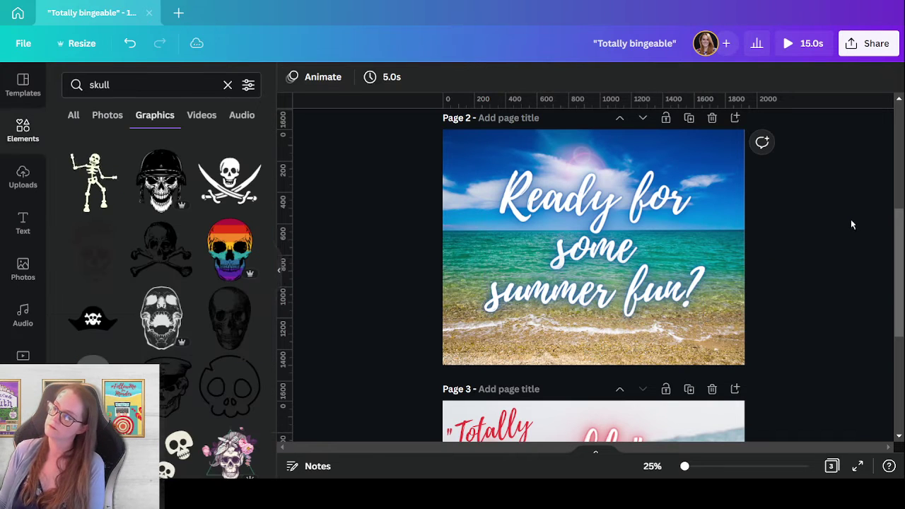
drag(368, 185, 728, 317)
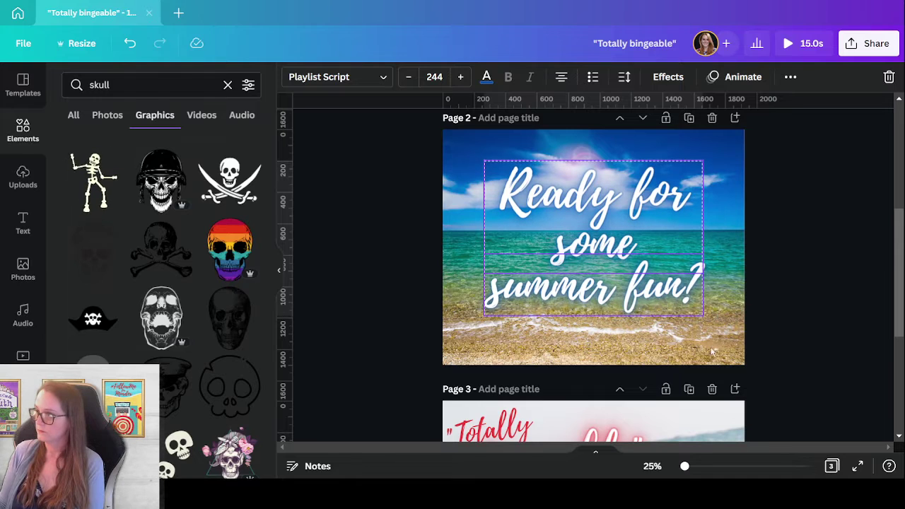
Try the Auto Focus effect on page 2's beach photo with blur intensity 50 and blur position 24
click(719, 316)
click(354, 82)
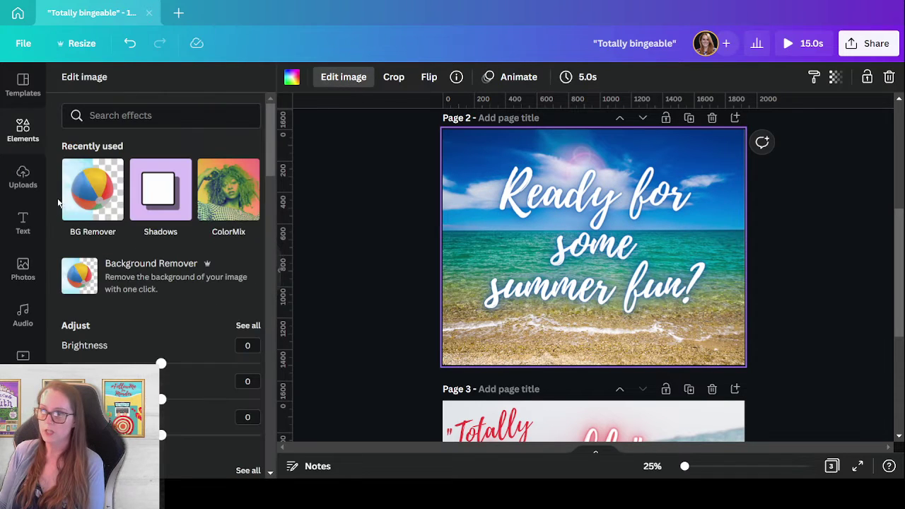
scroll(194, 274, down, 3)
scroll(194, 274, down, 1)
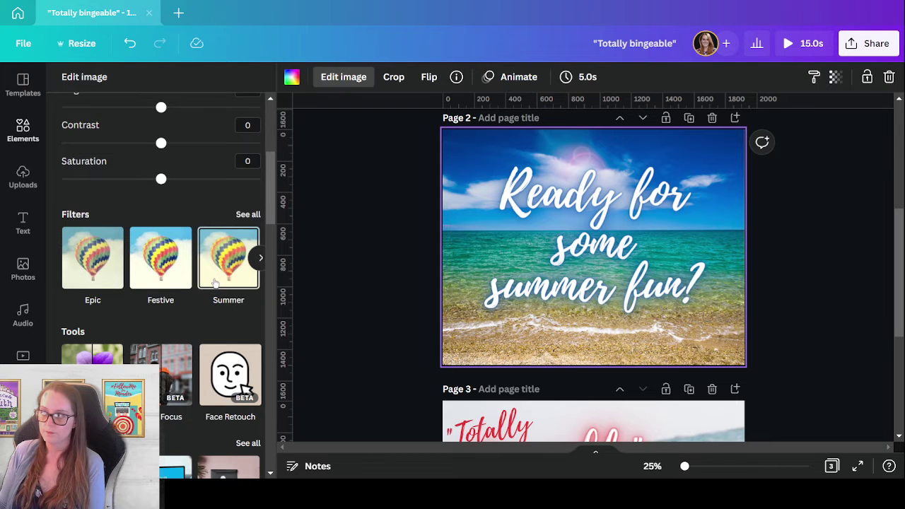
click(162, 394)
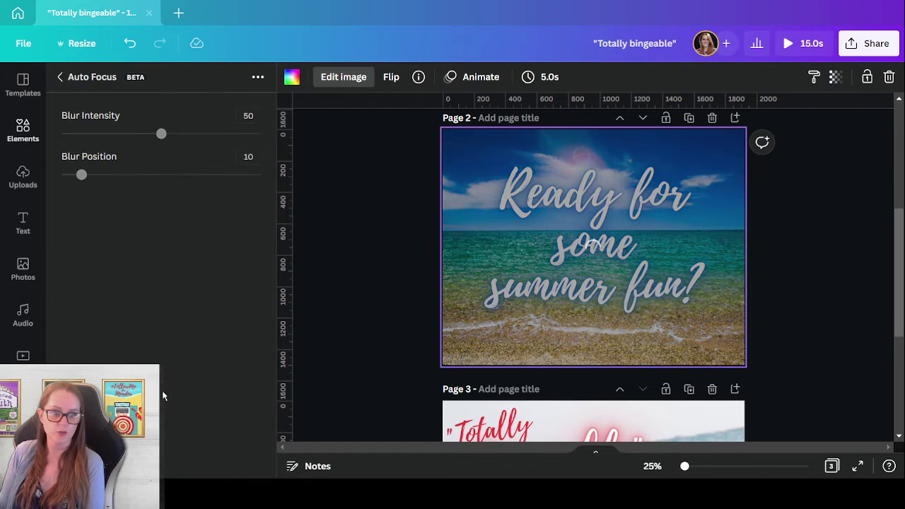
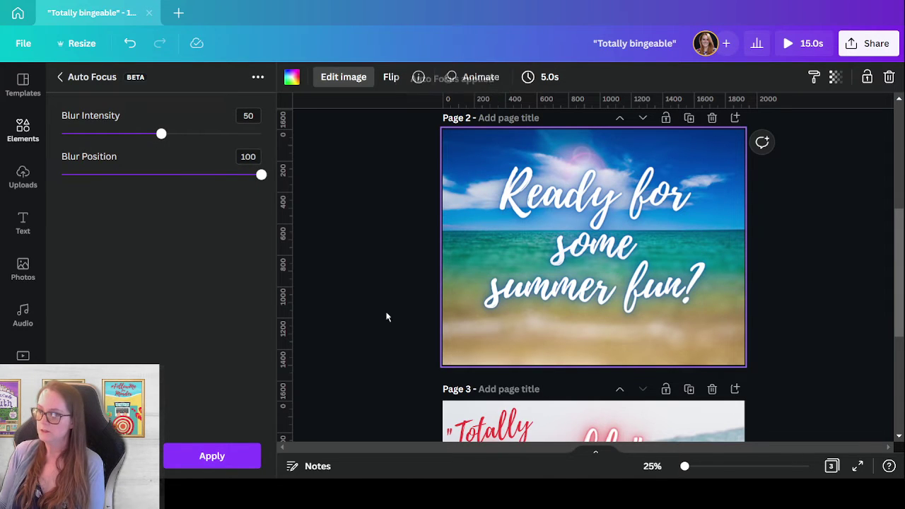
drag(262, 176, 235, 176)
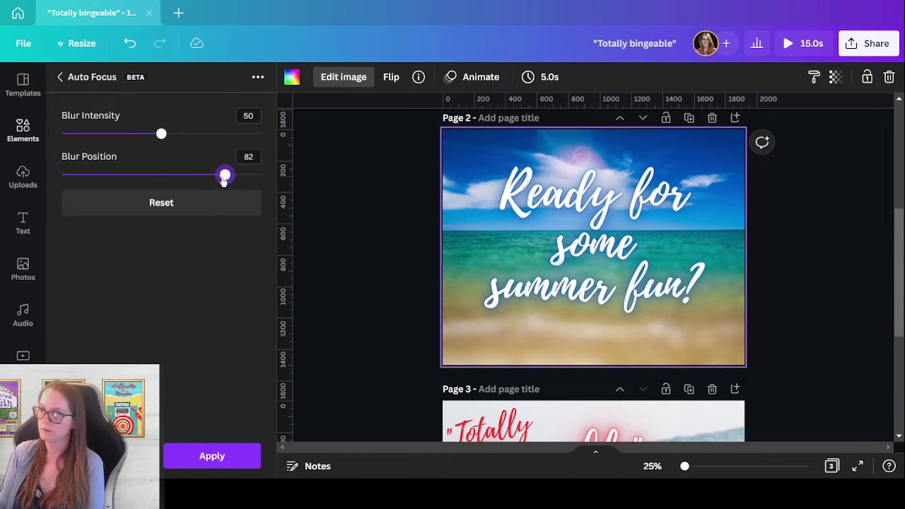
drag(155, 175, 115, 175)
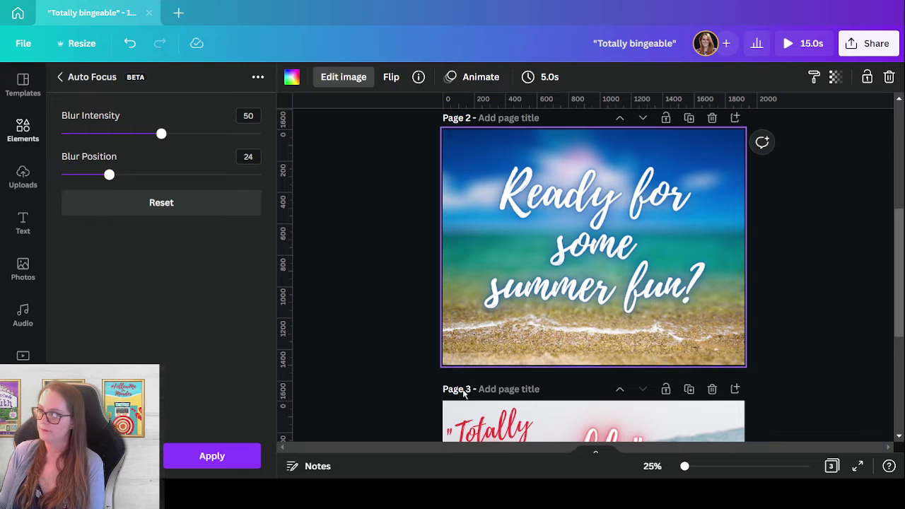
click(232, 461)
click(538, 297)
click(538, 343)
Blur page 2's whole beach background photo slightly through the image adjustments
click(344, 77)
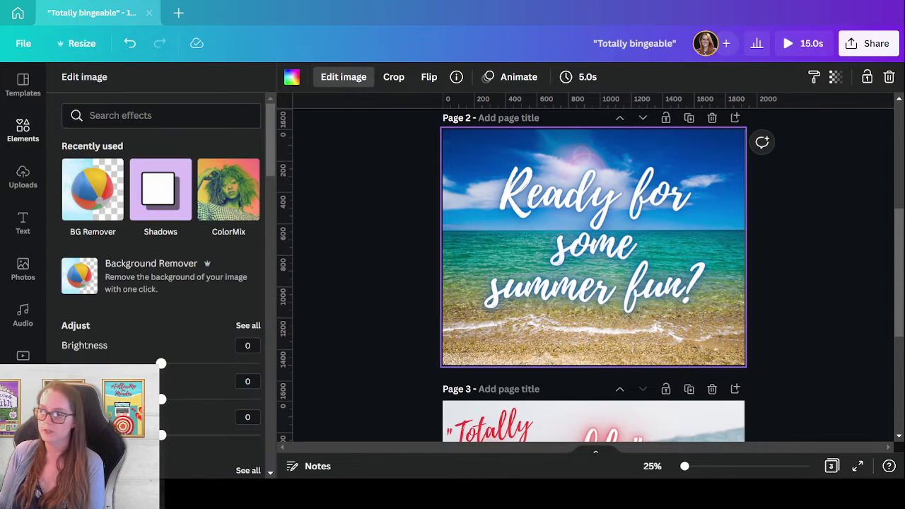
click(248, 326)
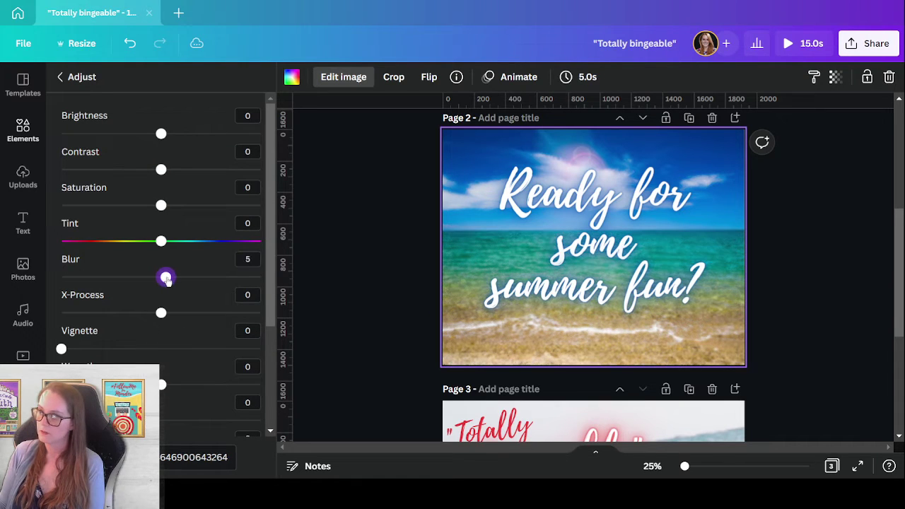
click(793, 284)
scroll(818, 338, up, 3)
scroll(819, 330, down, 3)
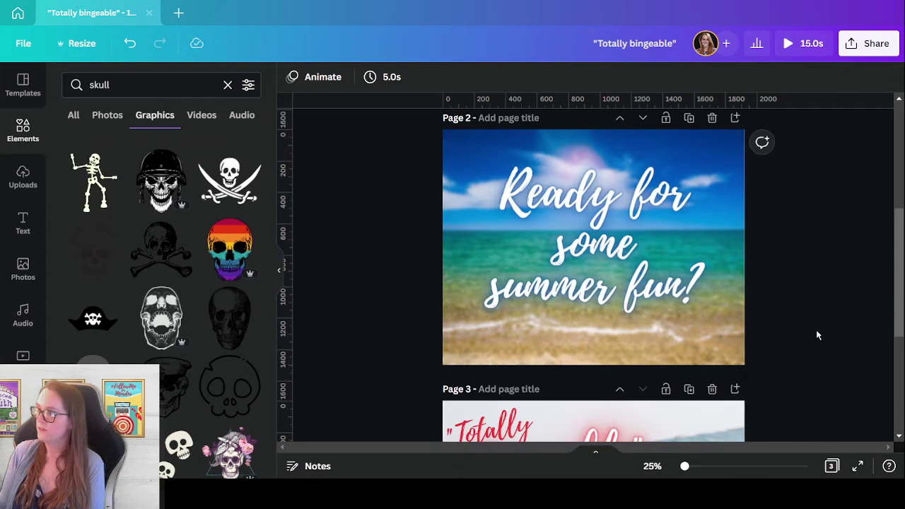
Move the blank first page down one place, behind the "Ready for some summer fun?" page
scroll(817, 335, up, 4)
click(668, 133)
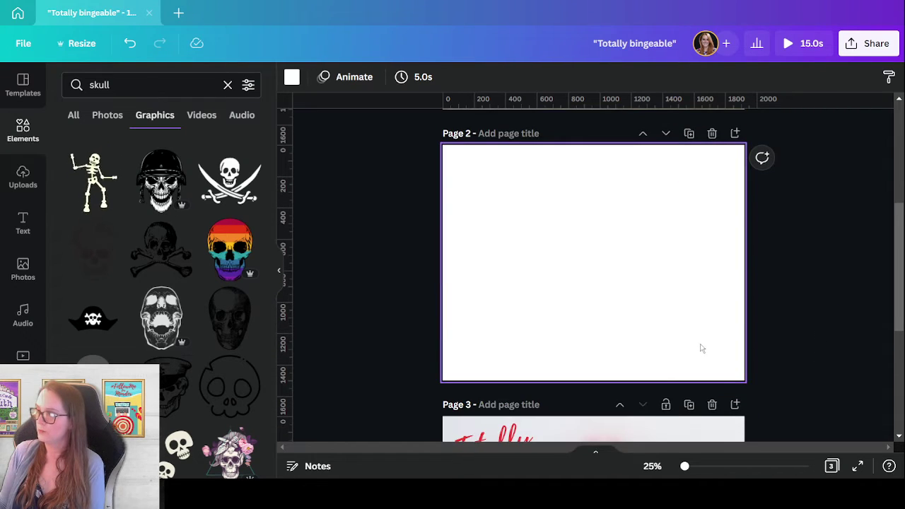
scroll(522, 287, up, 4)
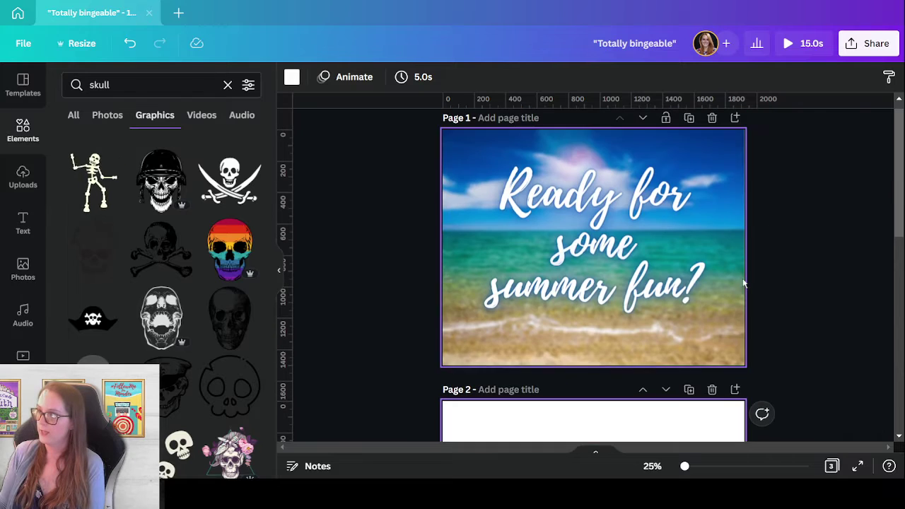
Search the photo library for "books at beach"
click(24, 272)
scroll(148, 212, down, 5)
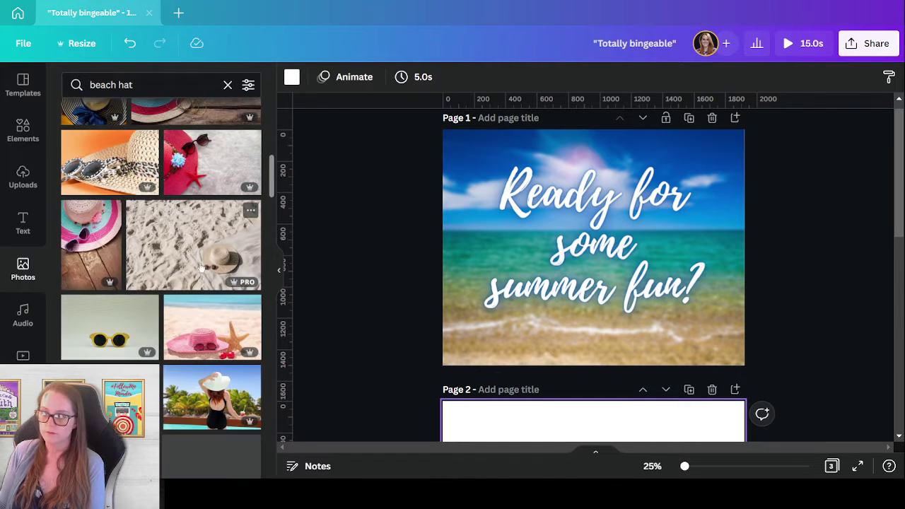
click(141, 84)
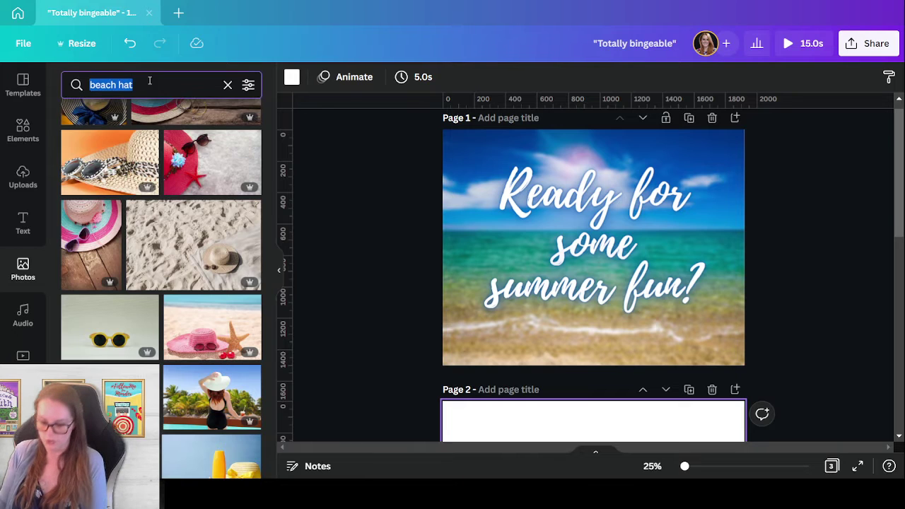
text(books at beach)
key(Return)
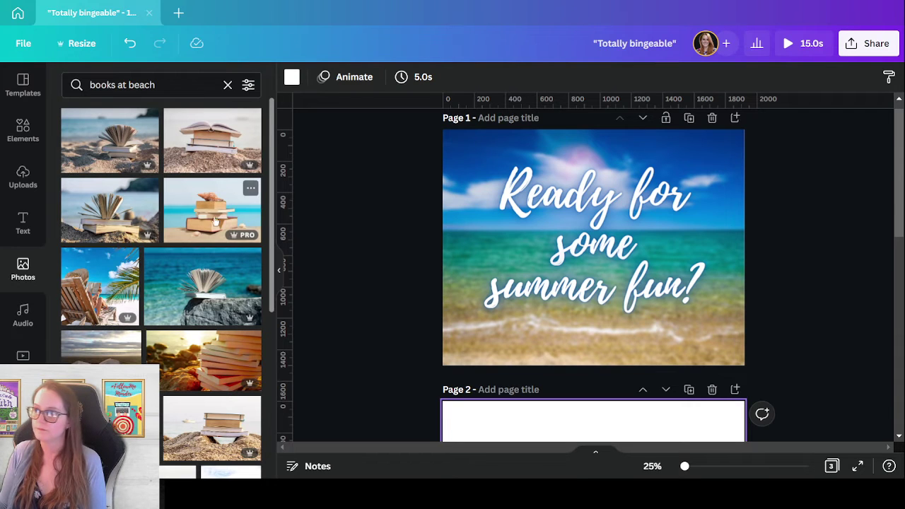
Fill blank page 2 with the photo of a seashell on a stack of books as its background
scroll(301, 309, down, 3)
drag(212, 210, 485, 266)
click(774, 293)
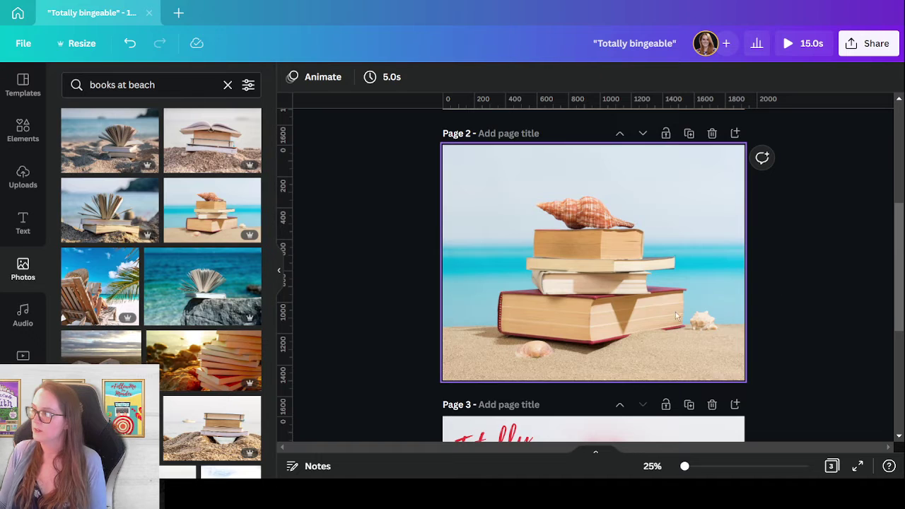
Copy both "Ready for some summer fun?" text blocks from page 1 onto page 2
scroll(416, 266, up, 3)
drag(415, 182, 720, 306)
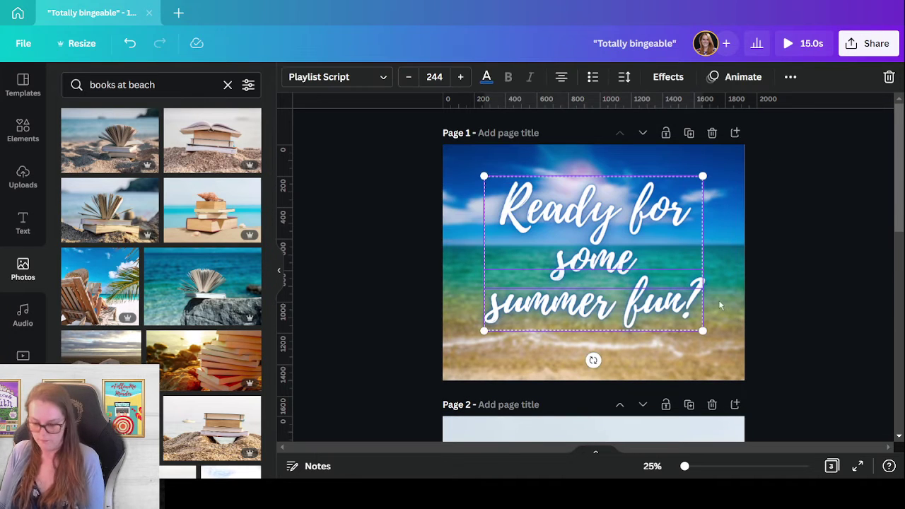
key(ctrl+c)
scroll(720, 305, down, 4)
click(617, 291)
key(ctrl+v)
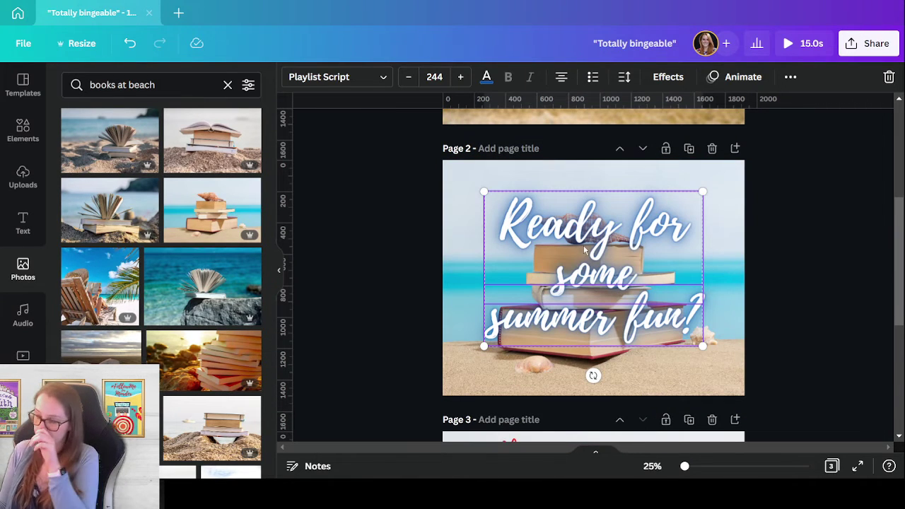
Replace the upper text block on page 2 with "Add these fab reads"
click(817, 286)
click(594, 234)
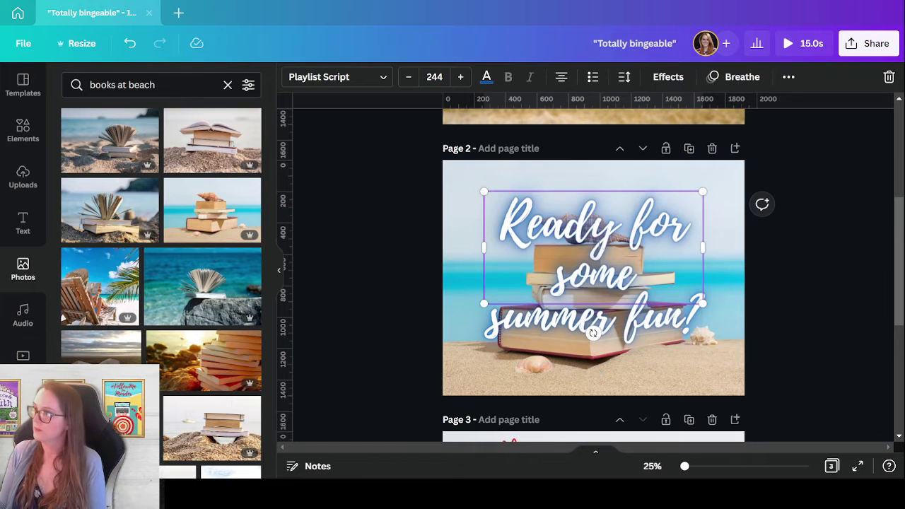
click(594, 234)
text(Add)
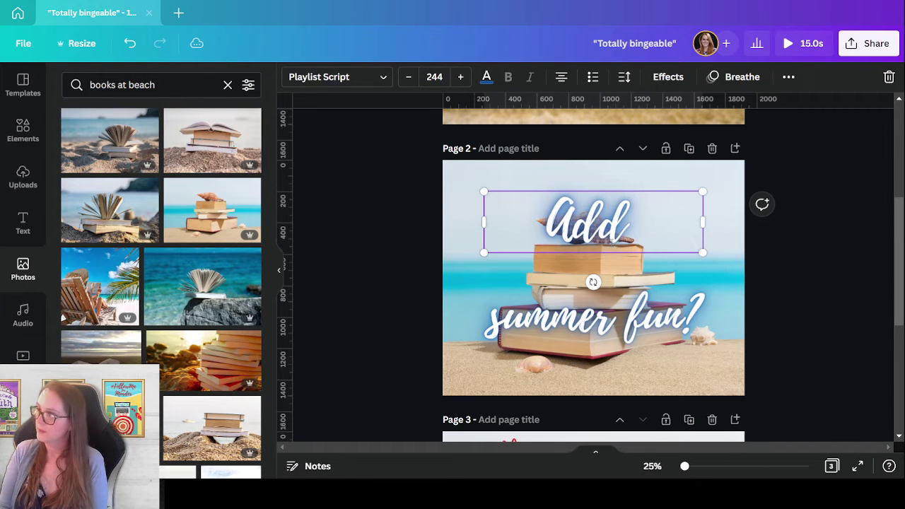
text( these f)
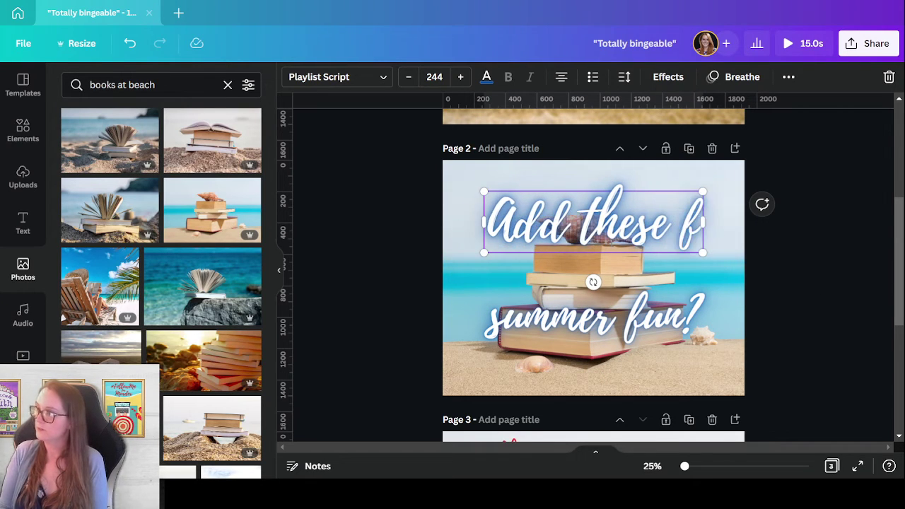
text(ab reads)
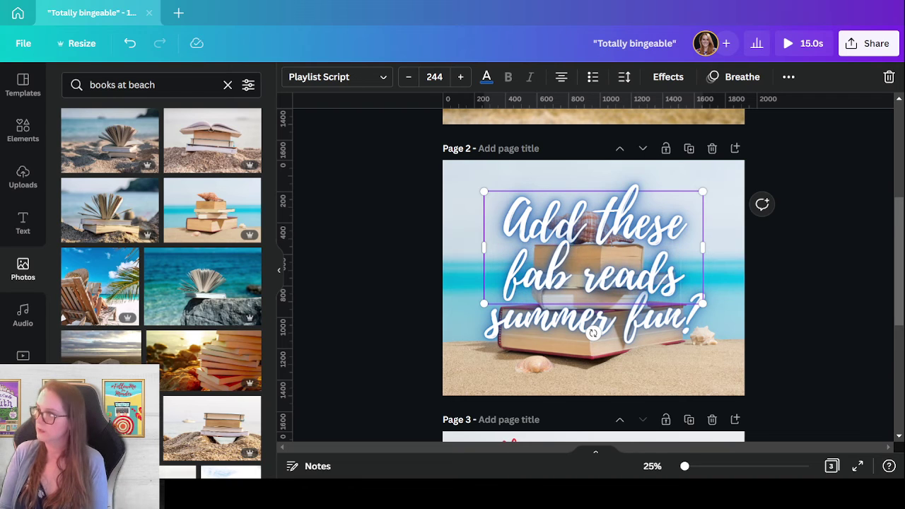
Replace page 2's lower text with "to your list!" and widen its box so the phrase fits on one line
click(659, 326)
click(659, 325)
text(to y)
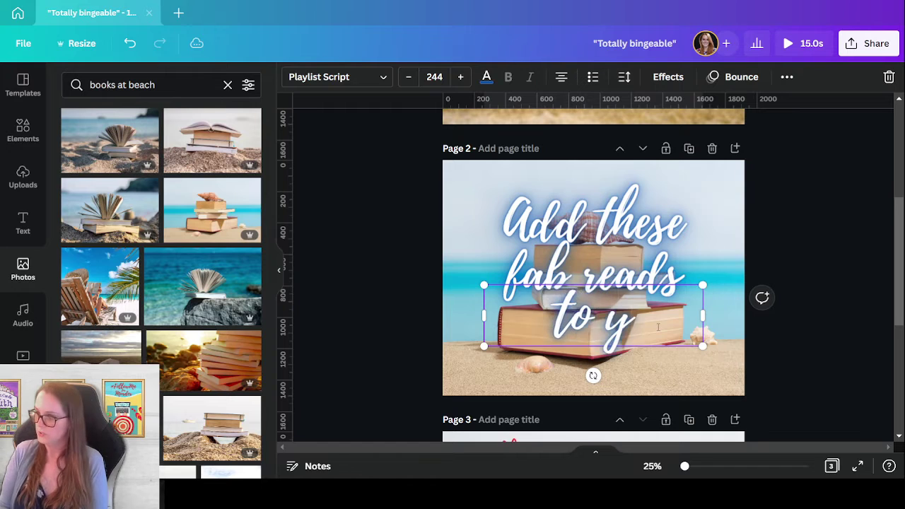
text(our lis)
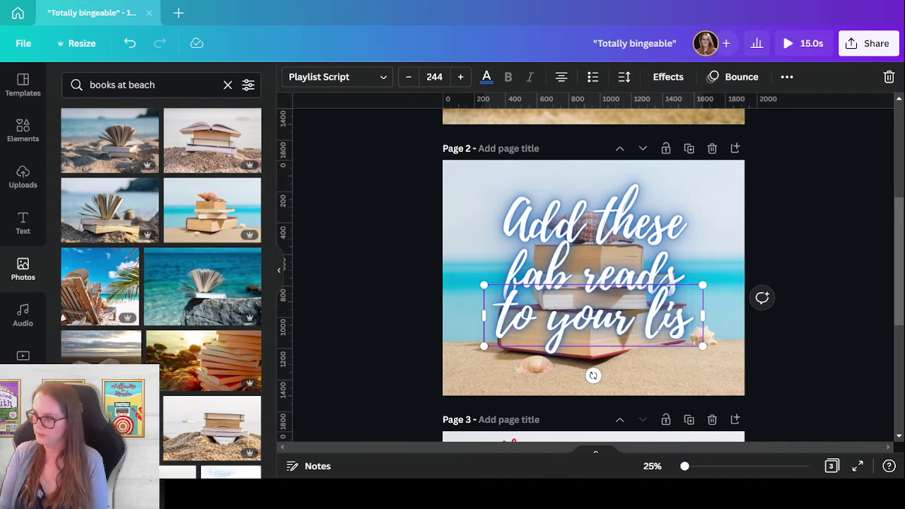
text(t!)
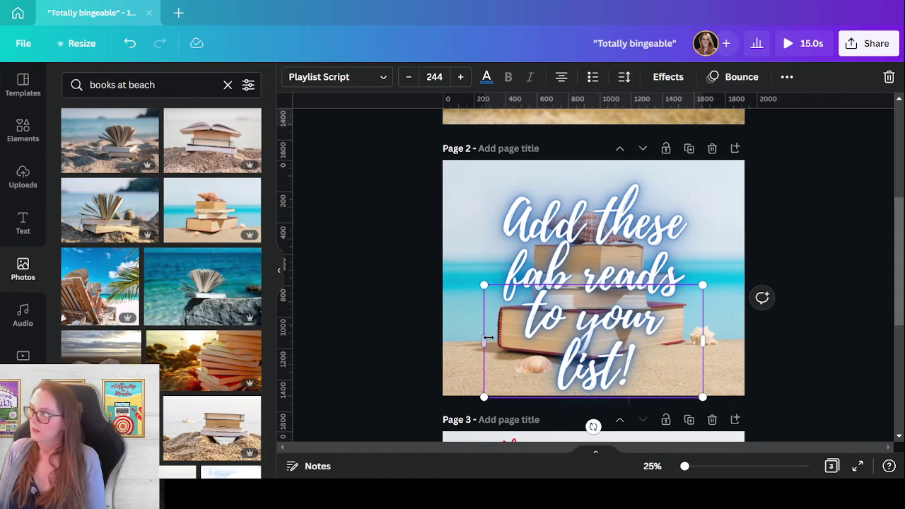
drag(469, 340, 459, 340)
click(620, 375)
drag(639, 326, 647, 329)
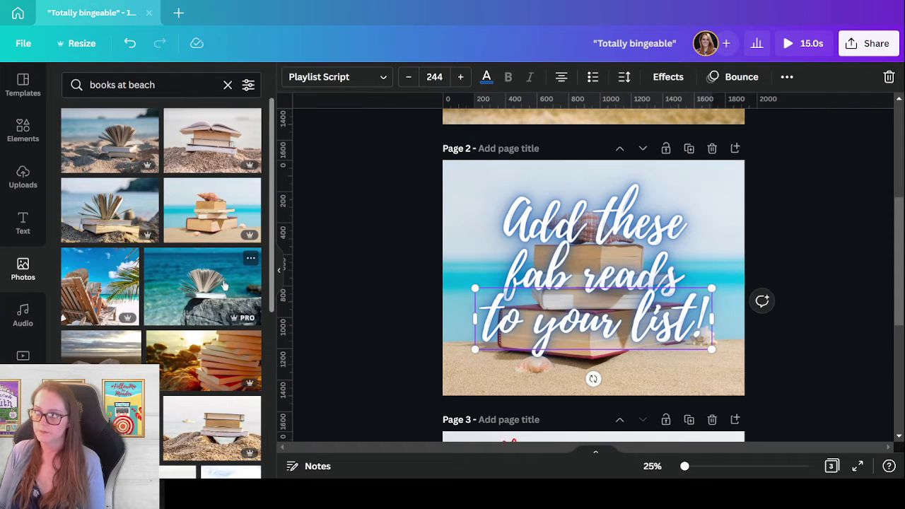
Replace page 2's background with the photo of an open book on a striped towel, enlarged and cropped around the book
drag(212, 354, 594, 283)
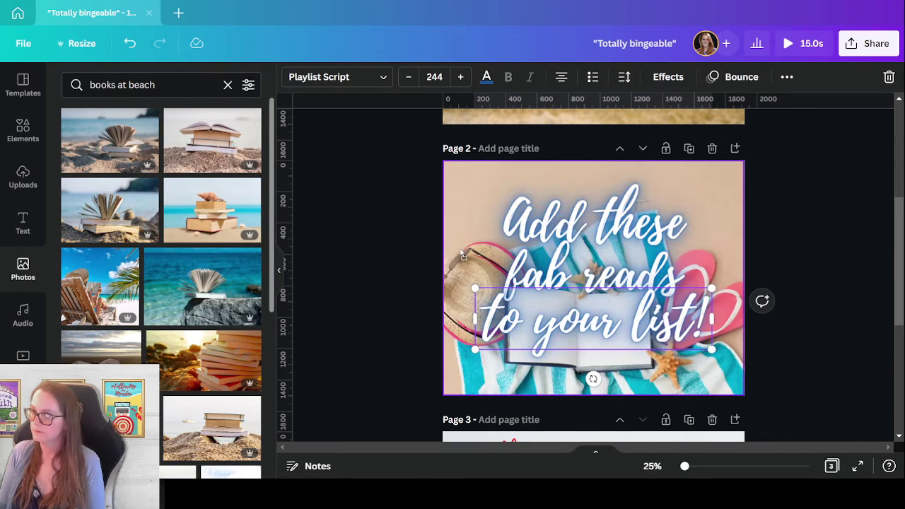
double_click(484, 168)
drag(584, 256, 635, 243)
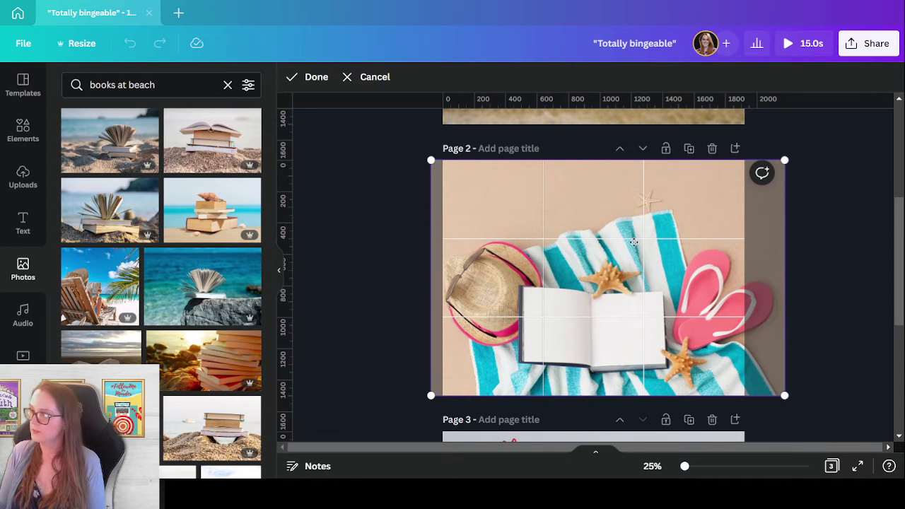
drag(434, 159, 248, 31)
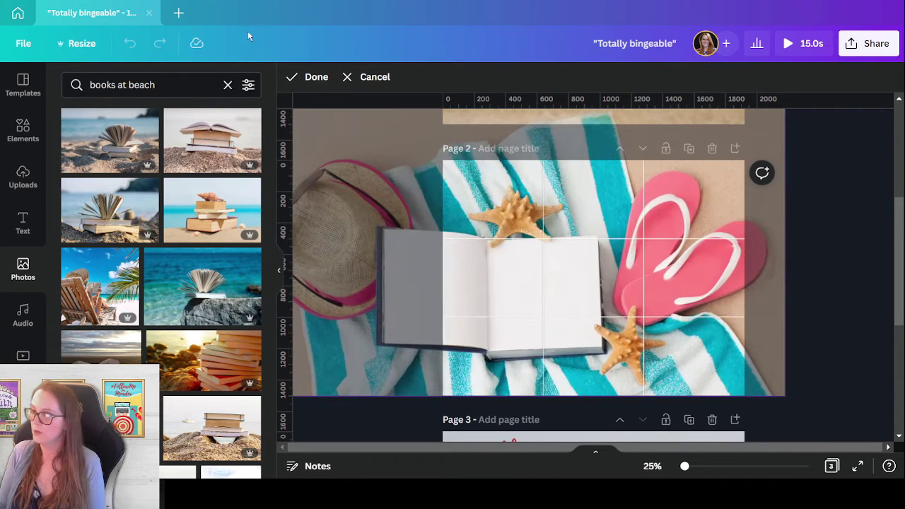
drag(479, 318, 598, 289)
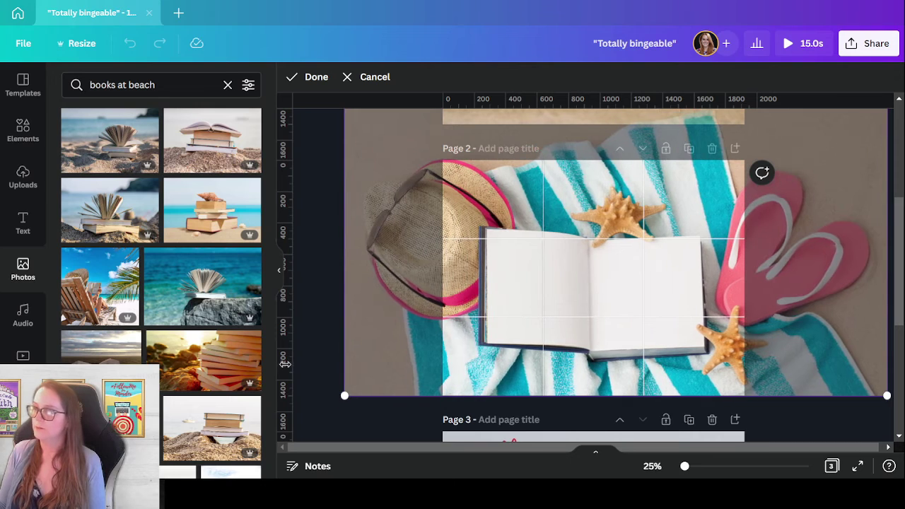
click(311, 375)
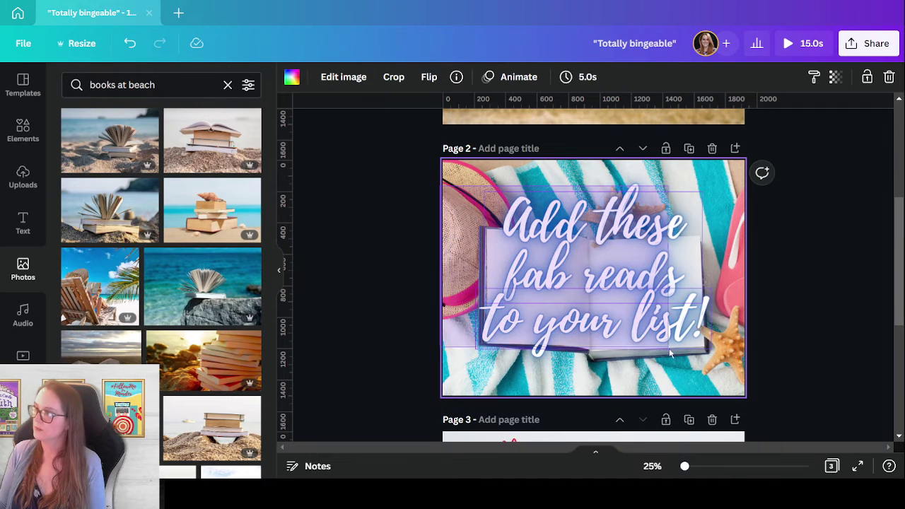
Shrink both page 2 text blocks to size 132 over the book's right-hand page and set their effect style to None
click(495, 194)
drag(477, 190, 587, 266)
drag(647, 313, 647, 297)
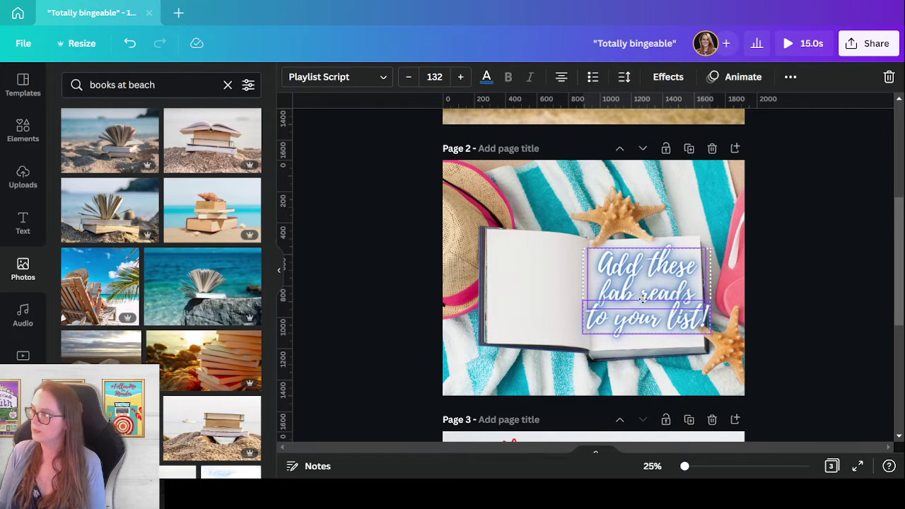
click(668, 77)
click(95, 175)
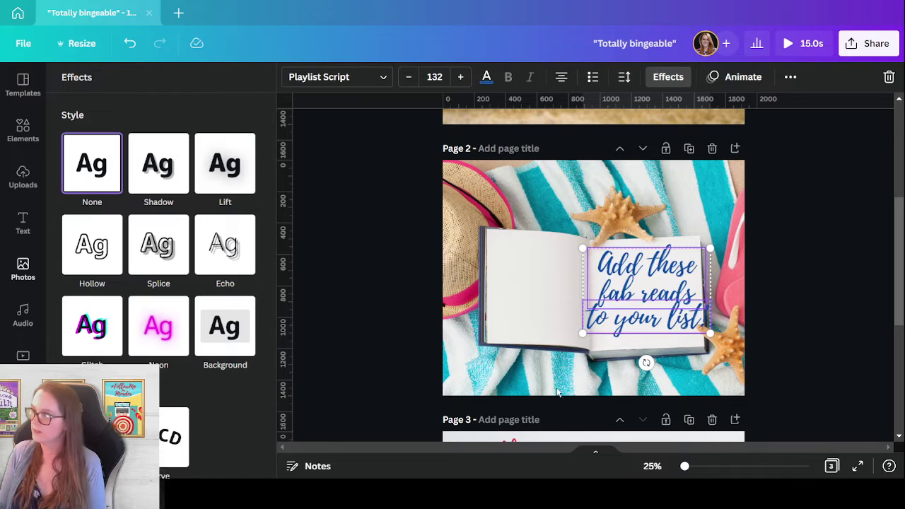
Enlarge page 2's background photo further within its crop and reposition it to feature the book's right-hand page
click(539, 367)
double_click(540, 367)
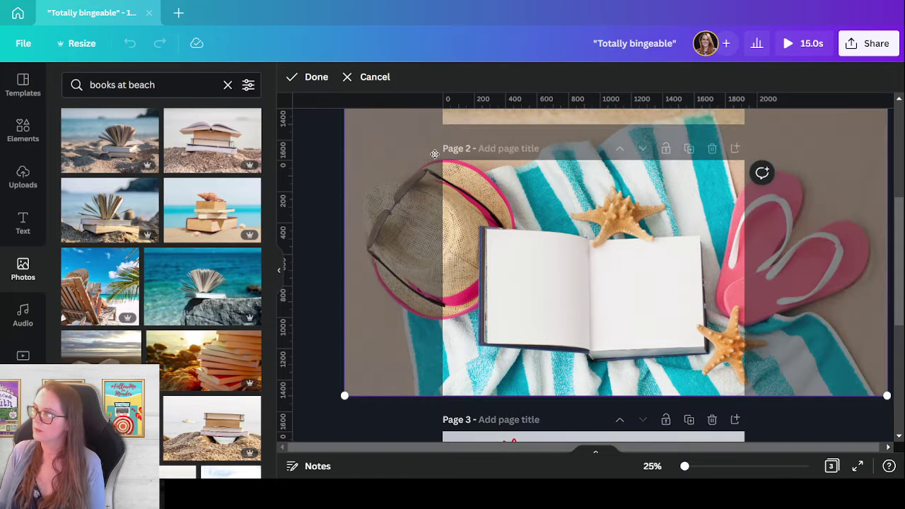
drag(344, 396, 240, 467)
drag(616, 363, 654, 288)
drag(654, 323, 601, 337)
click(812, 439)
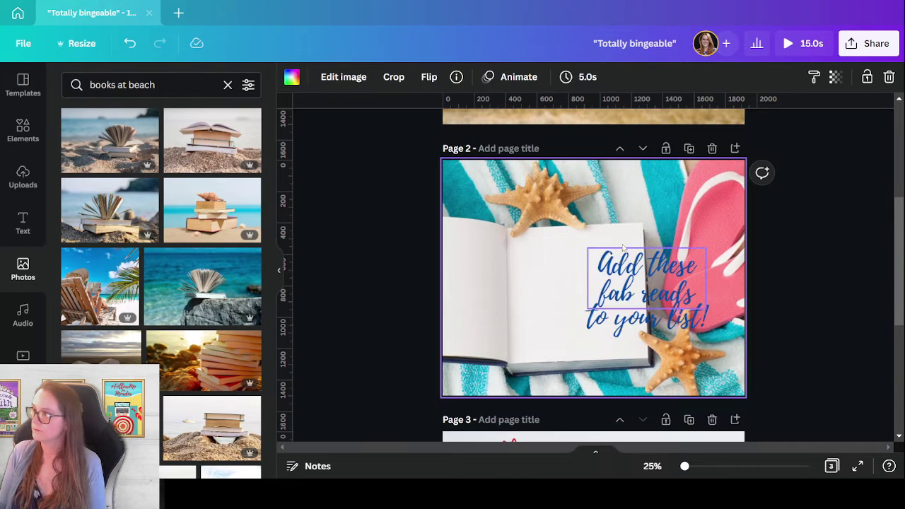
Move both text blocks together so they are centred on the book's blank right-hand page
click(640, 320)
drag(640, 320, 567, 313)
click(829, 354)
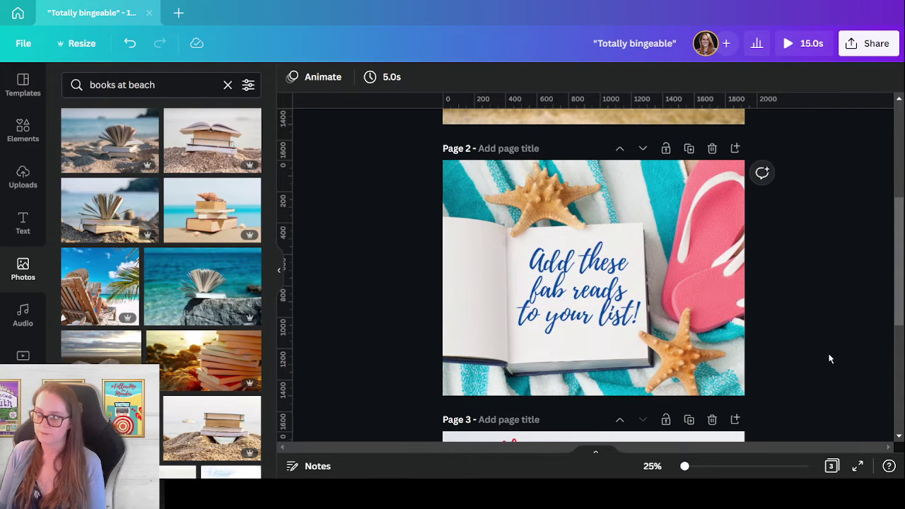
Change the font of both page 2 text blocks to Sweety Strawberry Regular
click(550, 319)
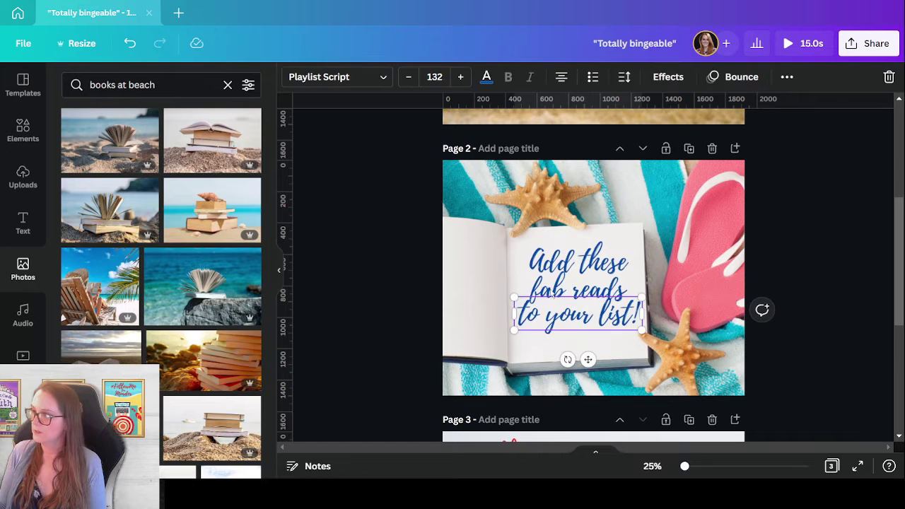
click(337, 80)
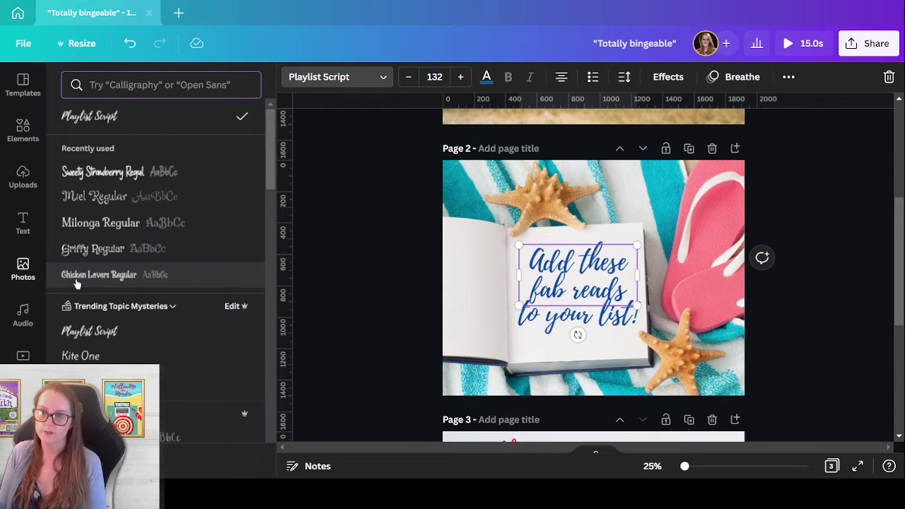
click(102, 172)
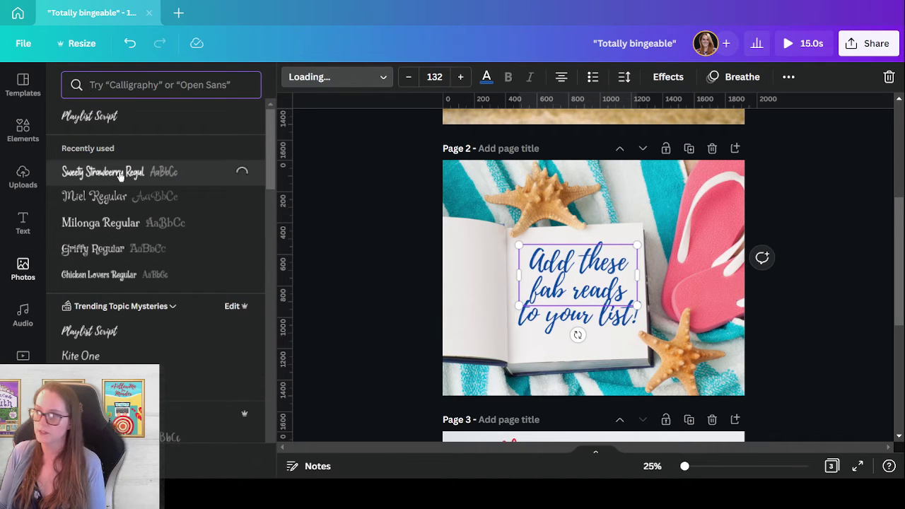
click(547, 318)
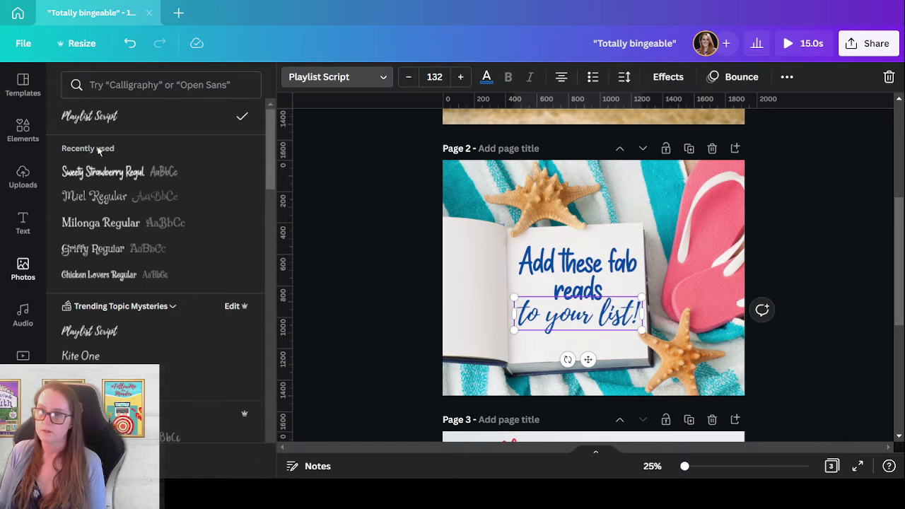
click(99, 172)
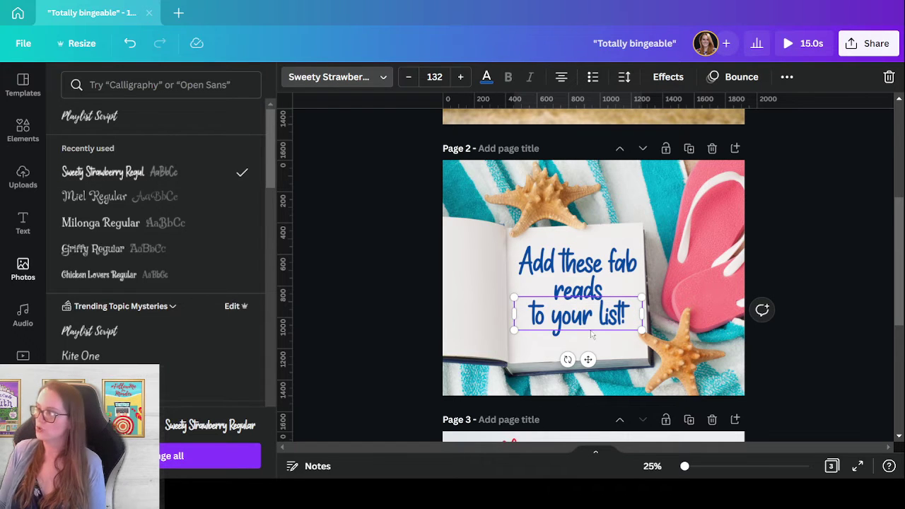
Move the word "to" from the lower text to the end of the upper text, then narrow and recentre the lower box
shift+click(599, 296)
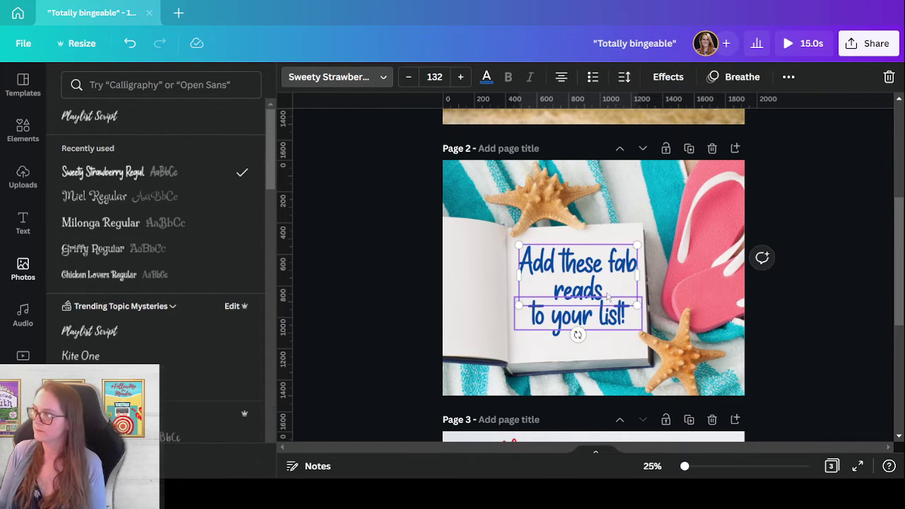
click(599, 295)
double_click(580, 269)
click(603, 292)
text(to)
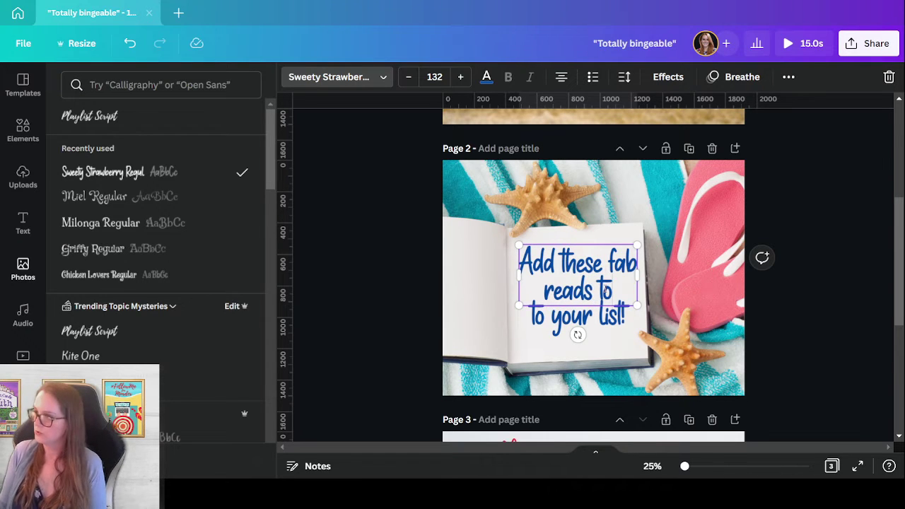
double_click(536, 314)
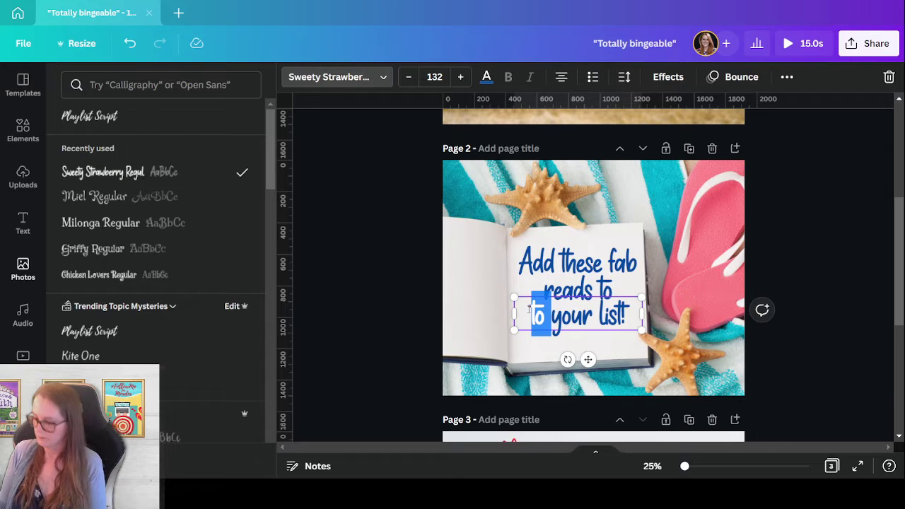
key(BackSpace)
drag(513, 311, 556, 315)
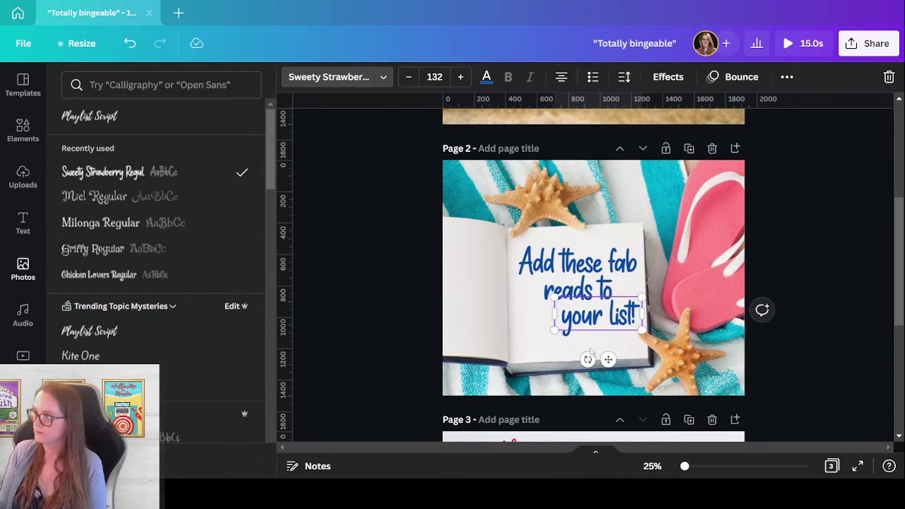
drag(607, 358, 588, 359)
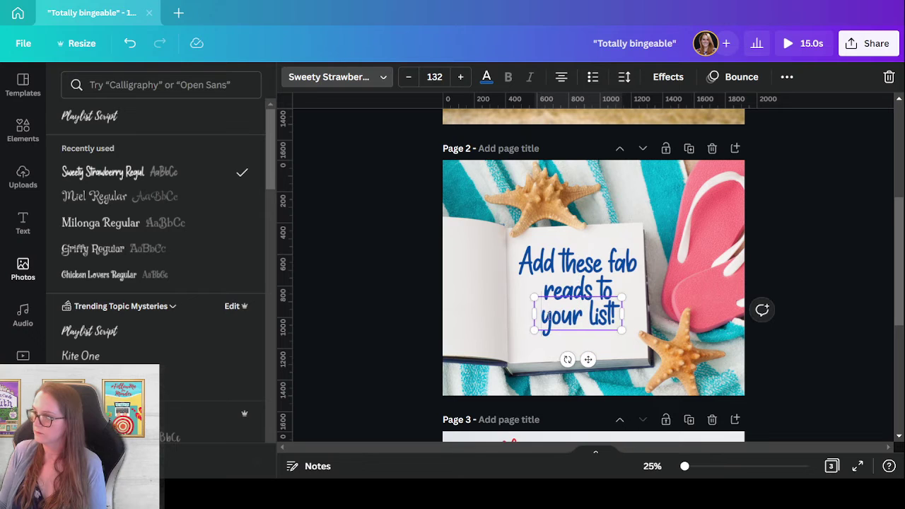
Extend the lower text to "reading your list!" on one line and centre its widened box beneath the upper text
text(reading)
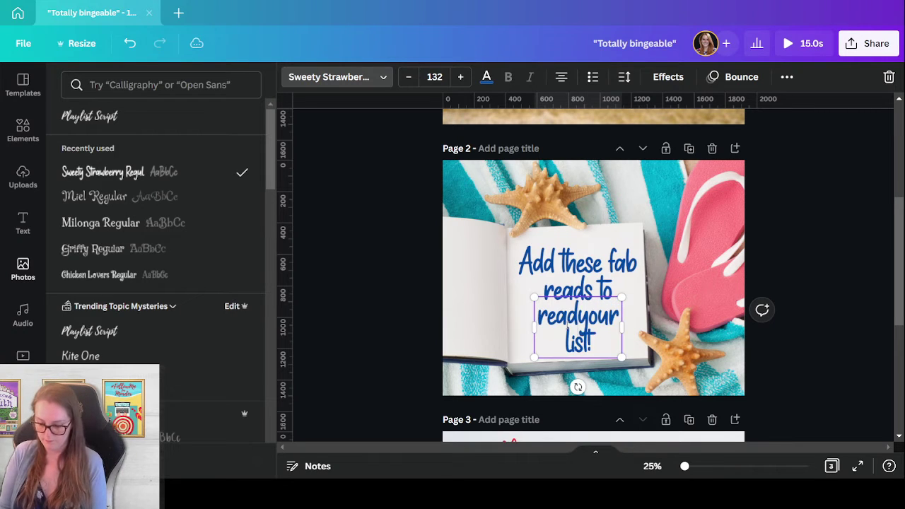
drag(531, 327, 466, 325)
click(565, 326)
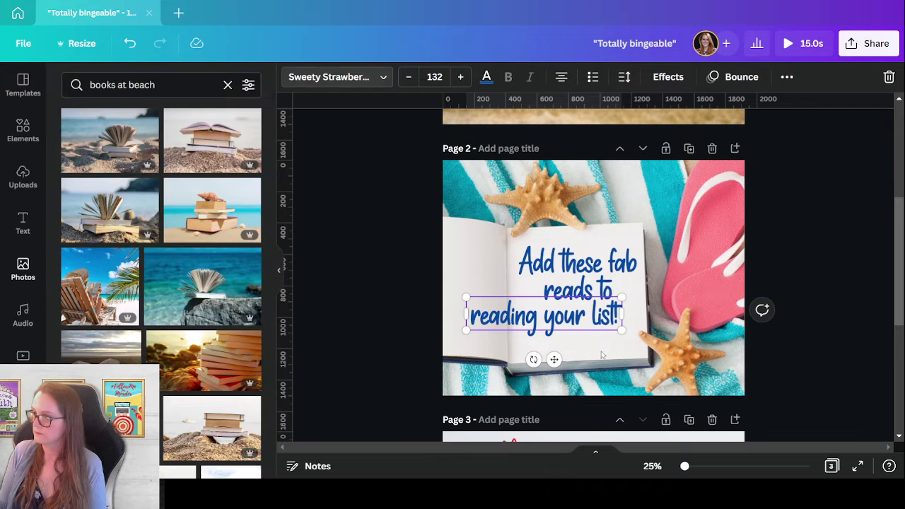
click(555, 331)
click(555, 325)
drag(554, 359, 586, 355)
Left-align both page 2 text blocks, wrap the lower one as "reading" / "your list!", and line it up beneath the upper one
click(587, 279)
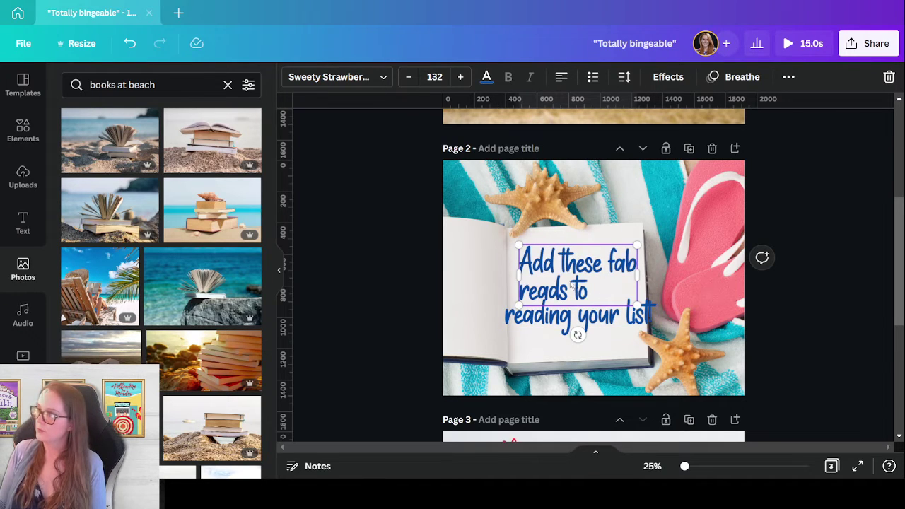
drag(579, 290, 573, 285)
click(579, 318)
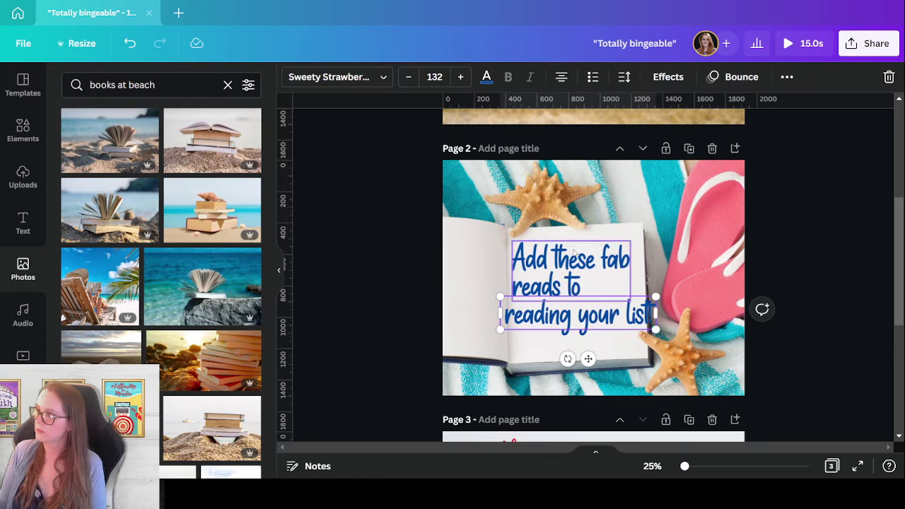
click(561, 77)
drag(658, 321, 601, 319)
drag(555, 343, 562, 343)
click(630, 390)
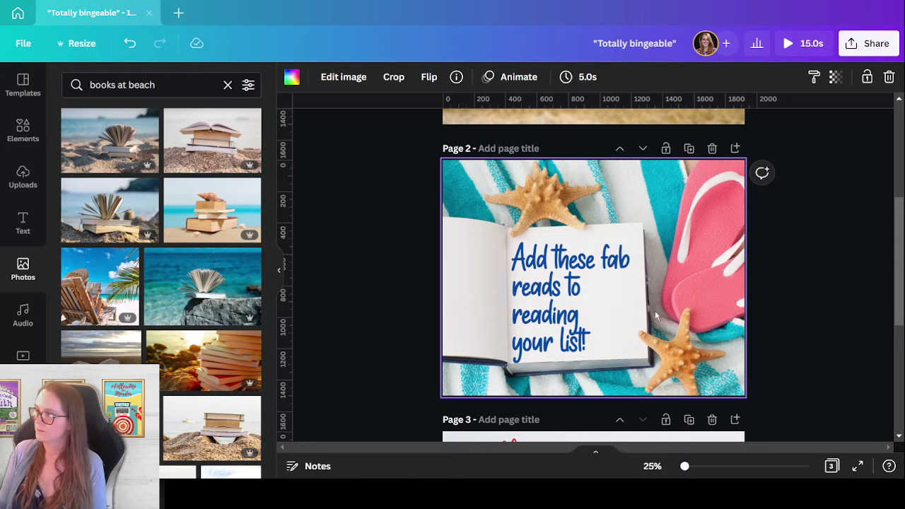
Rotate both page 2 text blocks together slightly counter-clockwise to match the book page's tilt, and nudge them down a little
click(576, 283)
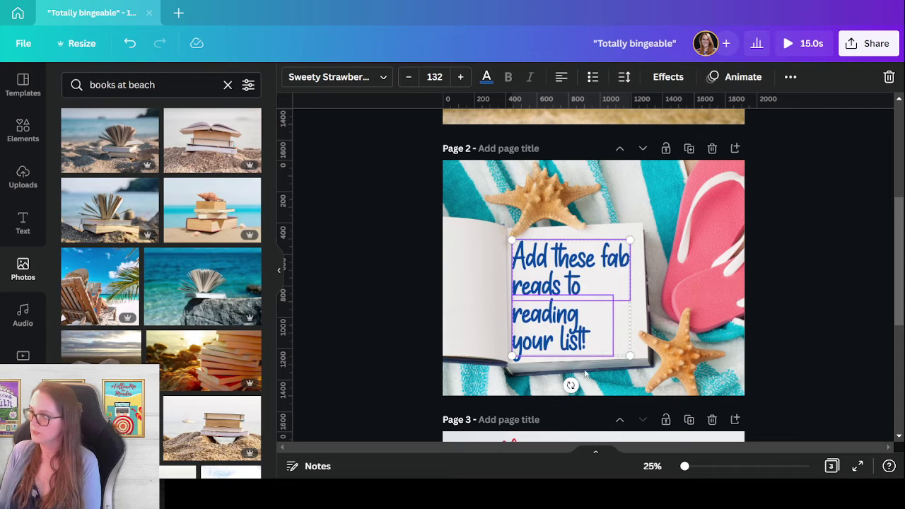
drag(571, 386, 581, 394)
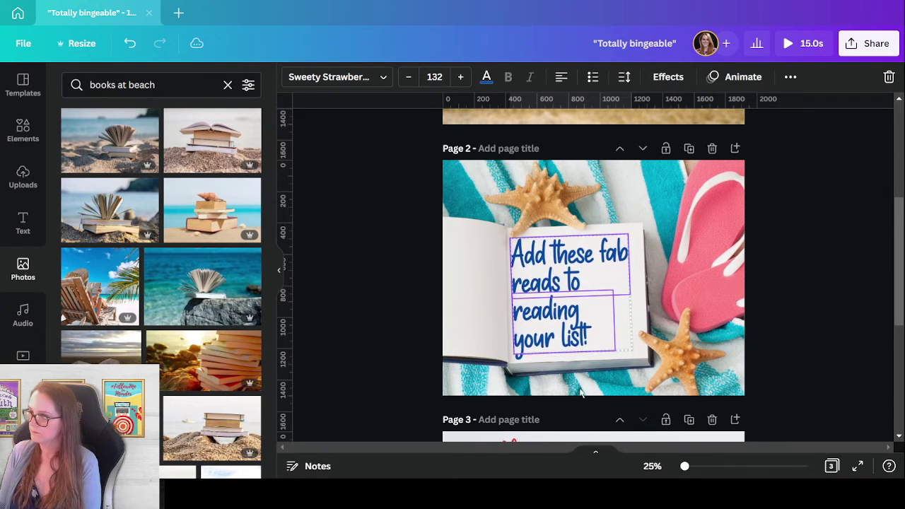
click(670, 362)
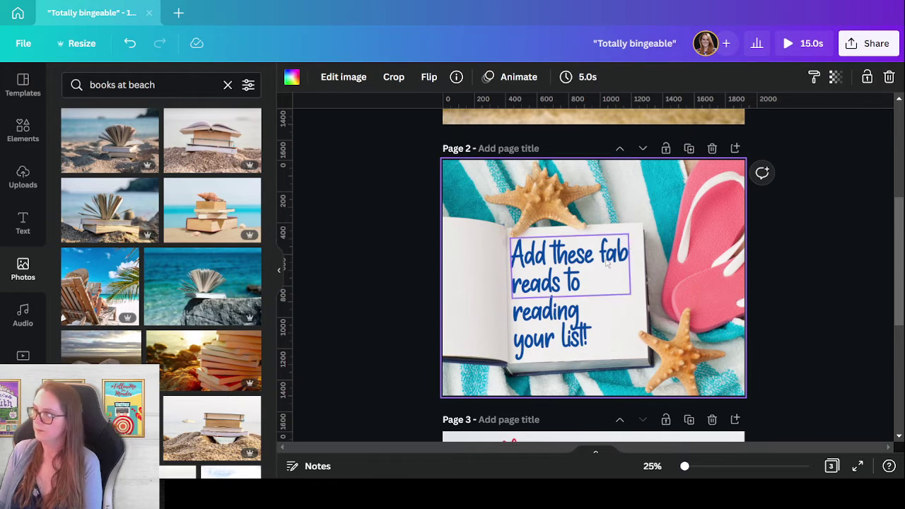
click(587, 280)
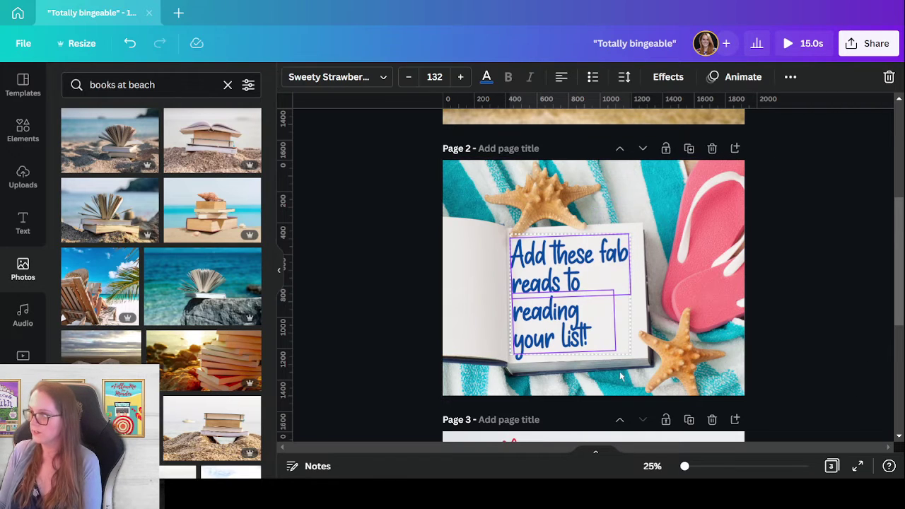
key(Down)
key(Down)
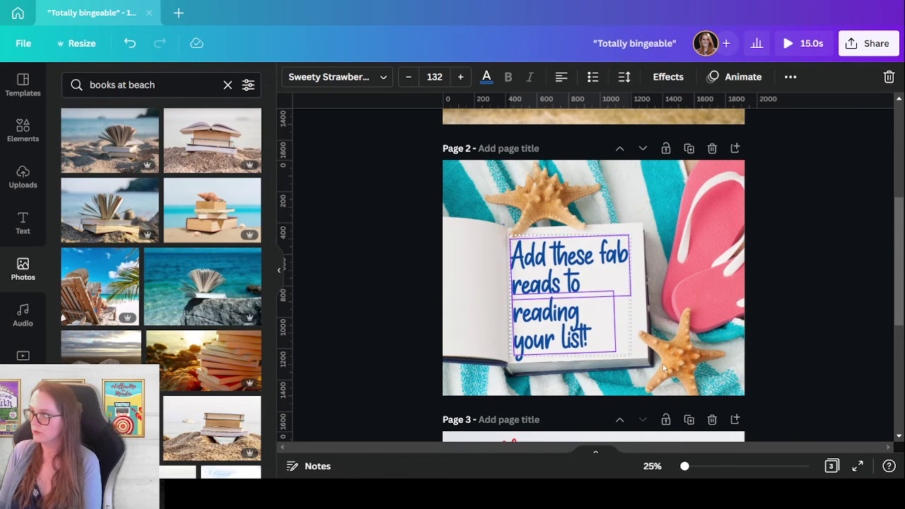
click(778, 339)
Recolour both page 2 text blocks with the teal from the photo colours
click(530, 281)
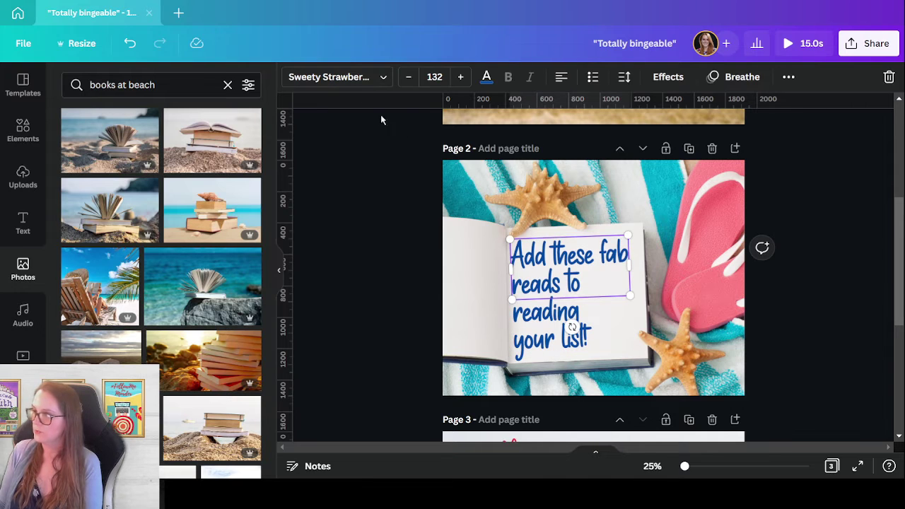
click(485, 76)
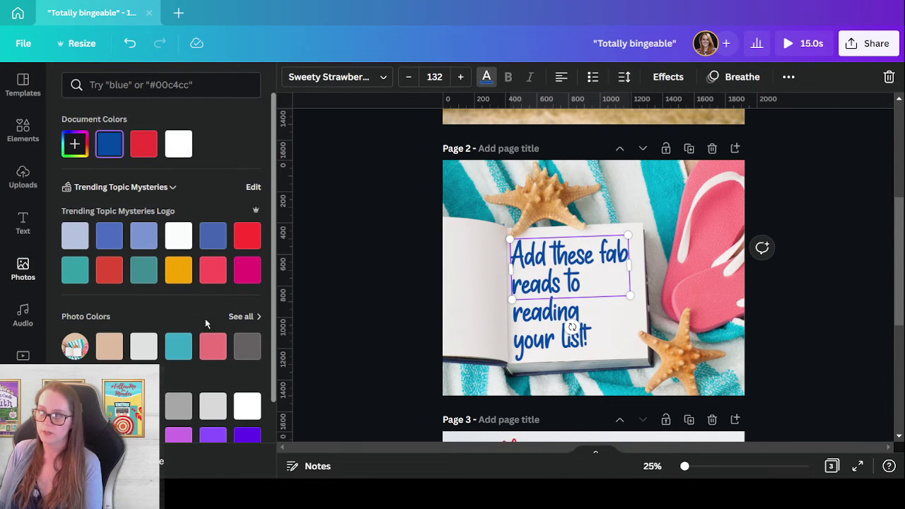
click(179, 346)
key(Tab)
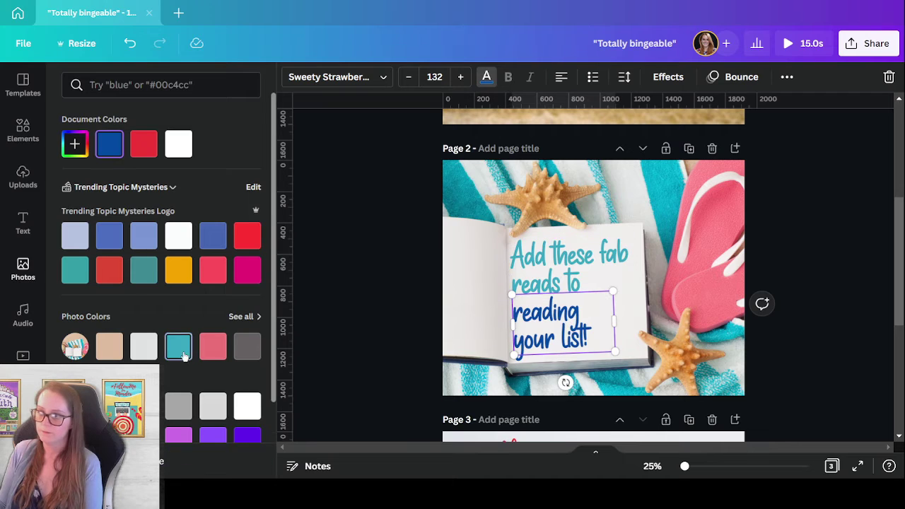
click(181, 348)
Give the upper page 2 text a black Shadow effect with offset 42 and transparency 91
key(shift+Tab)
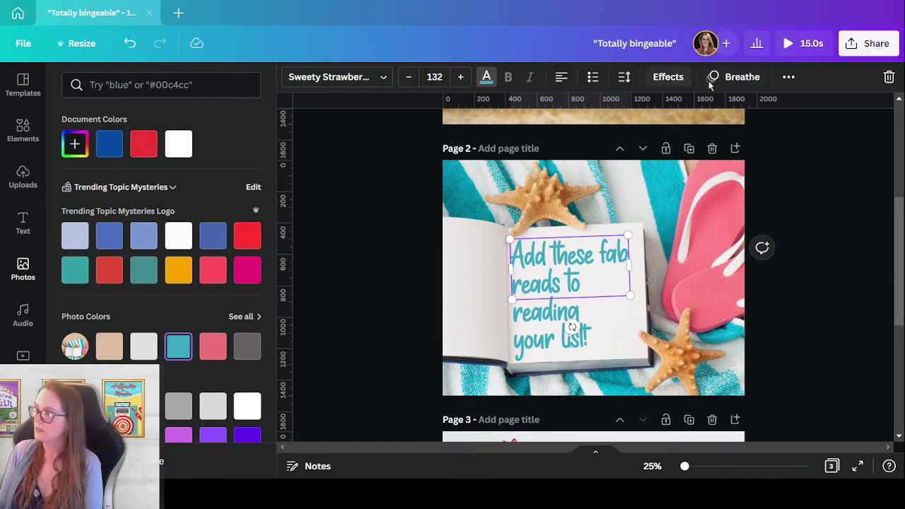
click(667, 77)
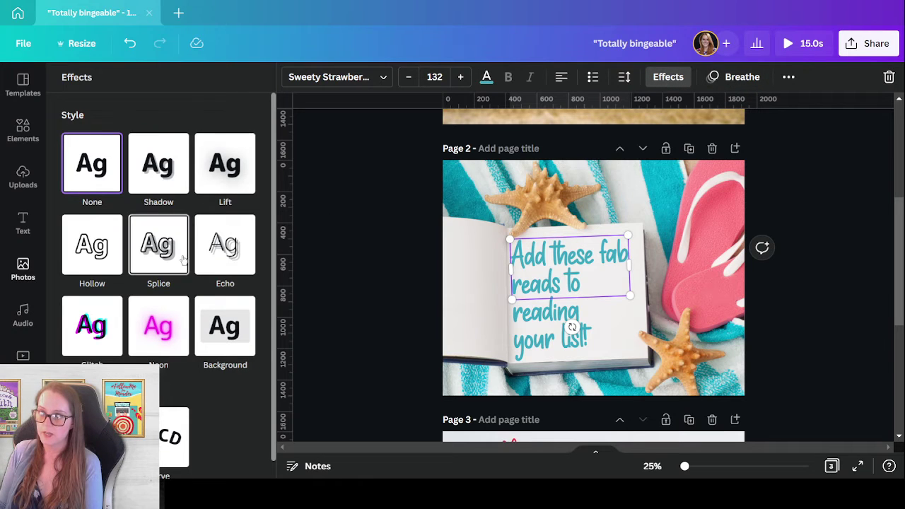
click(172, 177)
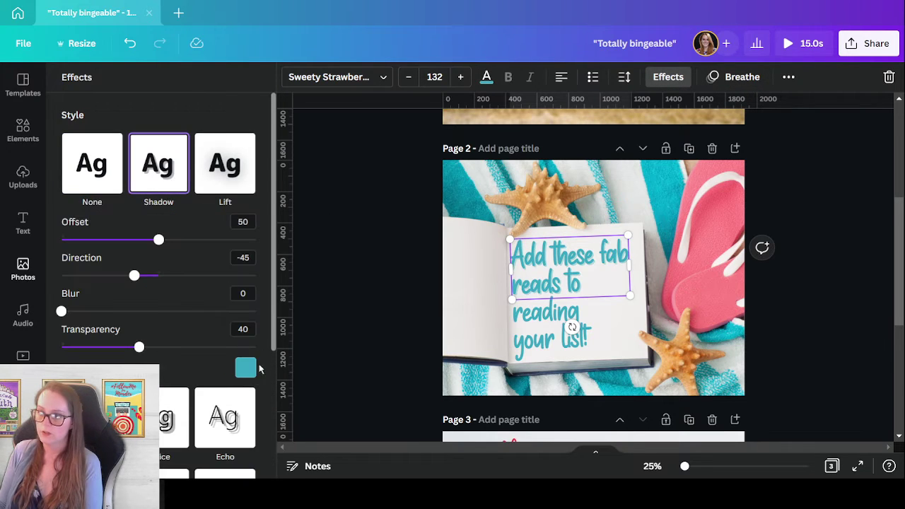
click(245, 368)
click(87, 325)
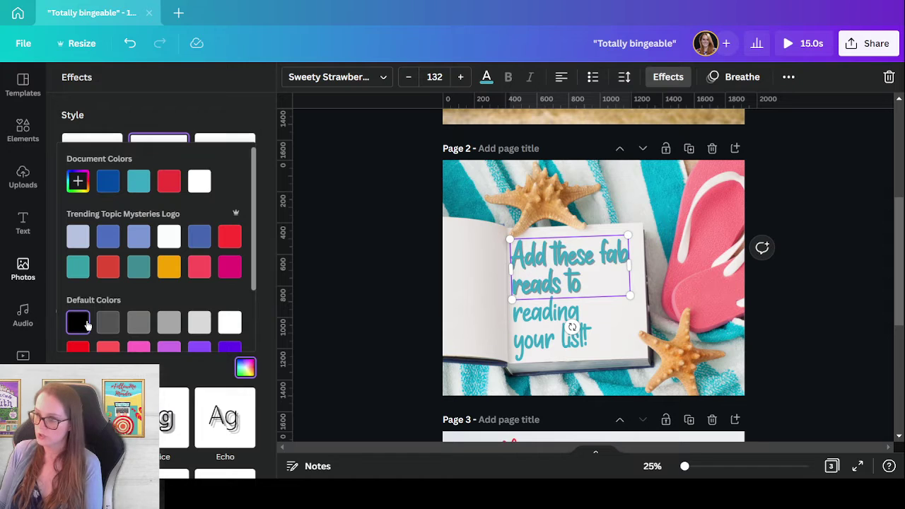
click(64, 309)
drag(139, 347, 240, 357)
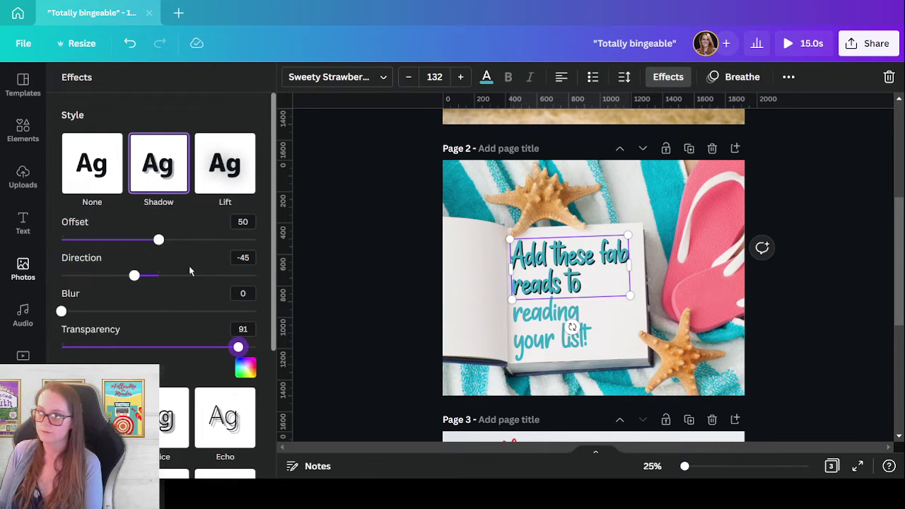
mouse_move(159, 241)
mouse_down()
mouse_move(134, 242)
mouse_move(143, 242)
mouse_up()
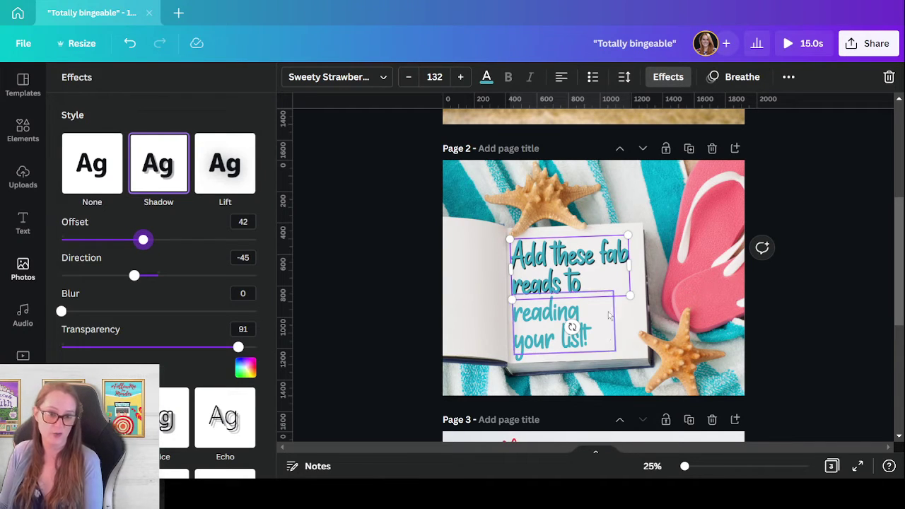
Copy the upper text's style, including its shadow, onto the "reading your list!" text on page 2
click(796, 80)
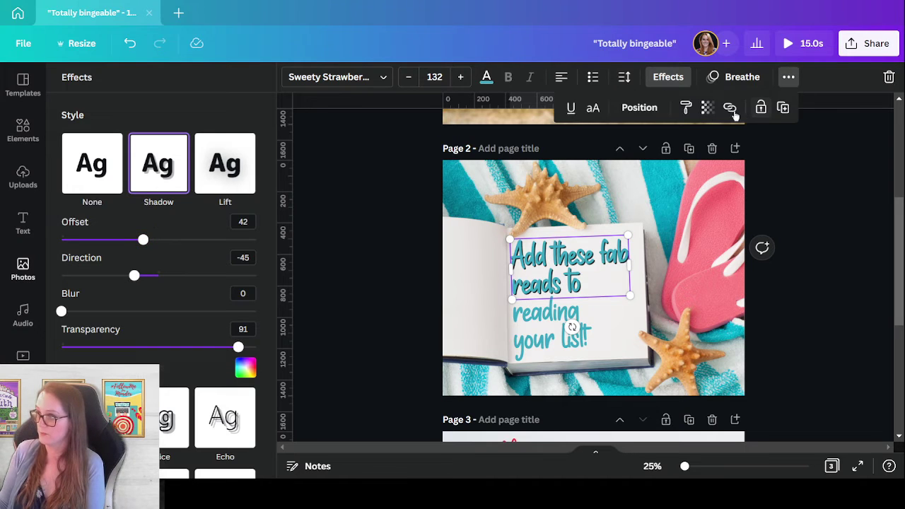
click(686, 107)
click(554, 347)
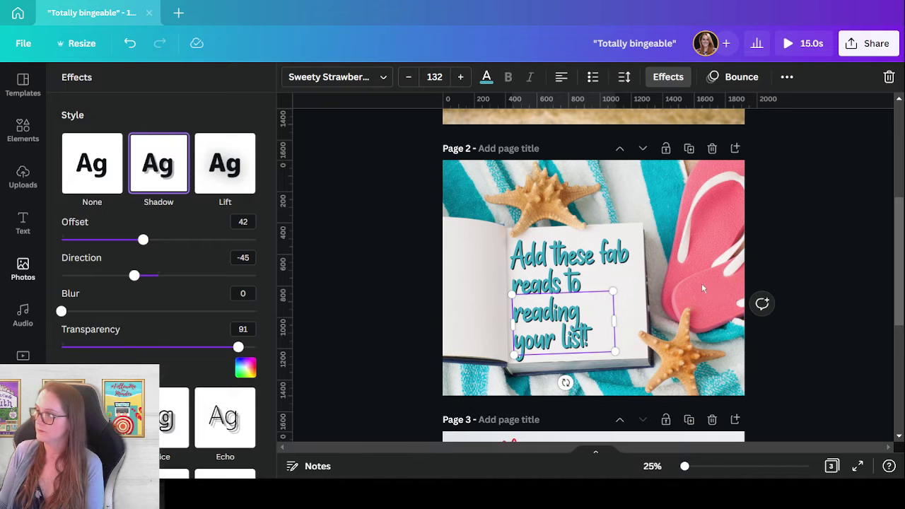
click(727, 380)
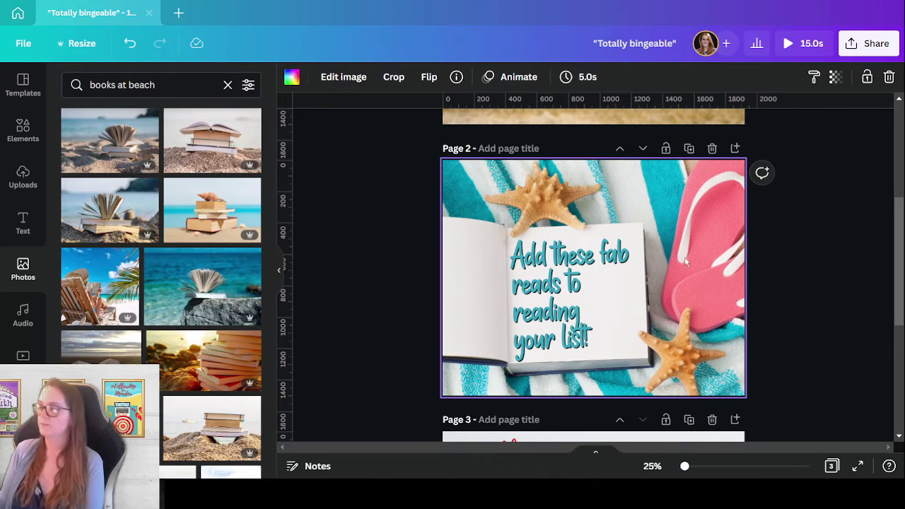
Change the font of both page 1 text blocks, "Ready for some" and "summer fun?", to Sweety Strawberry Regular
scroll(684, 135, up, 4)
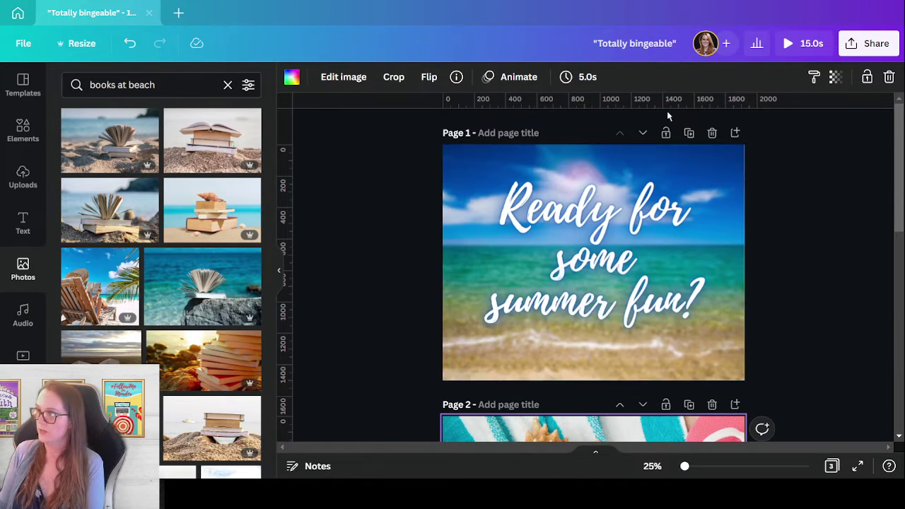
scroll(732, 308, down, 4)
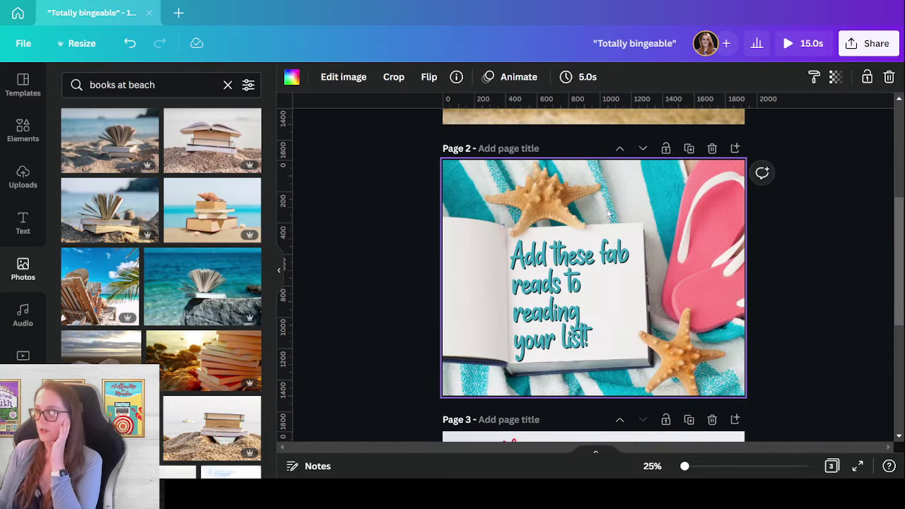
scroll(635, 183, up, 4)
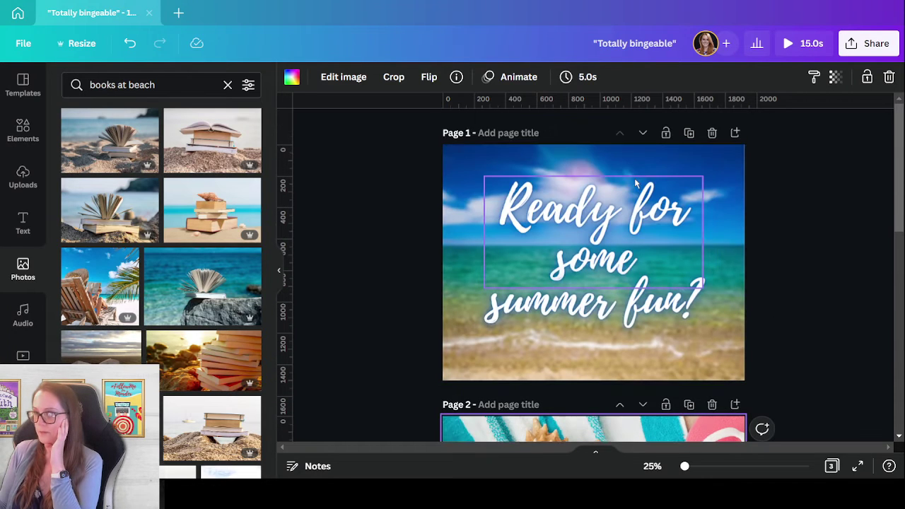
click(593, 243)
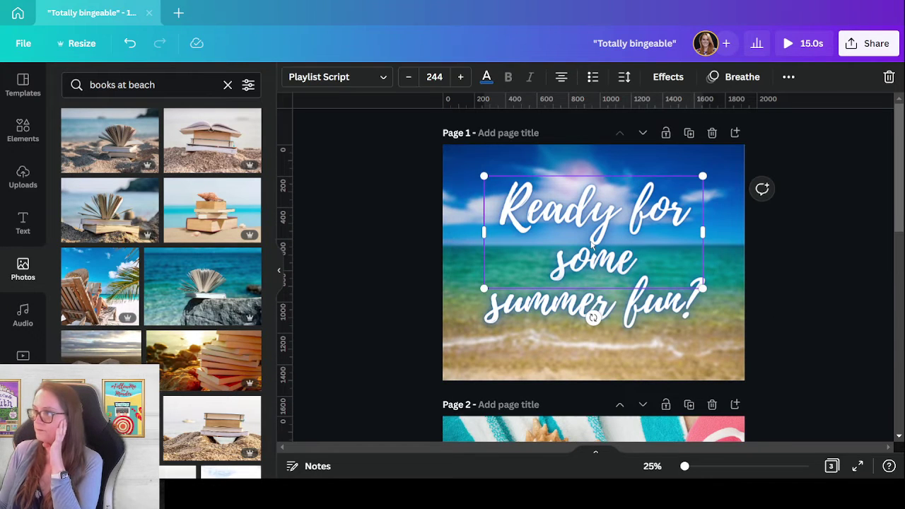
click(371, 76)
click(114, 141)
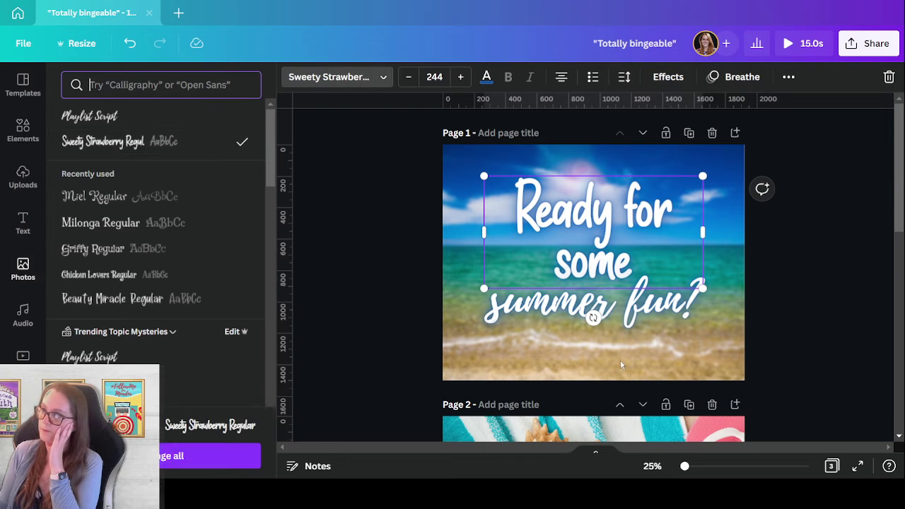
click(597, 319)
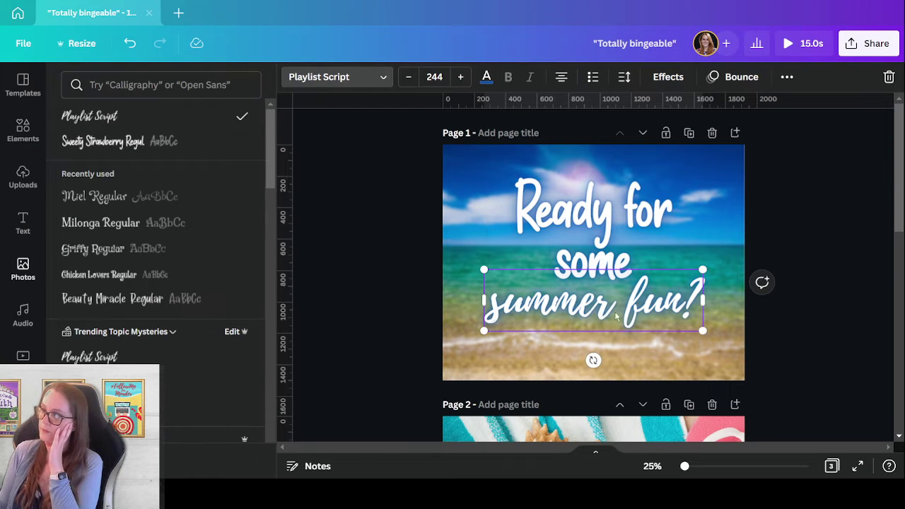
click(102, 142)
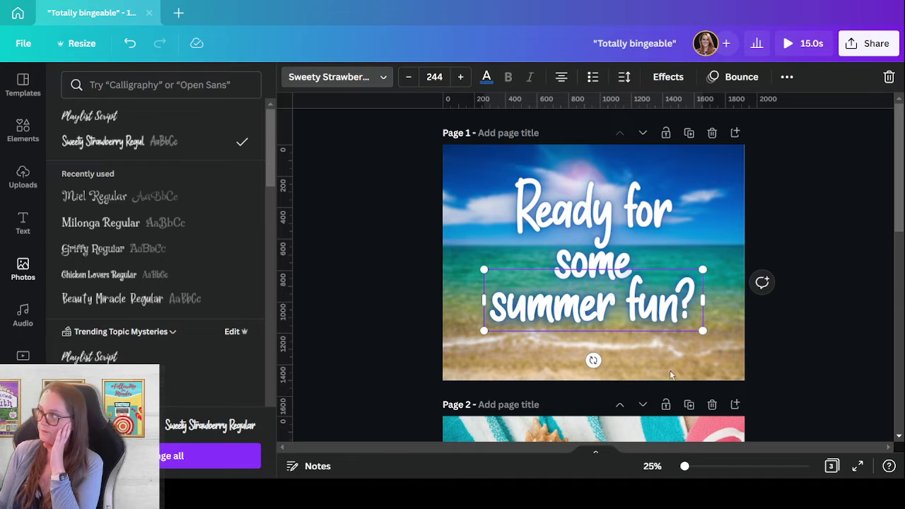
Move both page 1 text blocks together slightly down so the wording is vertically centred on the beach photo
click(669, 373)
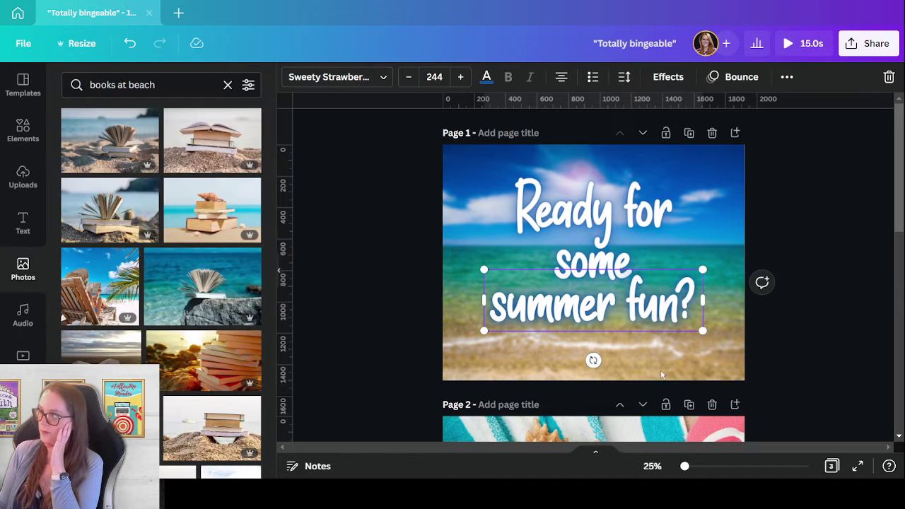
click(612, 350)
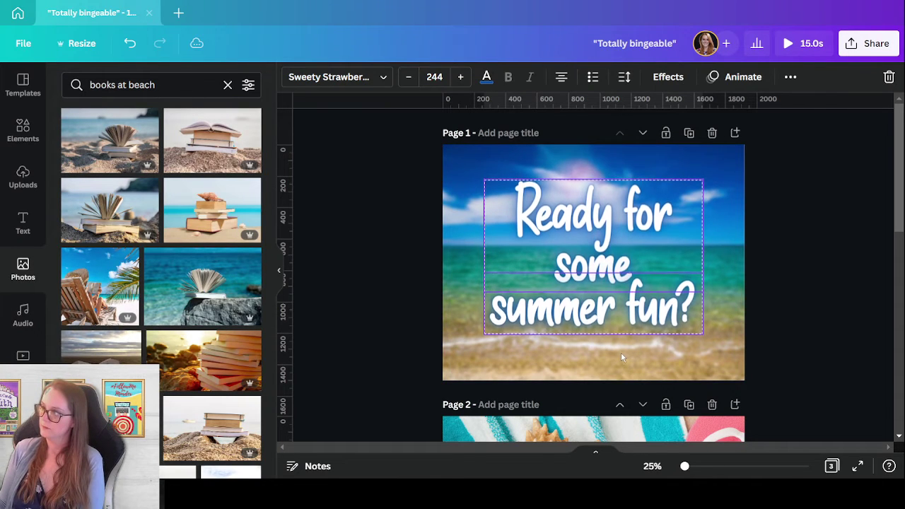
click(642, 366)
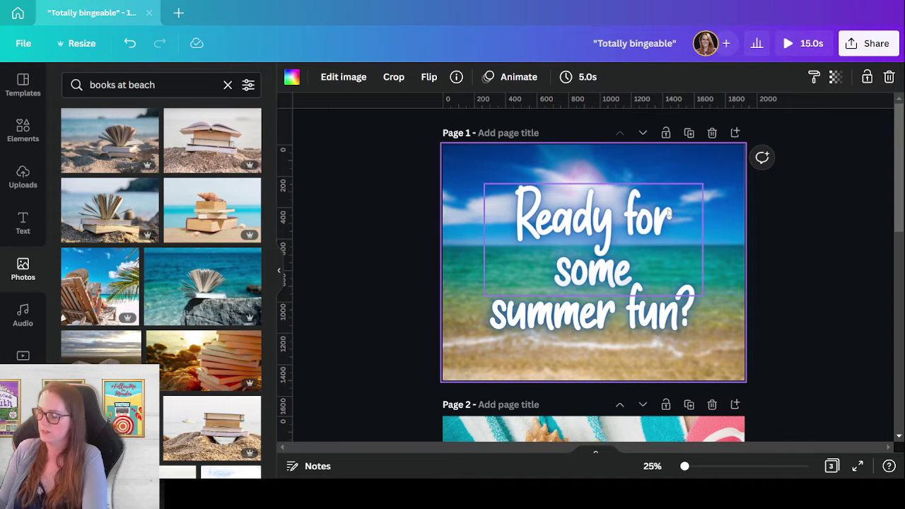
Add a subheading to page 3 with the tagline that begins "A modern must-" and ends "mystery lover."
scroll(670, 212, down, 7)
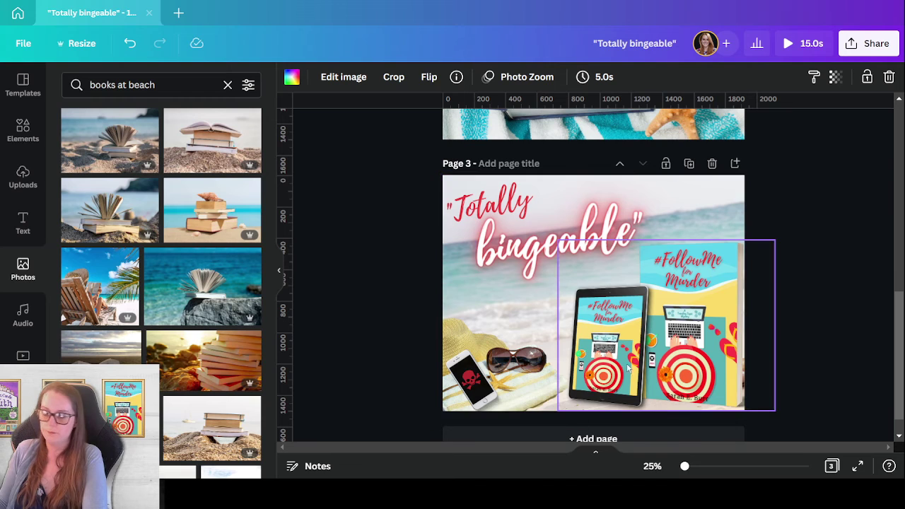
scroll(752, 315, up, 3)
scroll(751, 312, down, 3)
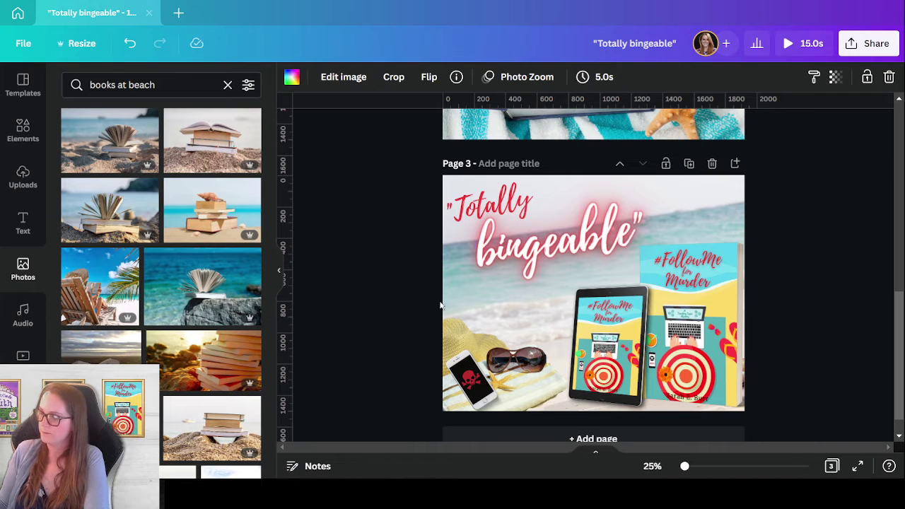
click(23, 225)
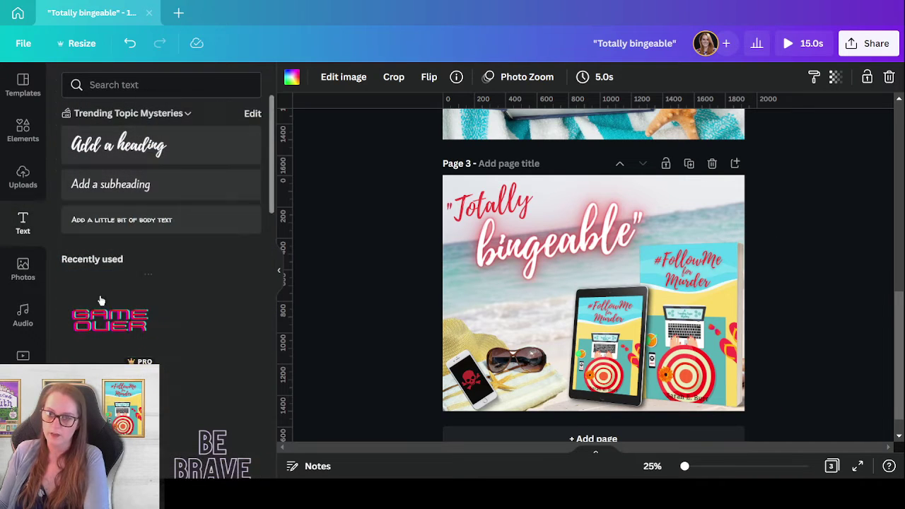
click(128, 184)
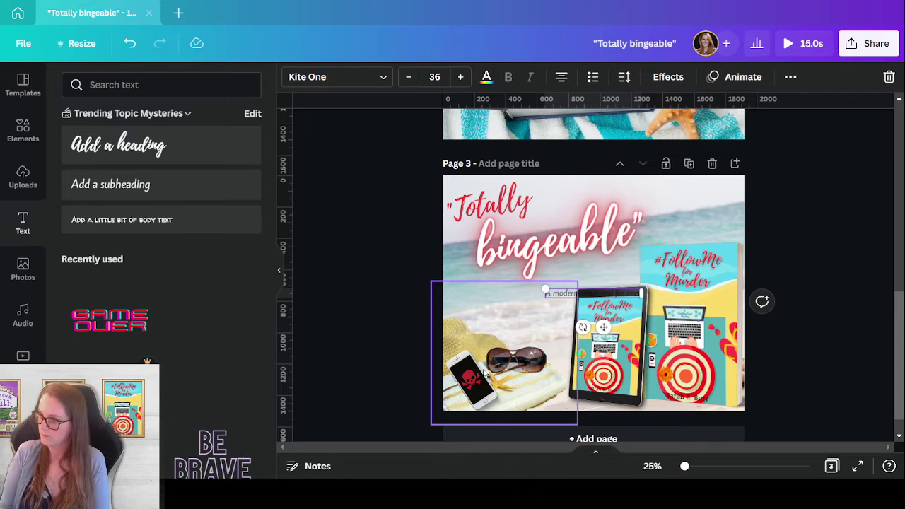
text(lover.)
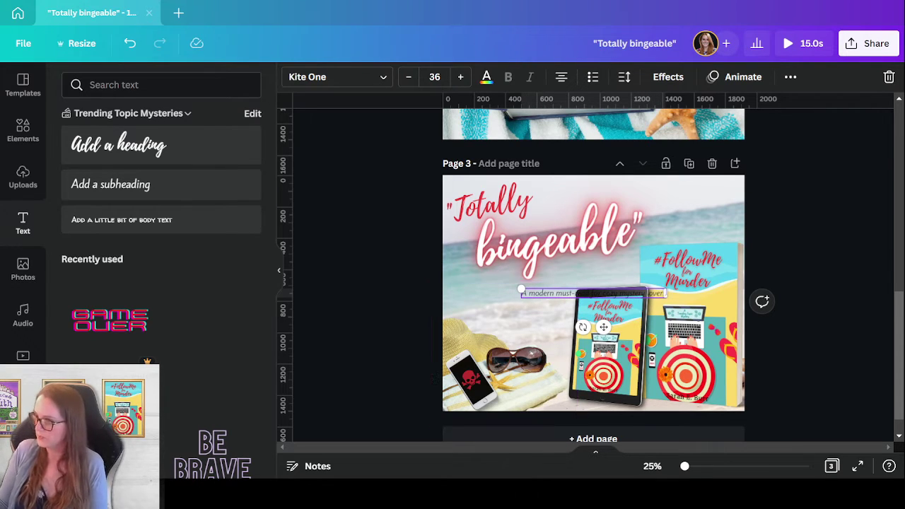
Wrap the page 3 tagline onto three lines beside the tablet and enlarge it to size 46
drag(666, 292, 513, 323)
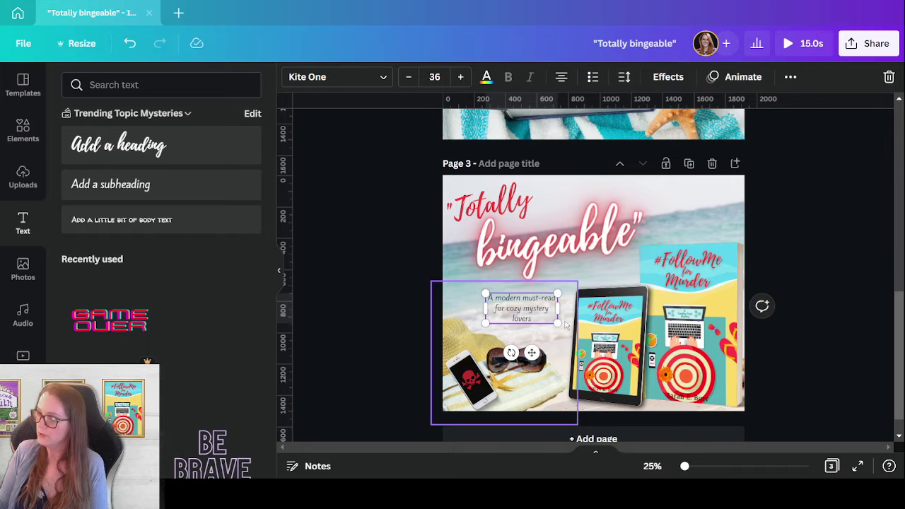
drag(558, 323, 520, 331)
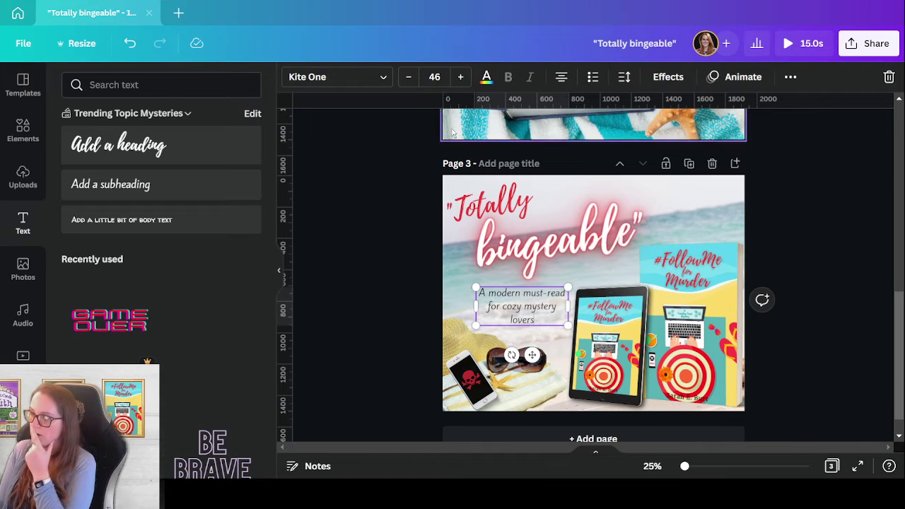
Apply the Splice effect to the page 3 tagline in black, with offset 3 and thickness 64
click(668, 77)
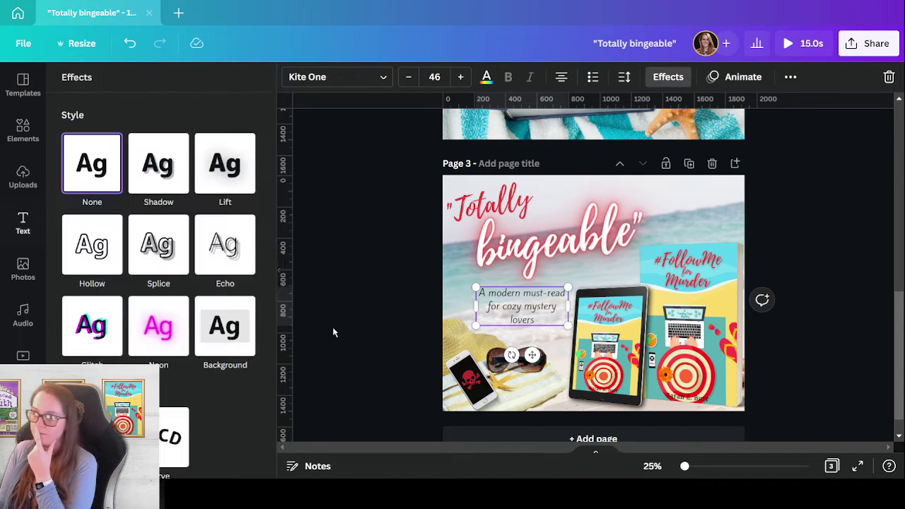
click(158, 244)
click(245, 413)
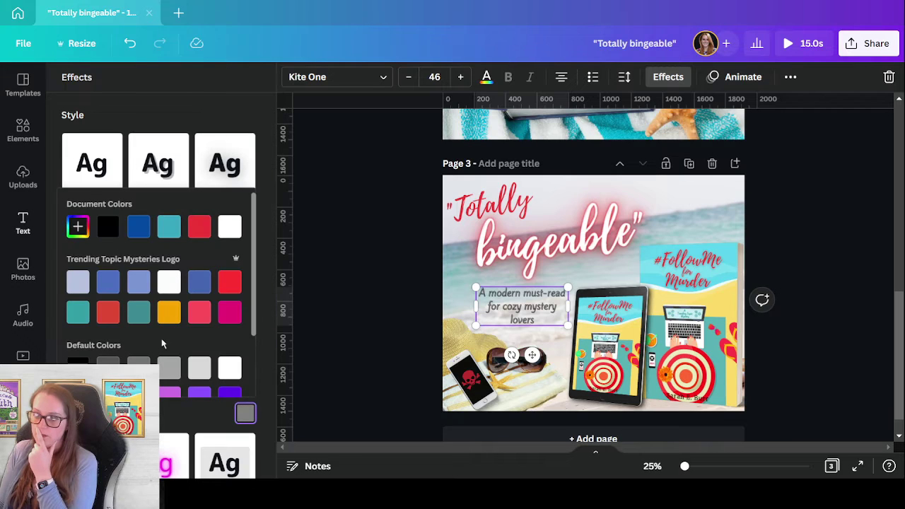
click(108, 226)
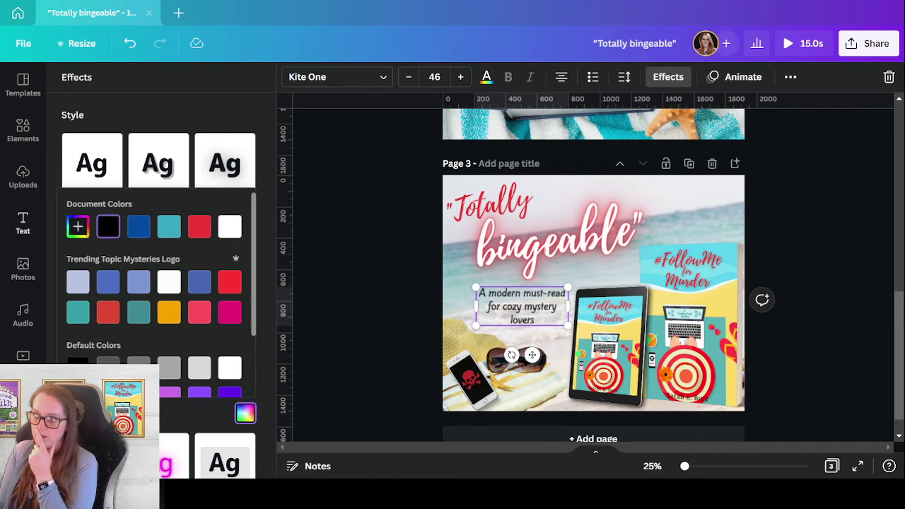
click(161, 423)
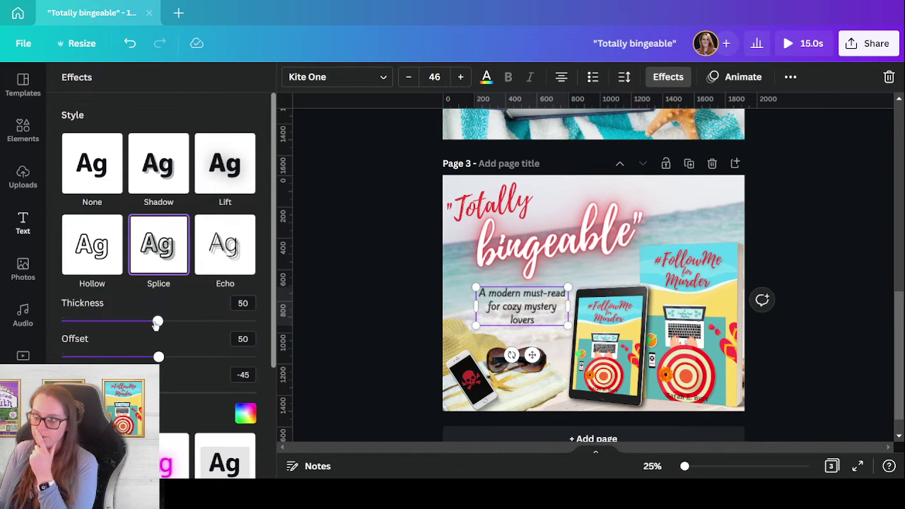
drag(159, 356, 67, 353)
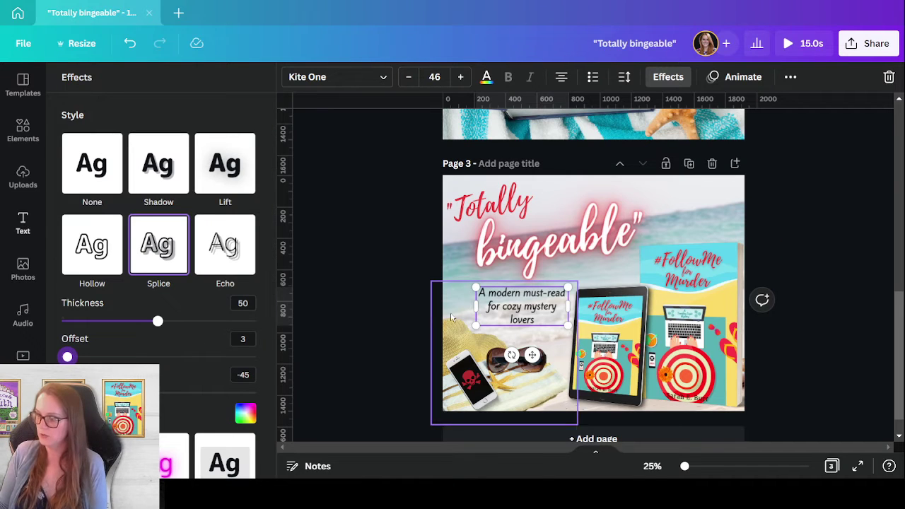
drag(158, 321, 177, 307)
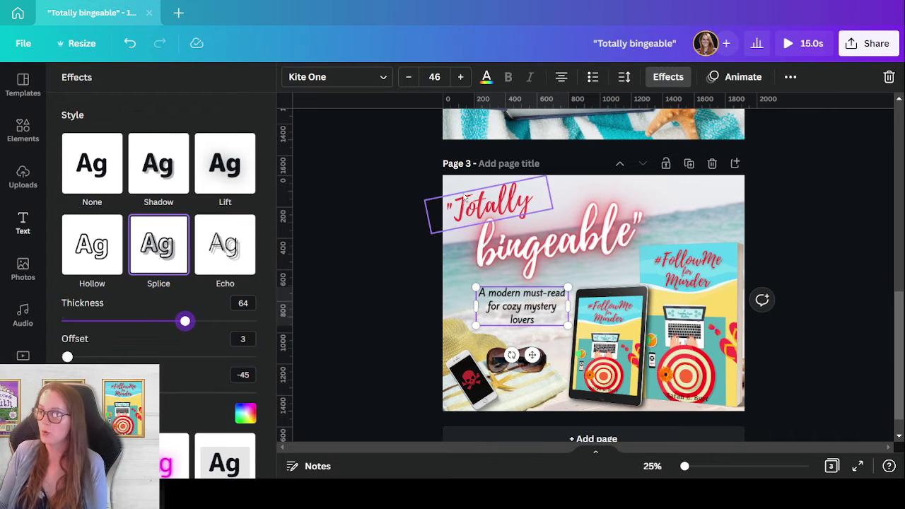
Move the tagline to the upper-right corner of page 3, above the paperback cover
click(487, 77)
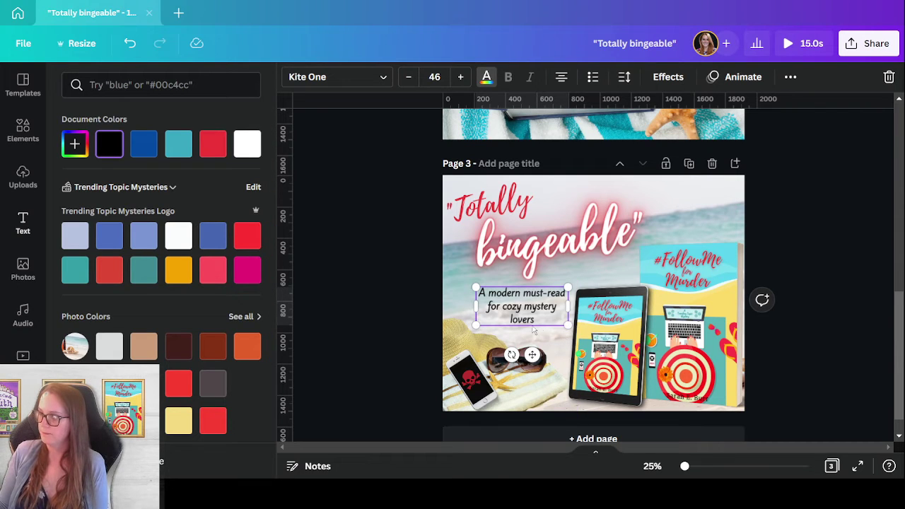
drag(526, 329, 699, 228)
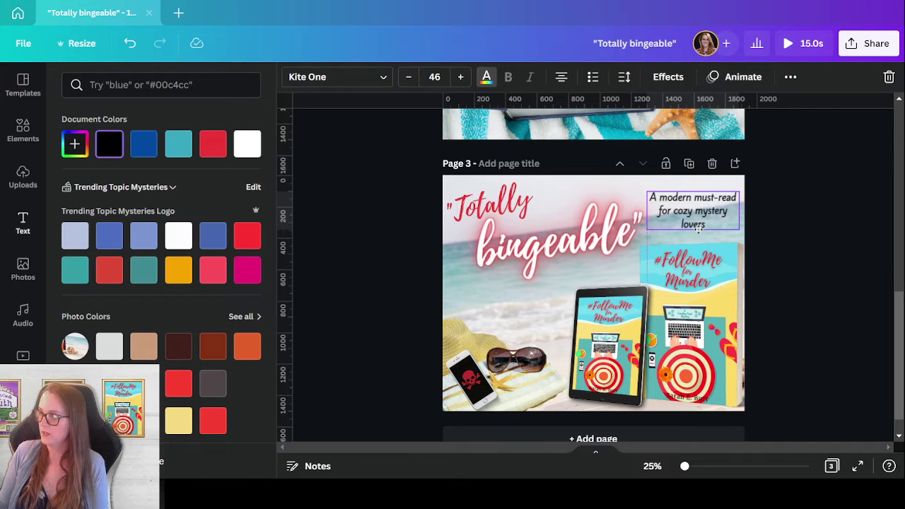
Duplicate page 3 and delete the tagline from the original page 3
click(689, 163)
scroll(700, 295, up, 5)
scroll(700, 296, down, 4)
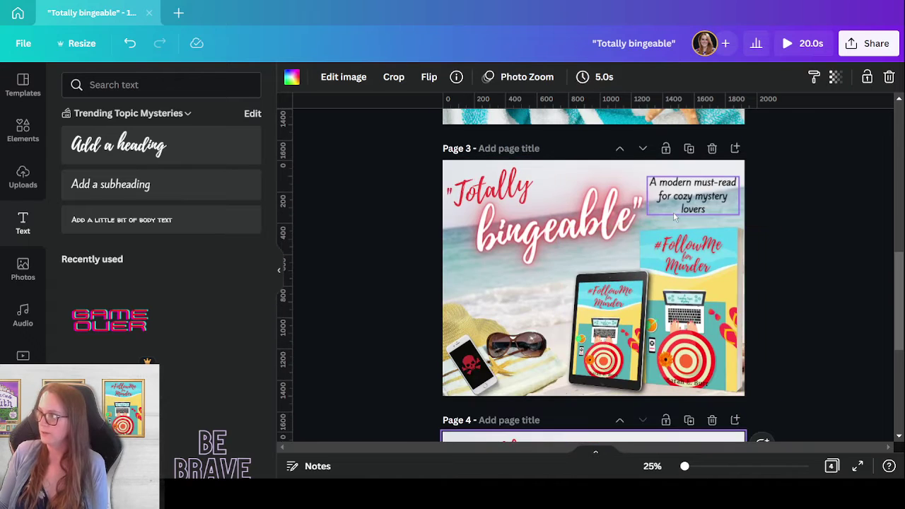
click(668, 211)
key(Delete)
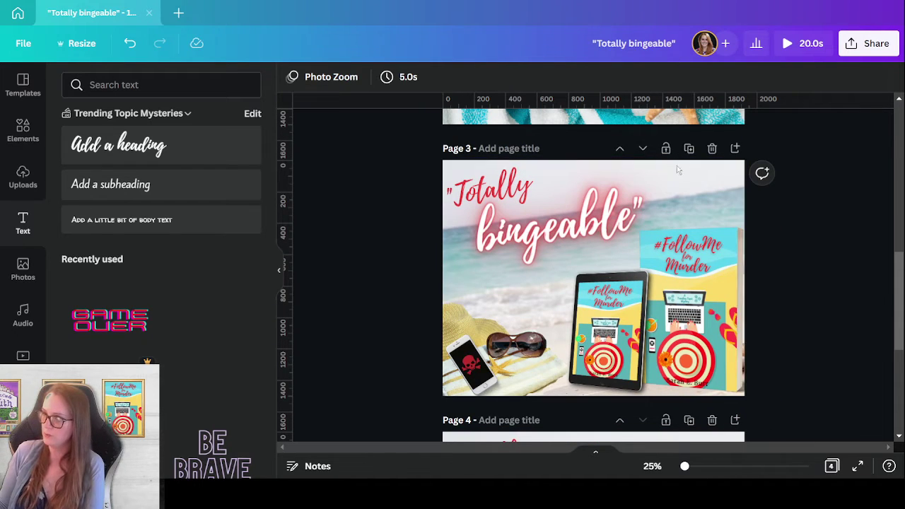
Delete the book, tablet, sunglasses, yellow hat and towel, and phone from page 4, keeping the background and texts
scroll(707, 211, down, 3)
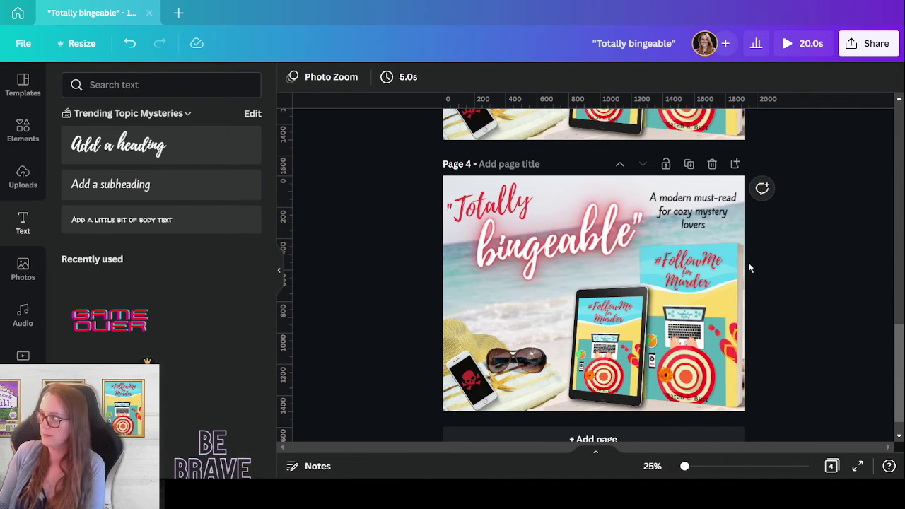
scroll(635, 297, up, 3)
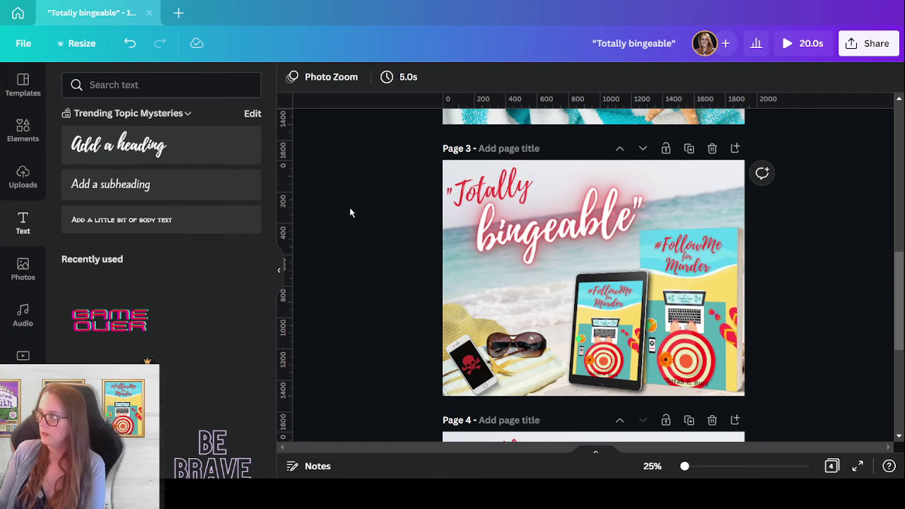
scroll(831, 317, down, 3)
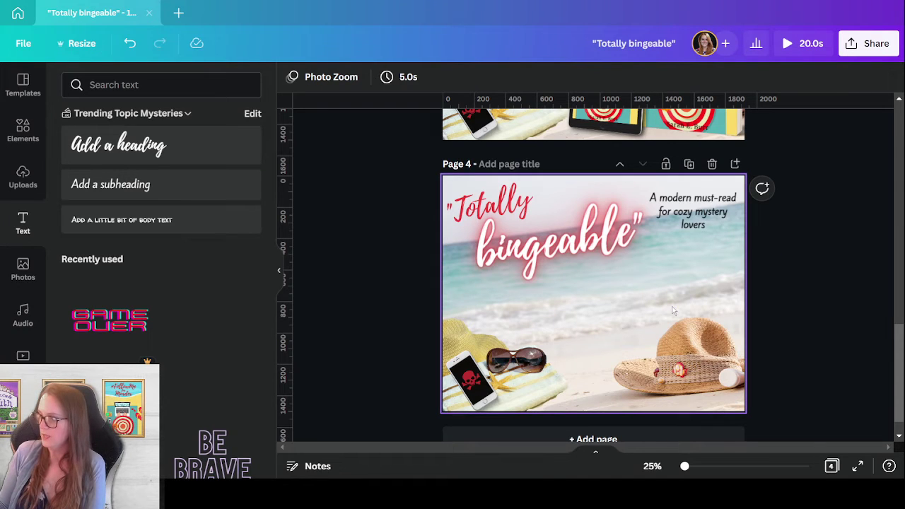
key(ctrl+z)
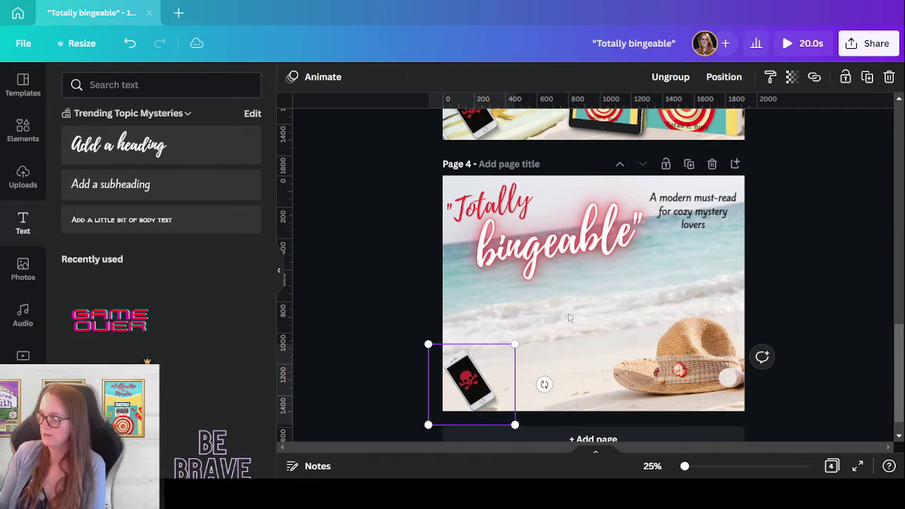
key(ctrl+z)
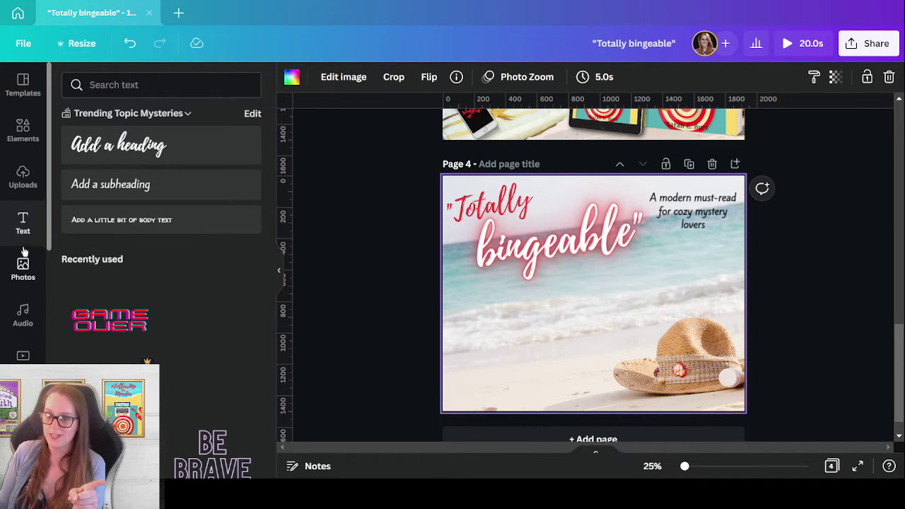
Replace the page 4 background with the striped-float pool photo from the Trending Topic Mysteries folder
scroll(37, 273, down, 5)
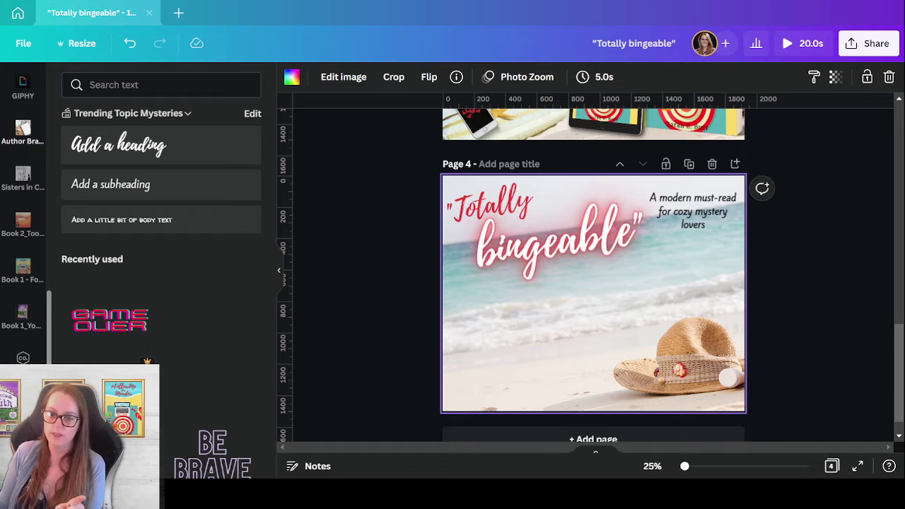
click(17, 329)
click(73, 84)
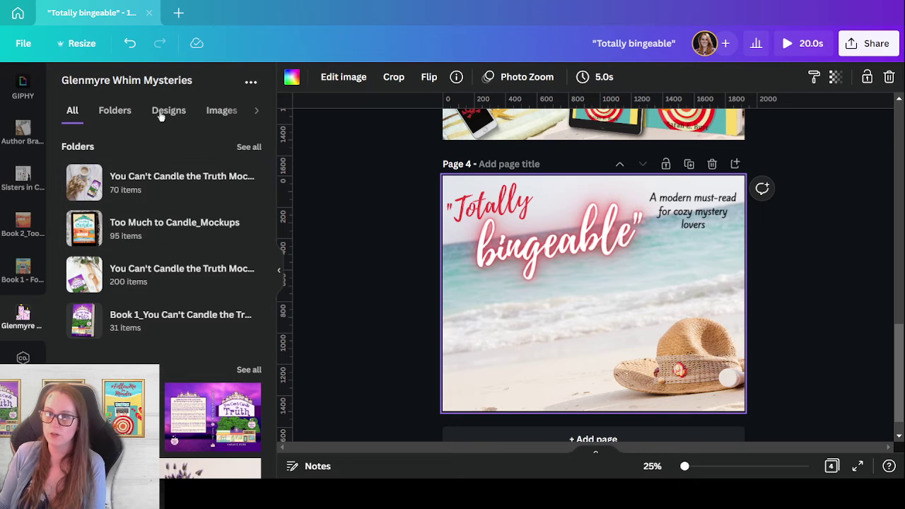
click(22, 269)
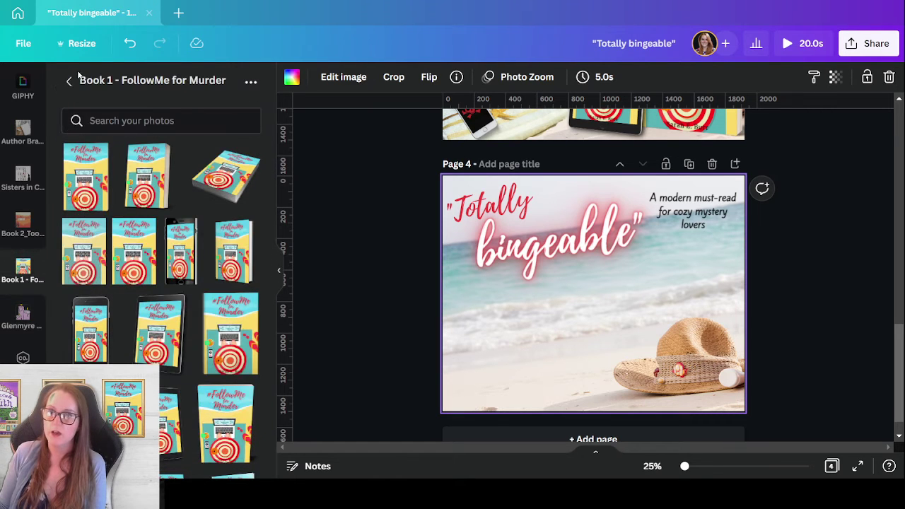
click(68, 82)
scroll(219, 258, down, 5)
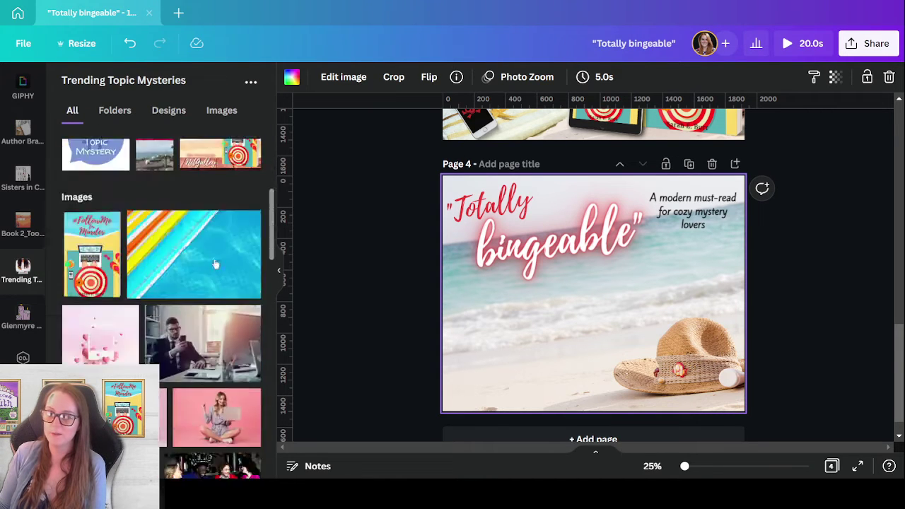
scroll(216, 264, up, 4)
drag(168, 276, 466, 338)
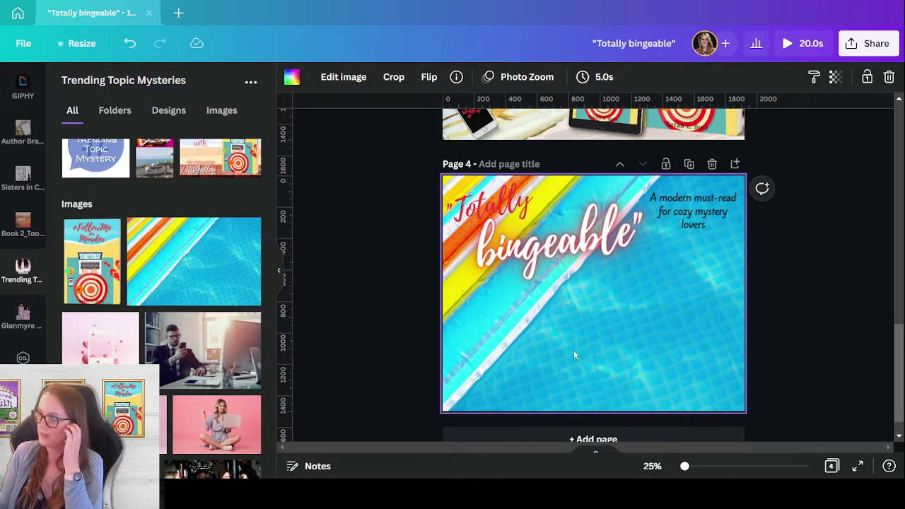
Flip the pool background on page 4 horizontally
click(576, 351)
double_click(532, 327)
click(812, 347)
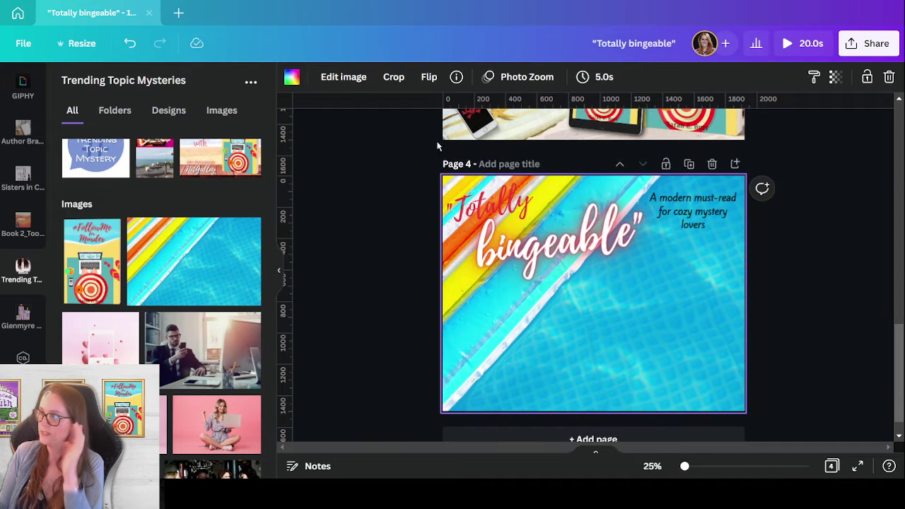
click(429, 76)
click(472, 110)
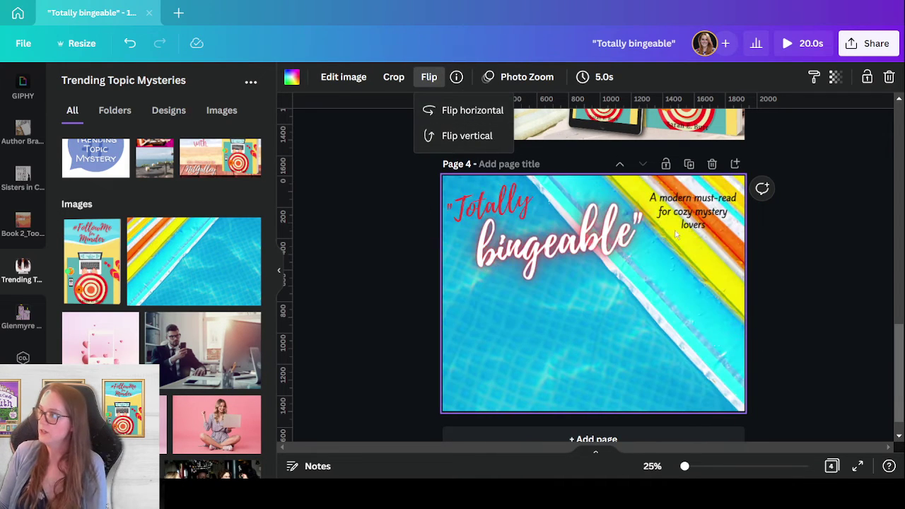
click(697, 285)
Delete the "Totally bingeable" wording from page 4, keeping the tagline
click(693, 212)
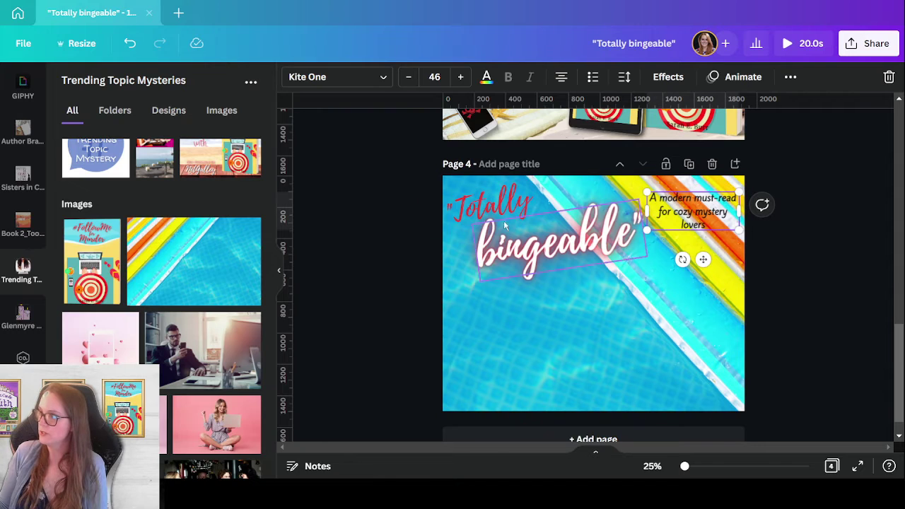
click(460, 219)
key(Delete)
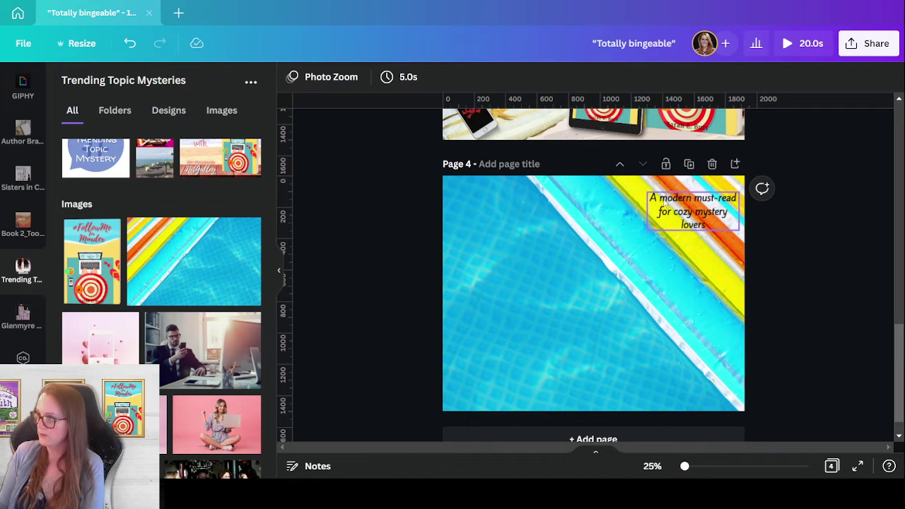
Move the page 4 tagline down onto the edge of the pool float, narrow its box and enlarge it to size 78
drag(684, 204, 666, 275)
drag(721, 281, 687, 285)
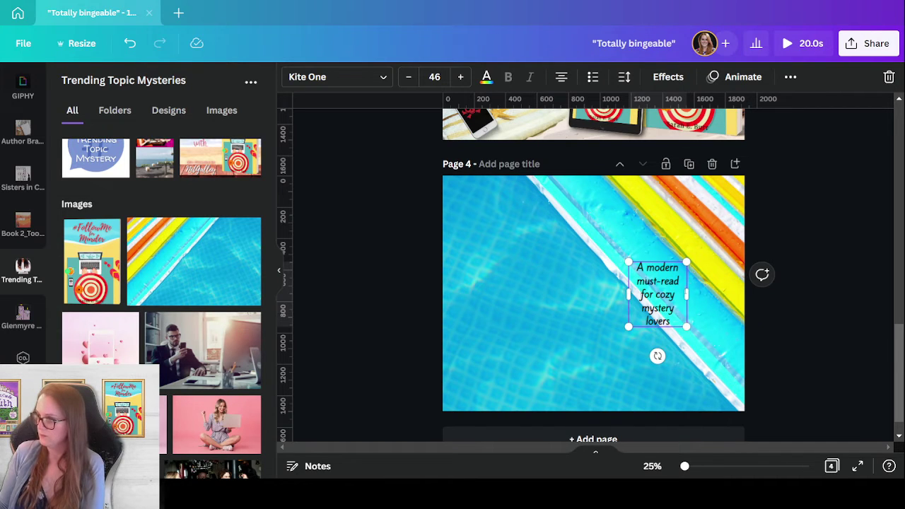
drag(686, 327, 728, 372)
Break the tagline into the lines "A modern", "must-read", "for" and "cozy mystery lovers", and enlarge it to size 93.1
click(677, 317)
key(BackSpace)
key(Return)
drag(621, 327, 582, 309)
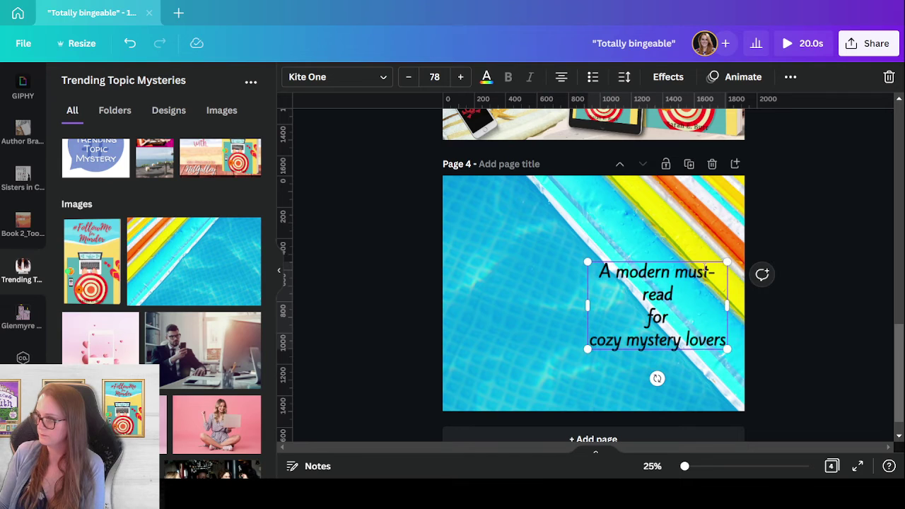
click(677, 273)
key(Return)
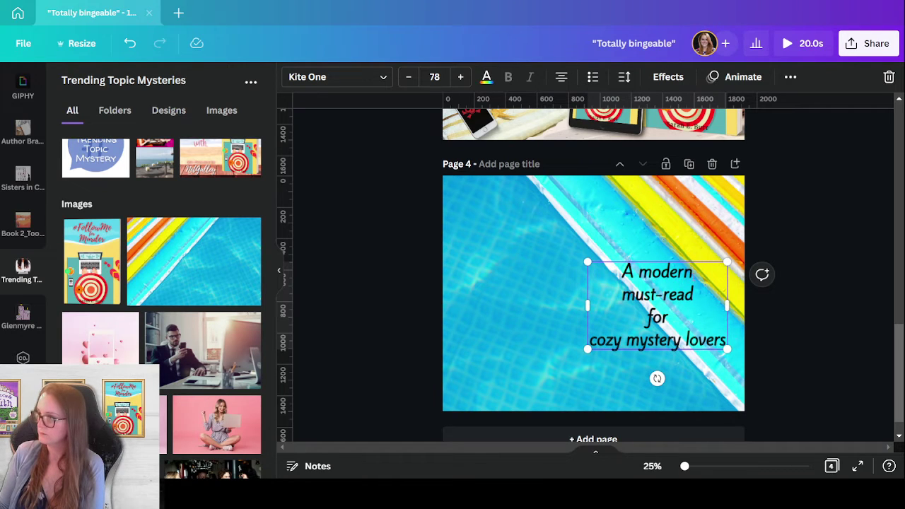
drag(584, 261, 560, 246)
drag(650, 347, 666, 339)
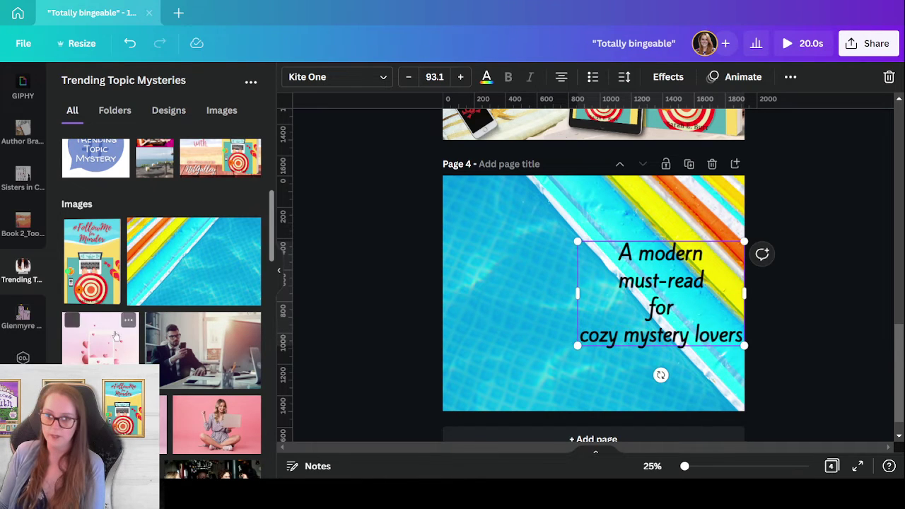
Add the tilted white phone mockup from the Book 1 - FollowMe for Murder folder, enlarged to fill the left side of page 4
scroll(157, 245, up, 5)
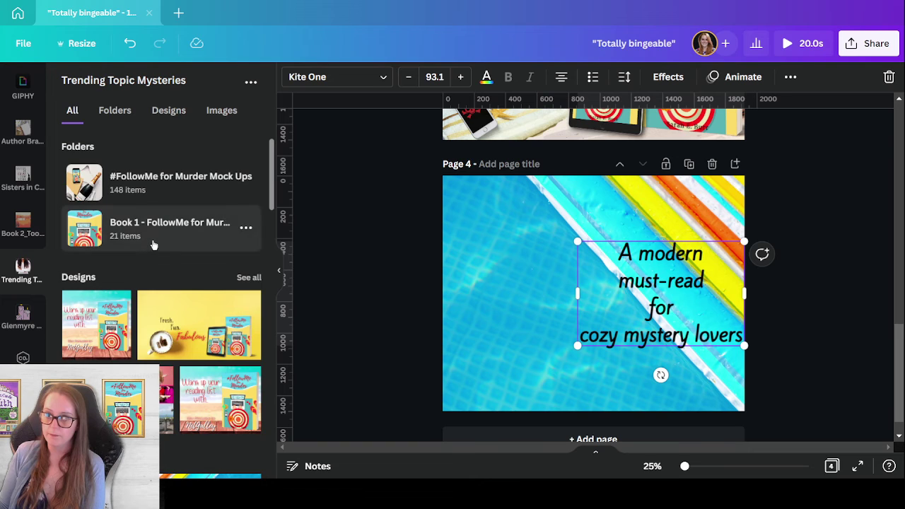
click(155, 238)
scroll(184, 322, down, 5)
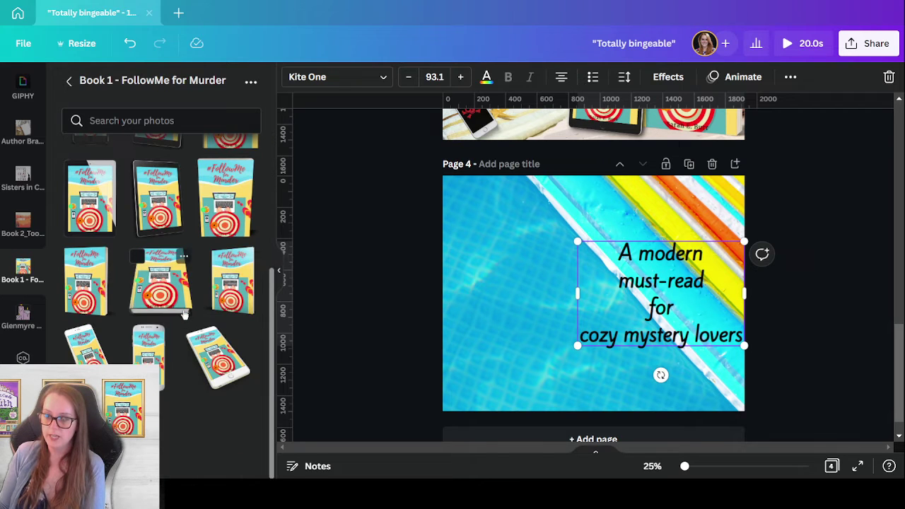
click(215, 358)
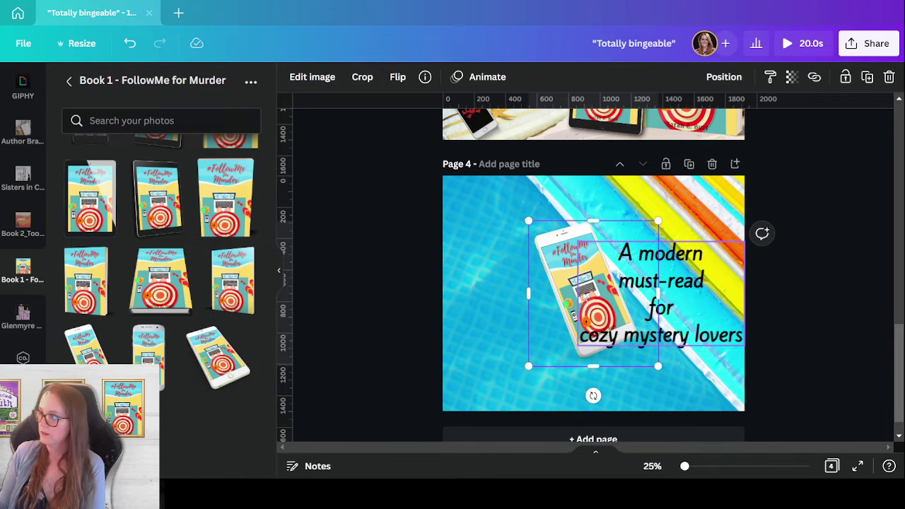
drag(528, 261, 454, 241)
drag(578, 346, 640, 416)
drag(561, 332, 522, 347)
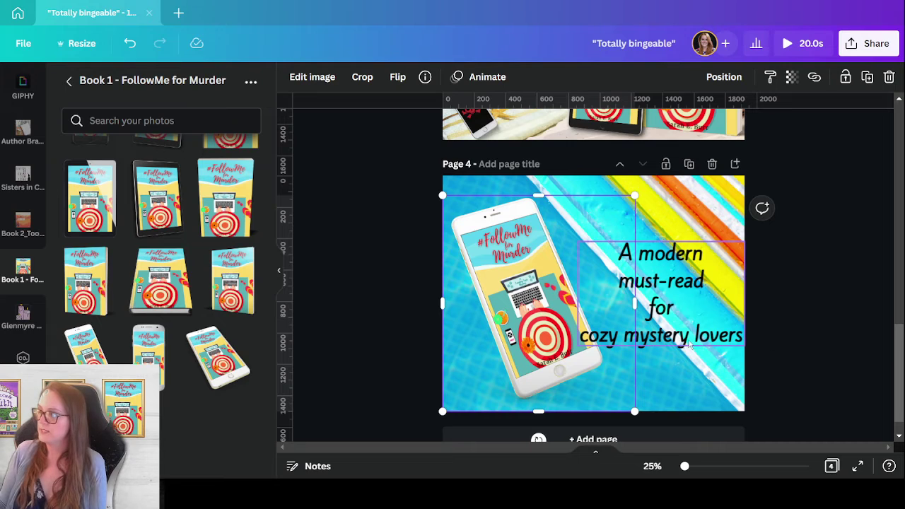
Narrow the tagline box so "lovers" wraps onto its own line, and centre the text vertically beside the phone mockup
click(743, 305)
drag(749, 303, 711, 297)
drag(642, 366, 667, 356)
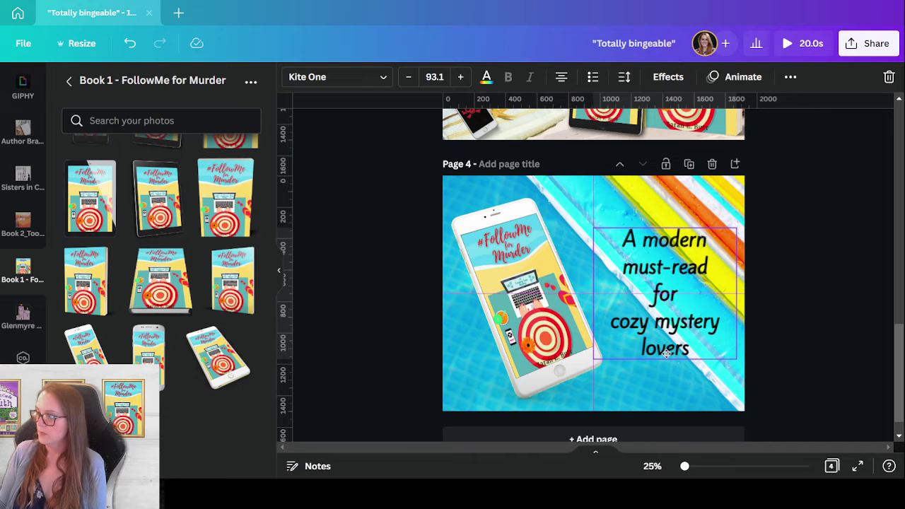
Change the page 4 tagline's font to Sweety Strawberry Regular, narrow its box and enlarge the text to size 118
right_click(667, 354)
click(369, 77)
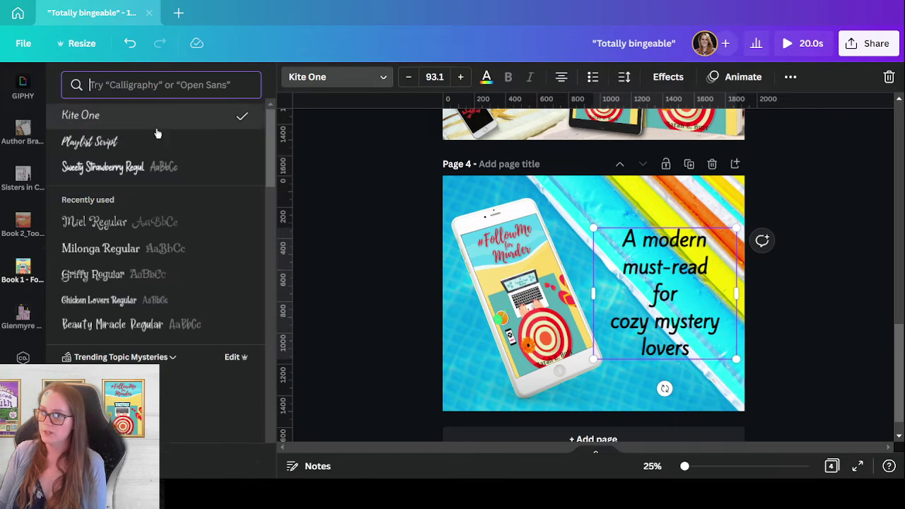
click(109, 167)
drag(741, 277, 707, 290)
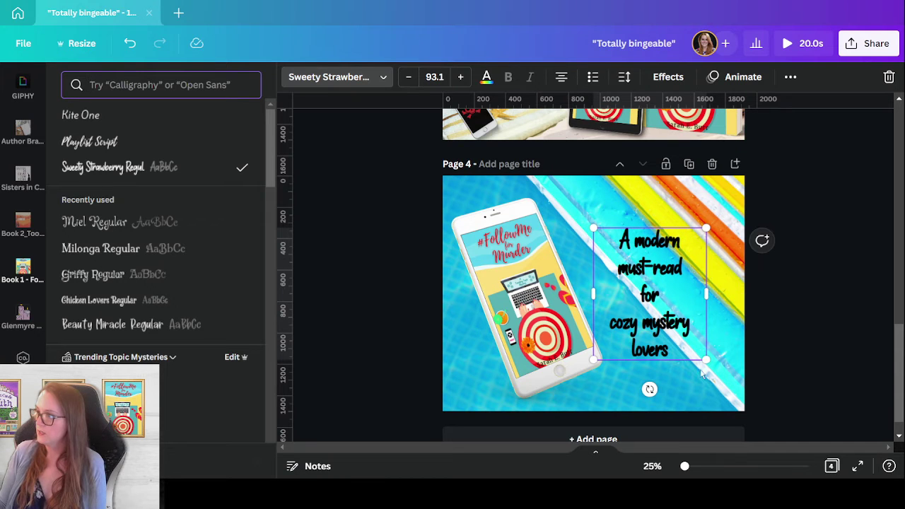
drag(711, 362, 738, 396)
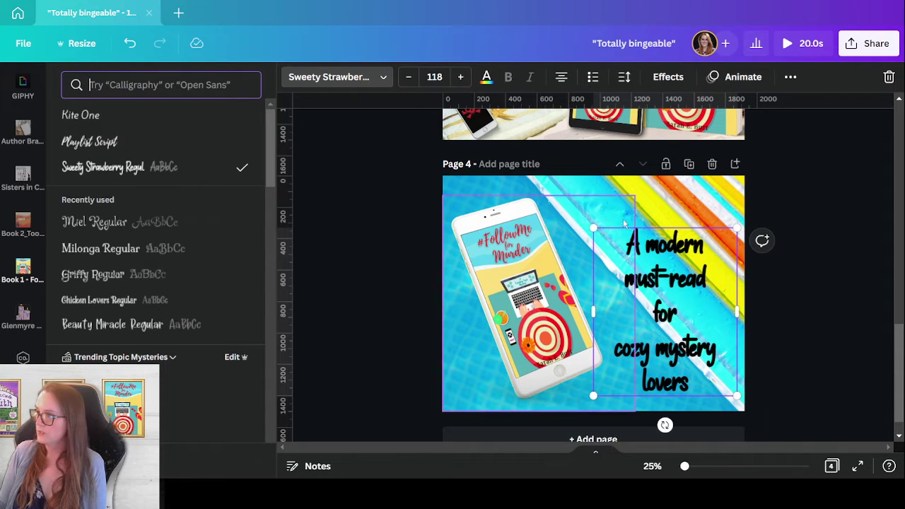
Move the tagline up slightly and apply the Neon effect to it at intensity 100
click(684, 79)
click(97, 163)
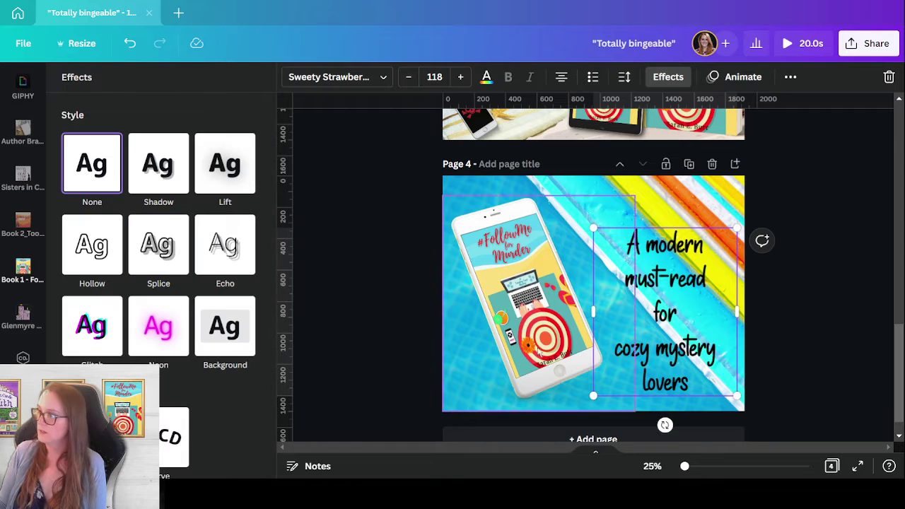
drag(686, 385, 686, 377)
click(160, 326)
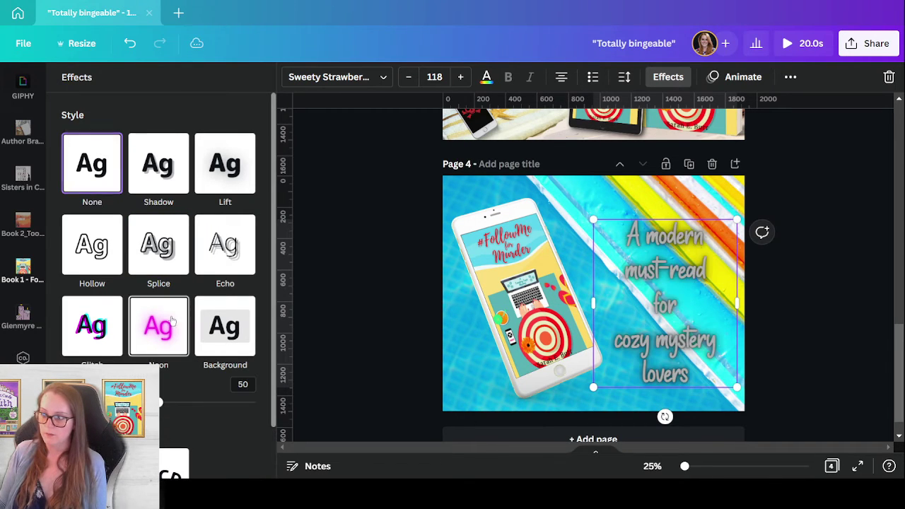
drag(160, 403, 277, 422)
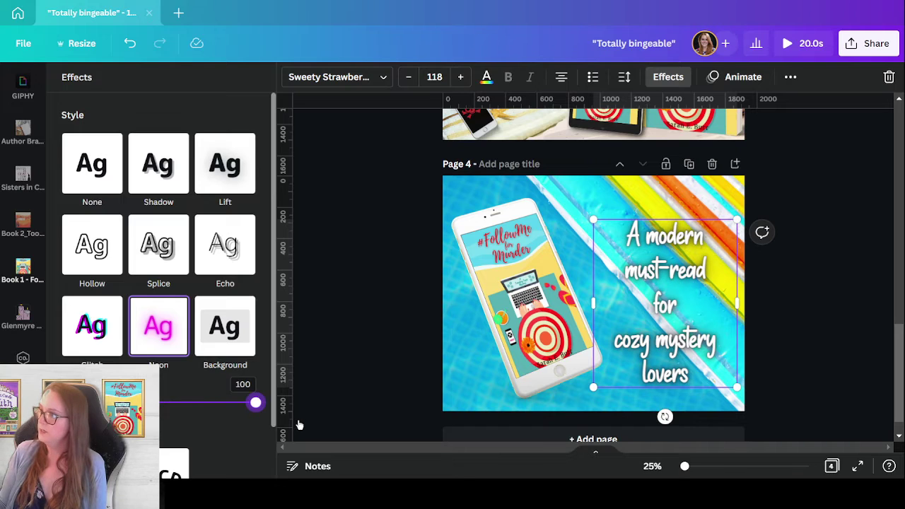
Colour the tagline's neon glow blue and tighten its line spacing
click(487, 76)
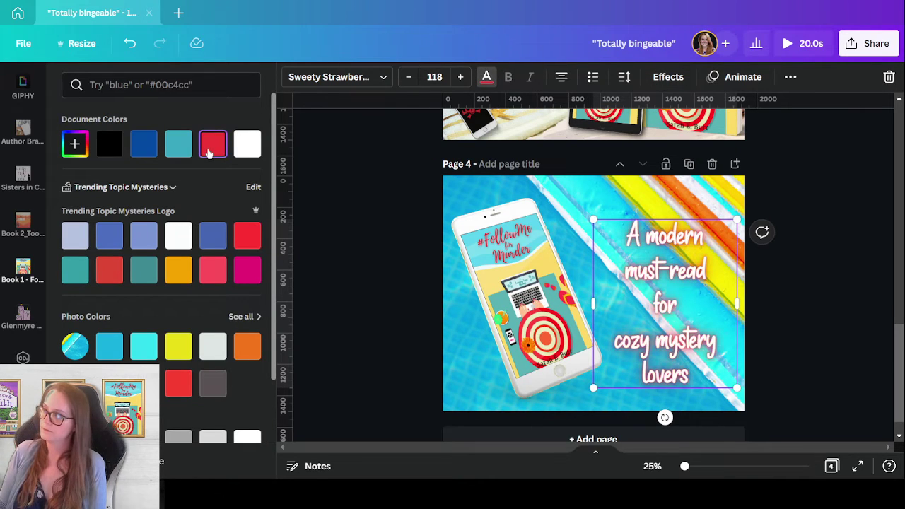
scroll(153, 283, down, 2)
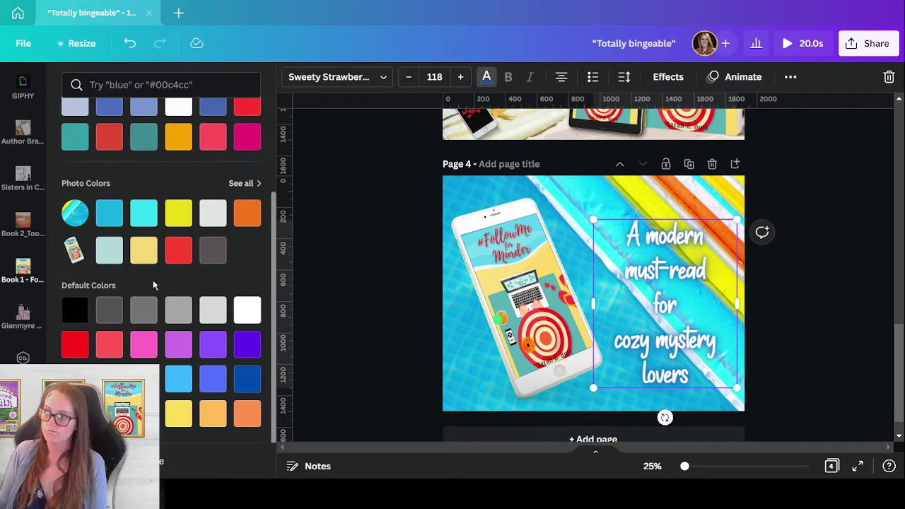
click(624, 80)
drag(702, 175, 683, 173)
Tilt the phone mockup more upright, and shift it and the tagline closer together around the middle of page 4
click(826, 360)
click(810, 370)
click(672, 333)
drag(672, 334, 660, 333)
click(522, 347)
drag(540, 437, 517, 438)
click(674, 320)
drag(673, 320, 667, 328)
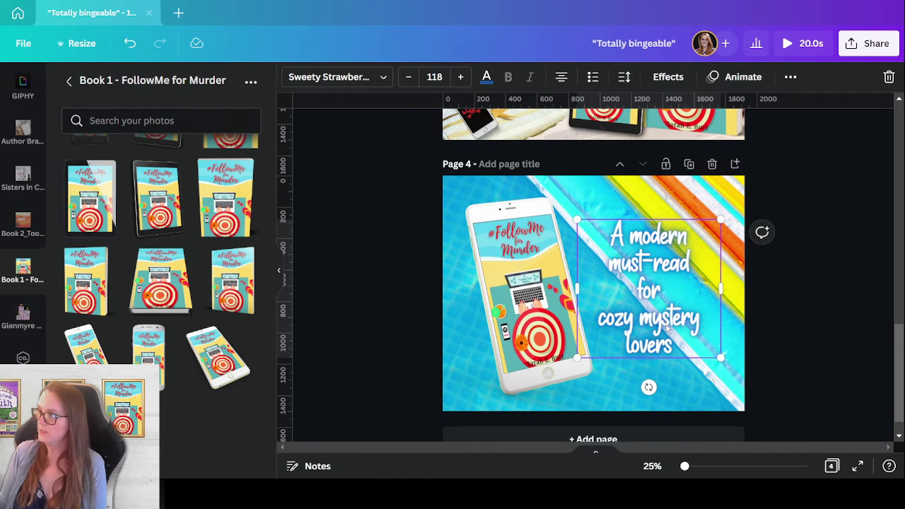
click(743, 409)
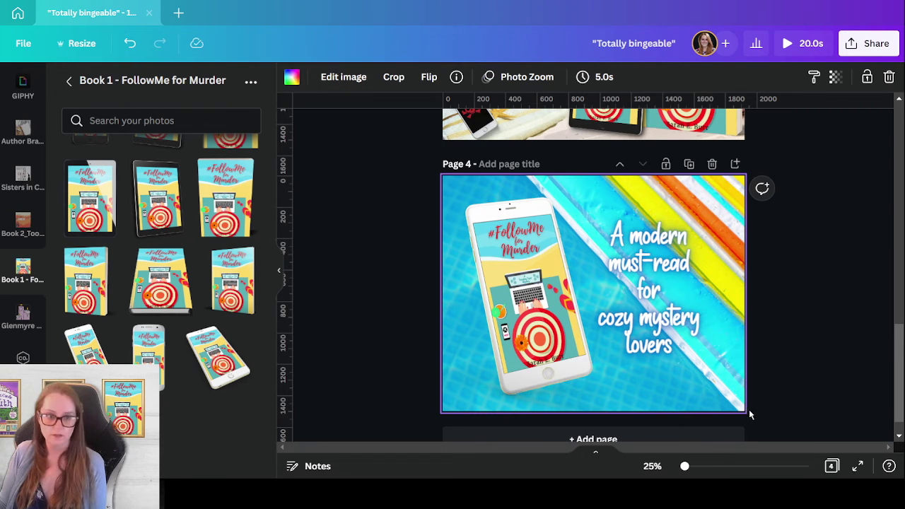
drag(543, 318, 552, 324)
click(875, 330)
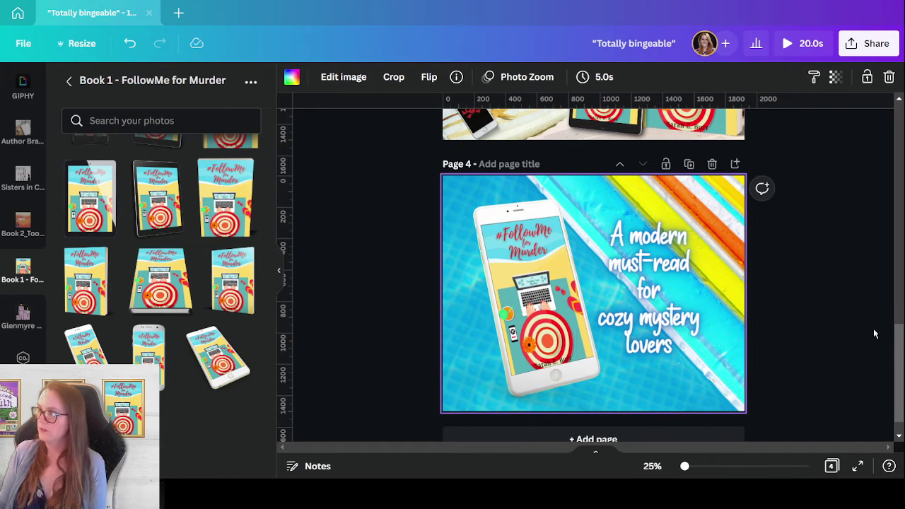
Review the finished pages and add a blank fifth page after page 4
scroll(874, 332, up, 4)
scroll(870, 259, up, 7)
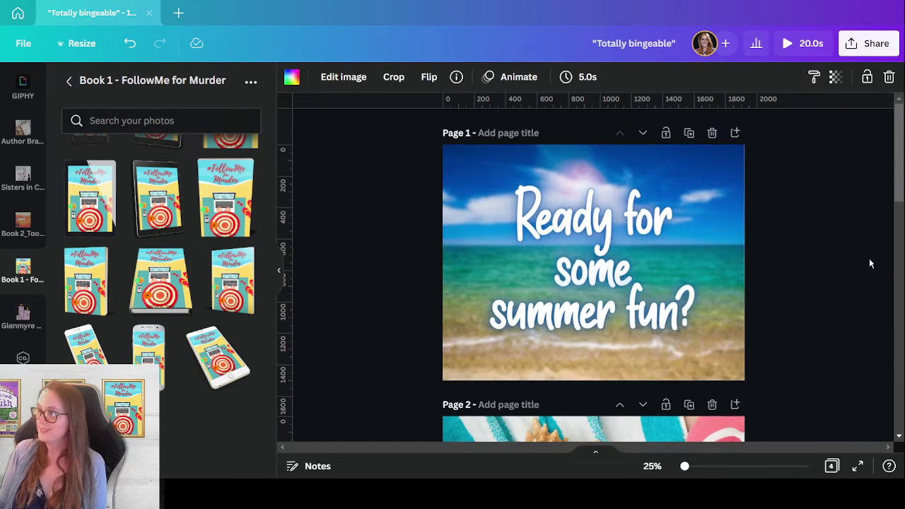
scroll(870, 259, down, 7)
scroll(870, 265, down, 5)
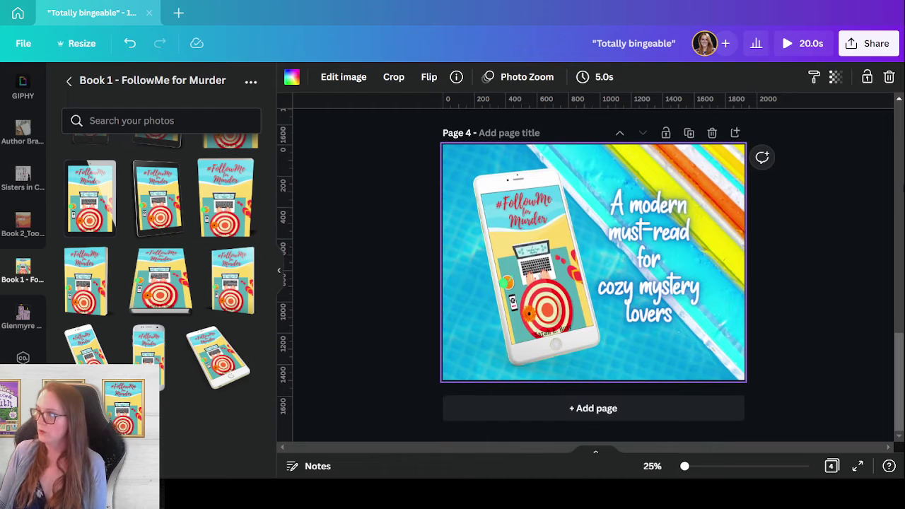
click(580, 413)
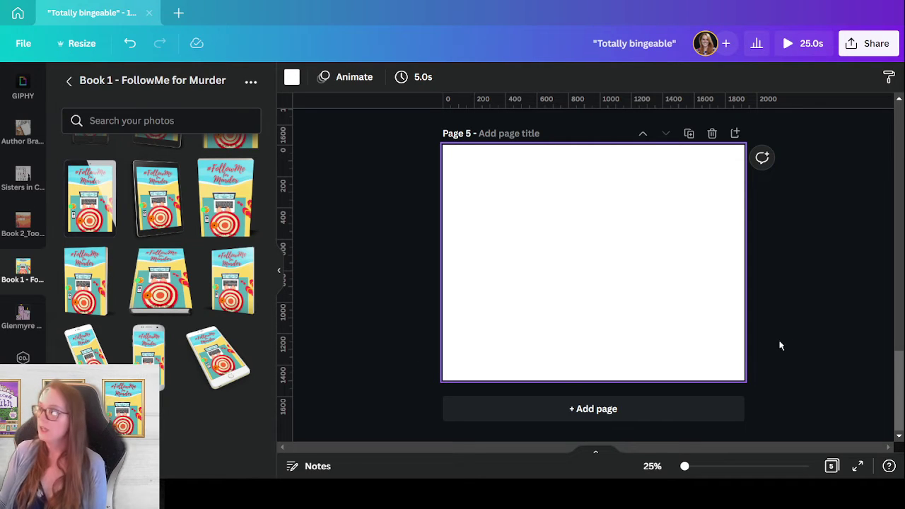
scroll(774, 357, up, 4)
scroll(779, 364, up, 10)
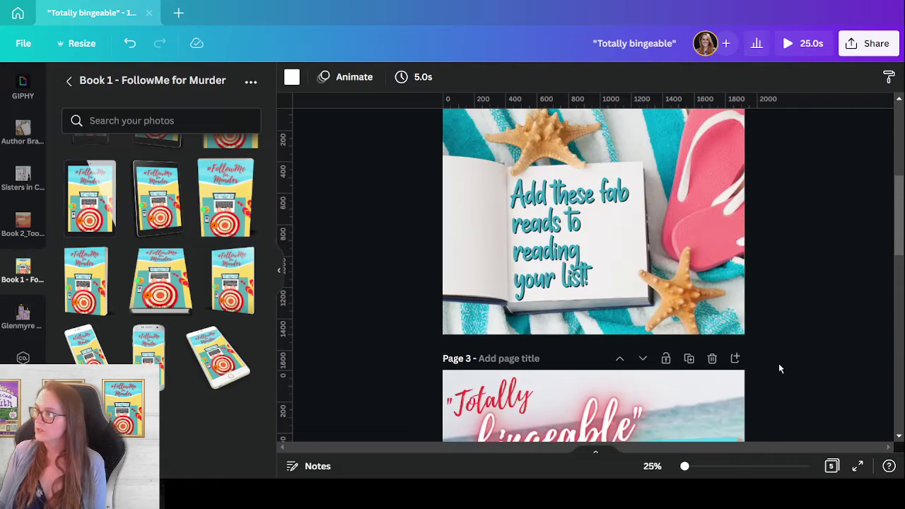
scroll(767, 361, down, 10)
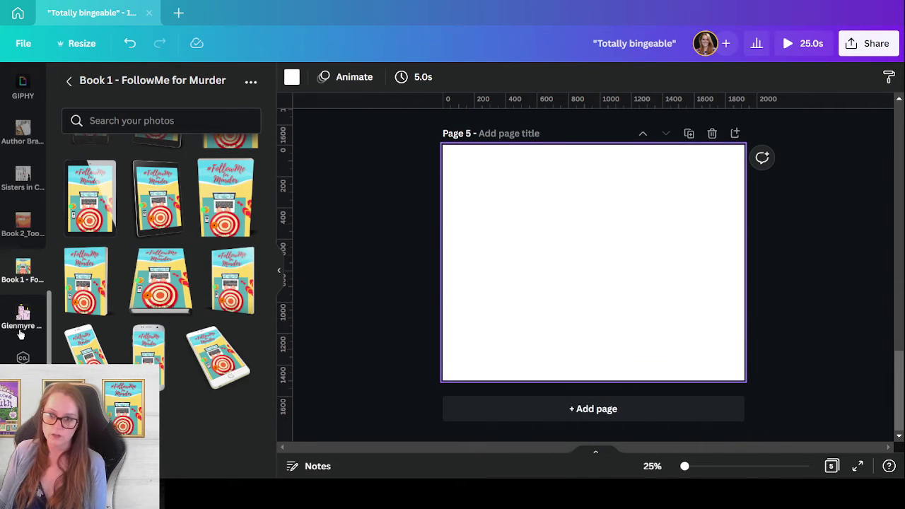
Search the photo library for "lake beach"
click(23, 272)
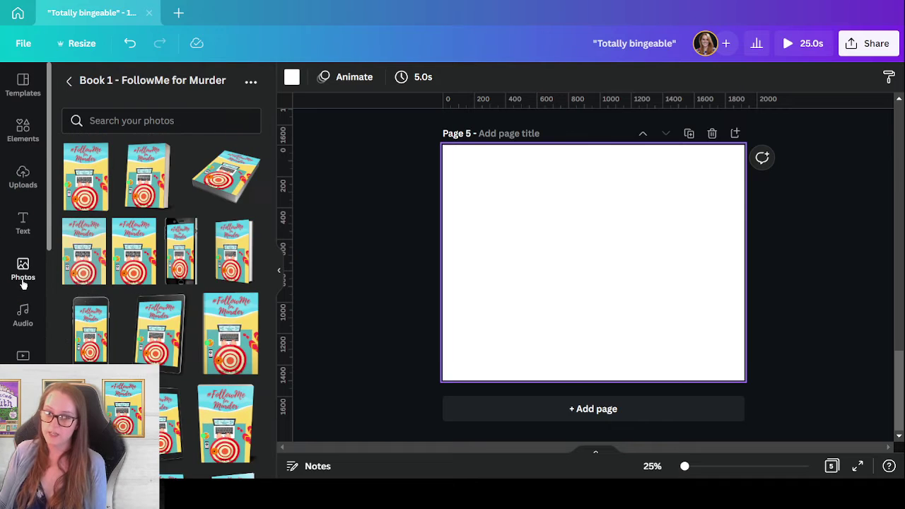
triple_click(128, 86)
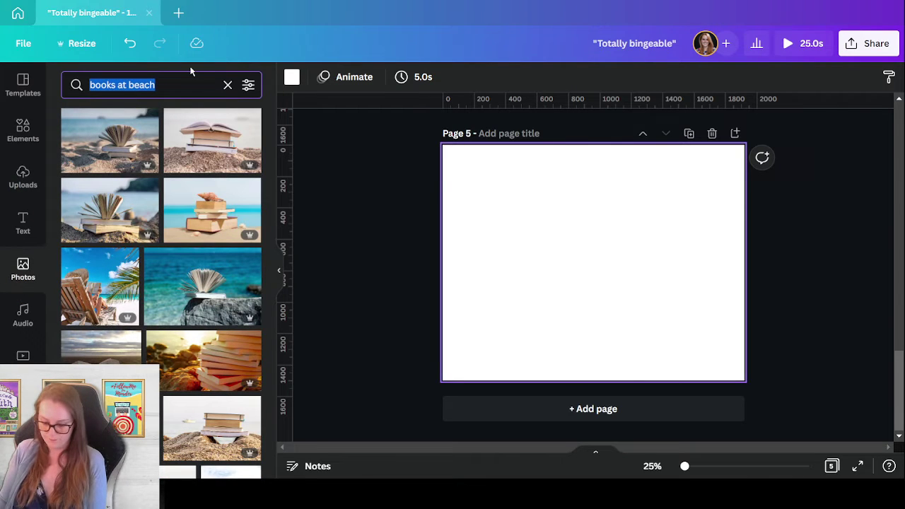
text(lake beach)
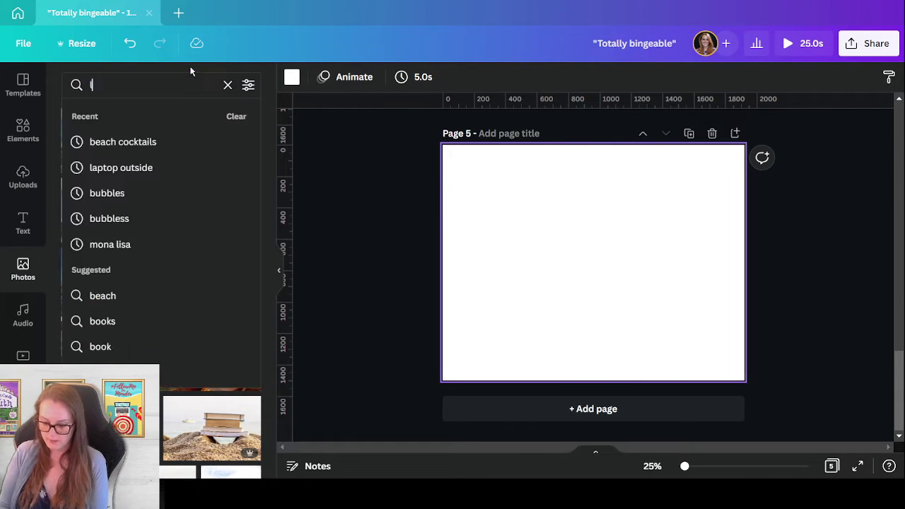
key(Return)
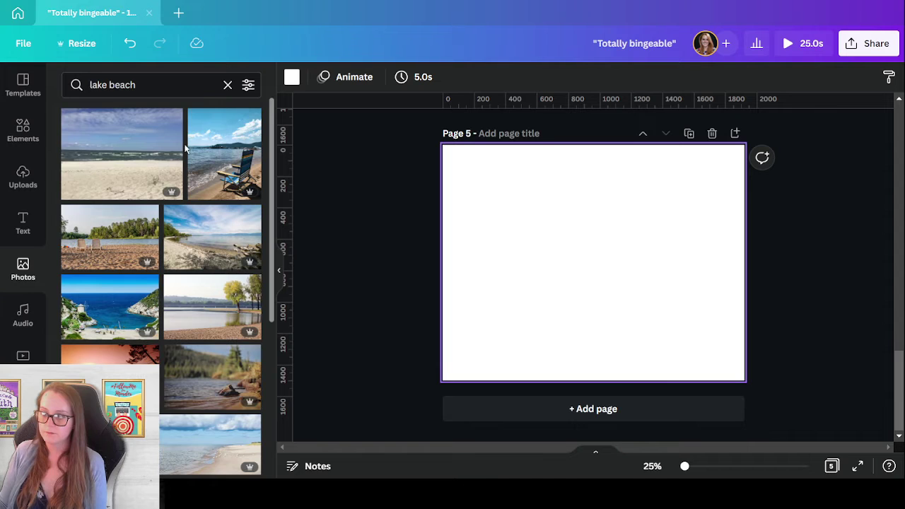
Replace the photo search with "dock in lake"
click(126, 85)
triple_click(132, 86)
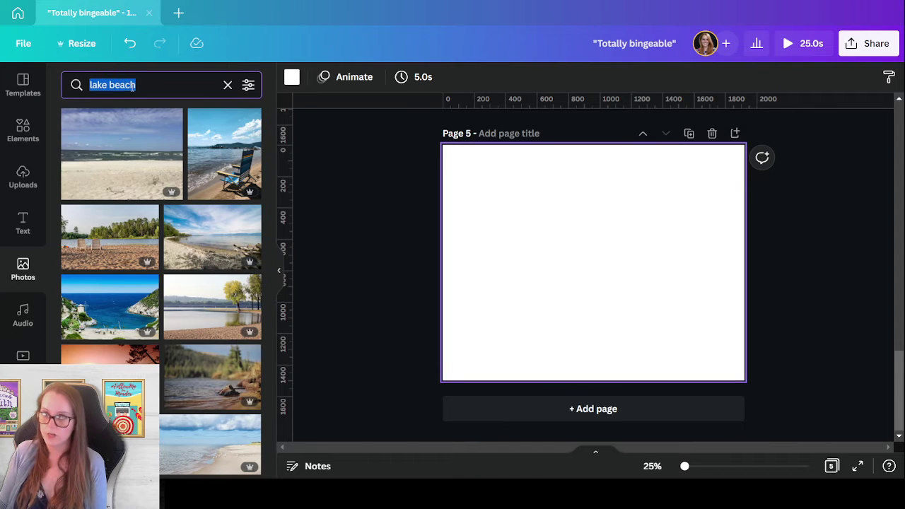
text(dock in lack)
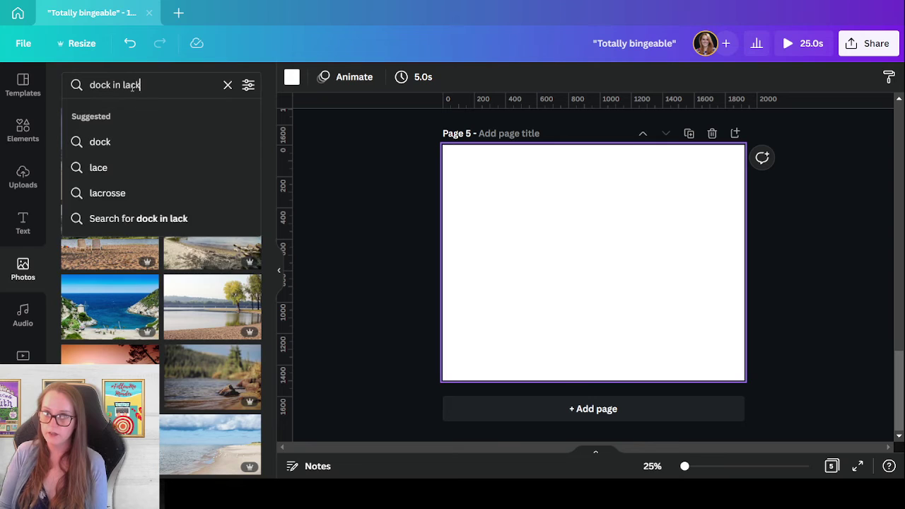
key(BackSpace)
key(BackSpace)
text(ke)
key(Return)
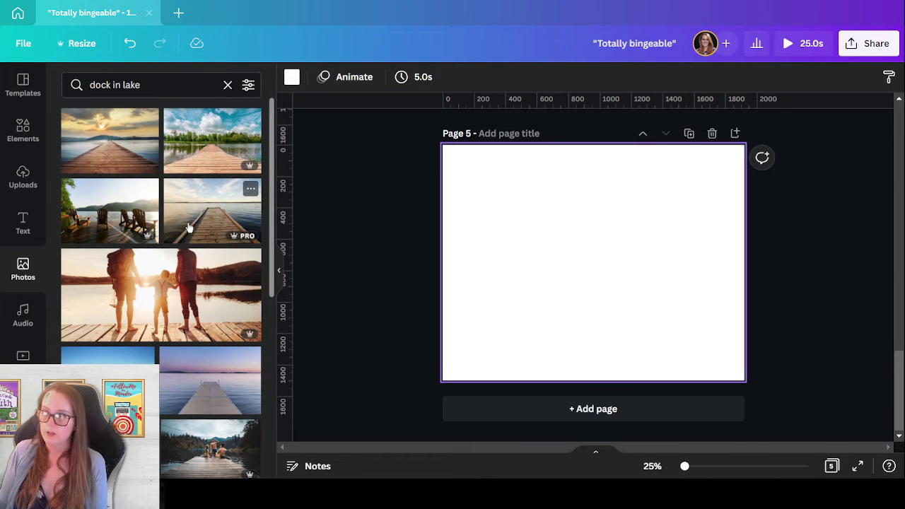
Fill page 5 with the photo of wooden chairs on a lake dock, enlarging and shifting it within the frame so three chairs show
drag(109, 210, 461, 265)
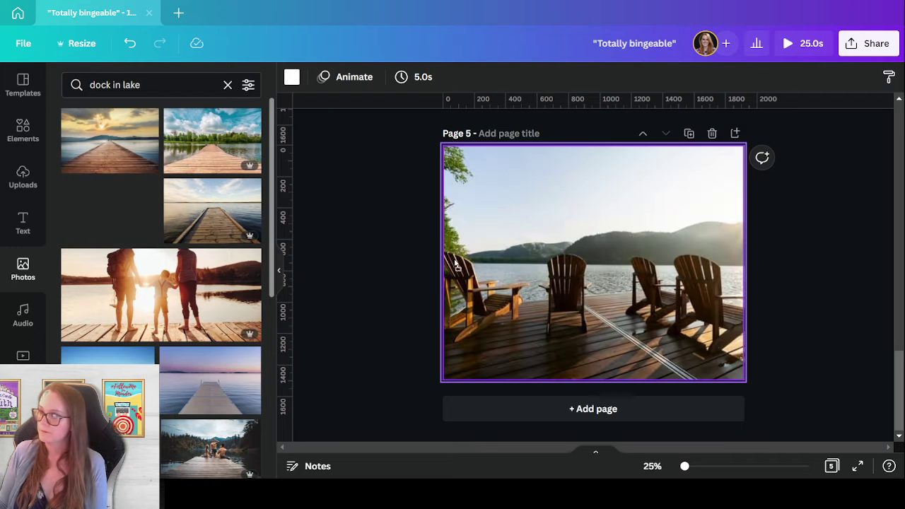
double_click(524, 323)
drag(524, 324, 458, 321)
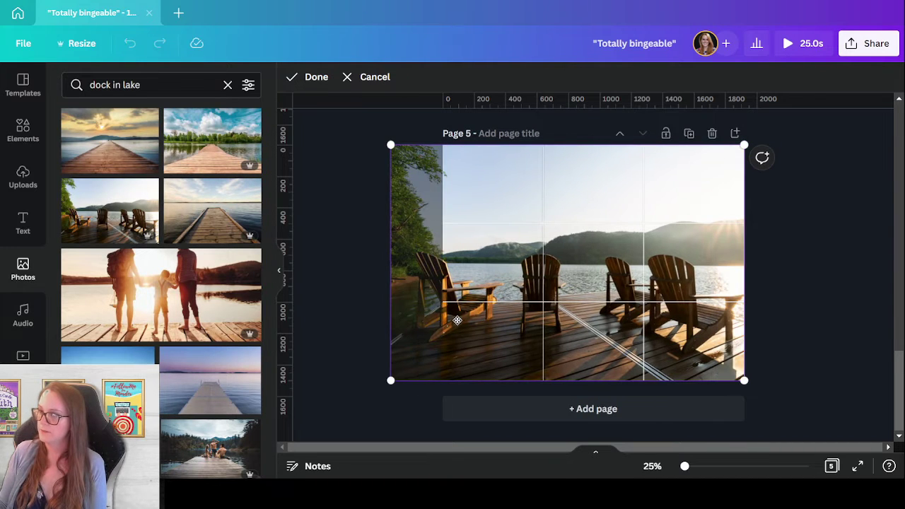
drag(383, 384, 293, 437)
drag(550, 316, 543, 265)
click(802, 329)
click(801, 330)
Copy the neon tagline from page 4 onto page 5 and replace its text with "Looking for lakeside fun"
scroll(792, 339, up, 4)
click(670, 264)
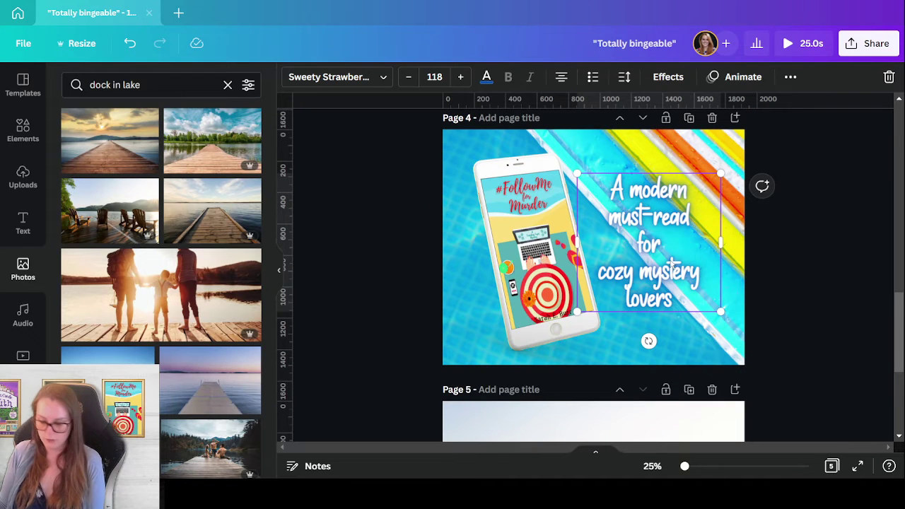
scroll(672, 260, down, 3)
click(498, 237)
key(ctrl+v)
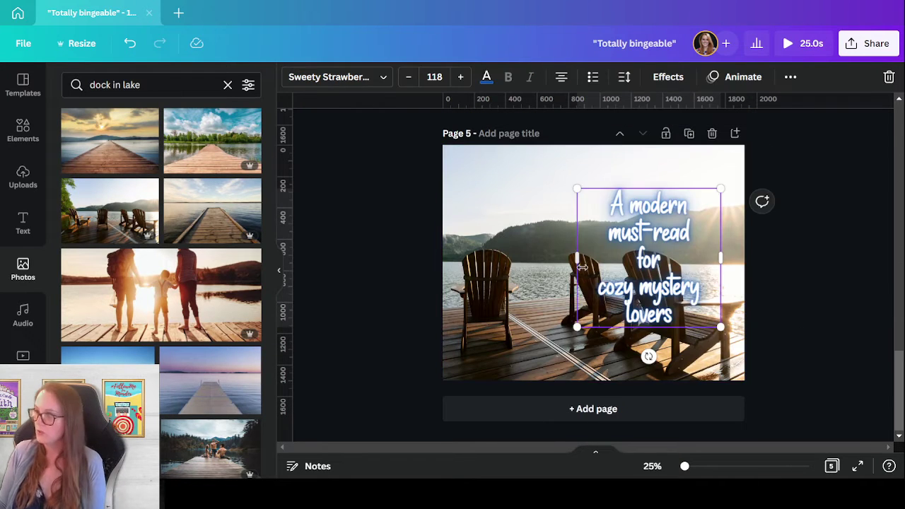
double_click(638, 269)
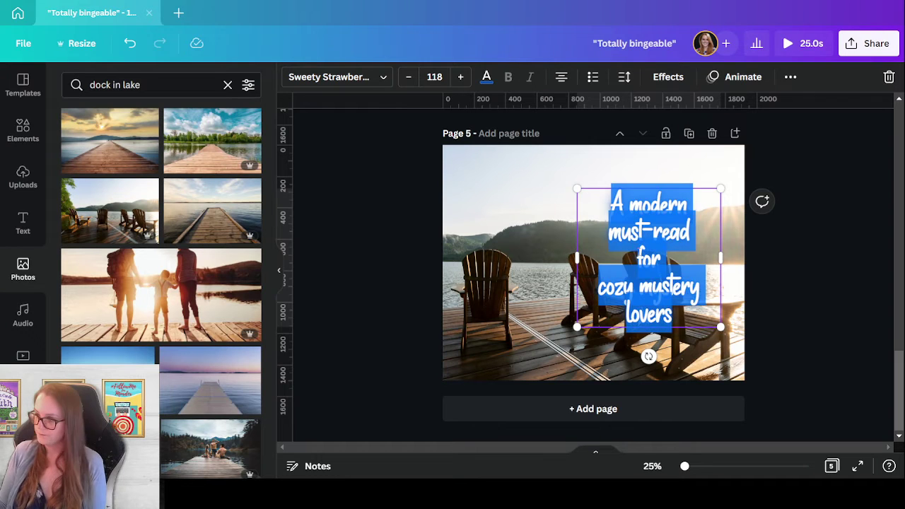
key(BackSpace)
text(Looking for)
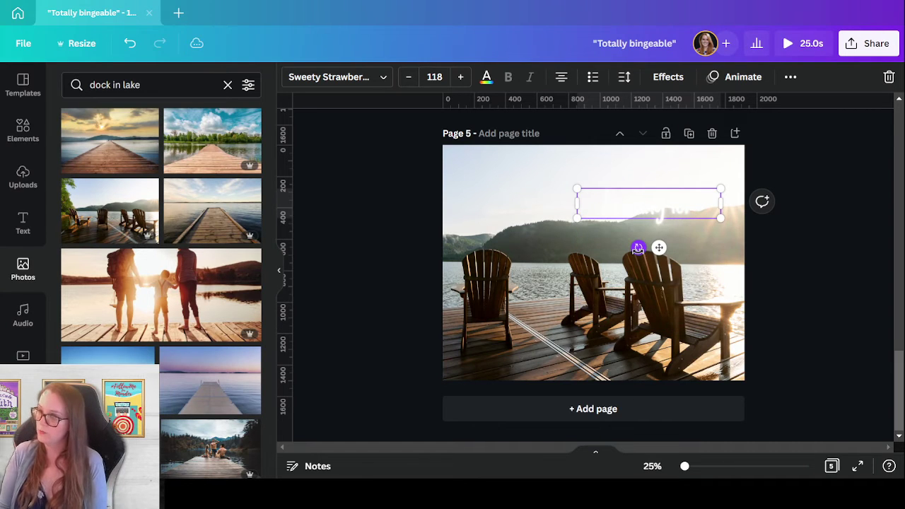
text( theeside fun)
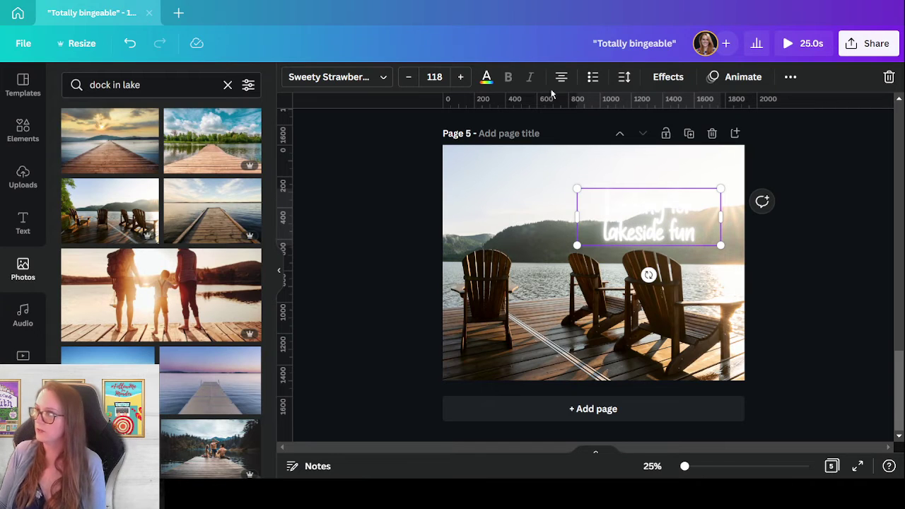
Set the colour of the page 5 neon text to black
click(486, 77)
click(109, 144)
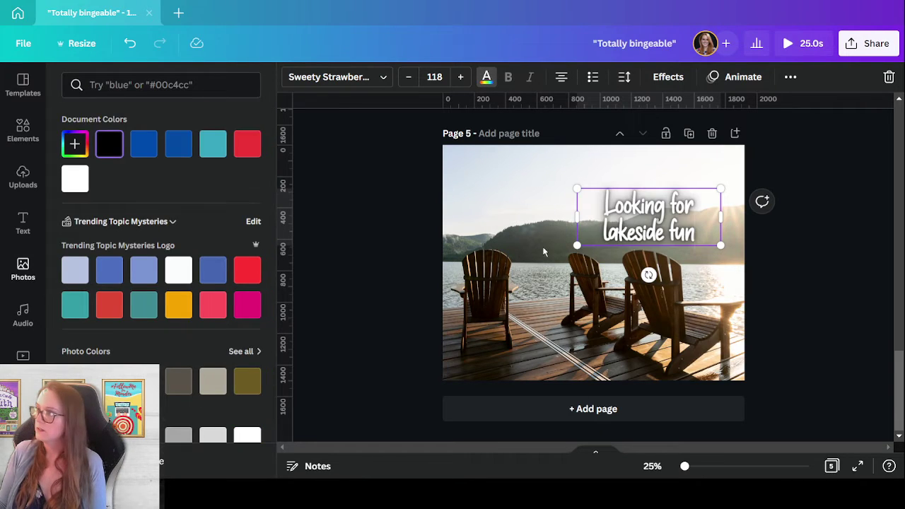
key(shift+Home)
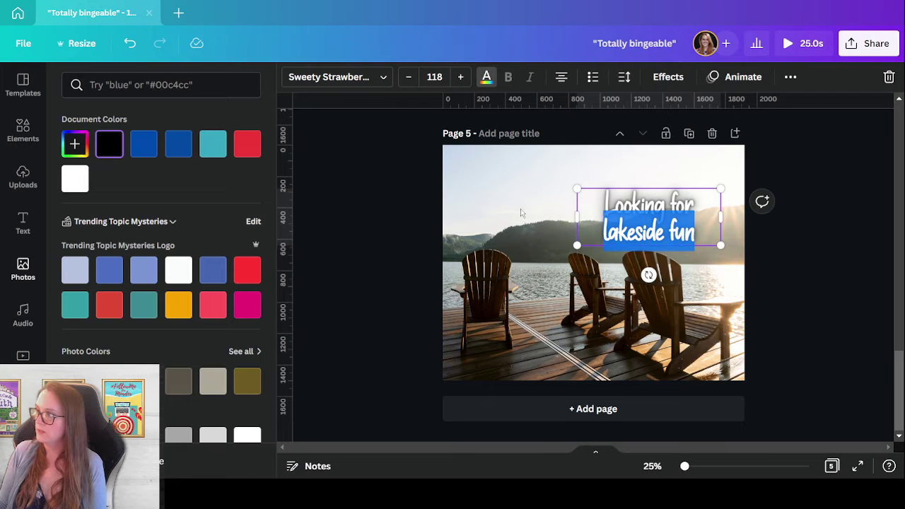
key(Escape)
Enlarge the page 5 text to size 174, end it with "?", narrow its box and place it in the page's upper left corner
drag(577, 189, 510, 162)
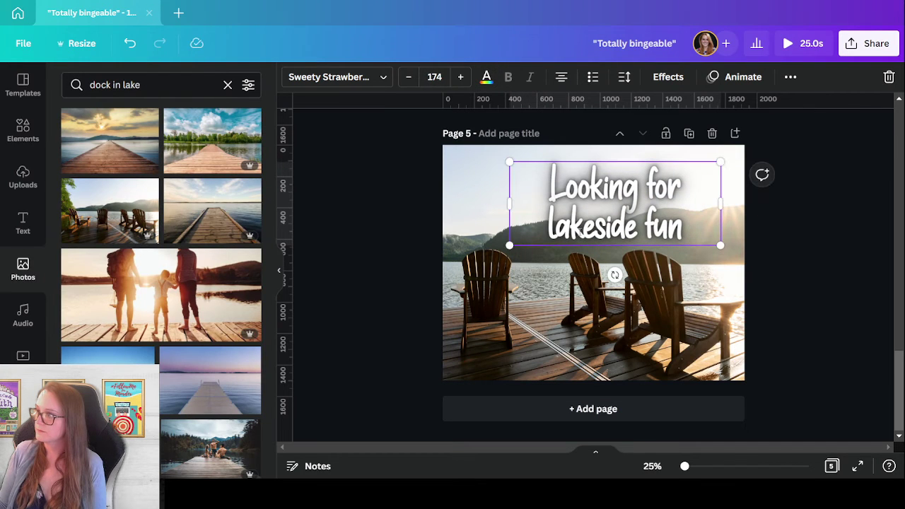
drag(583, 249, 504, 241)
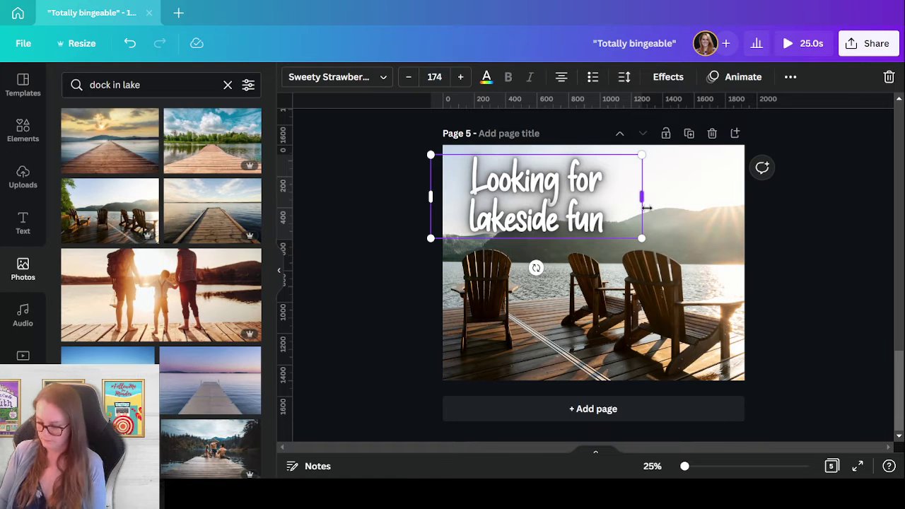
text(?)
drag(644, 199, 611, 198)
drag(549, 240, 561, 242)
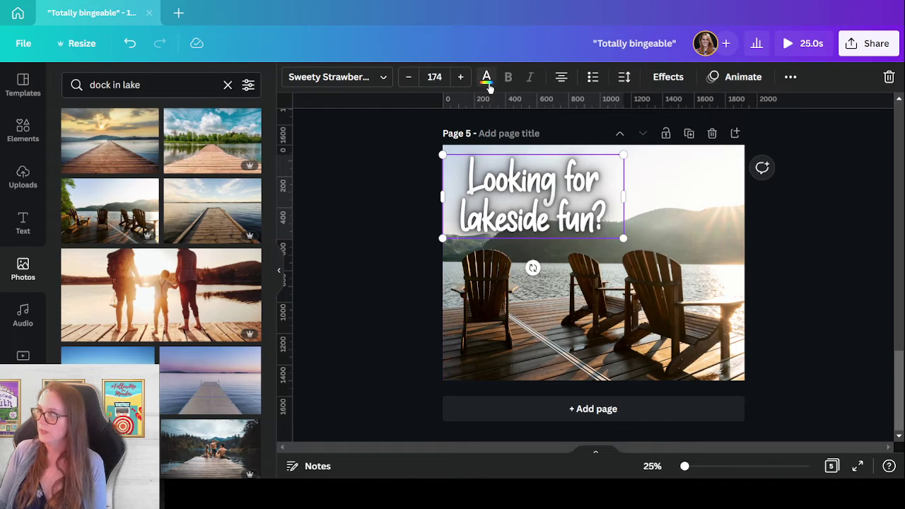
Browse the image effects available for the page 5 dock photo, including the full ColorMix set
click(636, 329)
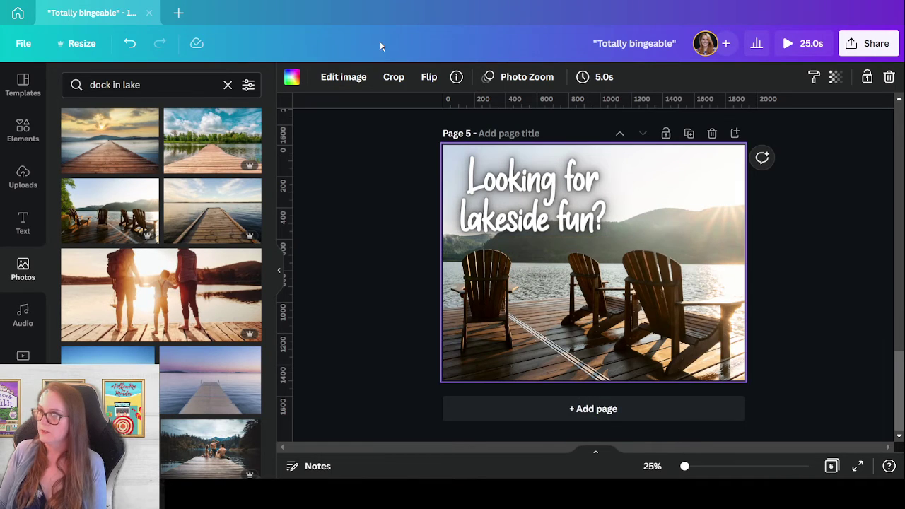
click(344, 77)
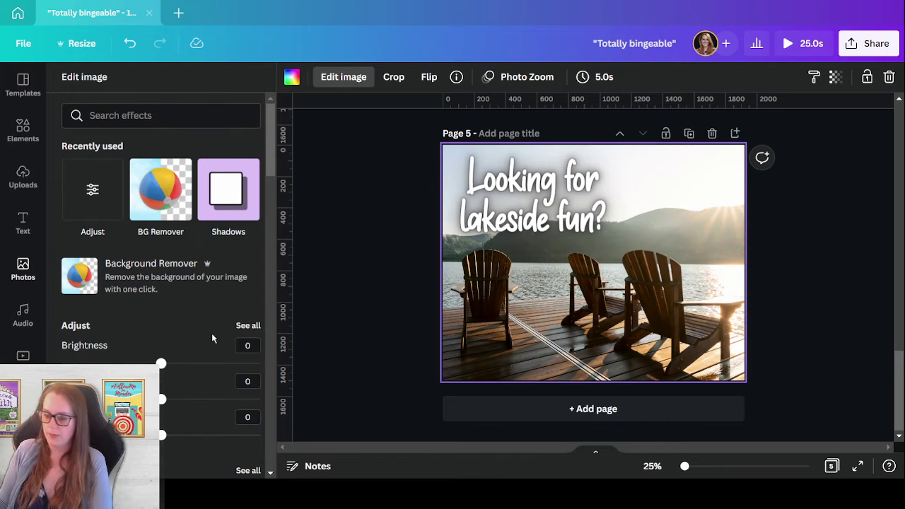
scroll(837, 306, up, 10)
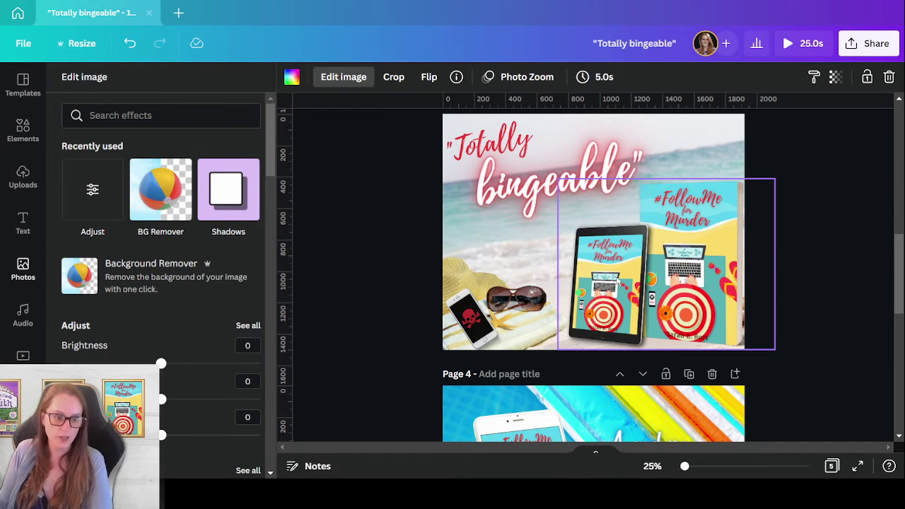
scroll(658, 191, down, 10)
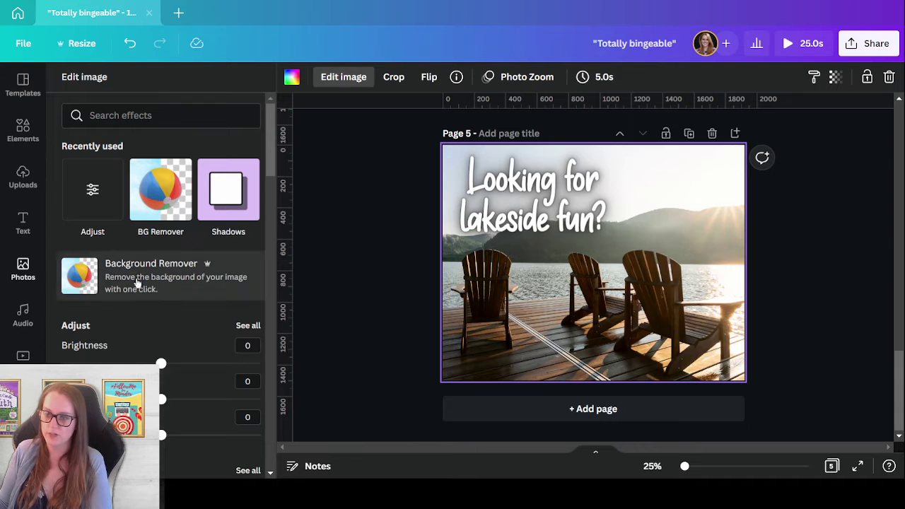
scroll(145, 346, down, 4)
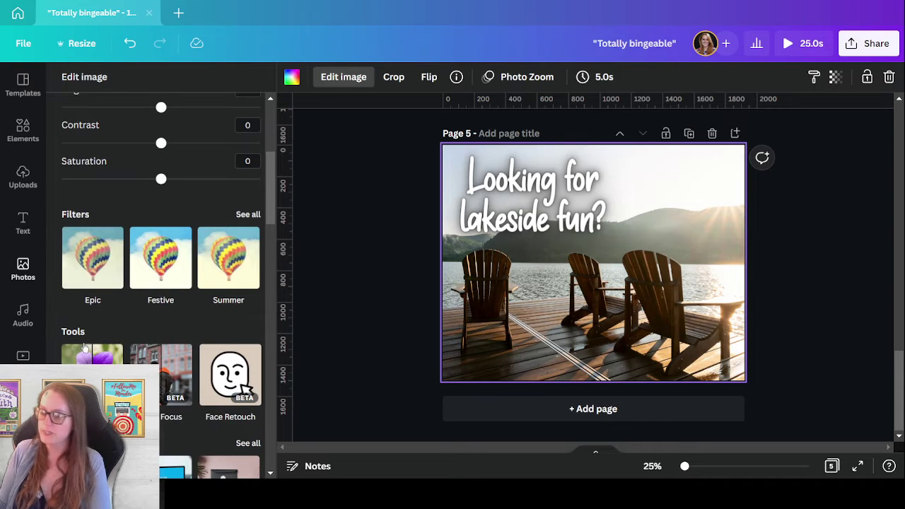
scroll(119, 324, down, 8)
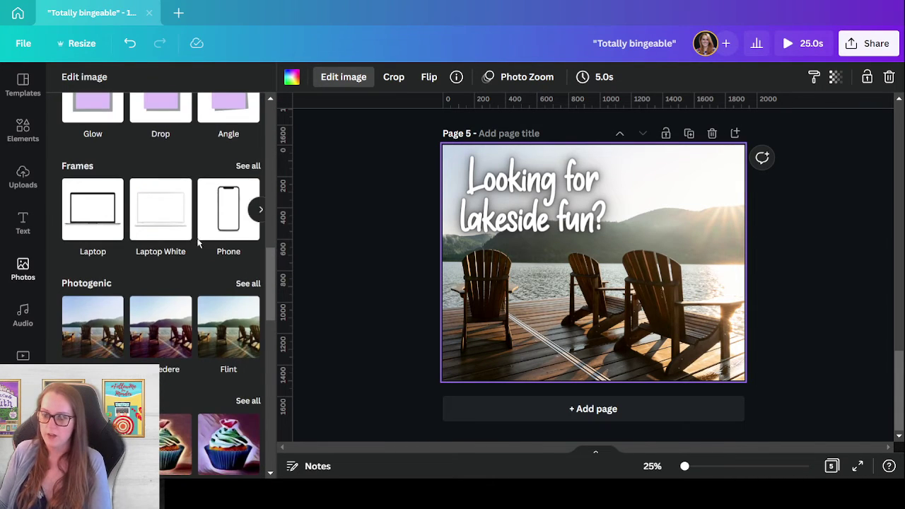
scroll(221, 288, down, 3)
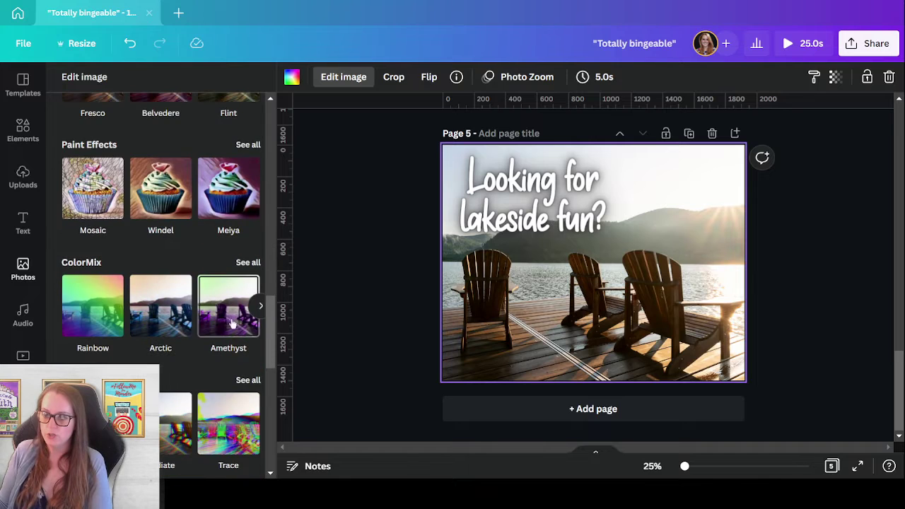
click(244, 264)
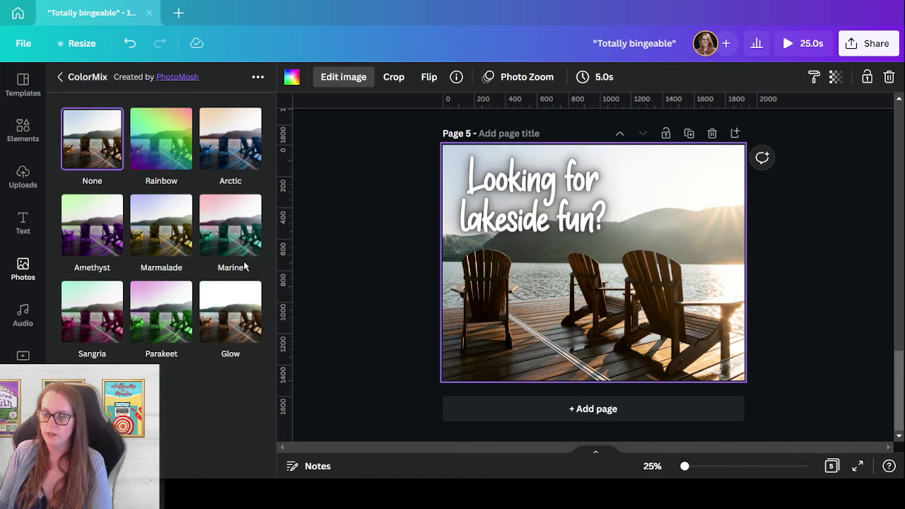
click(62, 78)
scroll(166, 263, up, 3)
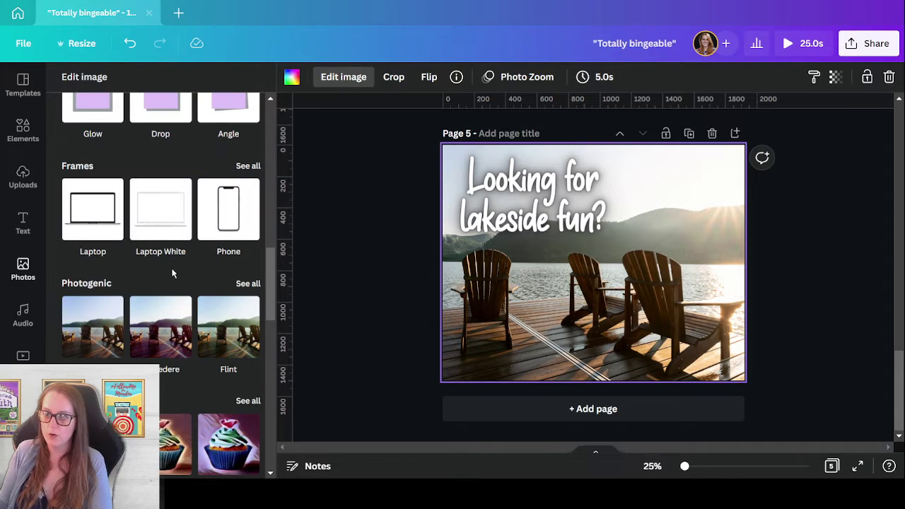
Look through all the Photogenic filters for the dock photo, from Natural to Color Pop
click(246, 284)
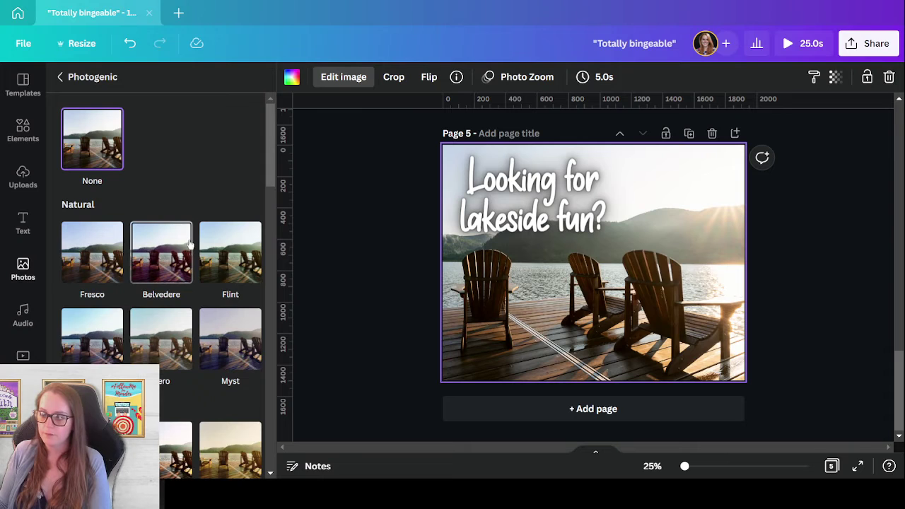
scroll(187, 249, down, 4)
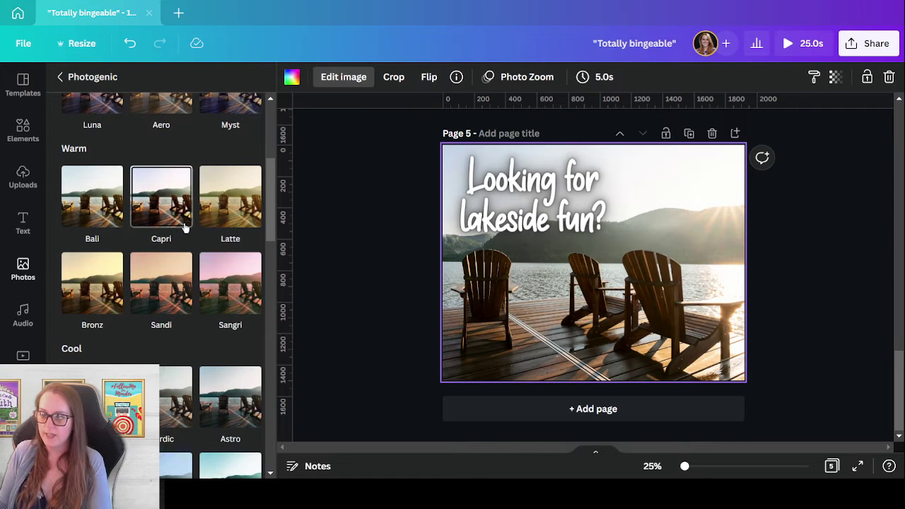
scroll(186, 226, down, 3)
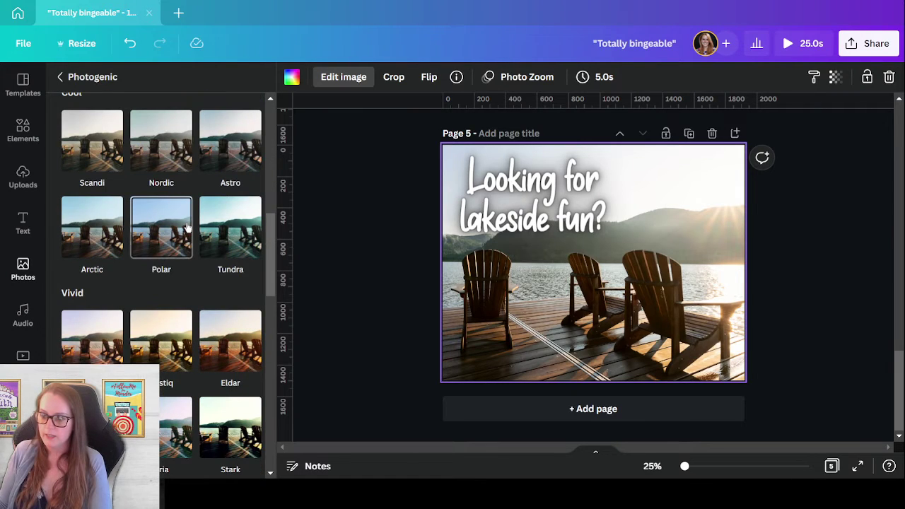
scroll(187, 227, down, 3)
scroll(185, 227, down, 3)
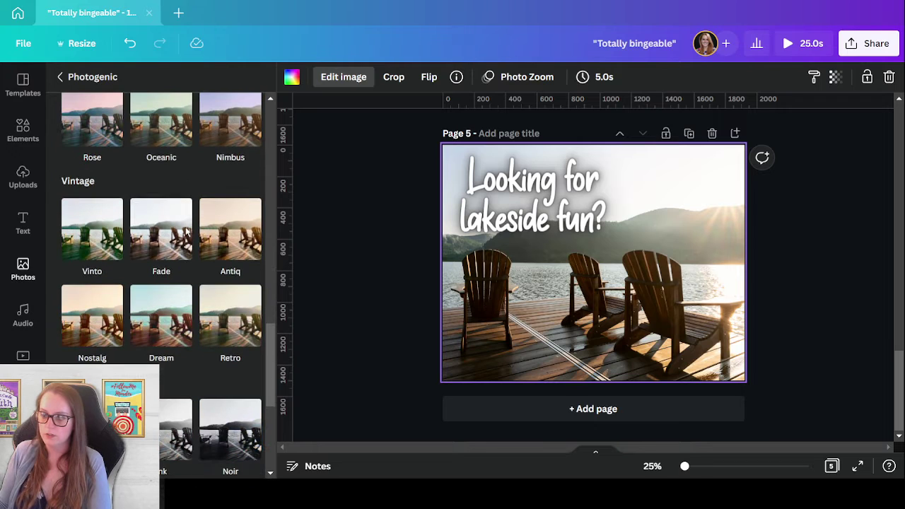
scroll(185, 230, down, 3)
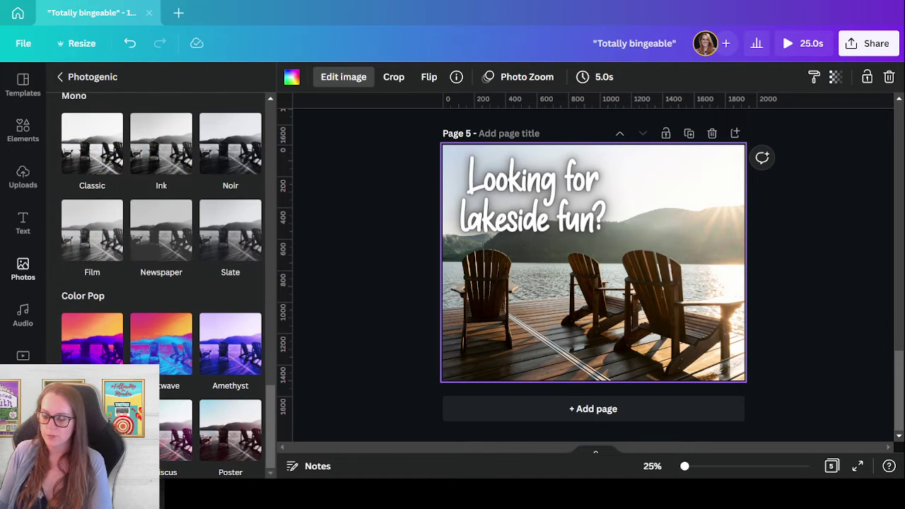
scroll(237, 332, up, 3)
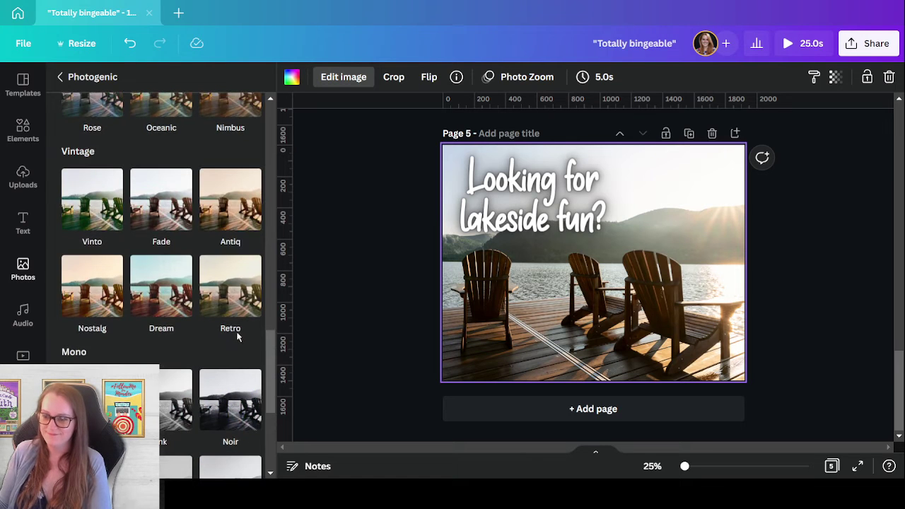
scroll(235, 330, up, 3)
scroll(235, 333, up, 2)
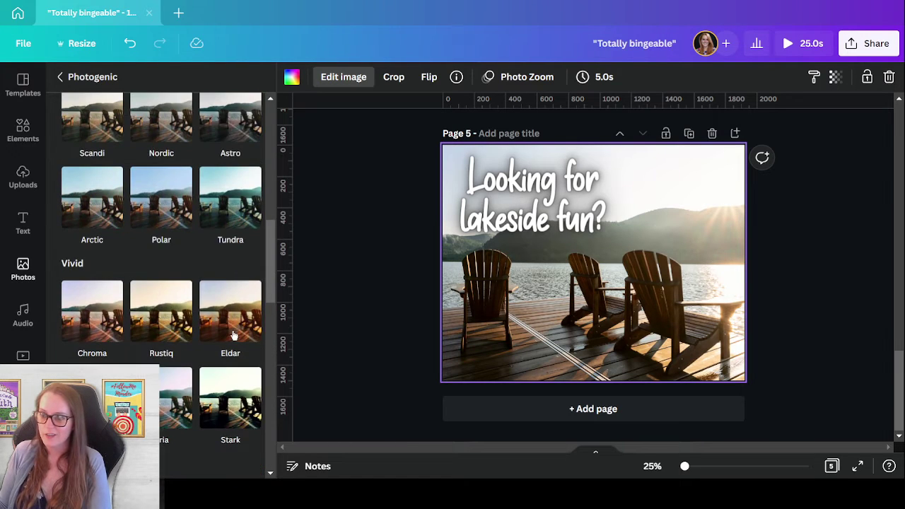
scroll(234, 334, up, 2)
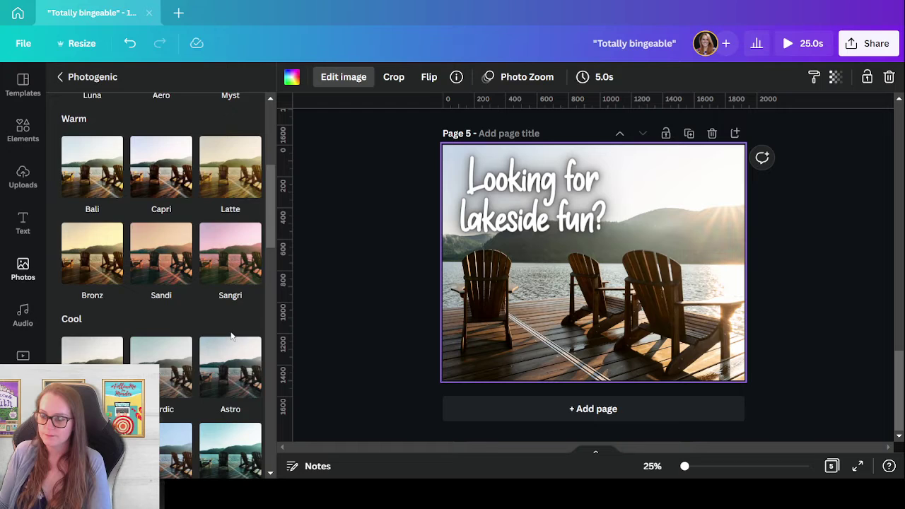
scroll(231, 337, up, 3)
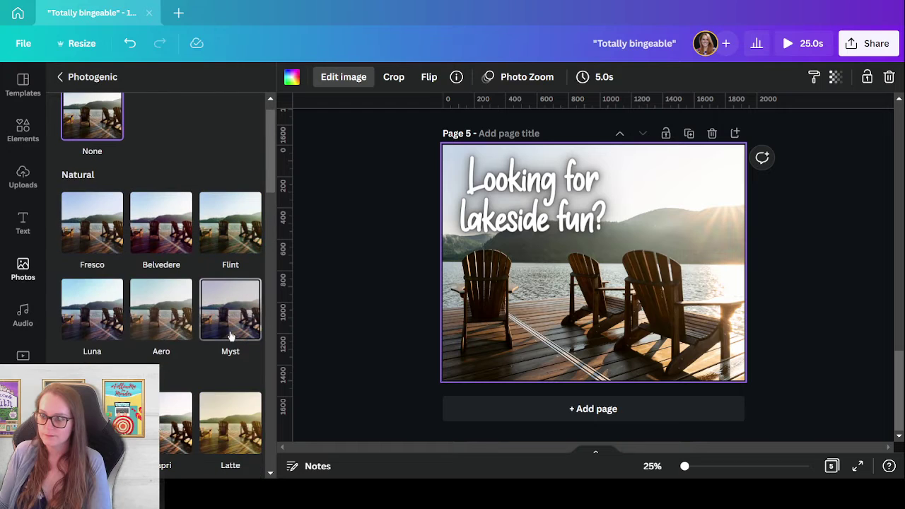
Try the Natural filters Belvedere and Luna on the dock photo, comparing each with page 4
click(170, 244)
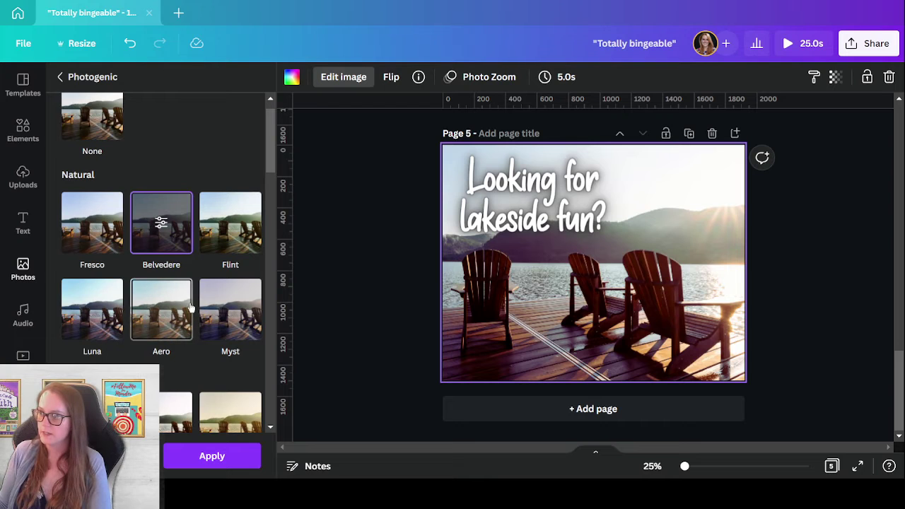
click(91, 320)
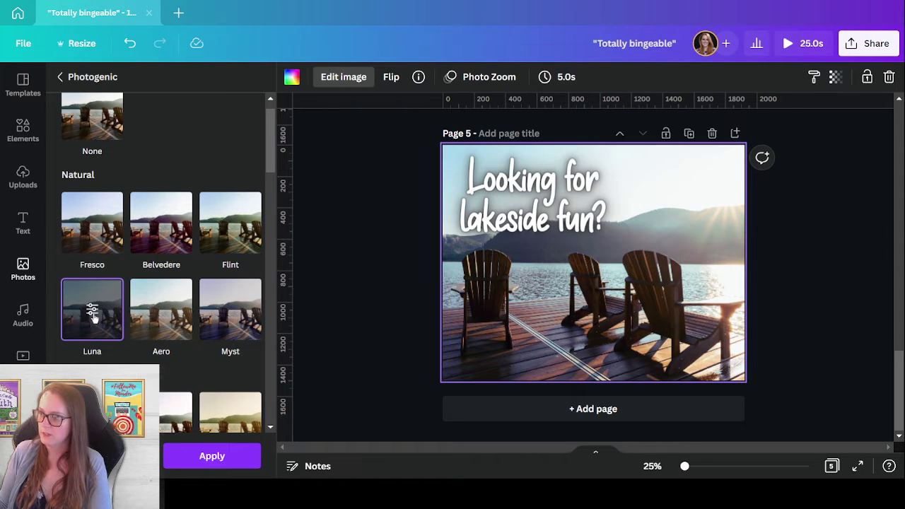
scroll(374, 344, up, 3)
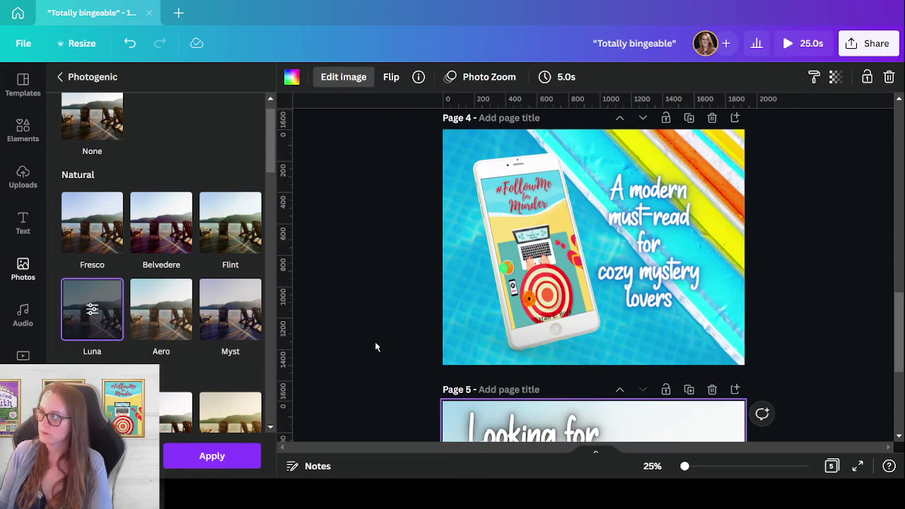
scroll(375, 342, down, 3)
click(138, 240)
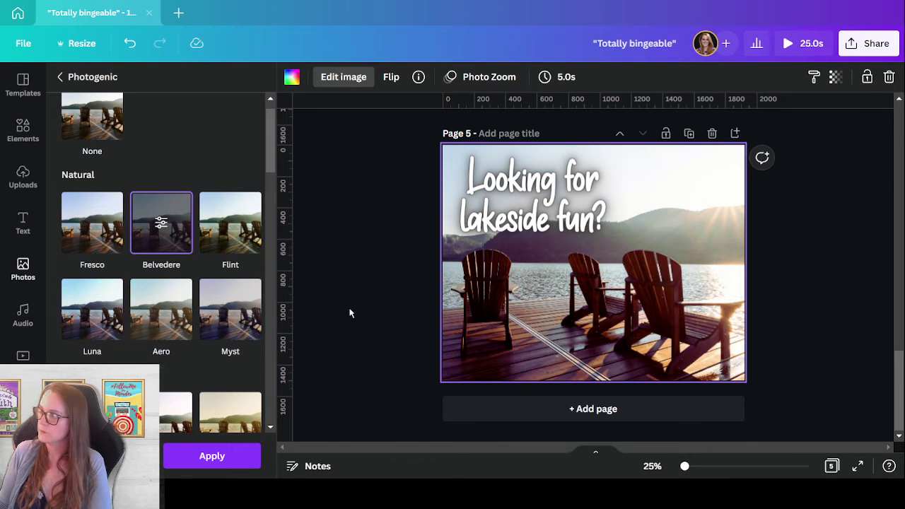
scroll(350, 311, up, 3)
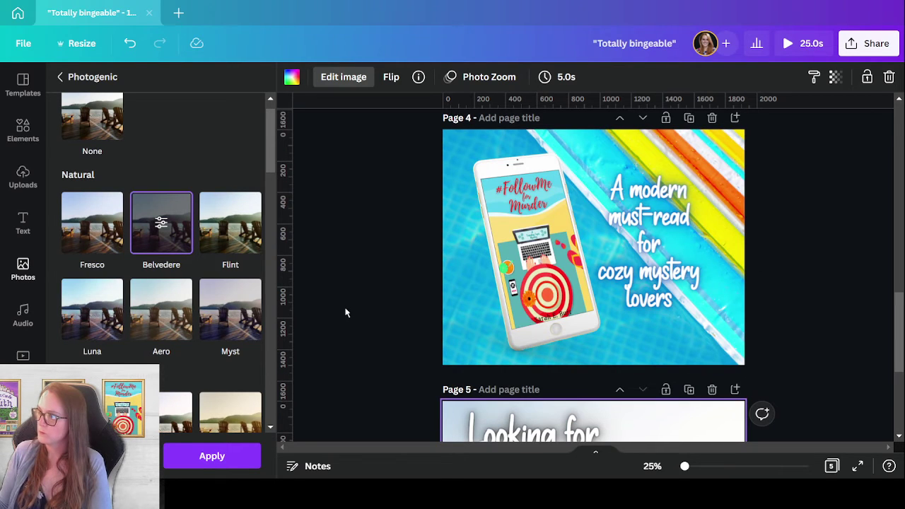
scroll(345, 312, down, 3)
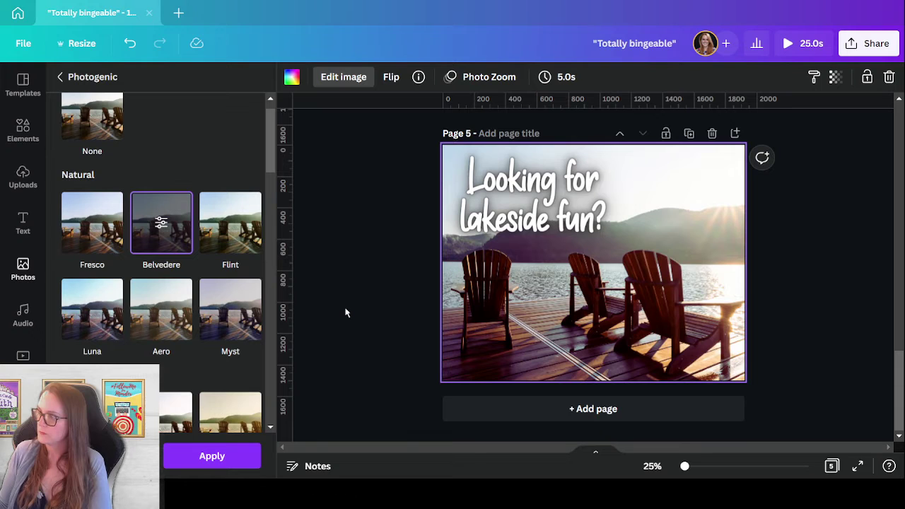
Try the Astro, Tundra and Stark filters on the dock photo, comparing each with the page above
scroll(240, 340, down, 4)
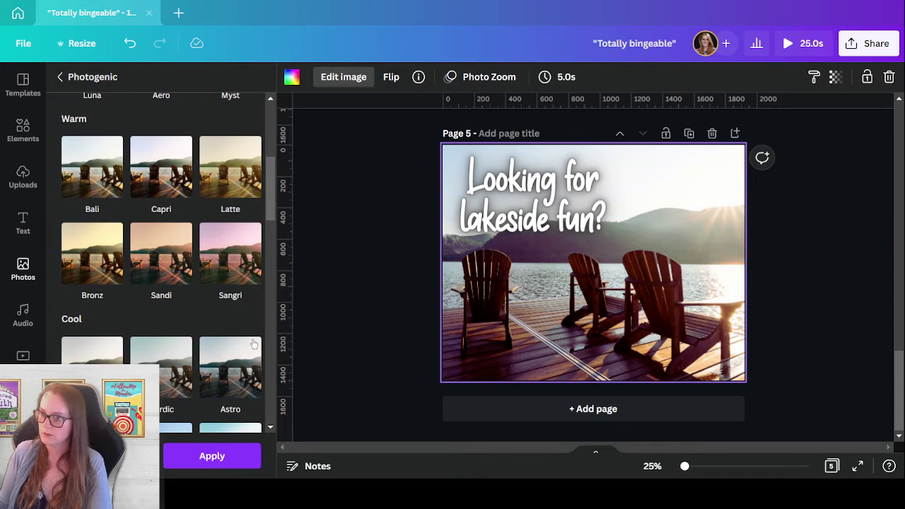
click(241, 379)
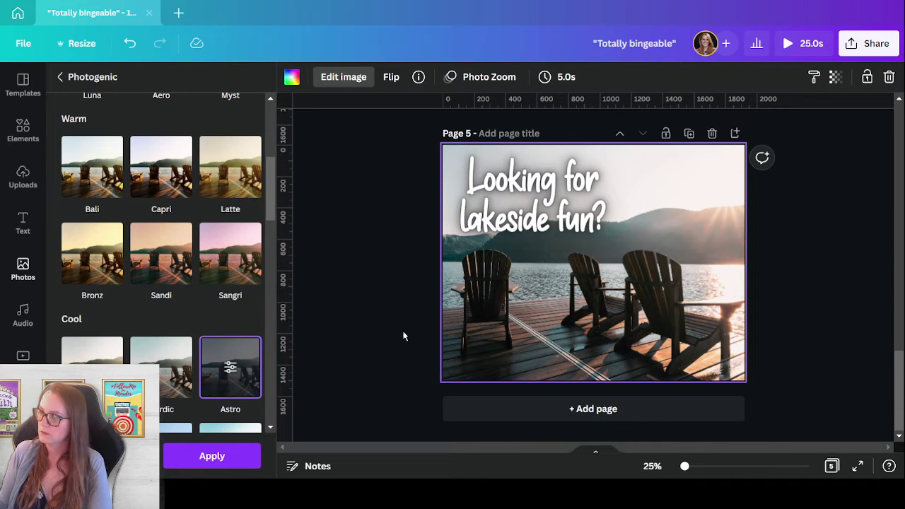
scroll(376, 312, up, 3)
scroll(375, 313, down, 3)
scroll(189, 331, down, 3)
click(230, 198)
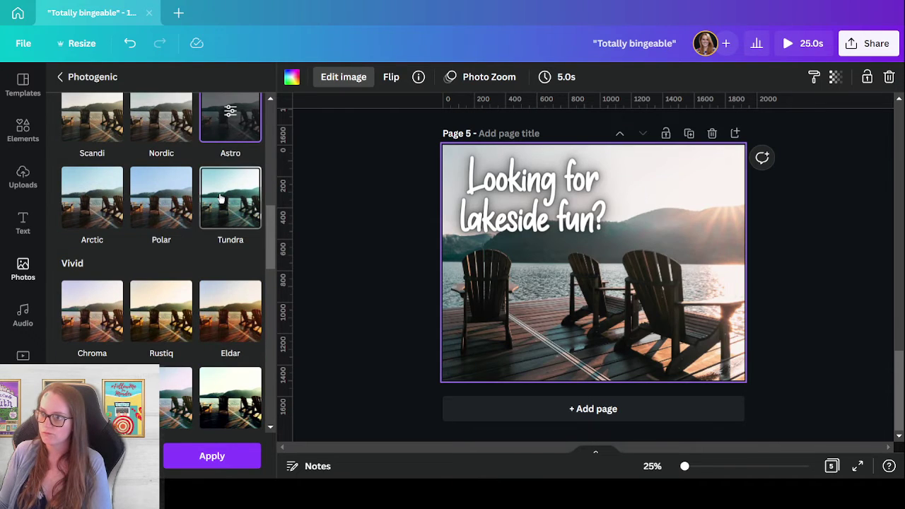
scroll(348, 351, up, 3)
scroll(348, 351, down, 3)
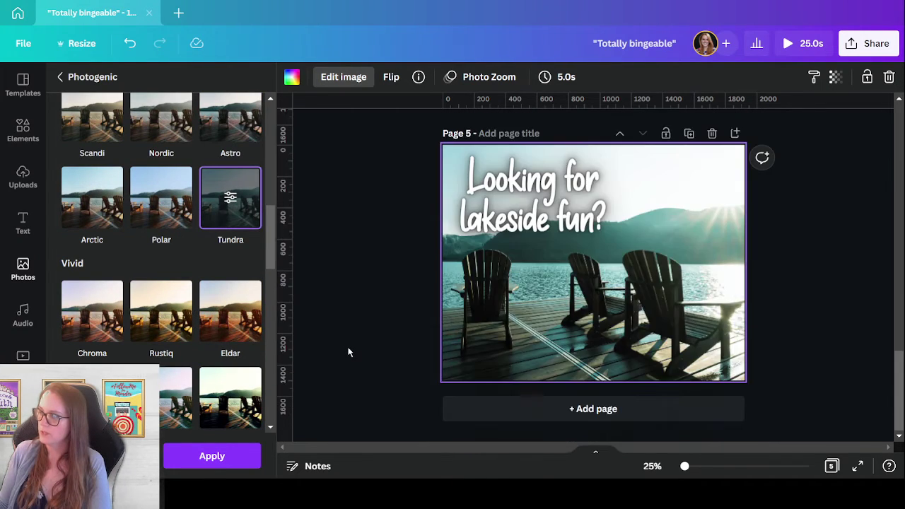
click(212, 399)
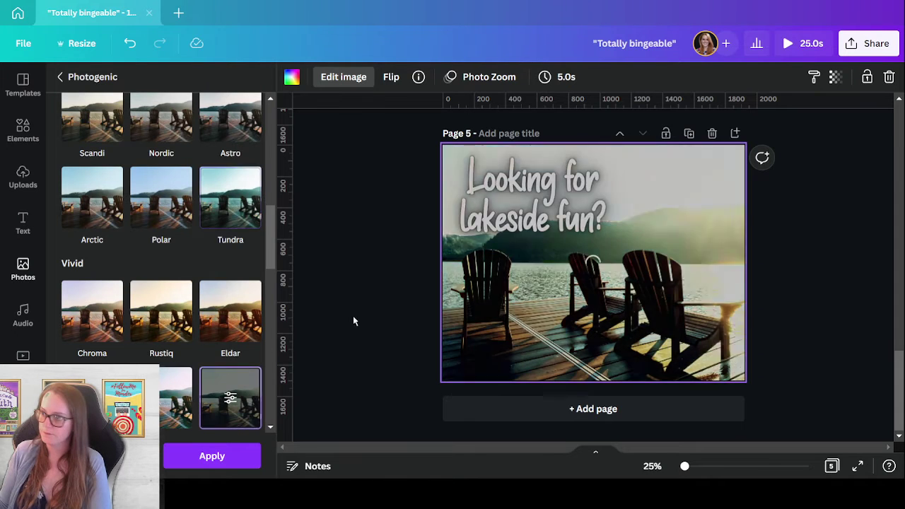
scroll(359, 318, up, 3)
scroll(359, 318, down, 3)
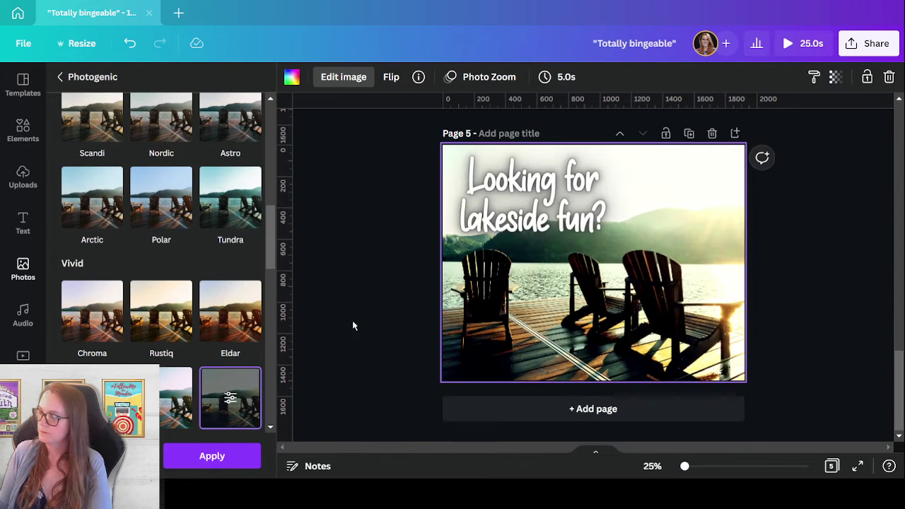
Apply the Photogenic filter just before Stark in the Vivid group to the page 5 dock photo
click(183, 401)
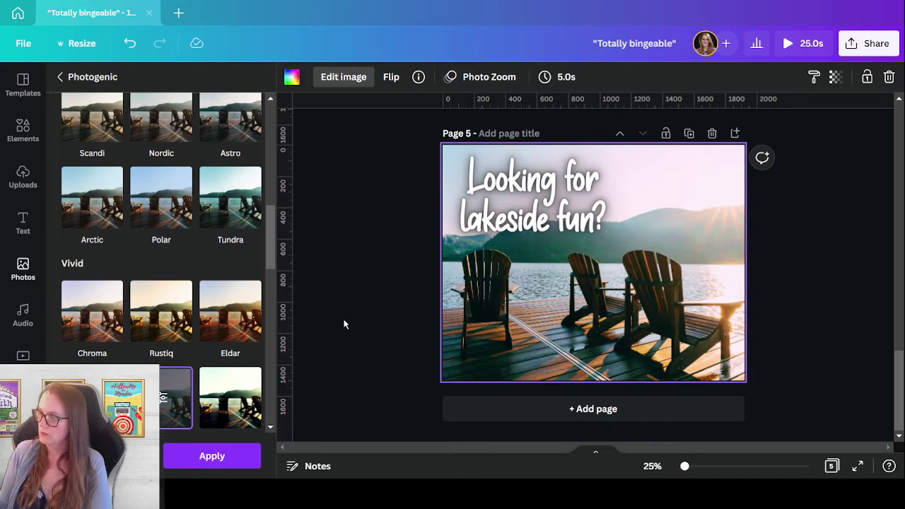
scroll(346, 318, up, 3)
scroll(346, 319, down, 3)
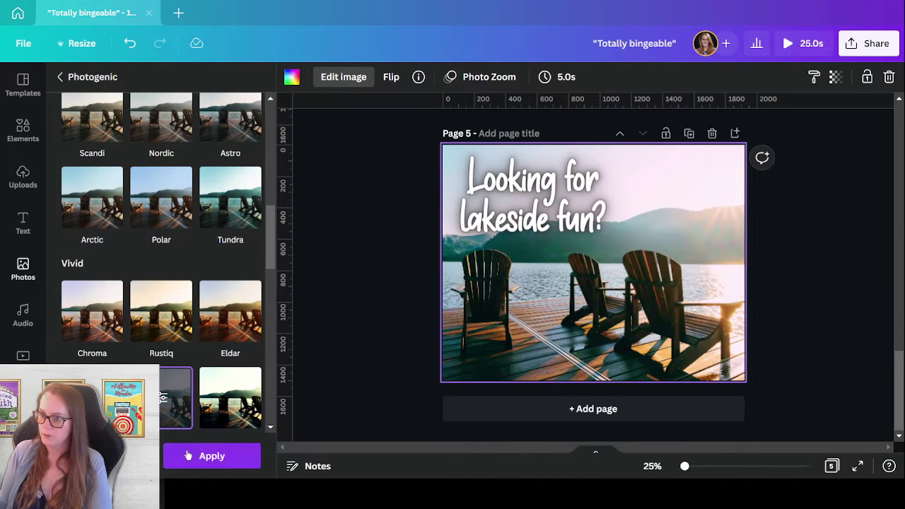
click(188, 455)
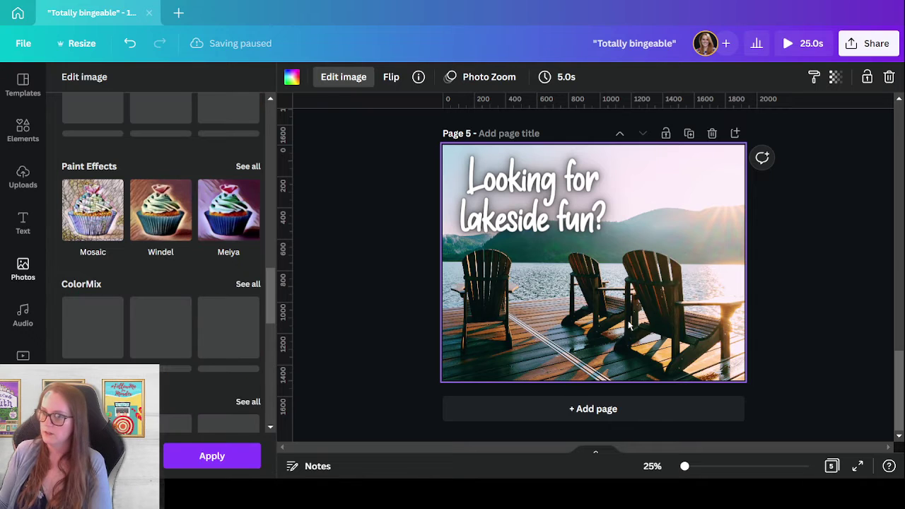
Set the Tint of the page 5 dock photo to 90
scroll(240, 299, up, 10)
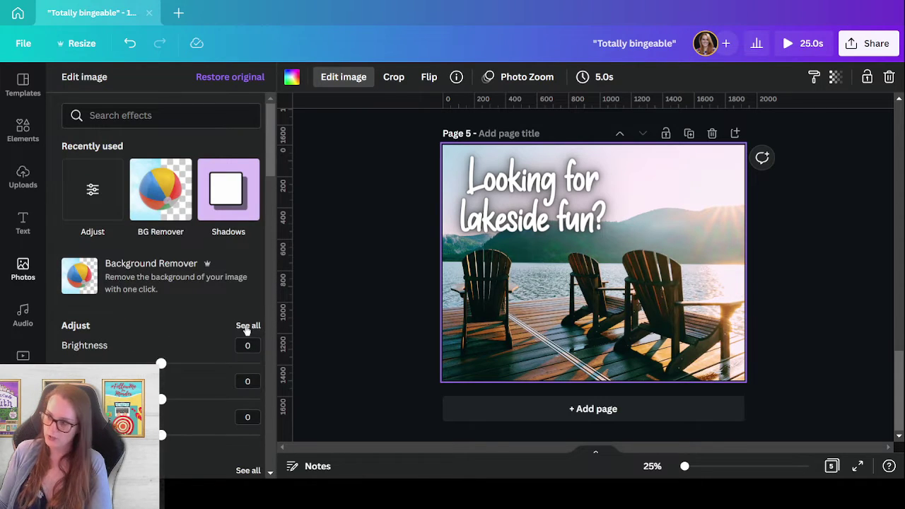
click(248, 326)
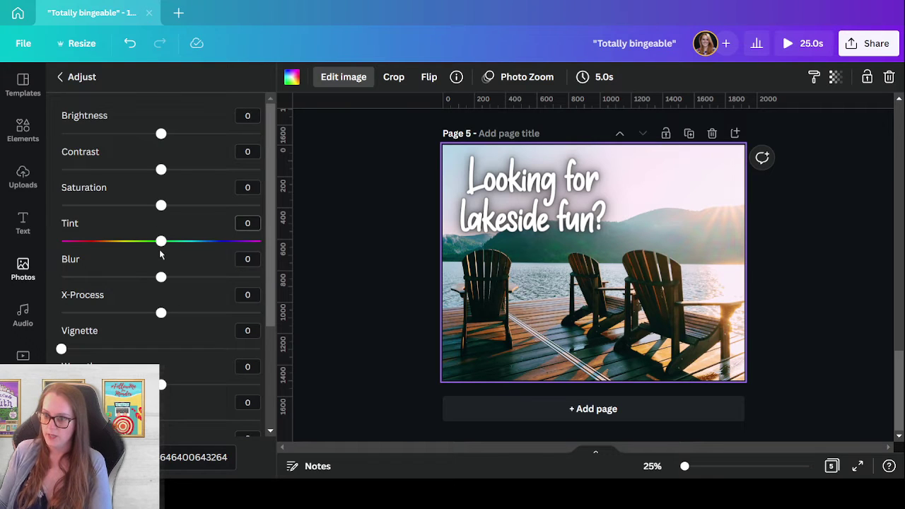
drag(163, 245, 251, 257)
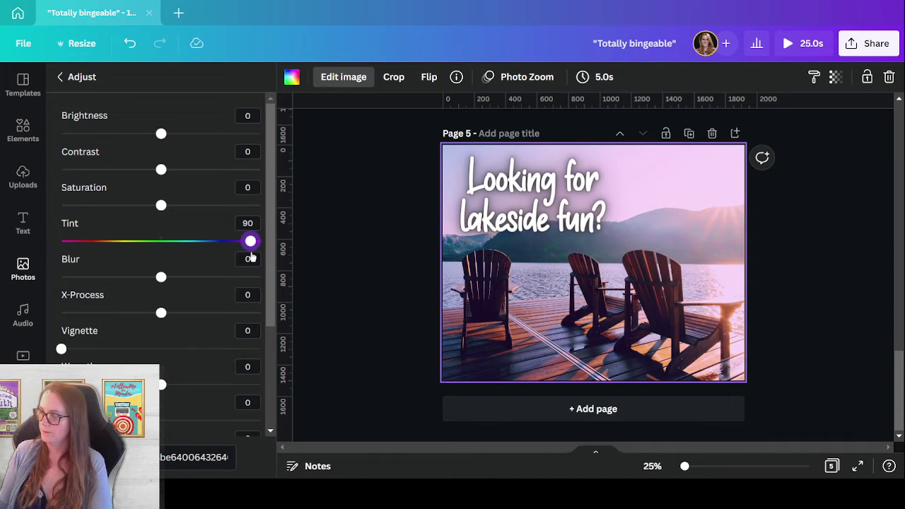
Recolour the "Looking for lakeside fun?" text with the dark purple from the Cozy Colors of the Glenmyre Whim Mysteries brand kit
click(508, 195)
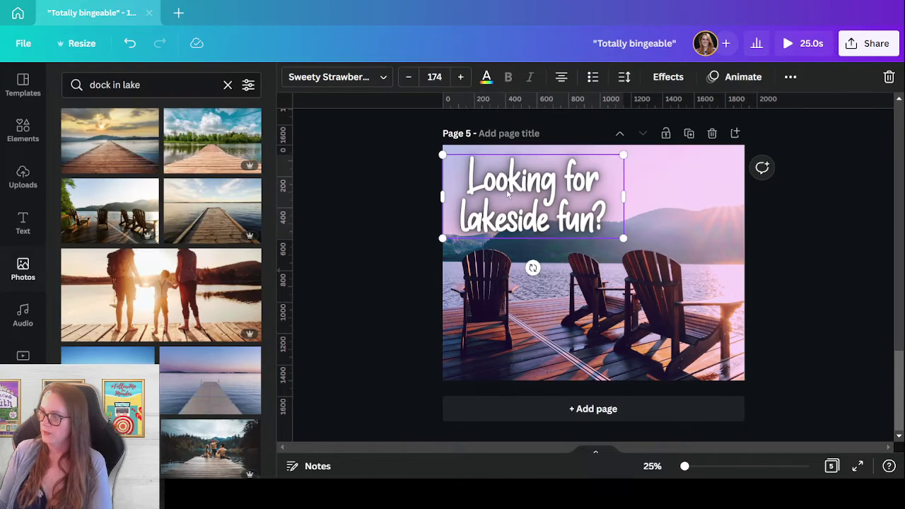
click(485, 77)
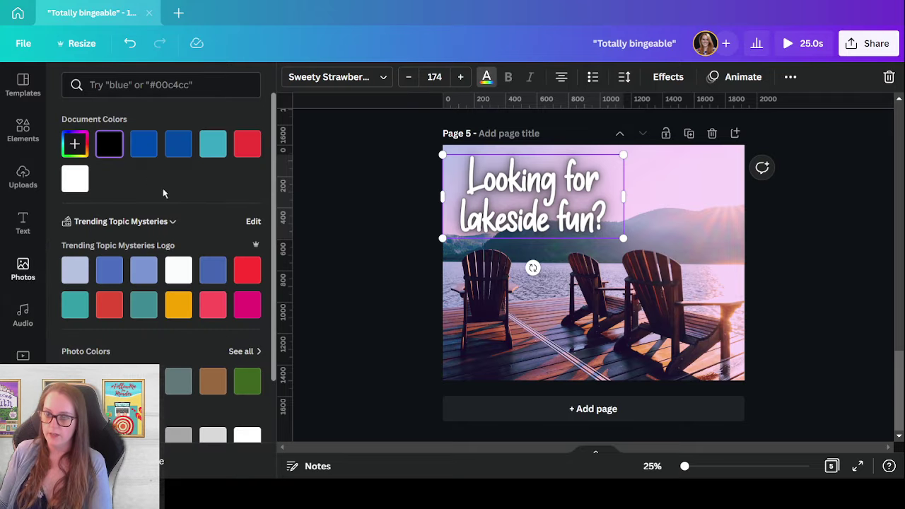
click(169, 221)
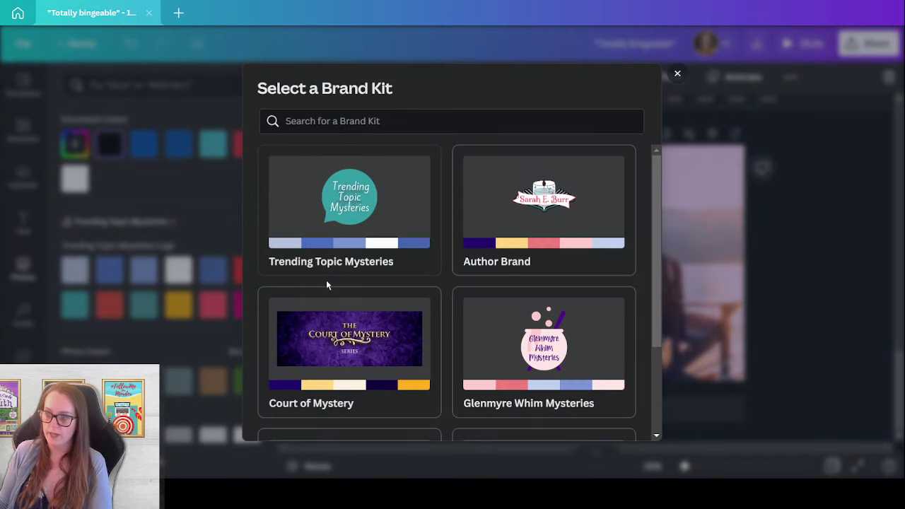
click(500, 347)
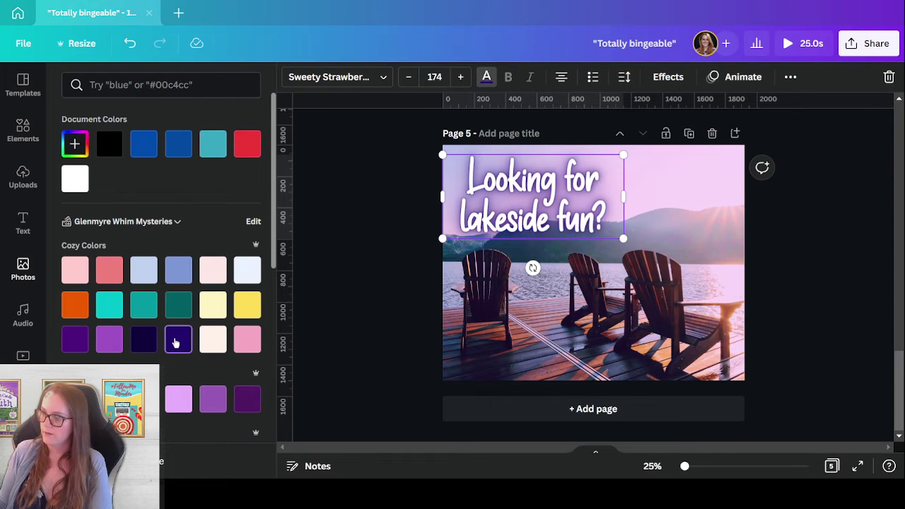
click(359, 325)
click(814, 347)
scroll(815, 347, up, 4)
scroll(788, 339, down, 4)
Reword the page 5 heading to "Or maybe you're looking for lakeside fun?"
click(488, 187)
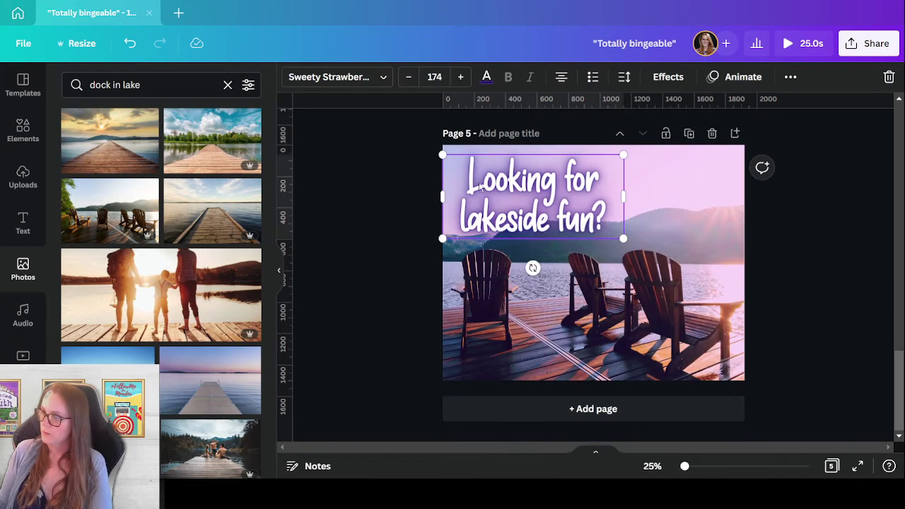
double_click(487, 186)
key(ctrl+a)
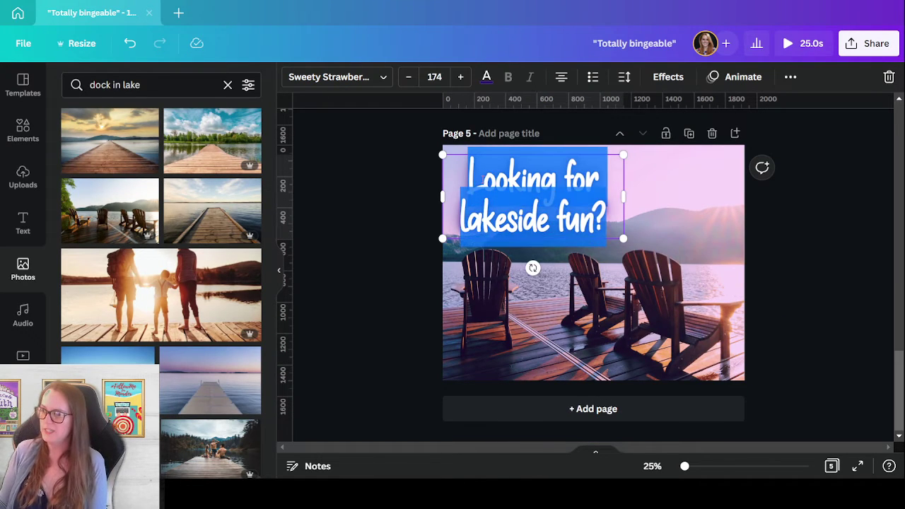
click(517, 330)
click(481, 186)
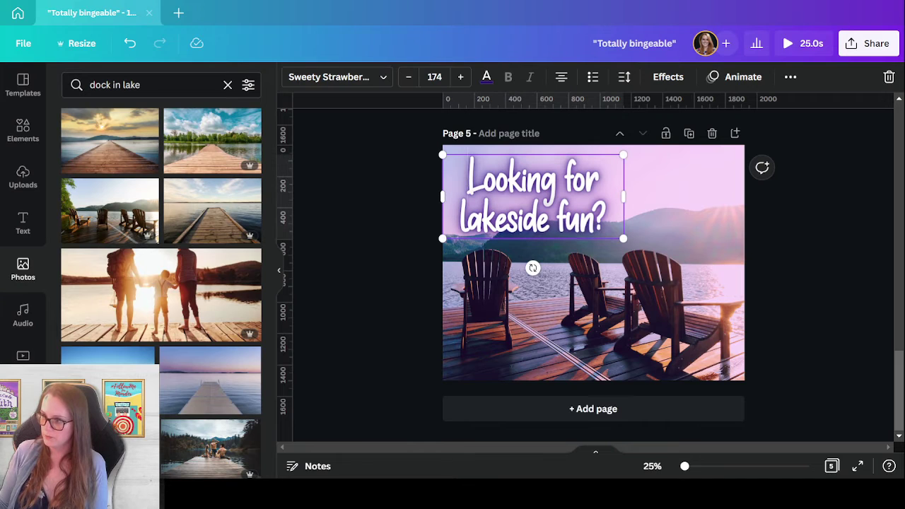
text(Or maybe y)
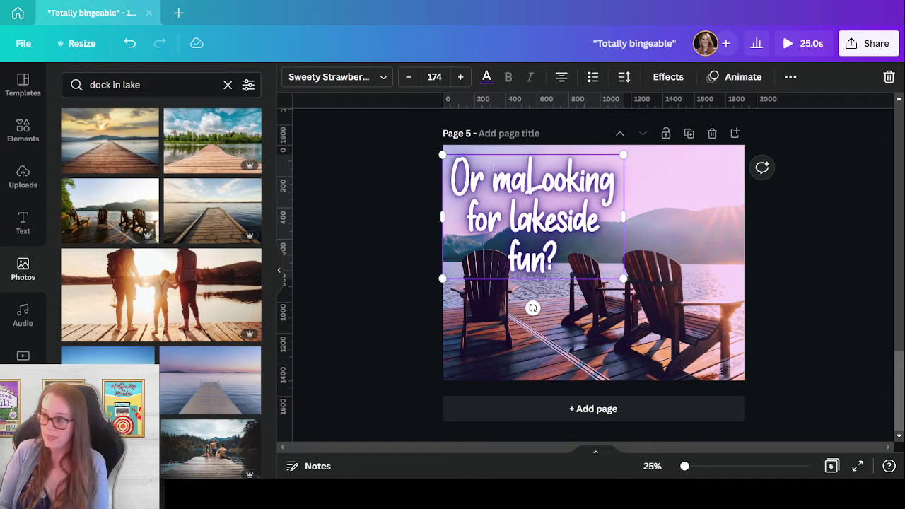
text(ou're)
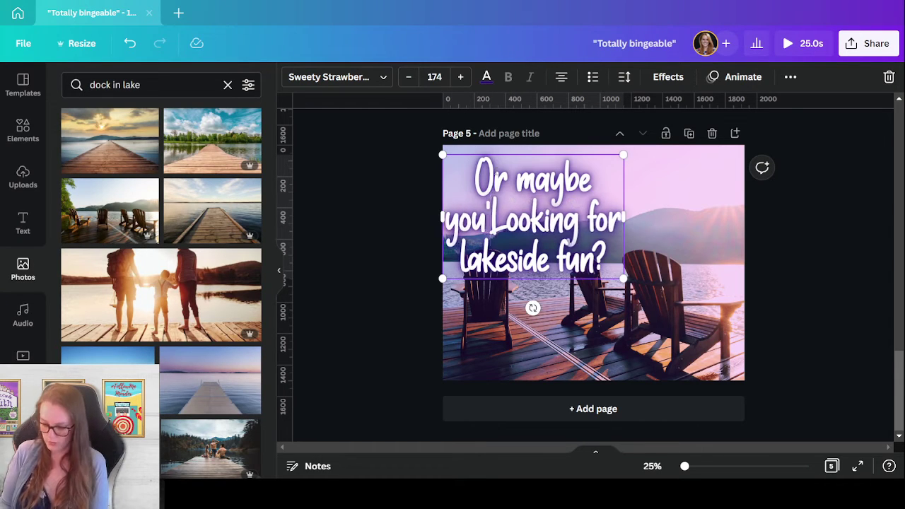
key(Delete)
text(l)
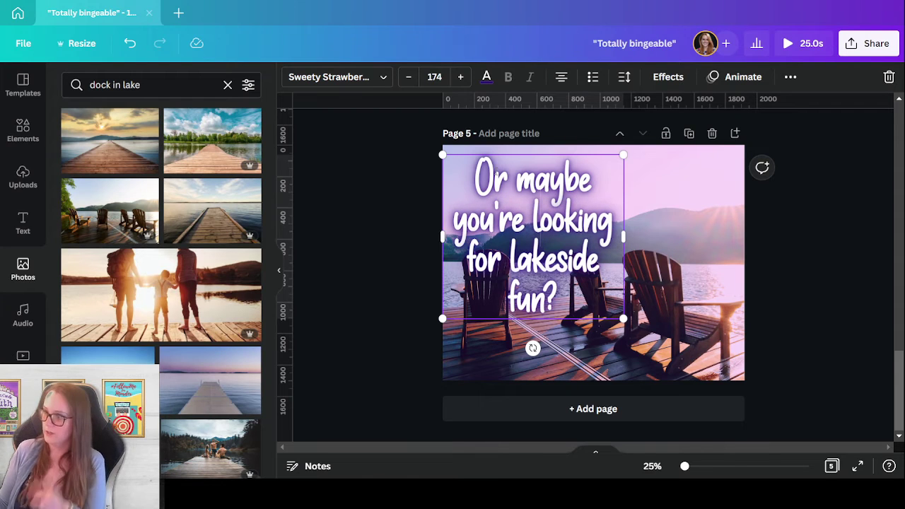
Widen the page 5 heading's text box so it wraps onto two lines, and centre it across the upper part of the page
drag(627, 230, 736, 220)
drag(737, 220, 732, 219)
drag(582, 241, 592, 246)
click(670, 345)
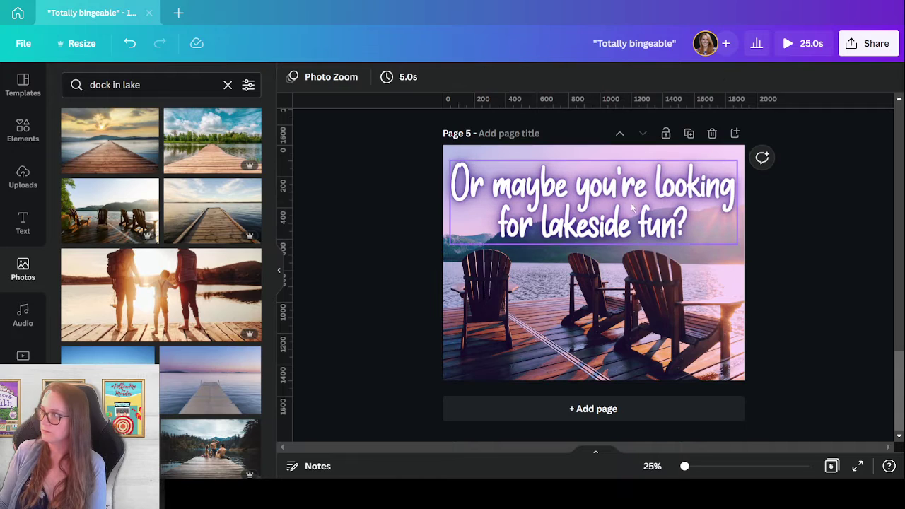
Duplicate the page 5 heading, place the copy below the original, and cut its text down to "for lakeside fun?"
click(693, 234)
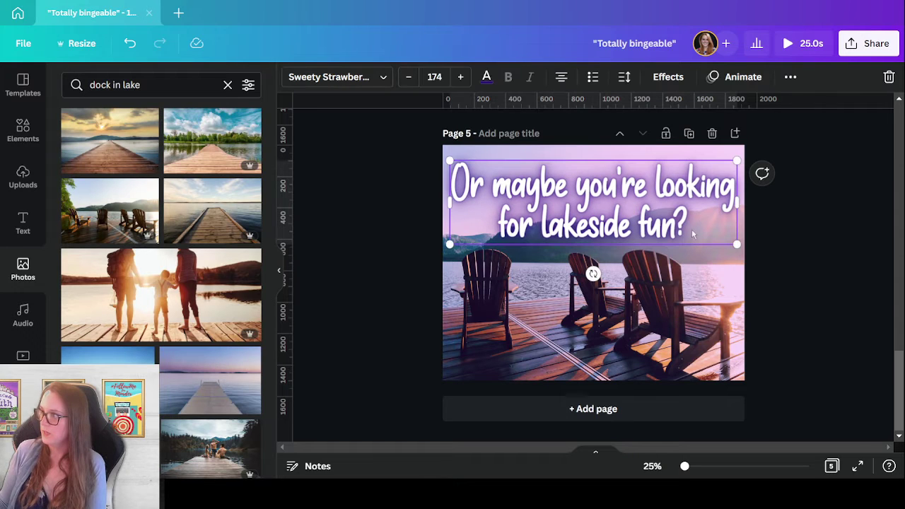
click(790, 78)
click(786, 107)
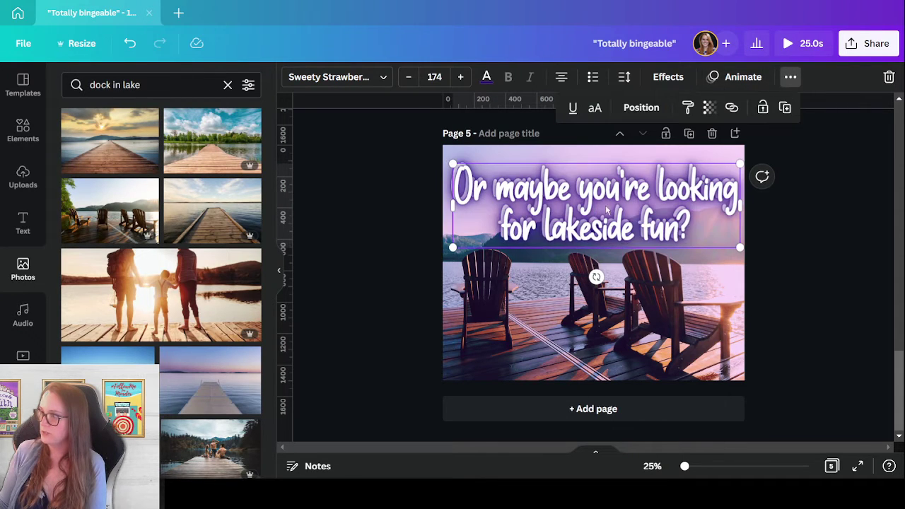
drag(461, 267, 749, 283)
key(BackSpace)
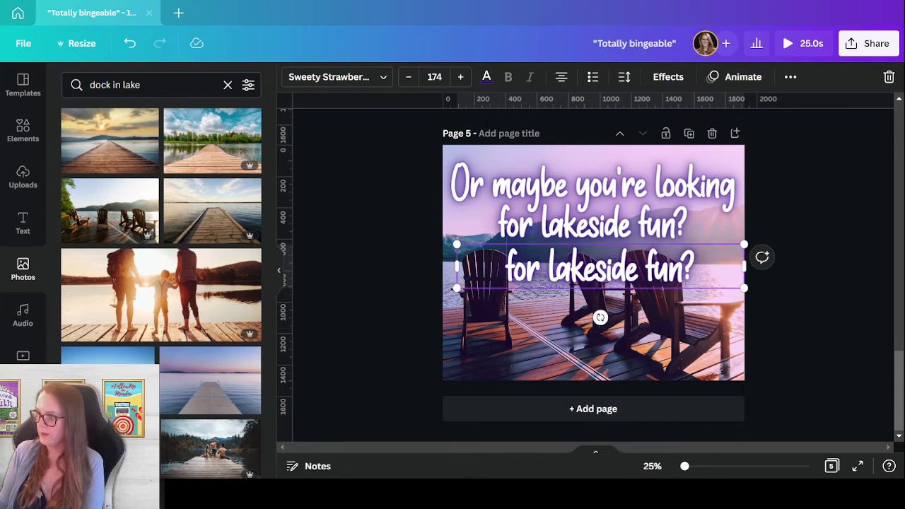
Shorten the original heading to "Or maybe you're looking" and place the "for lakeside fun?" line centred directly beneath it
click(666, 215)
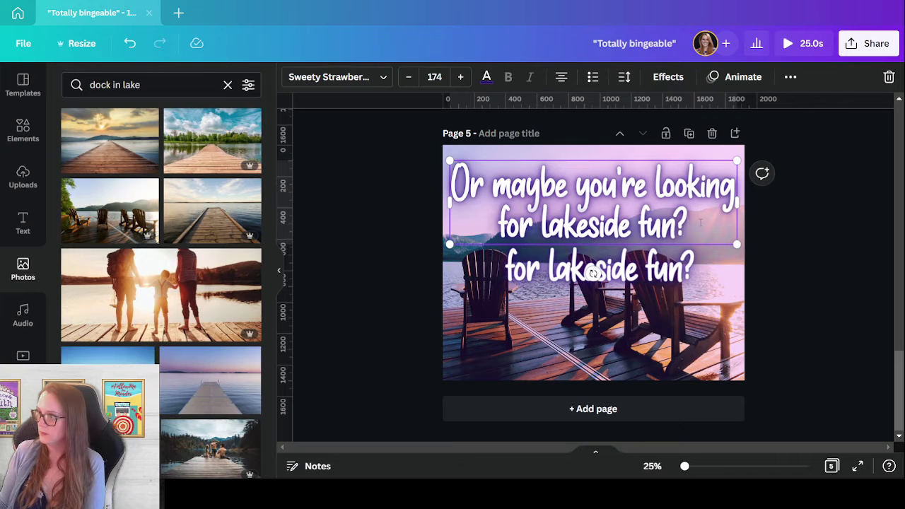
drag(701, 222, 519, 225)
key(BackSpace)
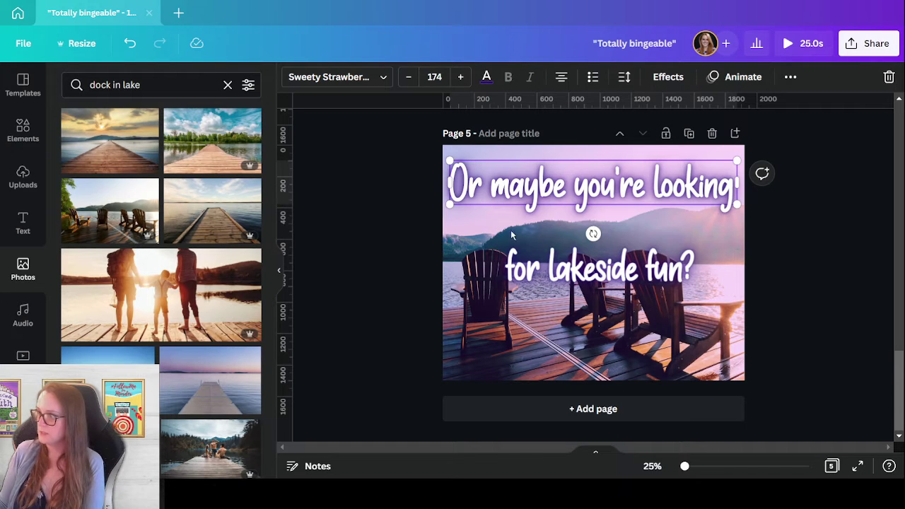
click(512, 278)
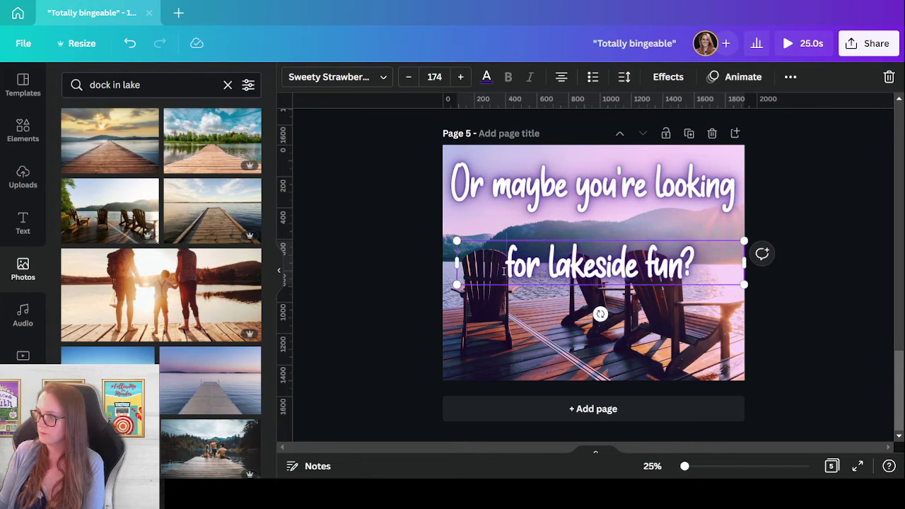
drag(609, 287, 602, 251)
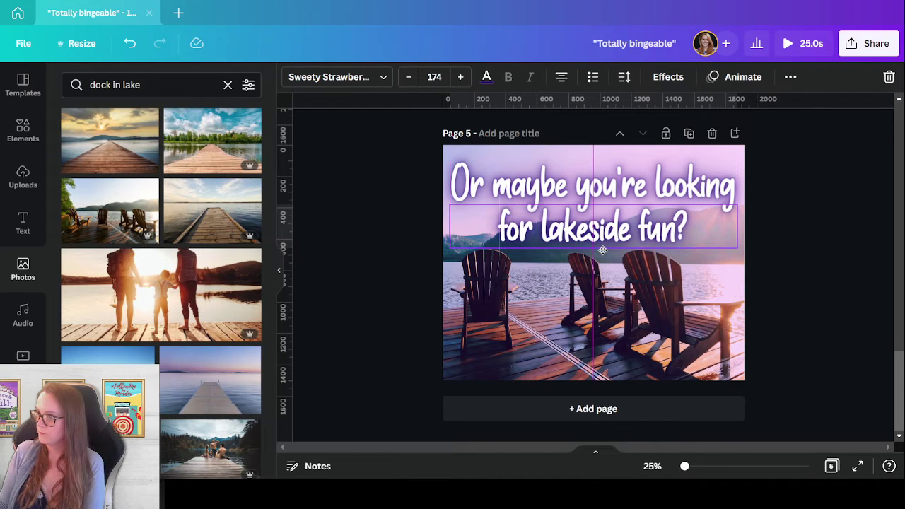
Apply the Breathe text animation to the "Or maybe you're looking" line on page 5
click(667, 81)
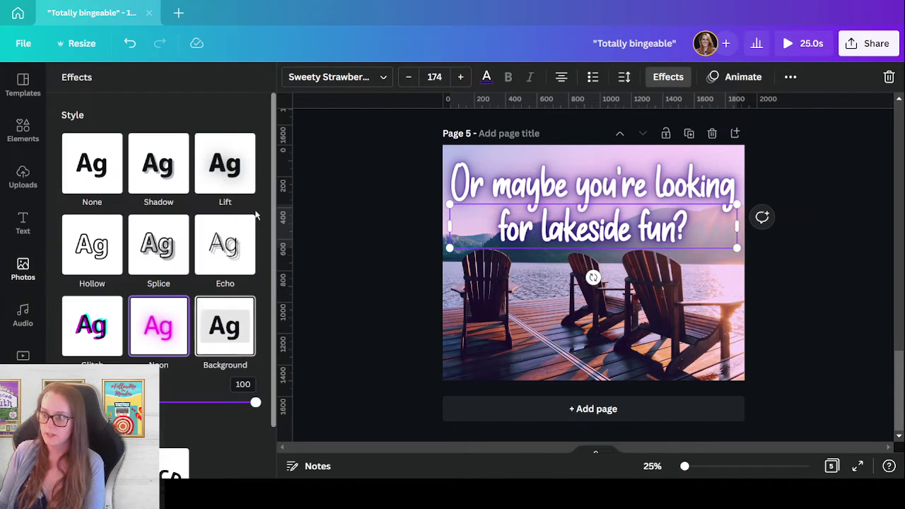
click(738, 85)
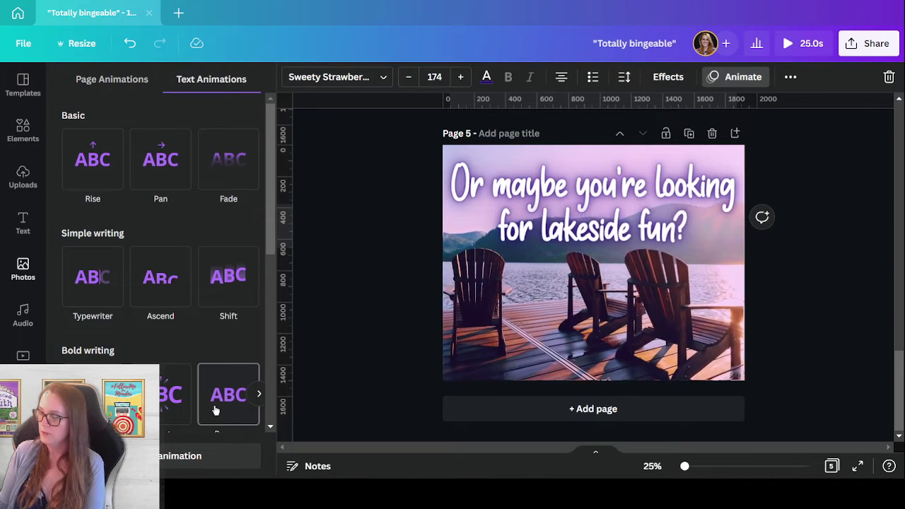
click(216, 410)
click(511, 187)
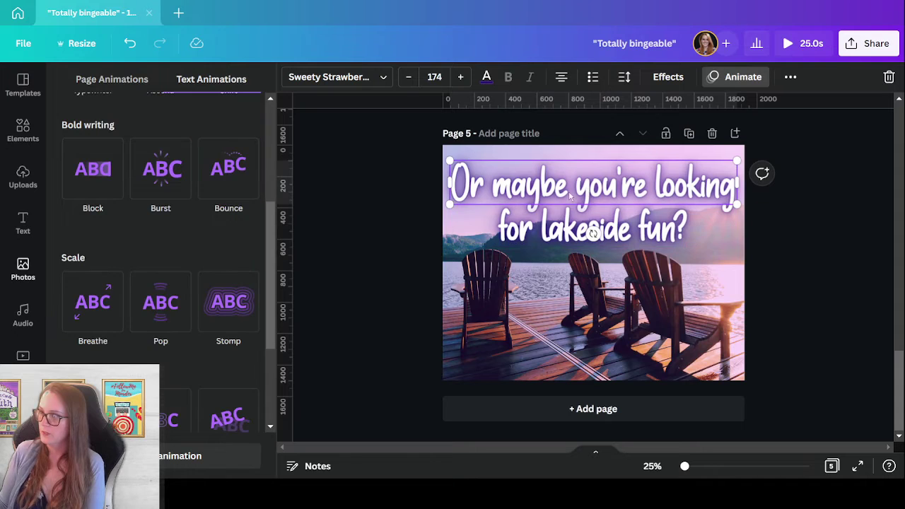
click(104, 308)
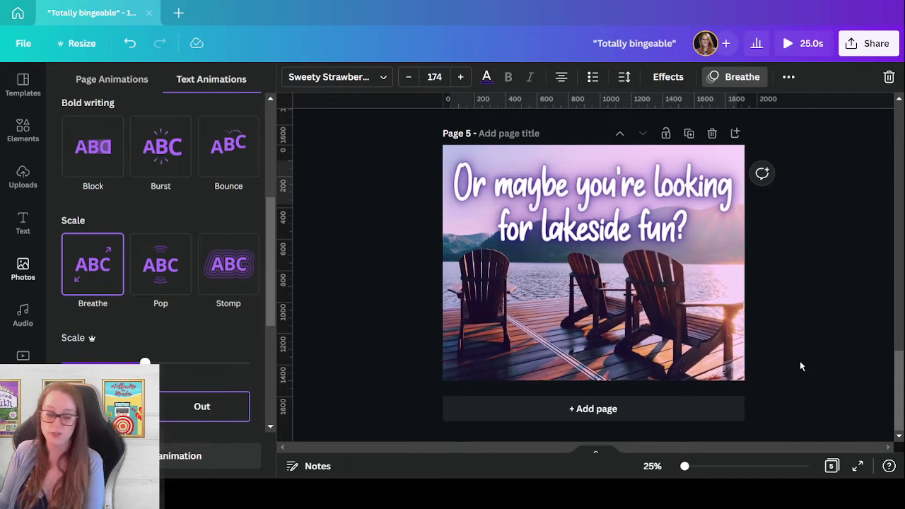
click(826, 309)
Apply the Breathe text animation to the "A modern must-read for cozy mystery lovers" text on page 4
scroll(831, 313, up, 4)
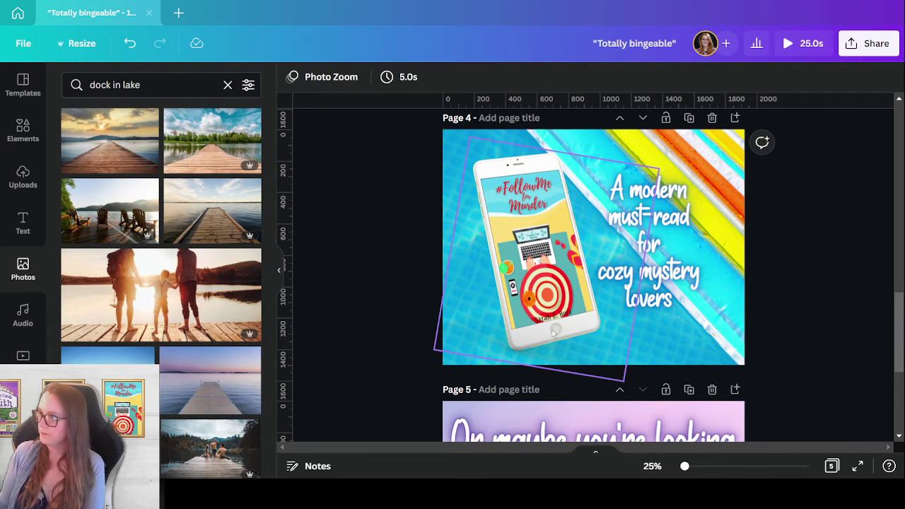
click(684, 352)
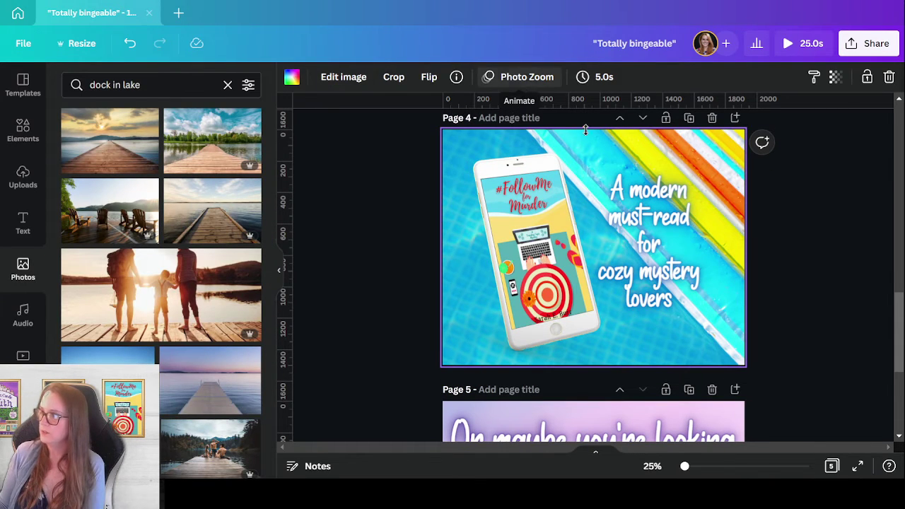
click(532, 240)
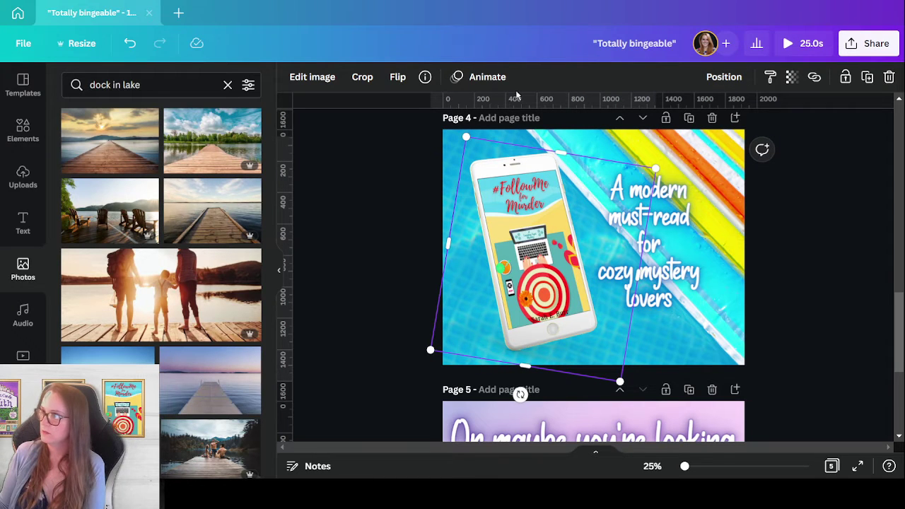
click(487, 77)
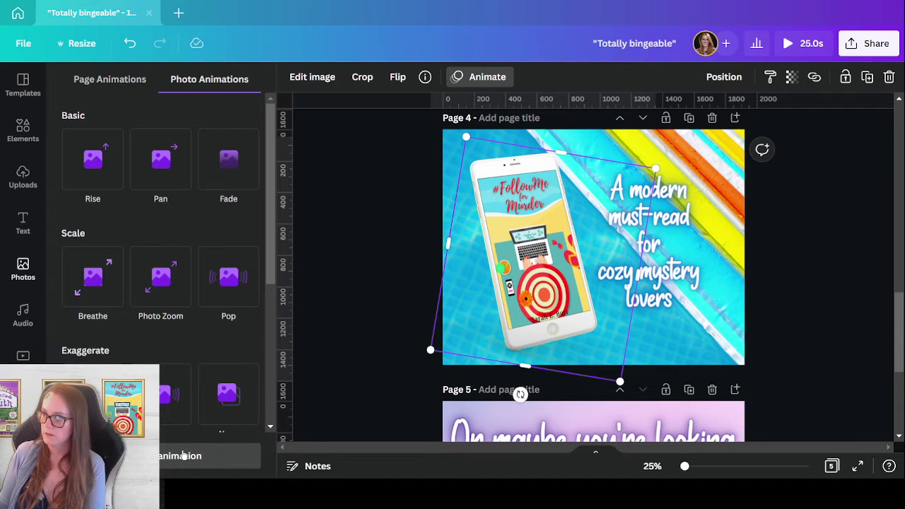
click(649, 272)
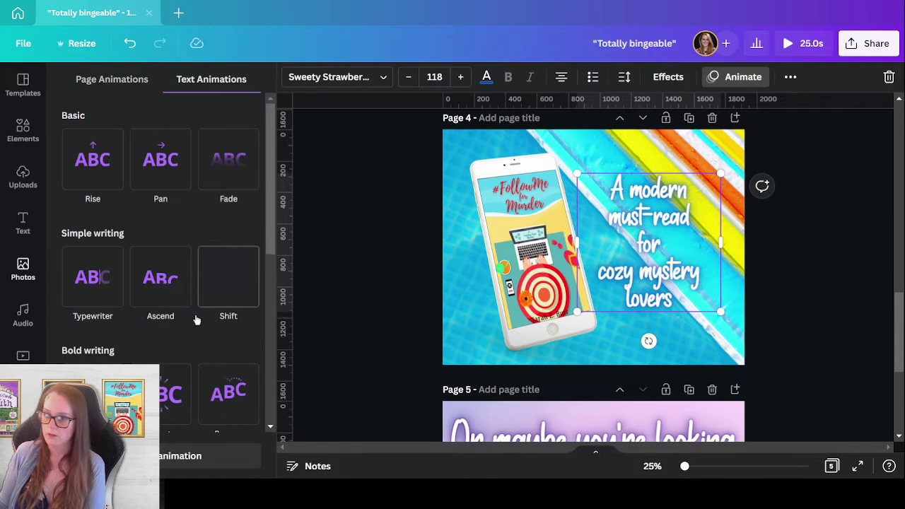
scroll(117, 285, down, 4)
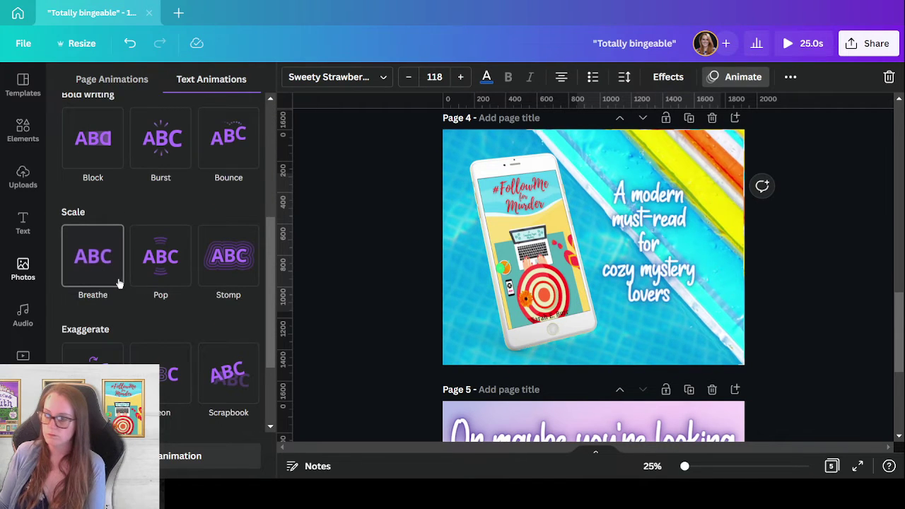
click(118, 283)
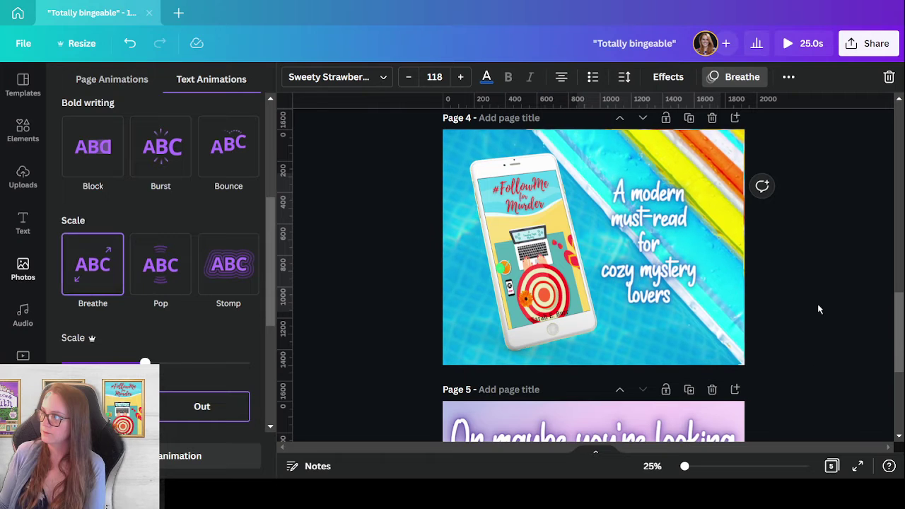
Apply the Stomp text animation to the "A modern must-read for cozy mystery lovers" text on page 4
scroll(153, 348, down, 4)
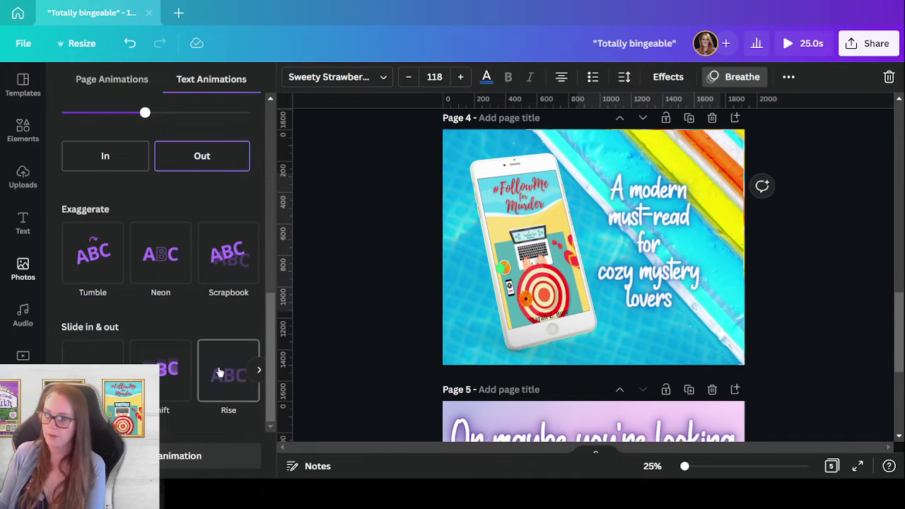
click(259, 254)
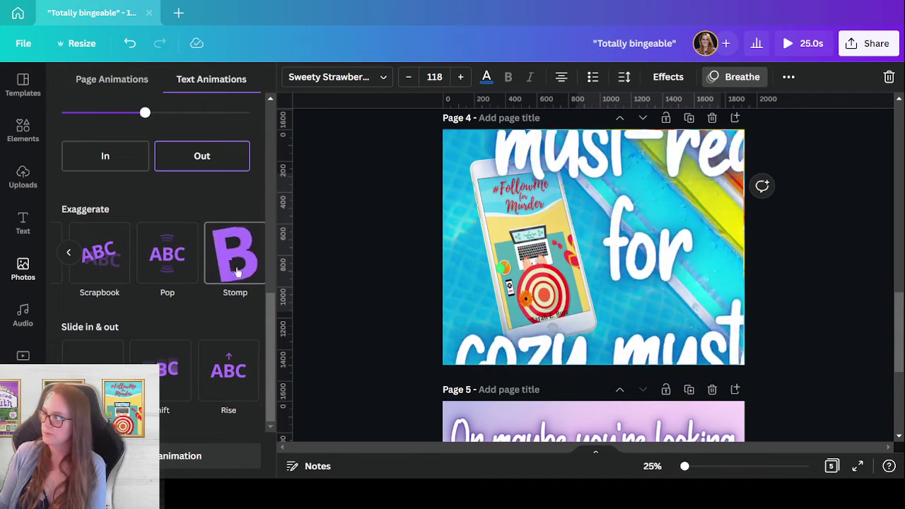
click(236, 269)
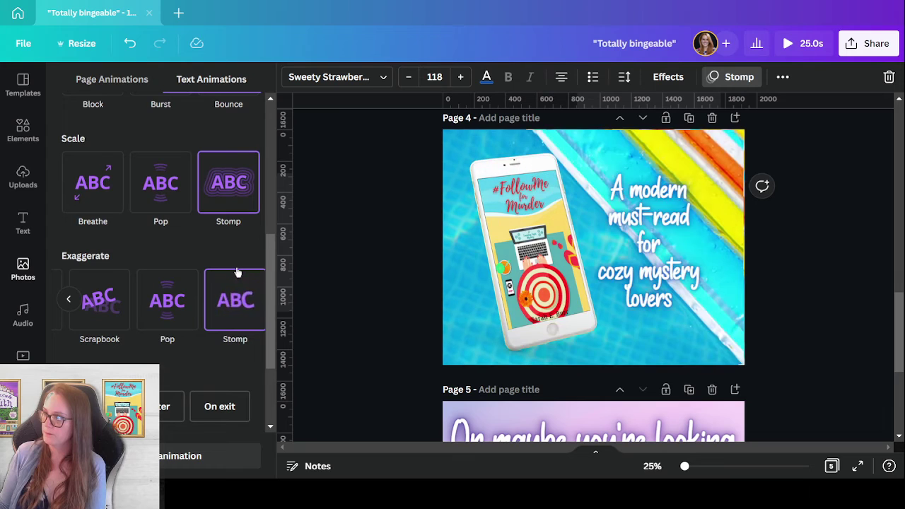
key(Escape)
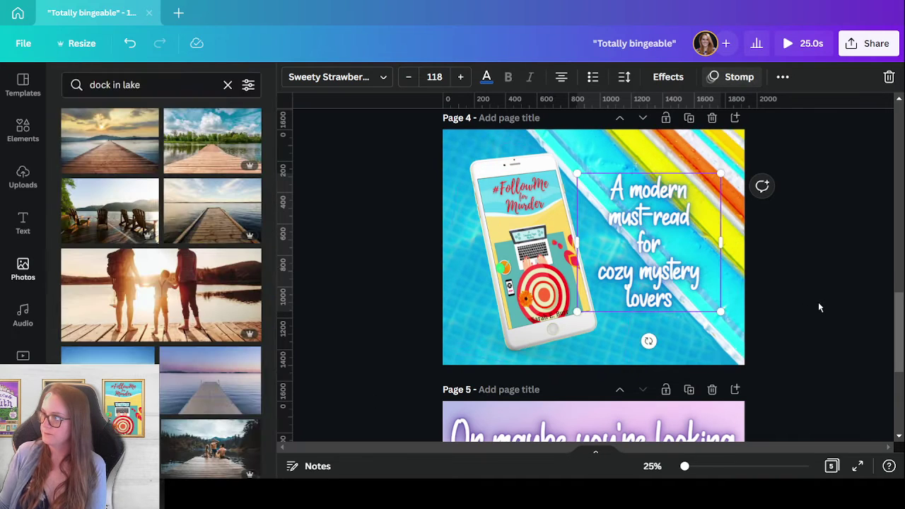
Set the blur of page 4's pool background photo to 6
click(718, 153)
click(118, 216)
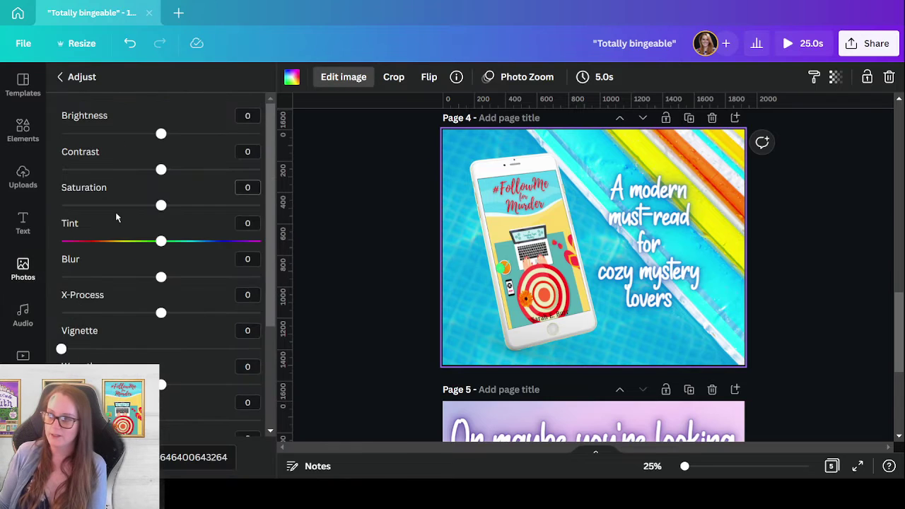
drag(164, 281, 167, 283)
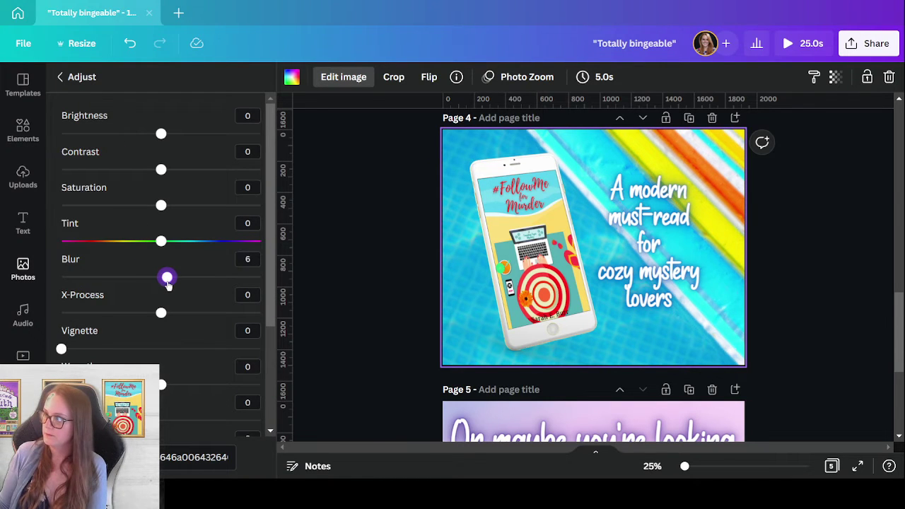
click(812, 305)
Add a blank page after page 5 and open the Book 1_You Can't Candle the Truth folder within Glenmyre Whim Mysteries
scroll(807, 304, down, 4)
scroll(812, 309, up, 10)
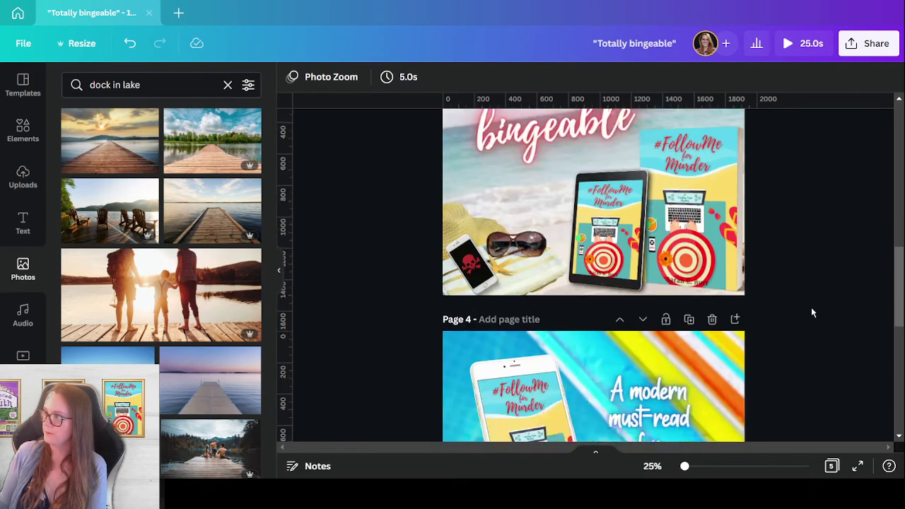
scroll(811, 310, down, 10)
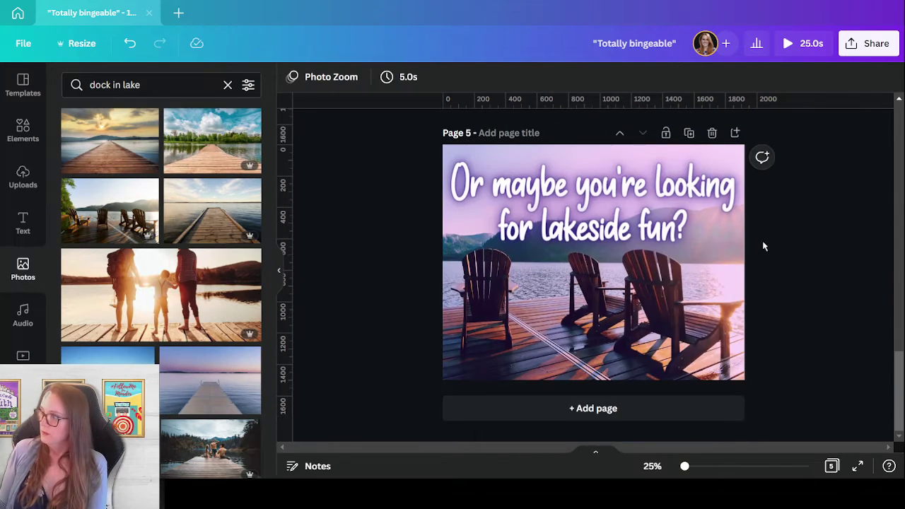
click(629, 408)
scroll(28, 262, down, 5)
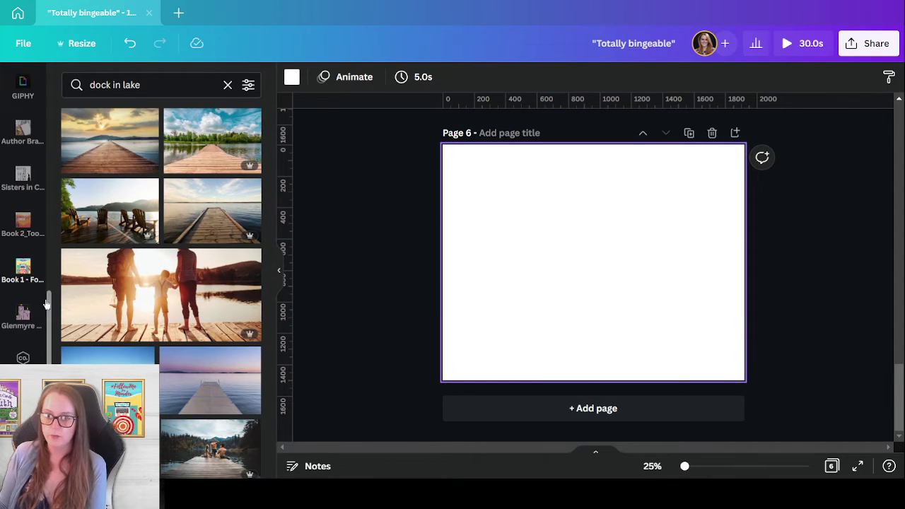
click(20, 322)
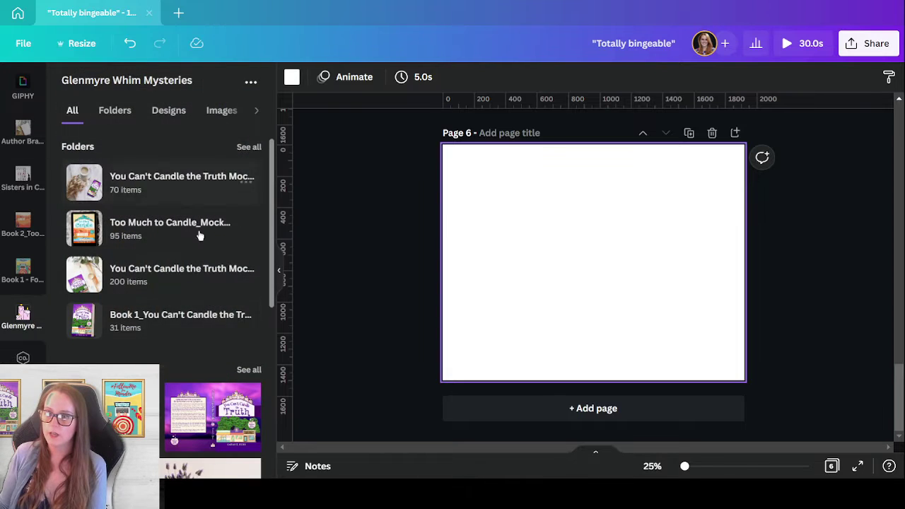
click(169, 337)
scroll(187, 361, down, 5)
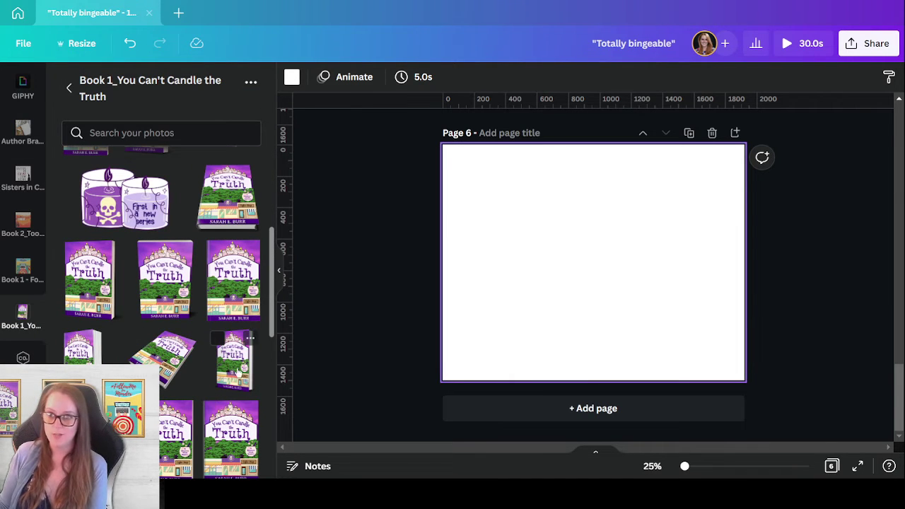
Insert the gold Indie Book Awards finalist seal on page 6, shrink it, and place it near the page's centre
scroll(235, 369, up, 5)
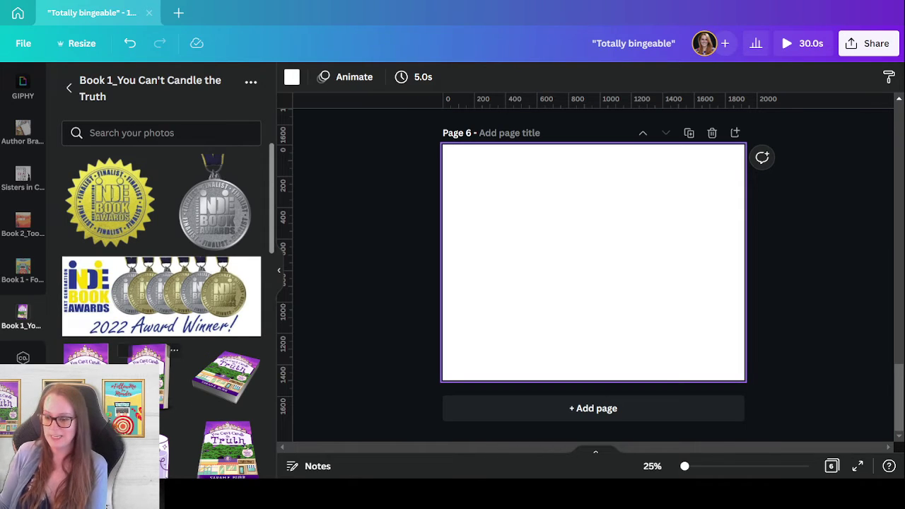
click(99, 197)
drag(591, 279, 527, 318)
drag(599, 225, 525, 297)
drag(474, 341, 568, 256)
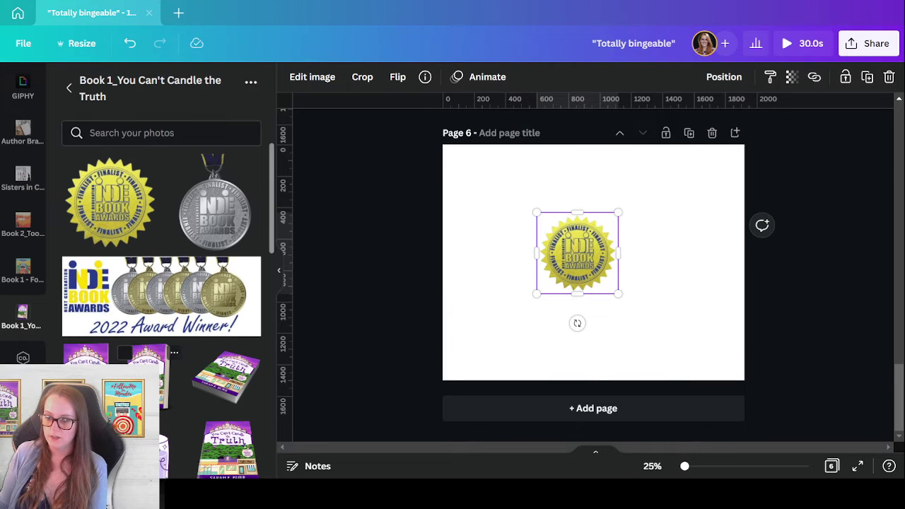
Add the upright You Can't Candle the Truth book mockup and enlarge it in page 6's lower-right corner
click(83, 354)
drag(599, 269, 663, 281)
drag(720, 355, 734, 376)
scroll(587, 287, up, 4)
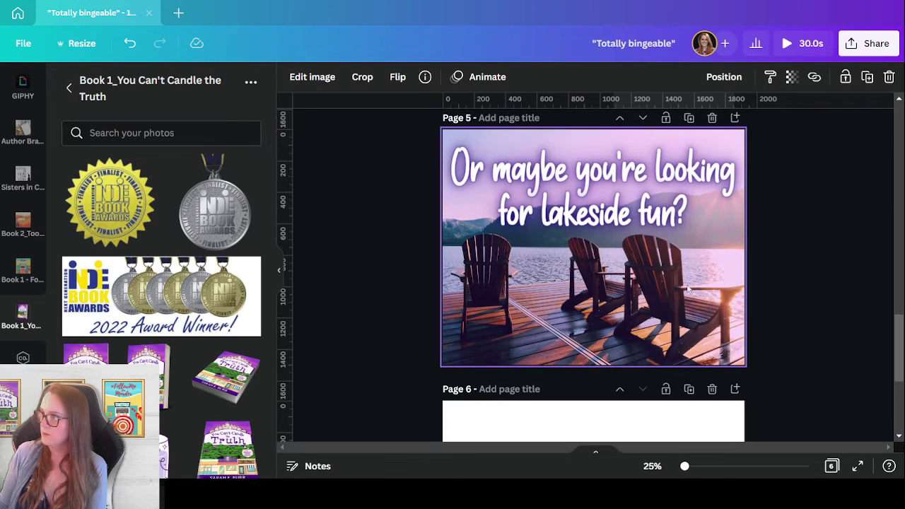
scroll(688, 289, down, 4)
mouse_move(675, 347)
mouse_down()
mouse_move(683, 338)
mouse_move(674, 347)
mouse_up()
drag(617, 198, 611, 194)
Place the finalist seal at the book's upper-left corner, bring it forward in front of the cover, and shrink it slightly
click(577, 253)
drag(576, 253, 601, 234)
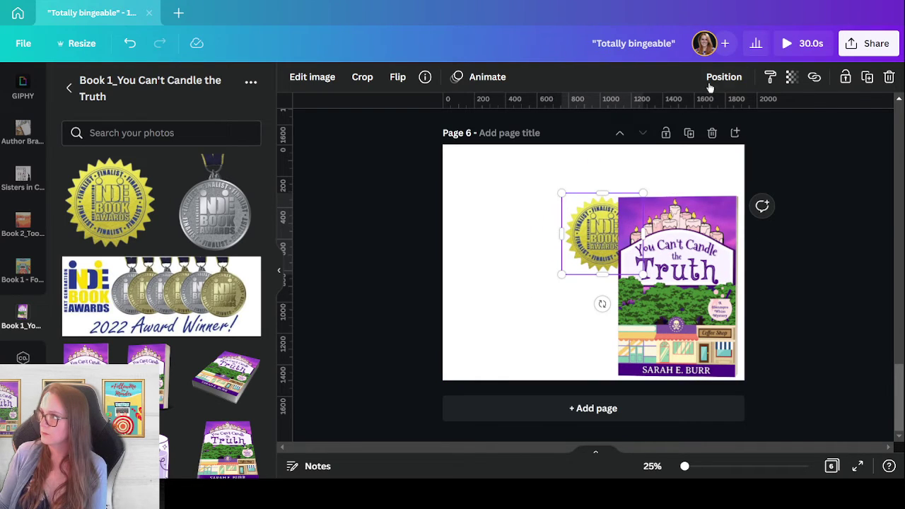
click(713, 82)
click(550, 115)
click(564, 315)
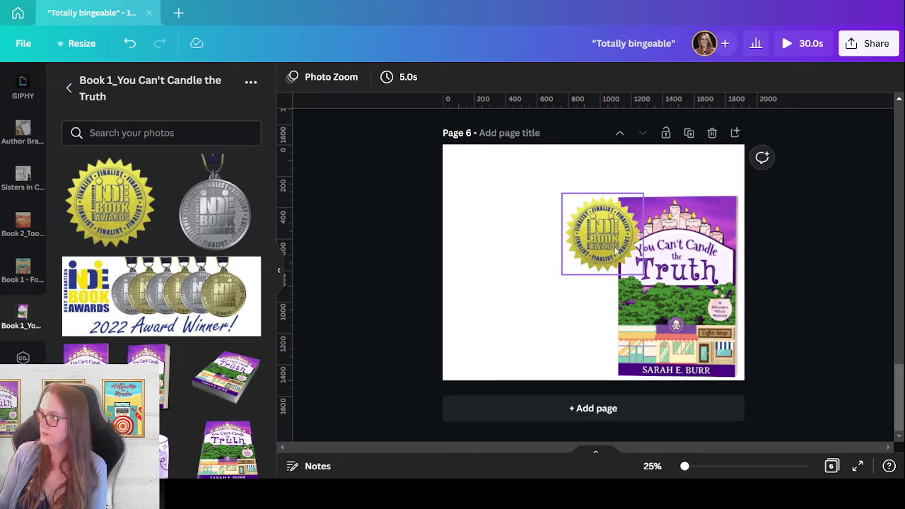
click(637, 266)
drag(642, 283, 632, 264)
Add the black tablet mockup of the book just left of the large book on page 6
scroll(134, 341, down, 4)
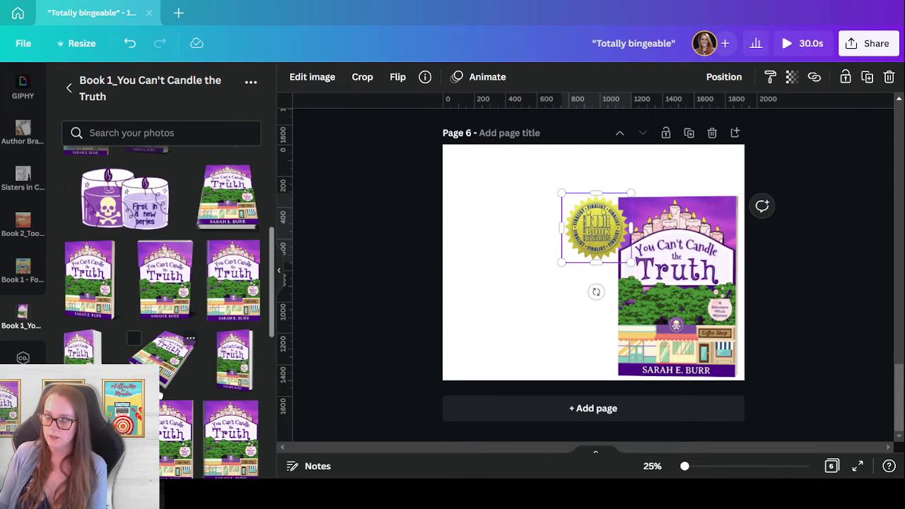
scroll(135, 341, down, 3)
scroll(177, 332, down, 3)
drag(90, 272, 579, 303)
Shrink the large book to about 686 by 1,020, shift it toward the tablet, and reduce the tablet mockup's size
click(615, 196)
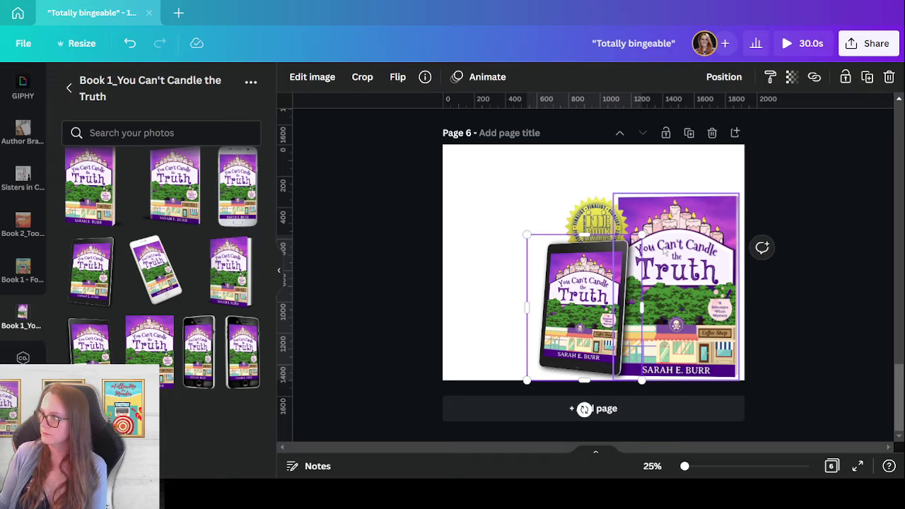
drag(613, 193, 631, 205)
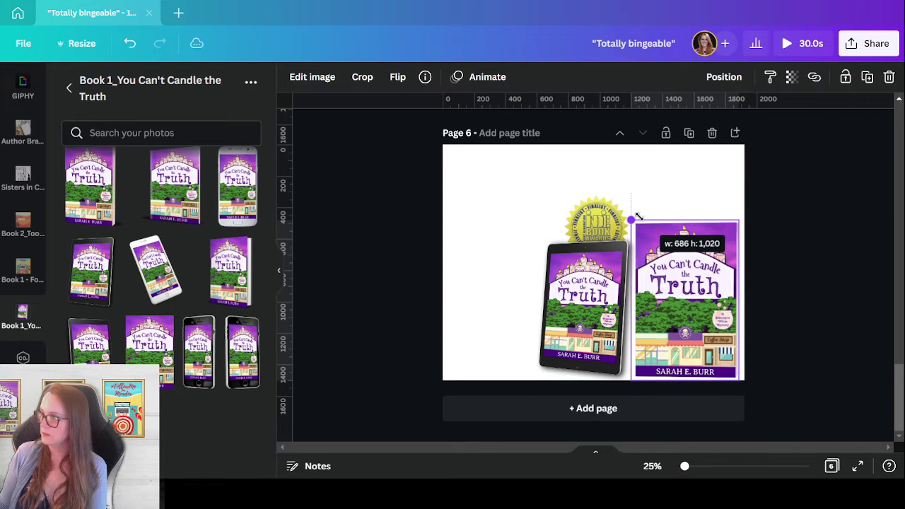
drag(668, 309, 652, 305)
click(580, 283)
drag(527, 235, 555, 268)
Group the tablet and book mockups and move the group against page 6's right edge
click(485, 343)
drag(485, 343, 677, 162)
click(697, 295)
drag(697, 294, 700, 302)
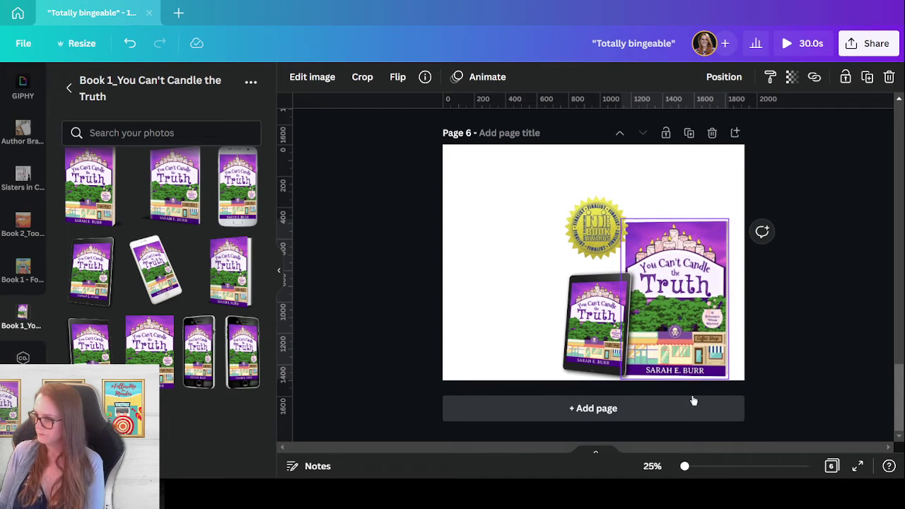
click(519, 323)
drag(519, 326, 708, 353)
click(700, 84)
click(813, 382)
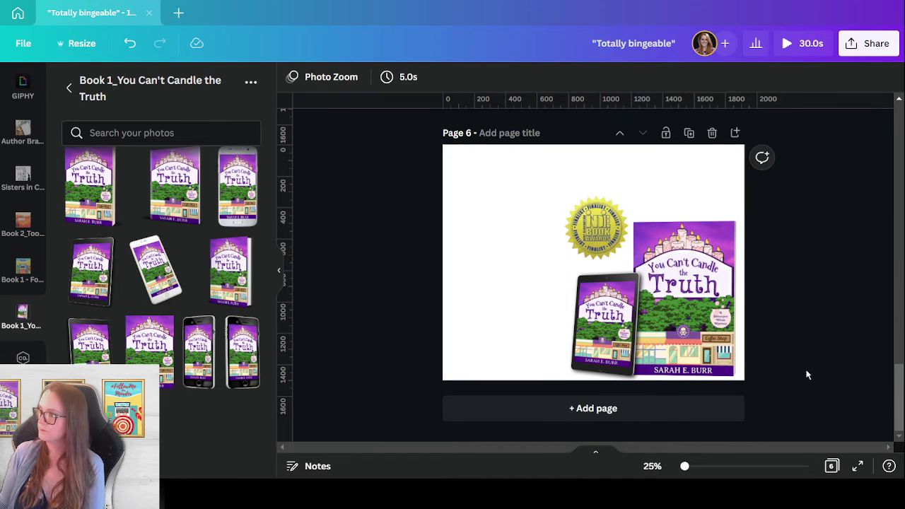
click(701, 337)
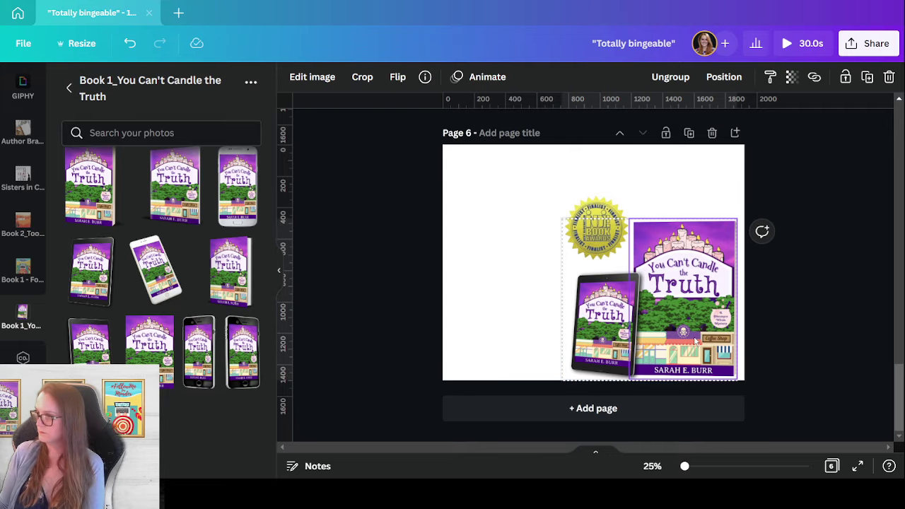
click(779, 358)
drag(586, 222, 599, 231)
key(ctrl+z)
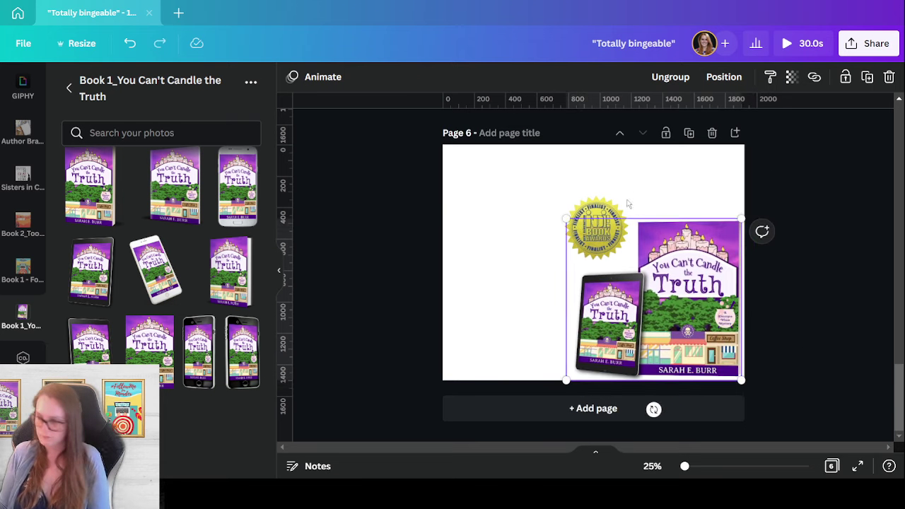
click(616, 177)
key(ctrl+z)
Bring the finalist seal forward and move it above the tablet so it overlaps the large book's upper-left corner
click(724, 77)
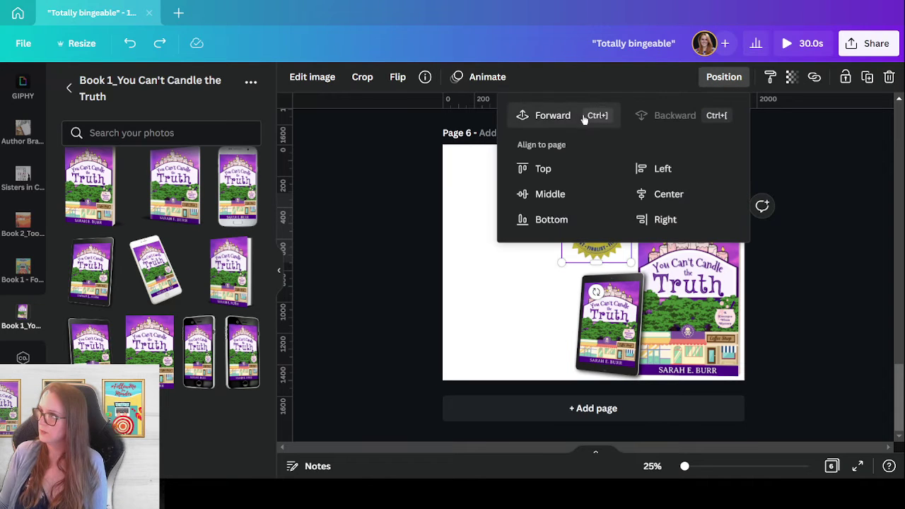
click(495, 281)
drag(579, 235, 601, 243)
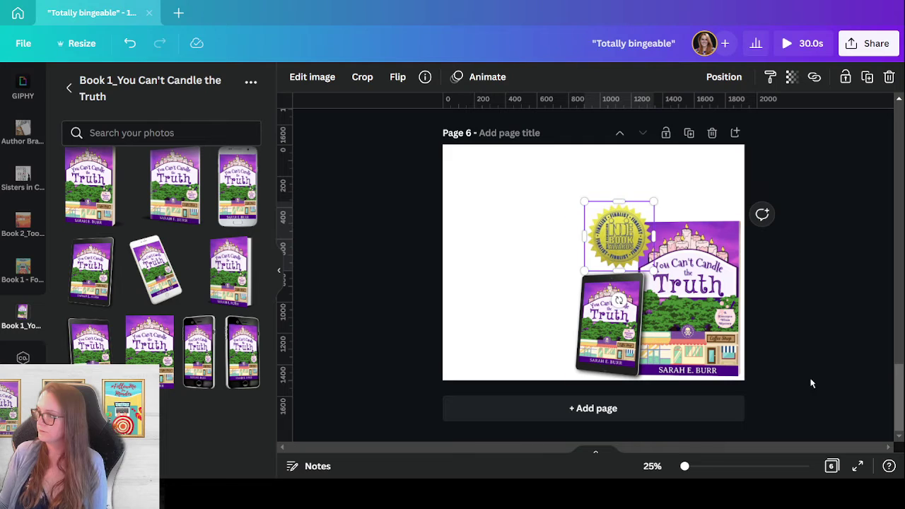
click(836, 361)
Select the seal and the grouped mockups together and enlarge them to about 1,277 by 1,305
drag(819, 405, 538, 177)
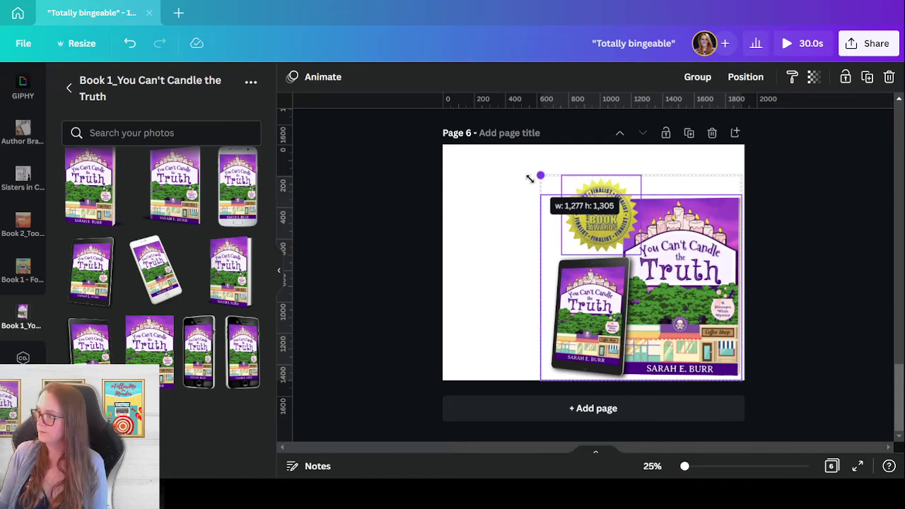
click(810, 286)
click(640, 175)
click(638, 174)
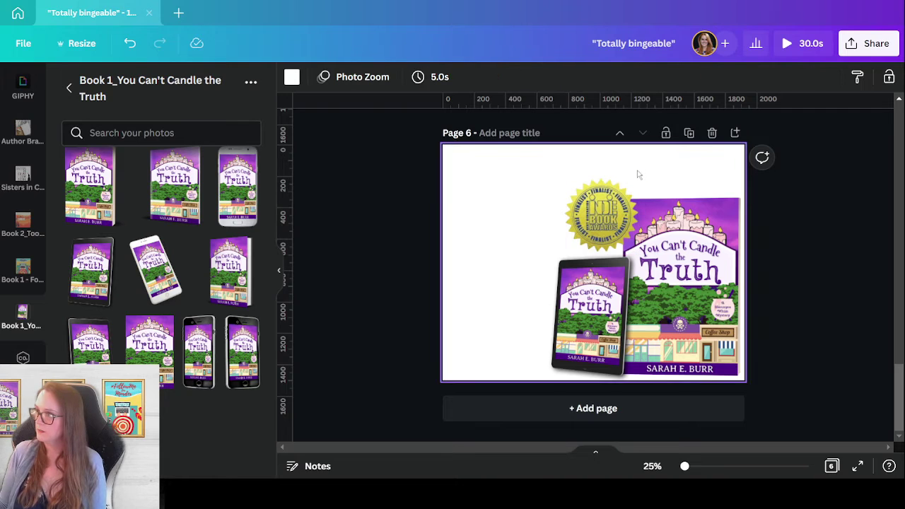
Shrink the finalist seal to about 455 by 455 and nudge it slightly right and down toward the book cover
click(608, 212)
drag(633, 179, 627, 184)
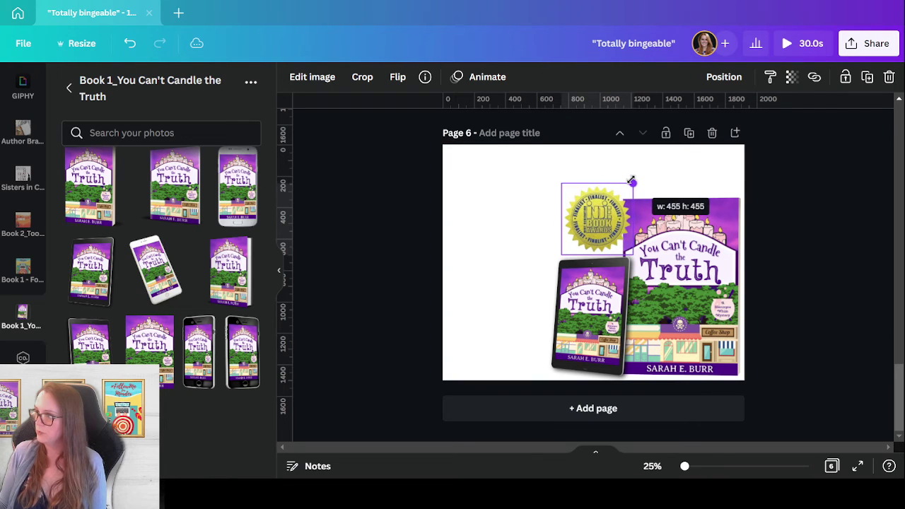
click(822, 329)
click(606, 217)
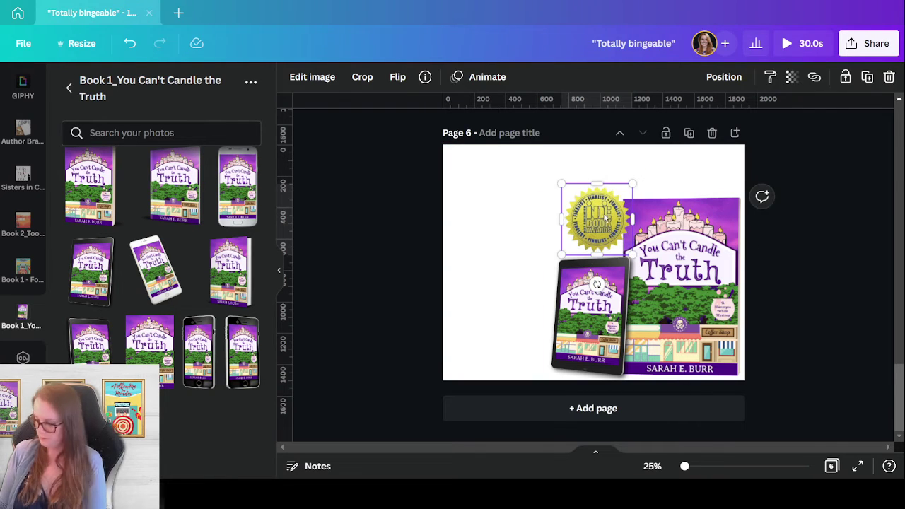
key(shift+Right)
key(shift+Right)
key(shift+Right)
click(841, 323)
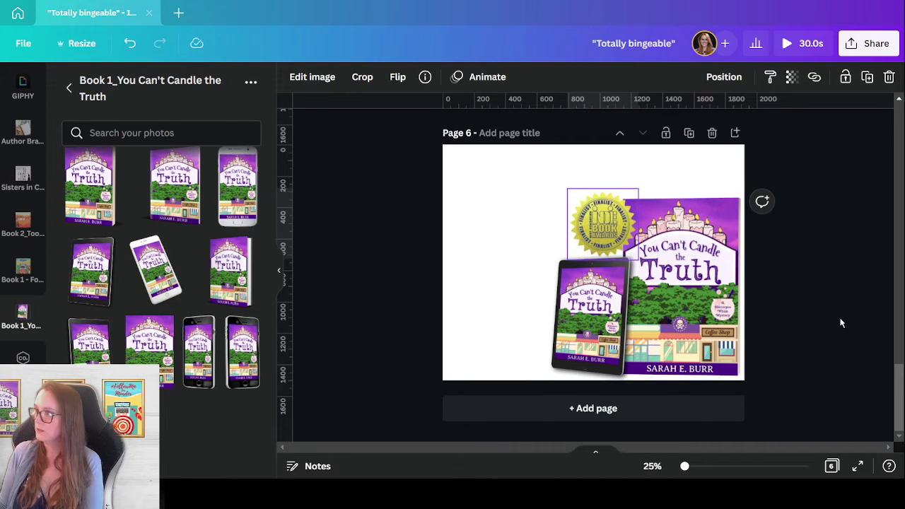
Add a heading reading "Absolutely" with an opening quotation mark and place it near page 6's upper-left corner
scroll(26, 246, up, 5)
click(24, 225)
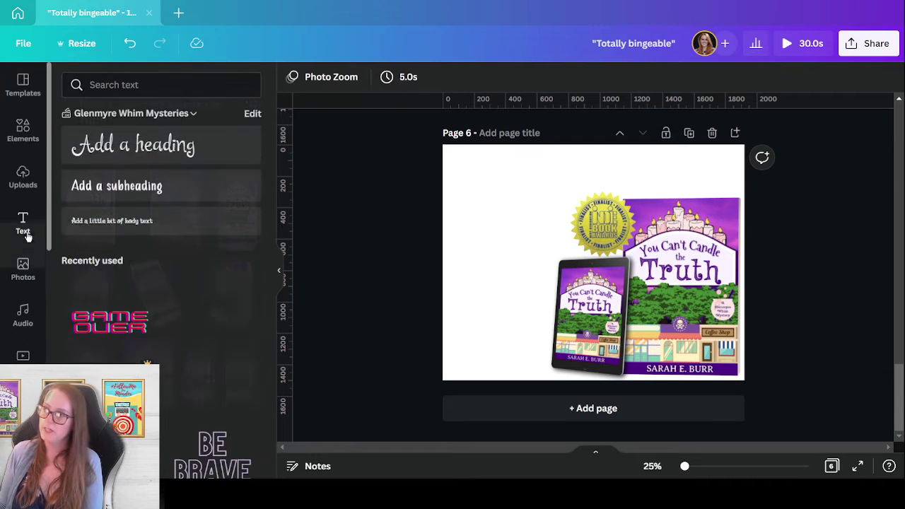
click(171, 155)
drag(549, 255, 492, 212)
text(A)
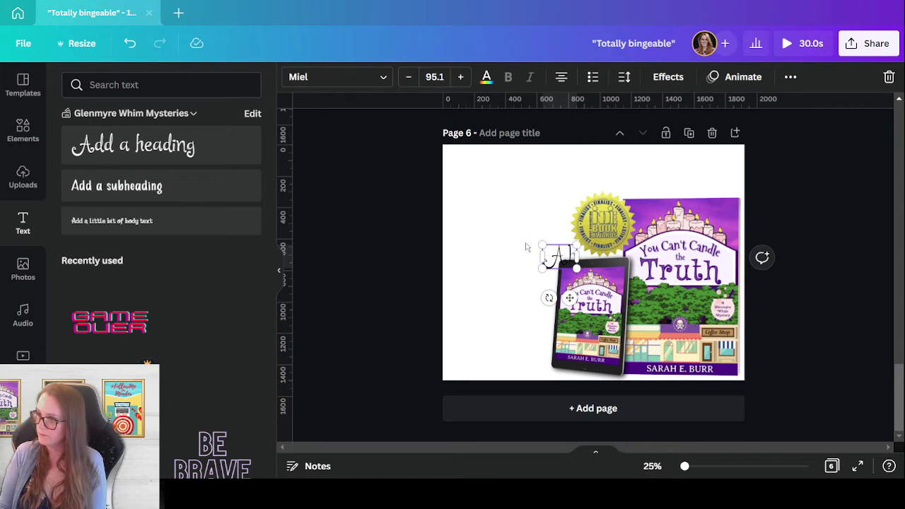
text(Absolutely)
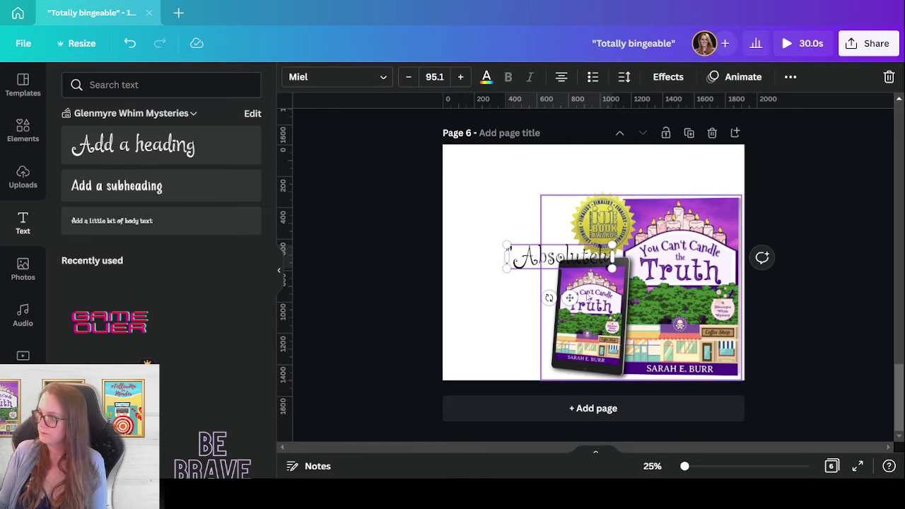
drag(565, 298, 503, 222)
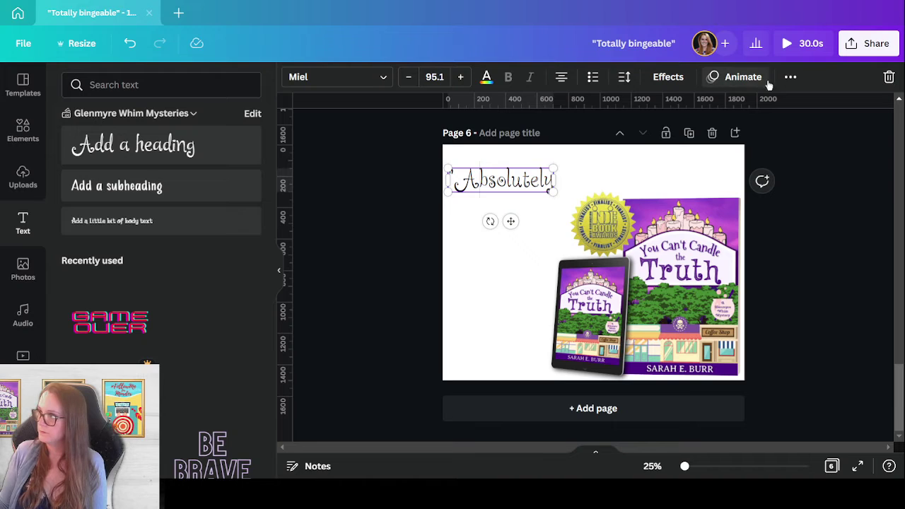
Duplicate the "Absolutely" heading and change the copy to read "enchanting" in lowercase, followed by a closing quotation mark
click(790, 77)
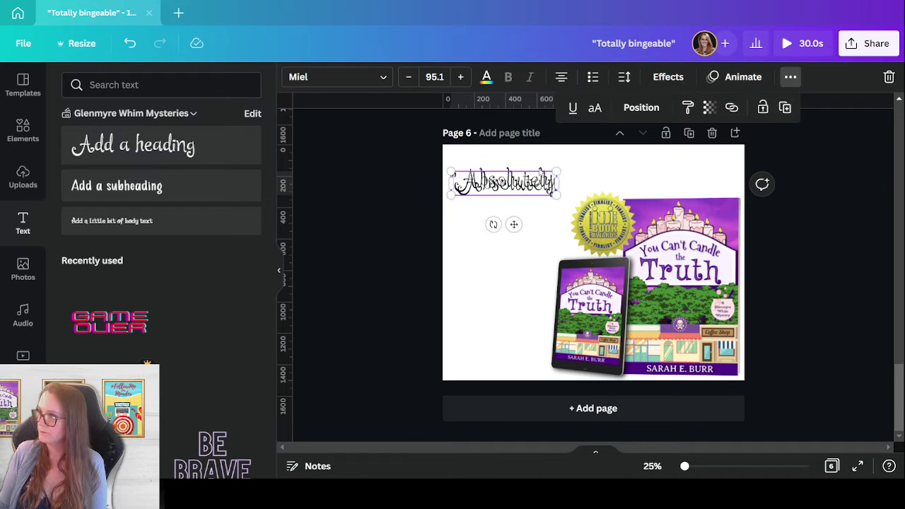
click(784, 107)
click(524, 205)
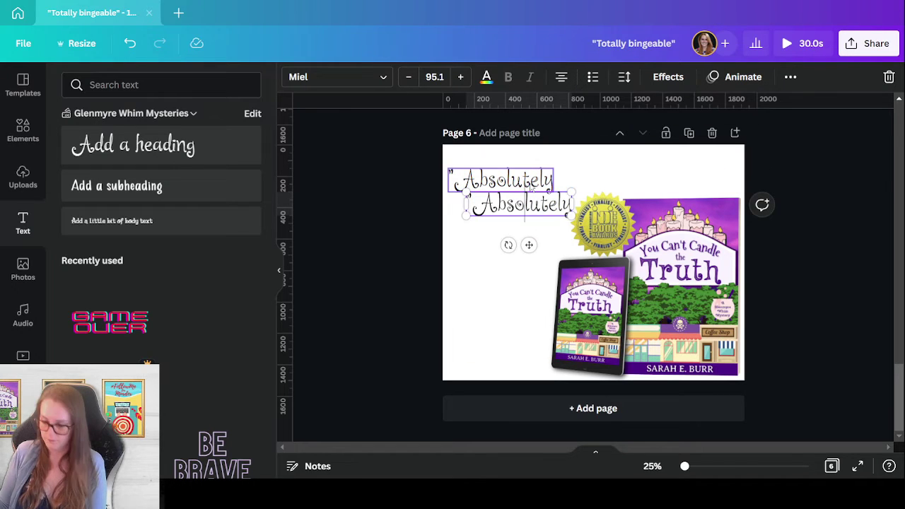
key(ctrl+shift+Left)
text(E)
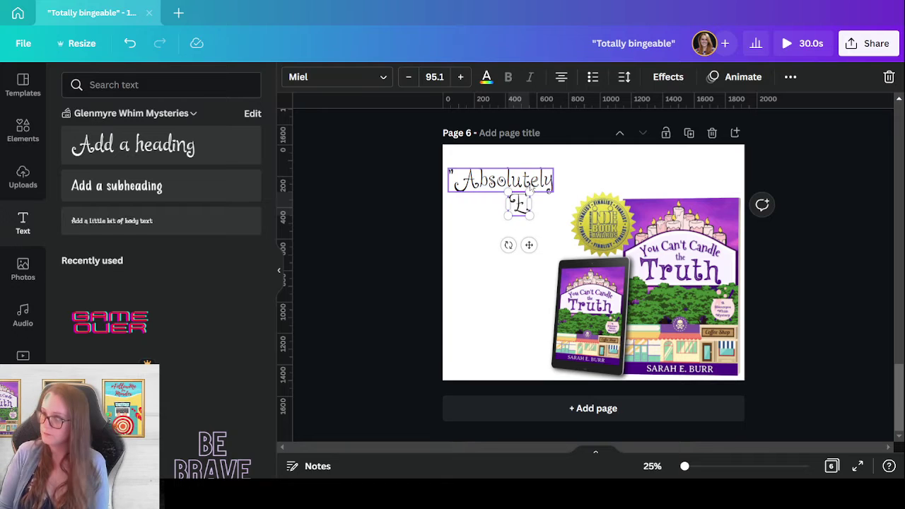
text(nd)
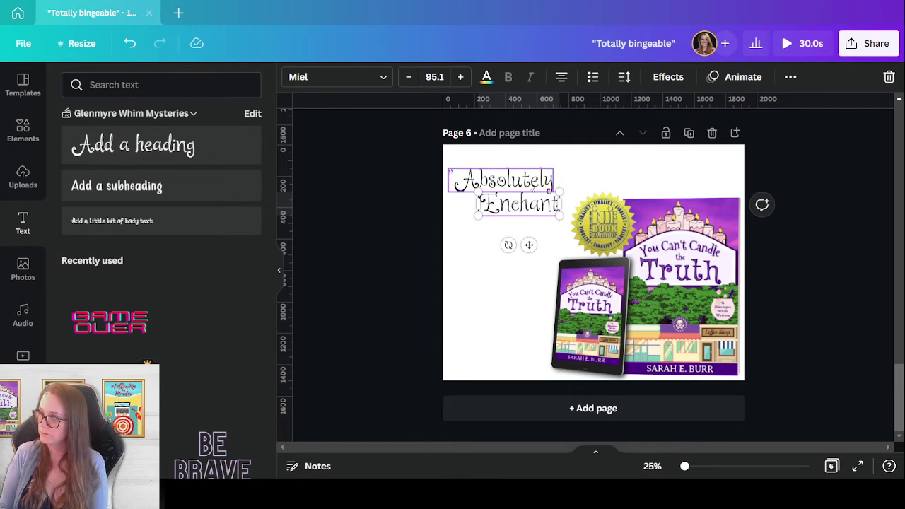
key(BackSpace)
key(BackSpace)
key(BackSpace)
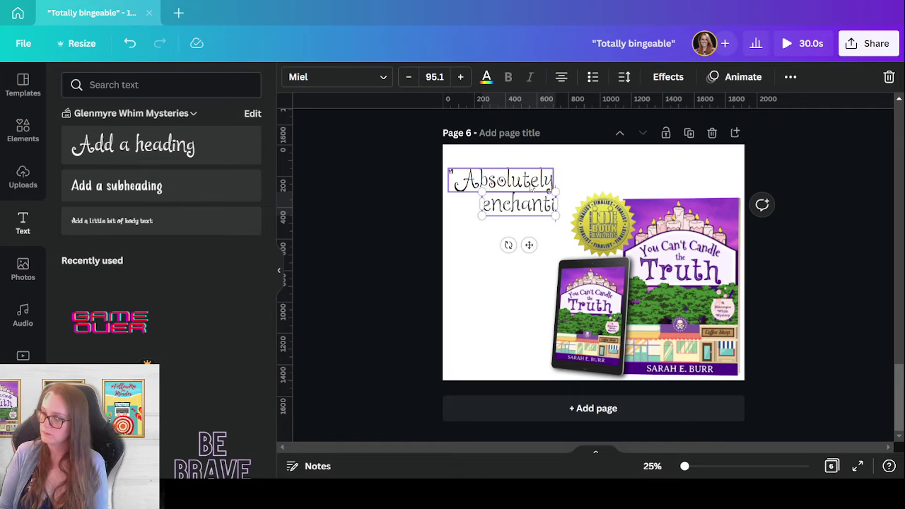
text(")
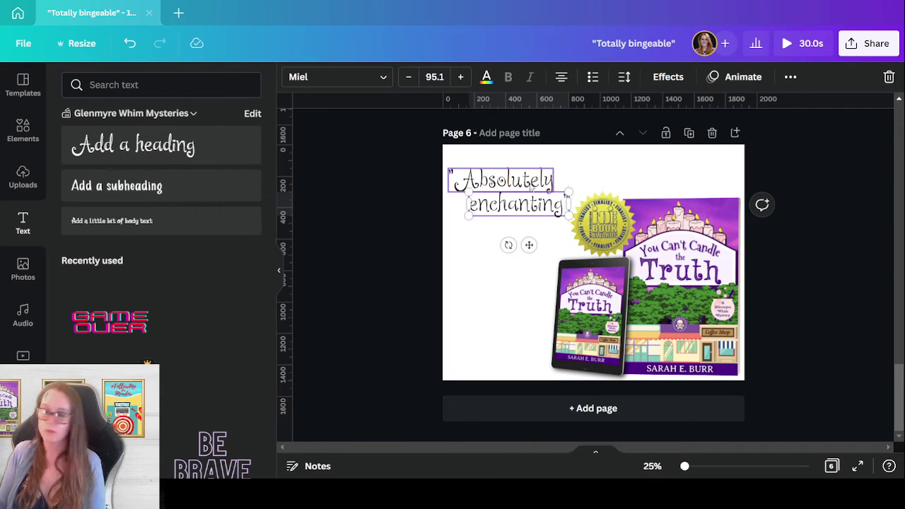
click(616, 169)
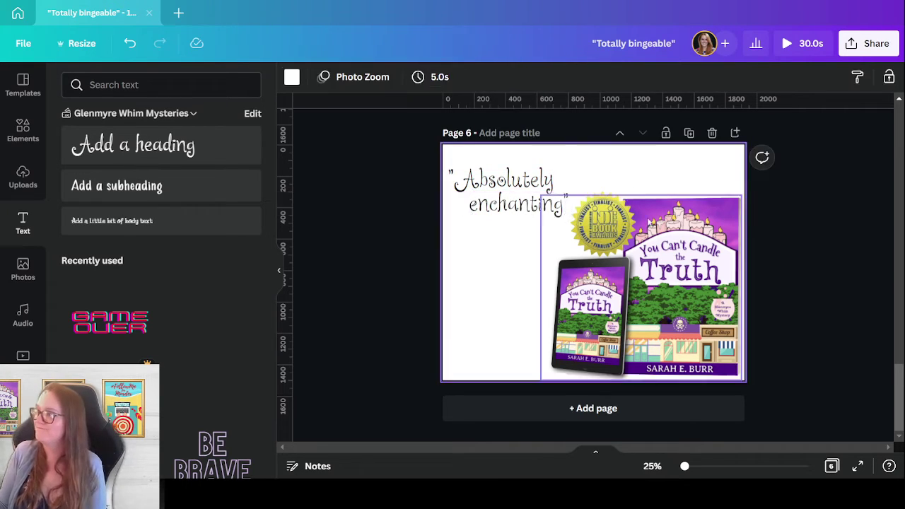
Shift the "enchanting" line slightly right and up so it tucks closely under "Absolutely"
click(534, 216)
drag(534, 219, 543, 212)
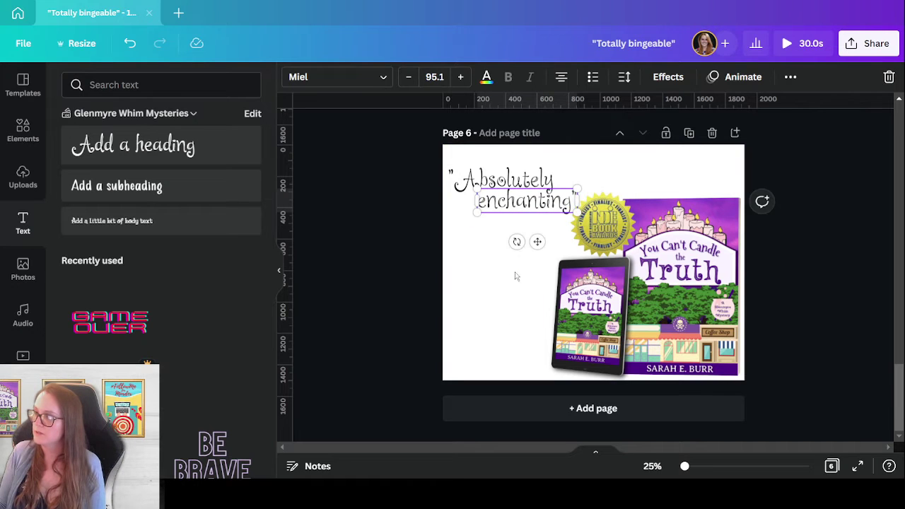
click(514, 276)
Enlarge both quote lines together to font size 113 and tilt them so they slope slightly upward to the right
drag(387, 155, 511, 243)
drag(580, 215, 607, 253)
drag(510, 187, 505, 170)
mouse_move(527, 238)
mouse_down()
mouse_move(549, 246)
mouse_move(534, 238)
mouse_up()
click(503, 288)
Nudge both tilted quote lines together slightly right and up so they sit fully inside page 6's upper-left corner
drag(345, 178, 598, 152)
key(Right)
key(Right)
key(Right)
key(Right)
key(Right)
key(Right)
key(Right)
key(Right)
key(Right)
key(Right)
key(Right)
key(Right)
key(Right)
key(Right)
key(Right)
key(Right)
key(Right)
key(Right)
key(Right)
key(Right)
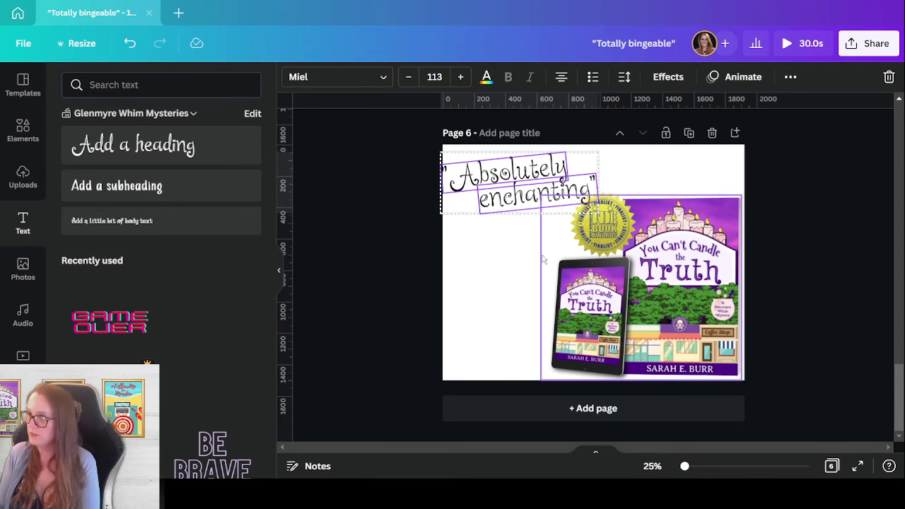
key(Up)
key(Up)
key(Up)
key(Up)
key(Up)
key(Up)
key(Up)
key(Up)
key(Up)
key(Up)
key(Up)
key(Up)
key(Up)
key(Up)
key(Up)
key(Up)
key(Up)
key(Up)
key(Up)
key(Up)
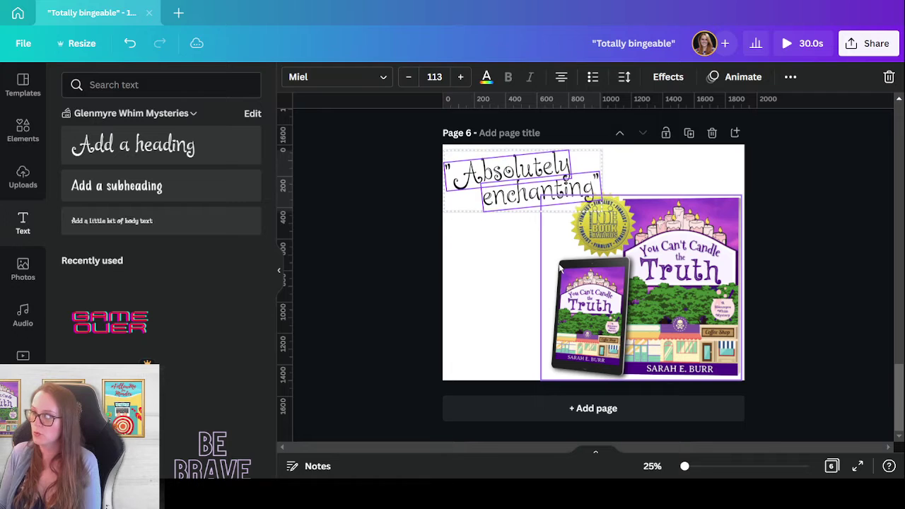
click(472, 307)
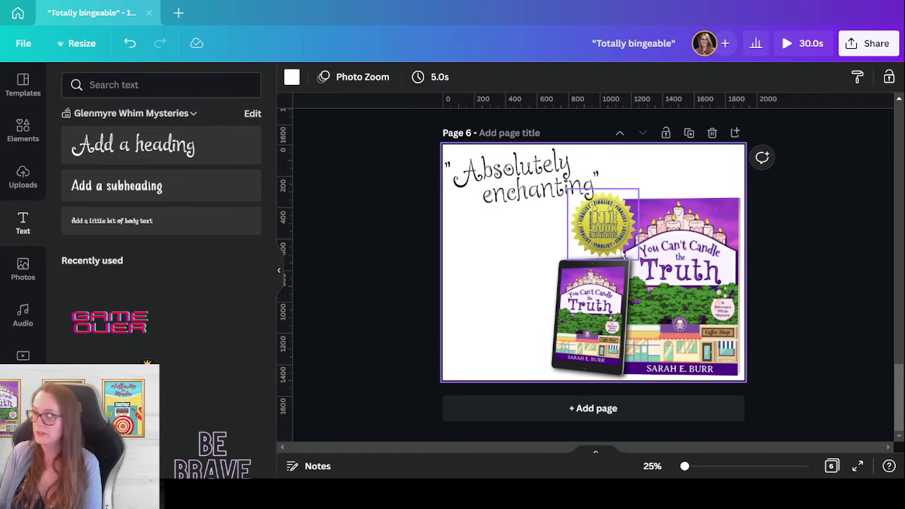
Shrink the finalist seal slightly and move it a little down and left, clear of the "enchanting" line
click(610, 233)
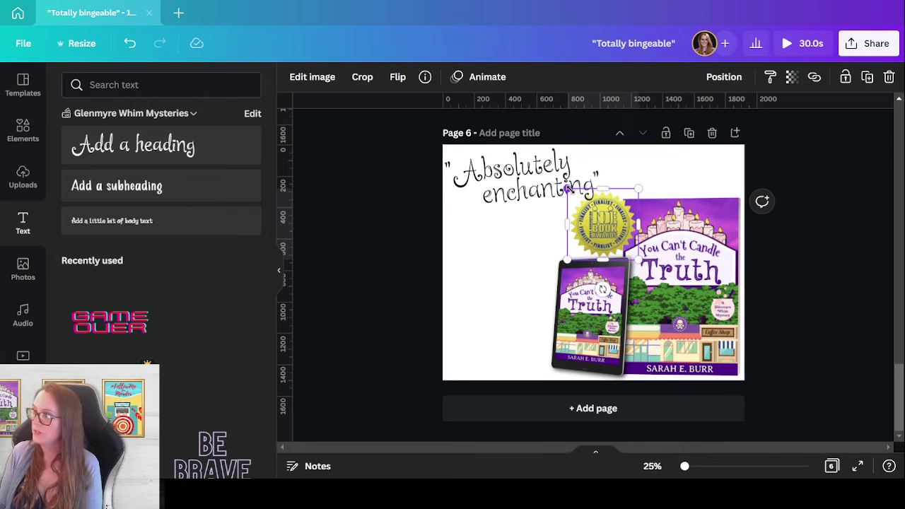
drag(568, 190, 574, 196)
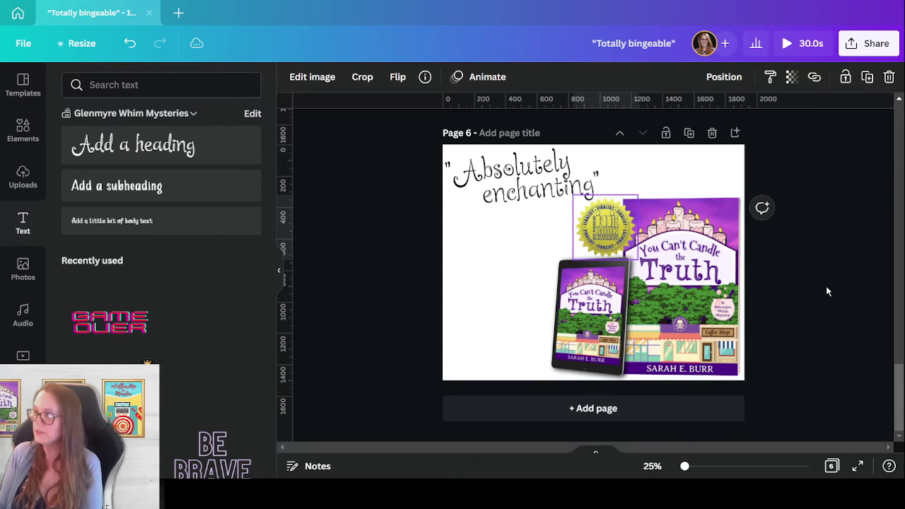
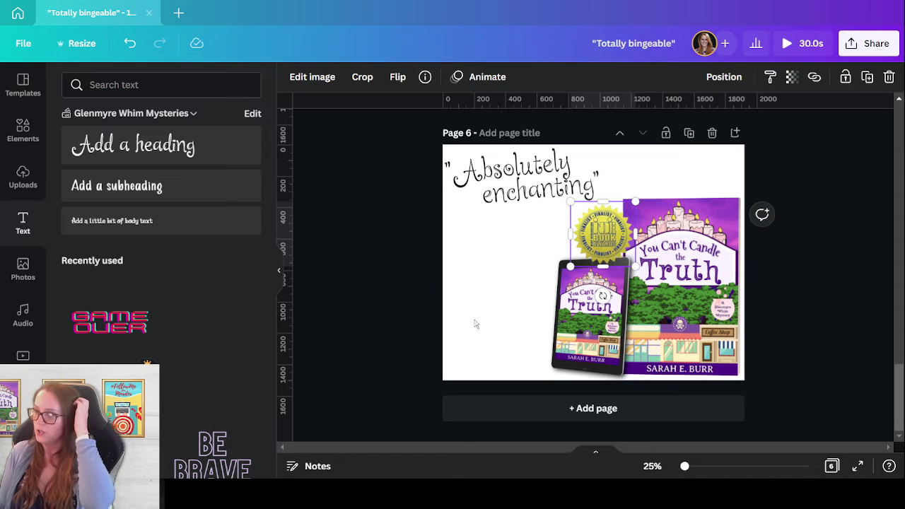
click(341, 170)
Enlarge both quote lines together to font size 118
drag(375, 173, 524, 216)
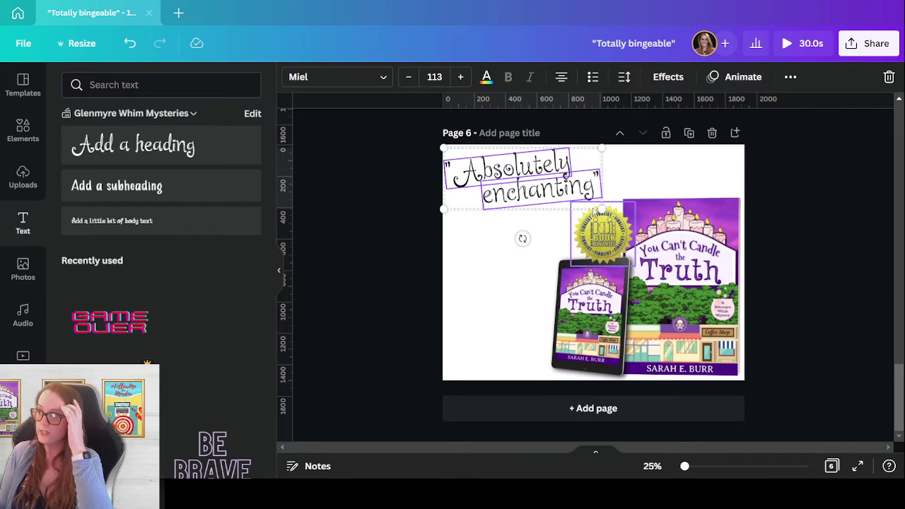
drag(603, 210, 612, 213)
click(775, 306)
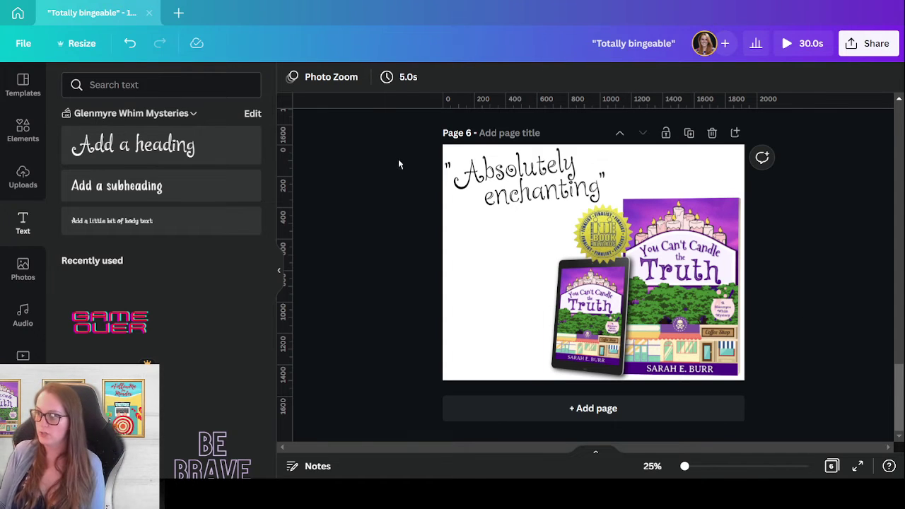
Apply the Splice effect to "Absolutely" with an offset of 0 and the very dark purple from Cozy Colors
click(476, 168)
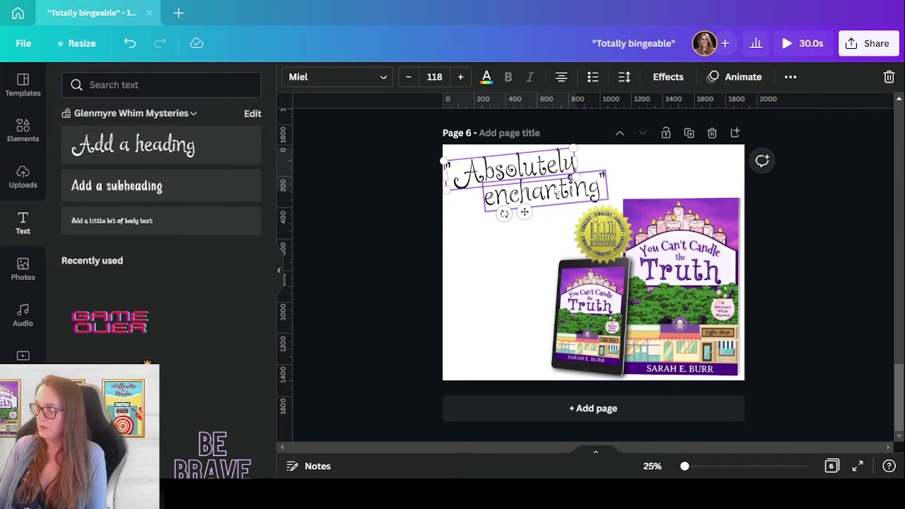
click(669, 76)
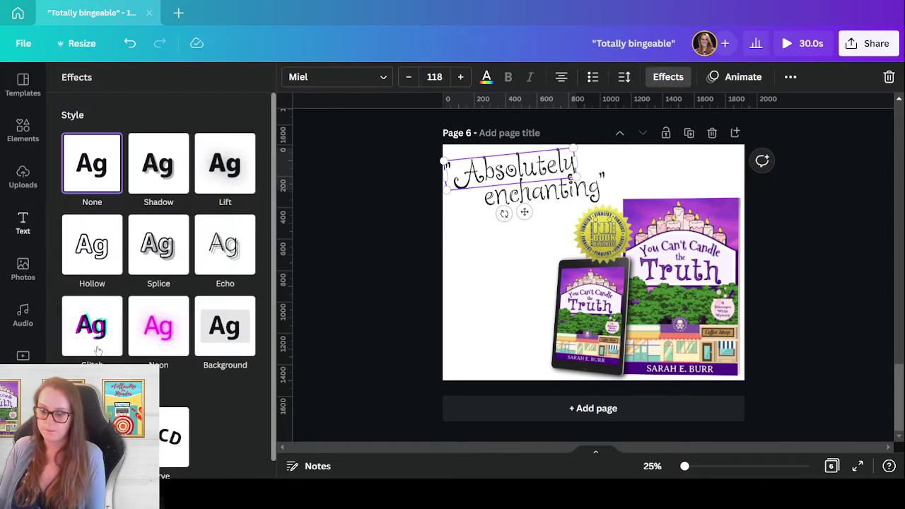
click(159, 244)
drag(159, 357, 61, 357)
click(245, 413)
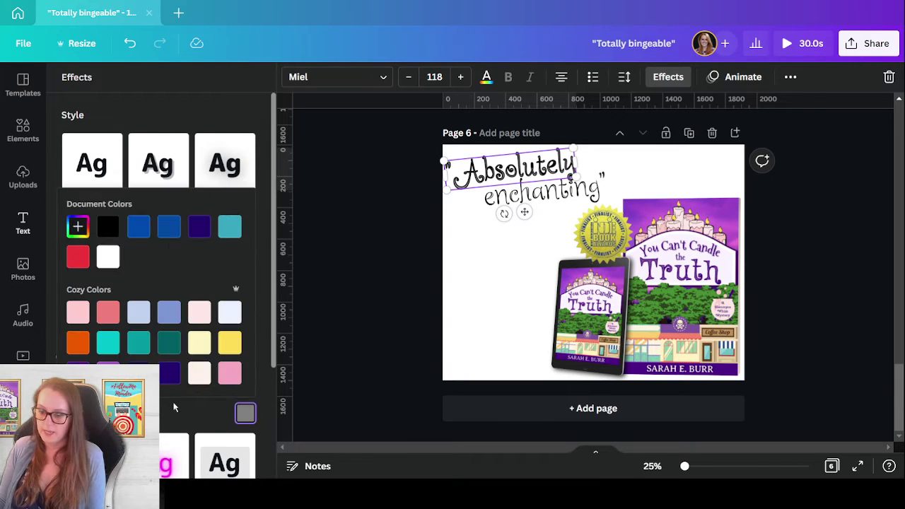
click(138, 368)
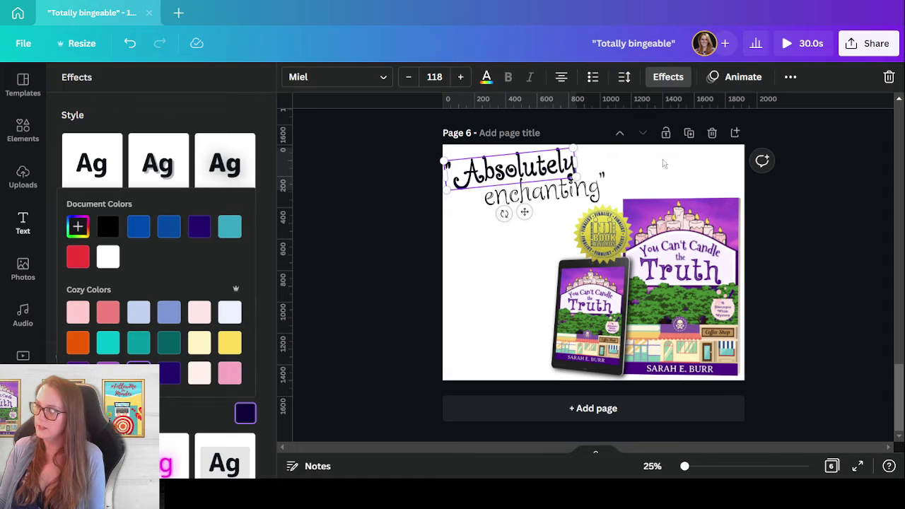
Copy the Splice text style from "Absolutely" onto the "enchanting" line
click(790, 77)
click(688, 107)
click(510, 199)
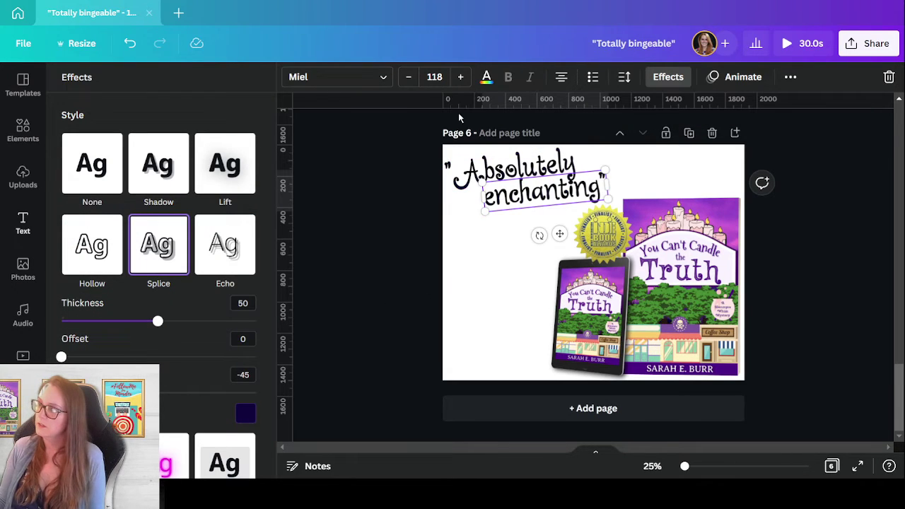
Recolor the text of both quote lines from black to dark purple swatches from Cozy Colors
click(486, 77)
click(479, 170)
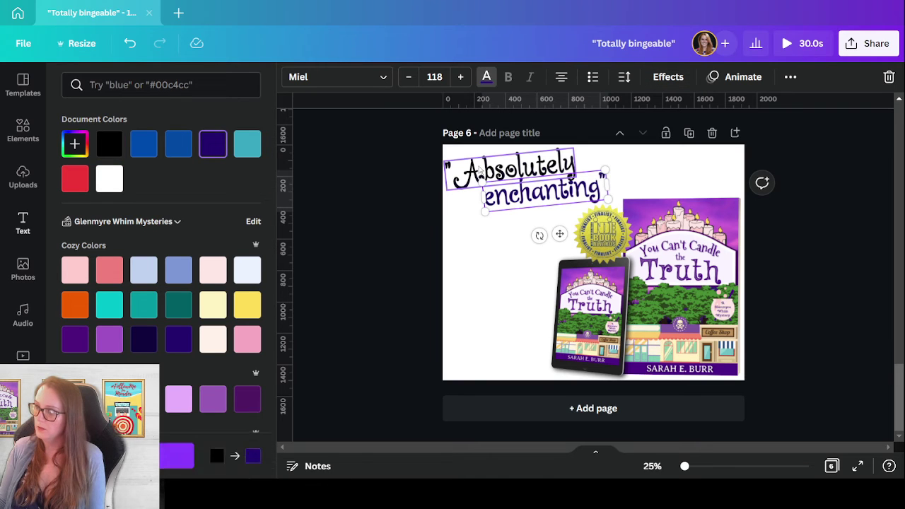
click(144, 339)
click(486, 198)
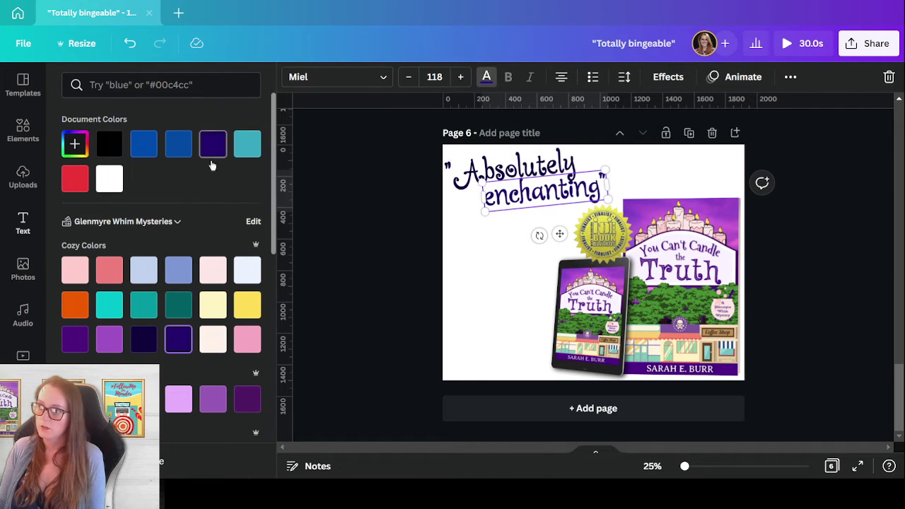
click(140, 346)
click(490, 355)
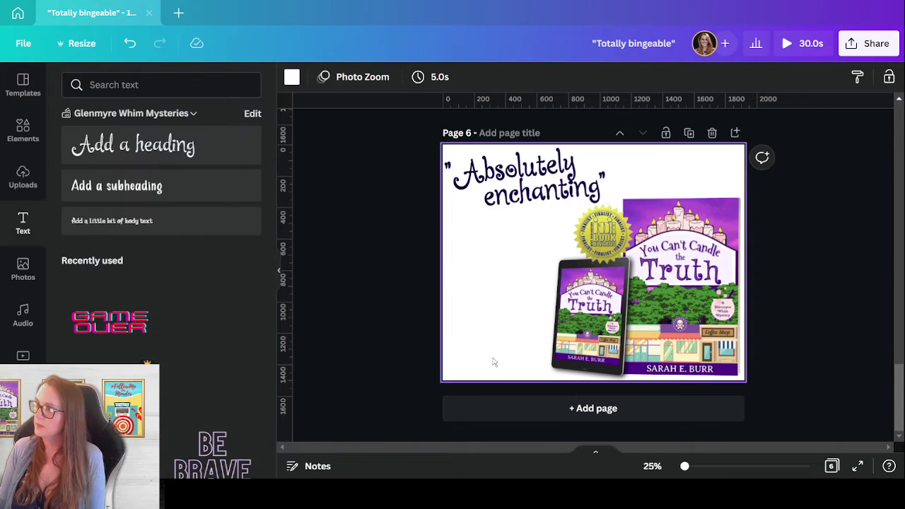
Resize and fit the quote lines together above the seal, with "Absolutely" smaller and "enchanting" larger at font size 141
drag(389, 139, 615, 216)
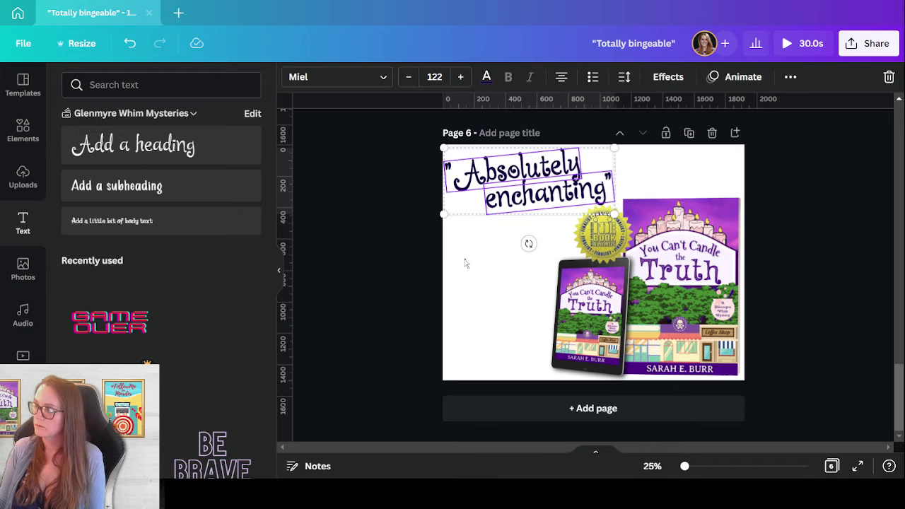
click(484, 263)
click(538, 174)
drag(587, 182, 631, 165)
click(491, 256)
click(515, 192)
mouse_move(537, 207)
mouse_down()
mouse_move(513, 203)
mouse_move(528, 211)
mouse_up()
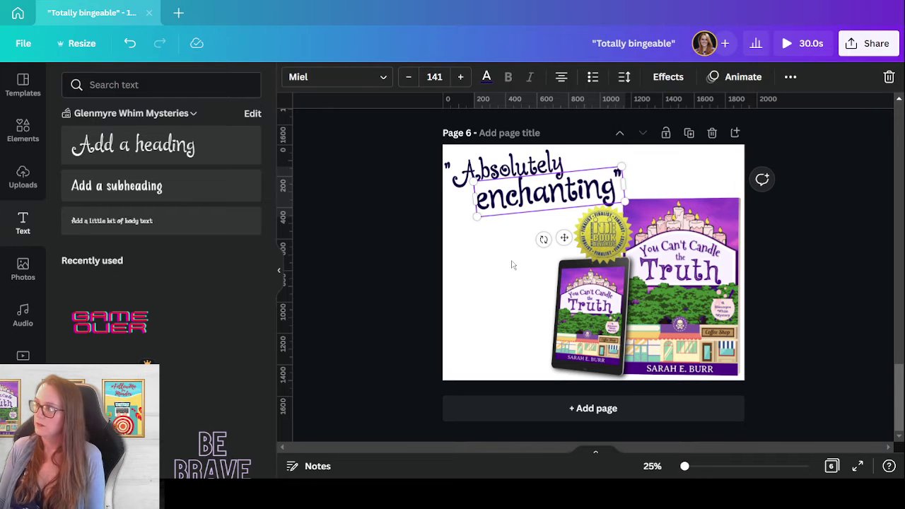
click(481, 287)
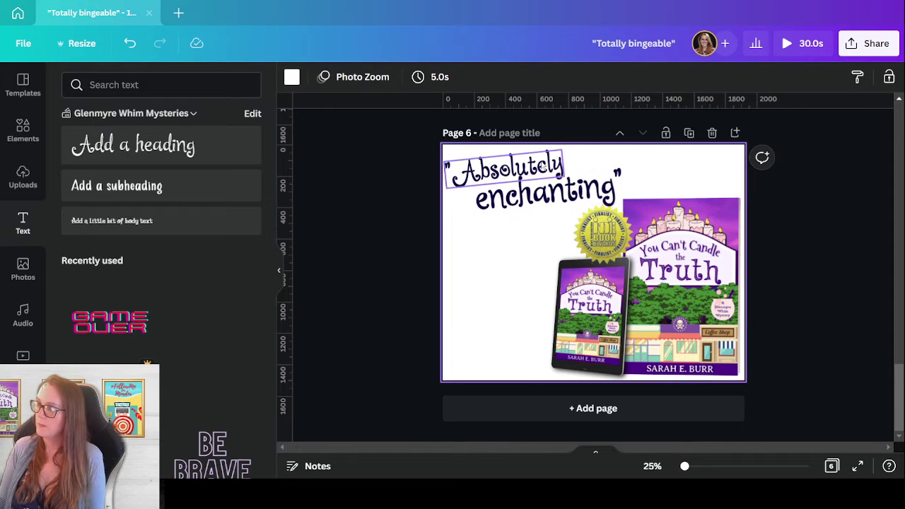
Apply the Bounce text animation to the "enchanting" line
click(566, 190)
click(716, 84)
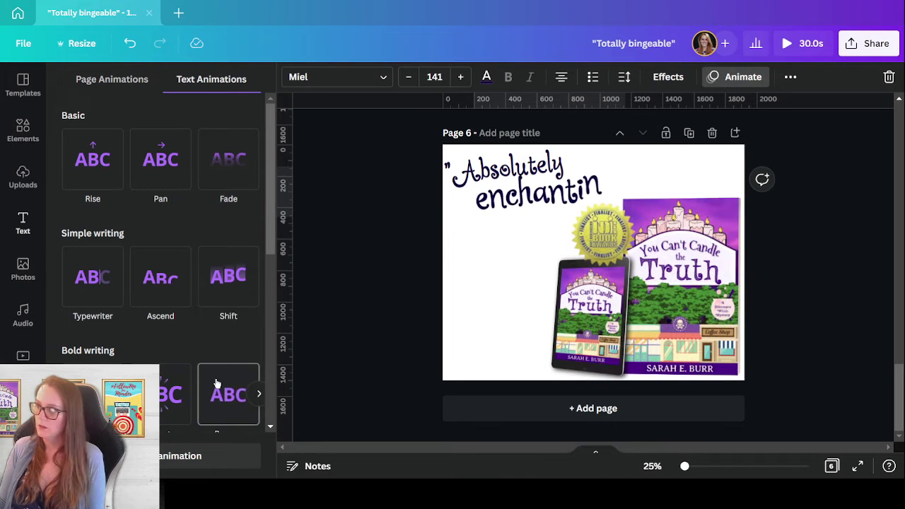
click(217, 384)
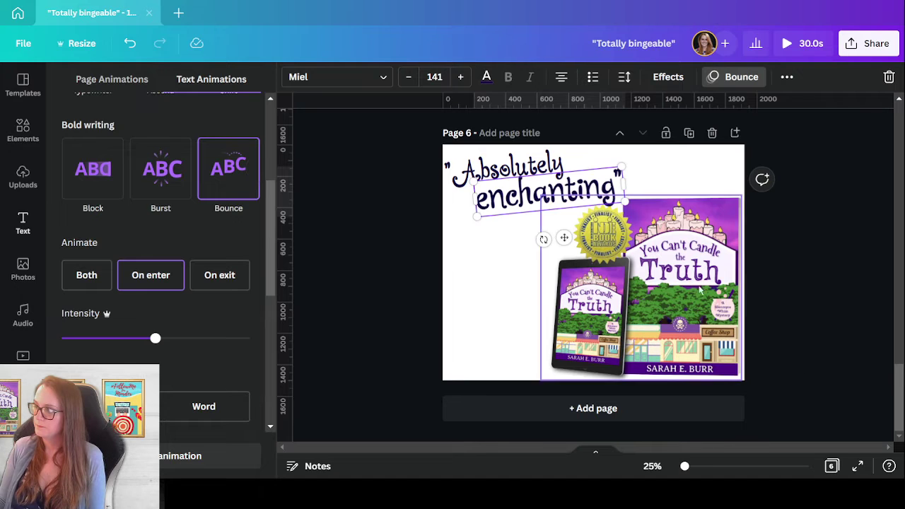
click(802, 311)
Apply the Stomp photo animation to the finalist seal and review the remaining animation options
click(600, 242)
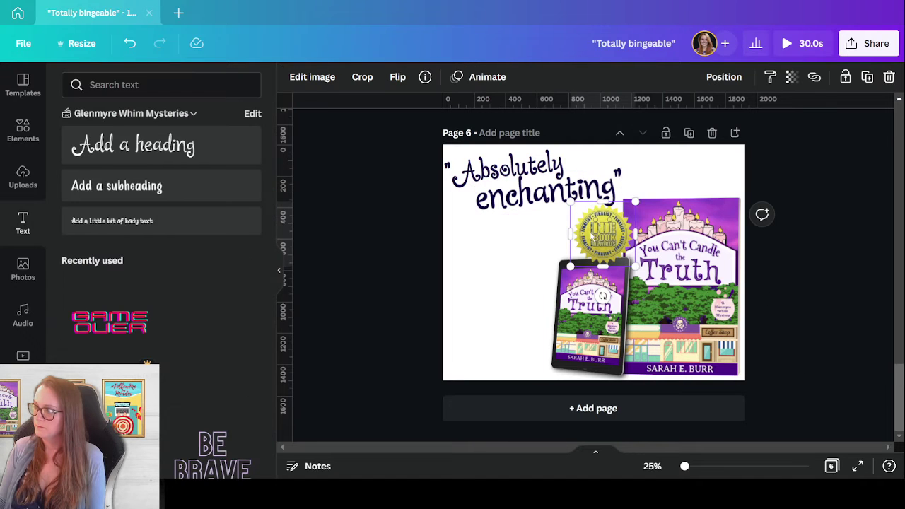
click(487, 76)
scroll(173, 293, down, 3)
scroll(213, 290, up, 3)
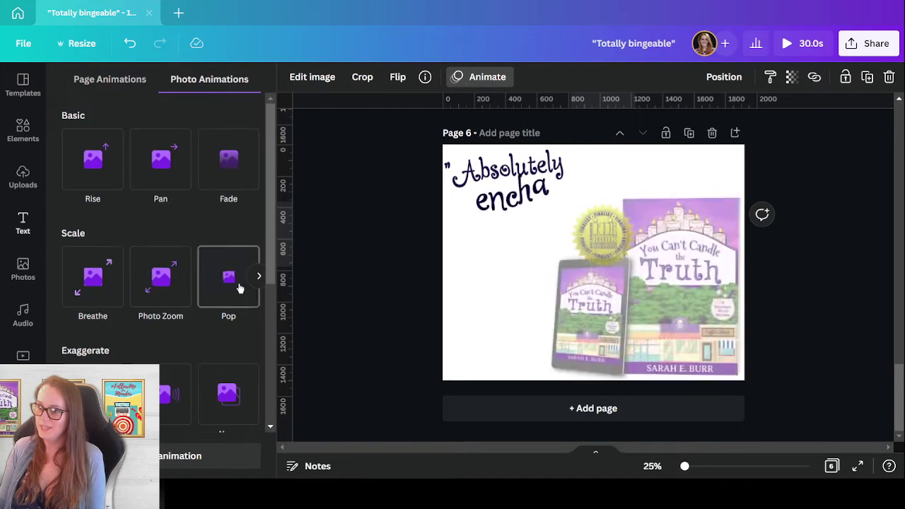
click(258, 276)
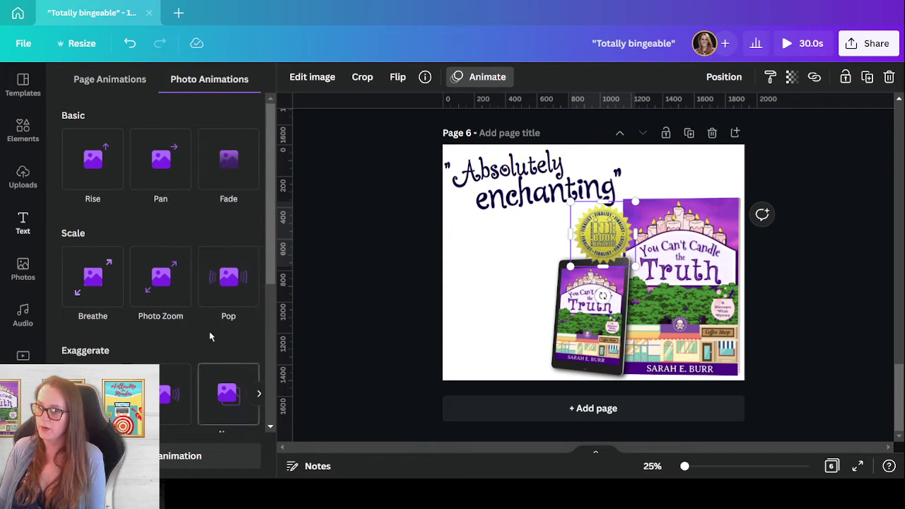
click(258, 276)
click(231, 267)
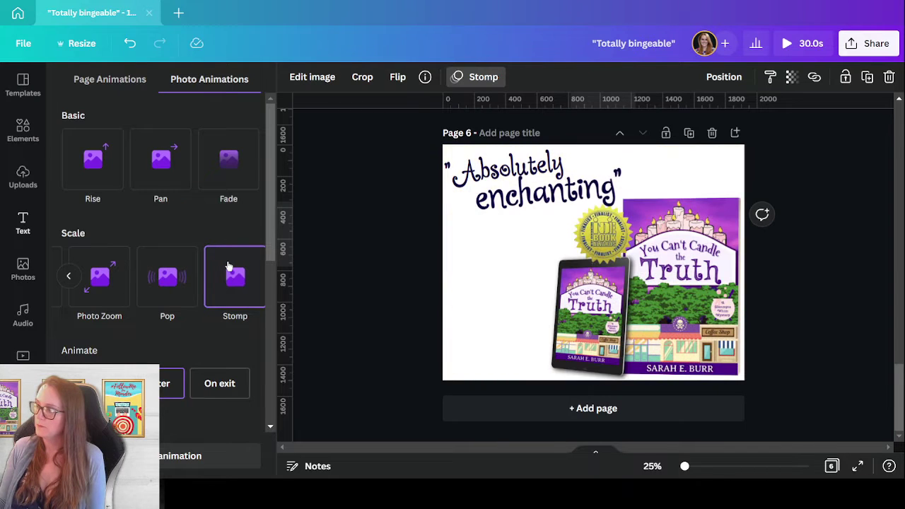
scroll(220, 264, down, 5)
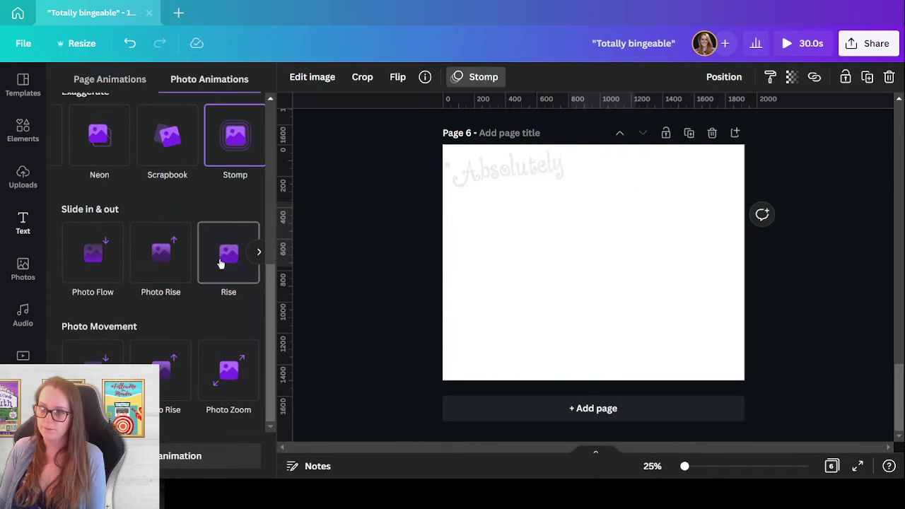
scroll(221, 263, up, 4)
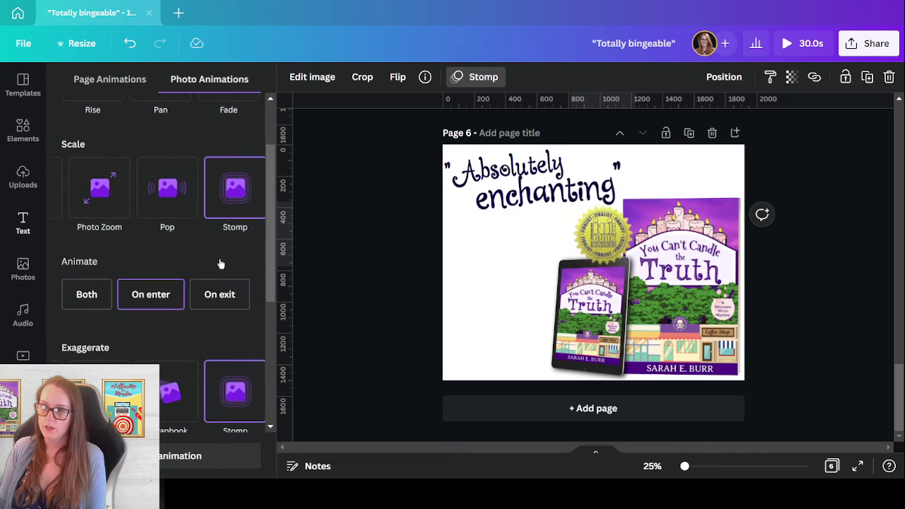
Change the finalist seal's photo animation to Scrapbook
click(167, 393)
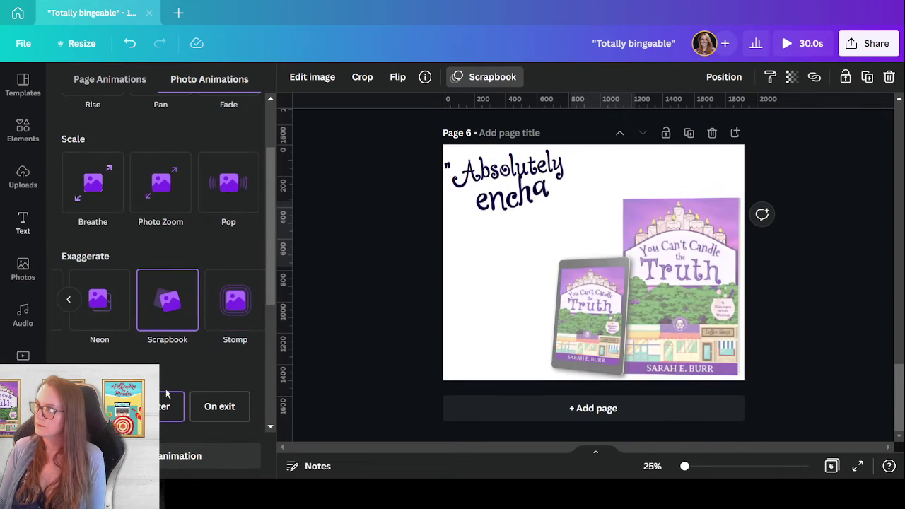
click(816, 314)
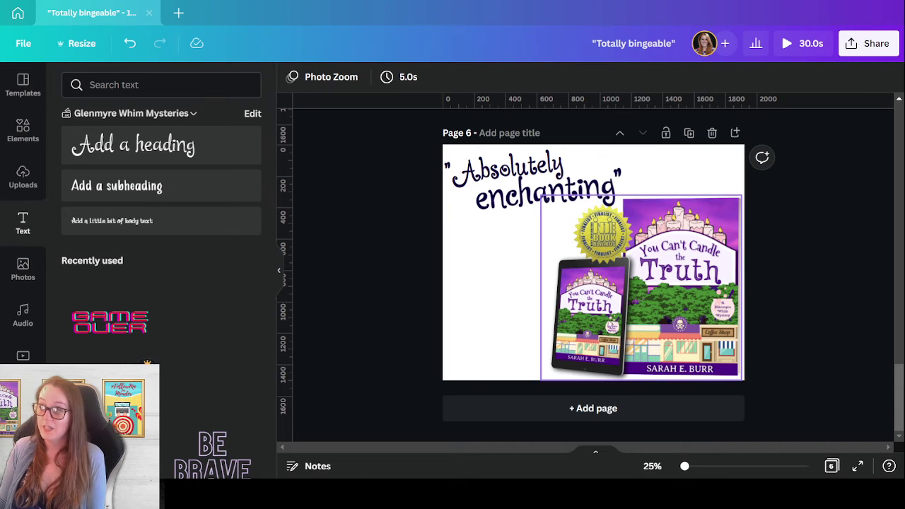
Search the photo library for "witchcraft by lake" and browse the results for a page 6 background
click(28, 265)
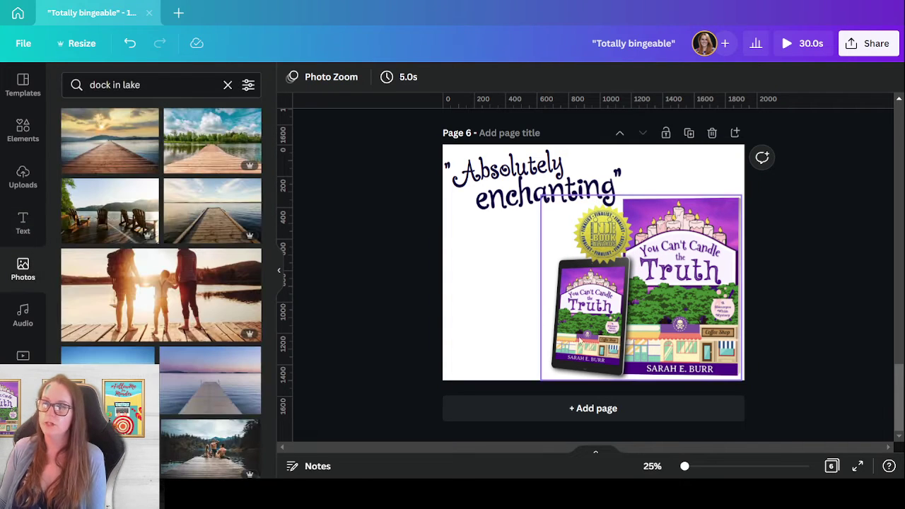
scroll(778, 324, up, 5)
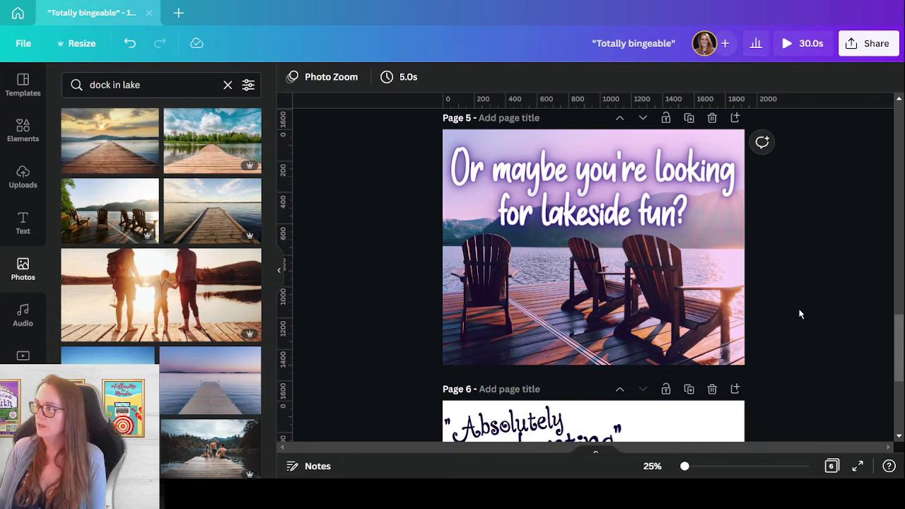
scroll(800, 314, down, 5)
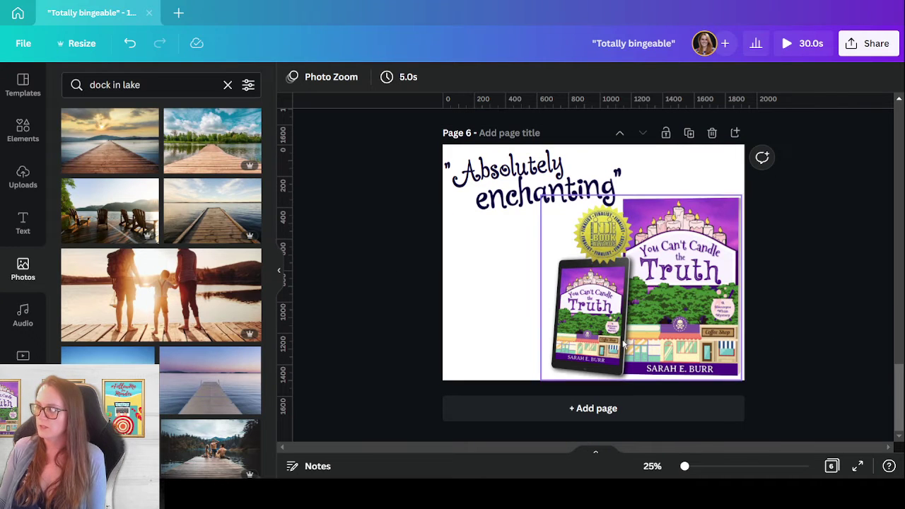
double_click(155, 85)
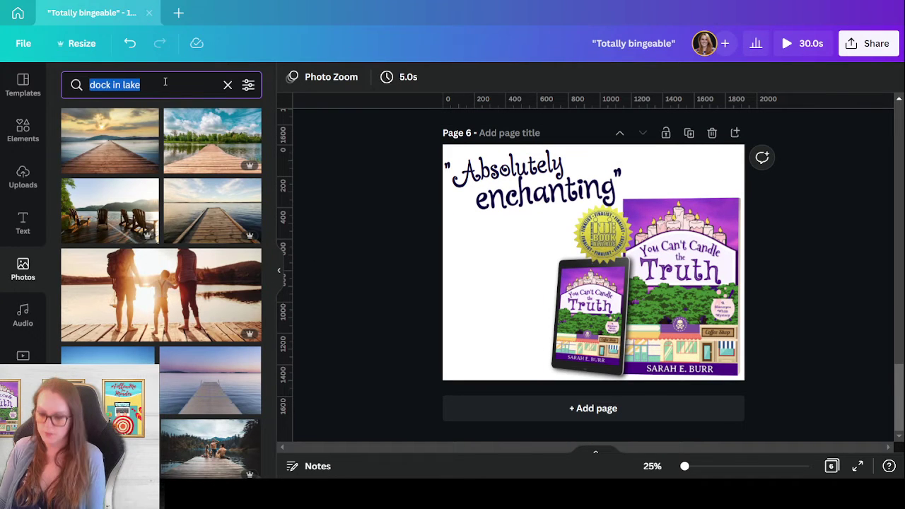
text(witchcraft)
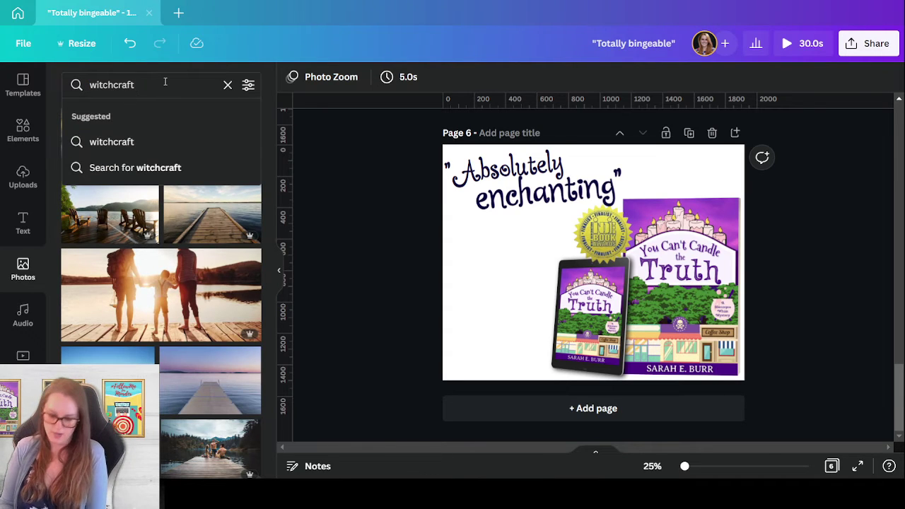
text( by lake)
key(Return)
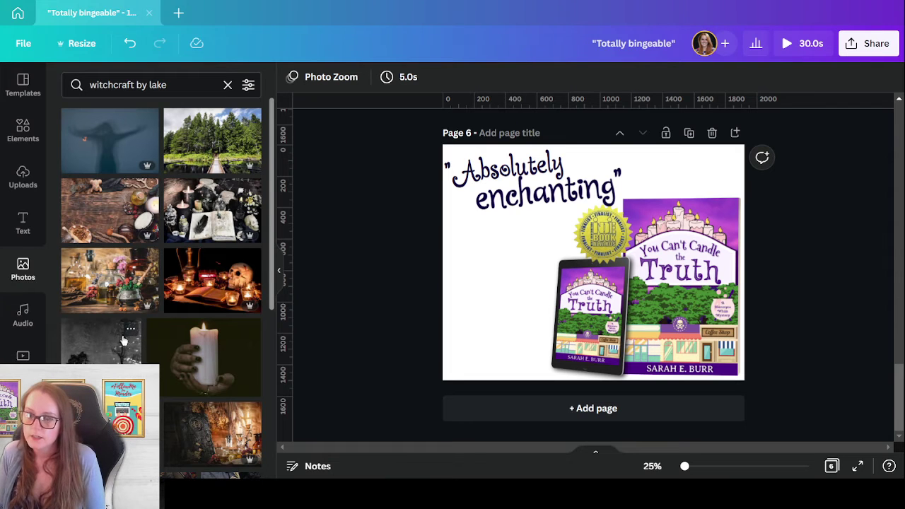
scroll(110, 267, down, 10)
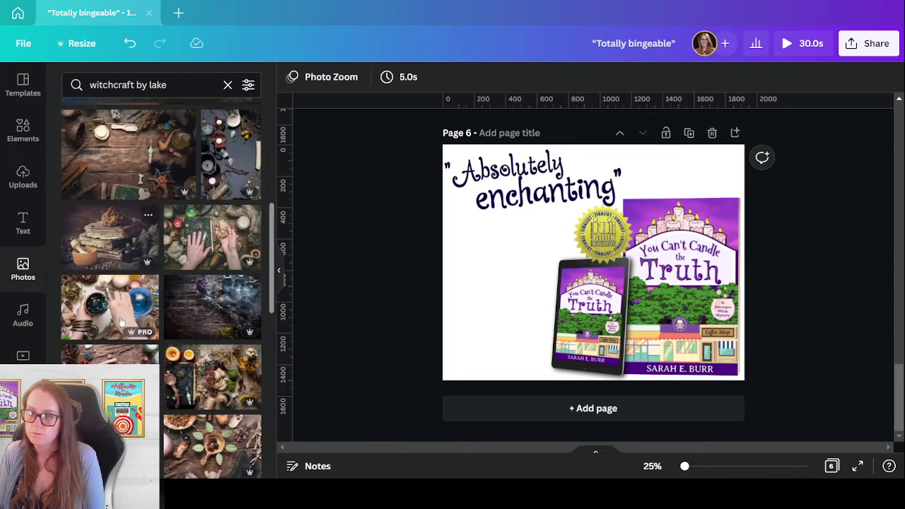
scroll(124, 330, down, 10)
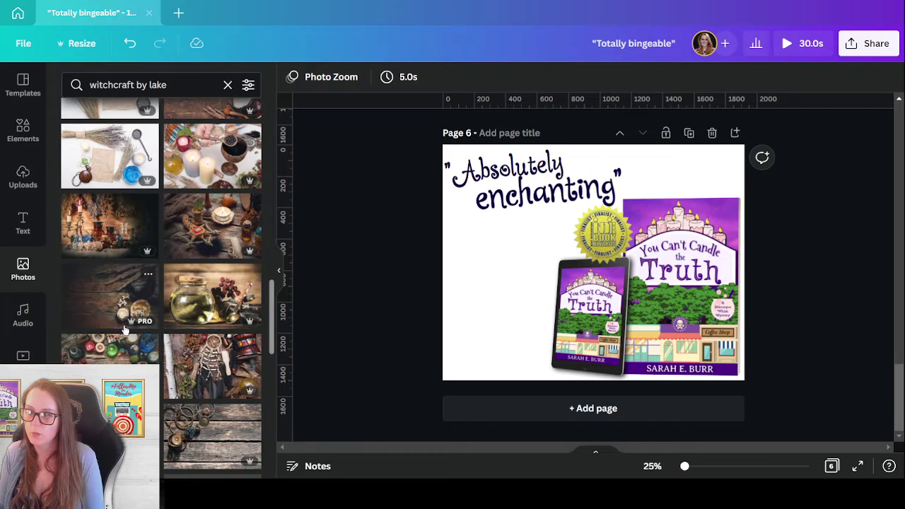
Search the photo library for "lakeside"
triple_click(168, 86)
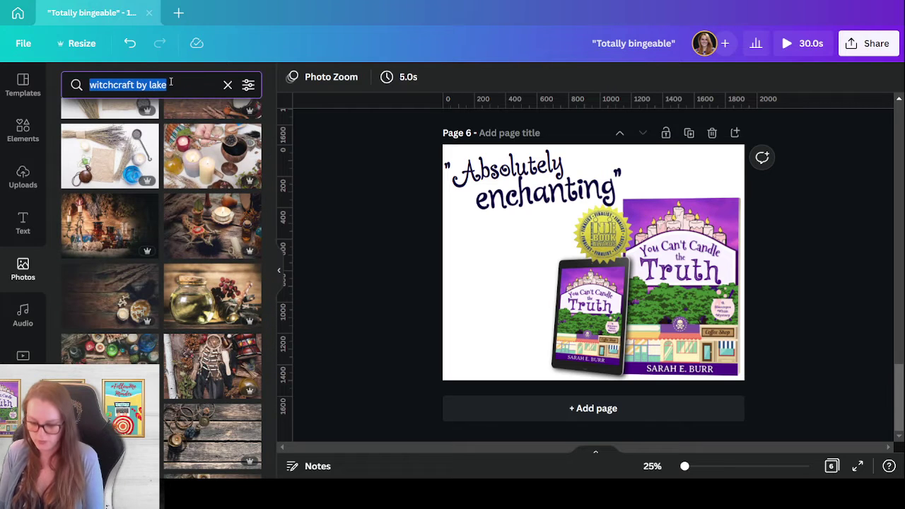
key(BackSpace)
text(lakeside)
key(Return)
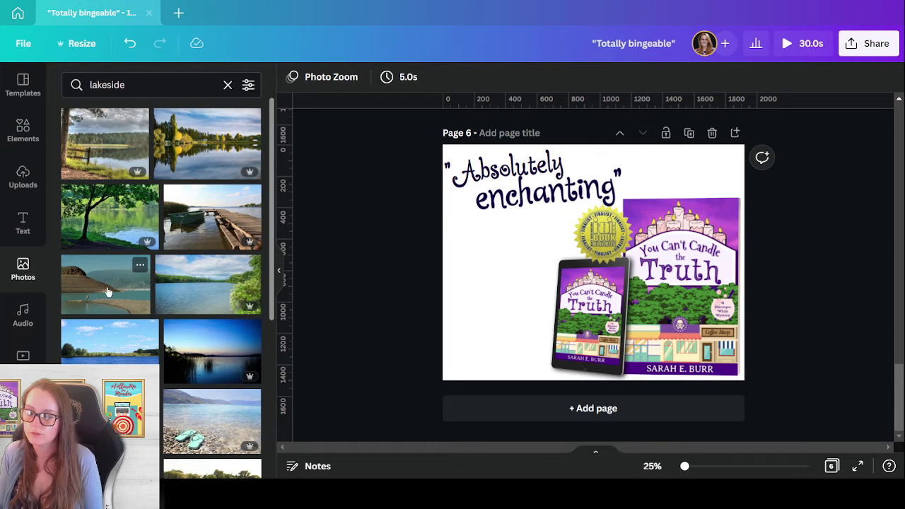
Try the lake photo with the tree and wooden fence, reframed, and the dusk lake photo as page 6's background
drag(111, 172, 453, 290)
click(500, 325)
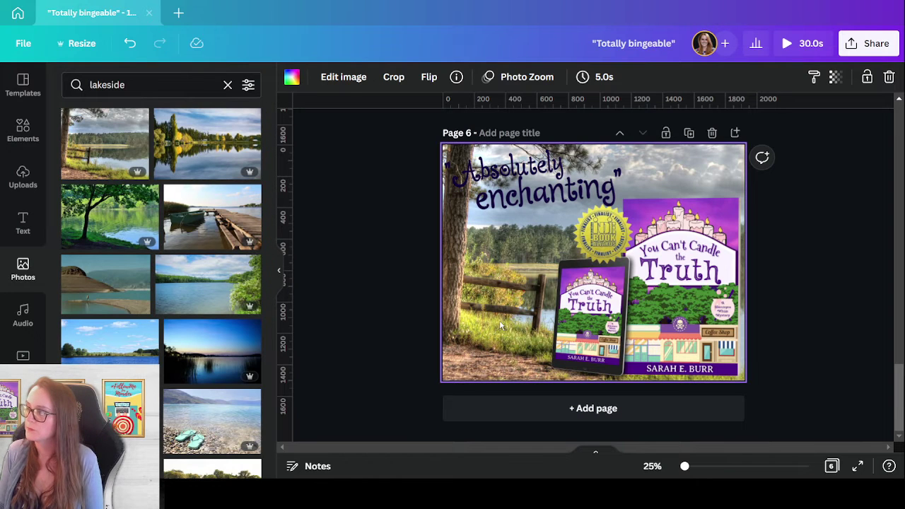
double_click(500, 325)
drag(493, 317, 454, 284)
drag(440, 132, 365, 71)
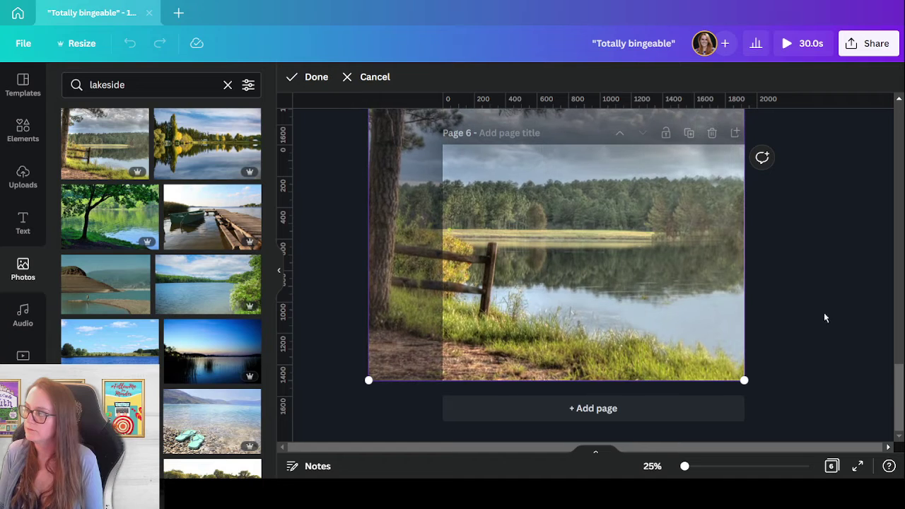
scroll(697, 285, up, 4)
click(875, 279)
scroll(860, 270, down, 4)
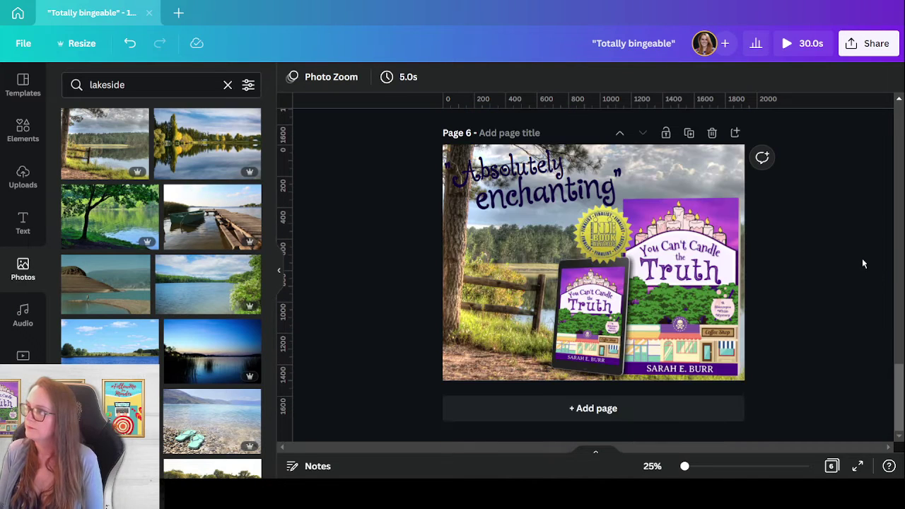
drag(196, 347, 469, 288)
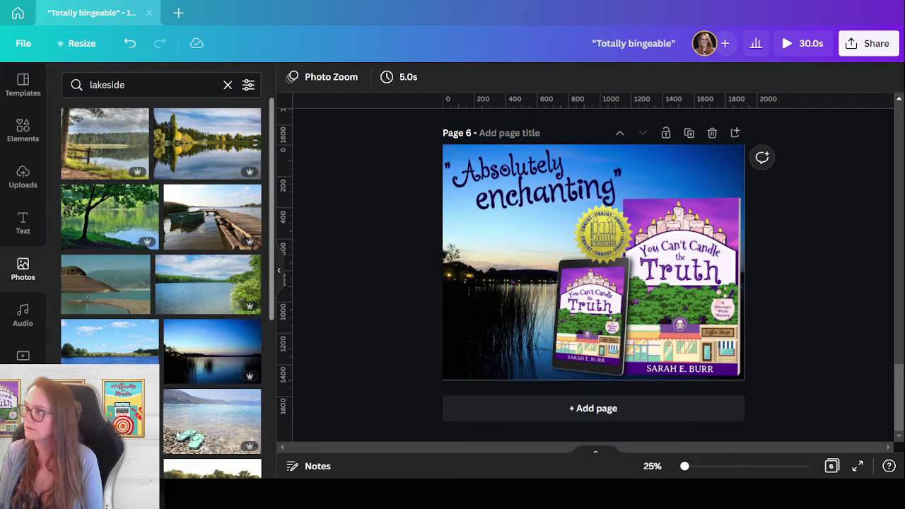
Set the orange-and-purple lake sunset photo as page 6's background, enlarging and repositioning it within the frame
scroll(157, 357, down, 5)
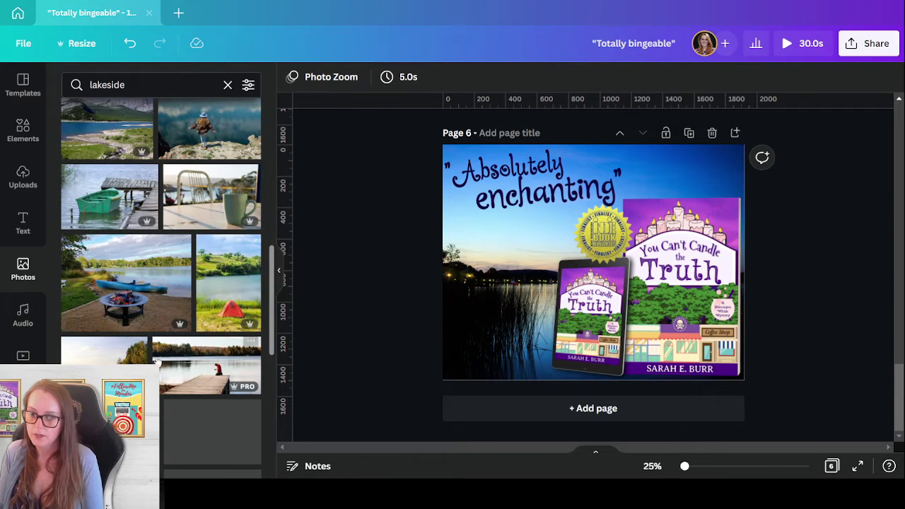
scroll(157, 360, down, 3)
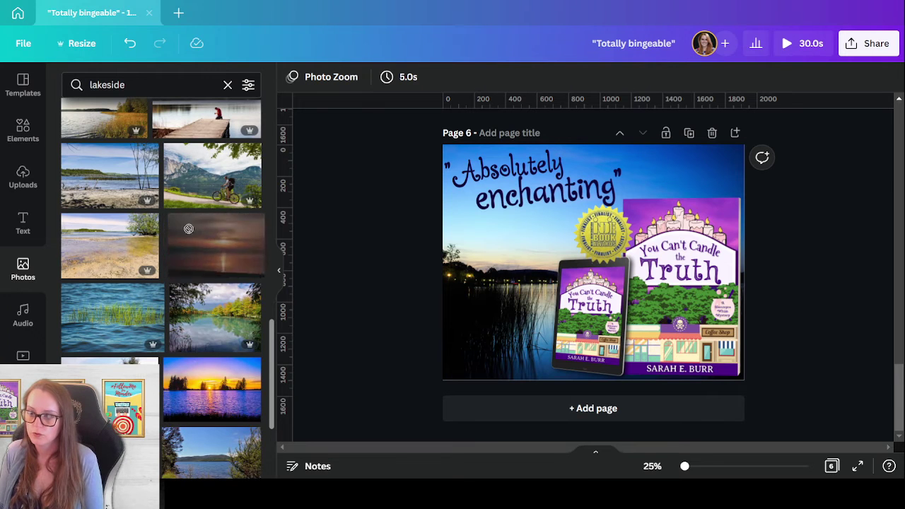
drag(212, 389, 435, 307)
double_click(493, 303)
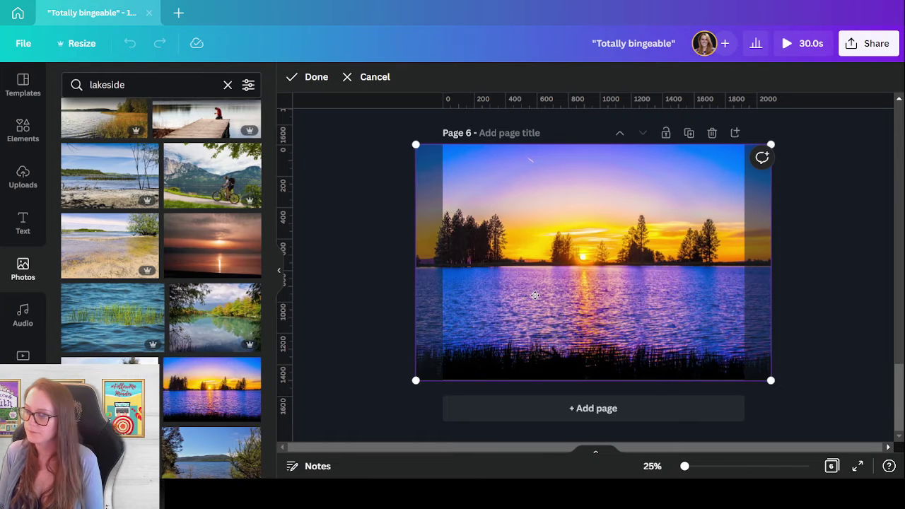
drag(417, 379, 327, 437)
drag(515, 300, 567, 303)
click(349, 322)
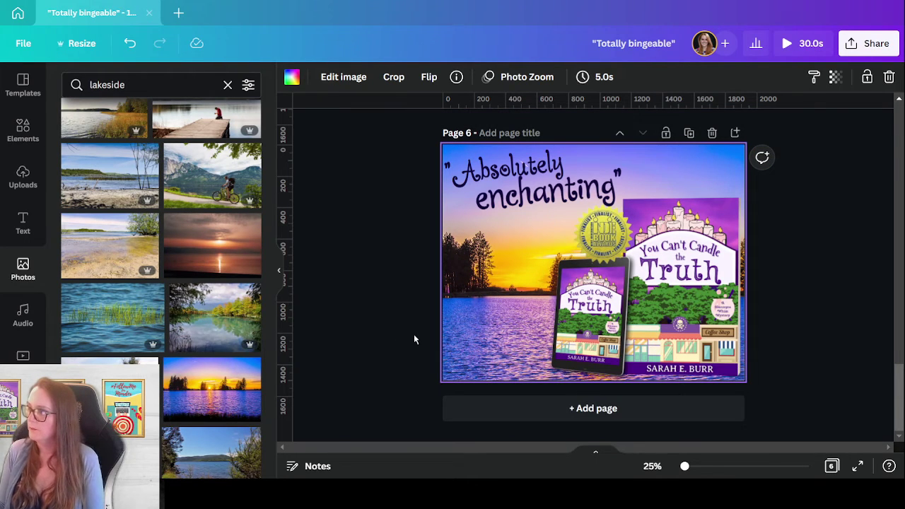
Apply the Neon text effect at intensity 100 to the "Absolutely" line
click(493, 175)
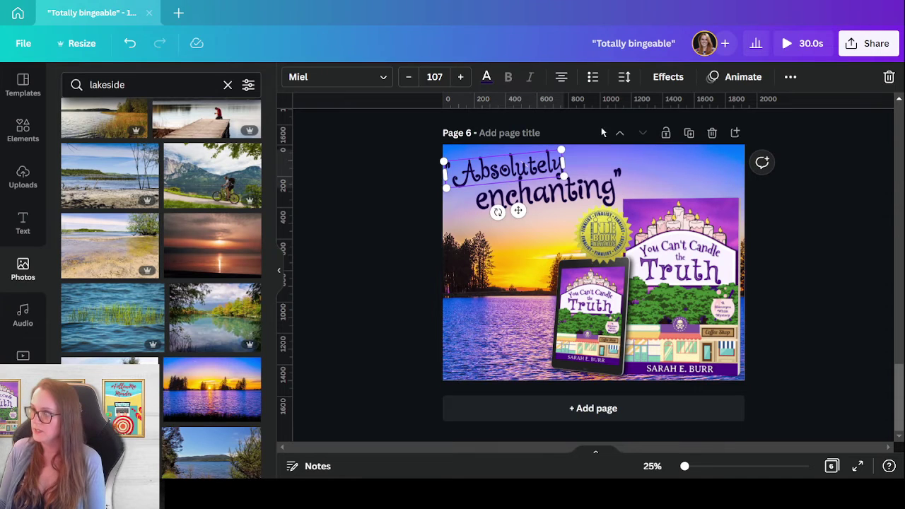
click(669, 77)
scroll(188, 384, down, 3)
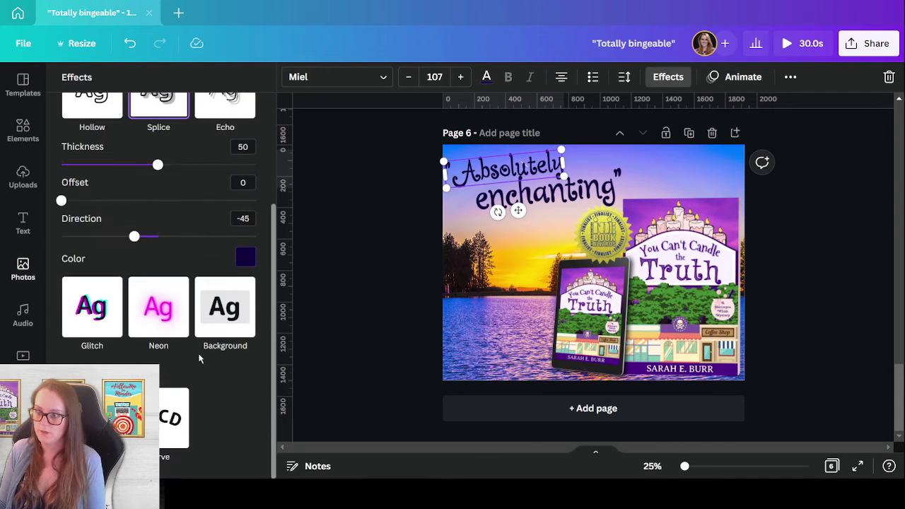
click(159, 309)
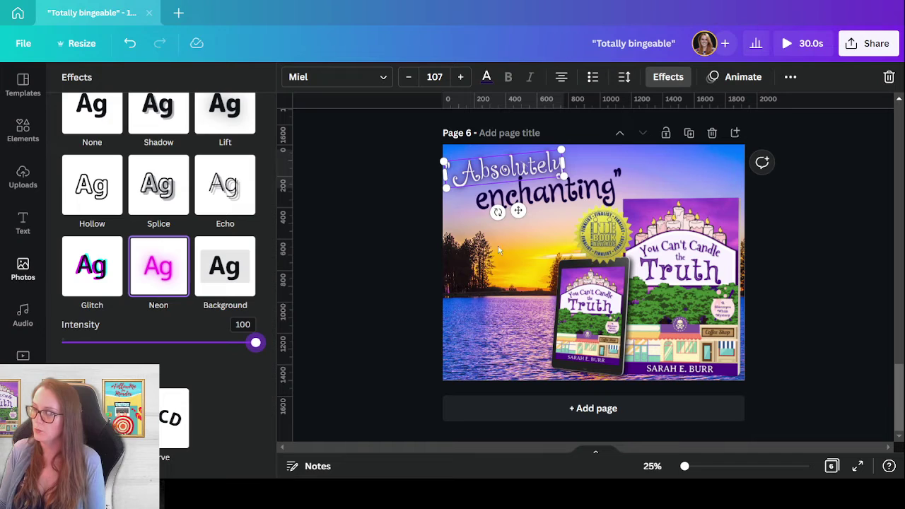
Apply the Neon text effect to the "enchanting" line and set its intensity to 100
click(481, 199)
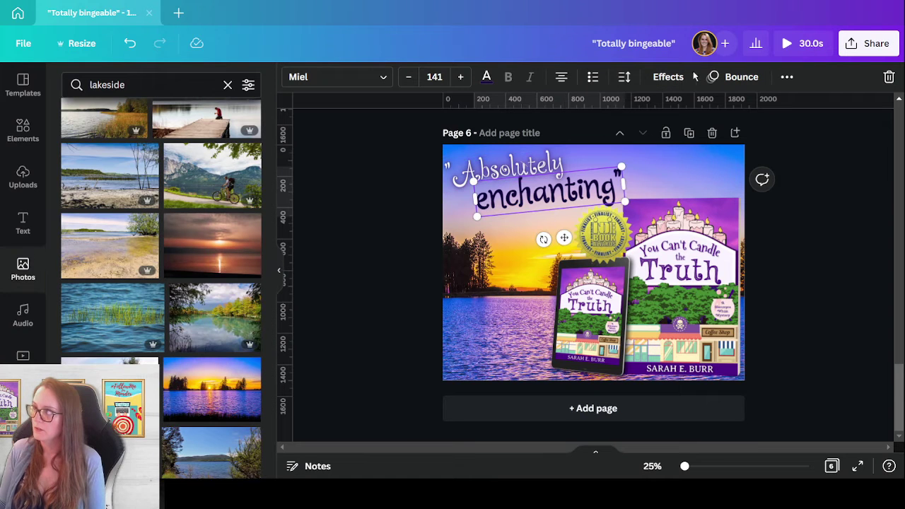
click(668, 76)
scroll(115, 335, down, 3)
click(158, 303)
drag(157, 343, 263, 343)
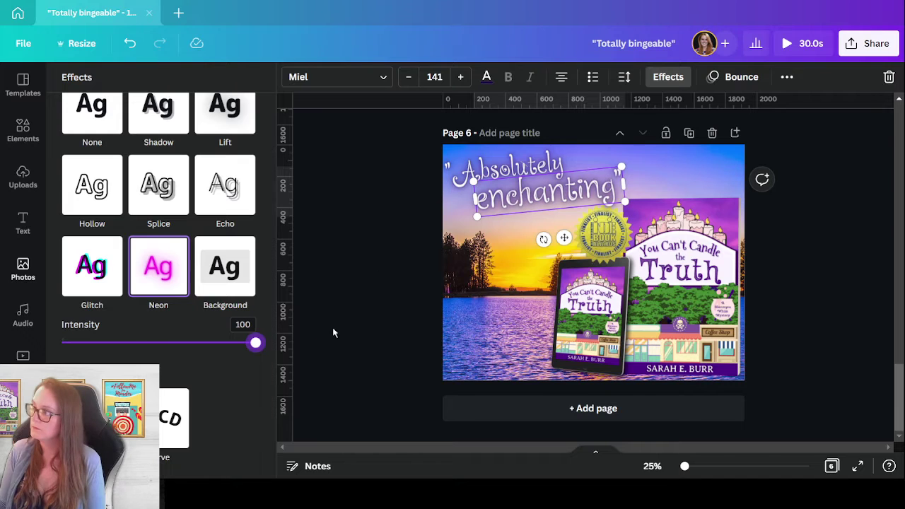
click(377, 265)
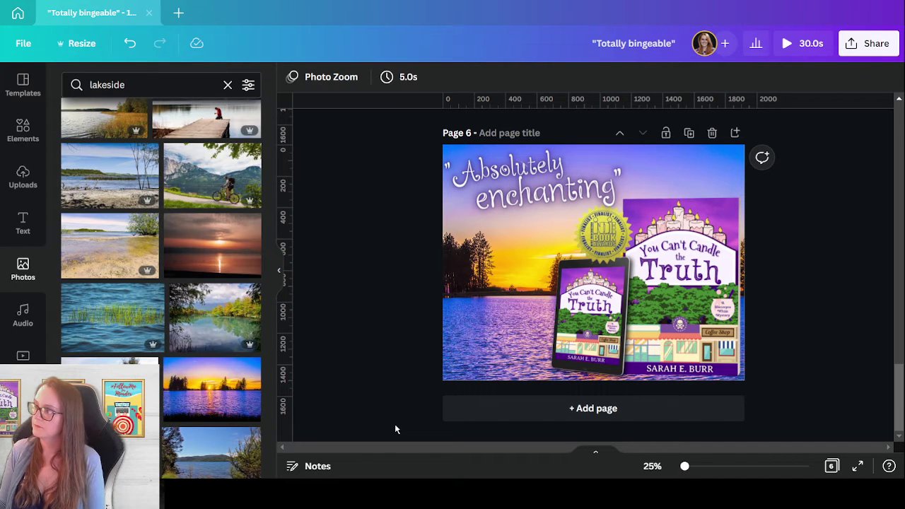
Set the font of the "Absolutely" line to Anigira from the uploaded fonts
click(503, 169)
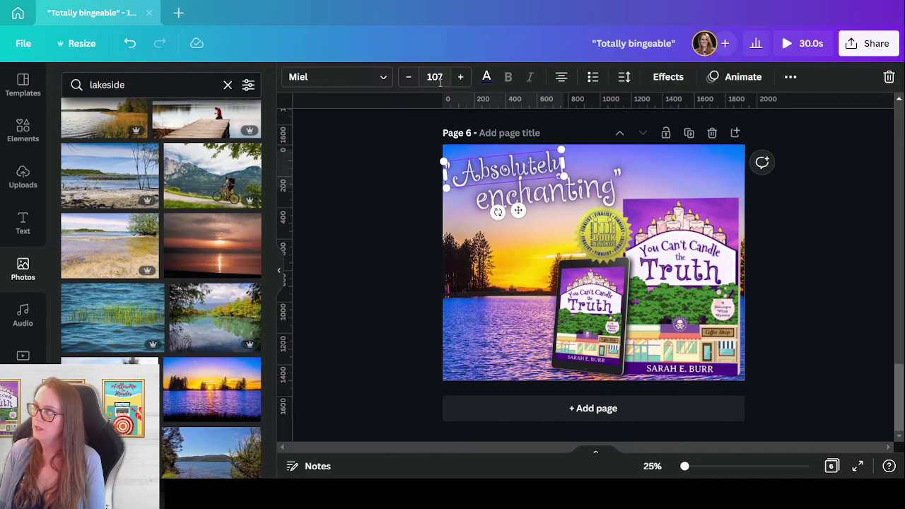
click(377, 79)
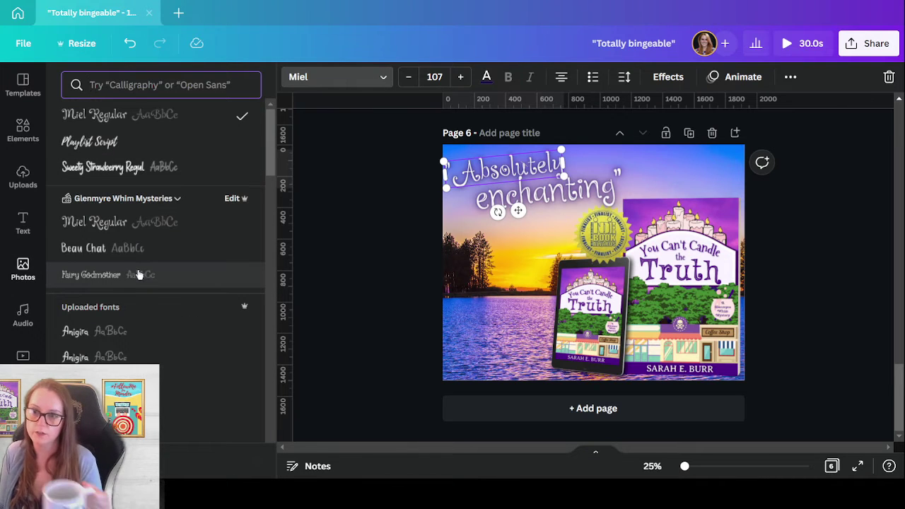
click(154, 360)
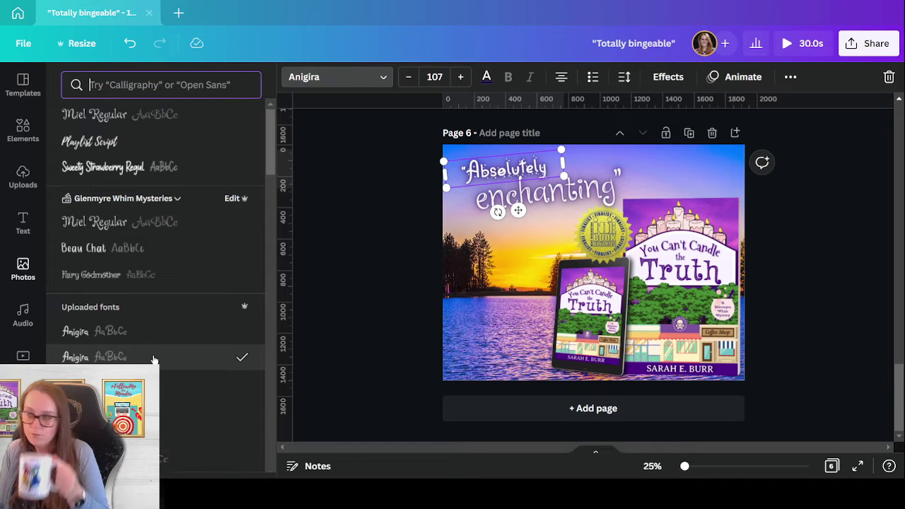
key(ctrl+z)
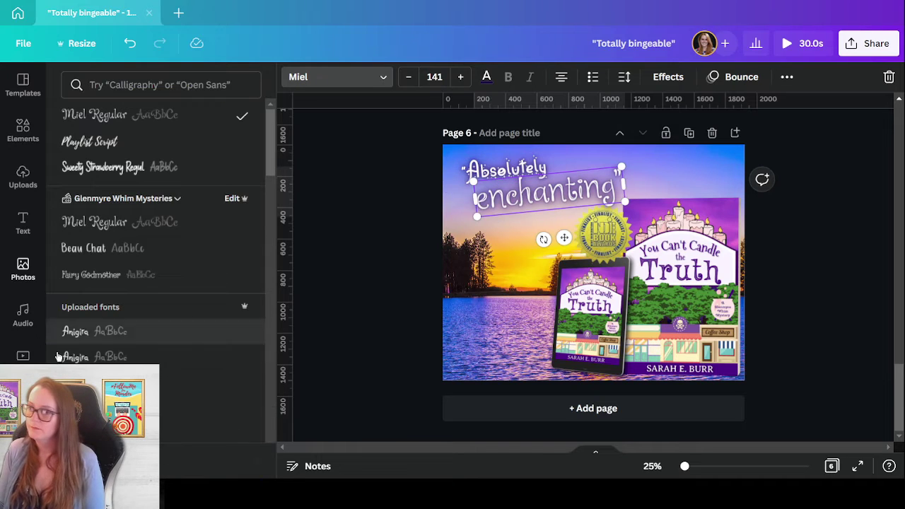
Compare Anigira, Chic Cat and Christmas Weather Italic on the "enchanting" line and set its font to Christmas Weather
click(117, 359)
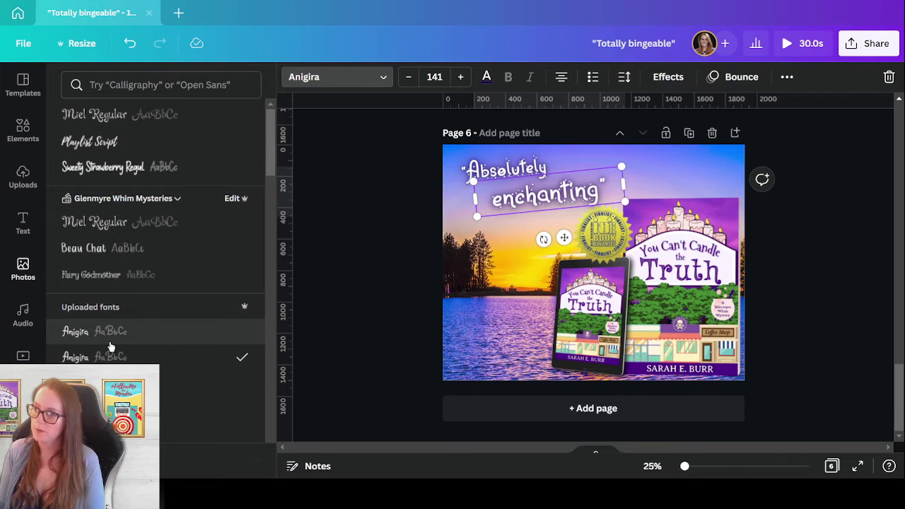
scroll(113, 348, down, 5)
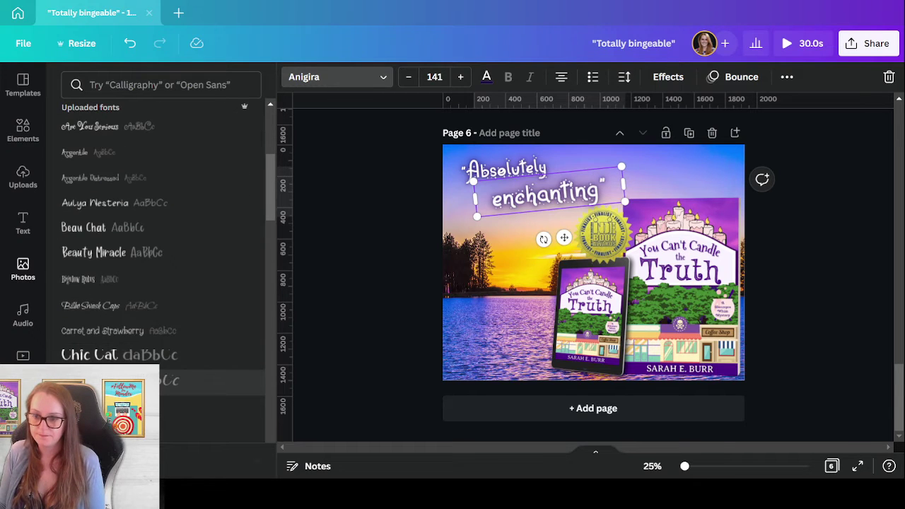
scroll(116, 212, down, 3)
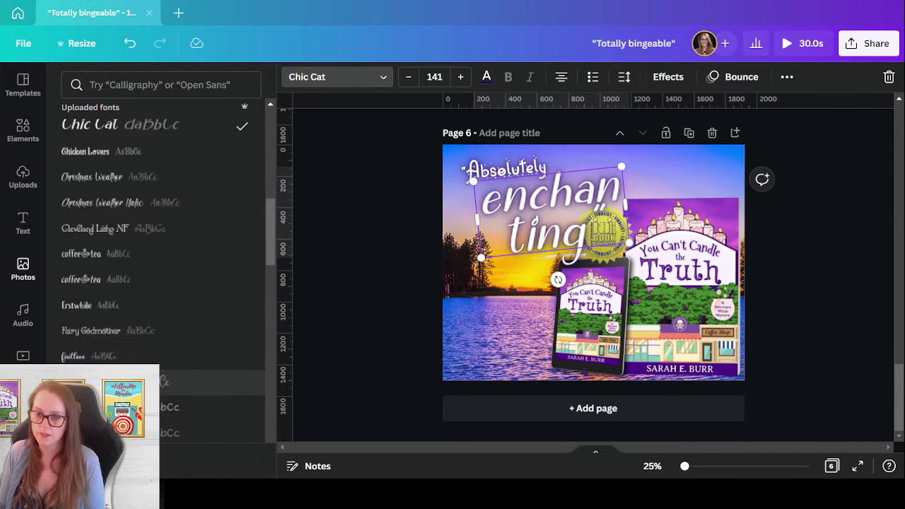
click(113, 205)
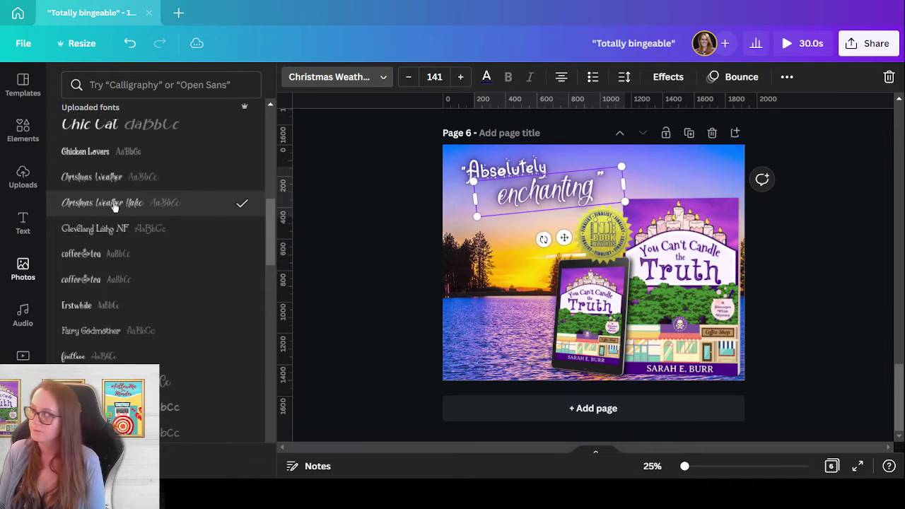
click(109, 176)
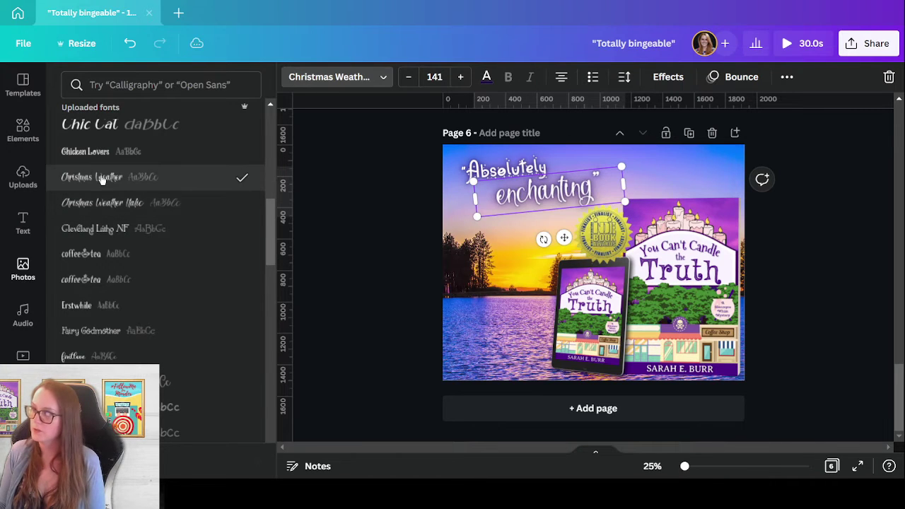
Set the "enchanting" line to Christmas Weather Italic and, after trying the italic version, the "Absolutely" line to Christmas Weather
click(103, 201)
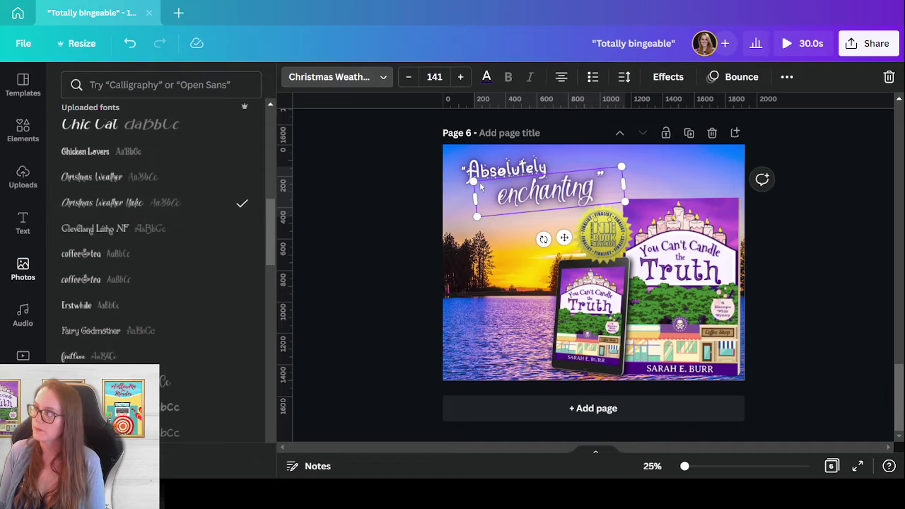
click(474, 169)
click(103, 202)
click(106, 176)
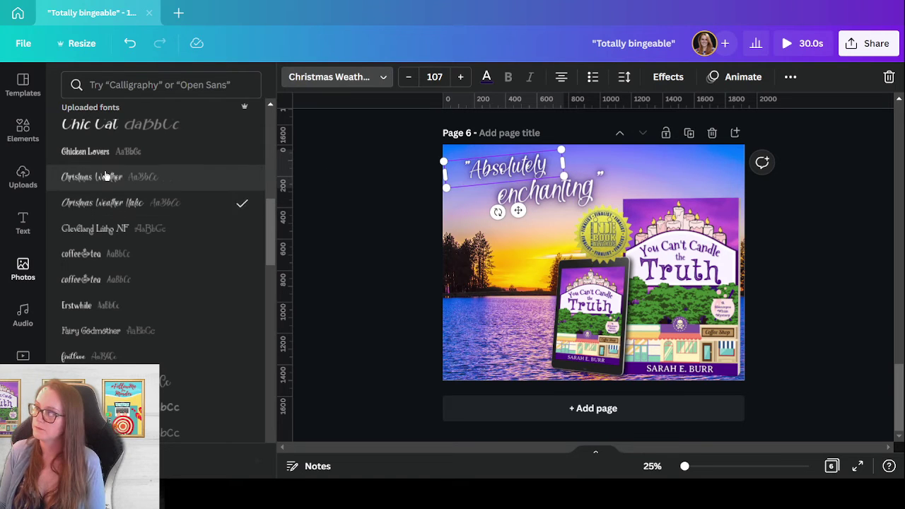
click(382, 233)
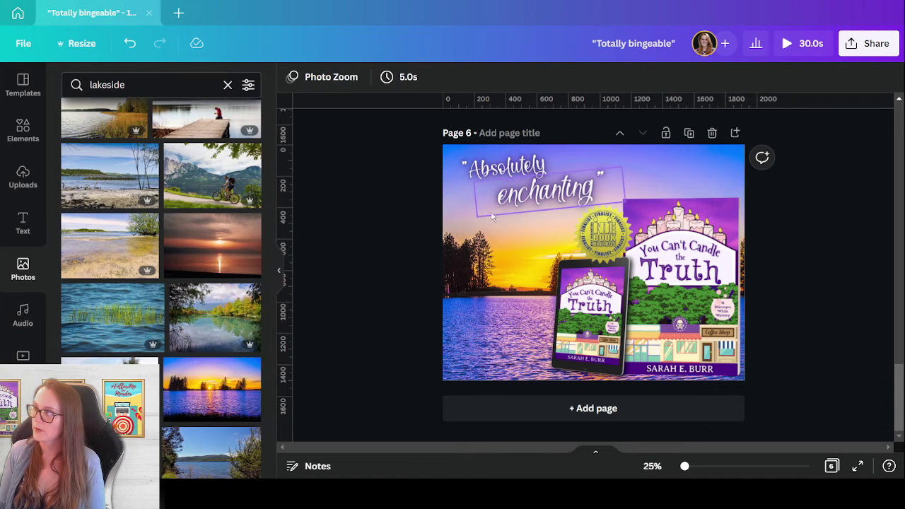
Bring the "enchanting" line closer to "Absolutely", and enlarge both quote lines together across the upper part of page 6
click(517, 203)
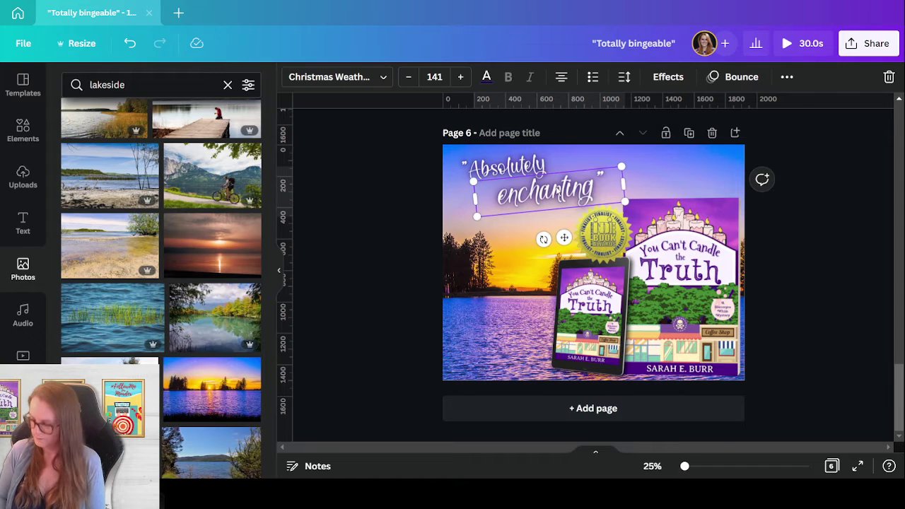
drag(560, 193, 556, 191)
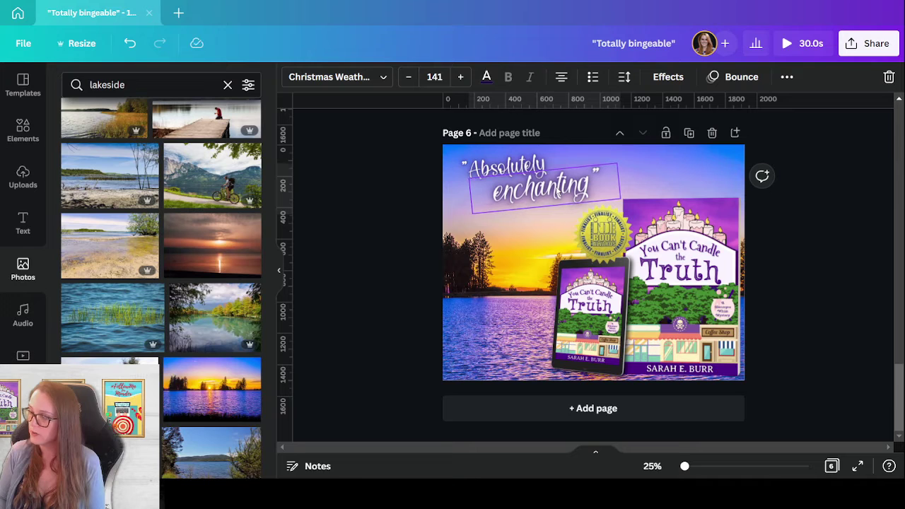
click(431, 240)
drag(394, 165, 580, 283)
click(386, 158)
drag(399, 152, 512, 184)
drag(620, 213, 697, 237)
drag(515, 176, 493, 166)
click(455, 324)
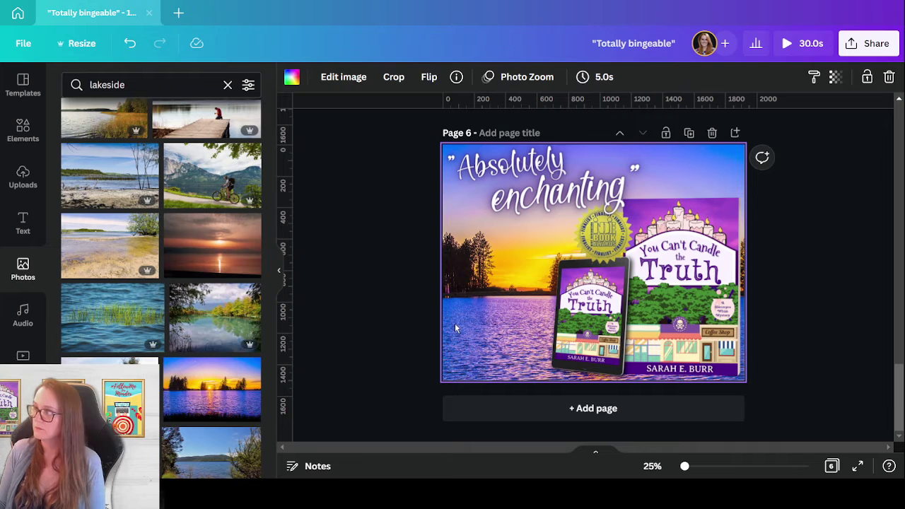
Reduce the "enchanting" line to font size 189 and shift it slightly left beneath "Absolutely"
click(587, 193)
drag(667, 212, 660, 206)
drag(522, 203, 512, 198)
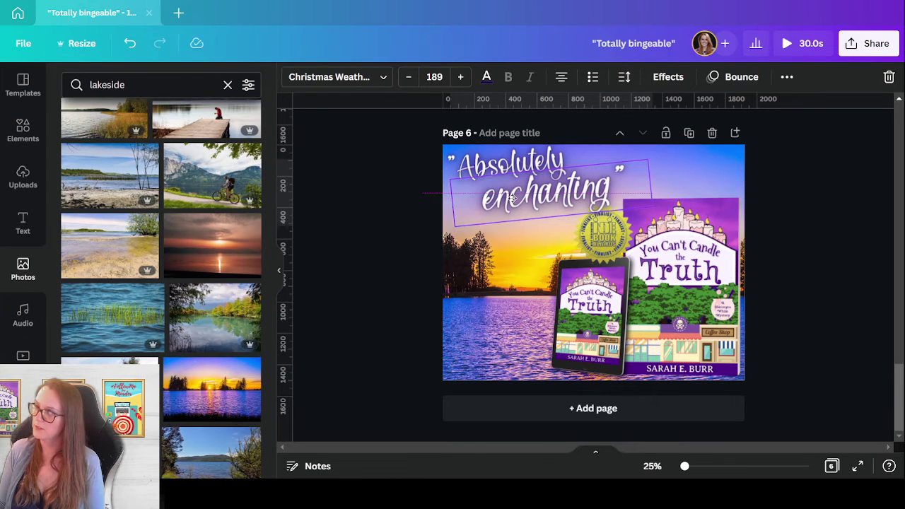
Shrink the award seal and place it at the tablet's upper-right corner, and shift the two-line quote slightly down
click(602, 234)
drag(603, 234, 609, 237)
drag(575, 204, 600, 239)
click(829, 347)
drag(393, 152, 519, 210)
Set the blur of the lakeside background photo on page 6 to 5, after trying 10
click(455, 315)
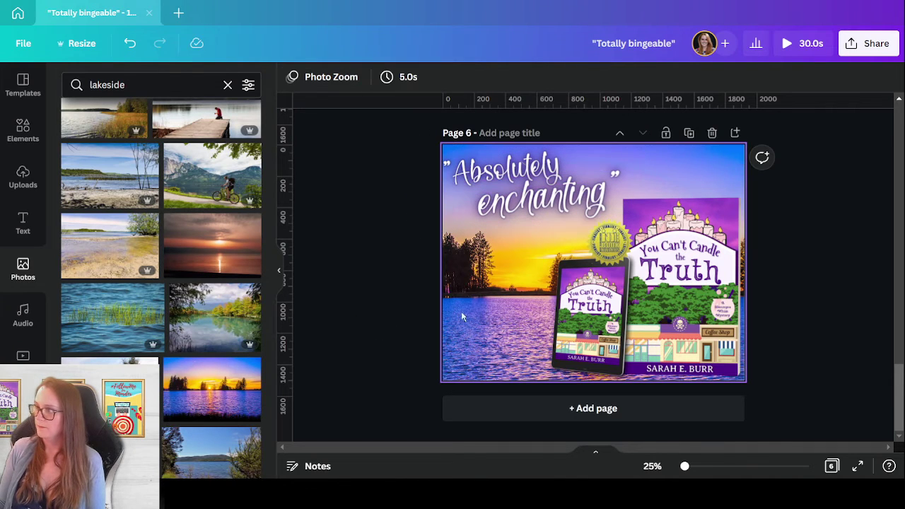
click(357, 82)
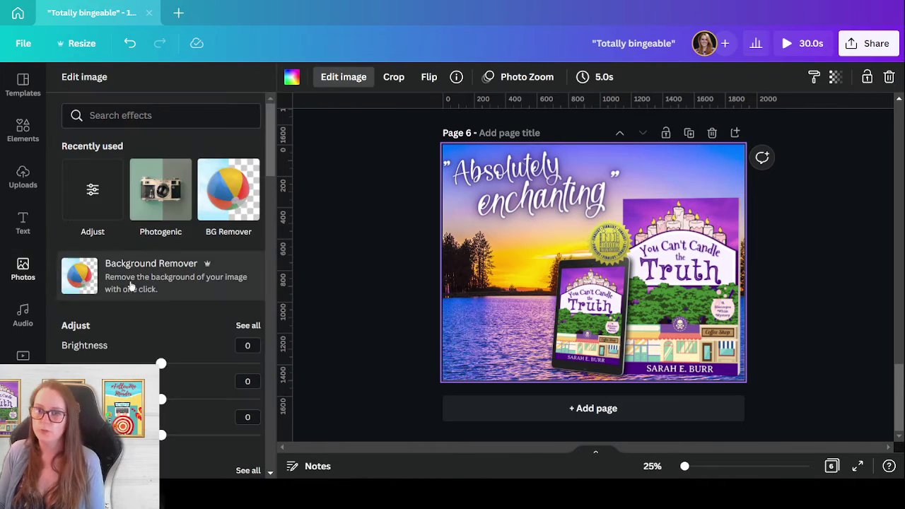
click(90, 183)
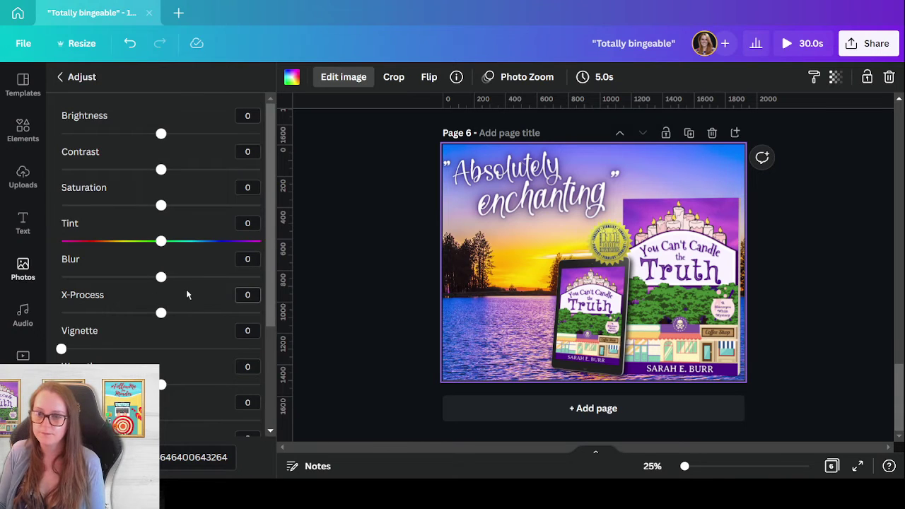
drag(163, 278, 169, 277)
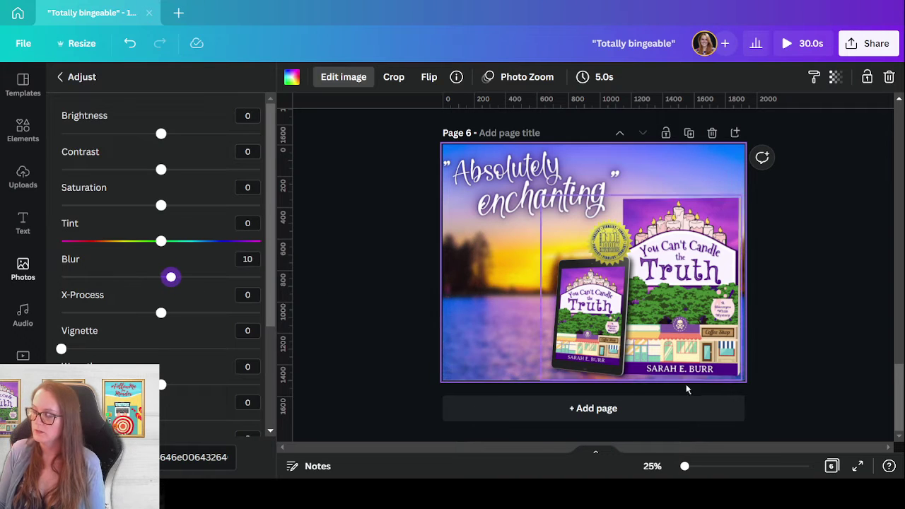
click(247, 259)
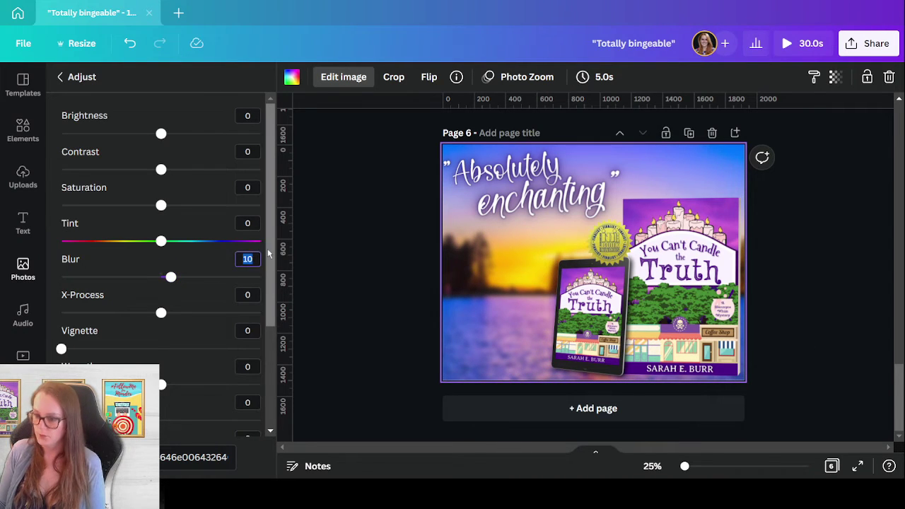
text(5)
key(Return)
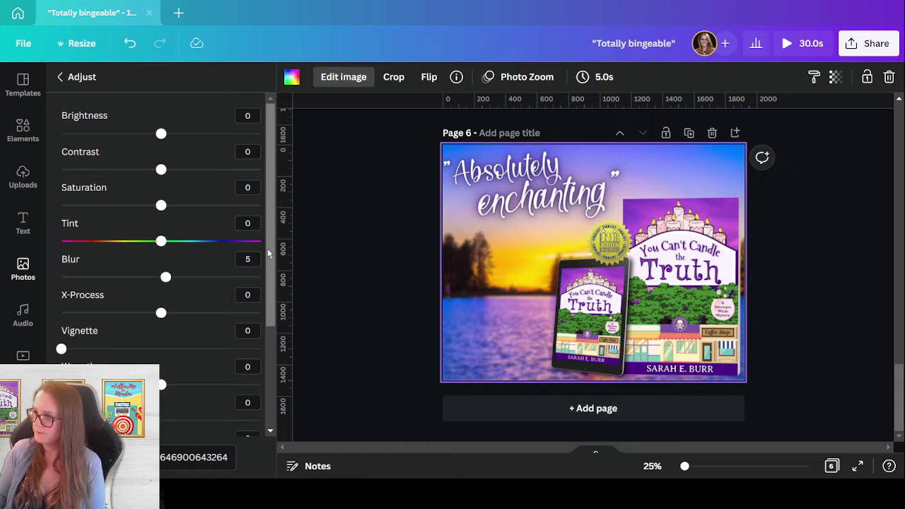
click(810, 312)
Try enlarging and repositioning the lakeside photo inside its frame on page 6, and undo the change
double_click(502, 284)
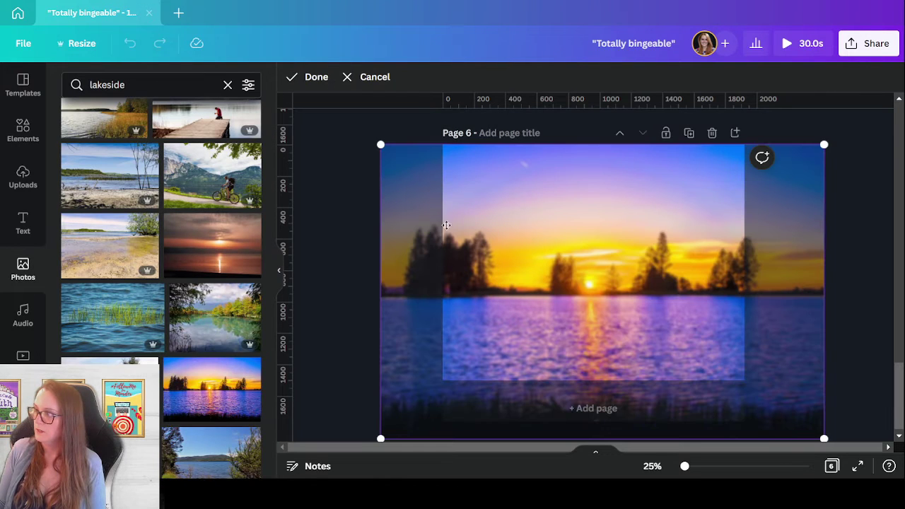
drag(382, 151, 335, 126)
drag(567, 307, 591, 294)
click(330, 343)
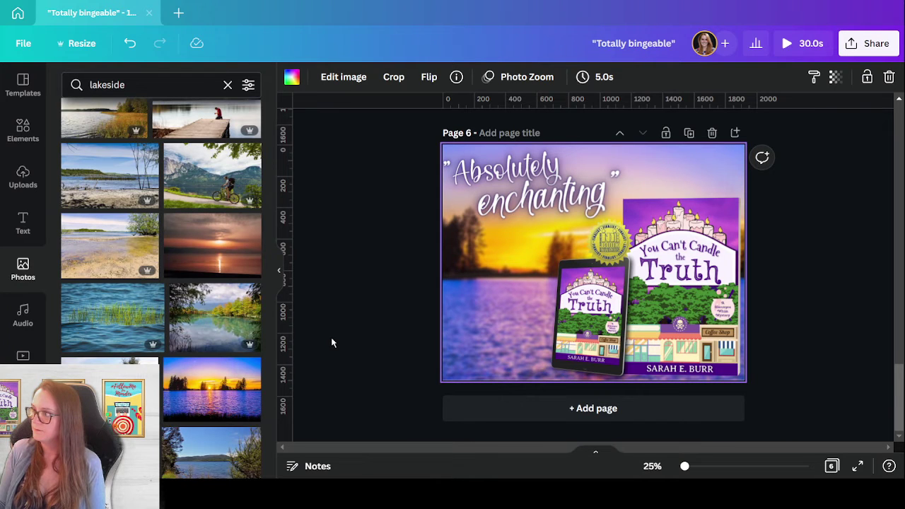
click(129, 45)
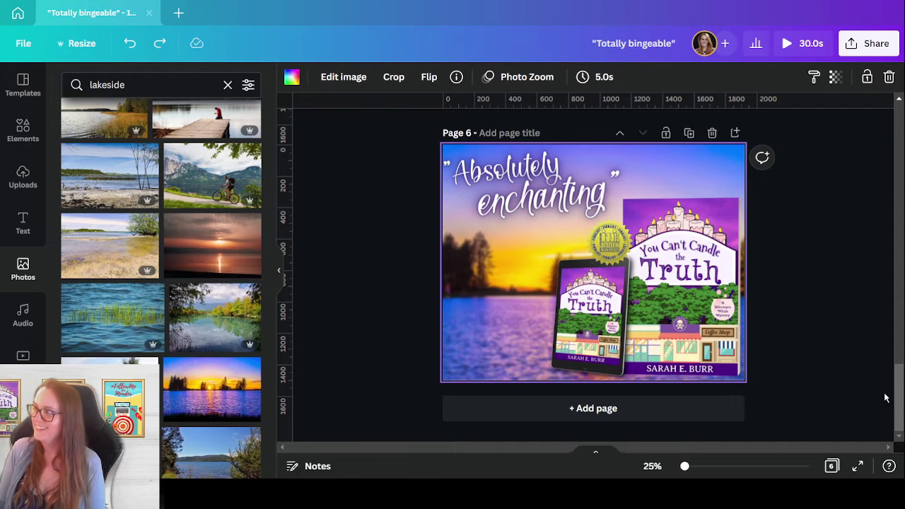
click(840, 435)
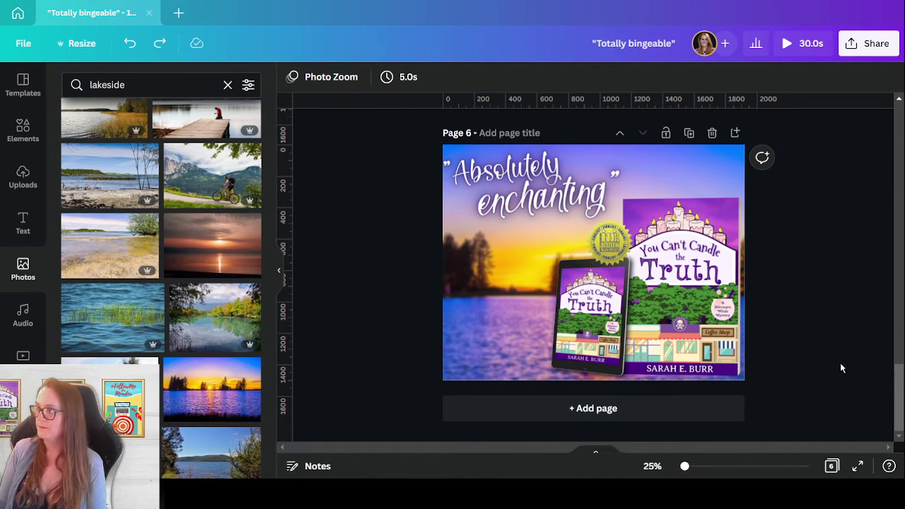
Move both lines of "Or maybe you're looking for lakeside fun?" on page 5 slightly lower together
scroll(840, 363, up, 4)
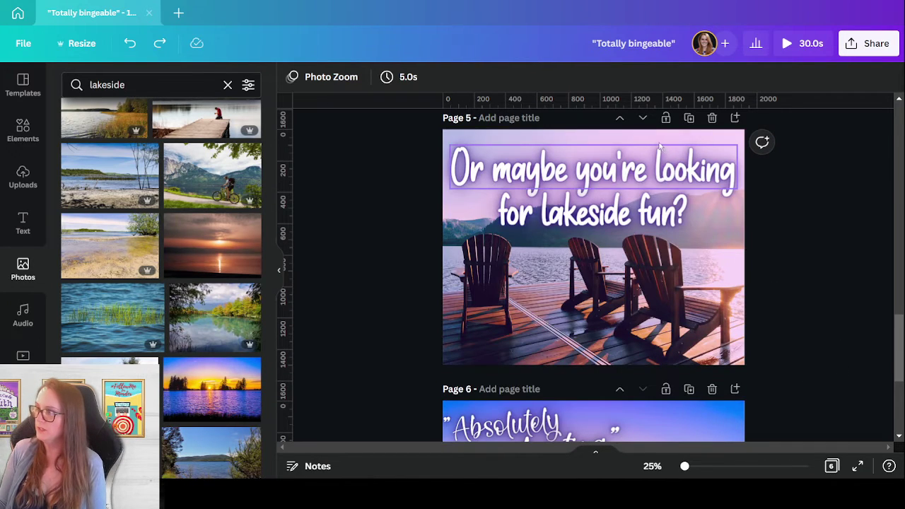
drag(846, 279, 624, 170)
key(Down)
key(Down)
key(Down)
key(Down)
key(Down)
key(Down)
key(Down)
key(Down)
key(Down)
key(Down)
key(Down)
key(Down)
key(Down)
key(Down)
key(Down)
key(Down)
key(Down)
key(Down)
key(Down)
key(Down)
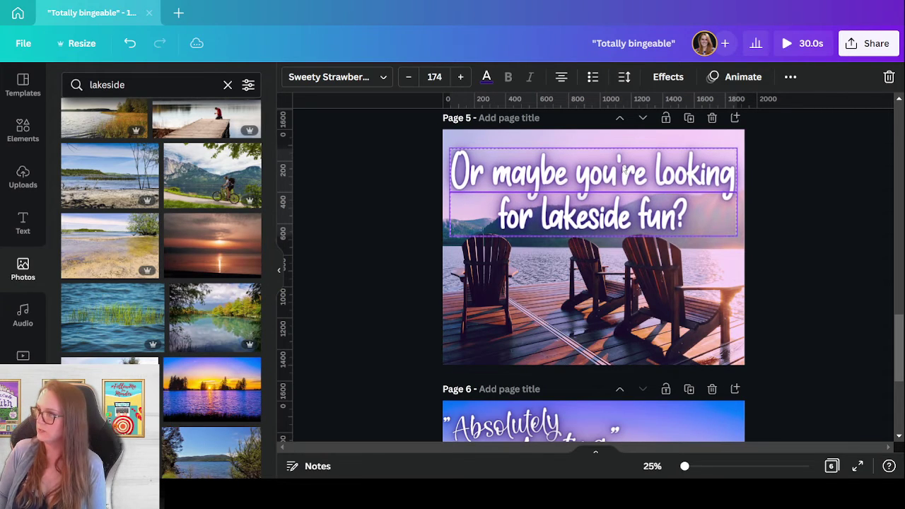
key(Down)
key(Down)
key(Down)
key(Down)
key(Down)
key(Down)
key(Down)
key(Down)
key(Down)
key(Down)
key(Down)
key(Down)
key(Down)
key(Down)
key(Down)
key(Down)
key(Down)
key(Down)
key(Down)
key(Down)
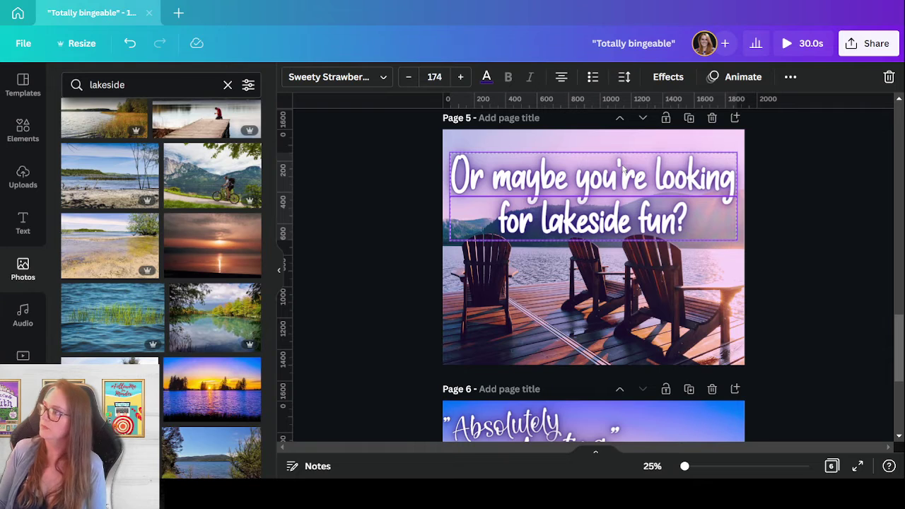
click(841, 195)
Enlarge the "enchanting" line on page 6 to font size 219 and shift it slightly left under "Absolutely"
scroll(841, 195, down, 4)
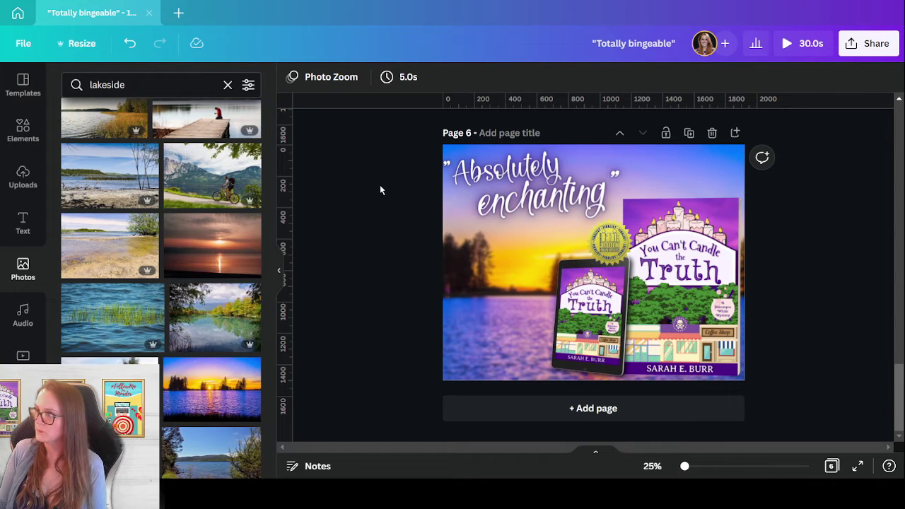
click(472, 226)
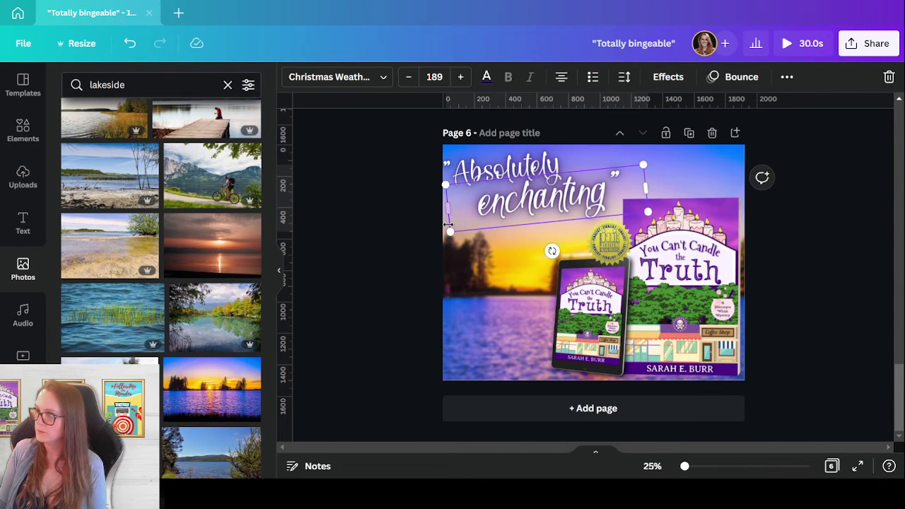
drag(445, 206, 466, 238)
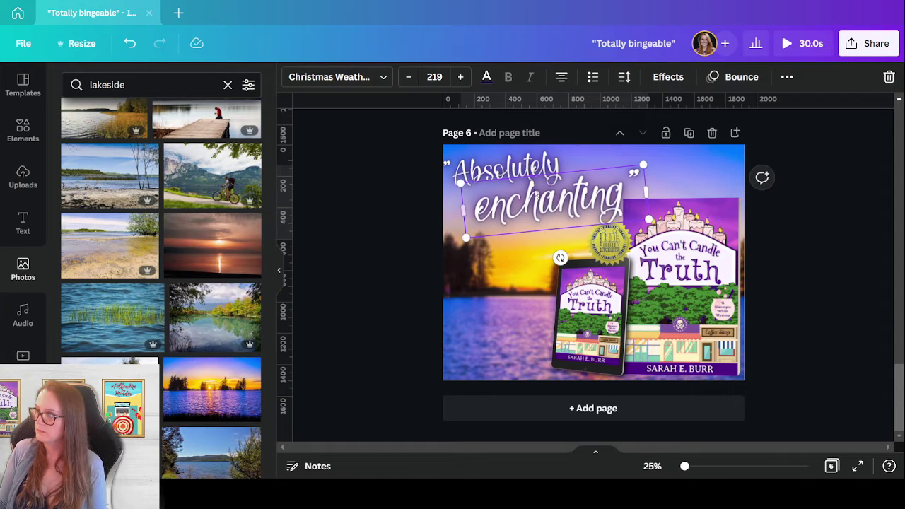
drag(545, 202, 537, 205)
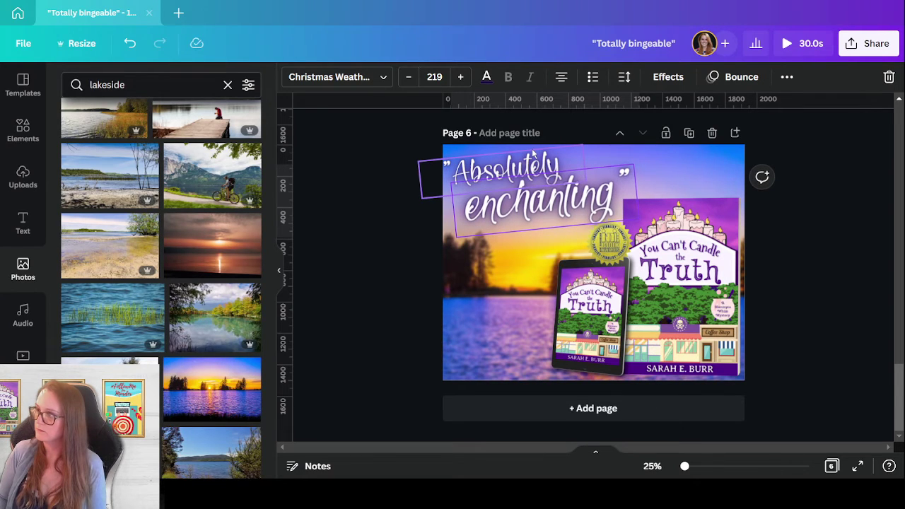
click(831, 280)
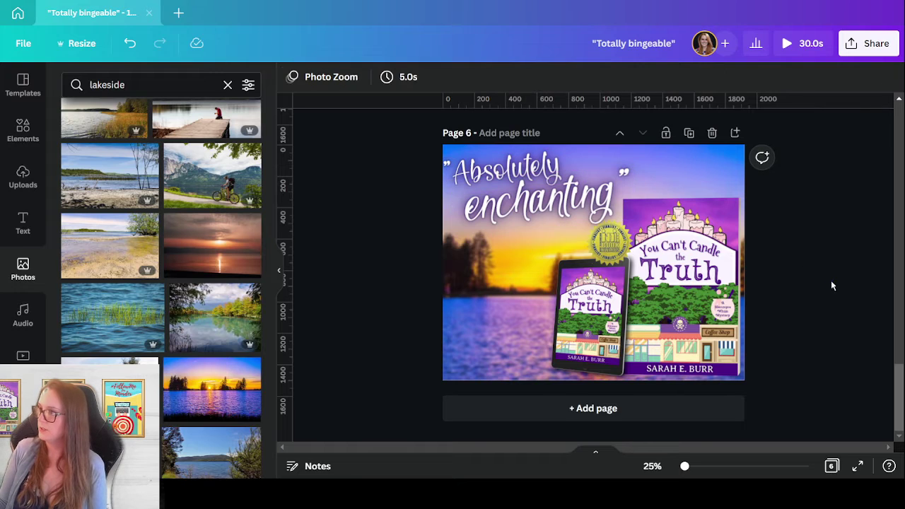
Preview the final part of the video to check the finished look of page 6, and return to the editor
click(794, 43)
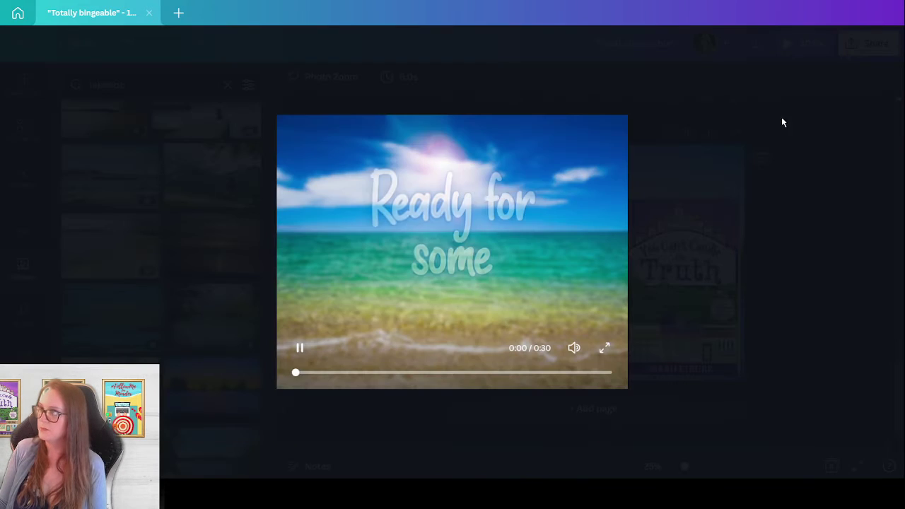
click(519, 373)
key(Escape)
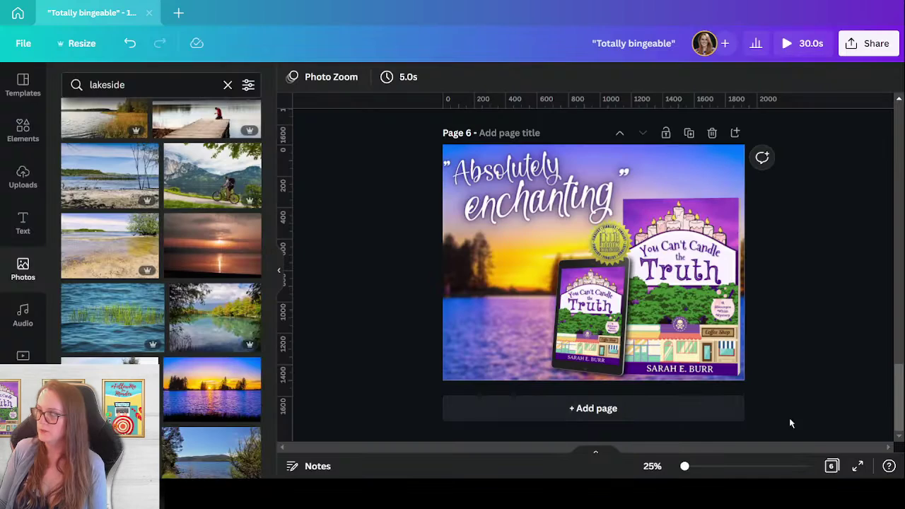
click(806, 43)
click(553, 373)
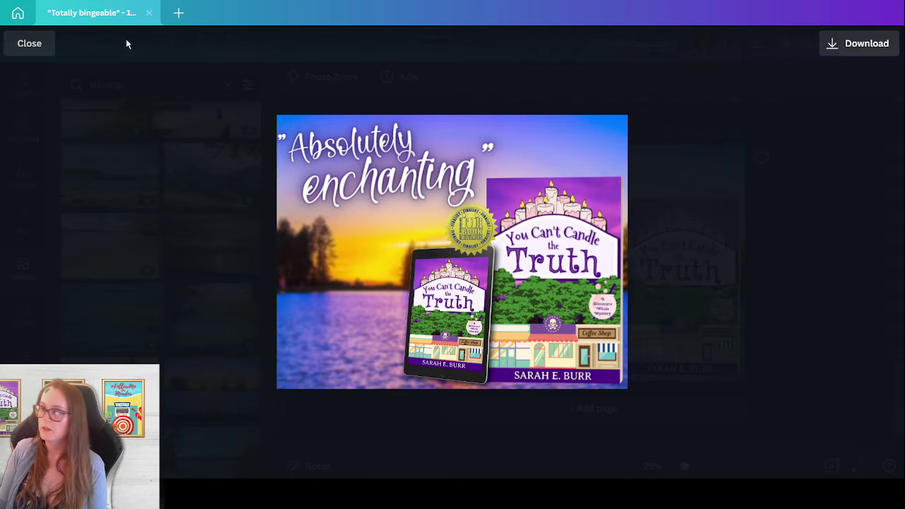
click(24, 45)
Try retyping the opening quotation mark before "Absolutely", and remove it from the line
click(455, 166)
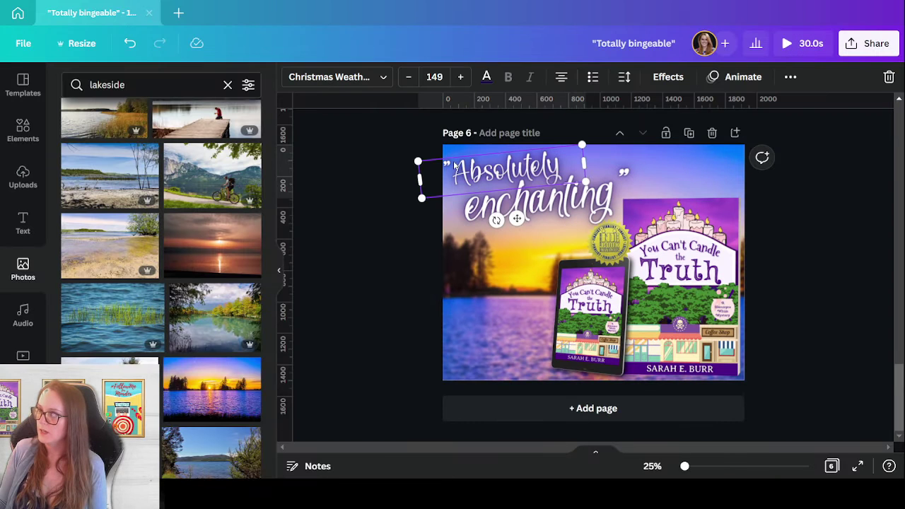
key(BackSpace)
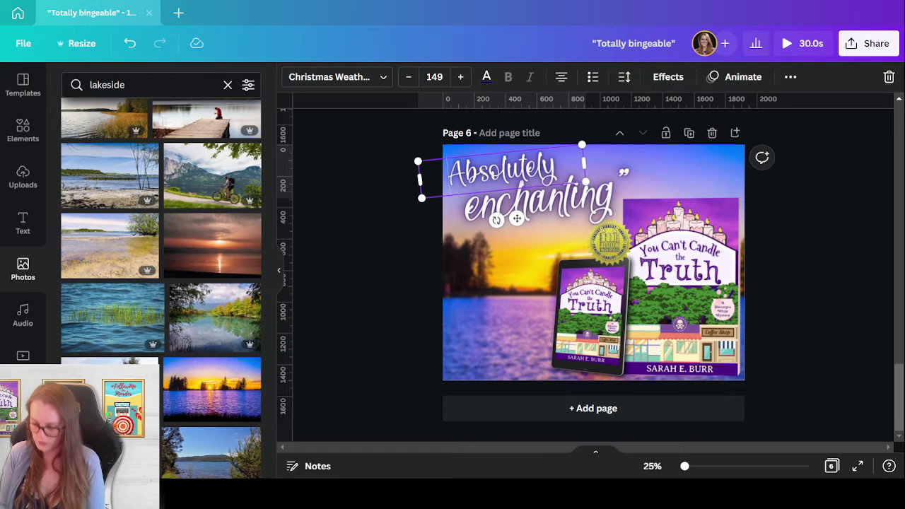
text(")
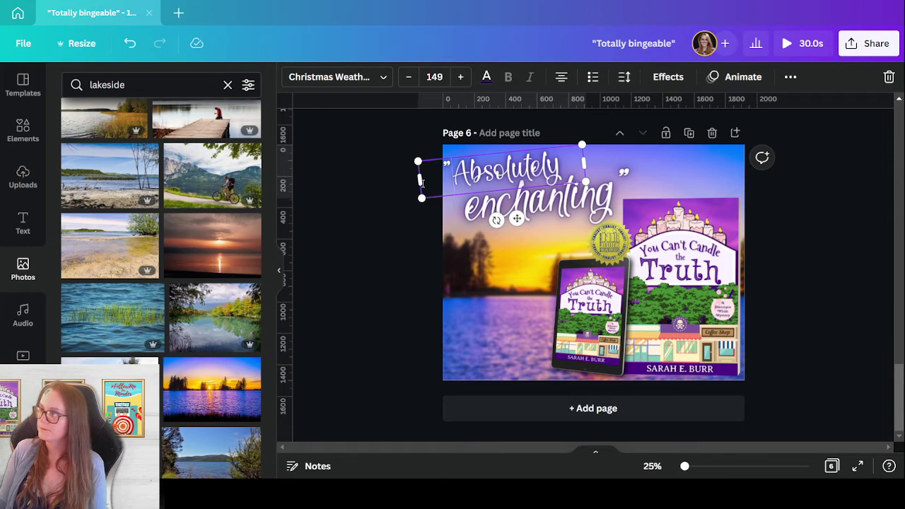
key(shift+Left)
key(BackSpace)
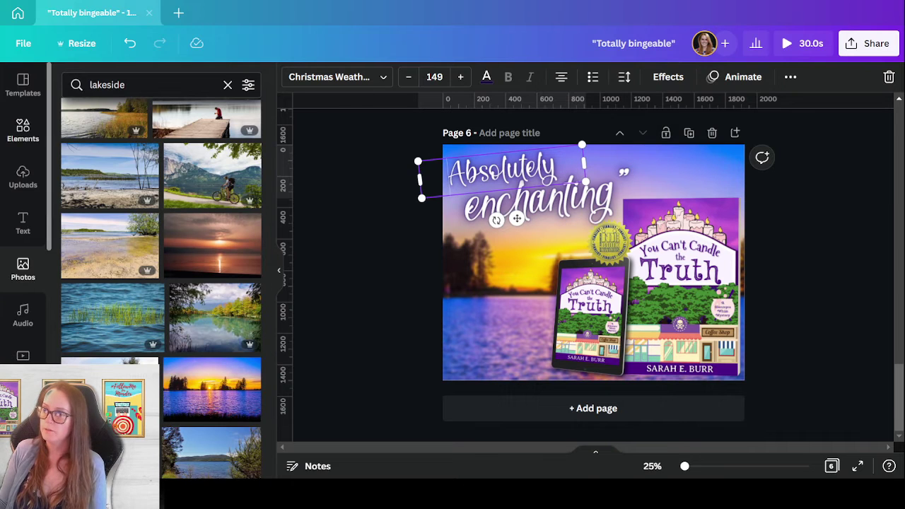
click(23, 223)
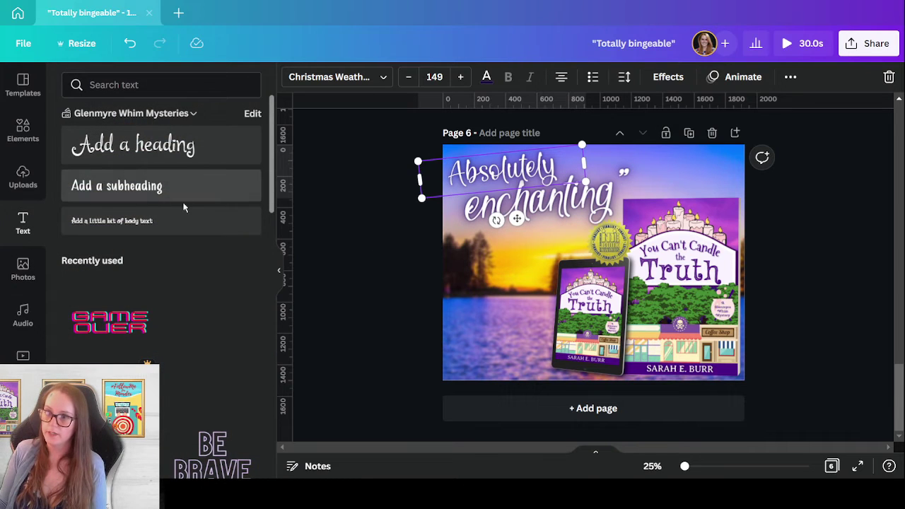
click(181, 203)
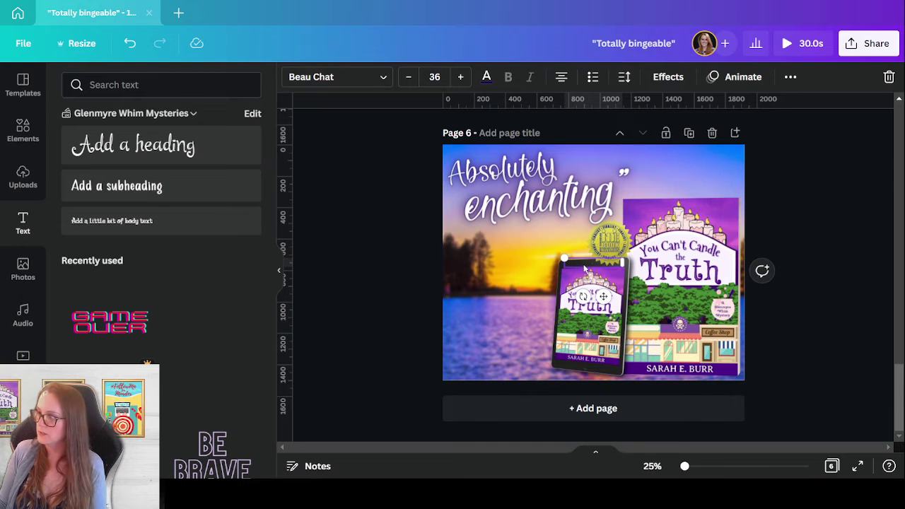
drag(573, 268, 511, 249)
click(514, 253)
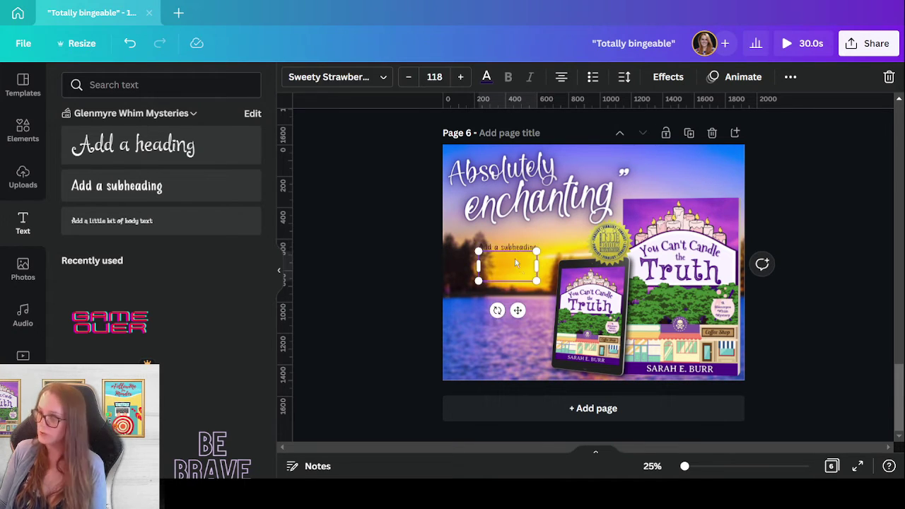
key(Delete)
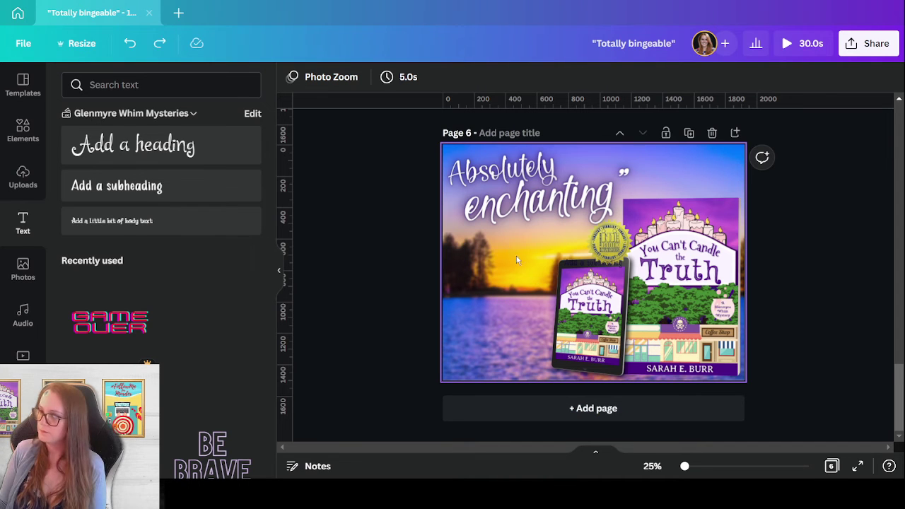
Add a subheading to page 6 with the copied style of "Absolutely", and replace its text with a single quotation mark
click(216, 195)
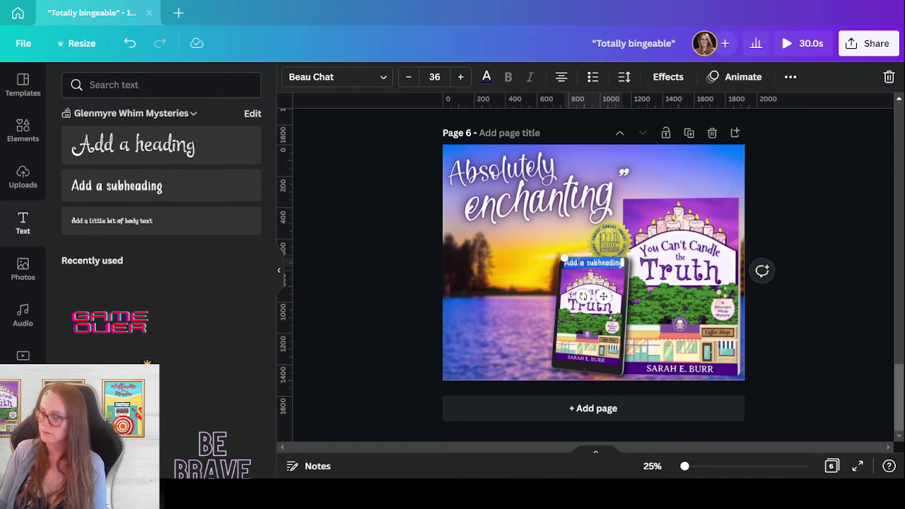
key(Delete)
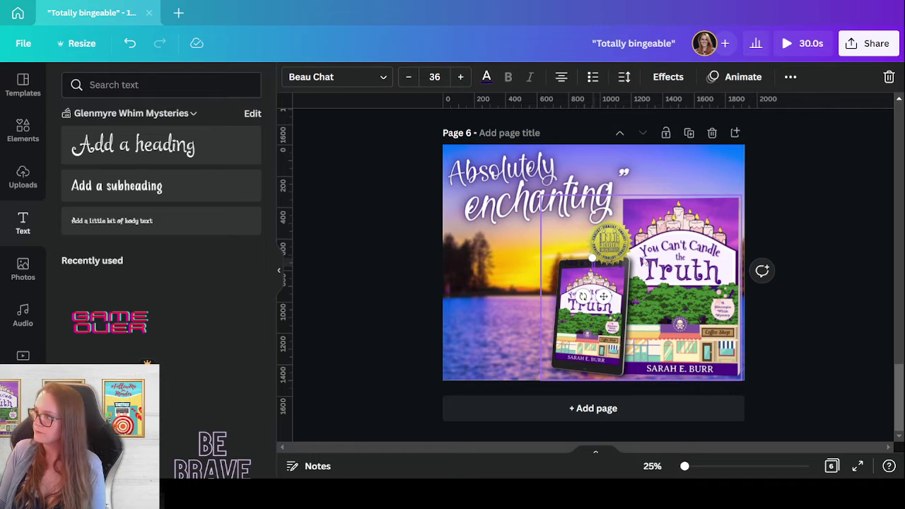
key(Tab)
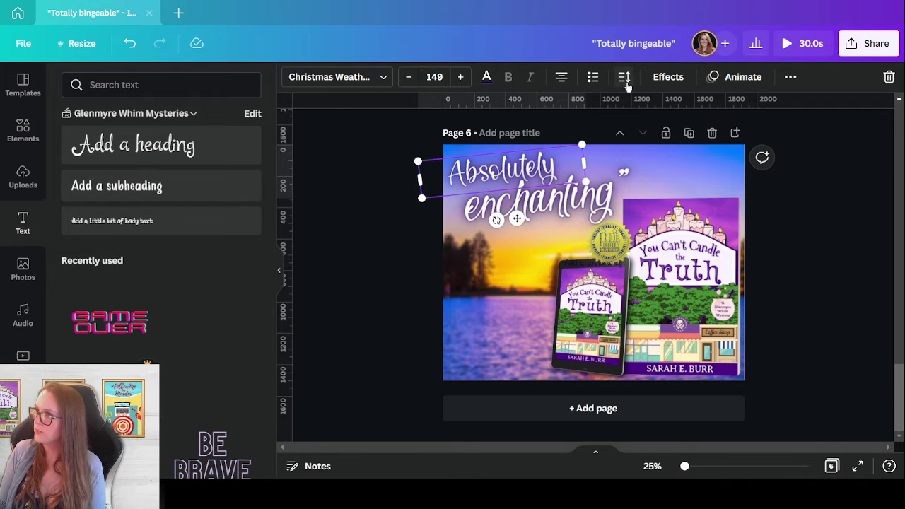
click(791, 76)
click(688, 107)
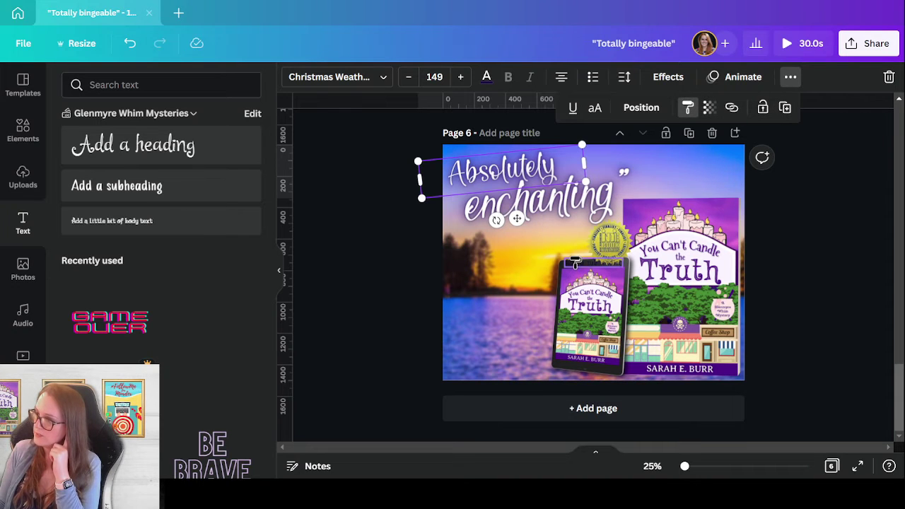
key(t)
click(577, 269)
drag(592, 288, 522, 316)
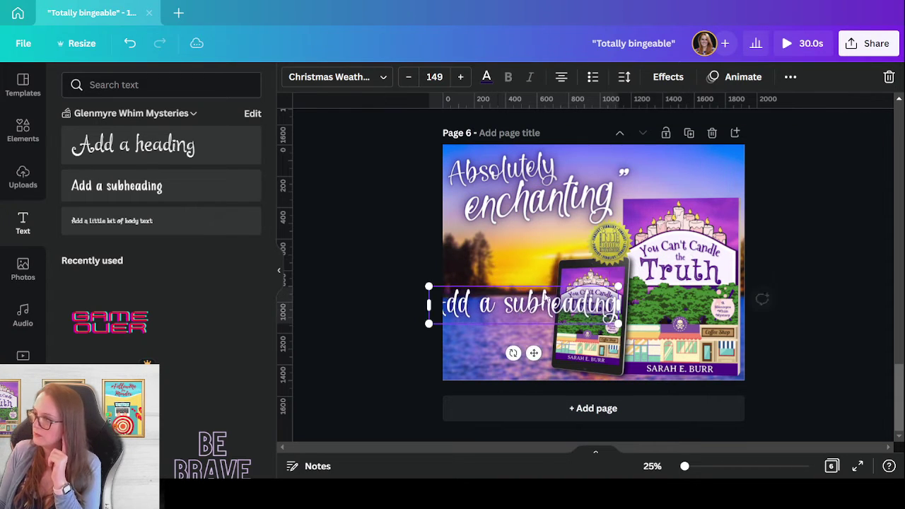
double_click(518, 305)
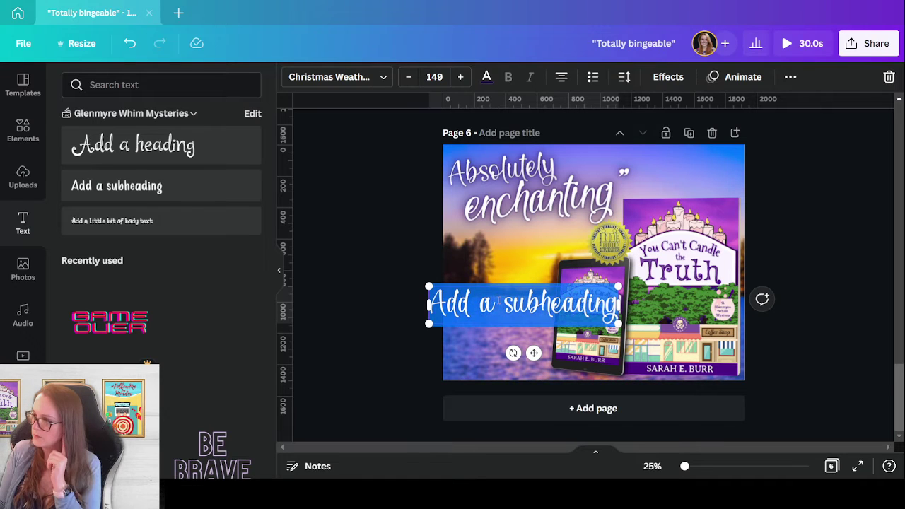
text(")
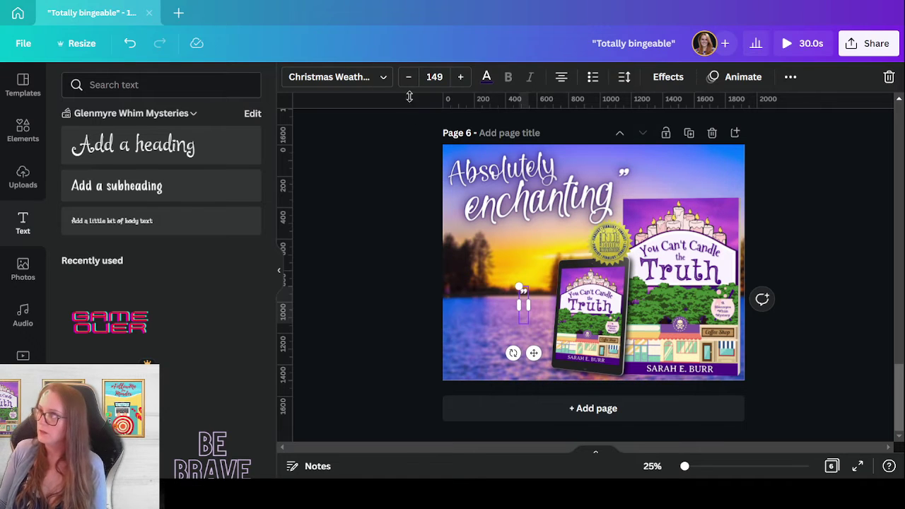
Try several uploaded fonts on the separate quotation mark, such as coffee+tea, Hanitha and Motherblood, and settle on Pumpkin Island
click(373, 79)
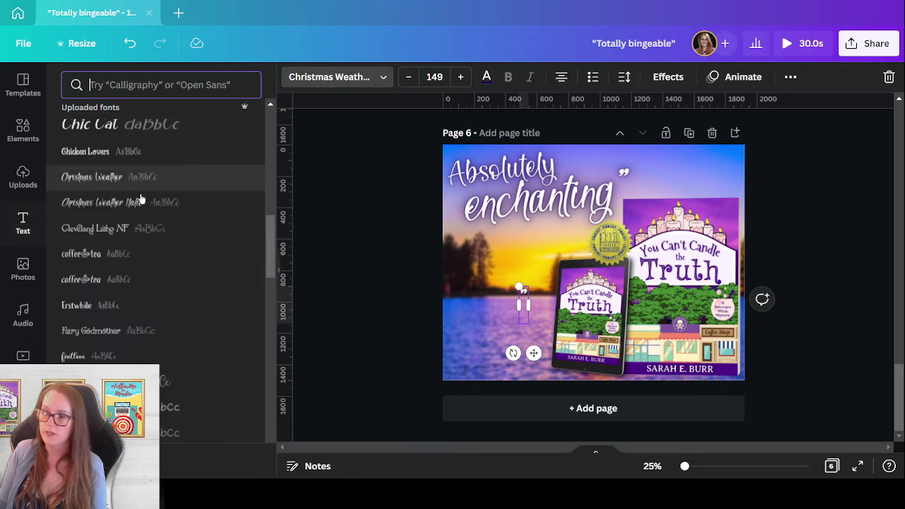
click(127, 255)
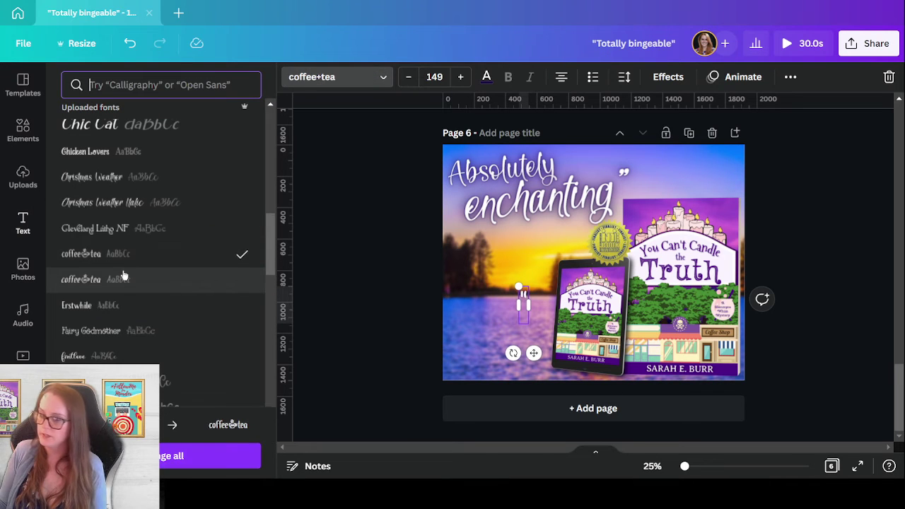
click(122, 304)
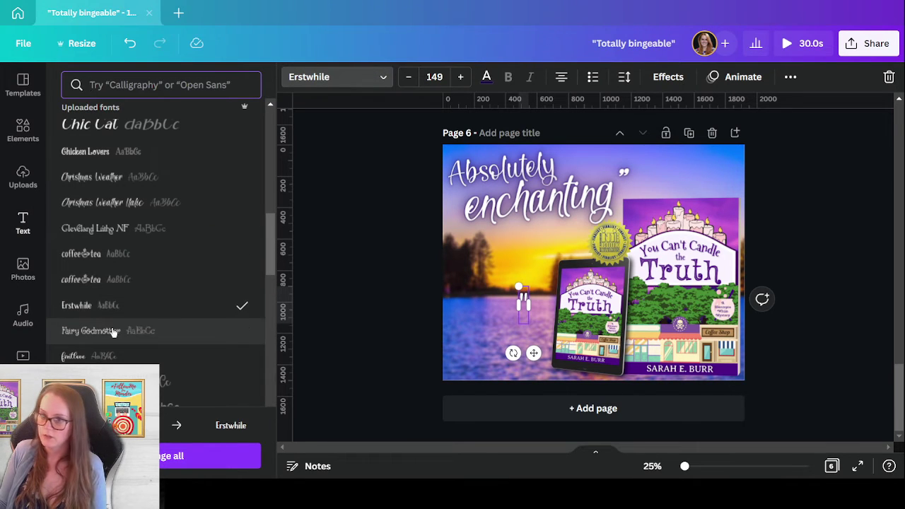
click(115, 331)
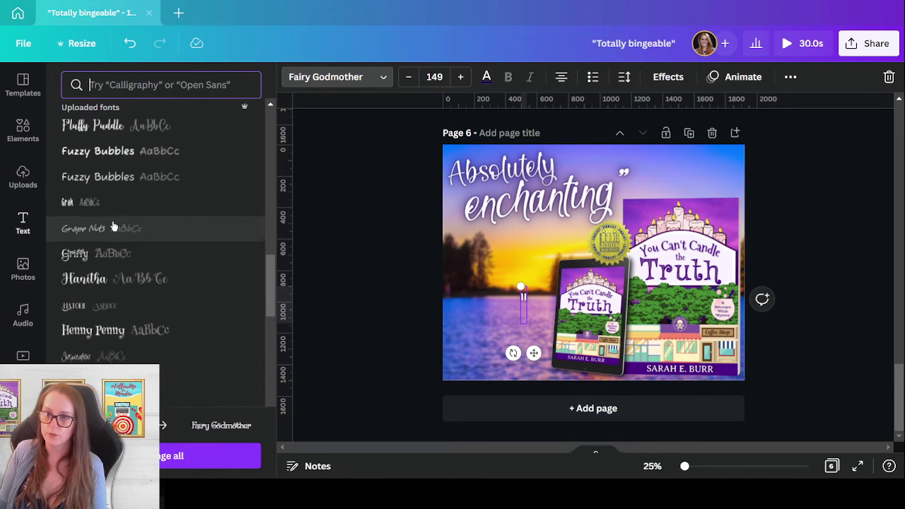
click(121, 155)
click(104, 128)
click(124, 251)
click(102, 230)
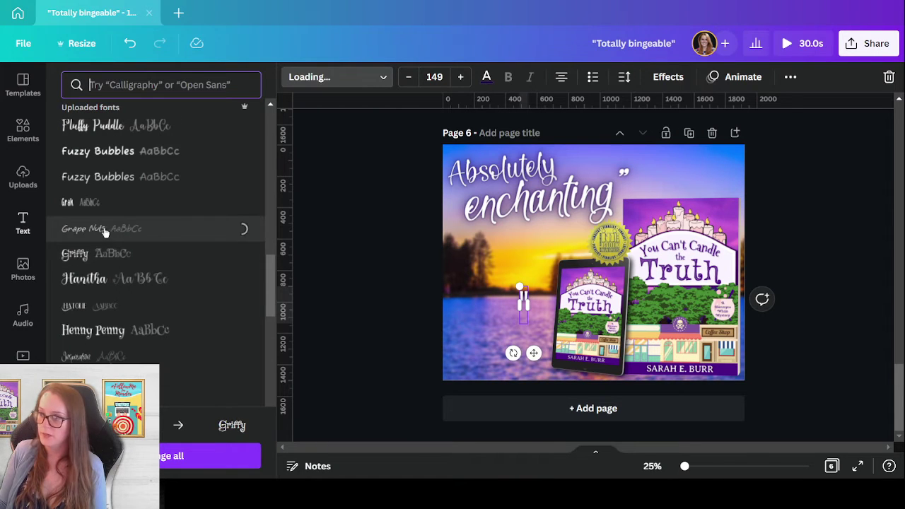
click(117, 285)
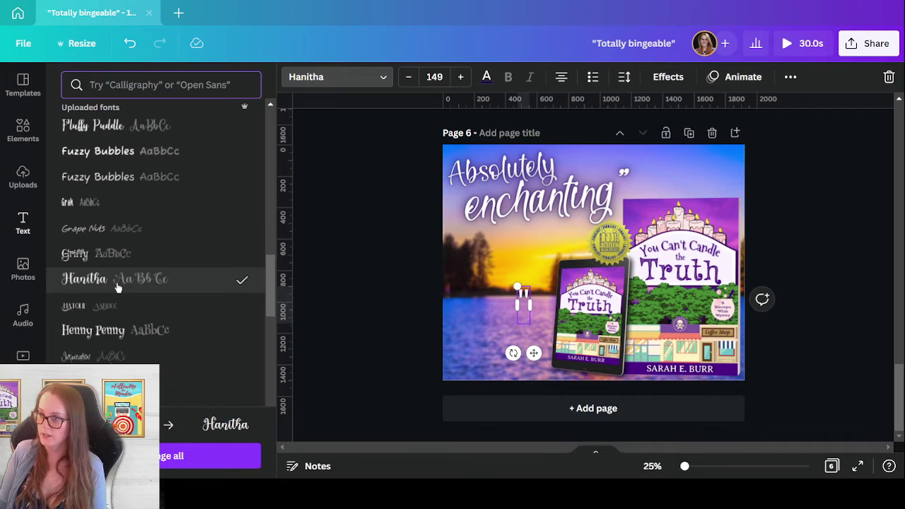
click(115, 331)
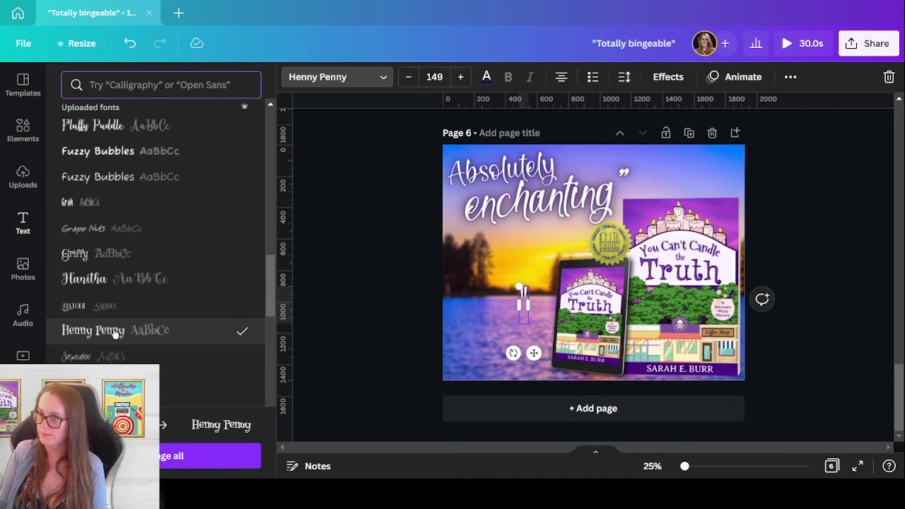
click(111, 357)
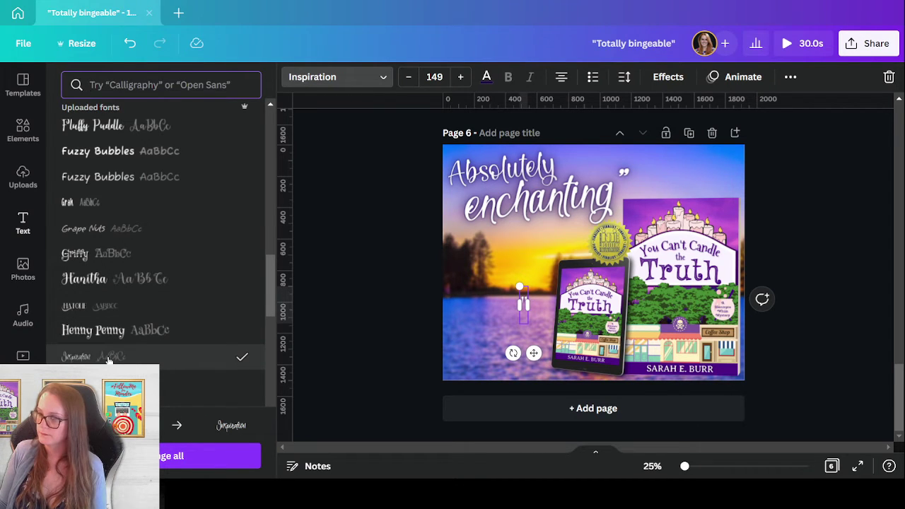
click(106, 382)
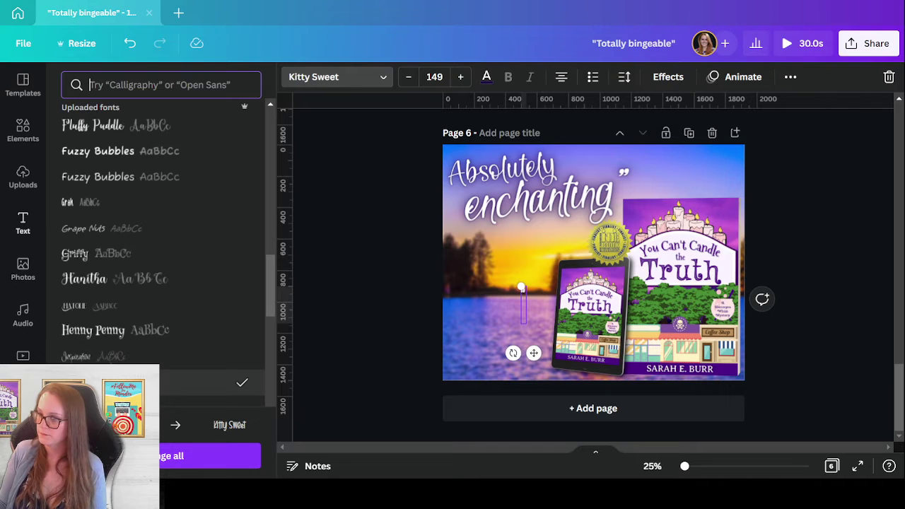
scroll(106, 381, down, 2)
scroll(92, 289, down, 3)
click(93, 280)
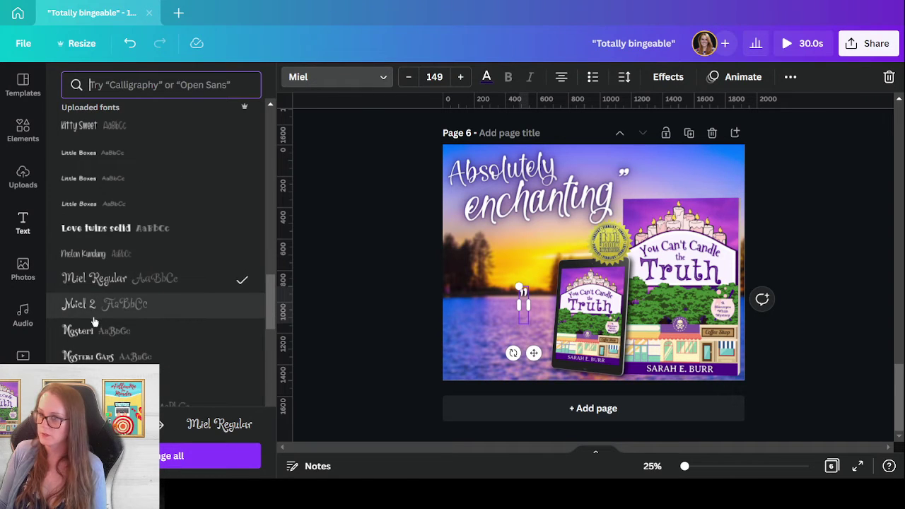
click(92, 305)
click(100, 331)
click(100, 358)
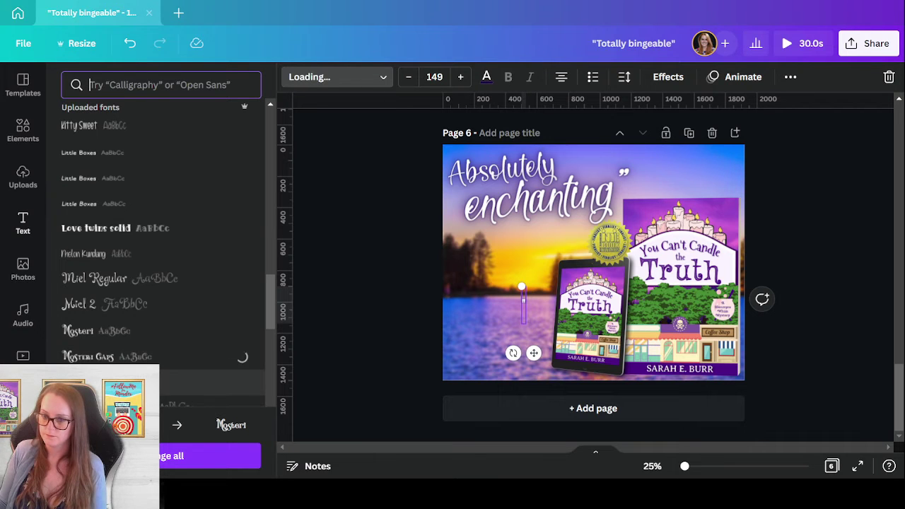
click(100, 383)
scroll(92, 304, down, 4)
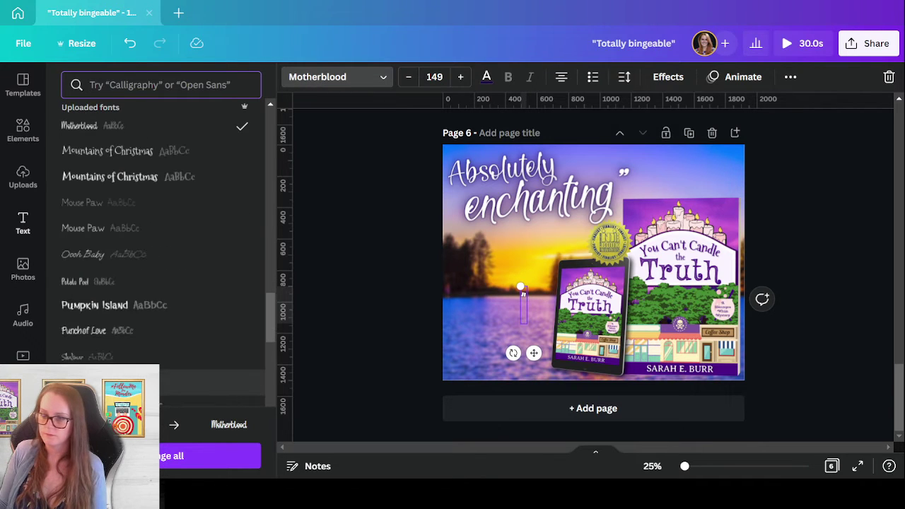
click(92, 305)
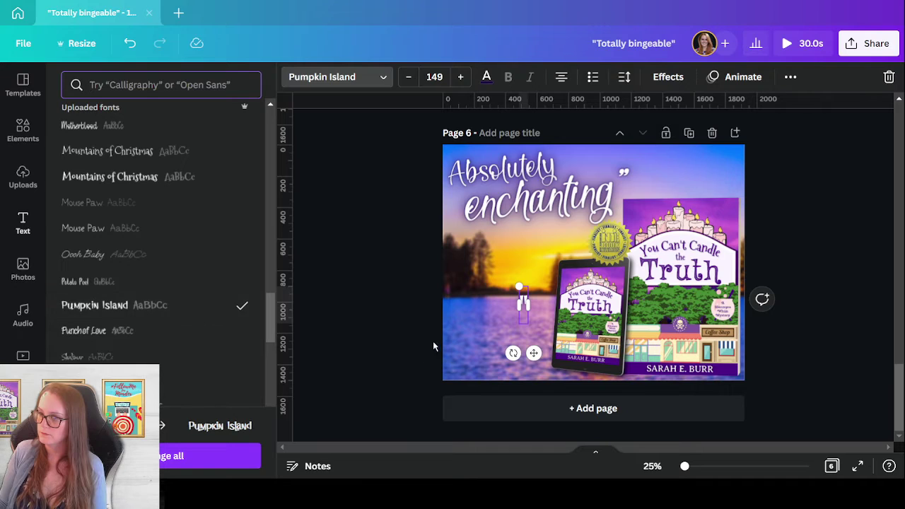
Shrink the quotation mark to about font size 90.7 and place it directly before "Absolutely"
drag(534, 353, 458, 217)
drag(448, 185, 446, 155)
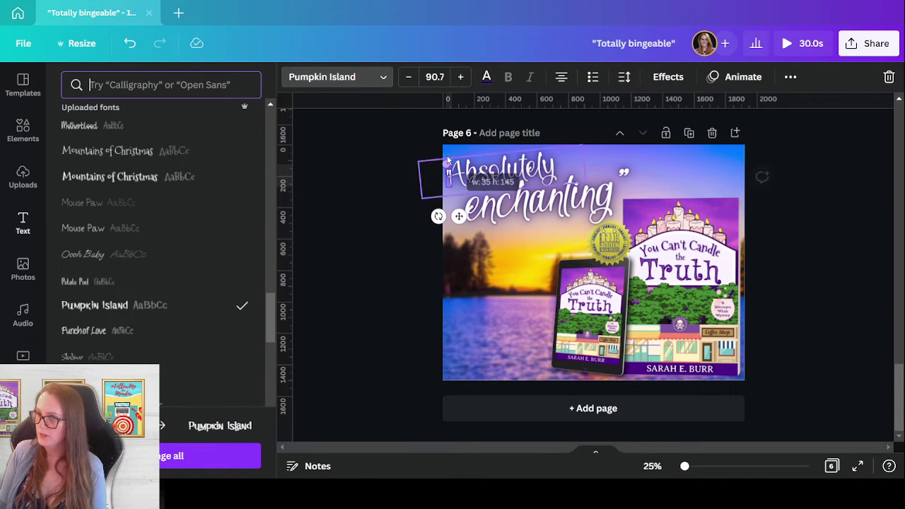
click(459, 217)
drag(460, 219, 453, 211)
click(495, 308)
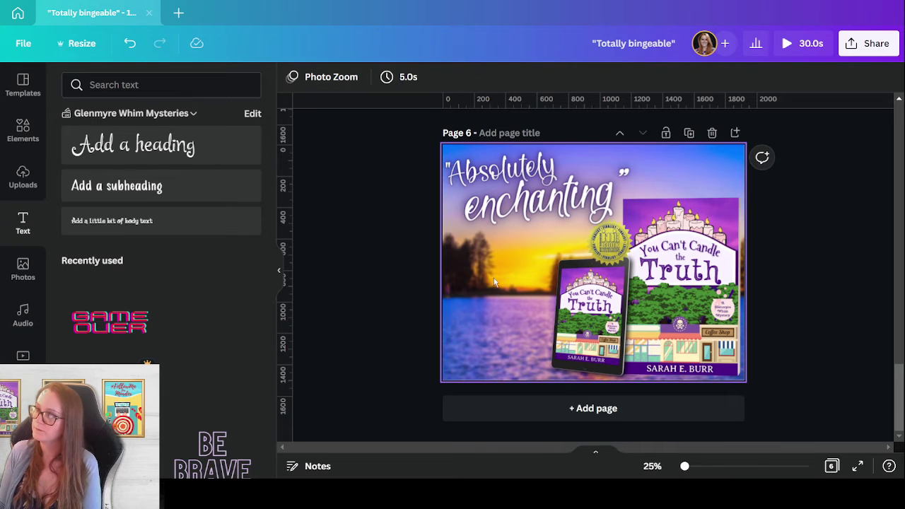
Place a copy of the opening quotation mark after "enchanting" and remove the curly closing mark from that line's text
click(447, 162)
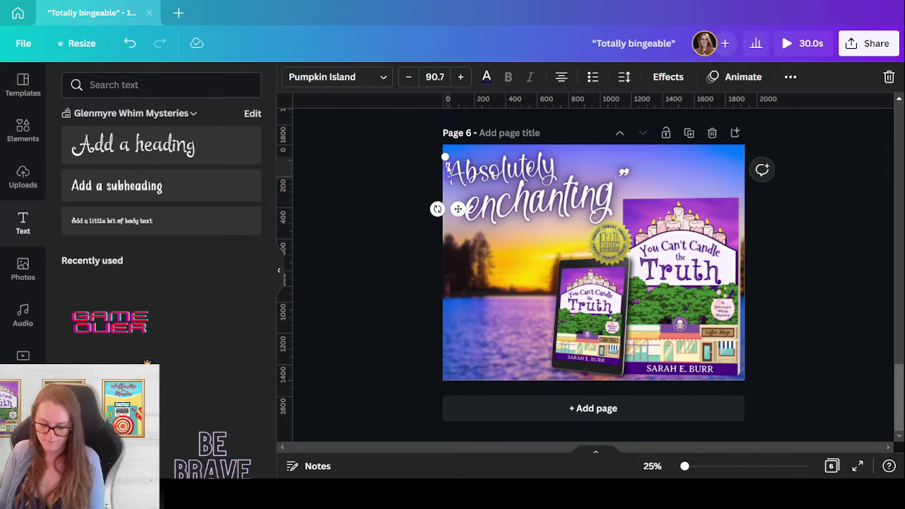
drag(461, 211, 628, 220)
click(607, 169)
click(606, 193)
click(618, 177)
click(606, 197)
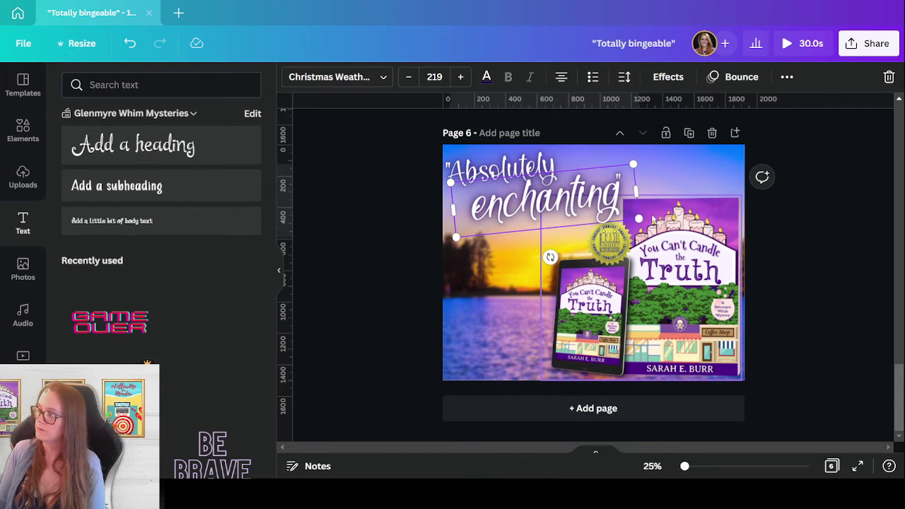
Shift the "enchanting" line slightly left and move the new closing quotation mark up against its end
drag(552, 230, 540, 231)
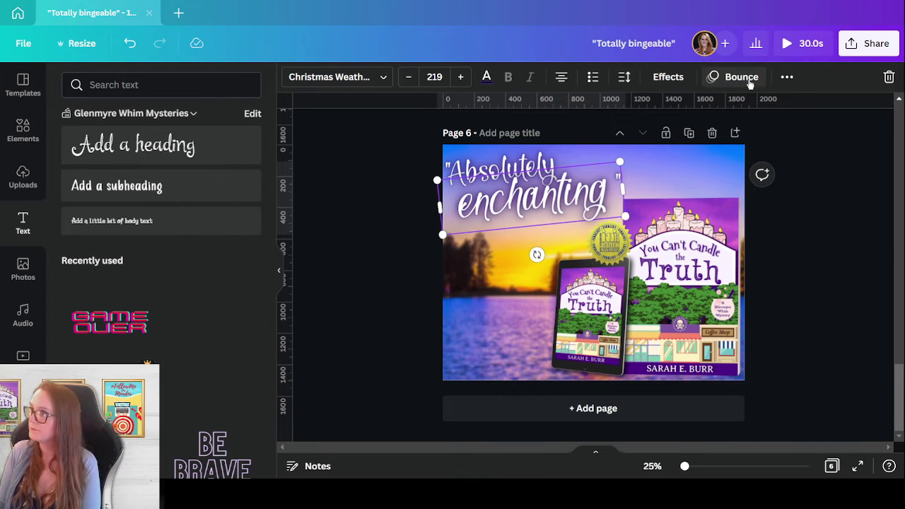
click(786, 78)
click(647, 110)
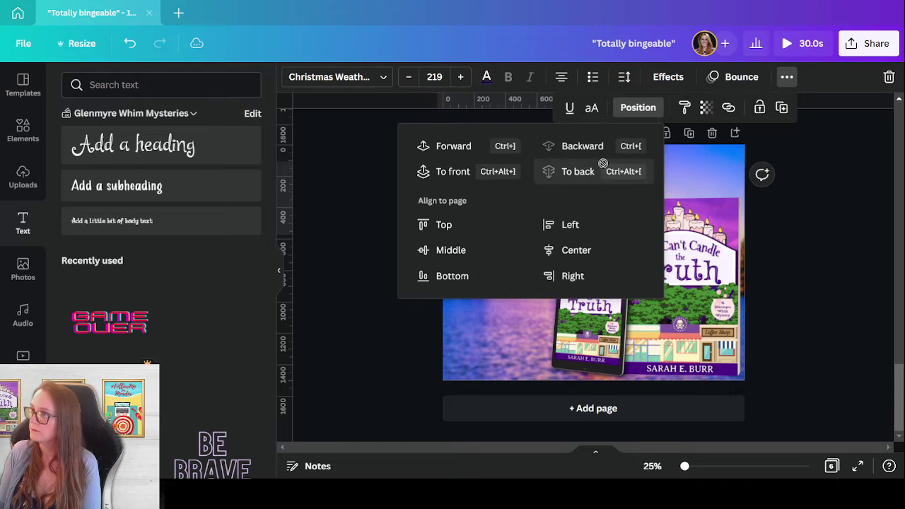
click(844, 277)
click(532, 216)
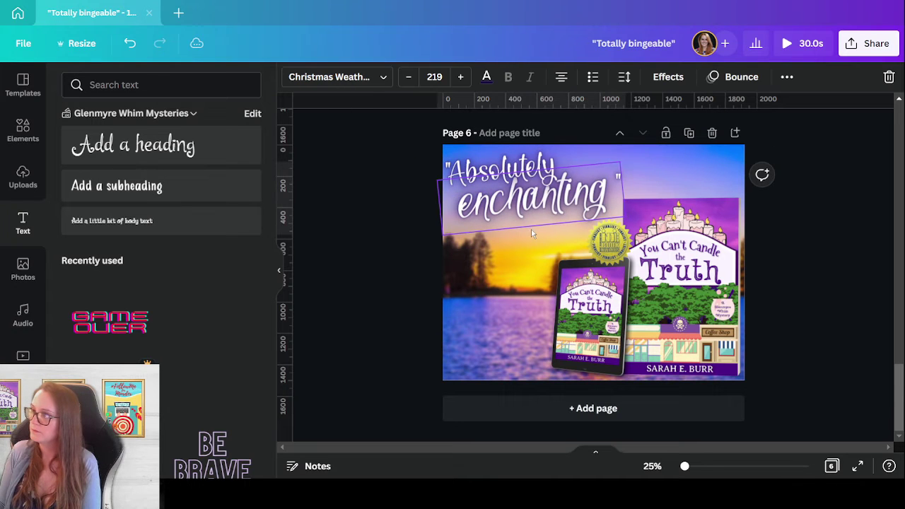
click(623, 175)
click(618, 177)
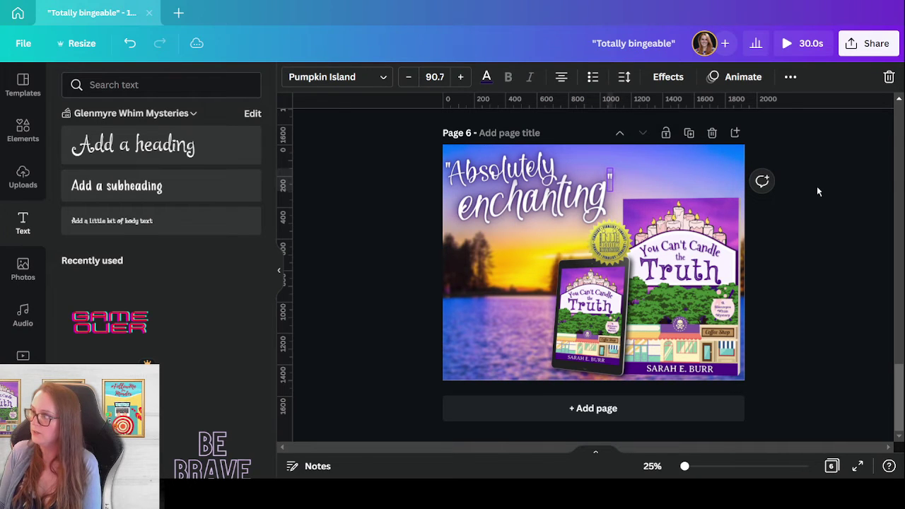
click(845, 241)
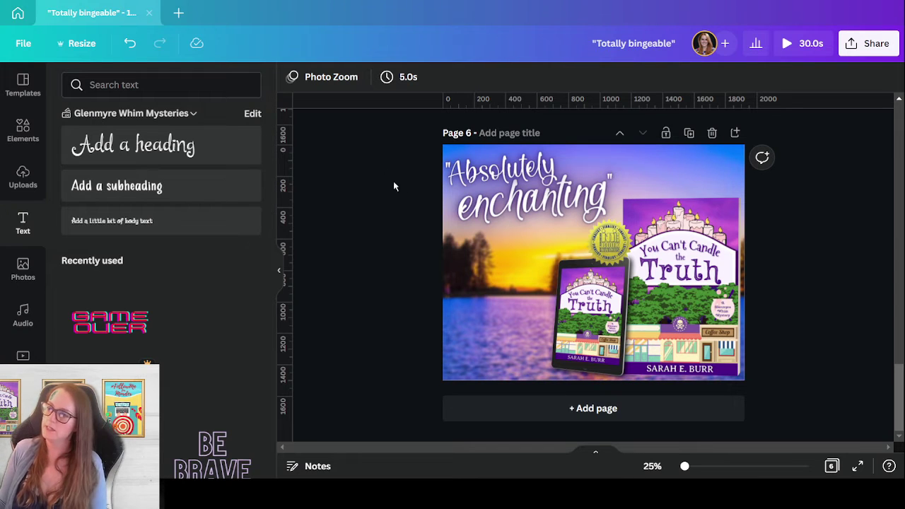
drag(379, 142, 612, 178)
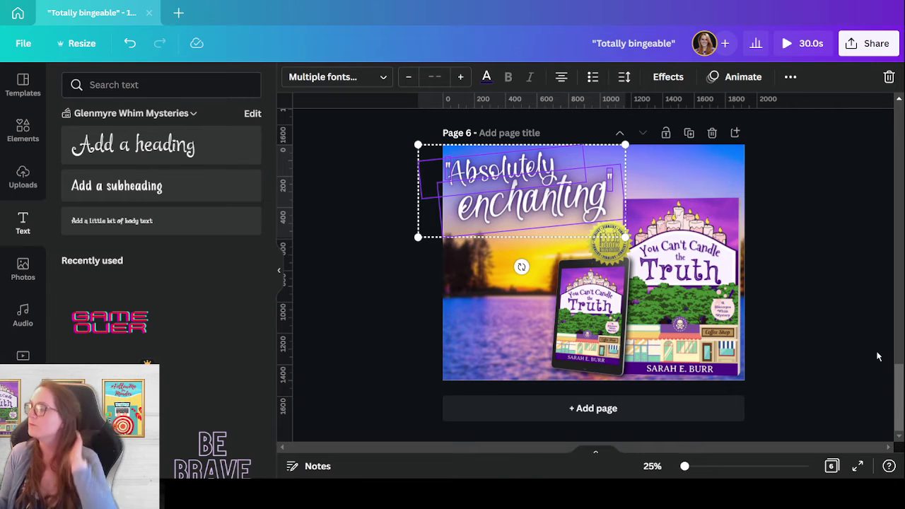
click(835, 313)
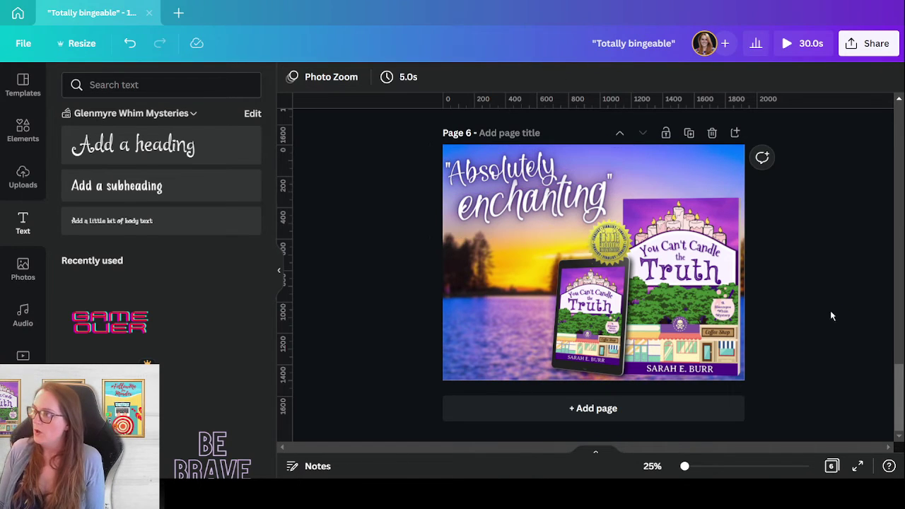
Move the gold Indie Book Awards finalist badge to page 6's lower-left area beside the tablet and enlarge it
drag(622, 248, 505, 342)
drag(463, 312, 440, 288)
drag(519, 285, 549, 258)
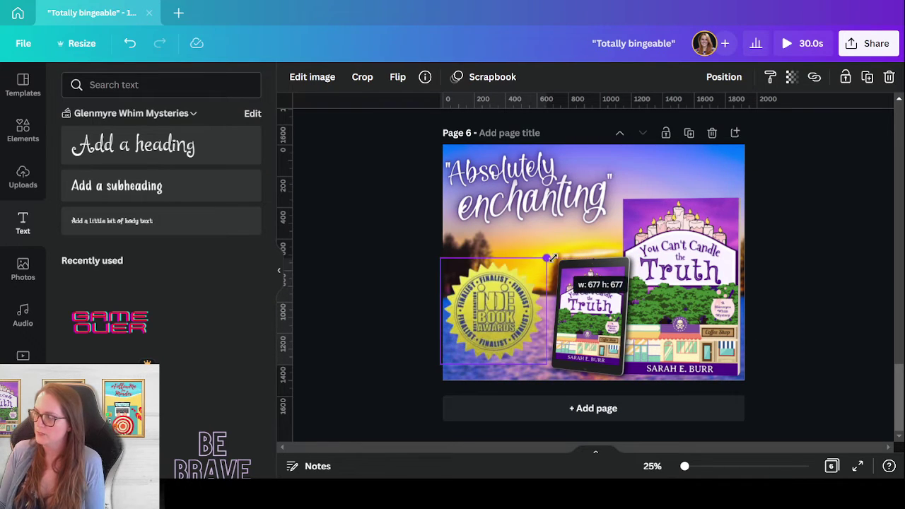
drag(481, 327, 481, 326)
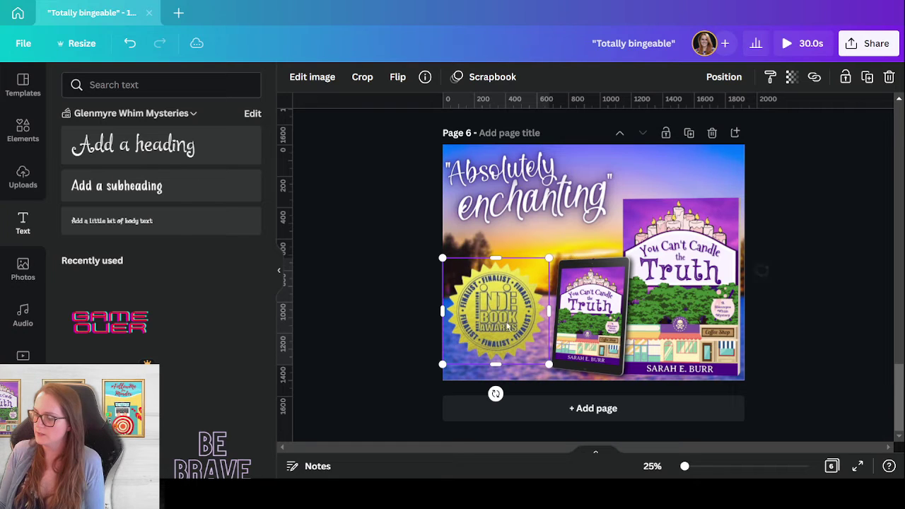
drag(549, 259, 540, 266)
Select all parts of the "Absolutely enchanting" quote, including both quotation marks, and enlarge them together slightly
drag(392, 152, 580, 205)
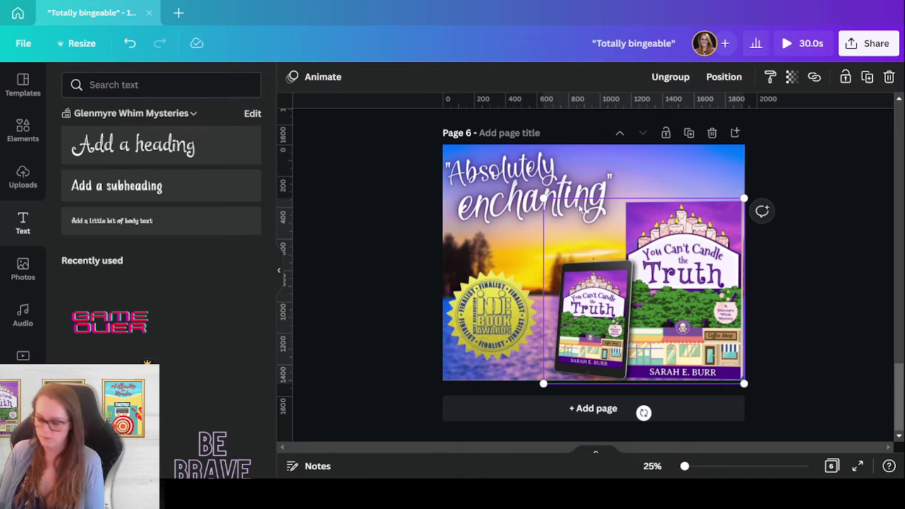
key(ctrl+z)
click(380, 150)
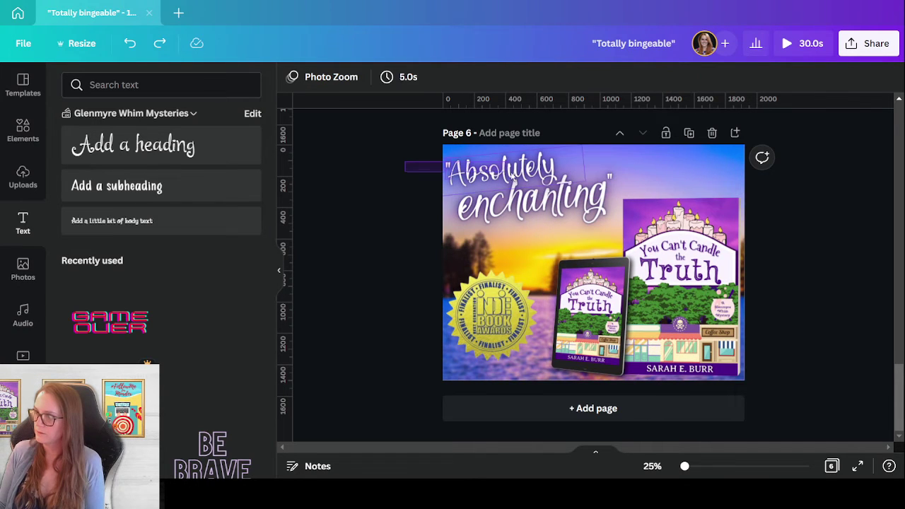
click(614, 180)
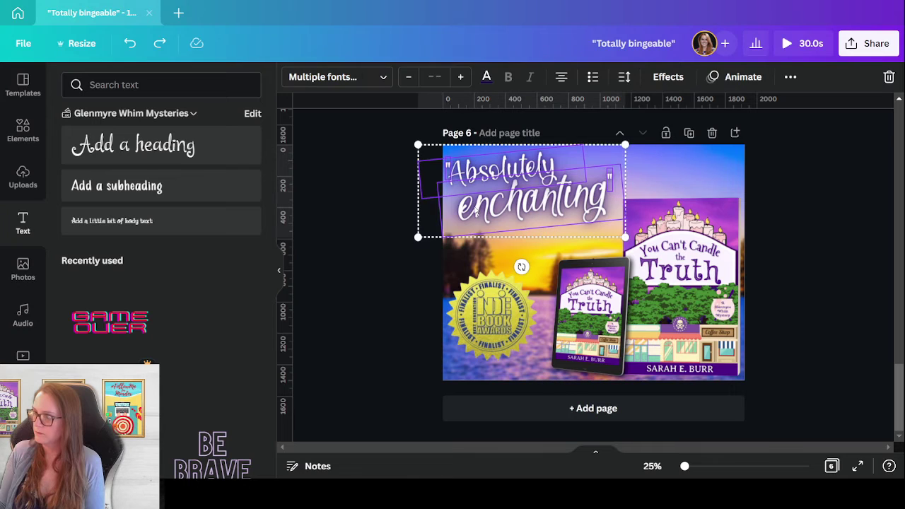
drag(477, 204, 487, 211)
drag(428, 147, 419, 145)
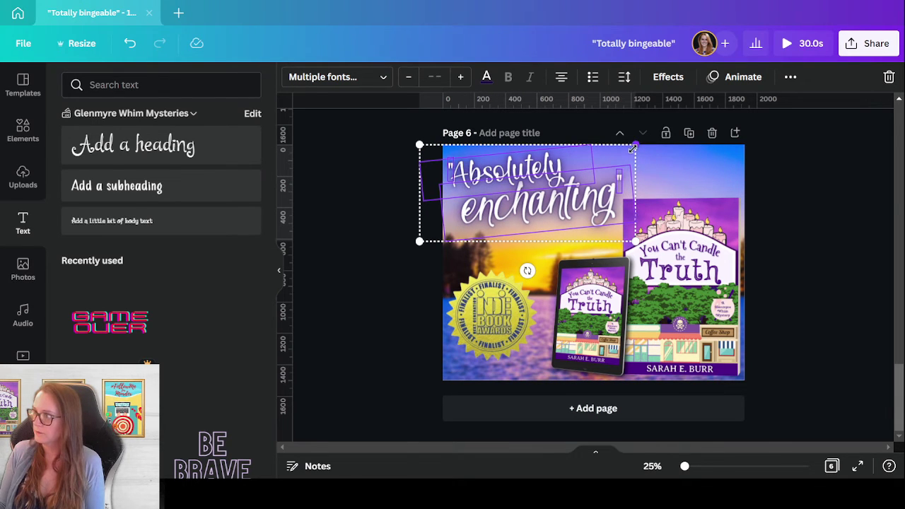
drag(635, 146, 638, 147)
click(844, 300)
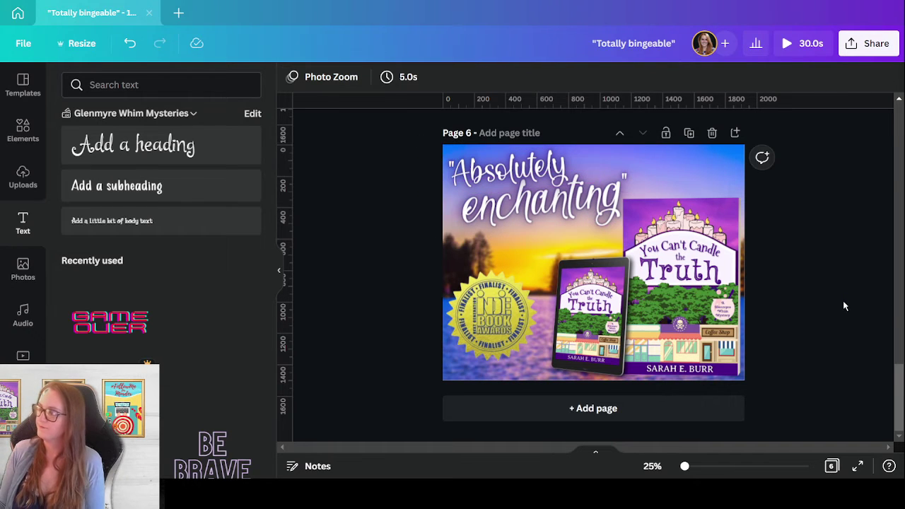
Shift the whole "Absolutely enchanting" quote slightly left and nudge the finalist badge a little up and to the right
click(453, 169)
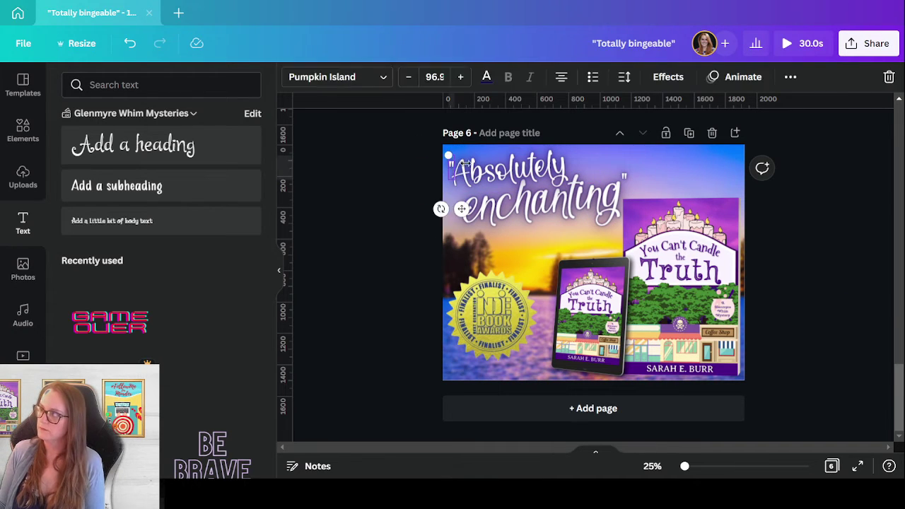
shift+click(505, 176)
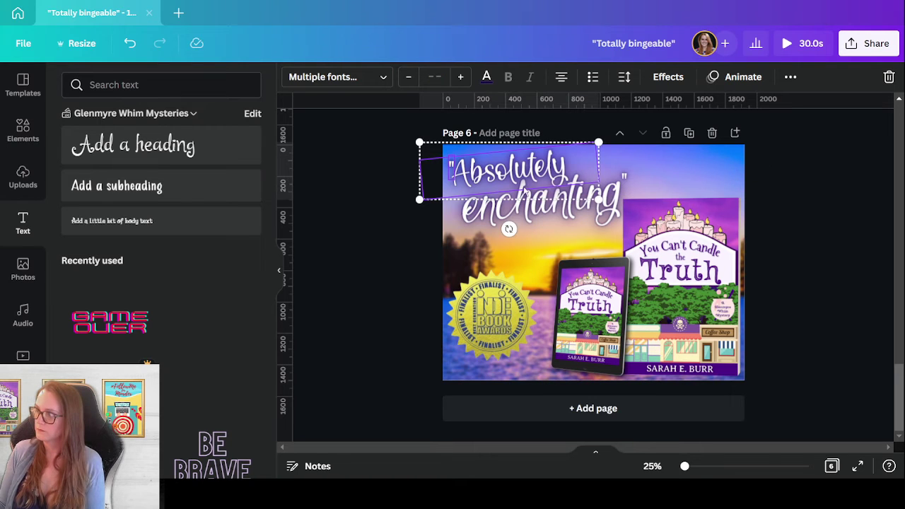
shift+click(589, 186)
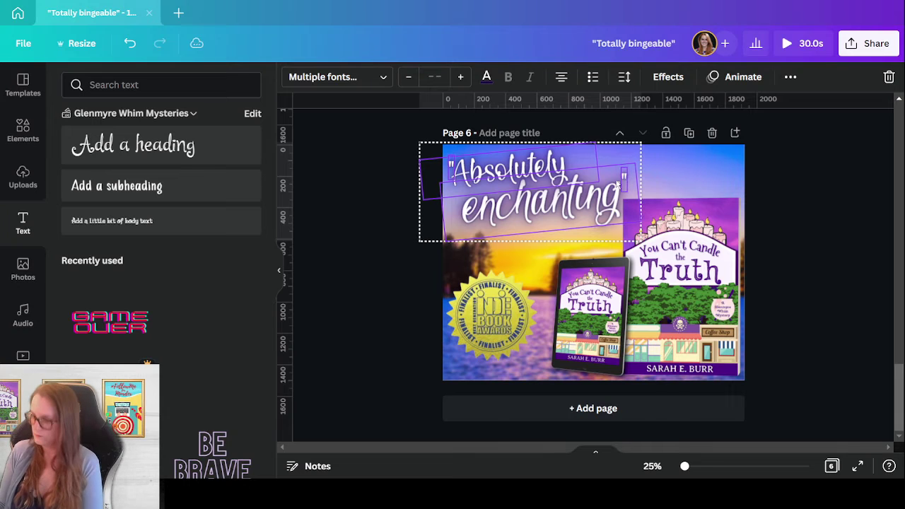
drag(617, 186, 615, 187)
click(803, 243)
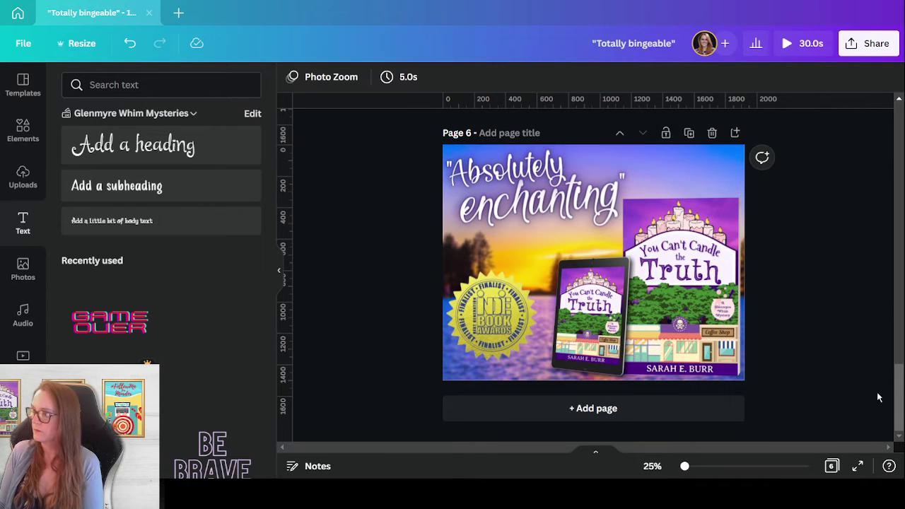
drag(497, 341, 503, 333)
click(823, 356)
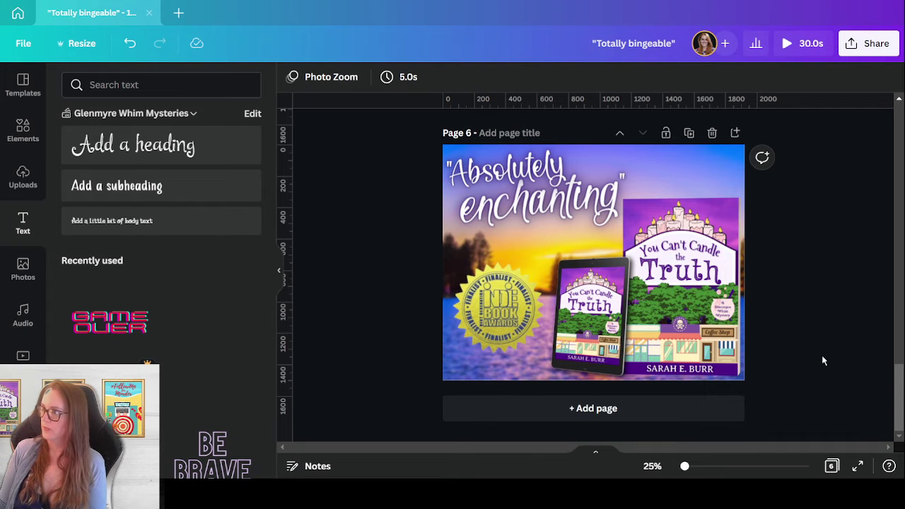
Review the preceding pages and add a blank page after page 6
scroll(823, 355, up, 4)
scroll(824, 355, up, 7)
scroll(823, 356, down, 3)
scroll(823, 356, up, 3)
scroll(823, 361, down, 8)
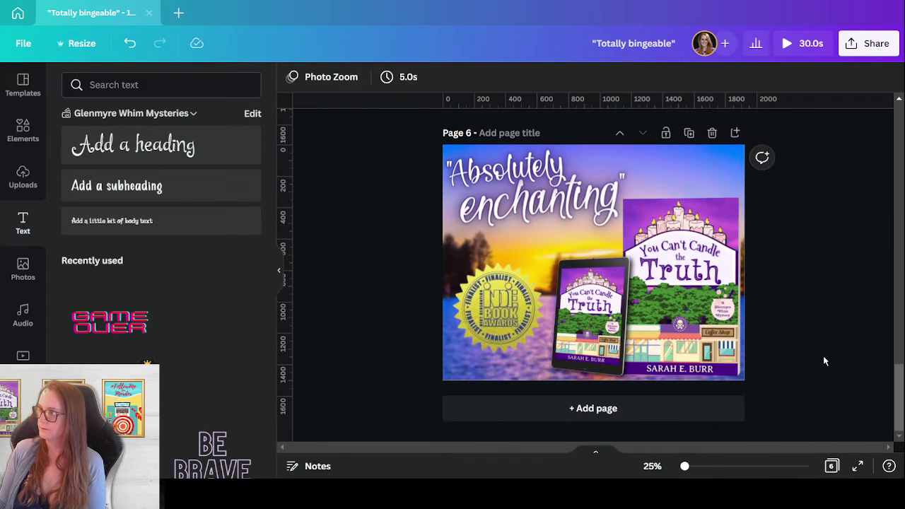
click(663, 420)
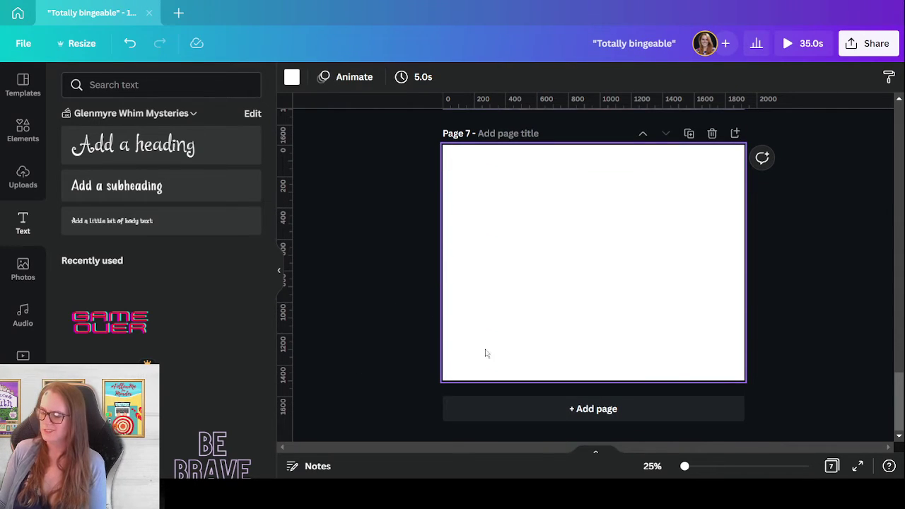
Copy the "A modern must-read for cozy mystery lovers" text from page 4 onto the blank page 7
scroll(781, 332, up, 10)
scroll(768, 262, down, 3)
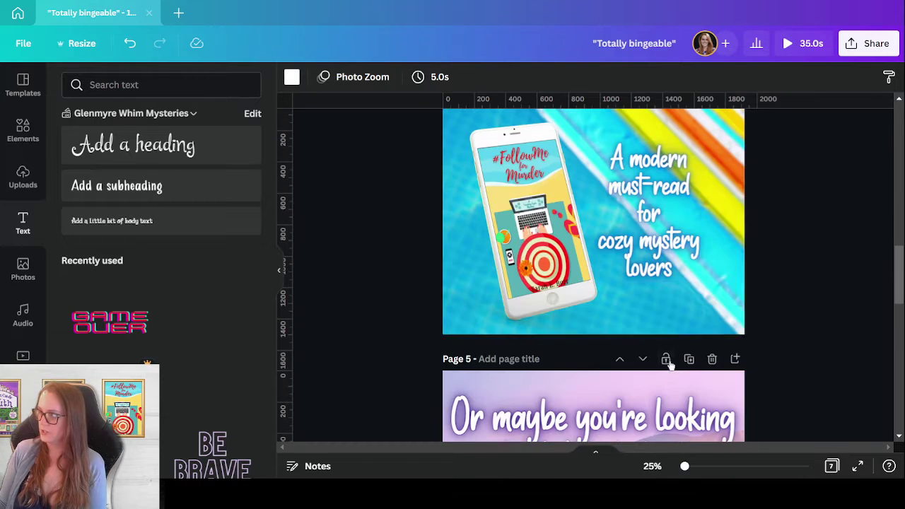
click(664, 241)
key(ctrl+c)
scroll(679, 283, down, 10)
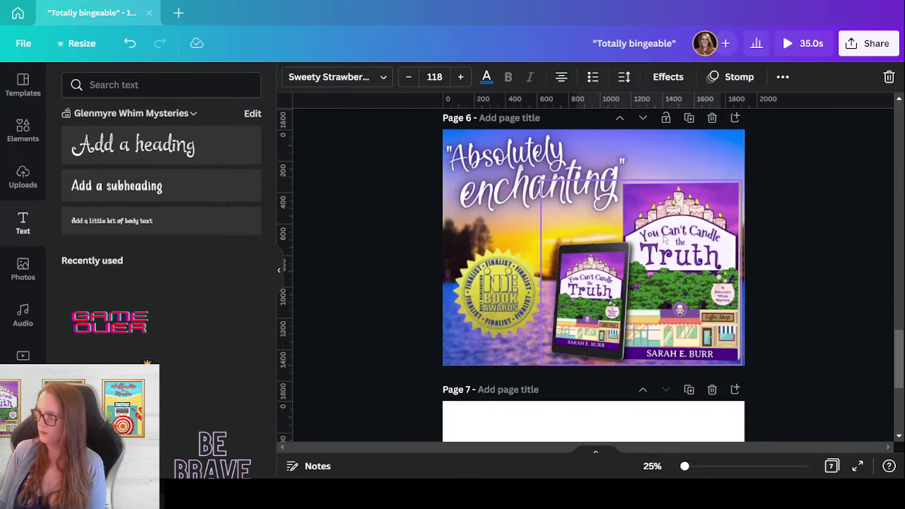
click(667, 264)
key(ctrl+v)
Replace the copied text on page 7 with the quote "magic is threaded with persuasive charm into the fabric of the story."
click(665, 266)
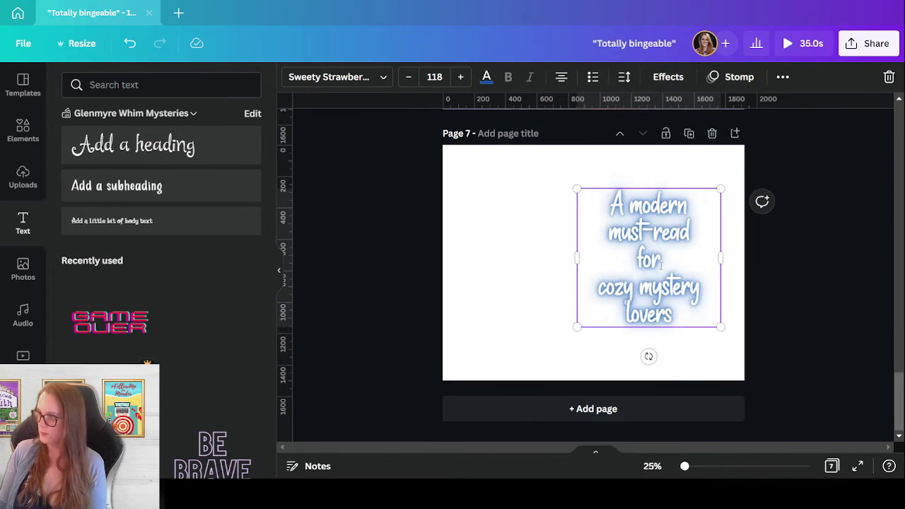
drag(665, 266, 672, 322)
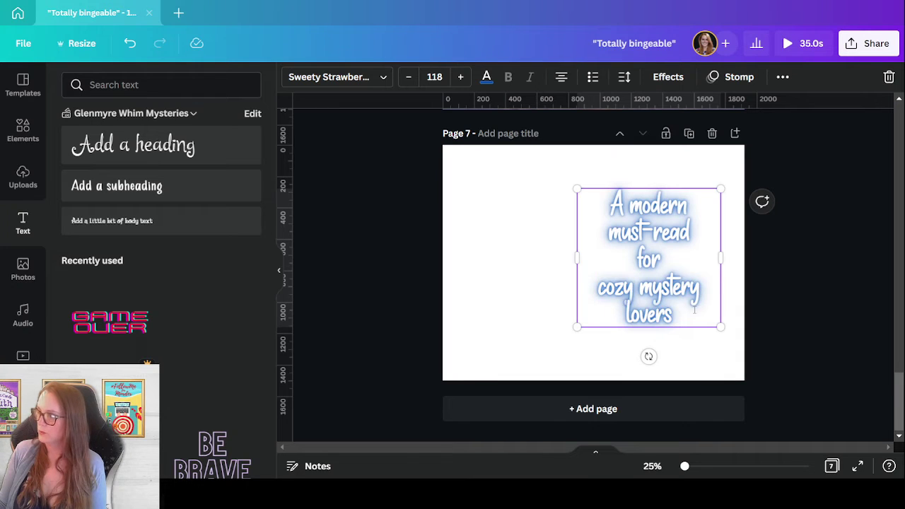
key(ctrl+a)
key(BackSpace)
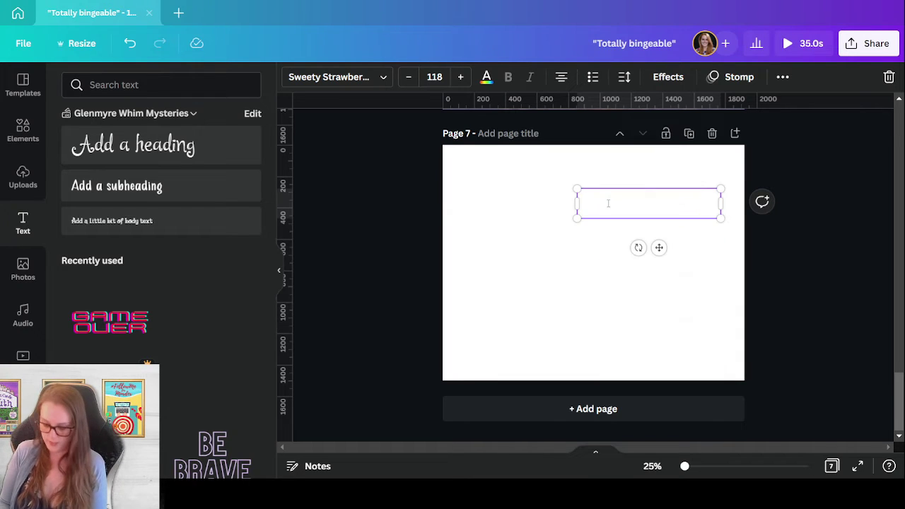
key(ctrl+v)
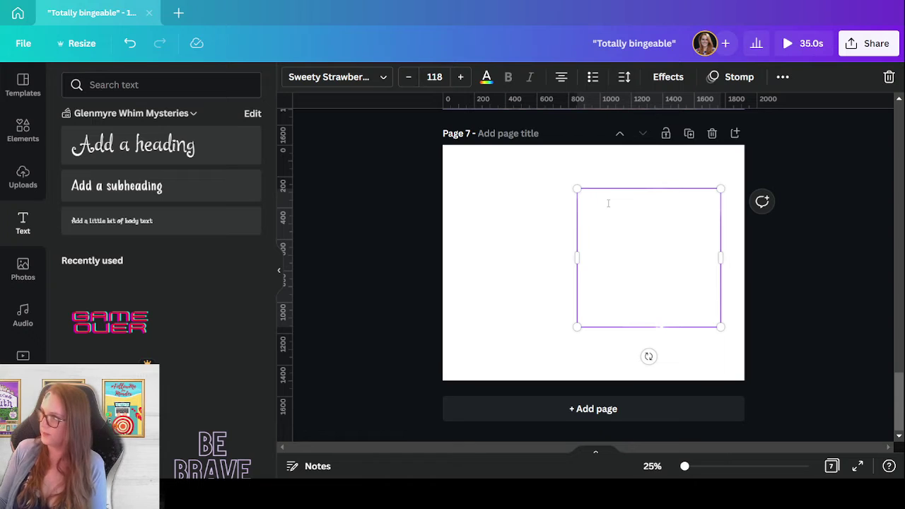
drag(702, 323, 566, 202)
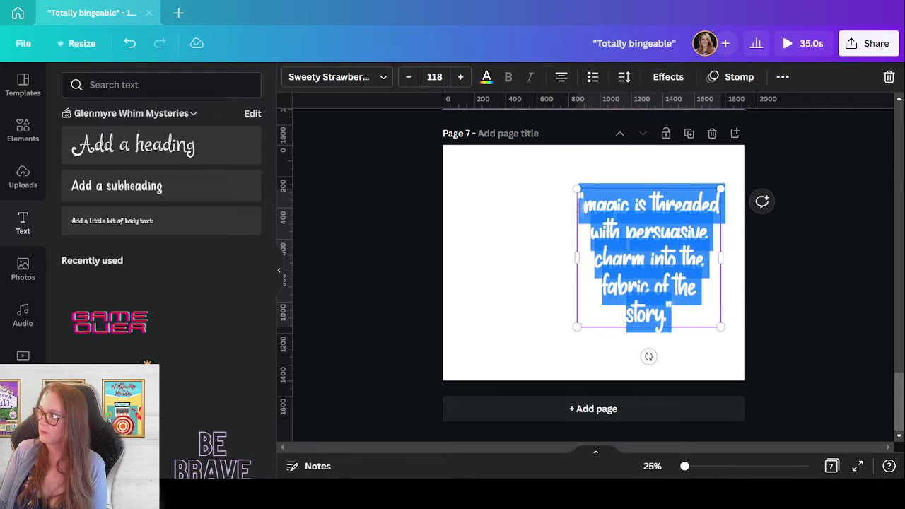
click(486, 78)
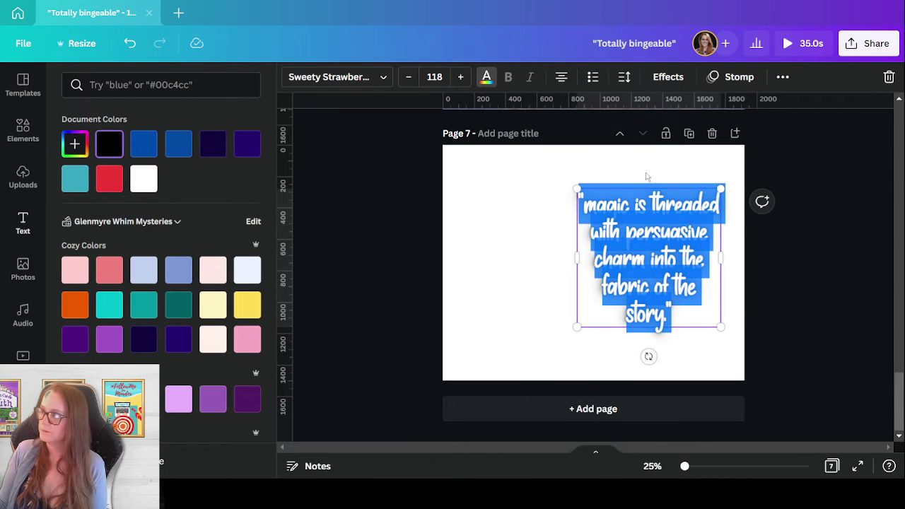
key(Escape)
click(488, 263)
Capitalize the first word of page 7's quote to read "Magic"
click(629, 260)
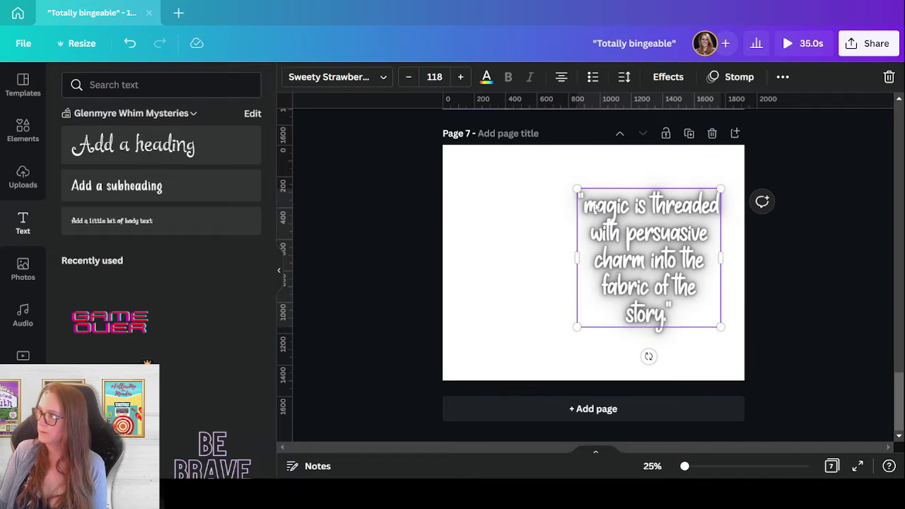
click(614, 214)
click(613, 215)
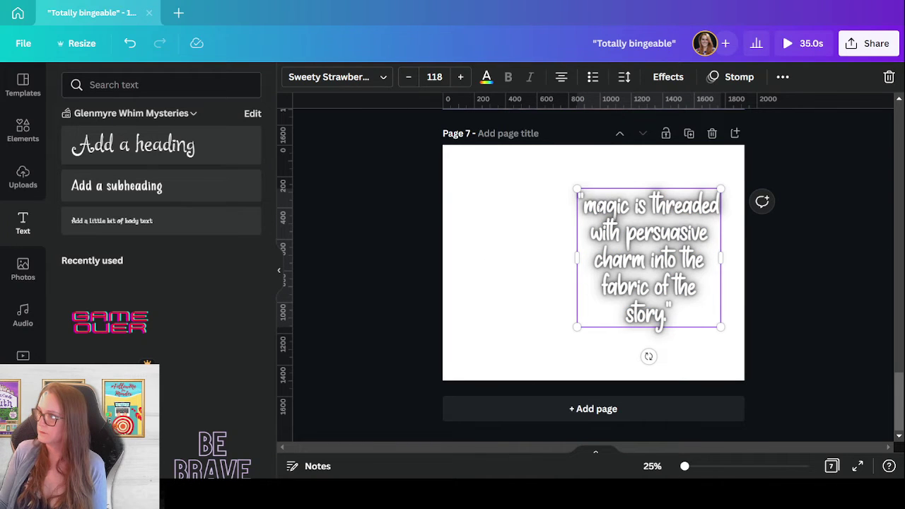
drag(598, 207, 585, 205)
text(M)
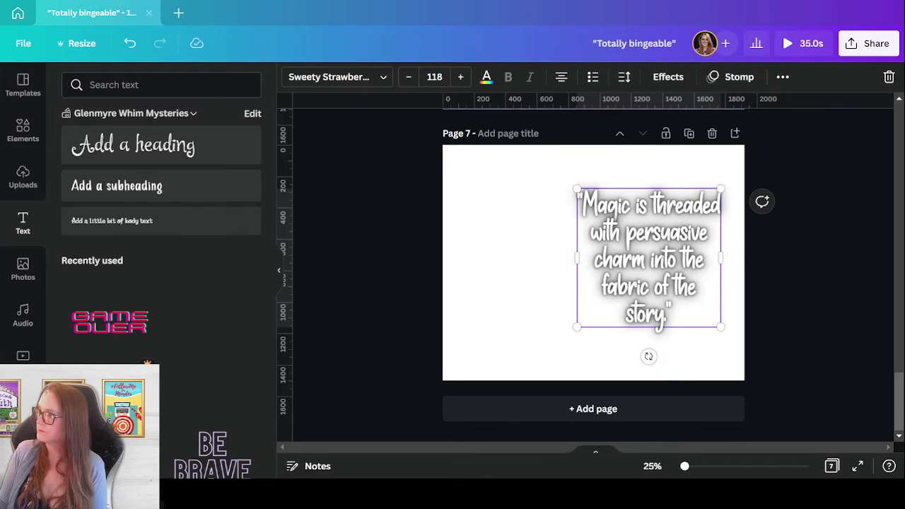
Remove "with persuasive charm" from the quote, narrow its text box to wrap onto five lines, and shift it right
drag(647, 259, 592, 231)
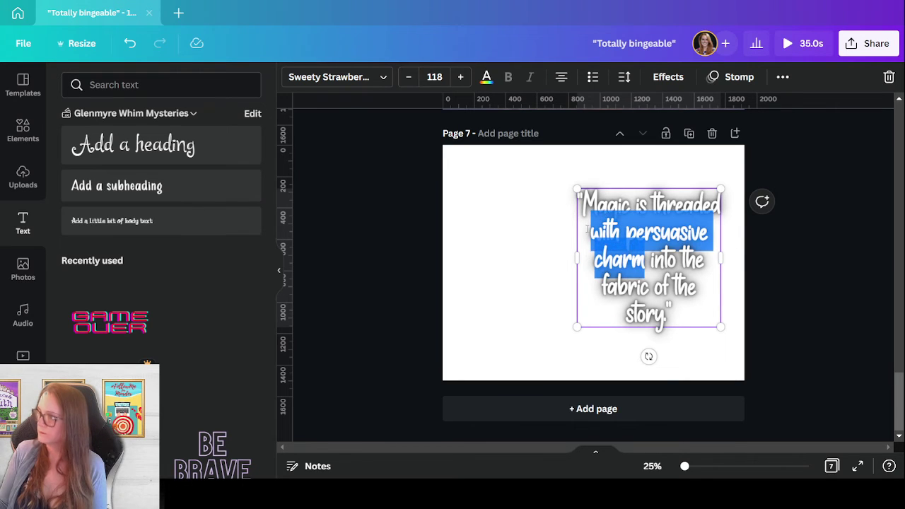
key(BackSpace)
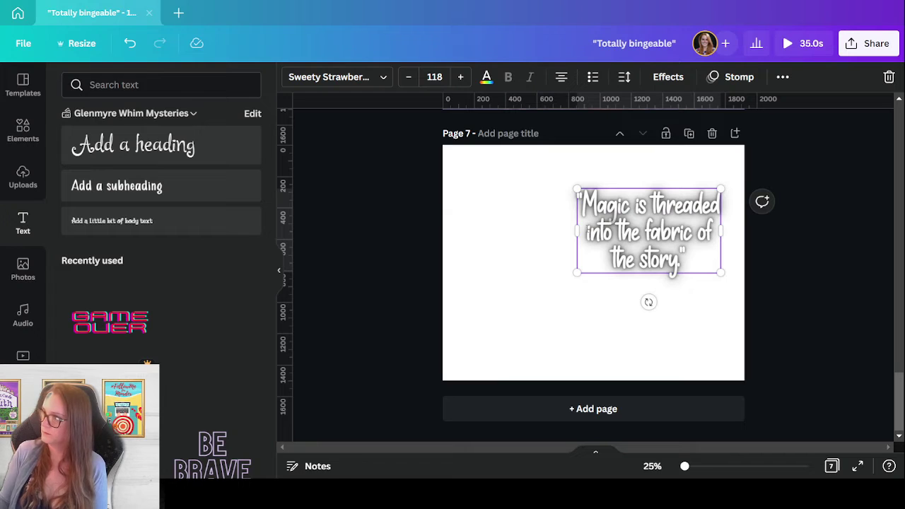
drag(720, 233, 665, 235)
drag(599, 330, 643, 330)
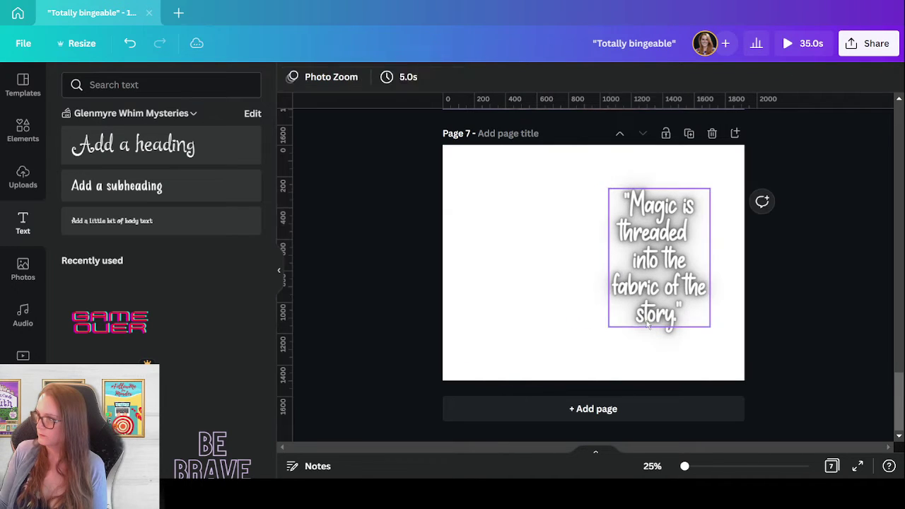
Duplicate page 7's quote text, replace it with a dash, the reviewer's name and "award-winning author", and place it below the quote
key(ctrl+d)
double_click(649, 336)
key(ctrl+a)
key(BackSpace)
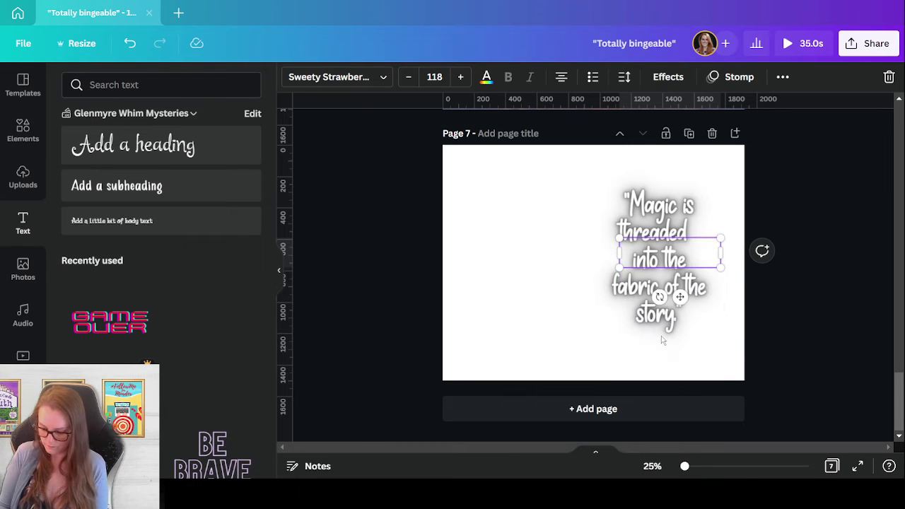
text(the)
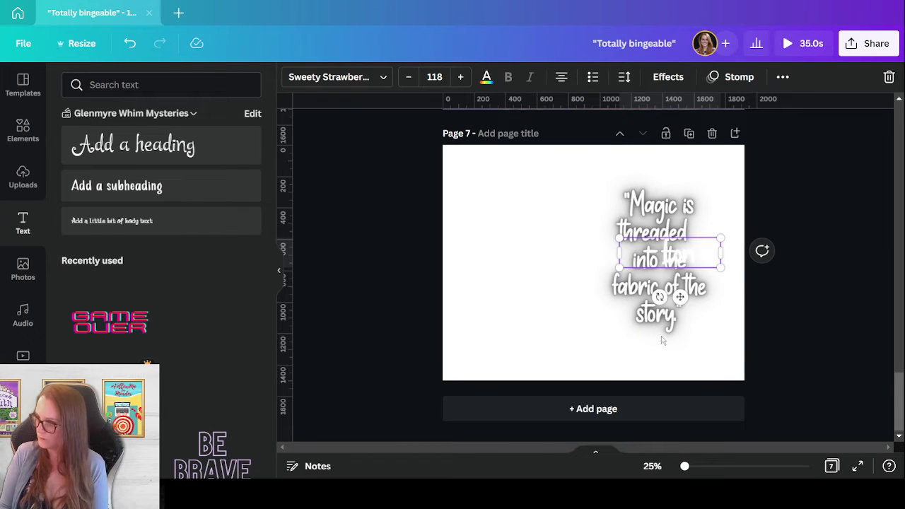
text(he)
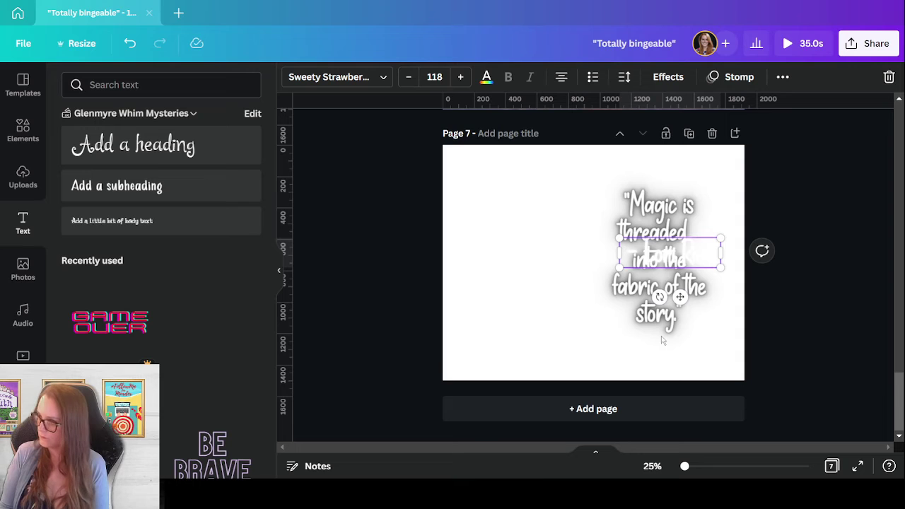
click(486, 78)
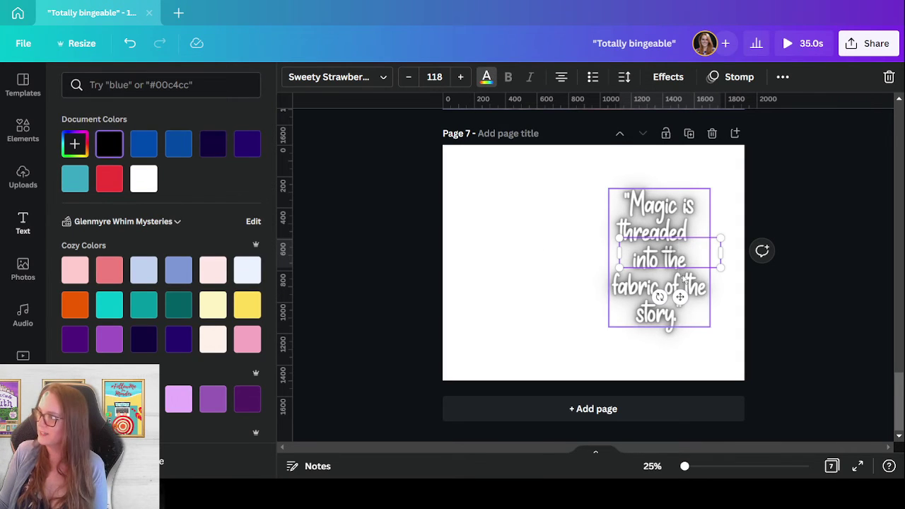
drag(676, 267, 653, 357)
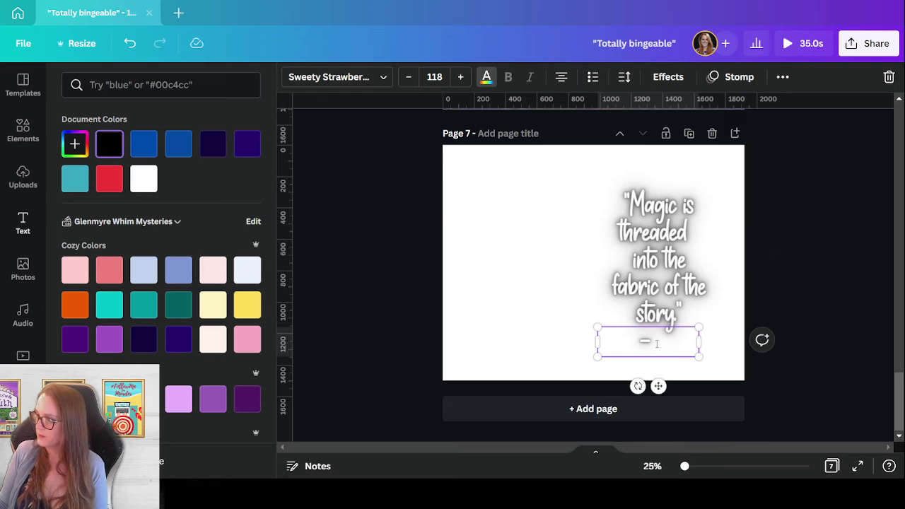
text(L)
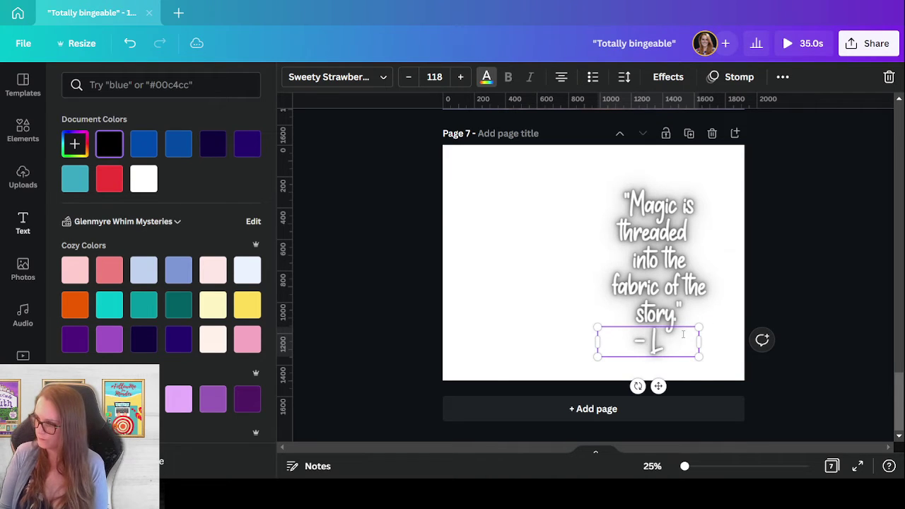
text(ori Robbi)
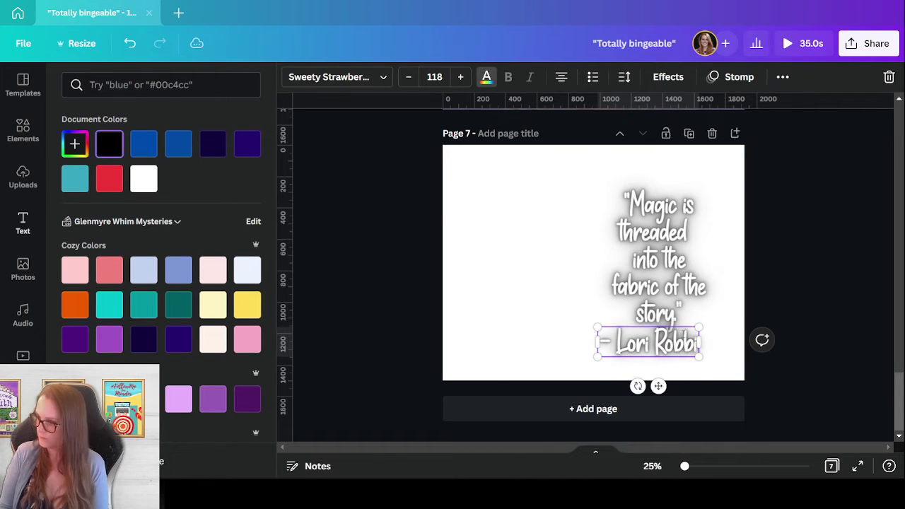
text(ns. award)
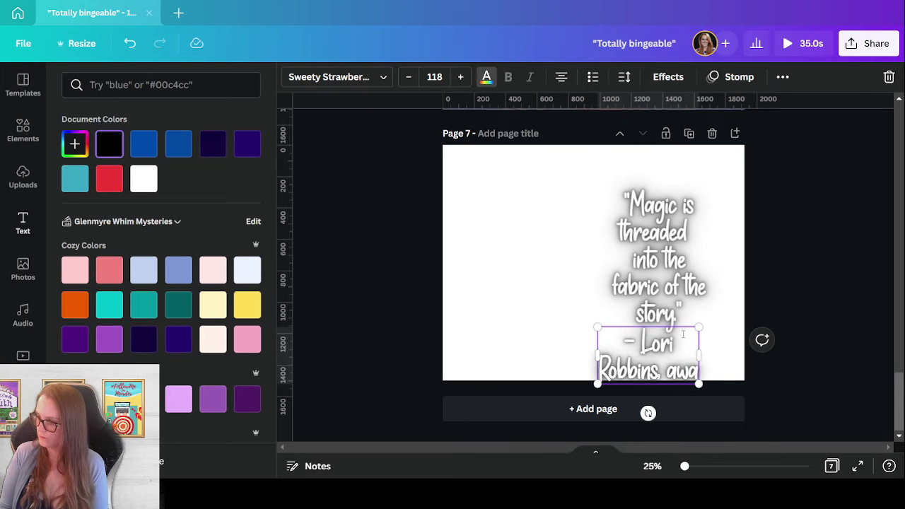
text(-winning author)
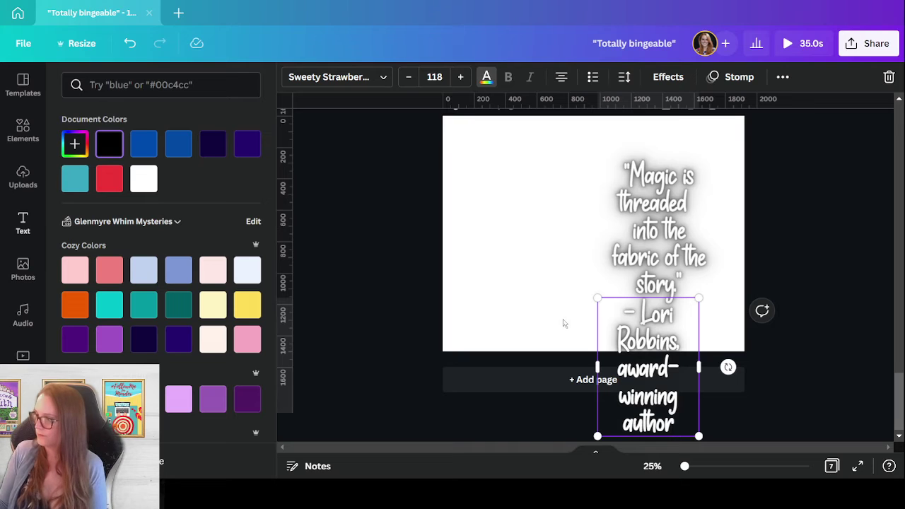
Remove the attribution's text effect, resize it to about 68.8 pt on two lines, and position it directly beneath the quote
drag(598, 367, 538, 368)
drag(551, 397, 655, 367)
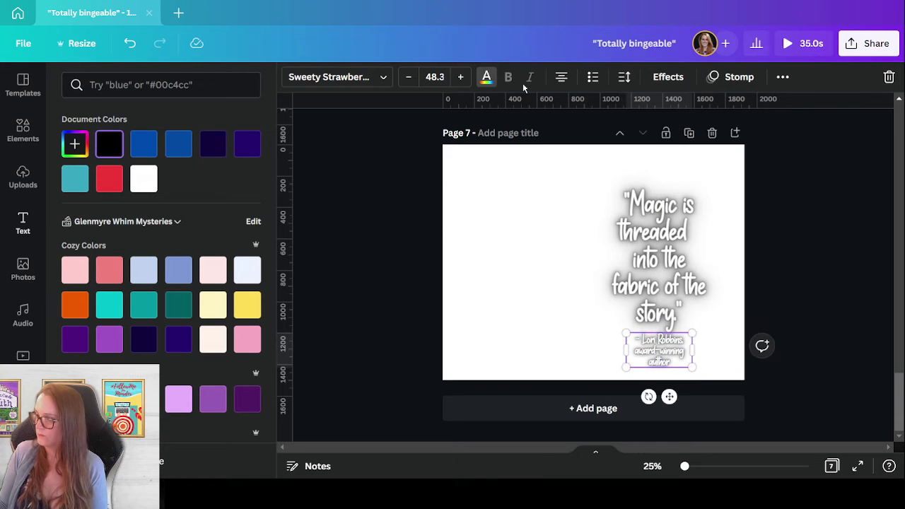
click(668, 76)
click(89, 154)
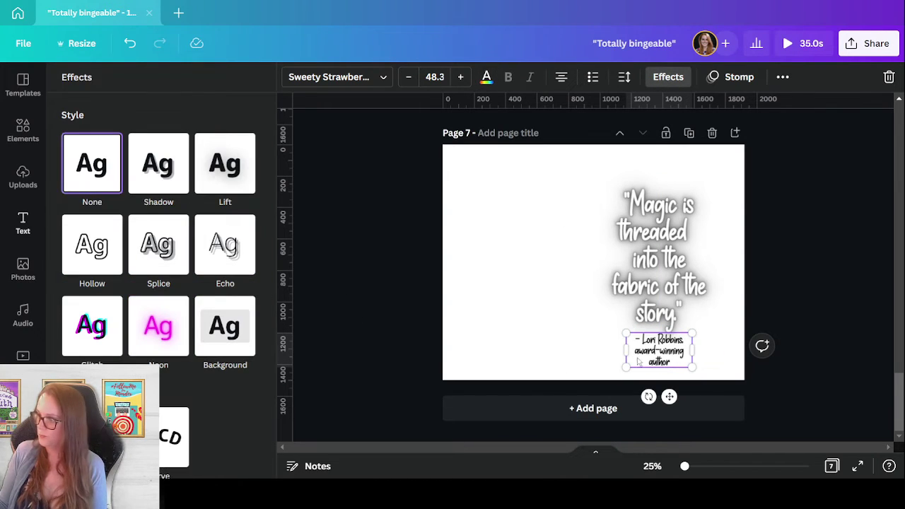
drag(694, 351, 706, 349)
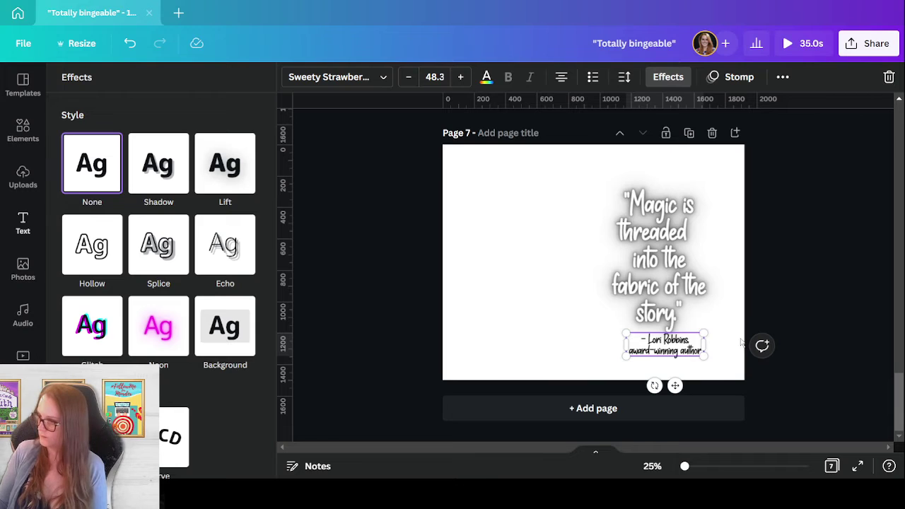
drag(626, 356, 593, 366)
drag(667, 366, 677, 369)
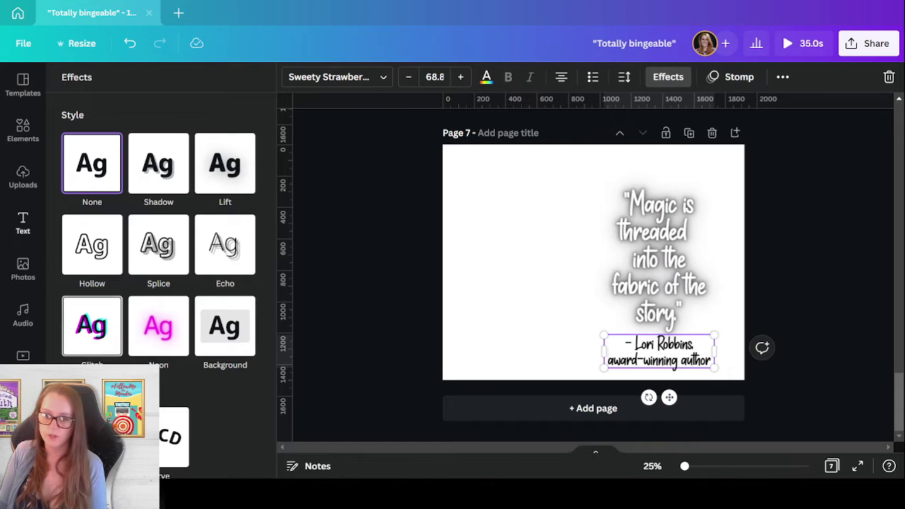
Open the "Book 1_You Can't Candle the Truth" image folder
scroll(23, 213, down, 3)
scroll(25, 271, down, 3)
click(22, 317)
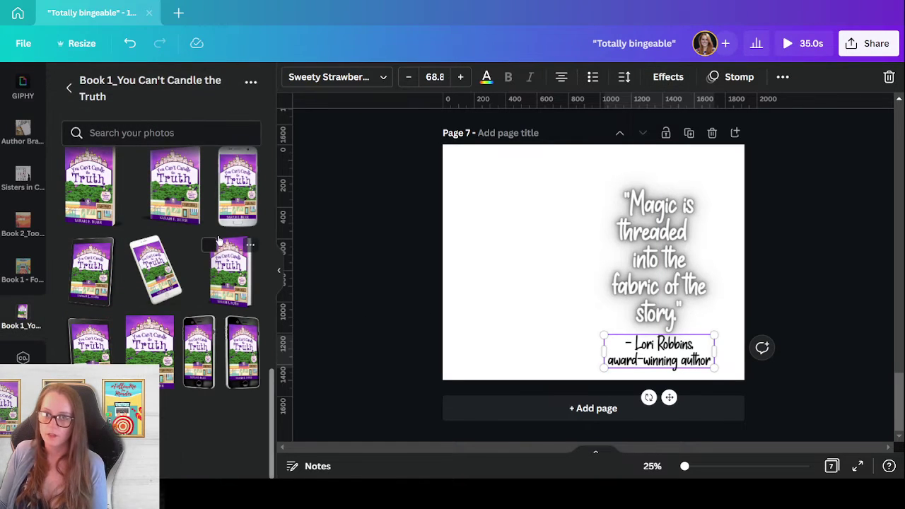
click(158, 287)
drag(569, 262, 521, 247)
scroll(205, 334, down, 5)
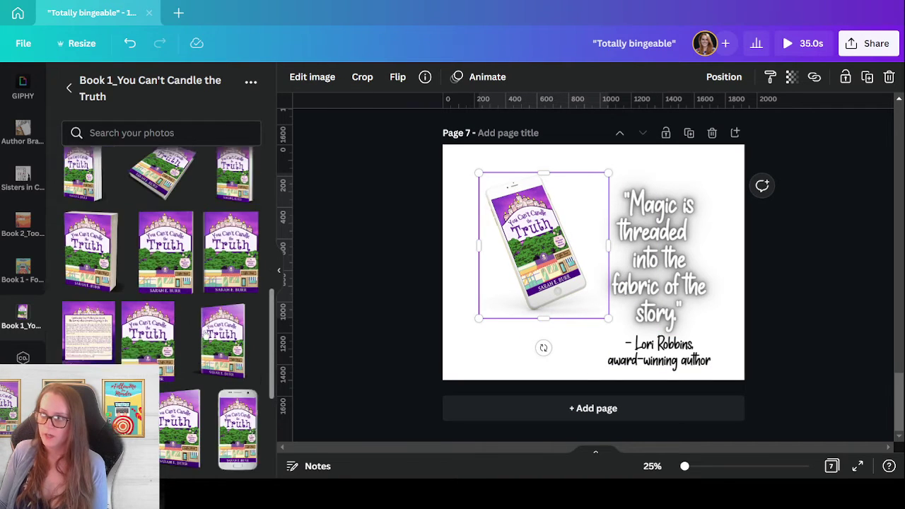
scroll(205, 334, down, 3)
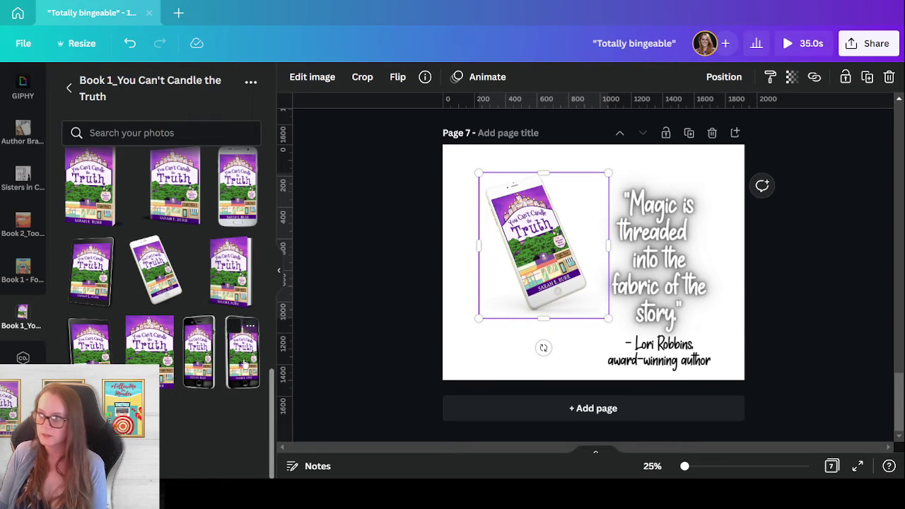
key(Delete)
Add the upright black tablet mockup of "You Can't Candle the Truth" to page 7, enlarged to the left of the quote
click(92, 273)
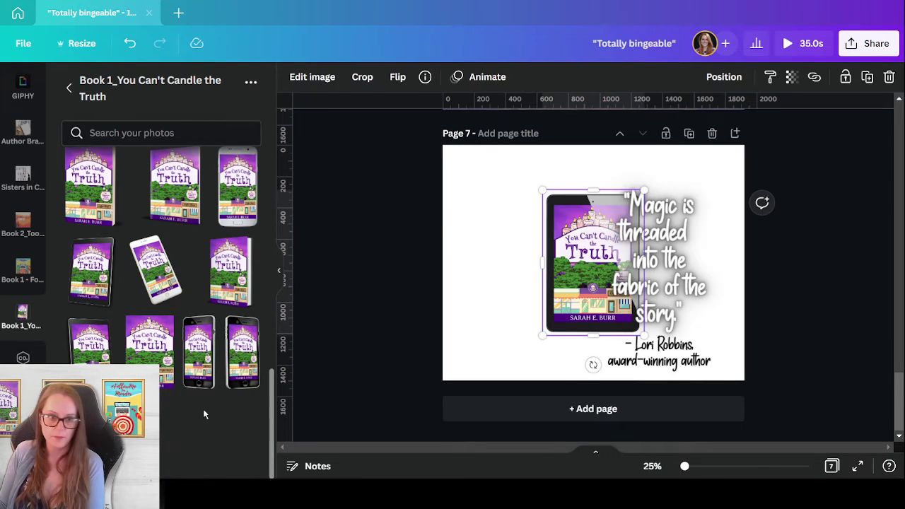
drag(568, 245, 473, 225)
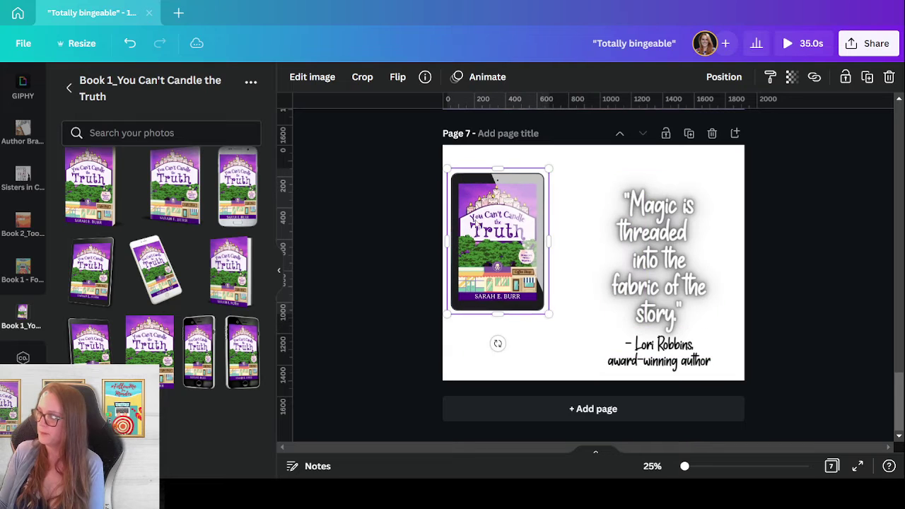
drag(549, 314, 587, 369)
drag(505, 276, 516, 281)
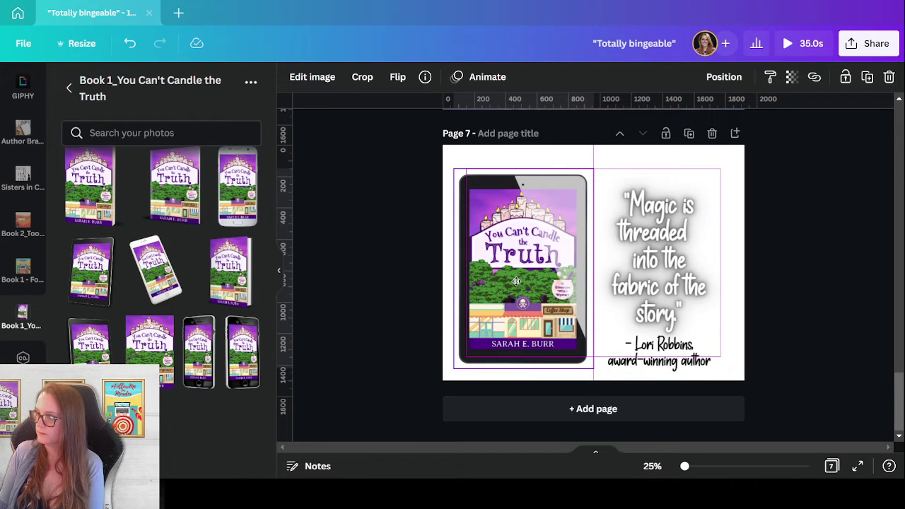
click(722, 302)
scroll(786, 335, up, 10)
scroll(822, 327, up, 8)
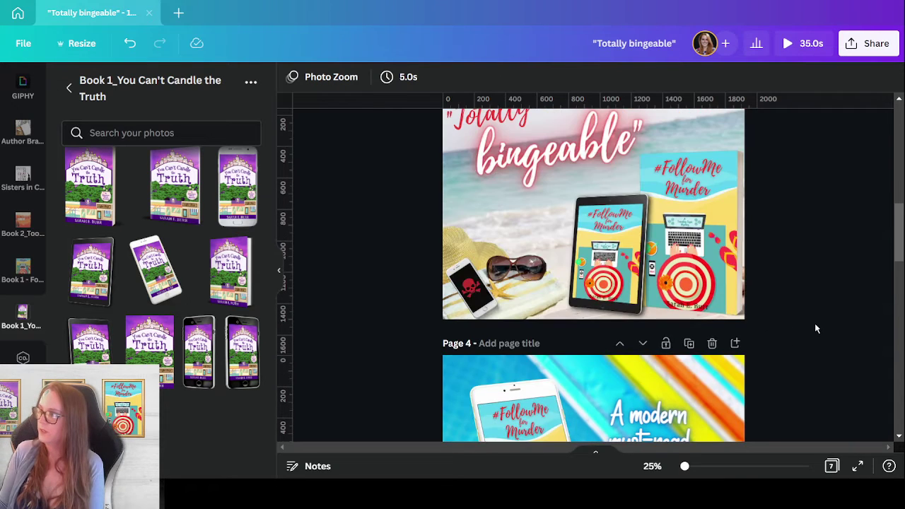
scroll(821, 321, down, 5)
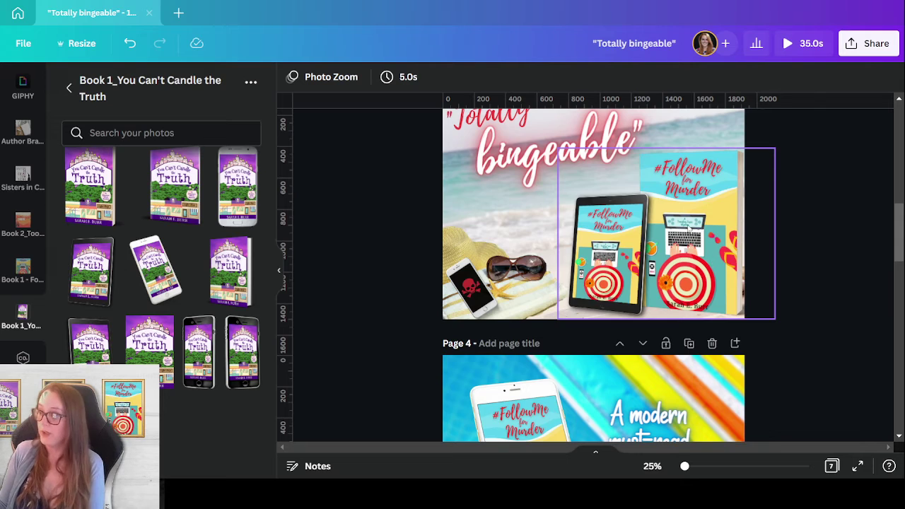
scroll(689, 230, down, 12)
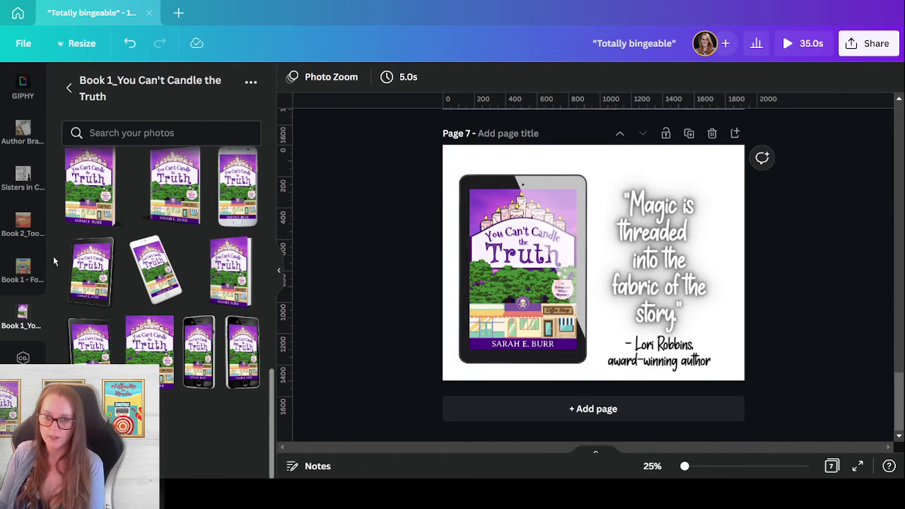
scroll(27, 188, up, 5)
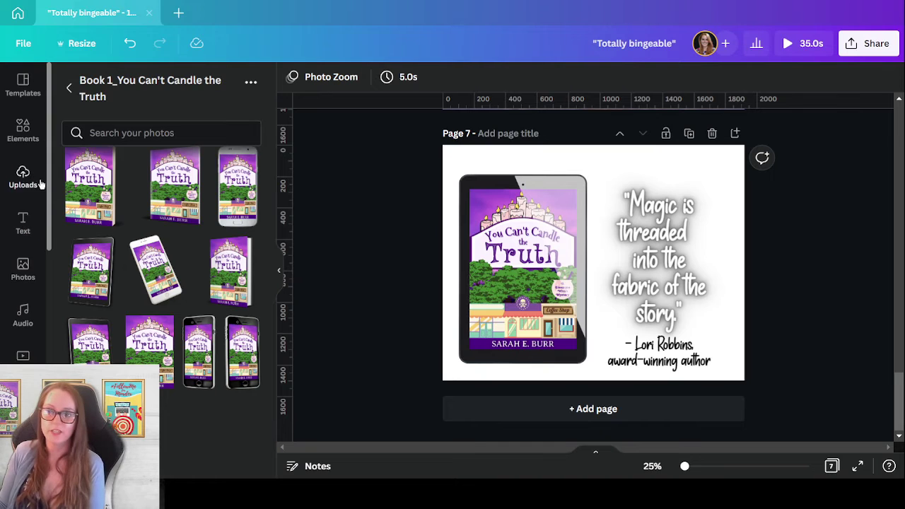
scroll(24, 266, down, 5)
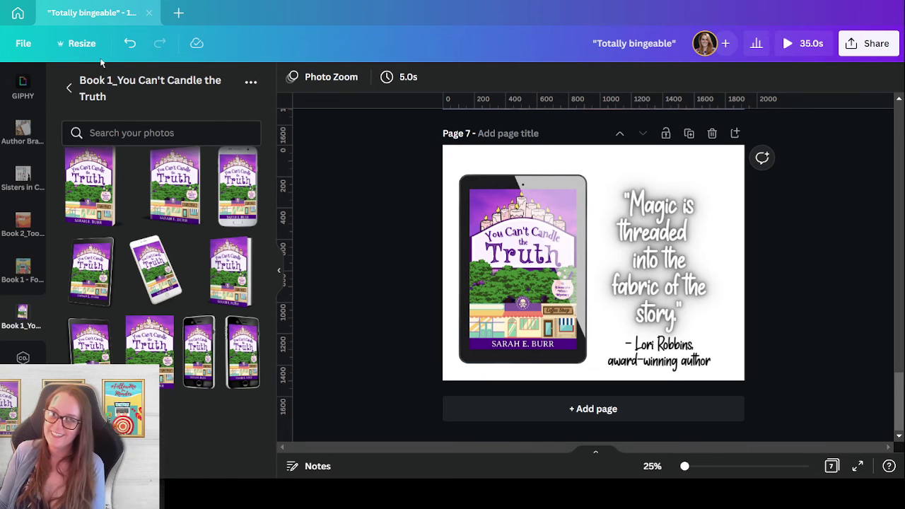
Set the dark photo of lit candles with bokeh lights from the Glenmyre Whim Mysteries images as page 7's background
click(70, 89)
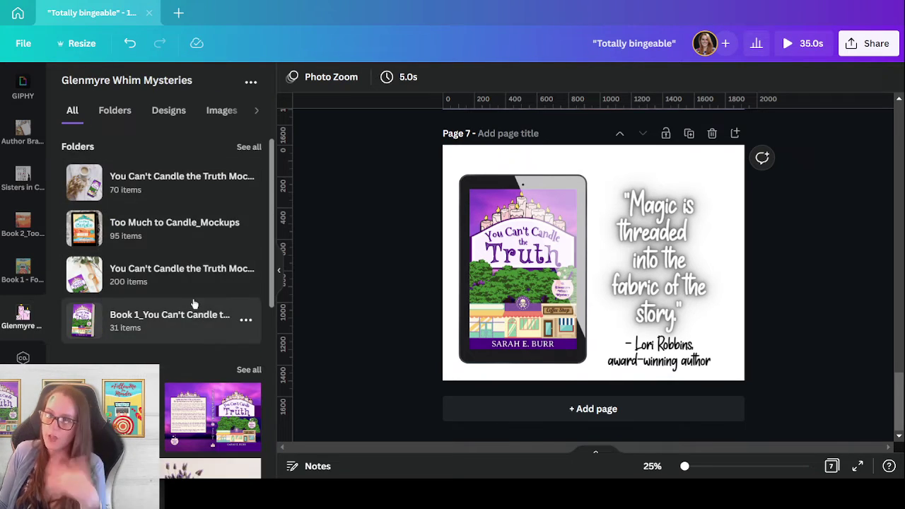
scroll(191, 303, down, 5)
scroll(189, 292, up, 5)
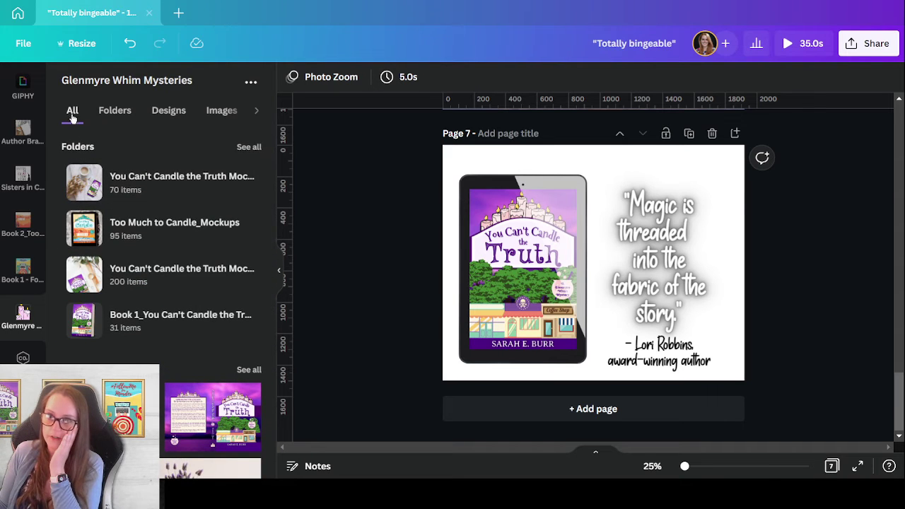
click(214, 114)
scroll(225, 293, down, 4)
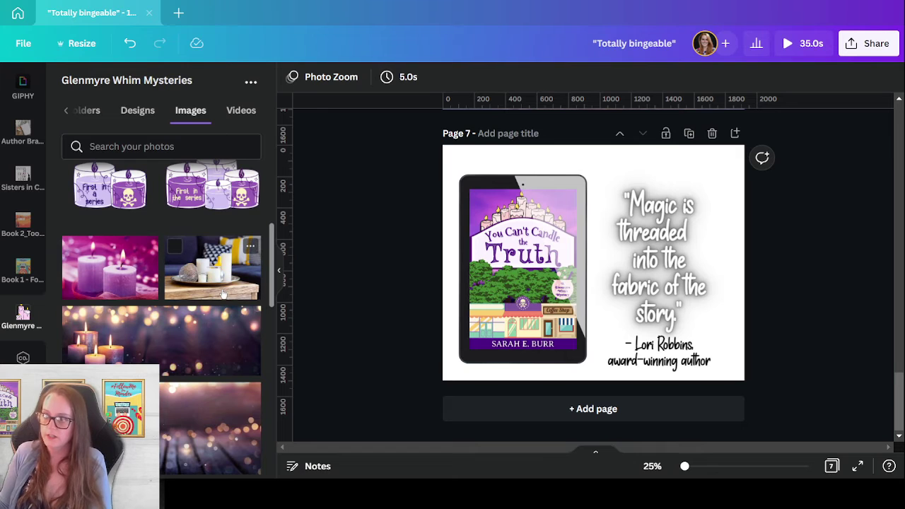
drag(71, 245, 435, 198)
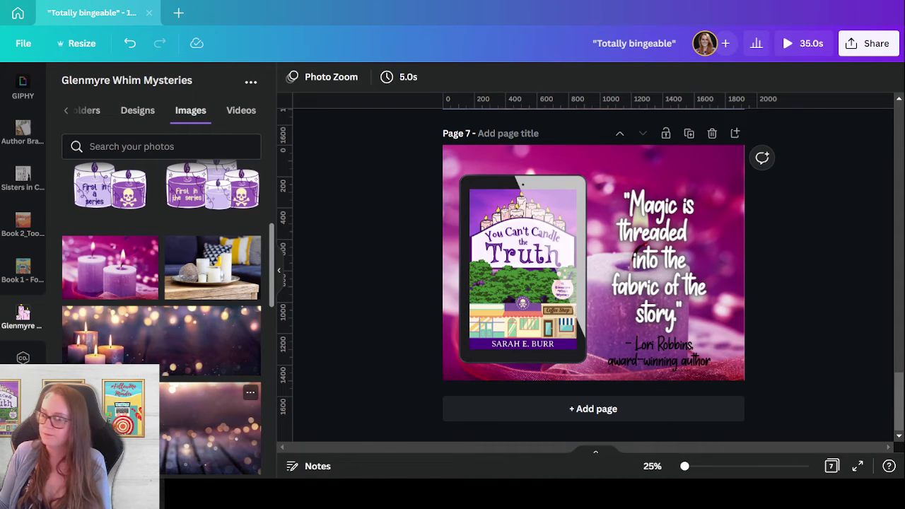
drag(190, 341, 545, 191)
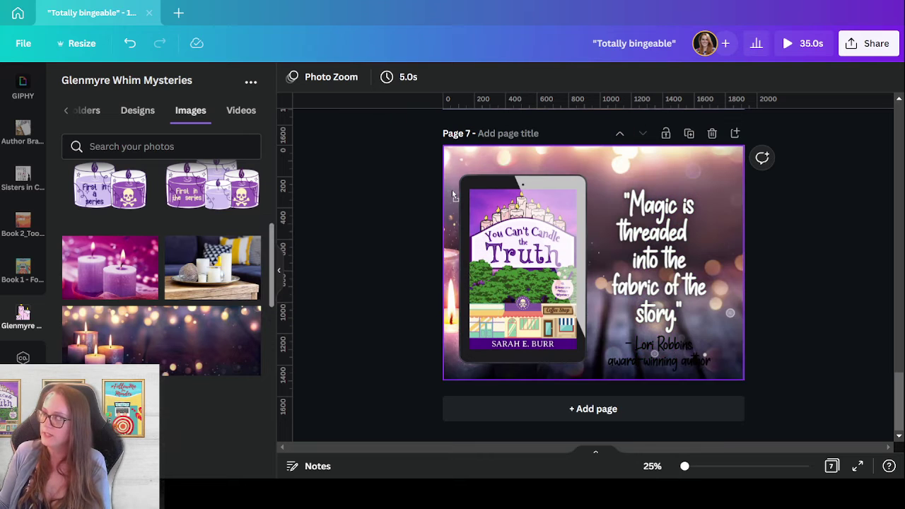
Flip page 7's background photo horizontally and shift it within the page so the candles sit behind the quote
double_click(678, 160)
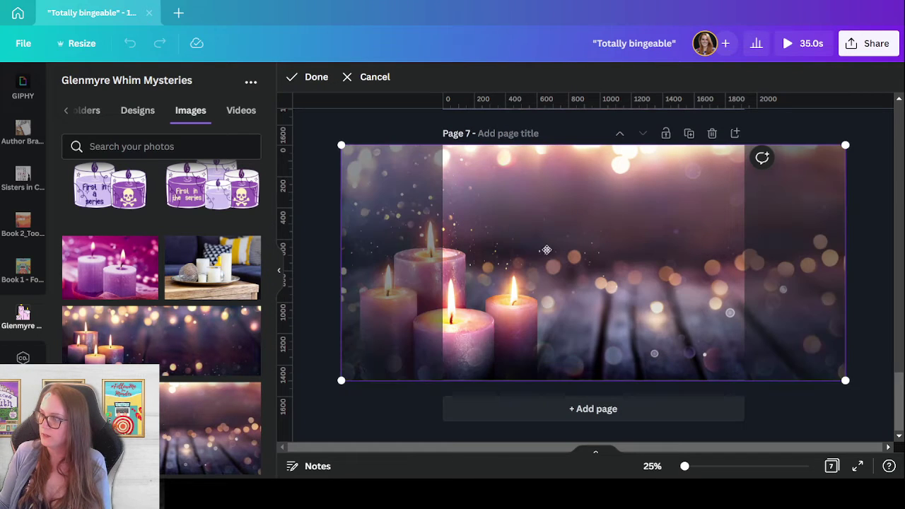
drag(601, 247, 412, 153)
click(374, 346)
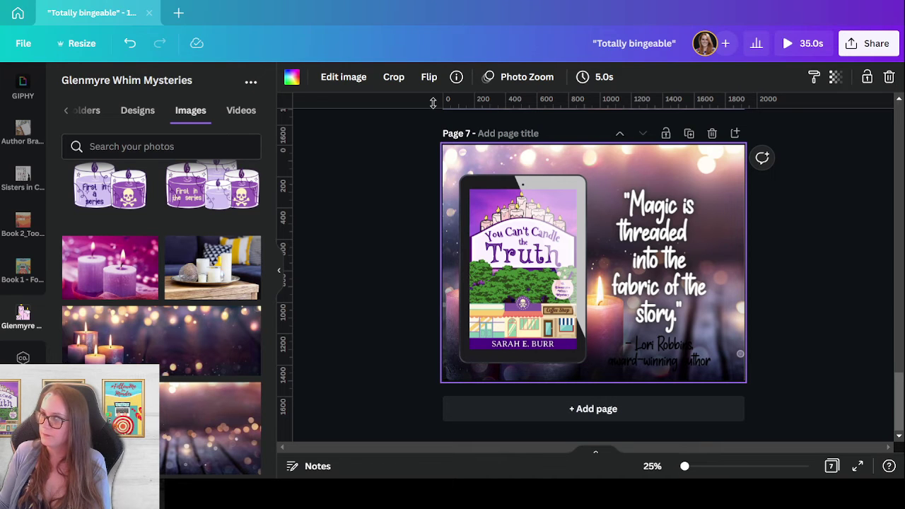
click(429, 77)
click(460, 111)
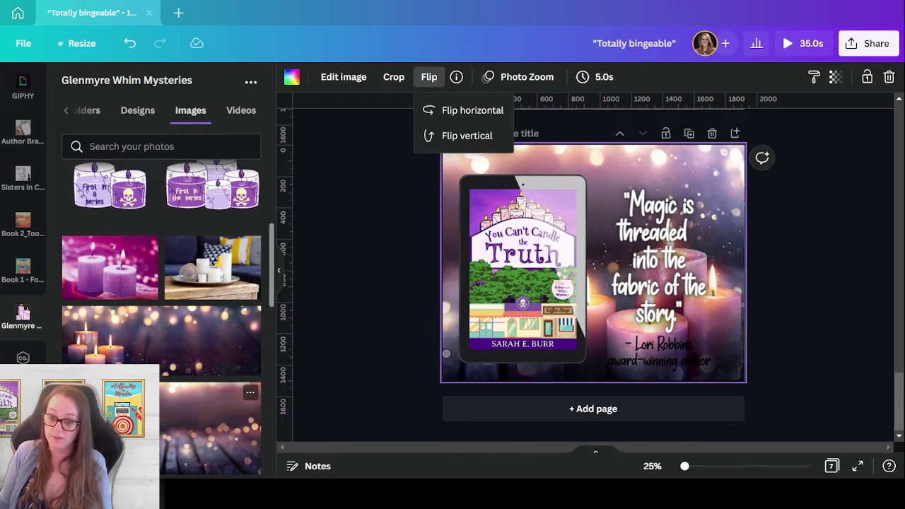
double_click(634, 158)
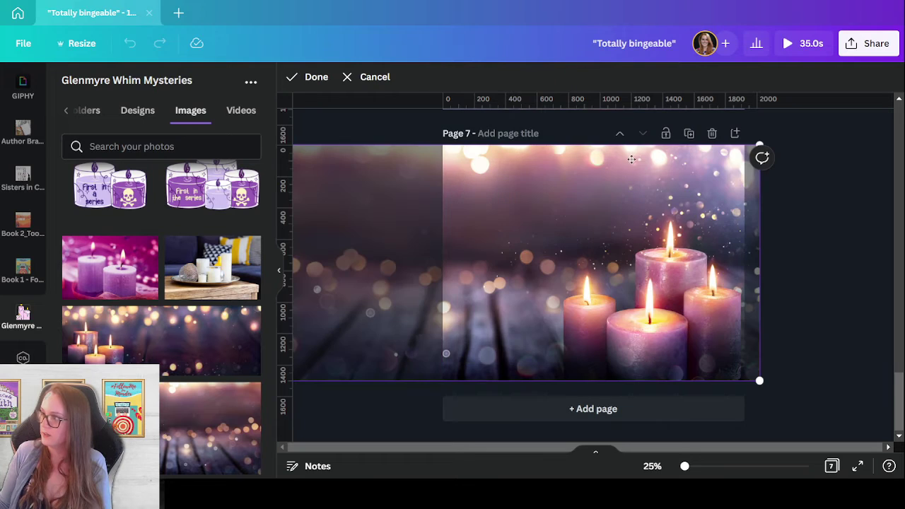
drag(614, 139, 623, 137)
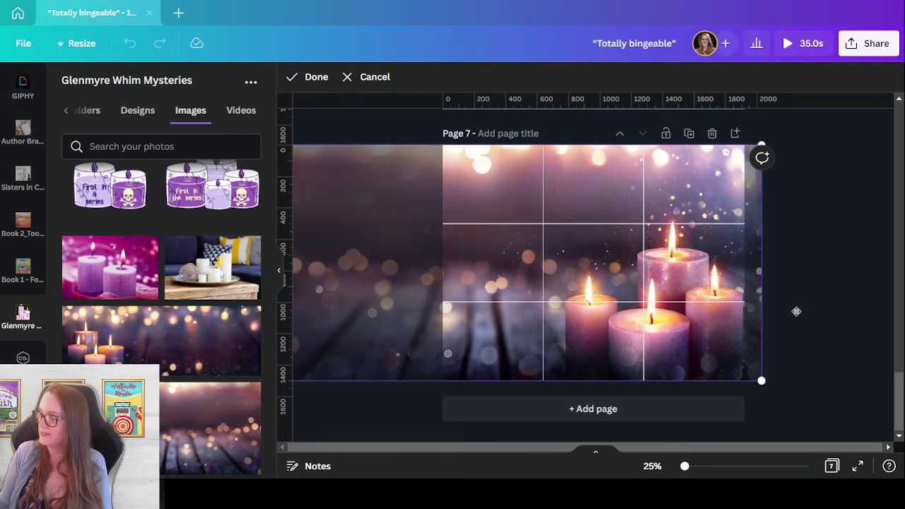
click(842, 338)
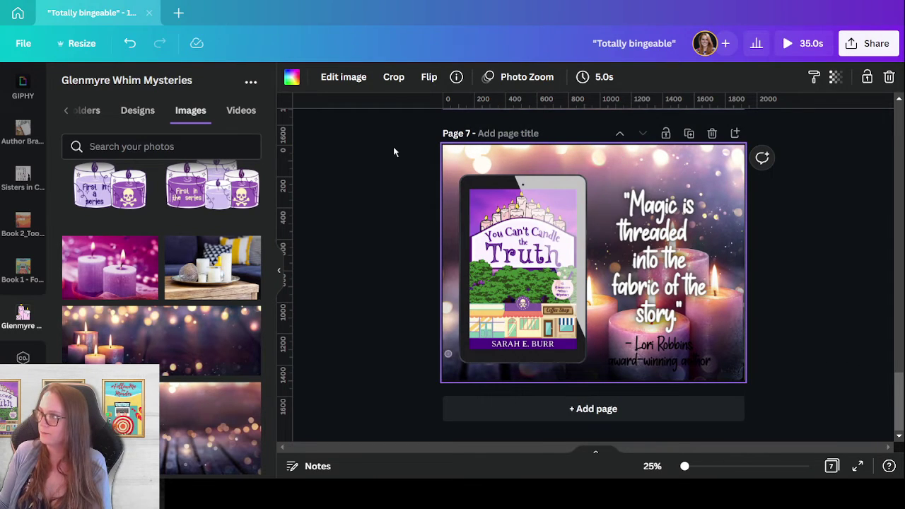
Adjust page 7's candle background photo to saturation 40 and tint 78
click(347, 79)
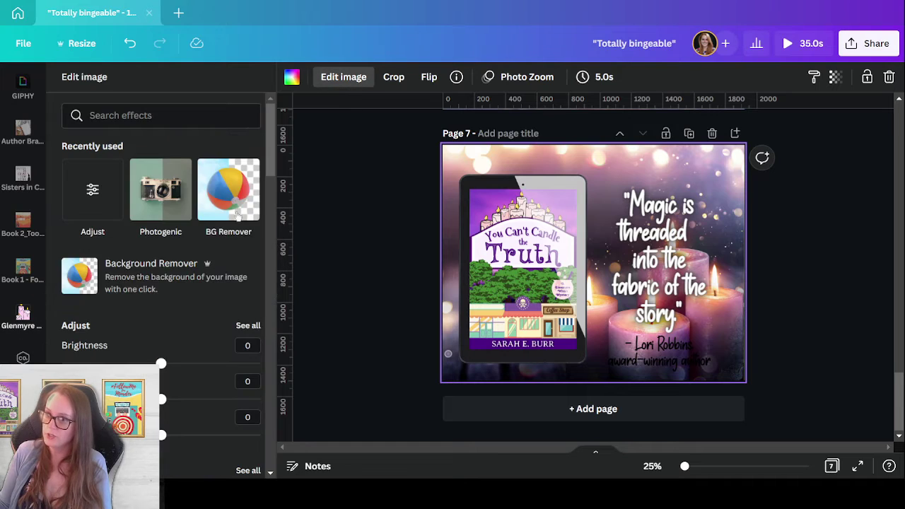
click(104, 193)
drag(183, 210, 202, 210)
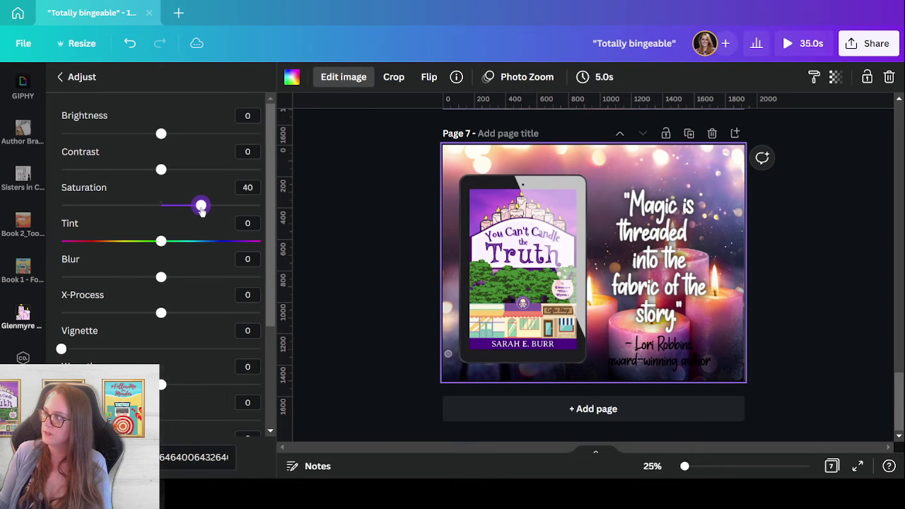
mouse_move(162, 175)
mouse_down()
mouse_move(182, 173)
mouse_move(158, 175)
mouse_up()
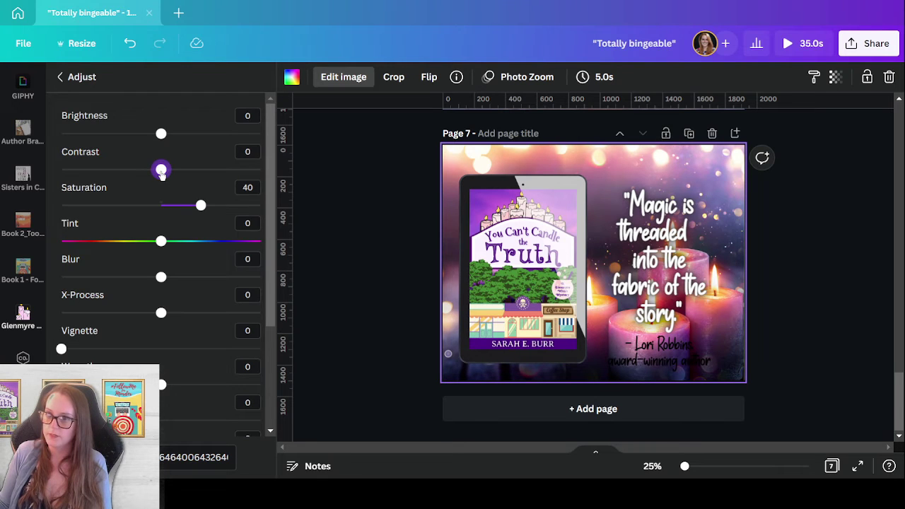
drag(169, 249, 240, 248)
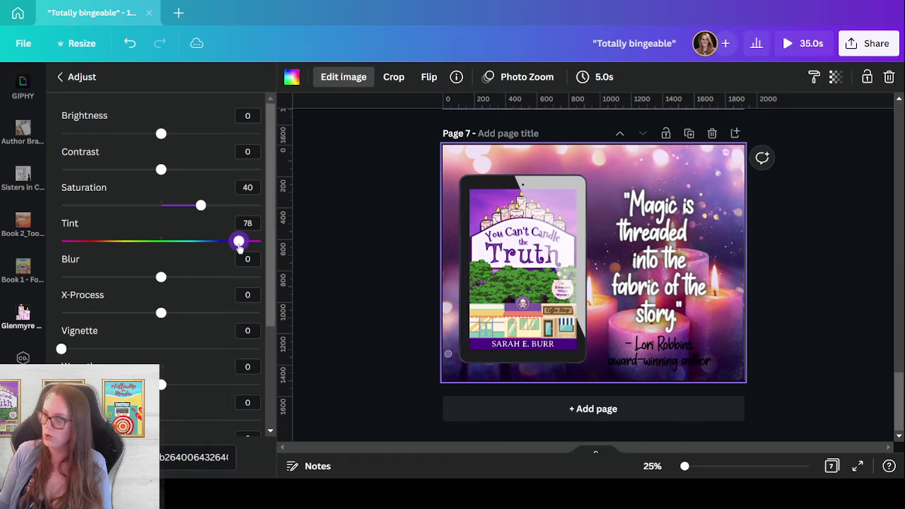
Try white as the text color of the attribution below the quote
click(696, 365)
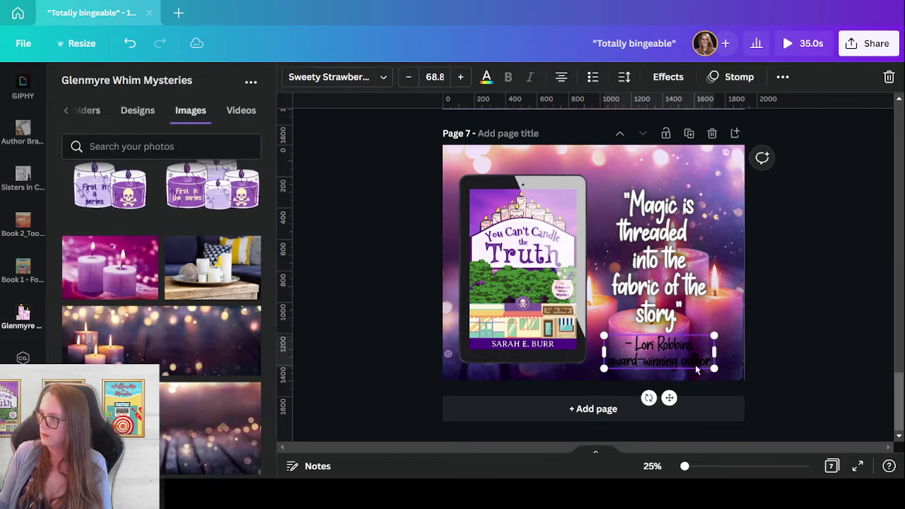
click(486, 78)
click(144, 179)
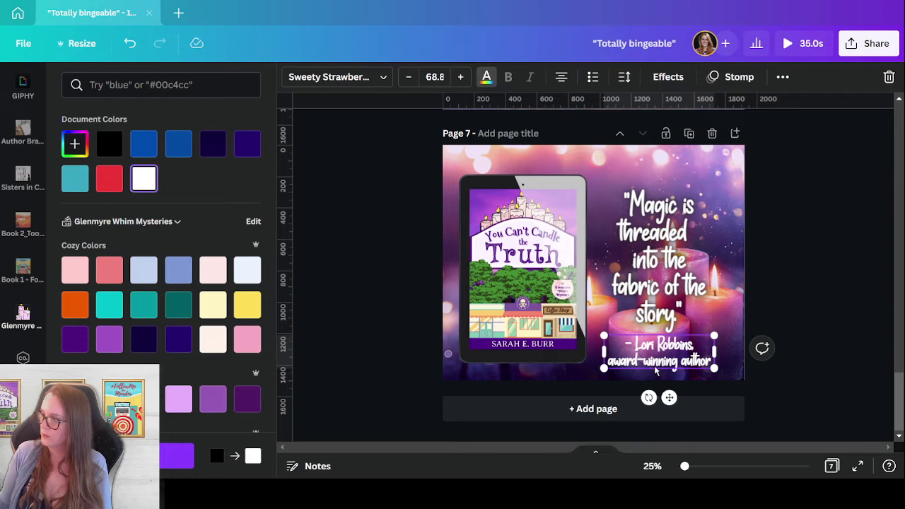
Match the attribution to the quote's style with the dark navy document color and the Neon effect at maximum intensity
click(647, 266)
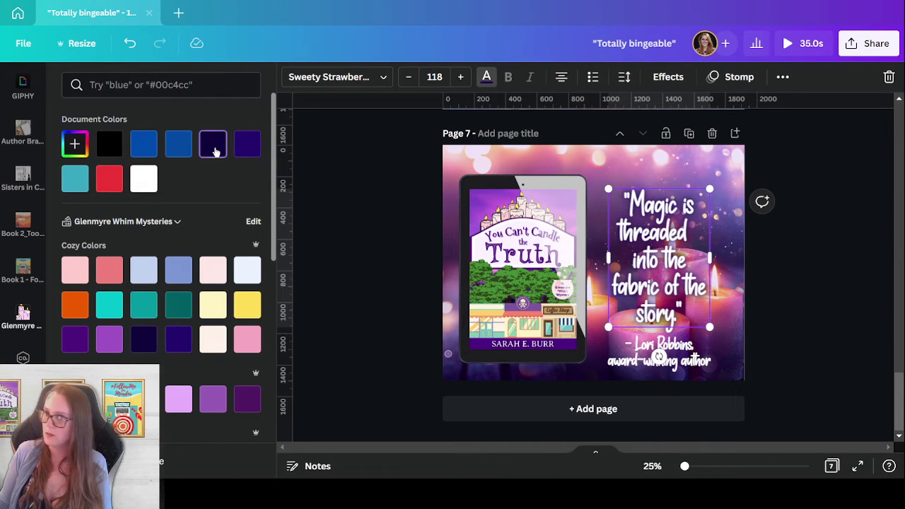
click(692, 373)
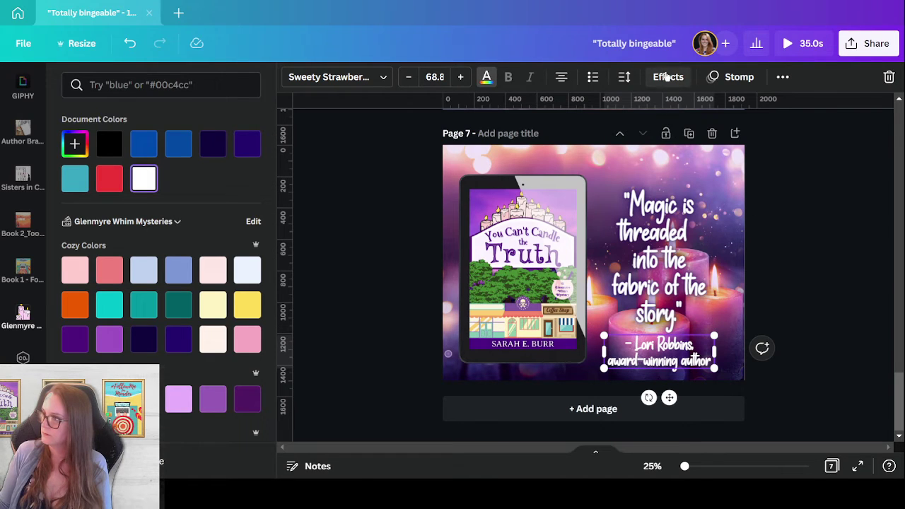
click(213, 143)
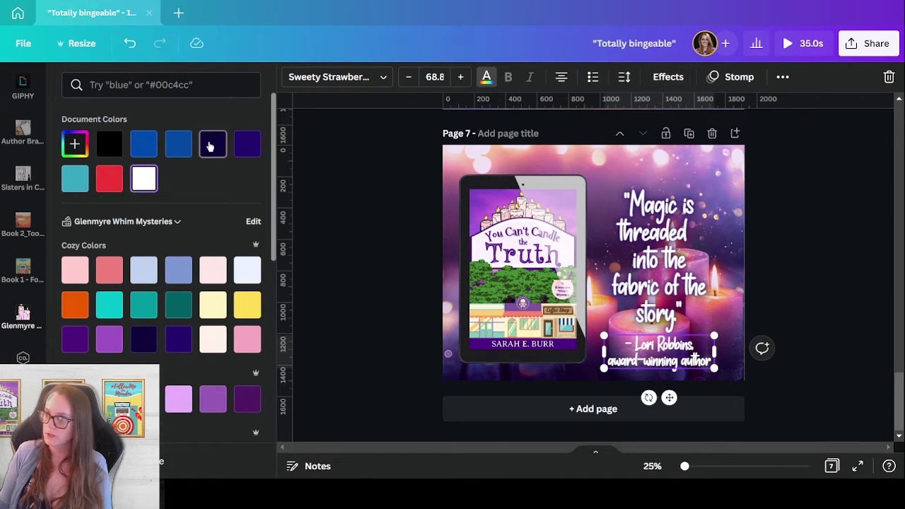
click(669, 77)
click(159, 326)
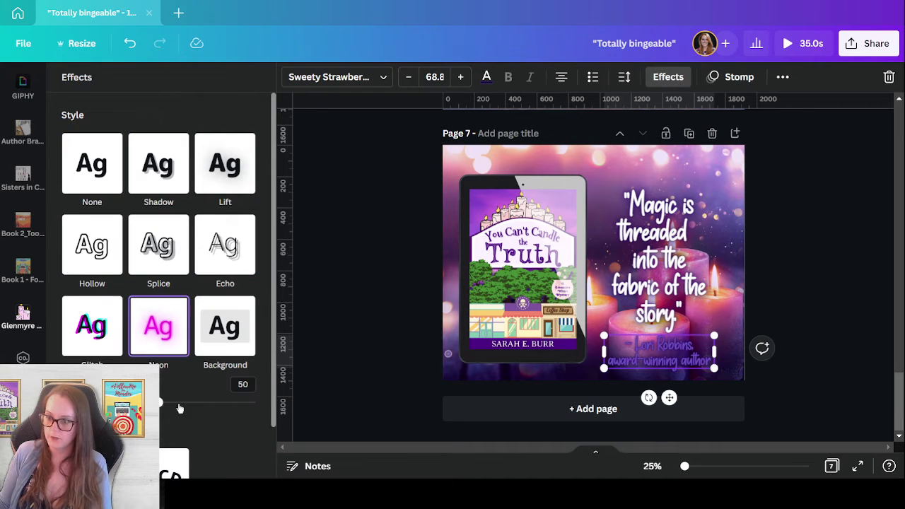
drag(161, 407, 333, 420)
click(704, 363)
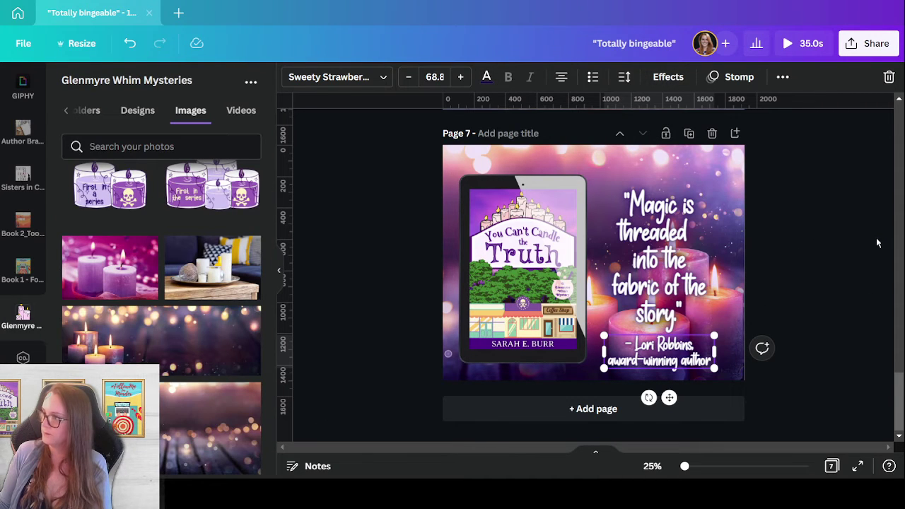
Enlarge the "Magic is threaded" quote slightly and reposition it and its attribution in the space beside the tablet
click(728, 255)
click(645, 263)
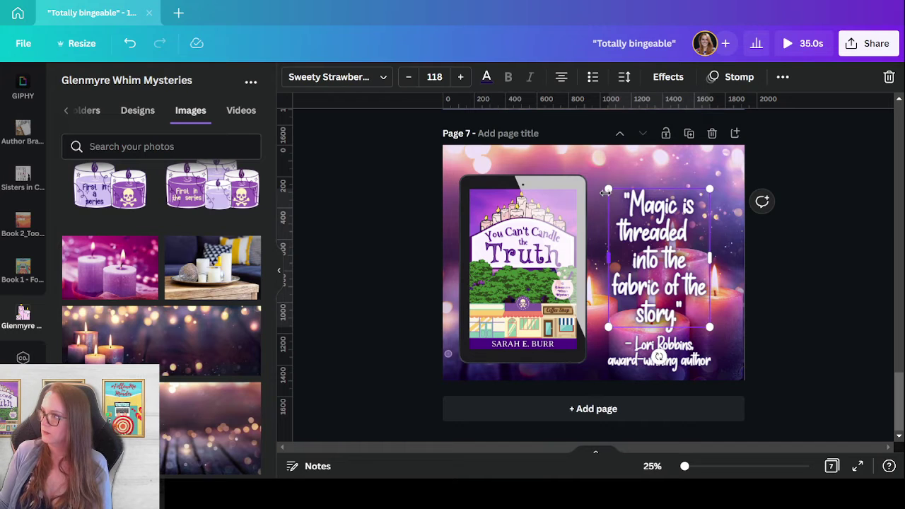
drag(610, 189, 601, 178)
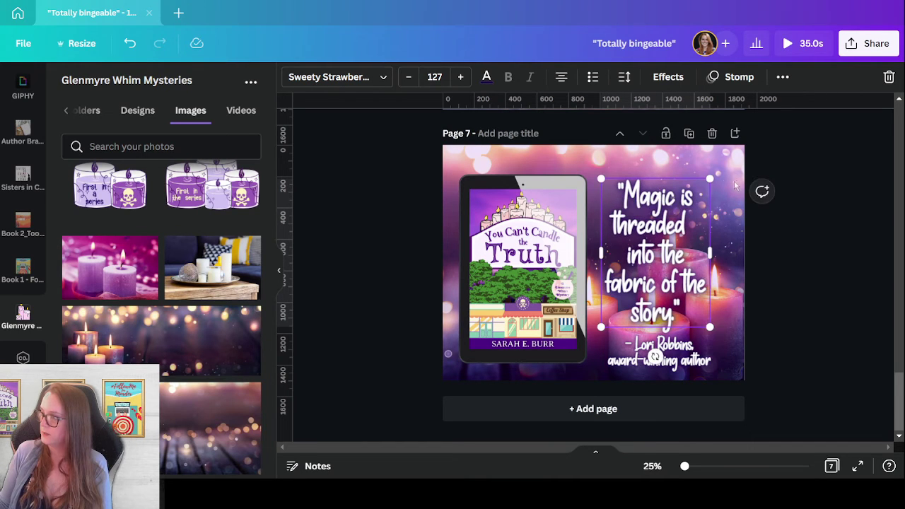
drag(710, 174, 715, 169)
drag(645, 264, 661, 283)
mouse_move(694, 360)
mouse_down()
mouse_move(703, 359)
mouse_move(700, 352)
mouse_up()
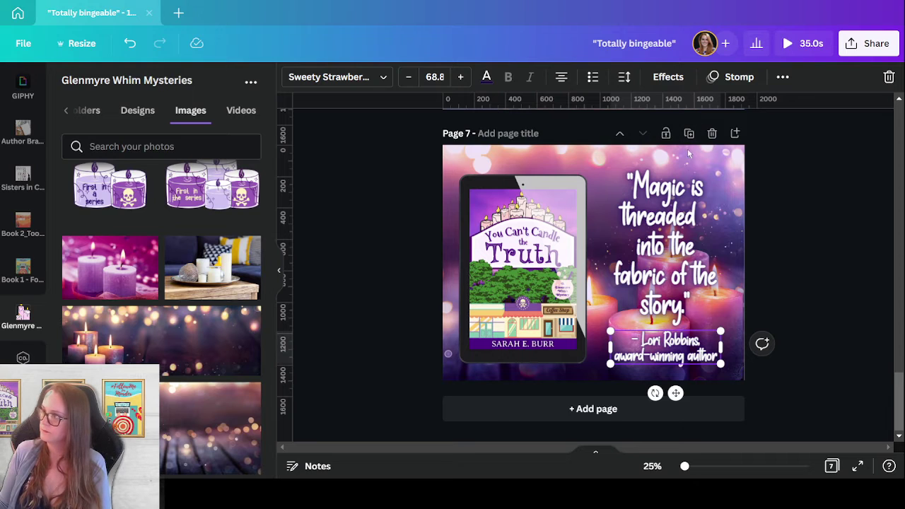
Nudge the quote and its attribution down together by small steps
shift+click(711, 285)
key(Down)
key(Down)
key(Down)
key(Down)
key(Down)
key(Down)
key(Down)
key(Down)
key(Down)
key(Down)
key(Down)
key(Down)
key(Down)
key(Down)
key(Down)
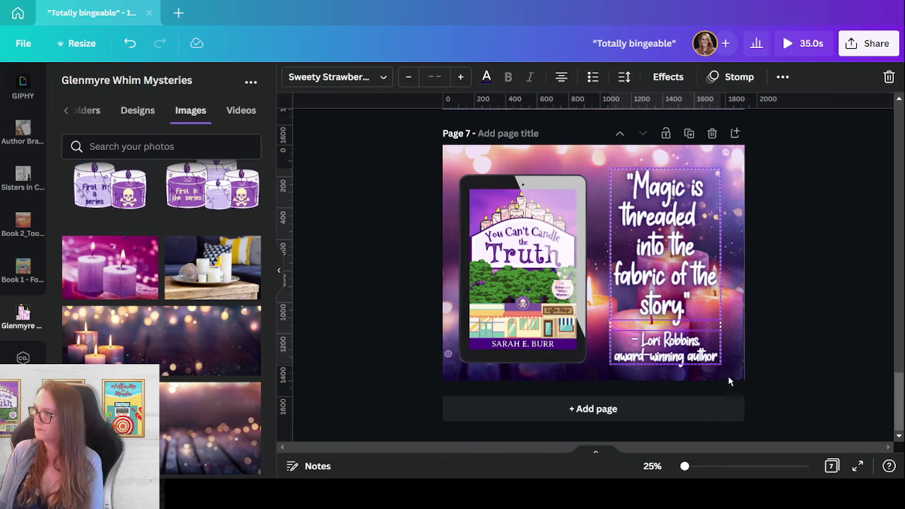
key(Down)
key(Down)
key(Down)
key(Down)
key(Down)
key(Down)
key(Down)
key(Down)
Enlarge the tablet mockup slightly and adjust its position on page 7 beside the quote
click(573, 191)
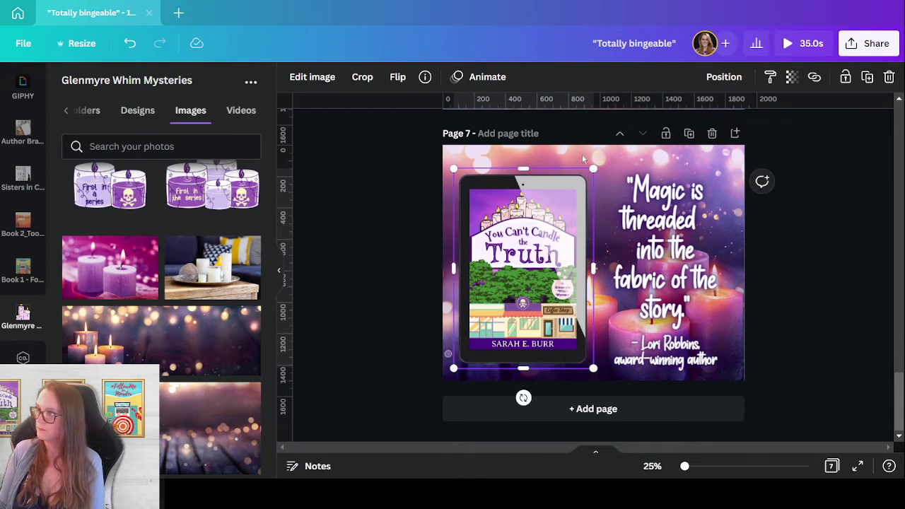
drag(593, 166, 600, 160)
drag(551, 225, 551, 234)
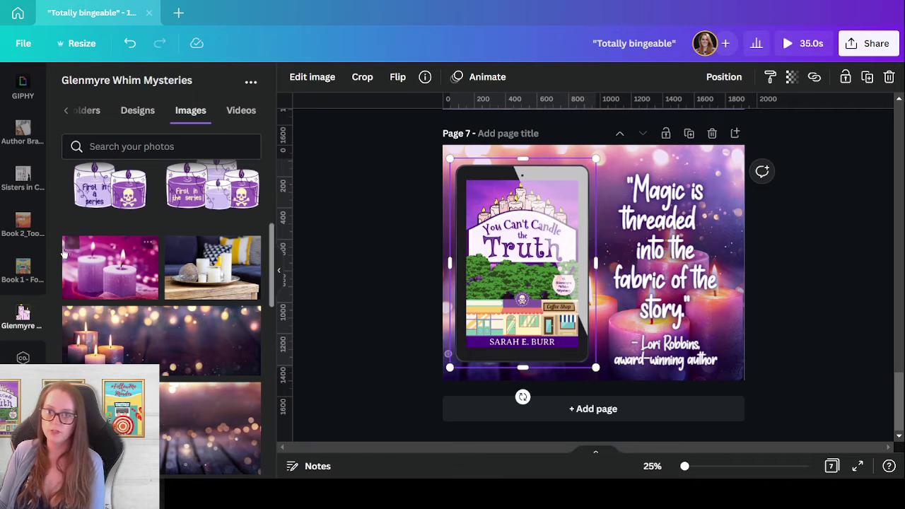
Search the graphic elements for "sparkles"
scroll(29, 248, up, 5)
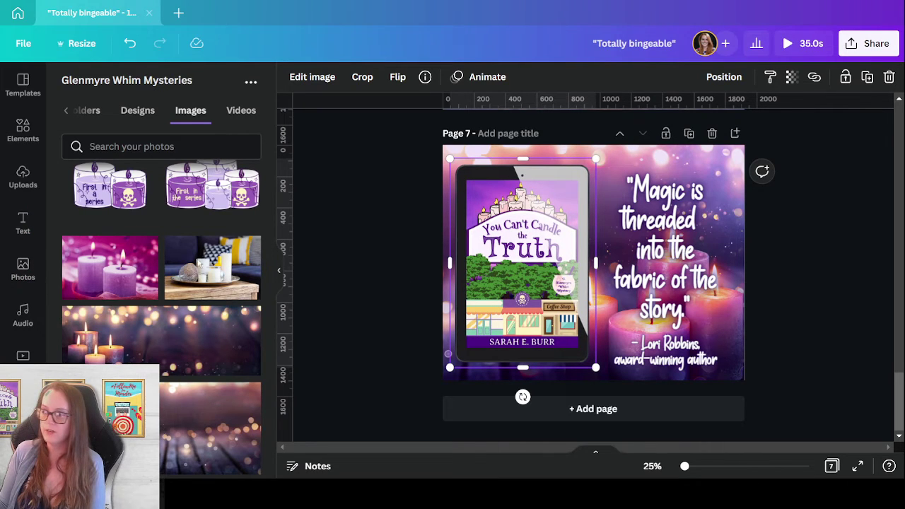
click(23, 131)
click(121, 87)
double_click(121, 86)
text(sparkles)
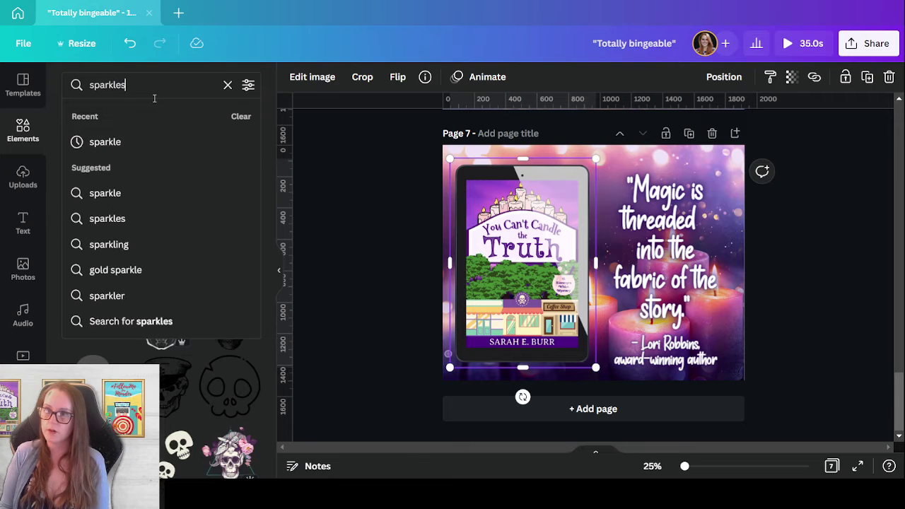
key(Return)
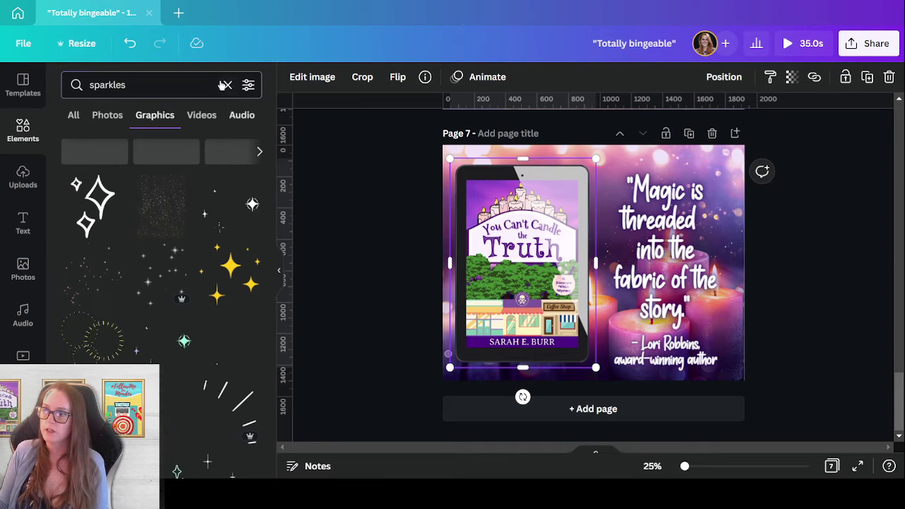
Filter the sparkles graphics to animated ones and look through them for a magical accent
click(248, 85)
scroll(132, 262, down, 2)
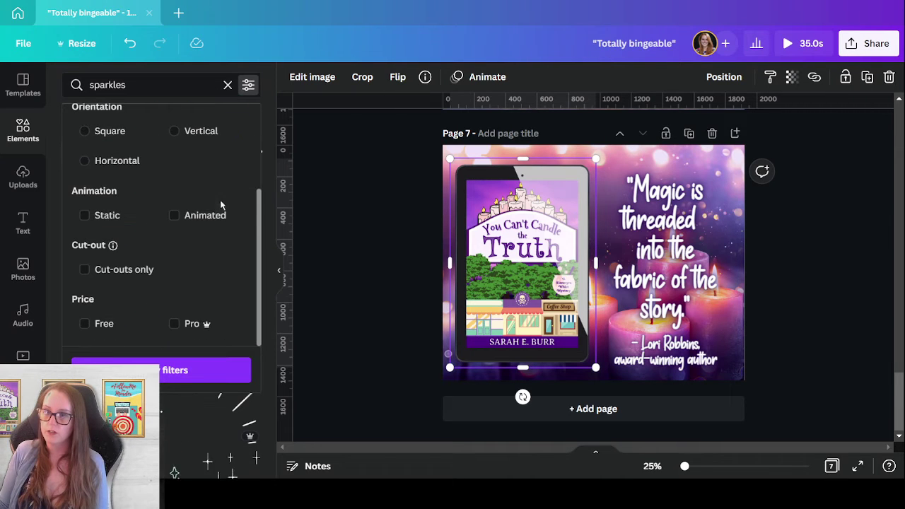
click(174, 216)
click(161, 370)
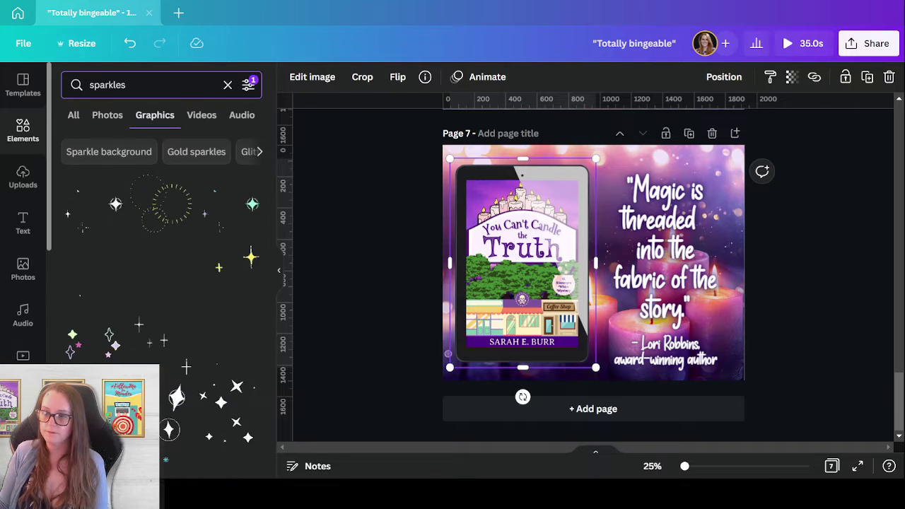
scroll(161, 327, down, 10)
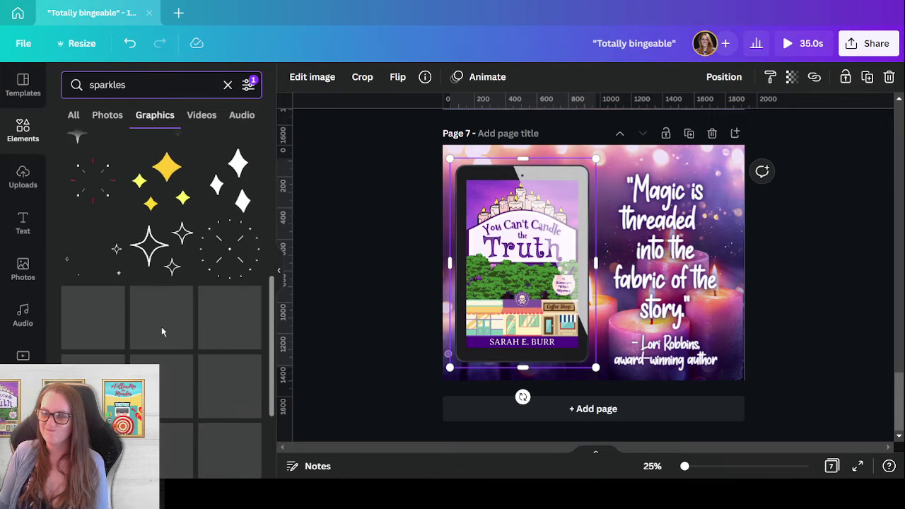
scroll(161, 330, down, 5)
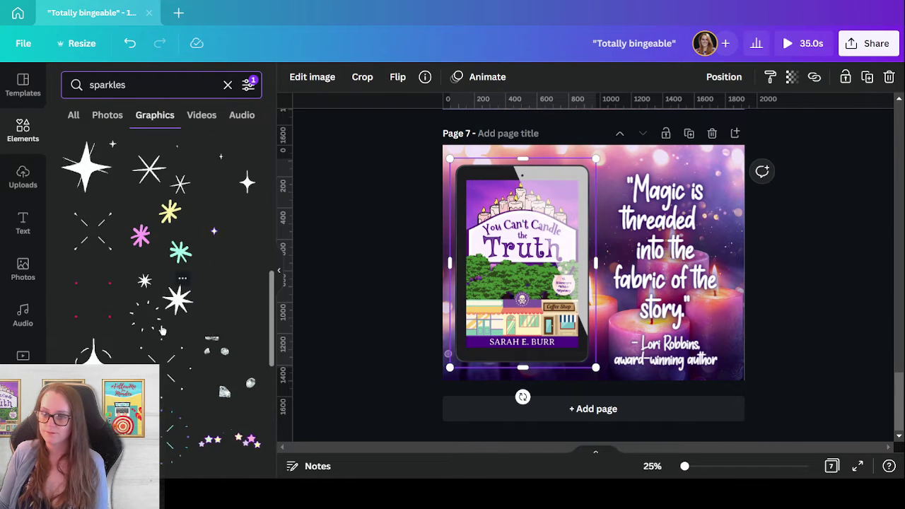
scroll(161, 330, down, 5)
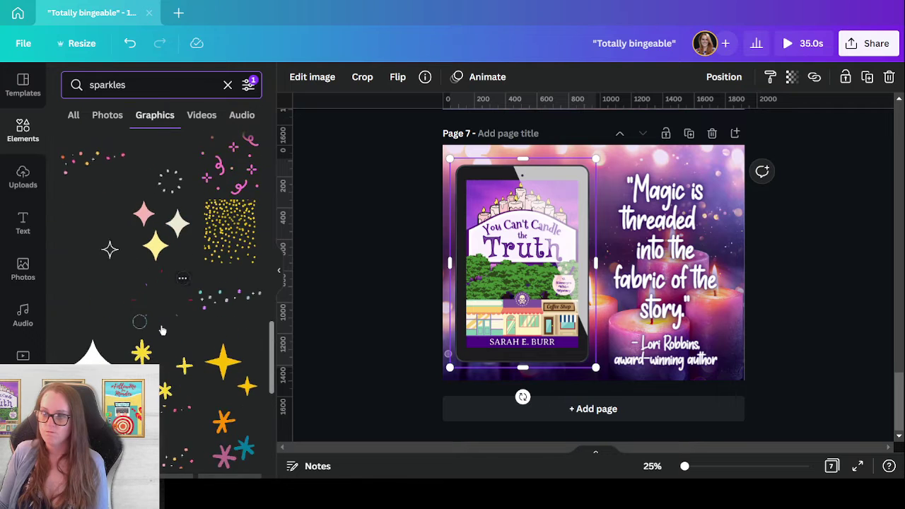
scroll(162, 330, down, 5)
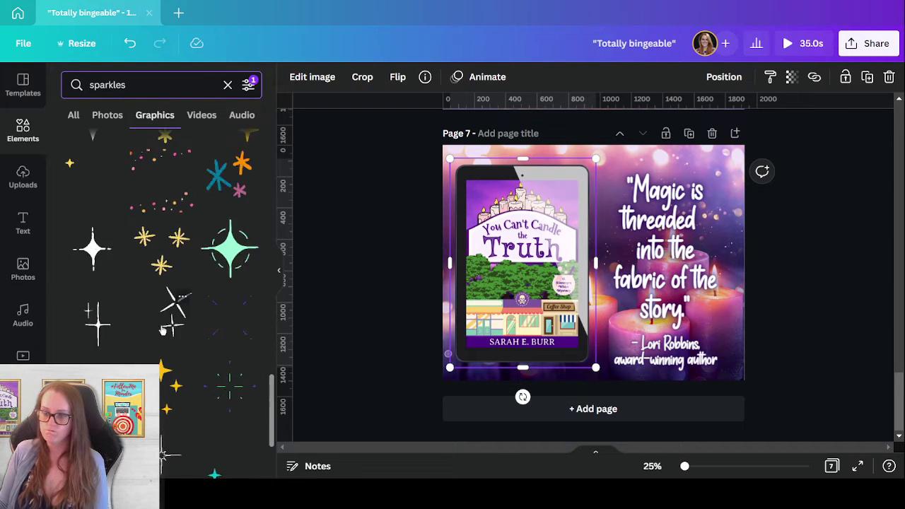
scroll(161, 330, down, 5)
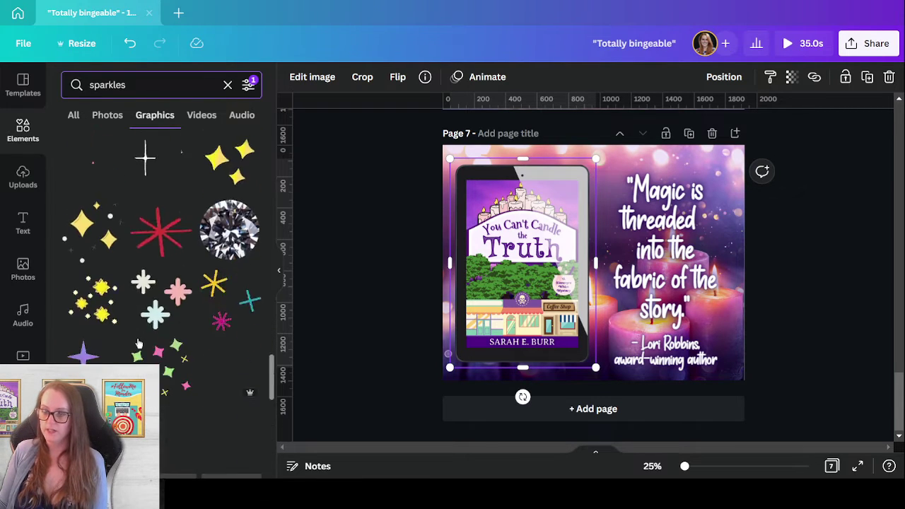
scroll(137, 338, down, 3)
Search the animated graphics for "glitter" and look through the designs offered
click(148, 84)
key(ctrl+a)
text(glitter)
key(Return)
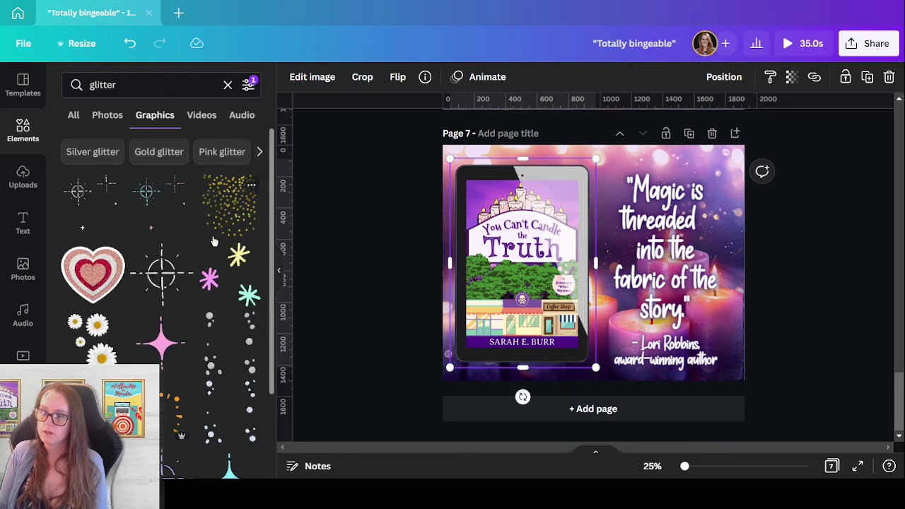
scroll(212, 244, down, 2)
scroll(212, 244, down, 5)
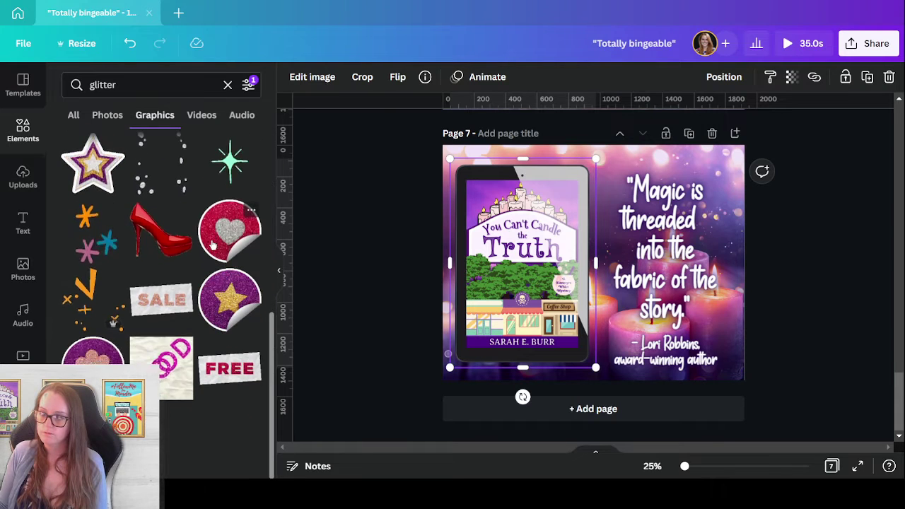
scroll(212, 244, up, 8)
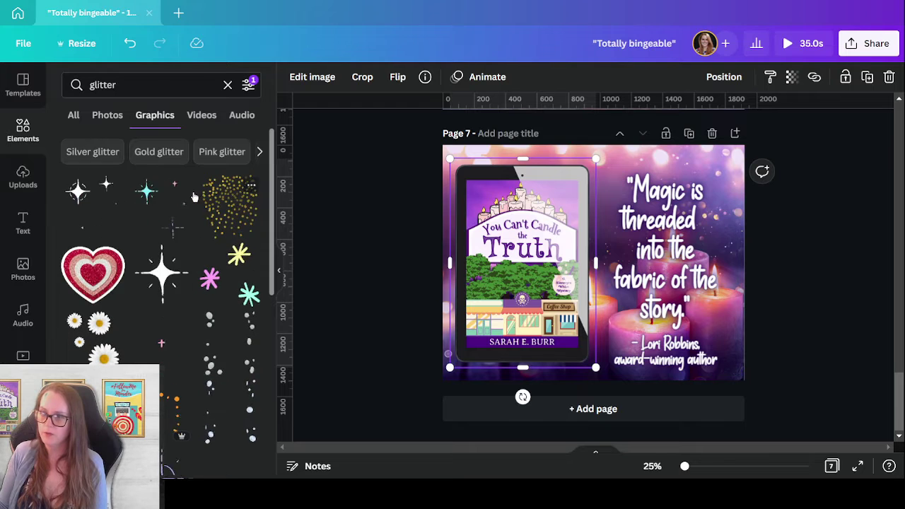
Search the animated graphics for "pixie dust" and look through the designs offered
click(133, 85)
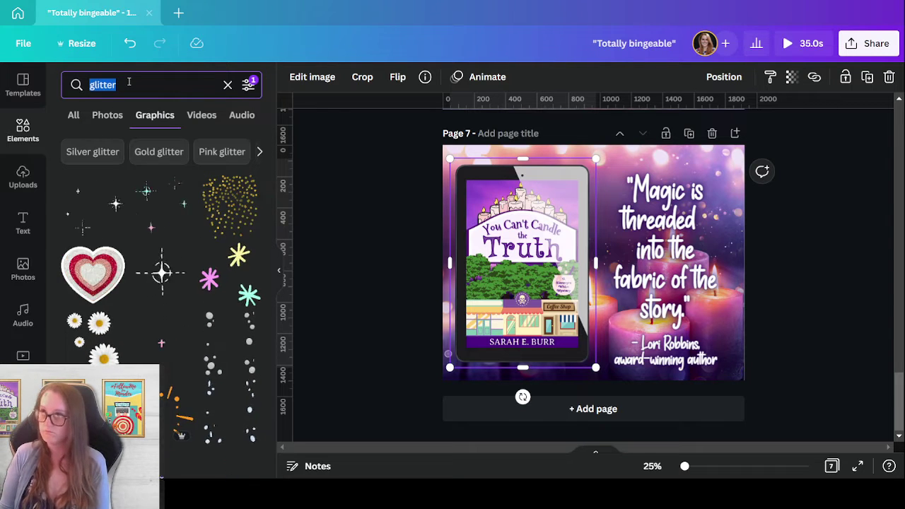
text(pix)
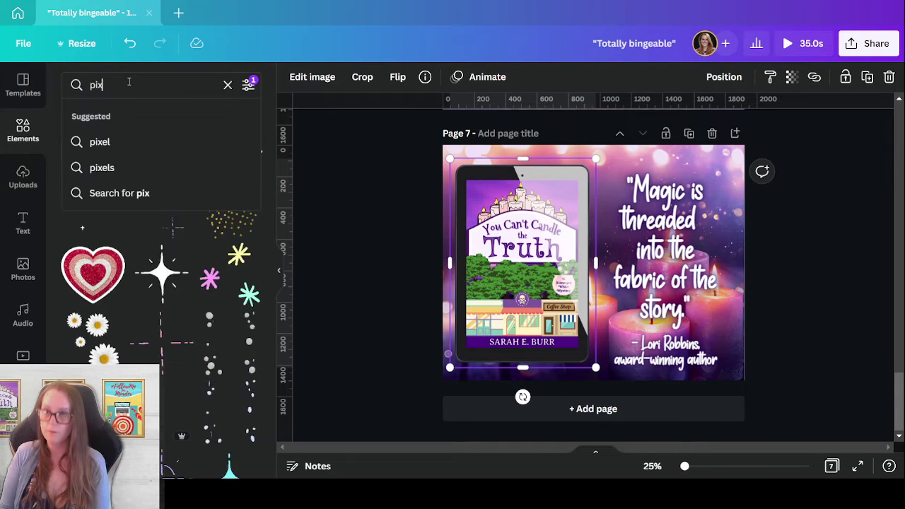
text(ie dust)
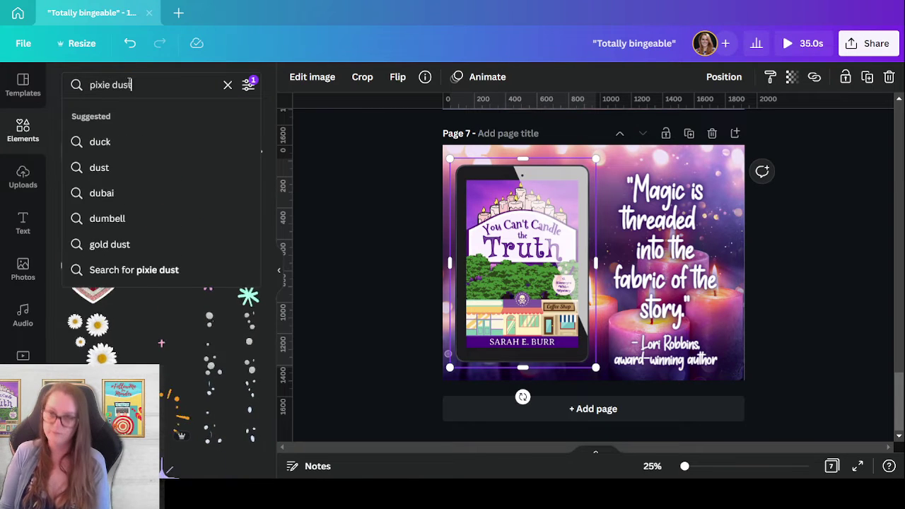
key(Return)
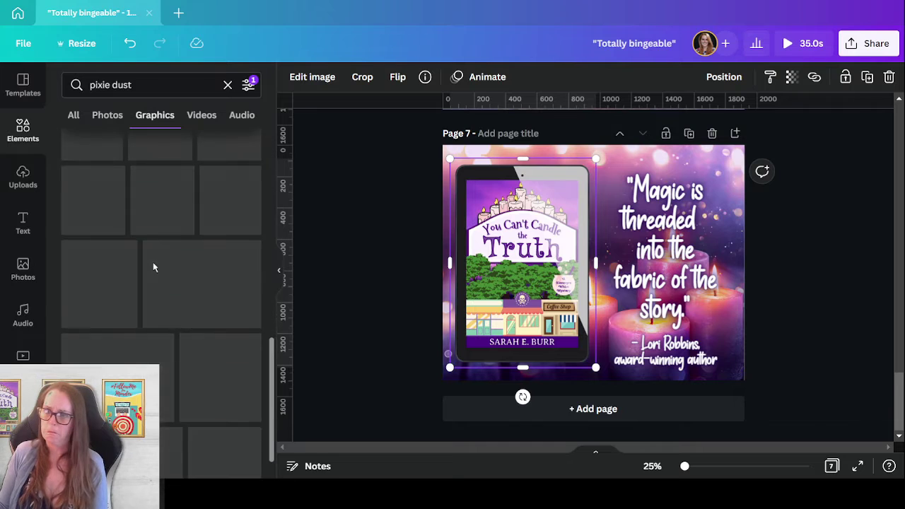
scroll(146, 205, up, 3)
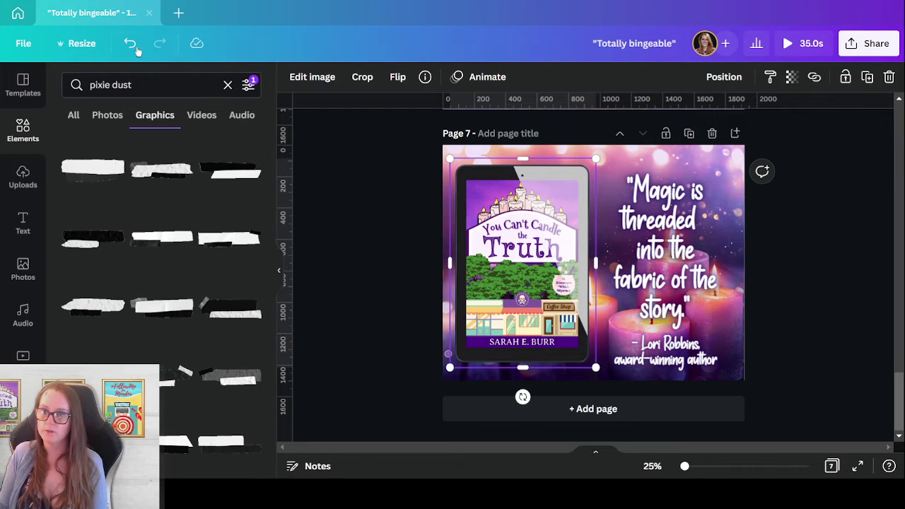
Search the animated graphics for "confetti" and look through the designs offered
double_click(136, 84)
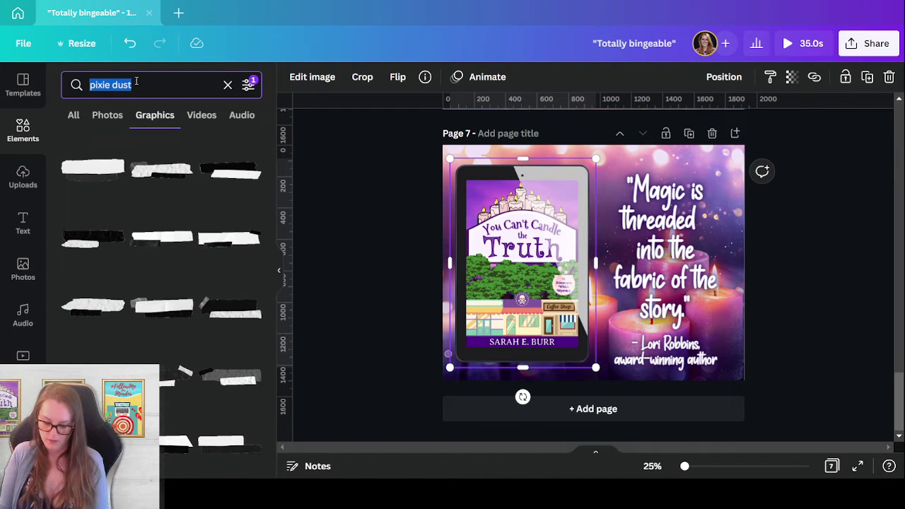
text(confetti)
key(Return)
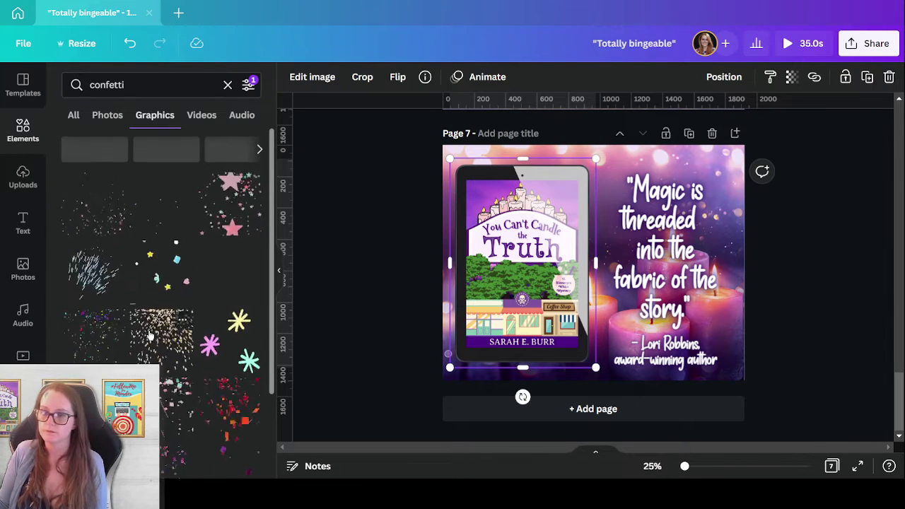
scroll(152, 338, down, 5)
Search the animated graphics for "magic"
click(125, 87)
double_click(126, 87)
text(magic)
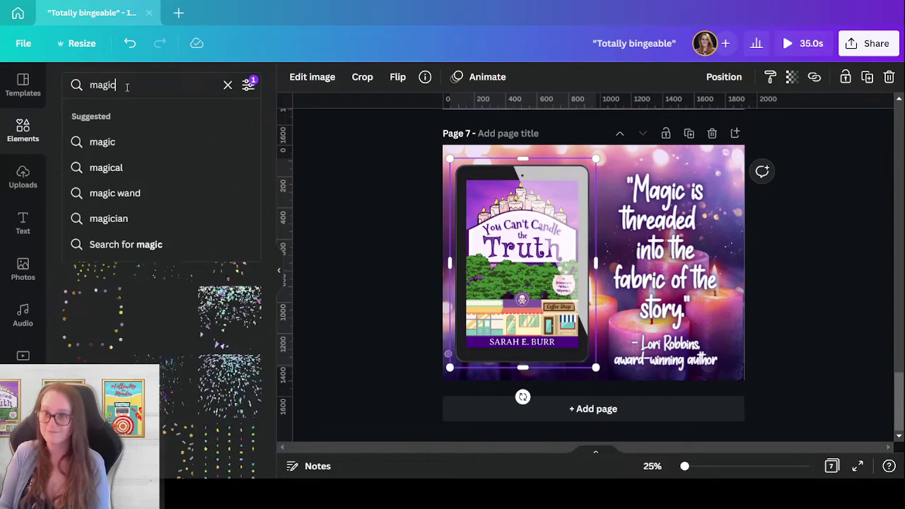
key(Return)
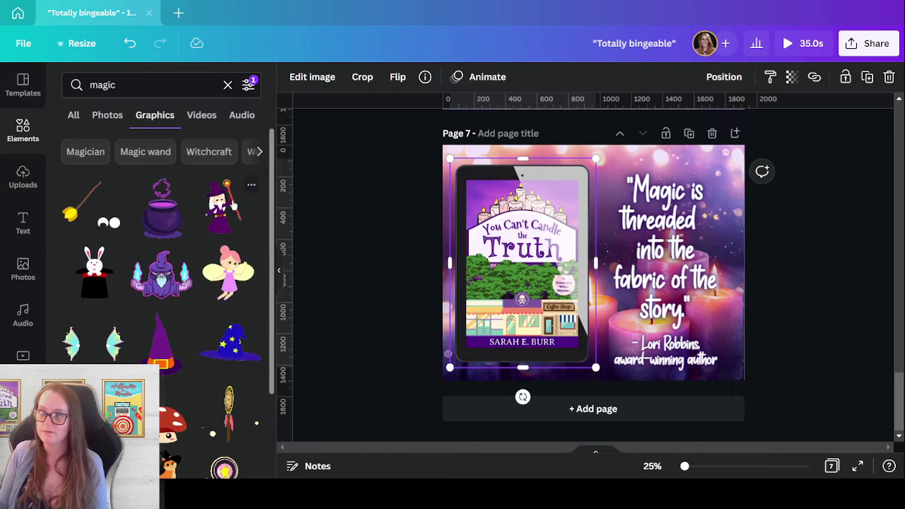
Save the purple "Brewing love" cauldron graphic to a subfolder of the Glenmyre folder in your projects
click(177, 188)
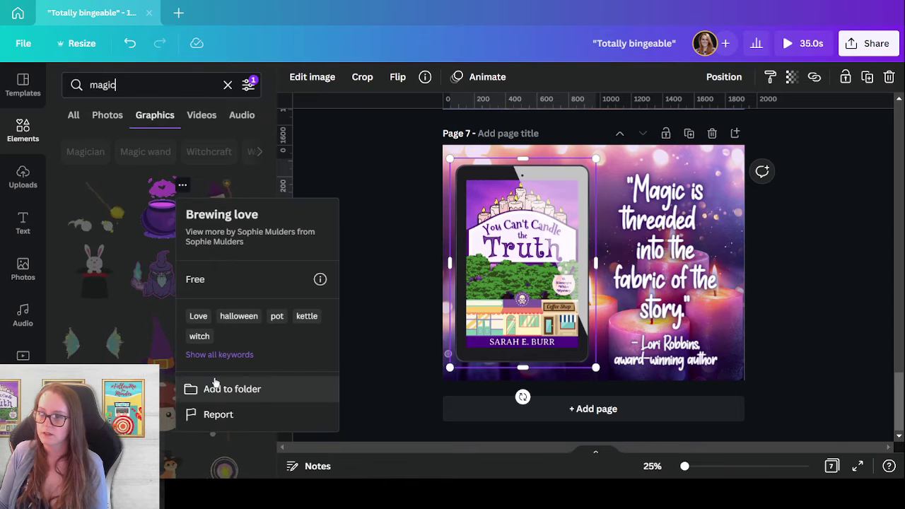
click(212, 383)
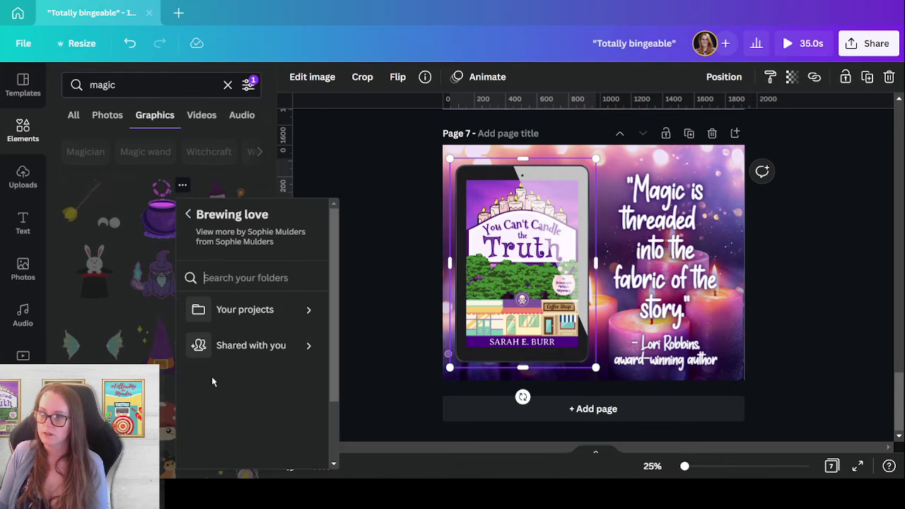
click(309, 310)
scroll(290, 396, down, 2)
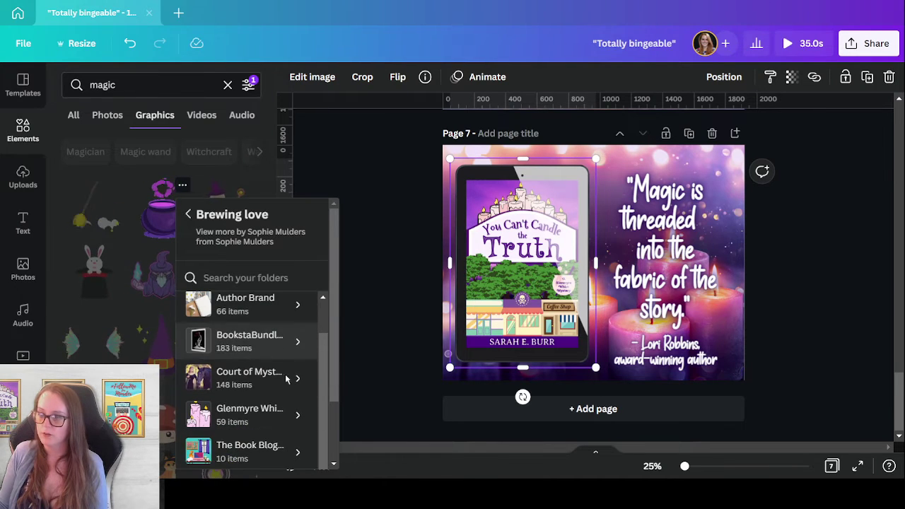
click(295, 415)
scroll(276, 354, down, 3)
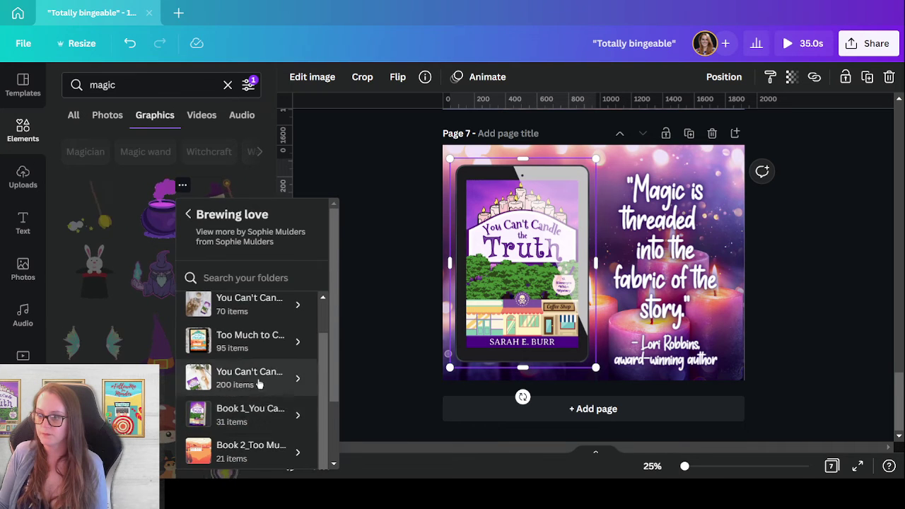
click(265, 455)
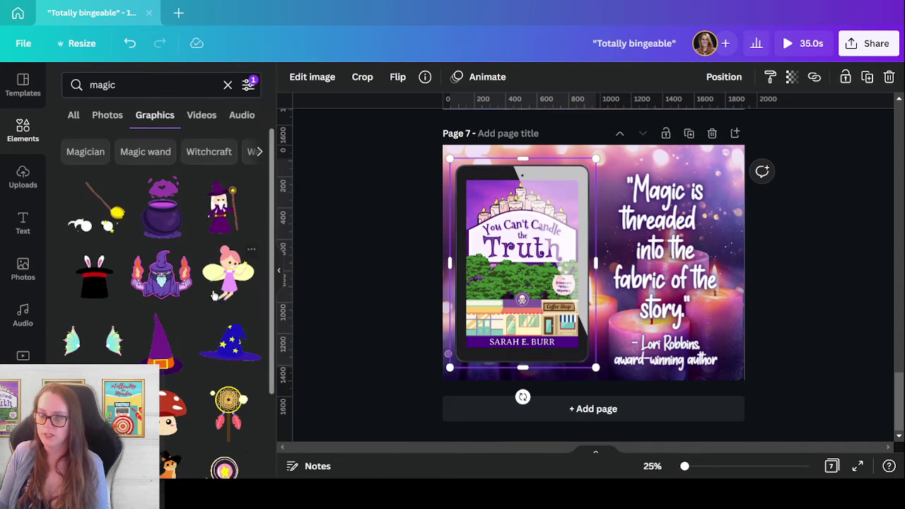
Look through the remaining magic graphics, and search the animated graphics for "light" to find a subtle glowing accent
scroll(209, 295, down, 5)
scroll(210, 290, down, 6)
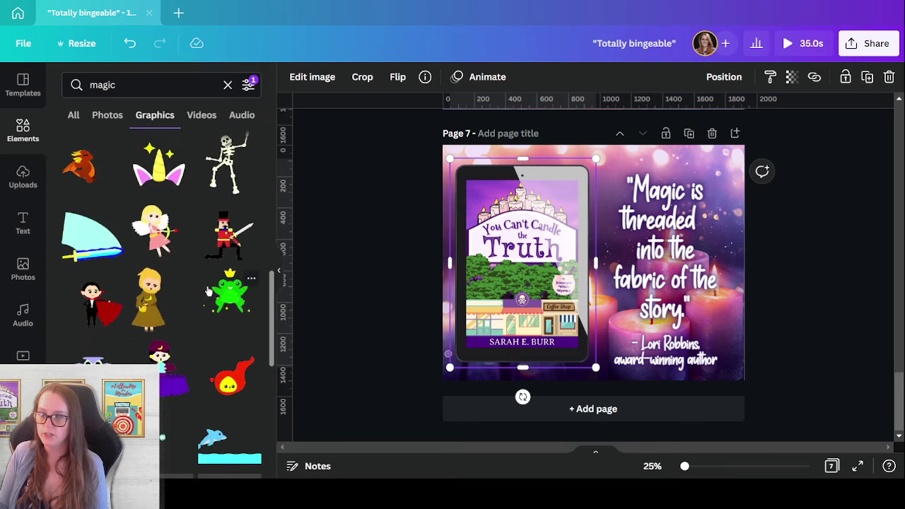
scroll(206, 290, down, 8)
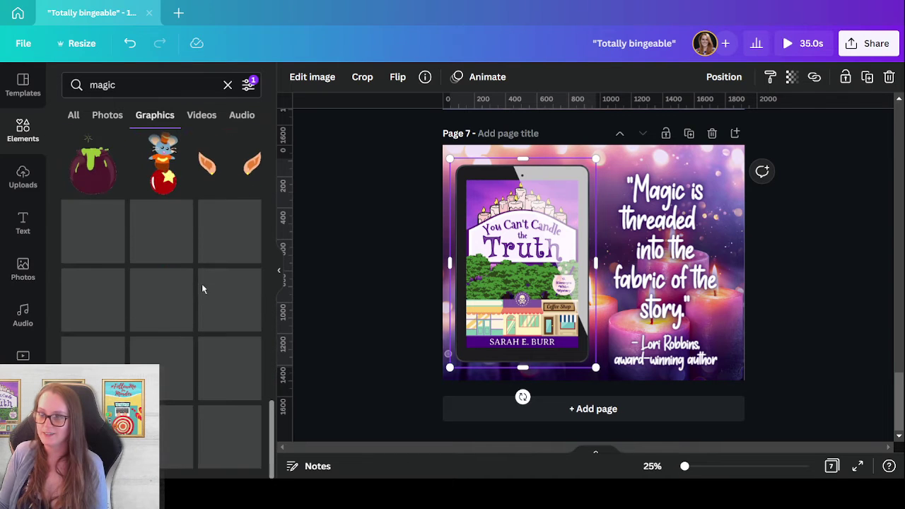
double_click(111, 84)
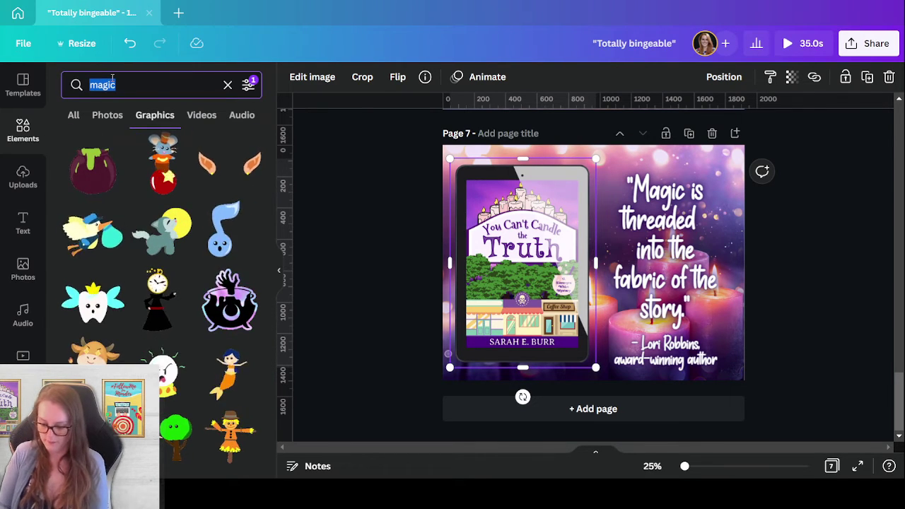
text(light)
key(Return)
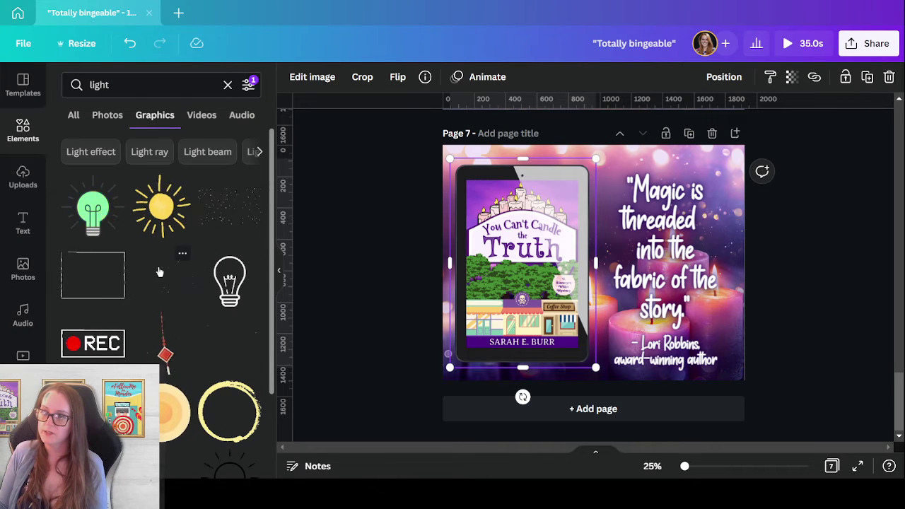
scroll(158, 273, down, 8)
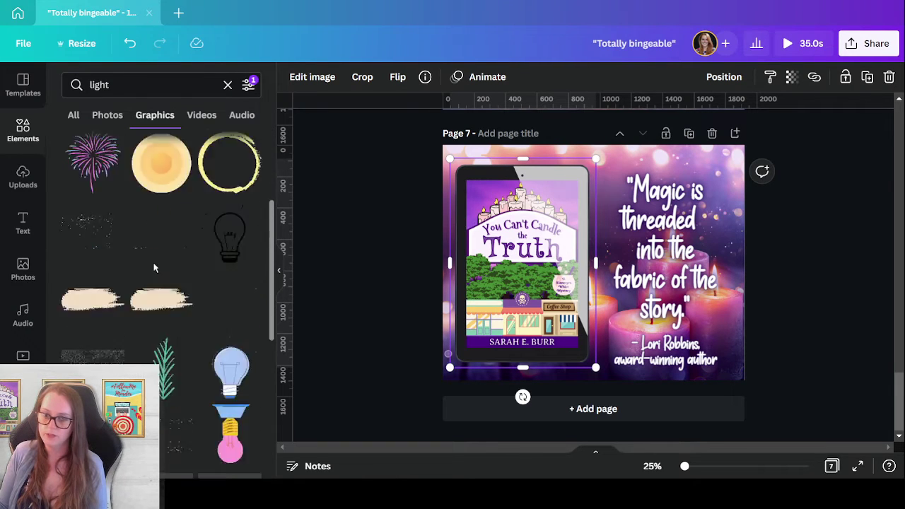
scroll(155, 267, down, 10)
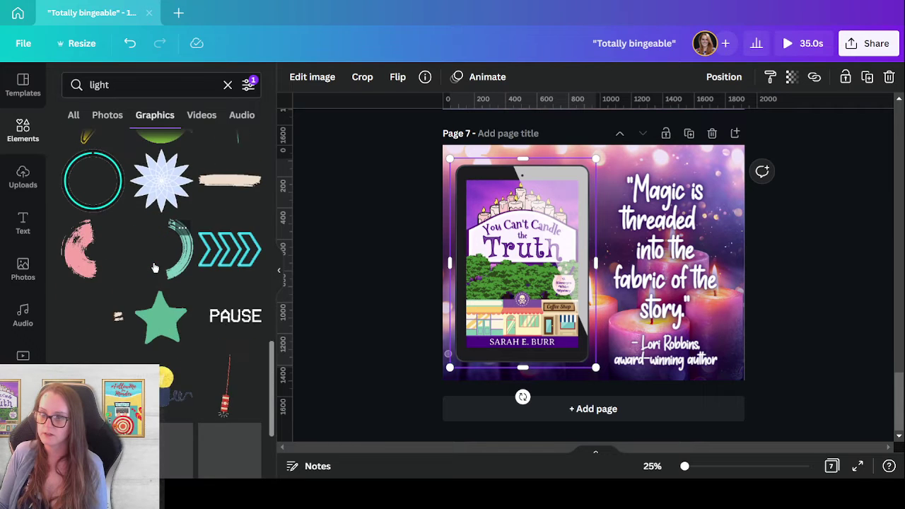
scroll(155, 267, down, 3)
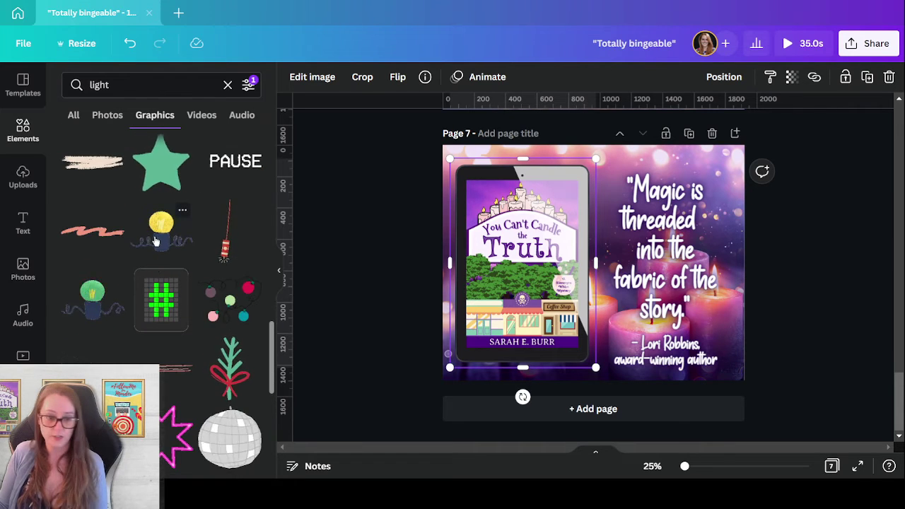
scroll(178, 279, up, 20)
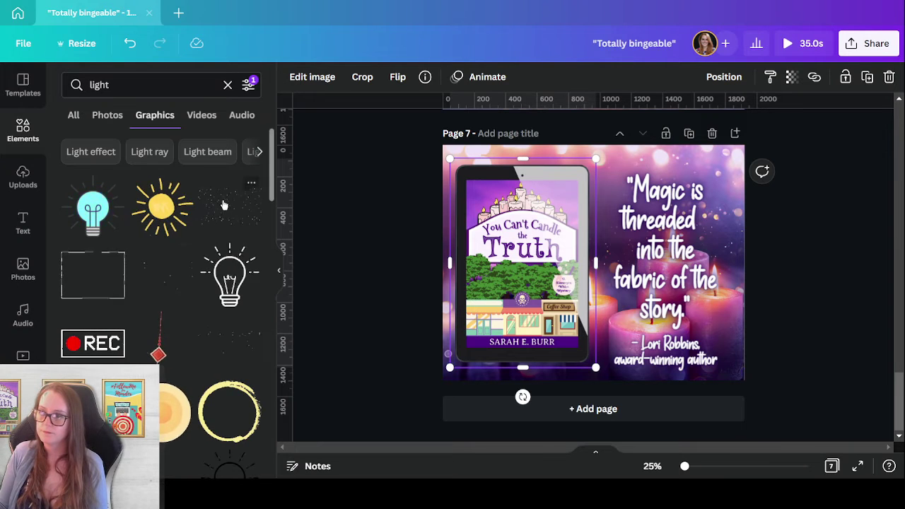
Add the faint white speckle animation from the light results to page 7 and enlarge it to cover the whole page
click(154, 265)
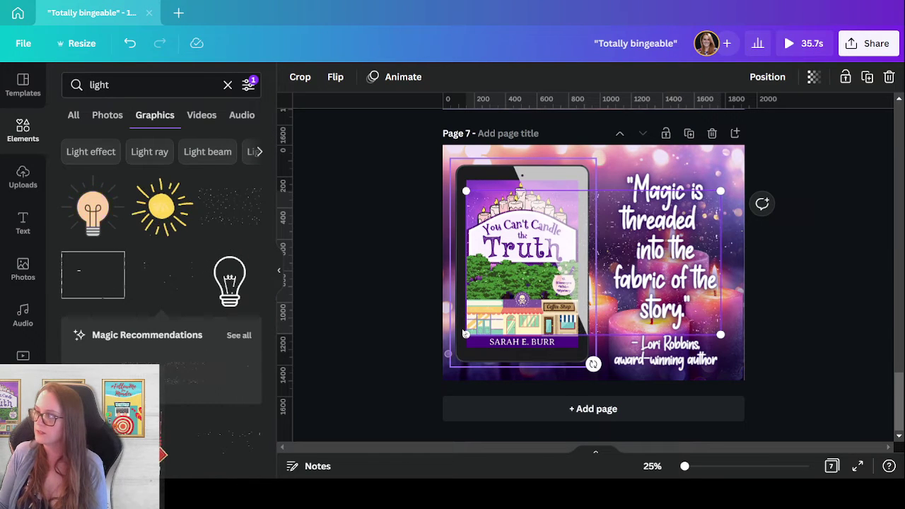
drag(464, 331, 222, 412)
drag(375, 321, 493, 262)
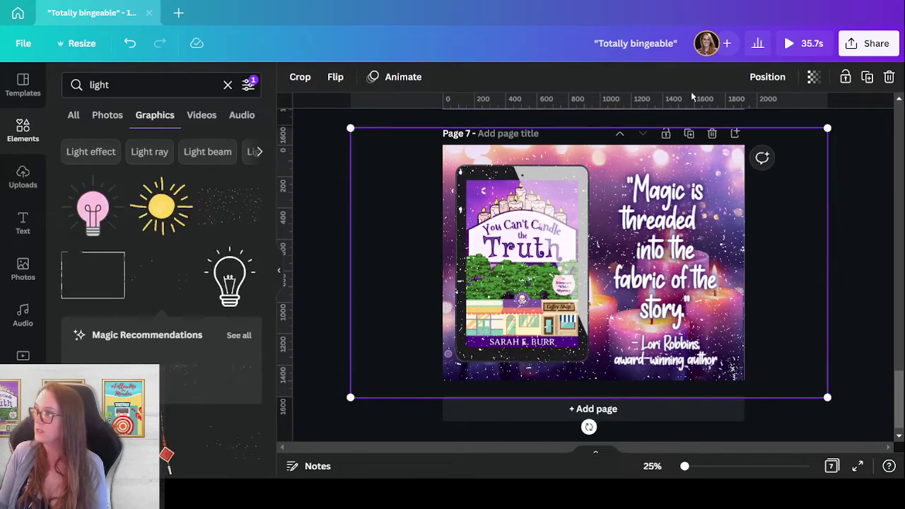
Send the white speckle animation behind the tablet and quote, and set its transparency to 19
click(758, 79)
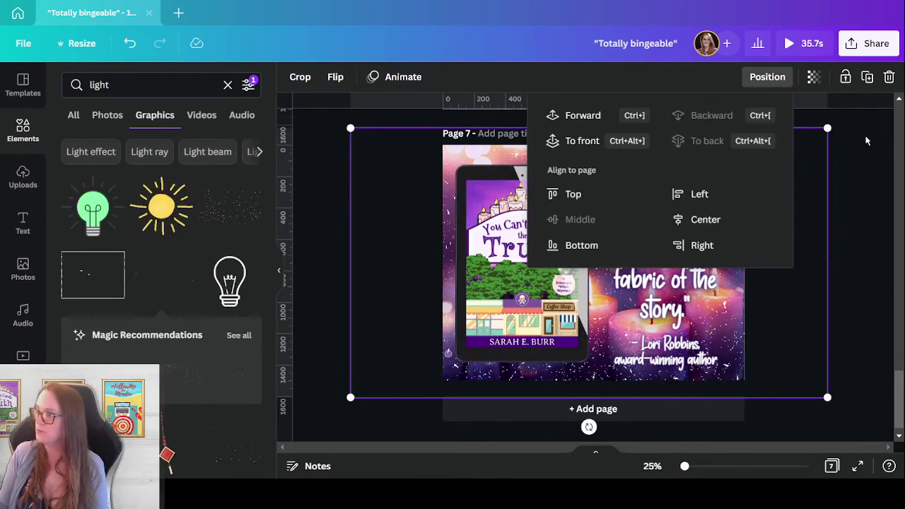
click(813, 78)
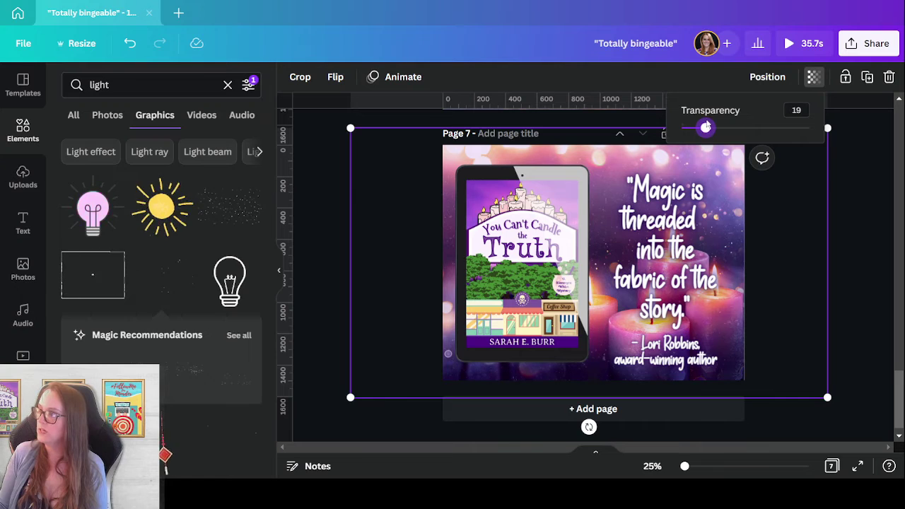
click(847, 353)
click(847, 353)
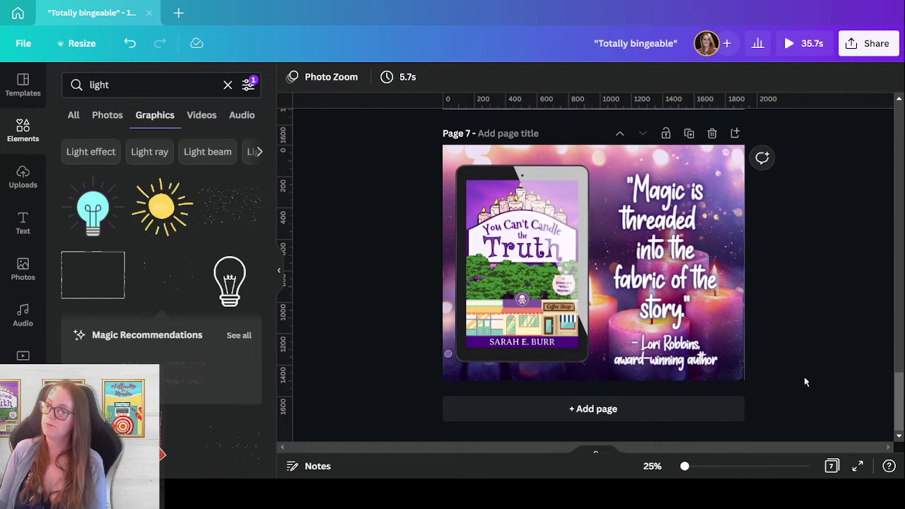
Search the animated graphics for "confetti" again and look for a sparkle design suited to page 7
click(164, 85)
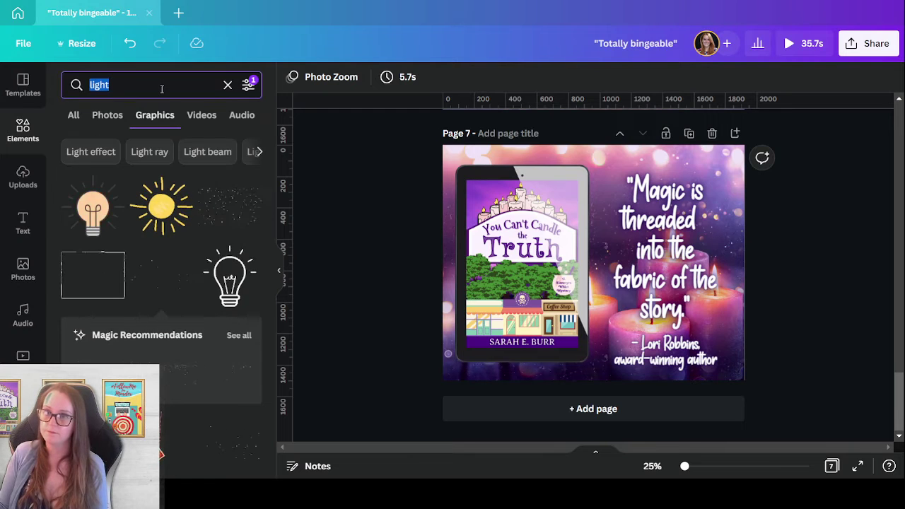
text(co)
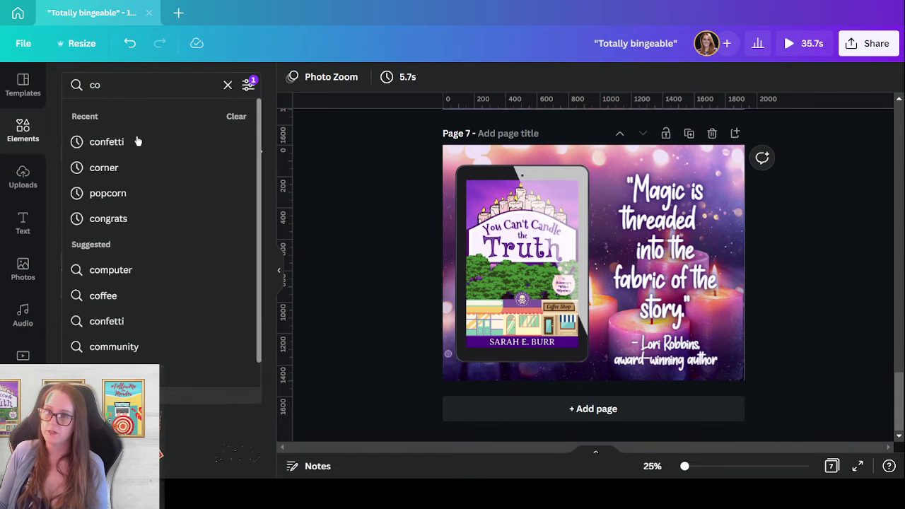
click(134, 140)
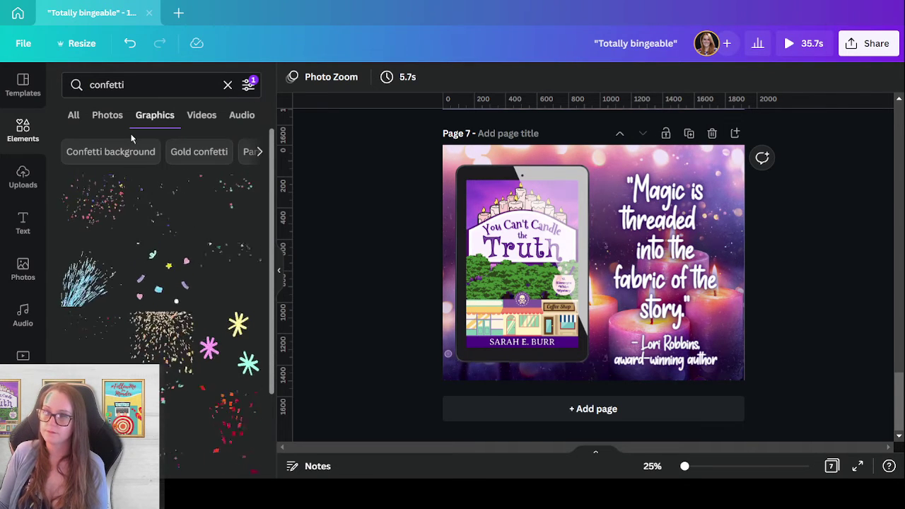
scroll(186, 283, down, 3)
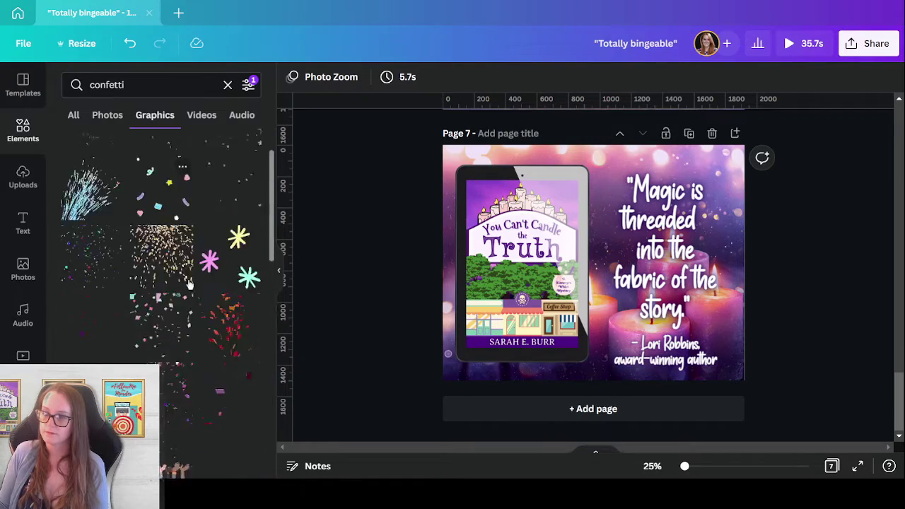
scroll(186, 283, down, 5)
scroll(185, 283, down, 5)
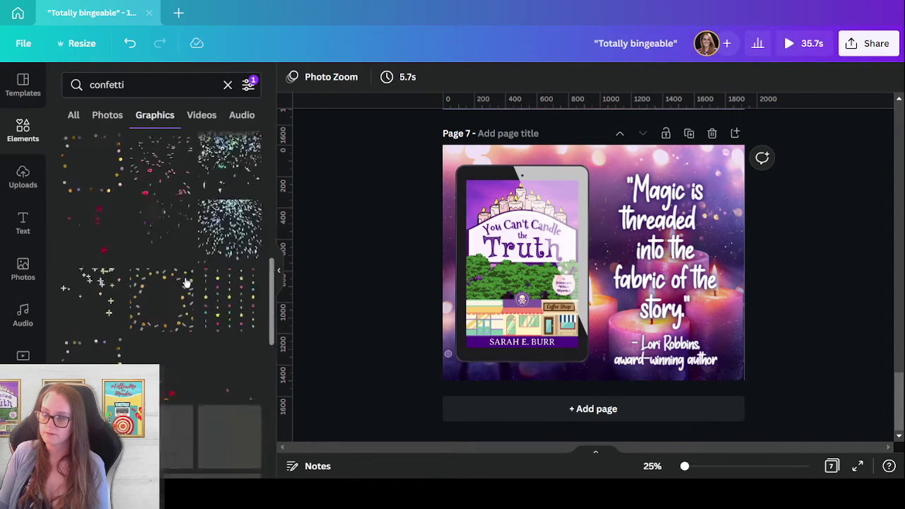
Add the animated four-pointed sparkle graphic to page 7 and enlarge it until it extends beyond the page edges
click(74, 300)
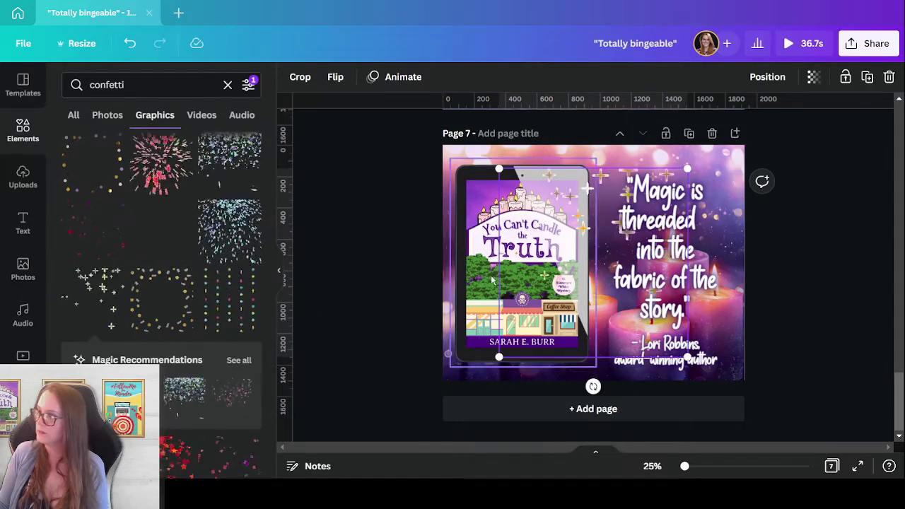
drag(499, 366, 304, 463)
drag(361, 352, 449, 250)
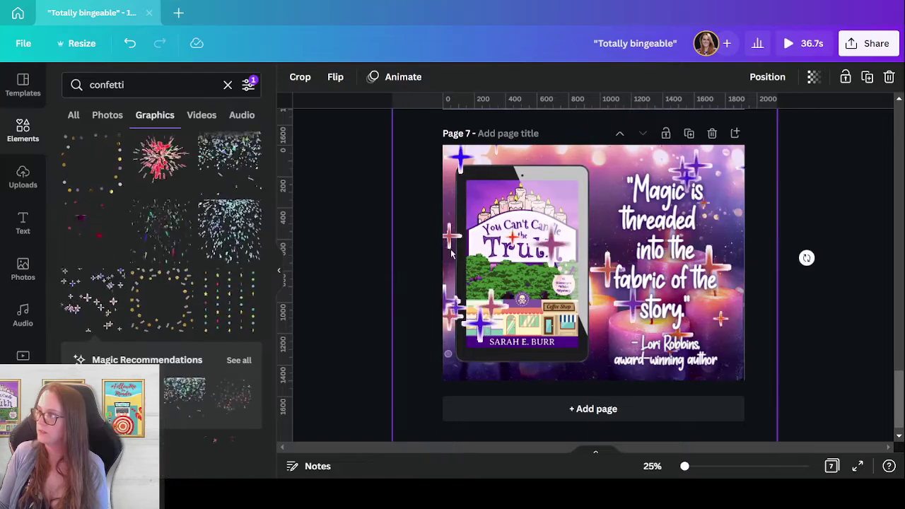
Send the sparkle animation to the back of page 7 and set its transparency to 10
click(767, 76)
click(681, 142)
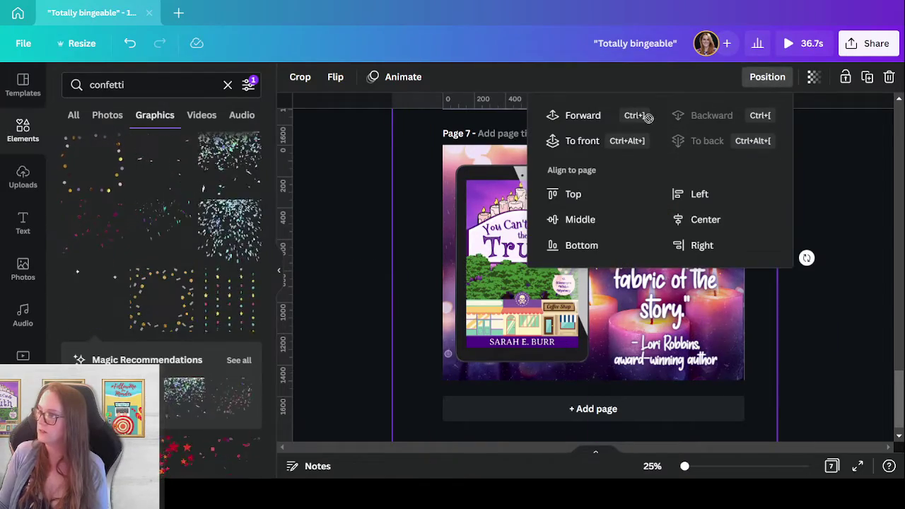
click(812, 79)
drag(809, 128, 727, 129)
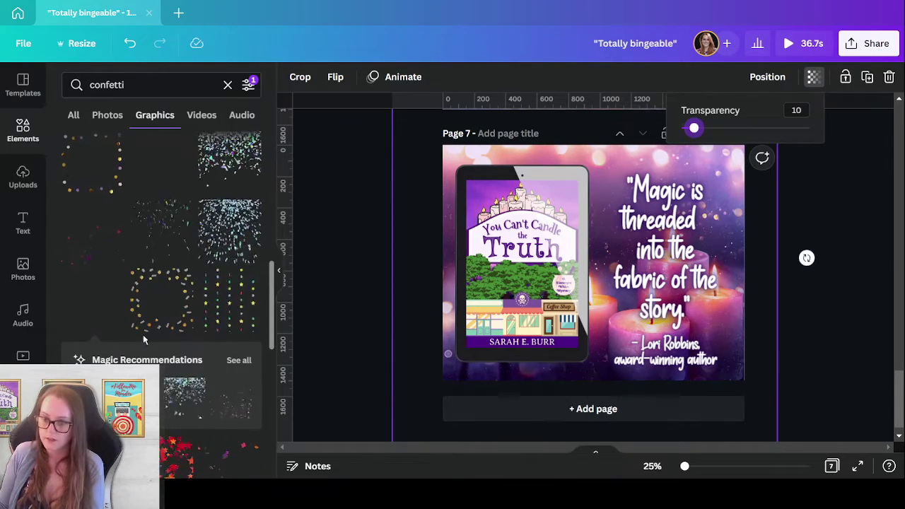
Look through more of the animated confetti graphics for further accents
scroll(142, 336, down, 5)
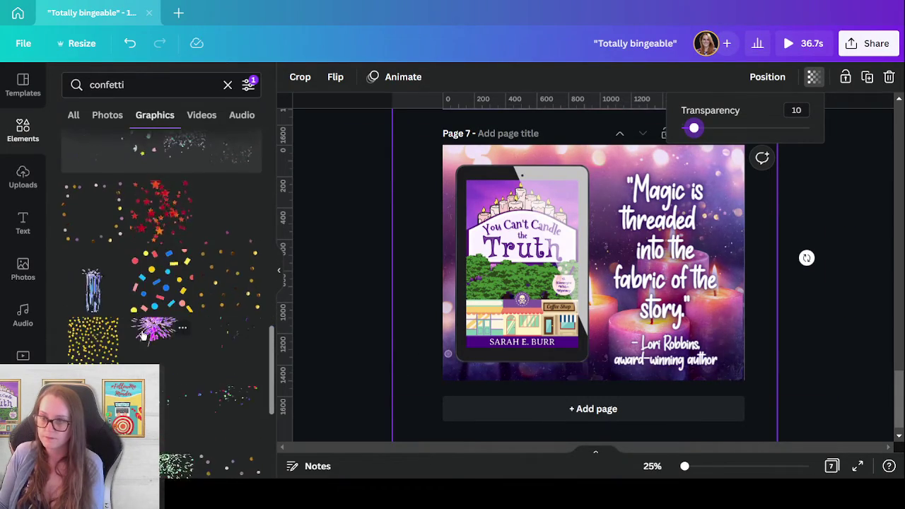
scroll(143, 336, down, 5)
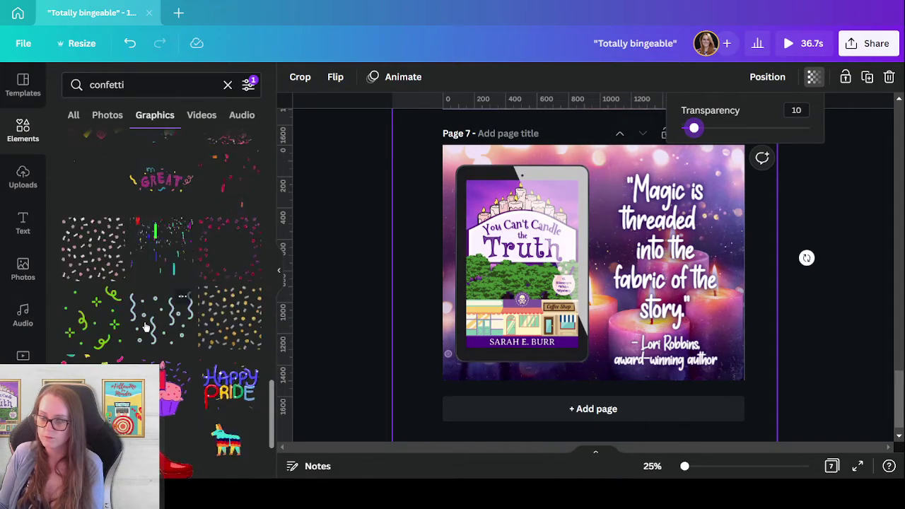
scroll(144, 327, down, 3)
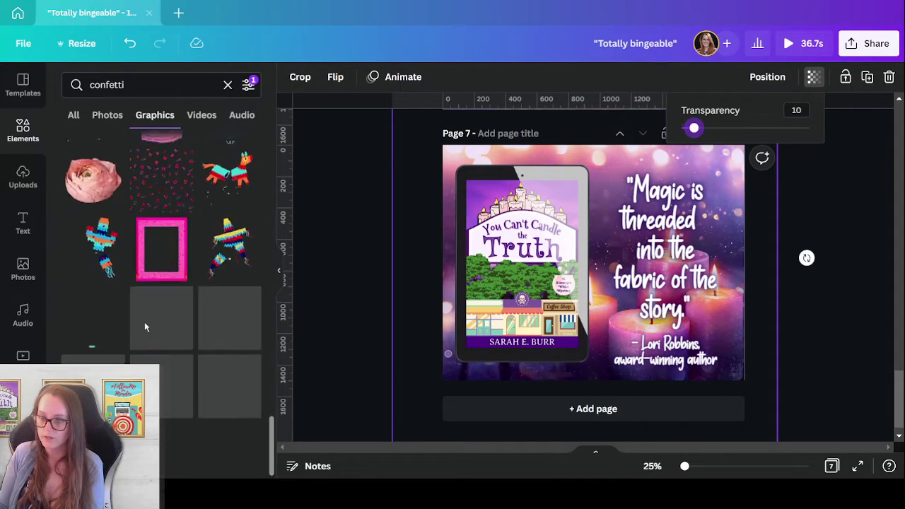
scroll(162, 329, down, 5)
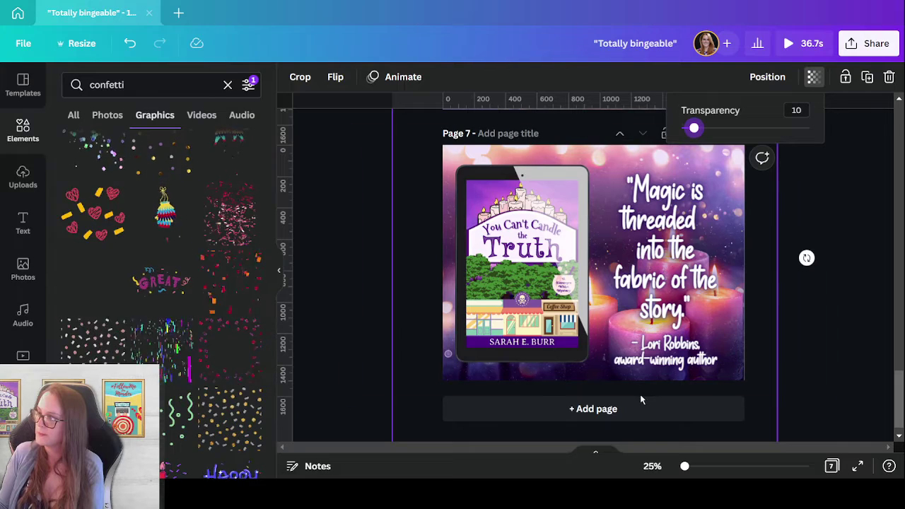
Try the animated pink confetti graphic on page 7 and delete it
click(835, 387)
click(834, 382)
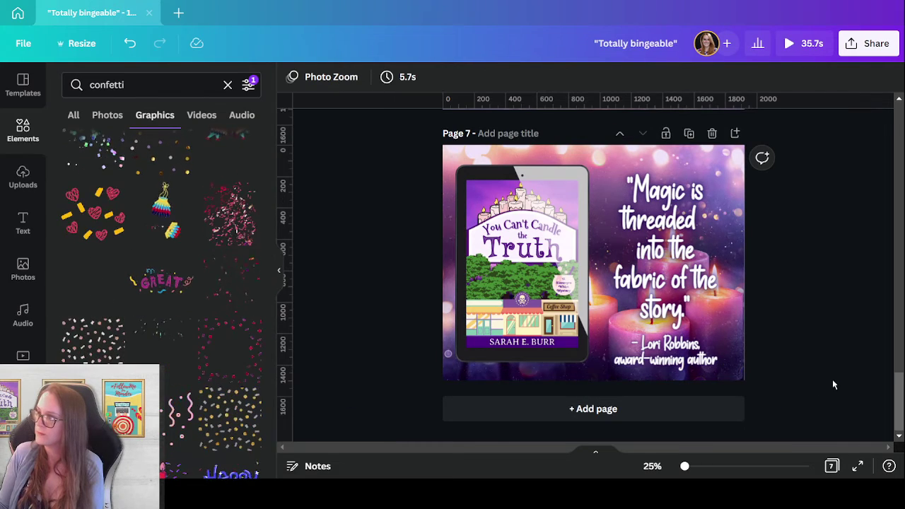
click(212, 227)
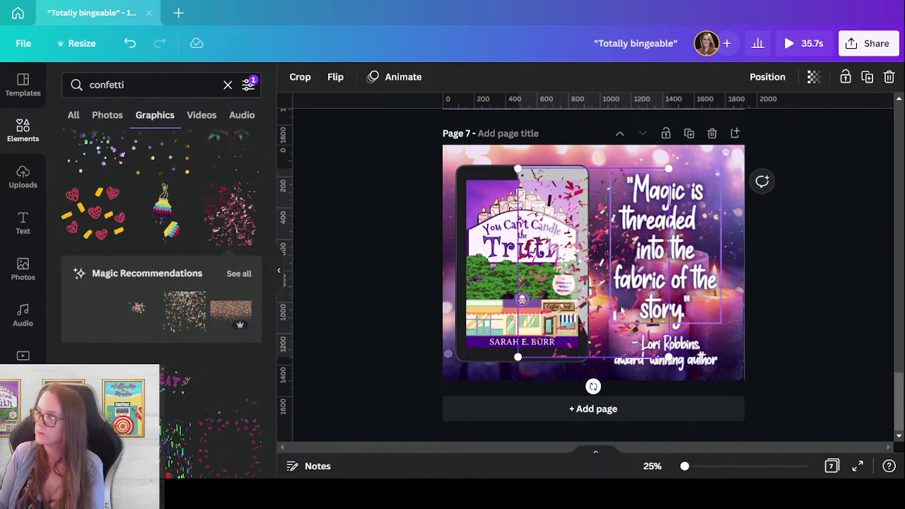
key(Delete)
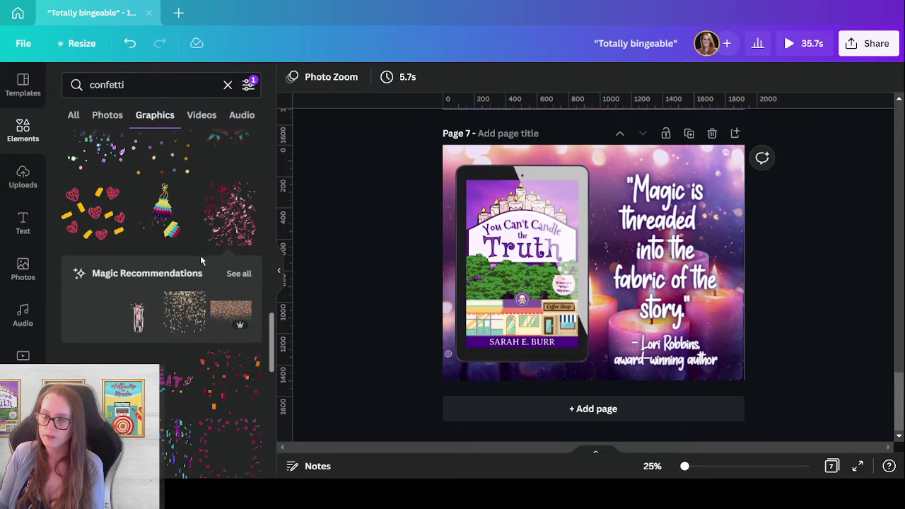
Try the recommended confetti burst on page 7, enlarged past the page edges, sent to the back and set to transparency 8
click(145, 322)
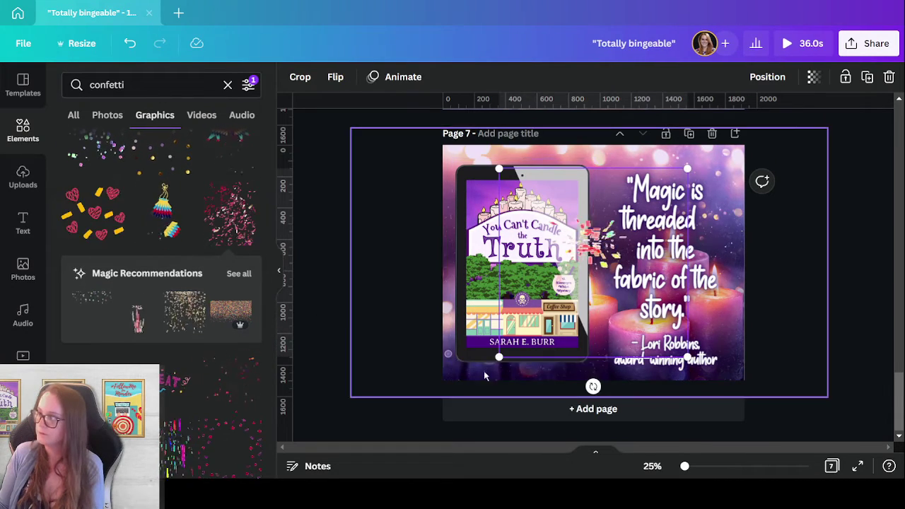
drag(500, 357, 469, 252)
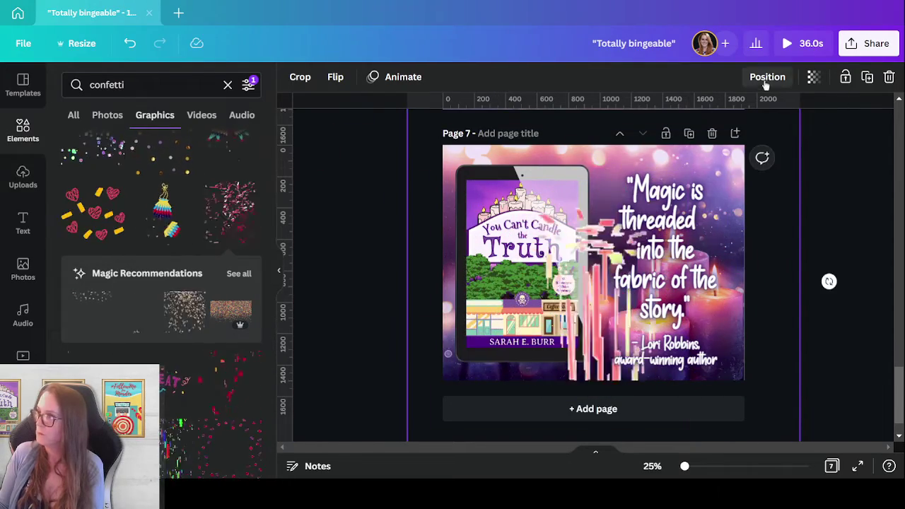
click(767, 76)
click(709, 140)
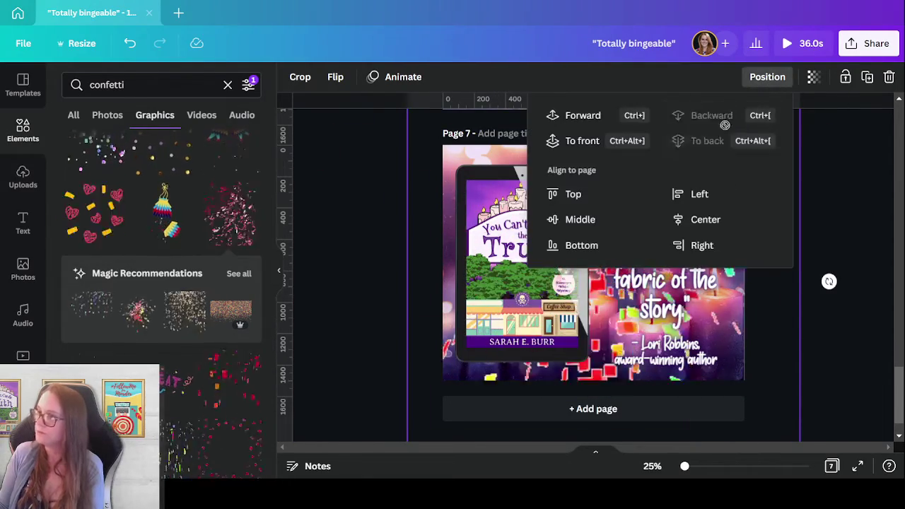
click(813, 76)
drag(810, 129, 693, 129)
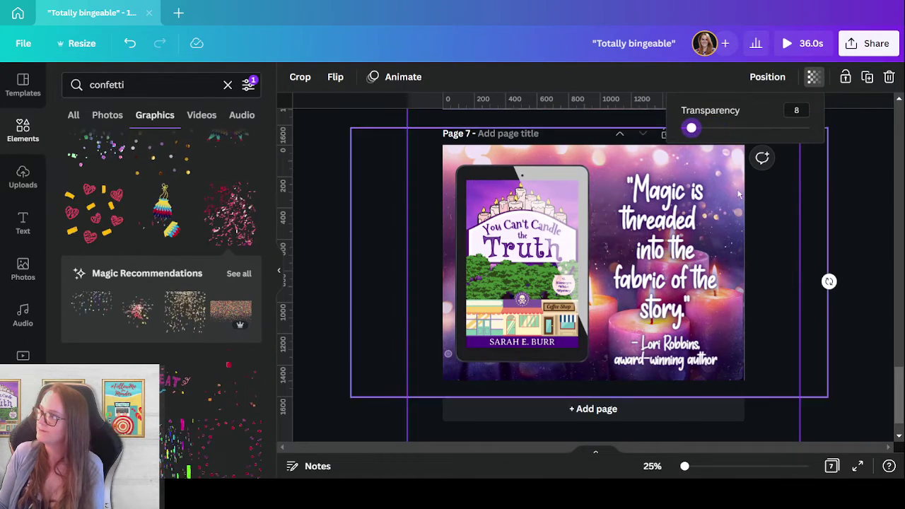
click(836, 376)
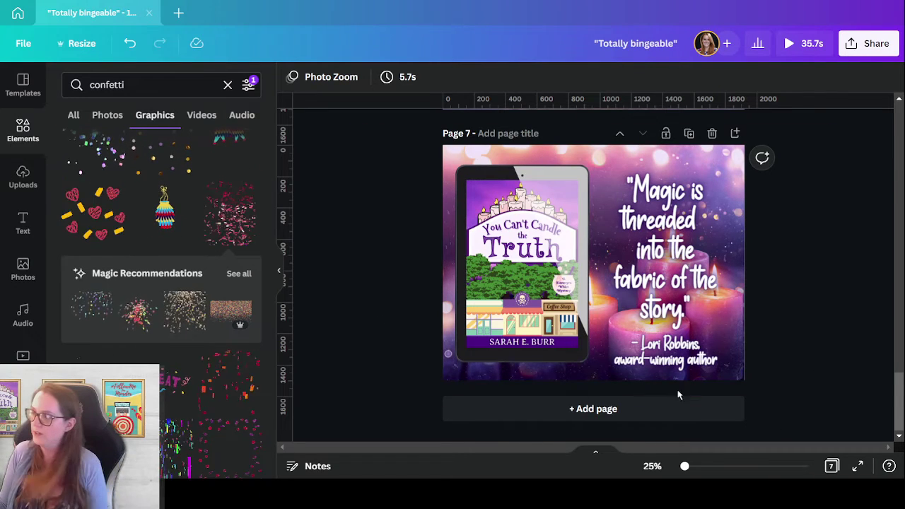
Set the transparency of the remaining oversized animated overlay on page 7 to 38
click(522, 392)
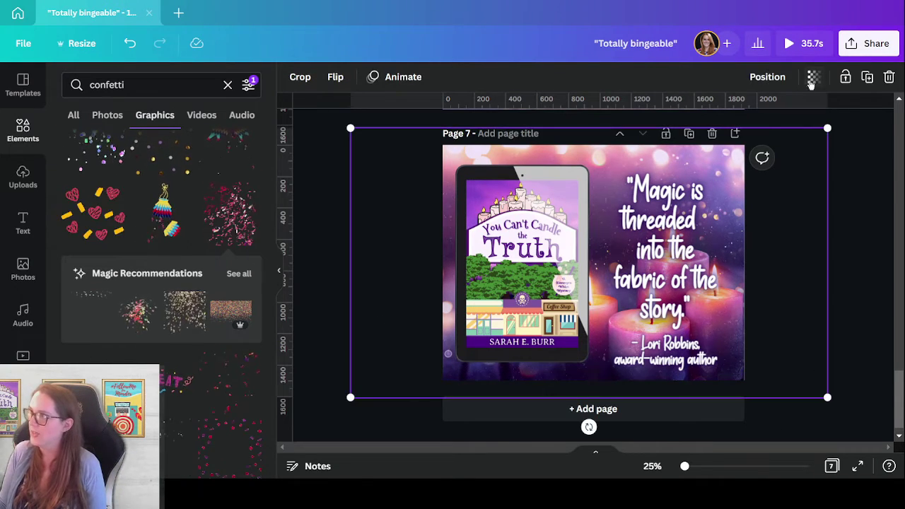
click(812, 78)
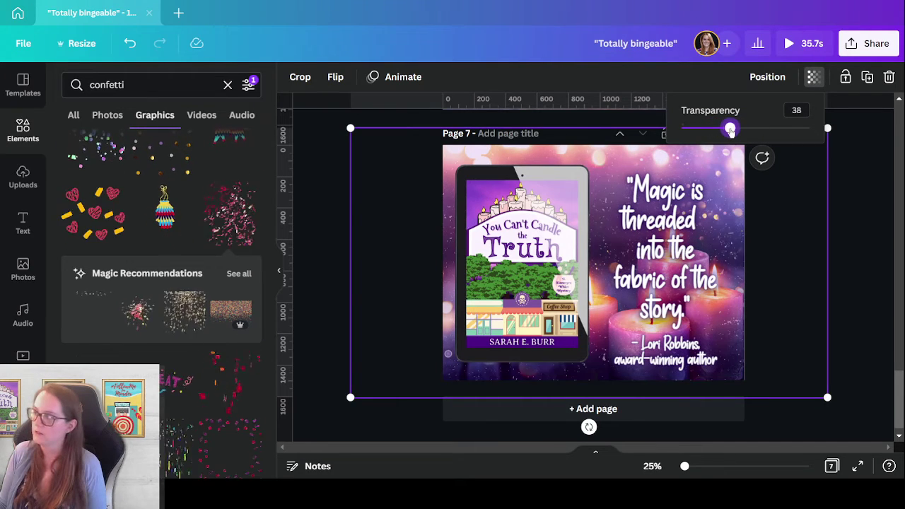
click(850, 365)
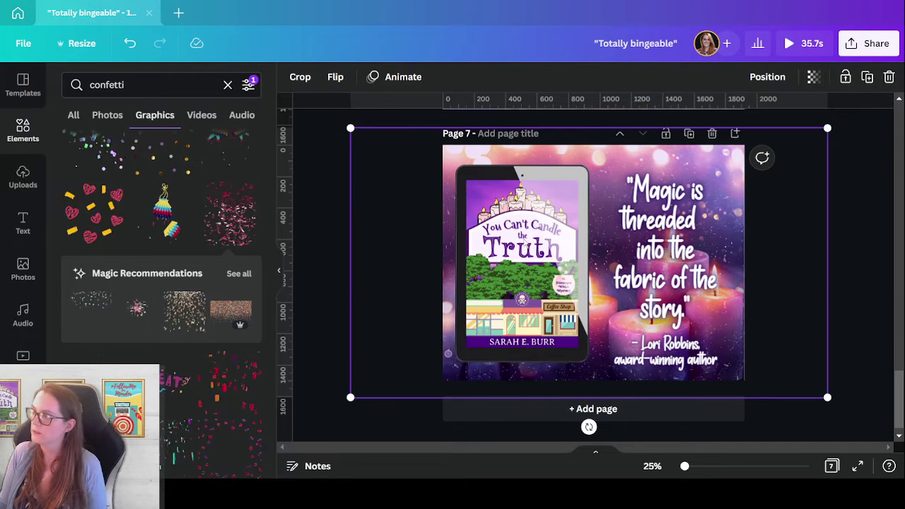
Search the animated graphics for "star dust" and look through the designs
double_click(133, 85)
text(star dust)
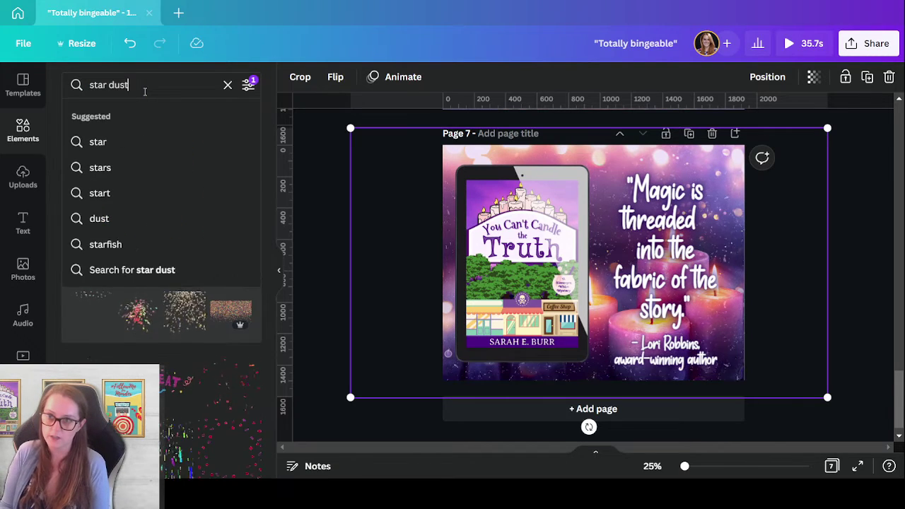
key(Return)
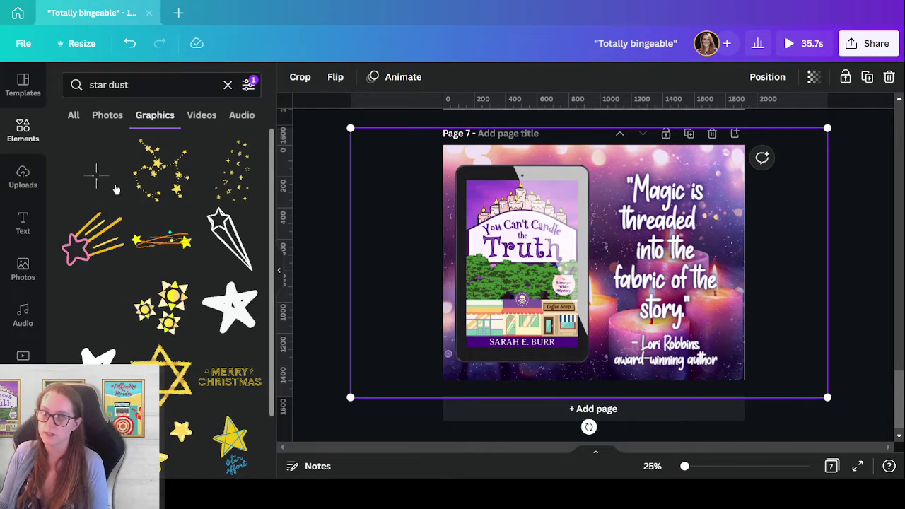
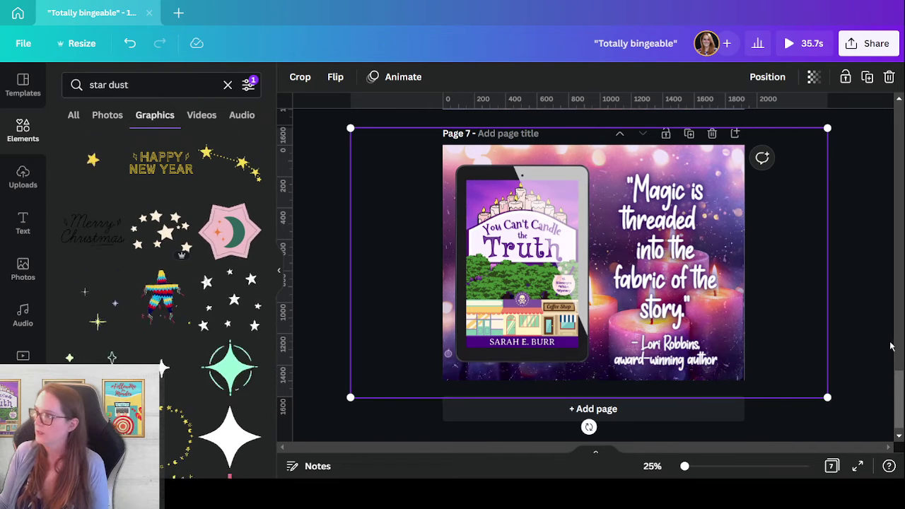
Check the animations of page 7's quote and tablet mockup, and remove the animation from the attribution line below the quote
click(664, 279)
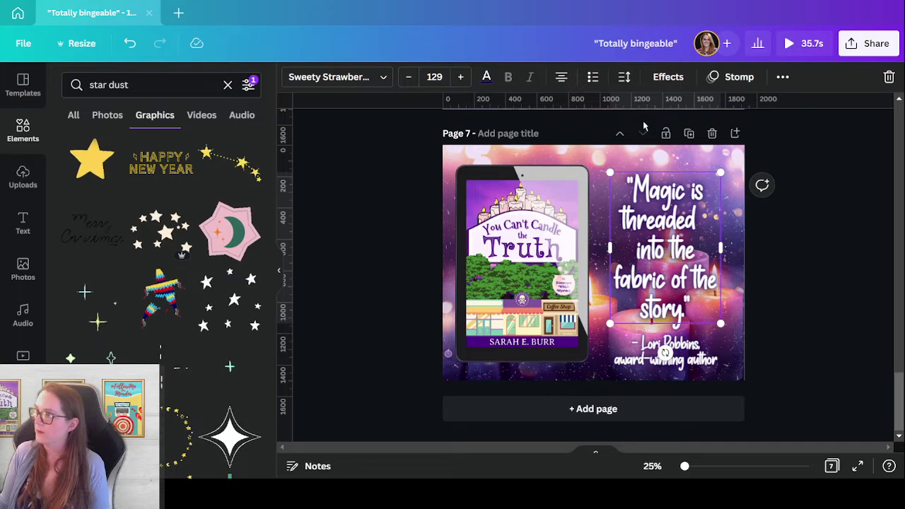
click(665, 76)
click(732, 76)
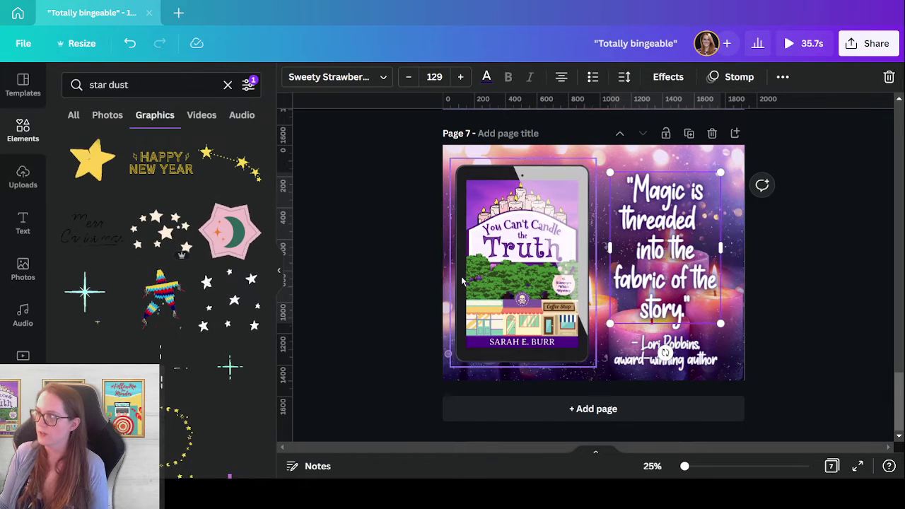
click(524, 283)
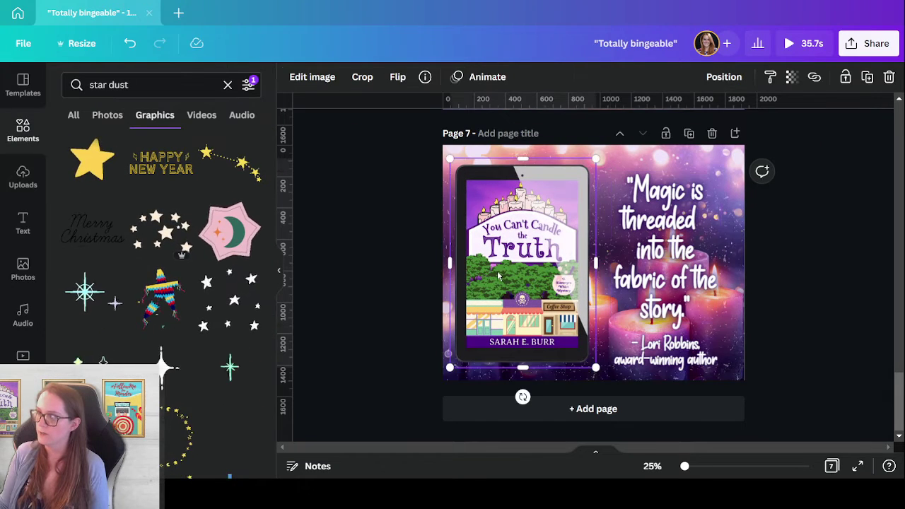
click(487, 76)
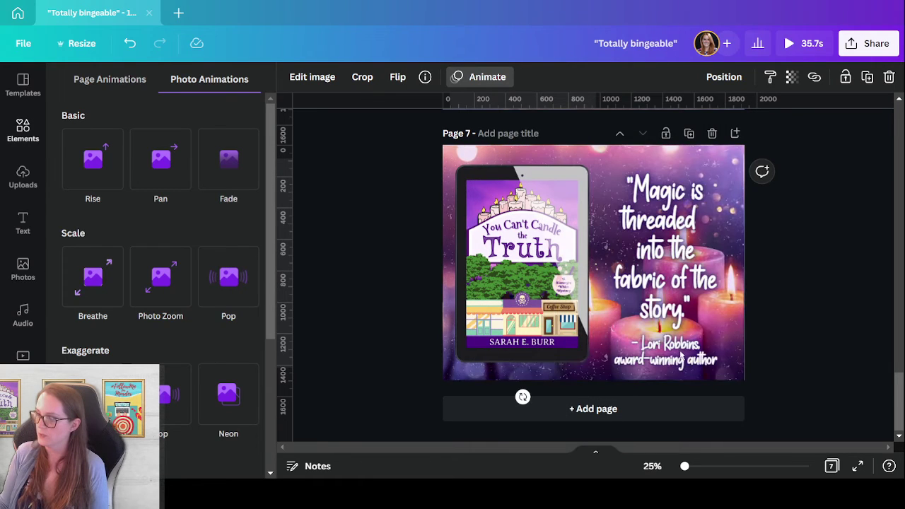
click(676, 354)
click(181, 456)
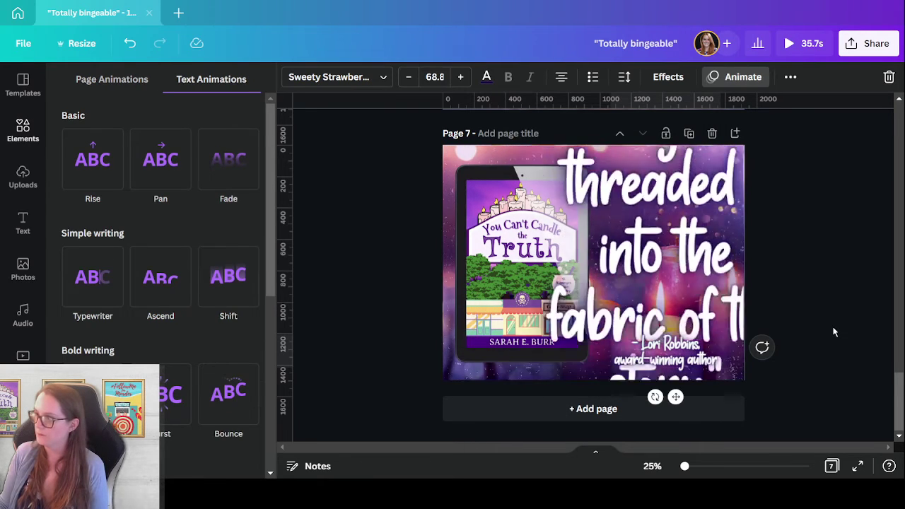
Set the text animation of page 7's "Magic is threaded into the fabric of the story" quote to Bounce
click(657, 252)
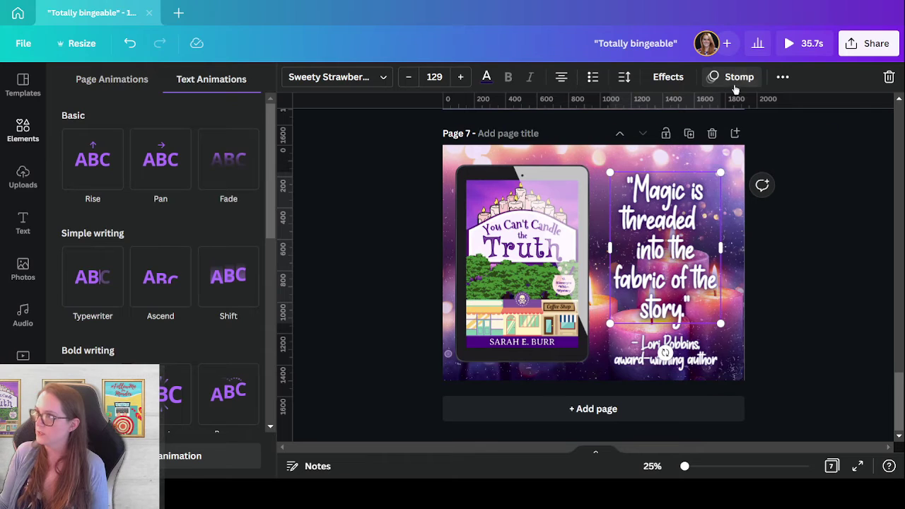
scroll(198, 335, down, 1)
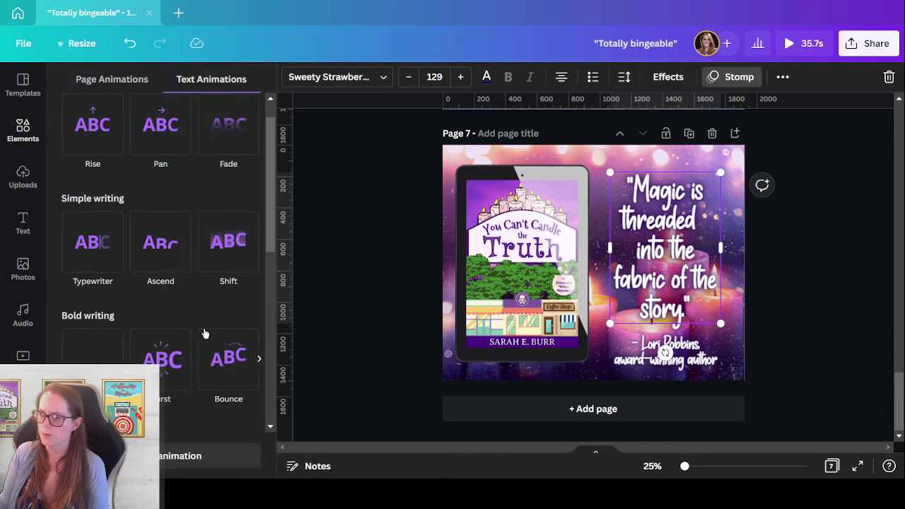
click(228, 354)
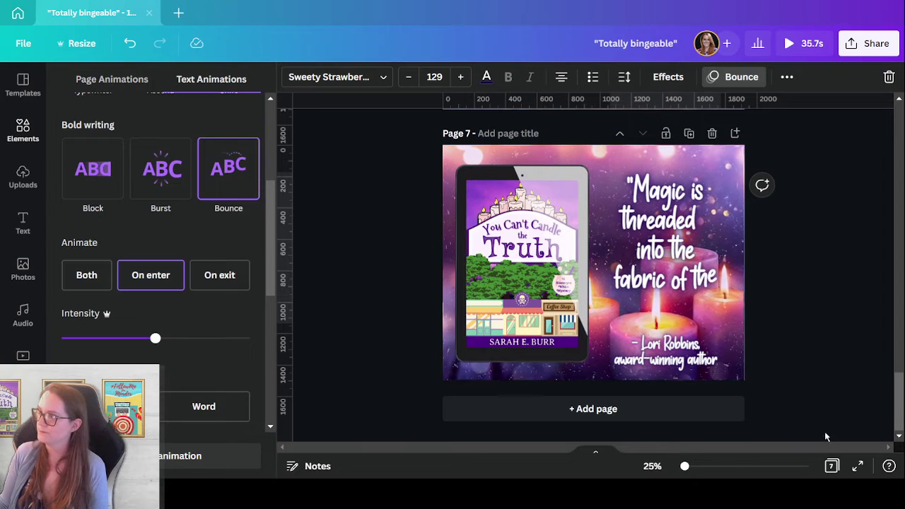
click(833, 377)
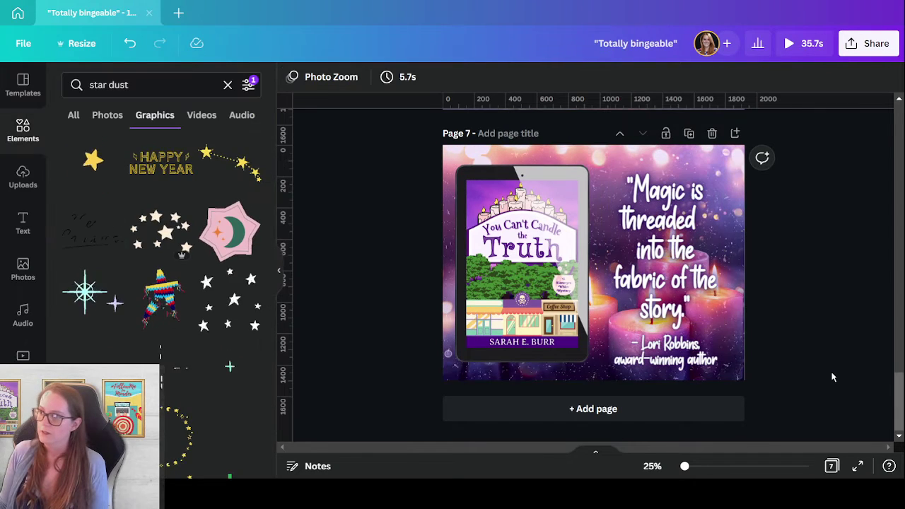
Return to page 1 and add the audio track "Happy Whistling Ukulele" to the design
scroll(841, 382, up, 3)
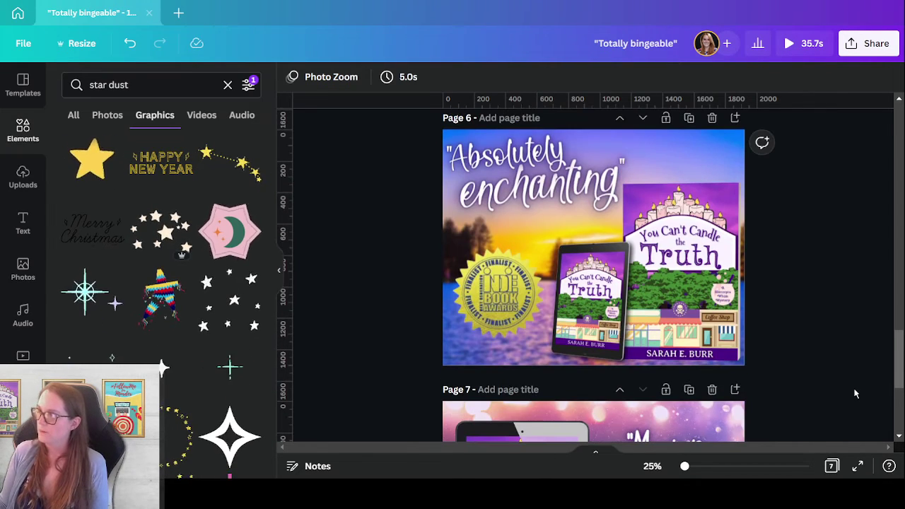
scroll(852, 389, up, 10)
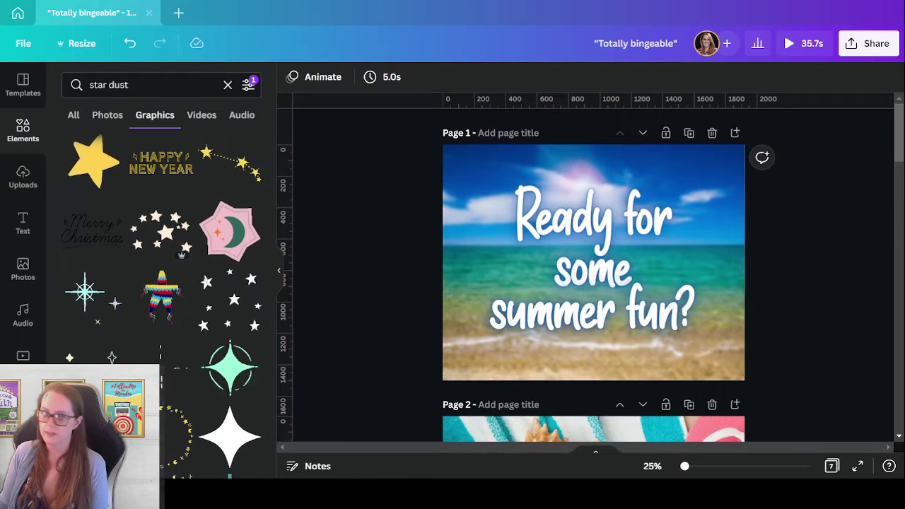
click(23, 315)
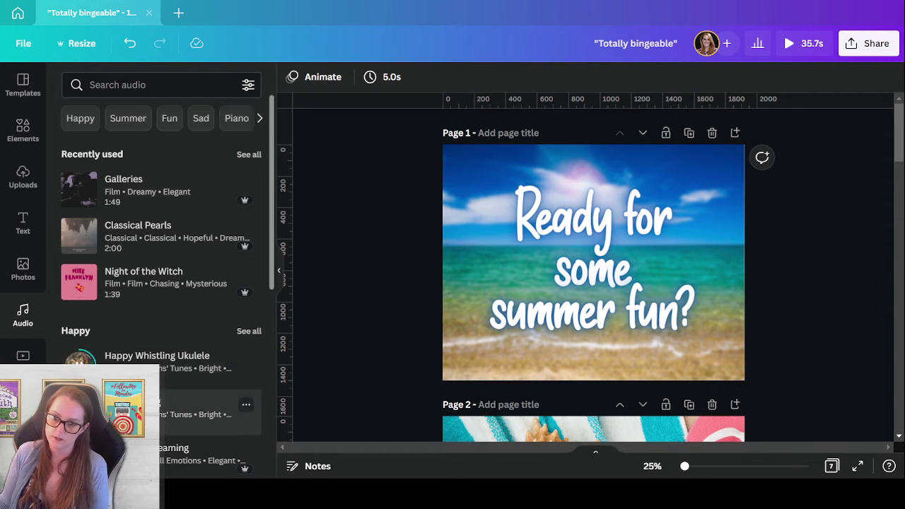
drag(124, 361, 602, 348)
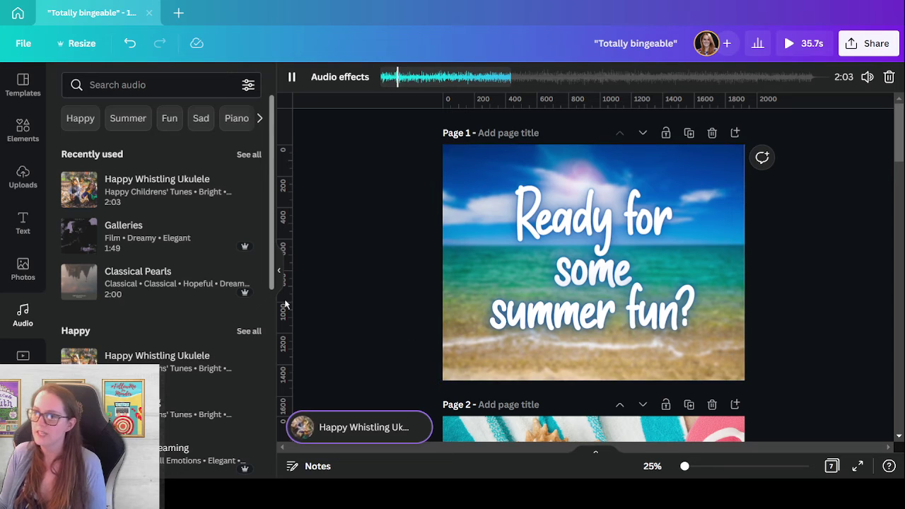
Search the audio library for "happy" and filter the results to instrumentals
click(137, 85)
text(happy)
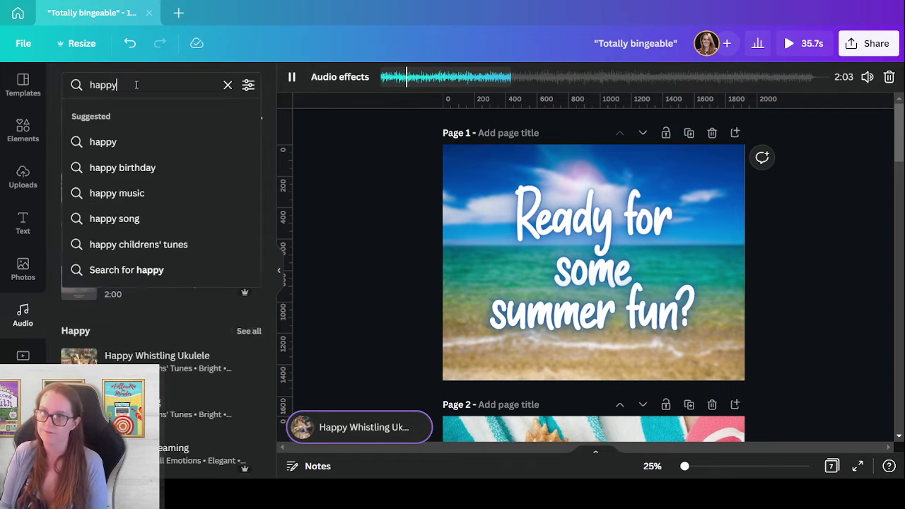
key(Return)
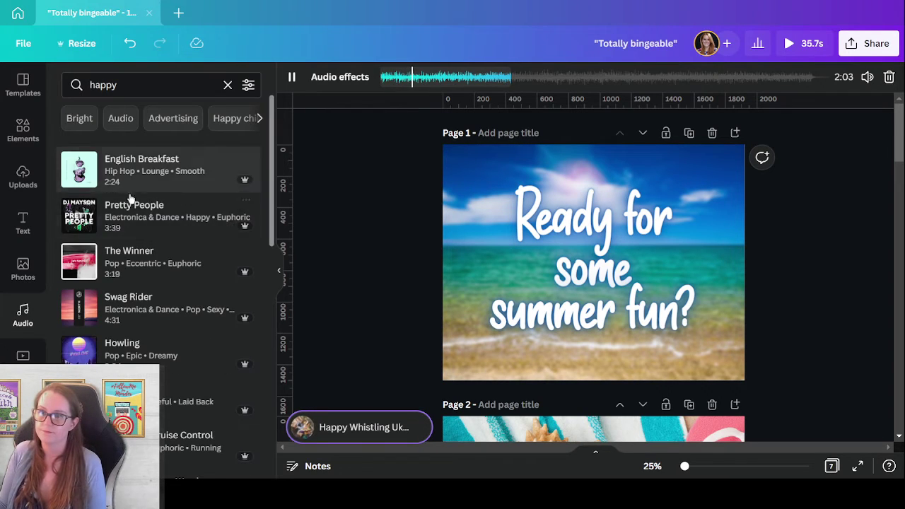
click(80, 170)
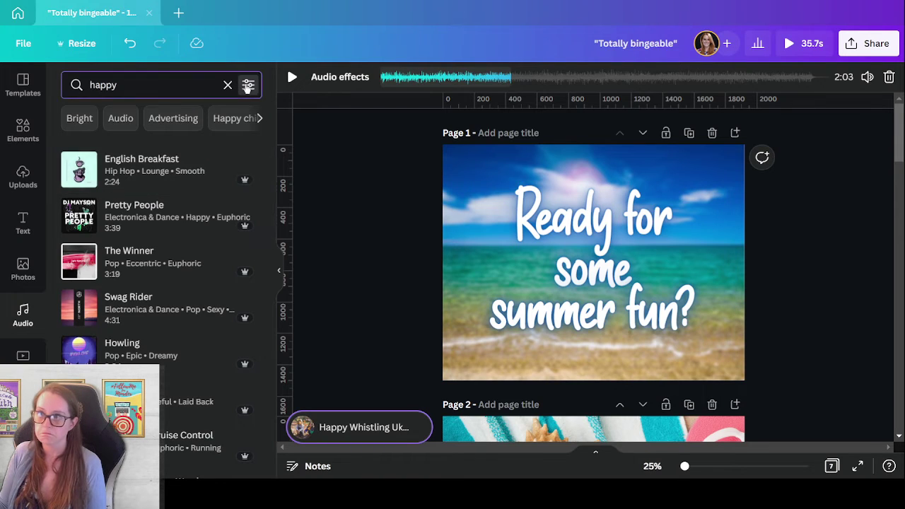
click(248, 85)
click(197, 149)
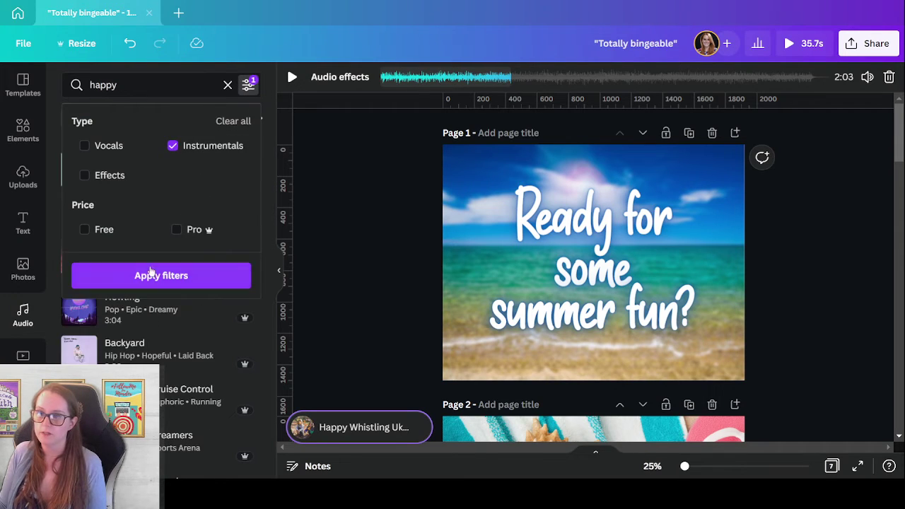
click(148, 276)
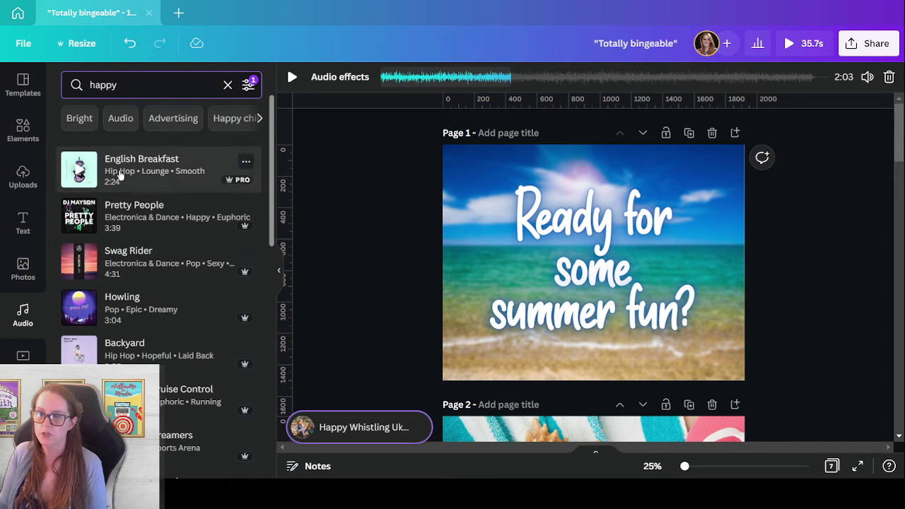
Preview happy instrumental tracks such as Pretty People, Howling, Backyard, We Are All Dreamers, Calmly Successful and Summertime Forgets to compare them as background music
click(78, 217)
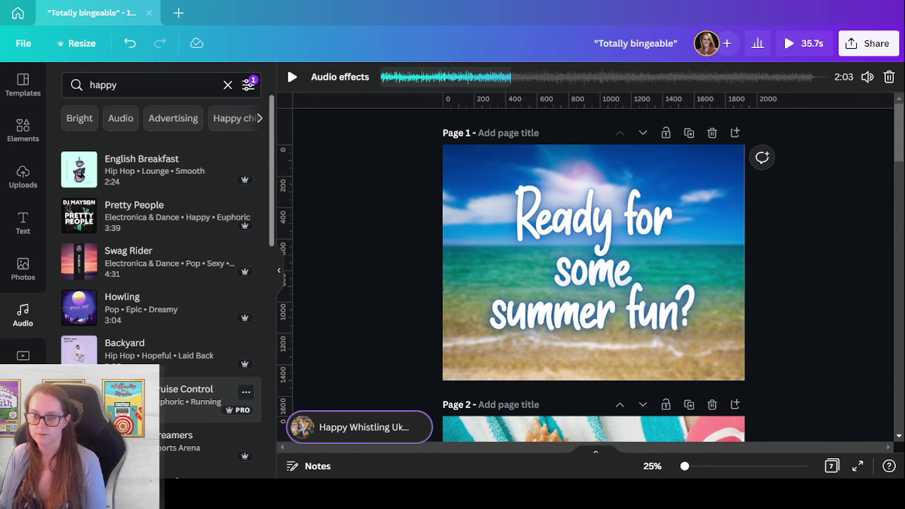
click(79, 311)
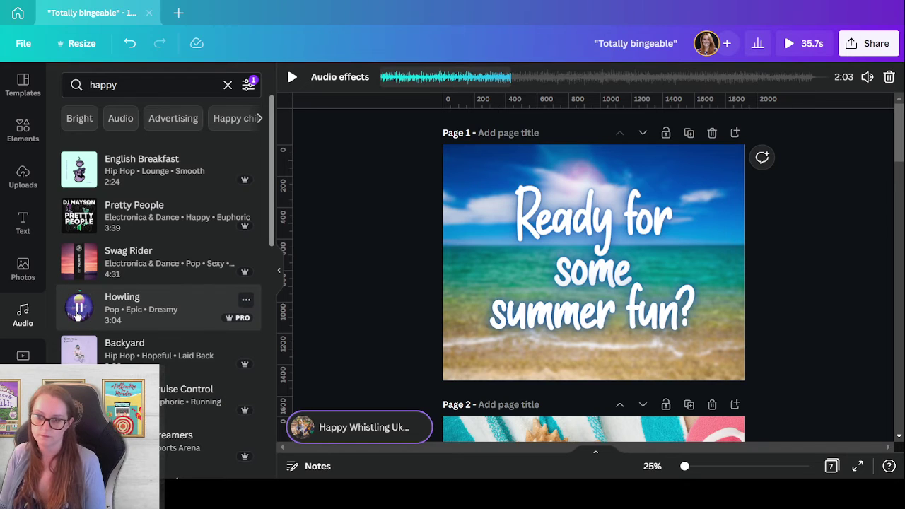
click(77, 354)
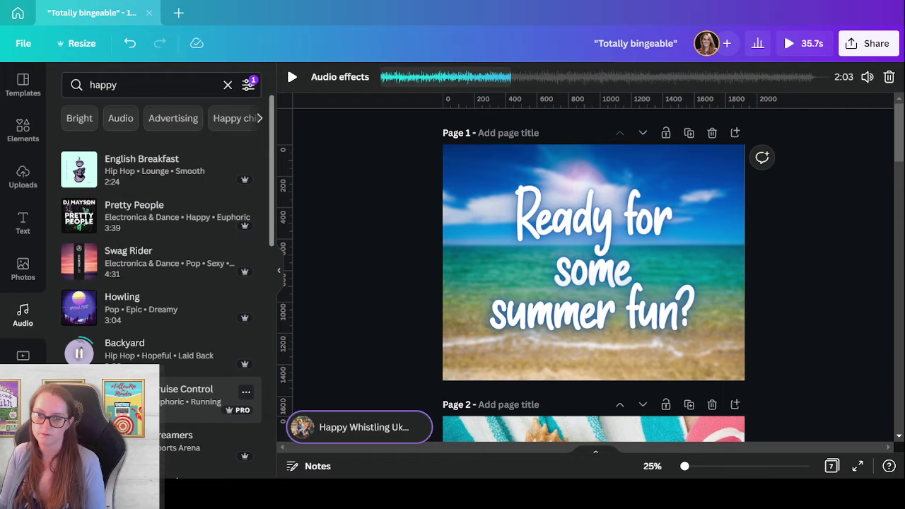
click(79, 399)
scroll(79, 386, down, 3)
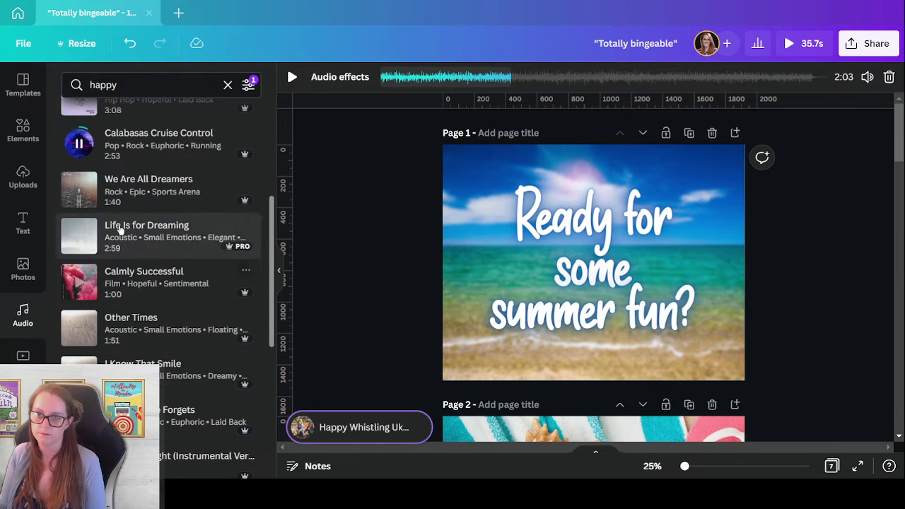
click(80, 197)
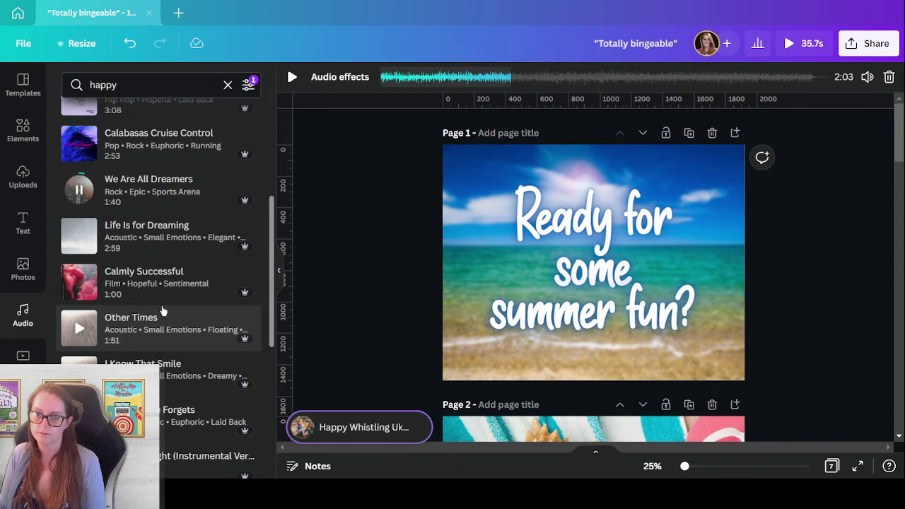
click(80, 283)
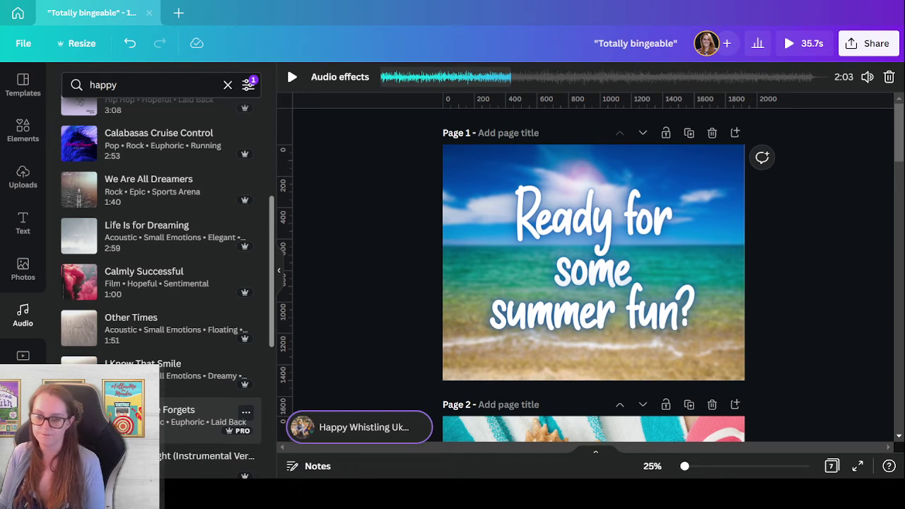
click(78, 423)
scroll(78, 424, down, 4)
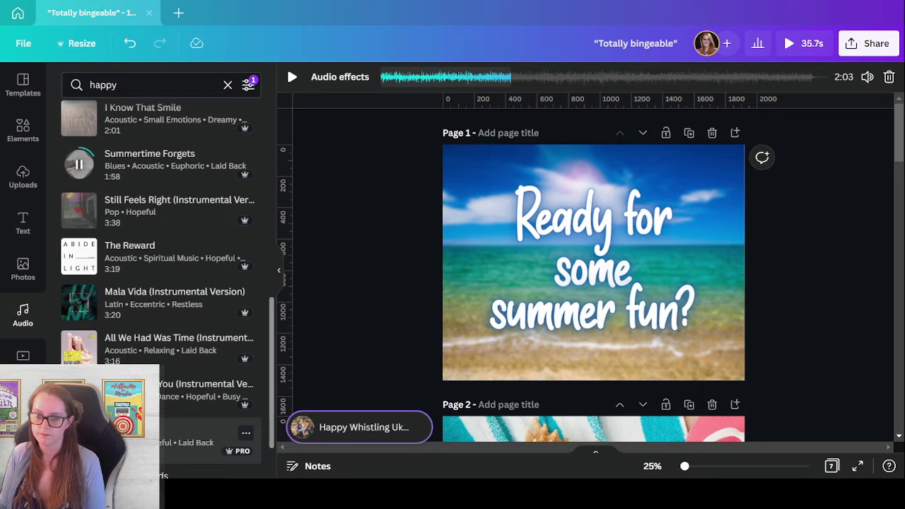
Replace the video's soundtrack with the Calabasas Cruise Control track from the happy audio results
click(79, 350)
scroll(212, 425, up, 10)
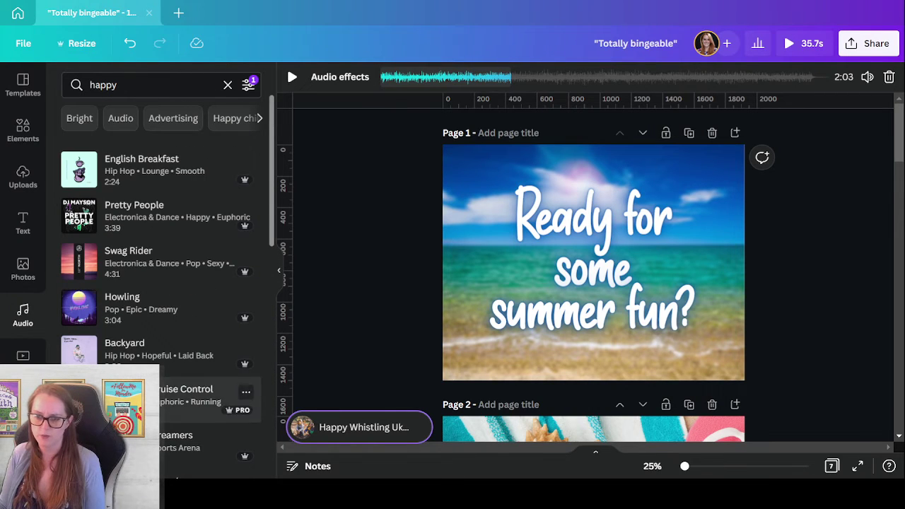
drag(184, 396, 566, 368)
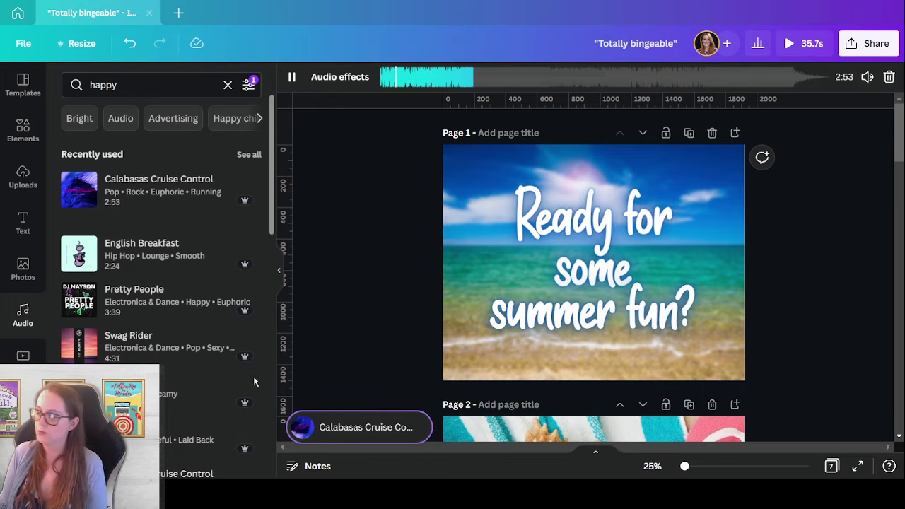
Look through more of the happy audio results, and preview the whole video with the Calabasas Cruise Control soundtrack
scroll(185, 331, down, 4)
scroll(185, 329, down, 4)
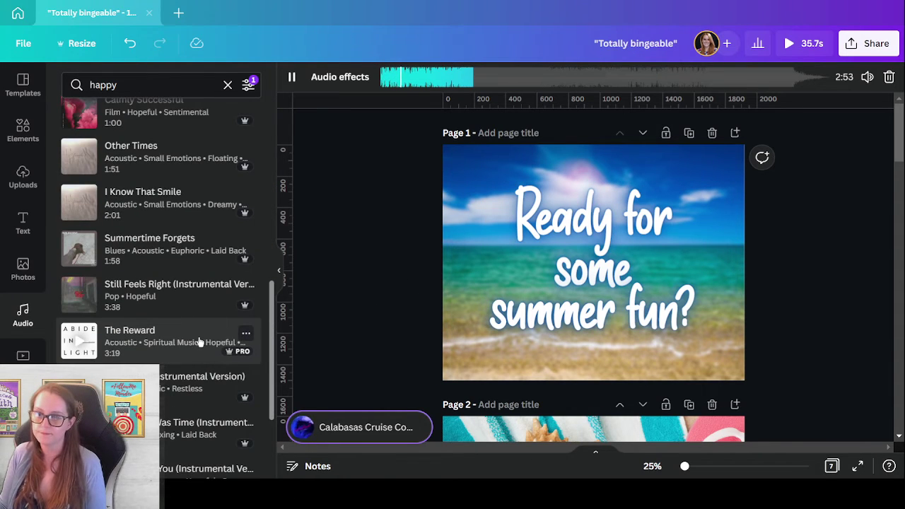
scroll(201, 393, down, 3)
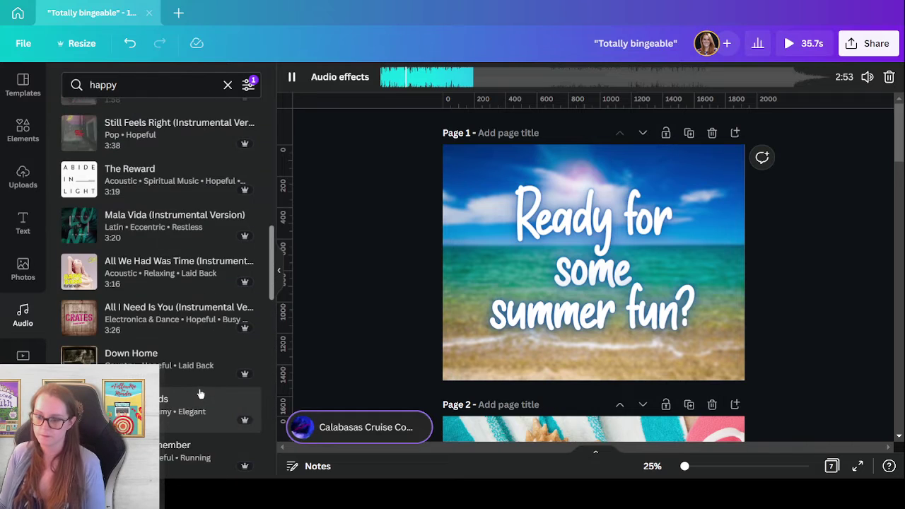
scroll(201, 392, down, 5)
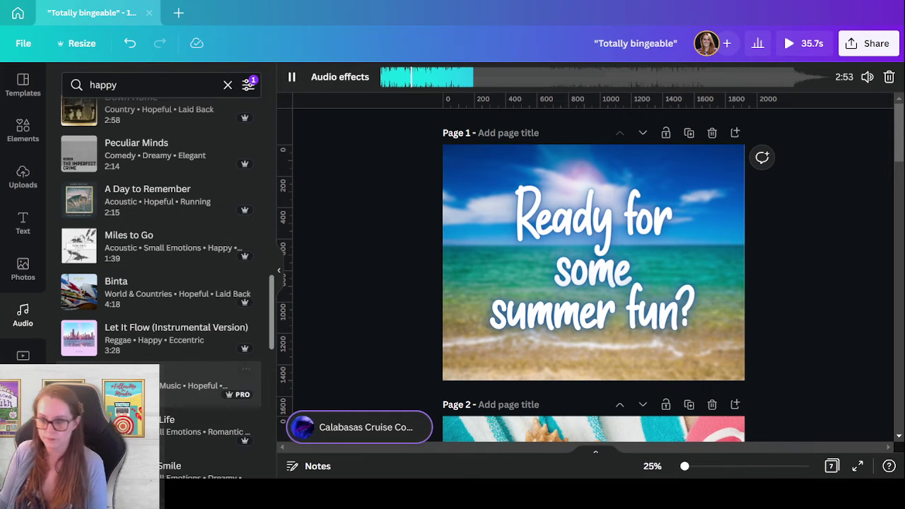
scroll(177, 418, down, 5)
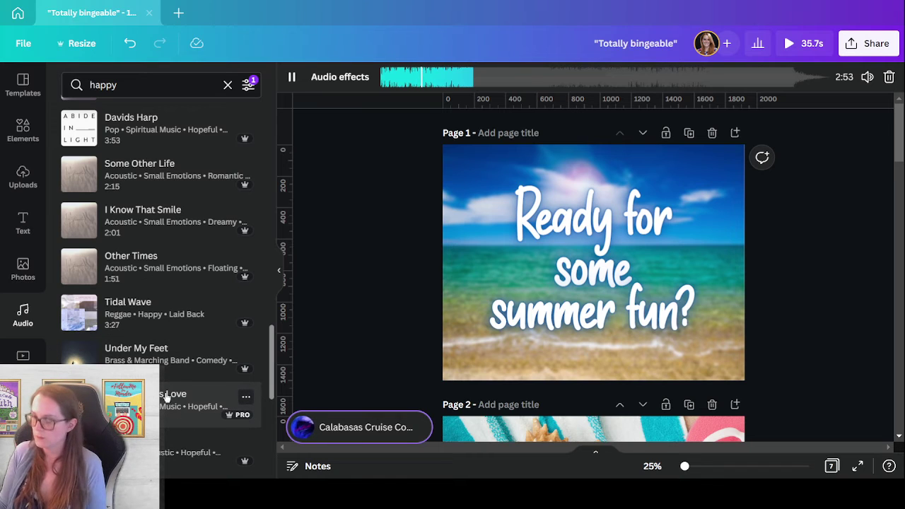
click(792, 43)
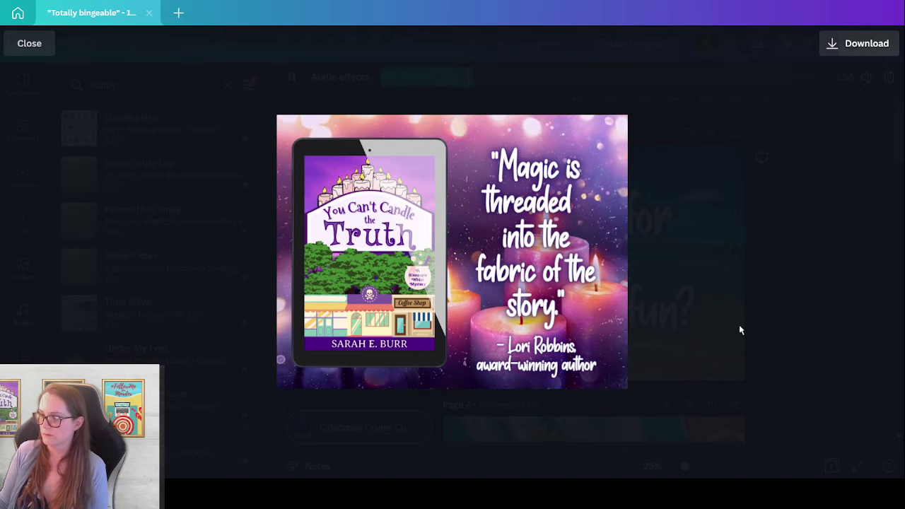
click(26, 48)
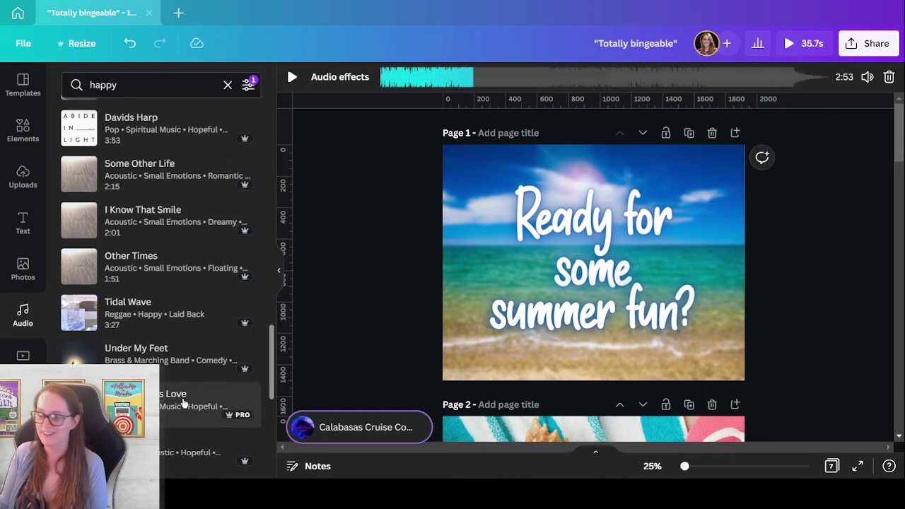
Search the audio library for "summer"
scroll(131, 323, down, 3)
click(155, 85)
double_click(154, 85)
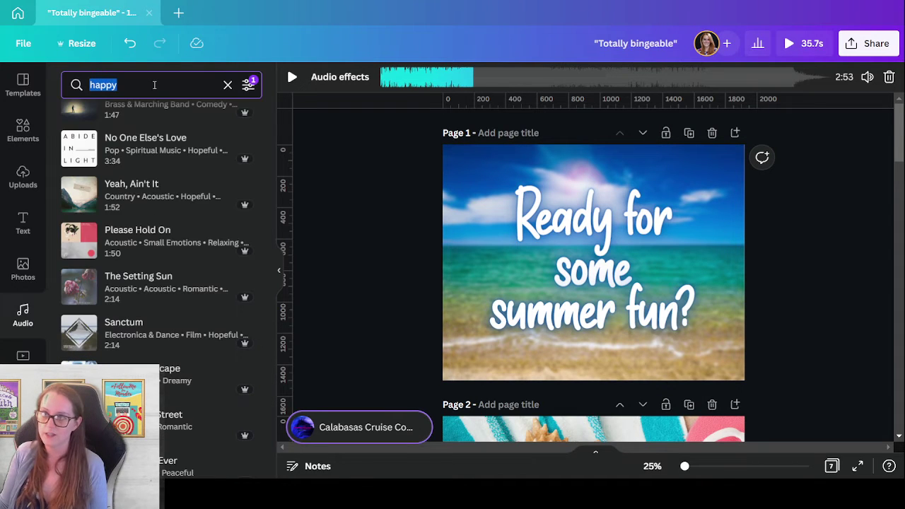
text(summer)
key(Return)
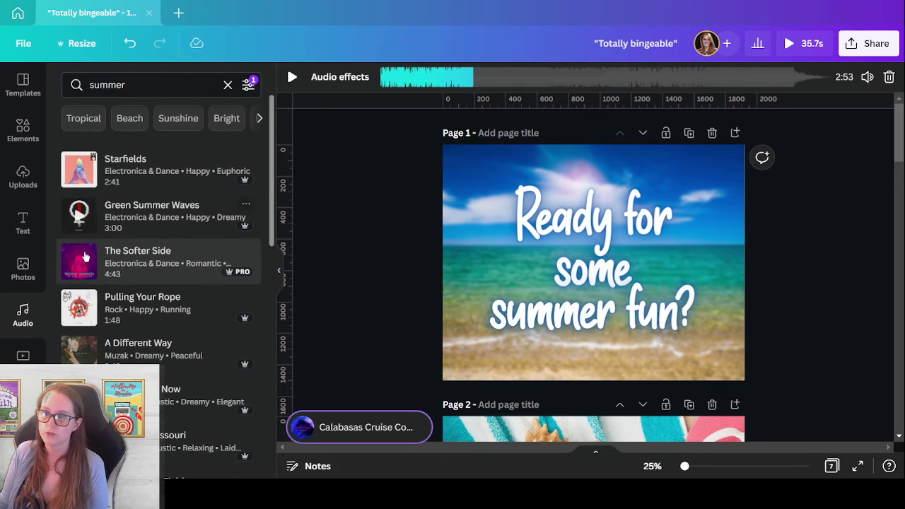
Audition summer tracks such as The Softer Side, So Good and Big Bounce, and make Big Bounce the video's soundtrack
click(78, 262)
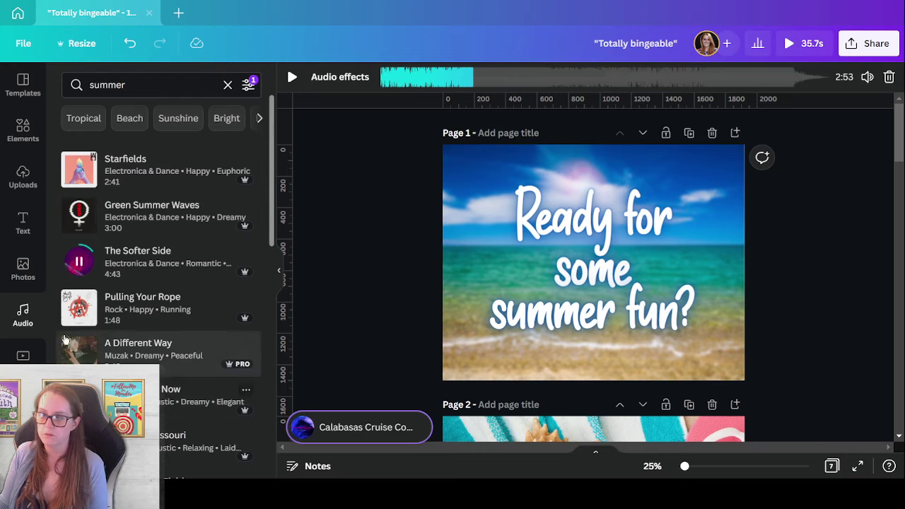
click(80, 309)
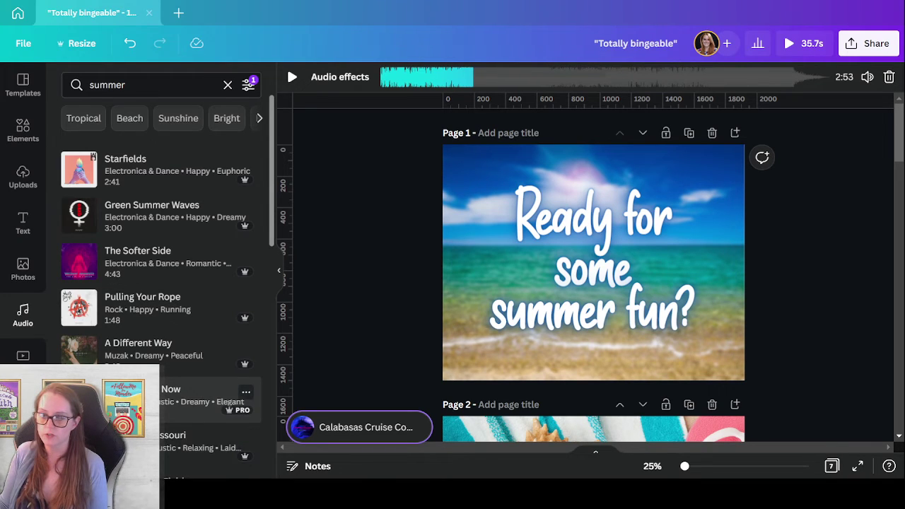
scroll(106, 392, down, 4)
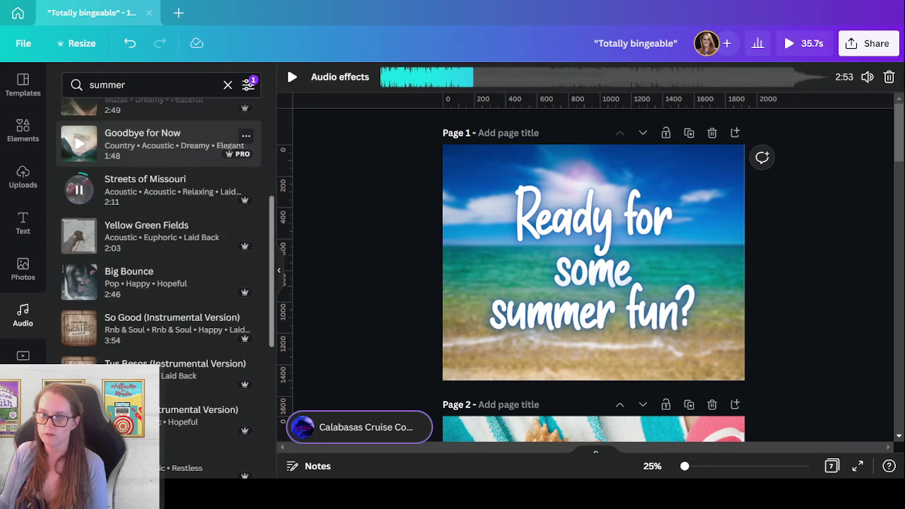
click(78, 329)
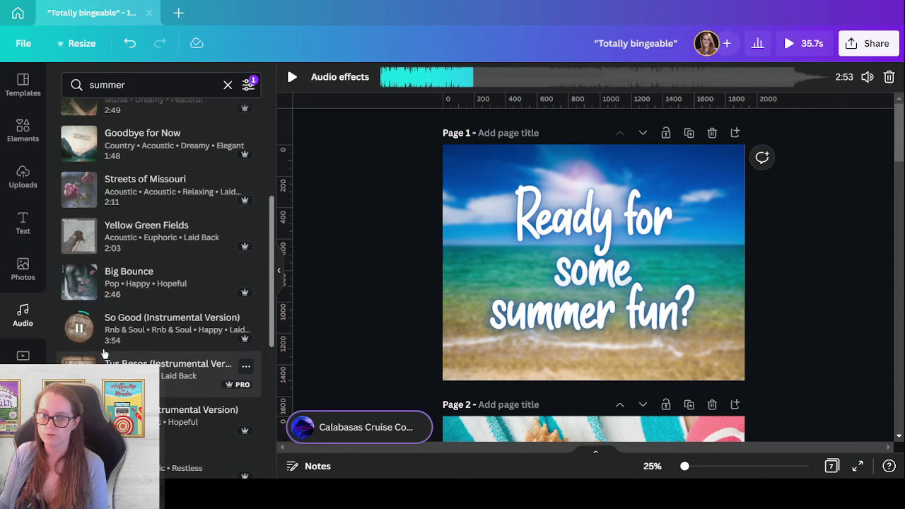
click(76, 283)
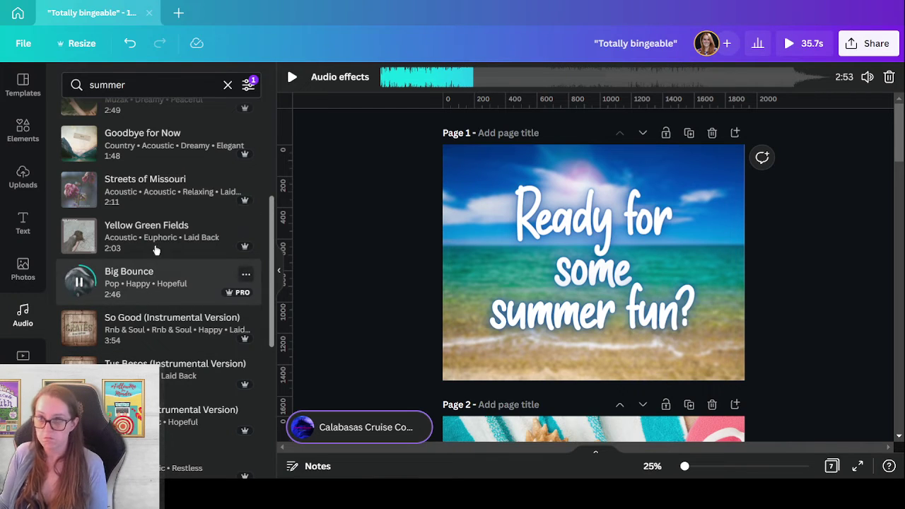
drag(152, 276, 594, 332)
Audition Thick Skin, Right Timing, Let It Flow and Sun Lake in the summer audio results
scroll(216, 372, down, 5)
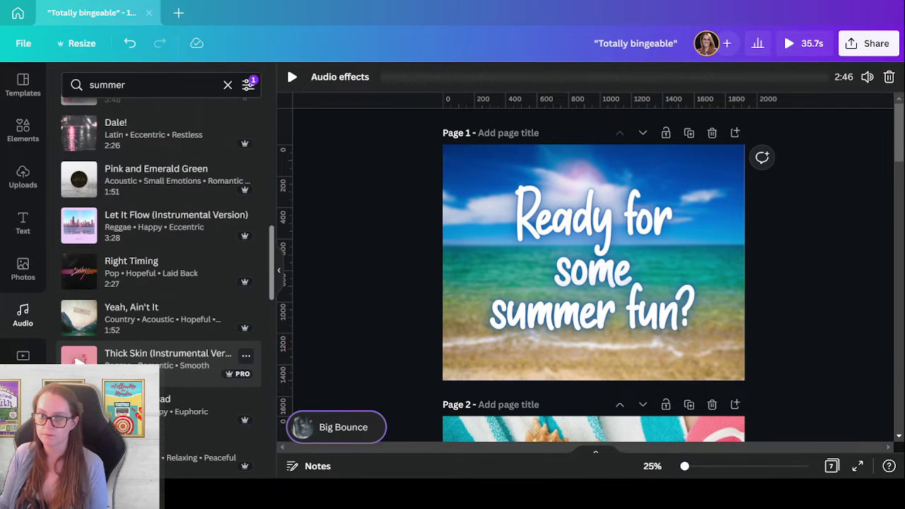
click(79, 358)
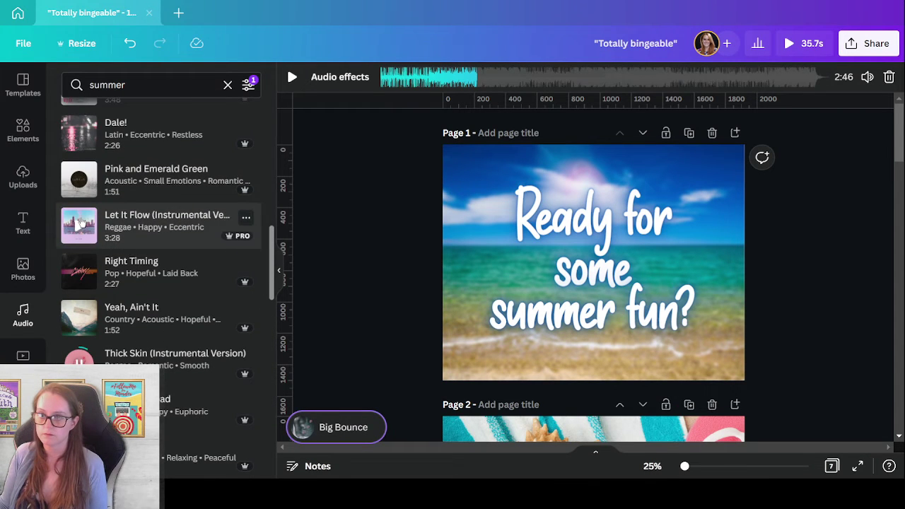
click(79, 269)
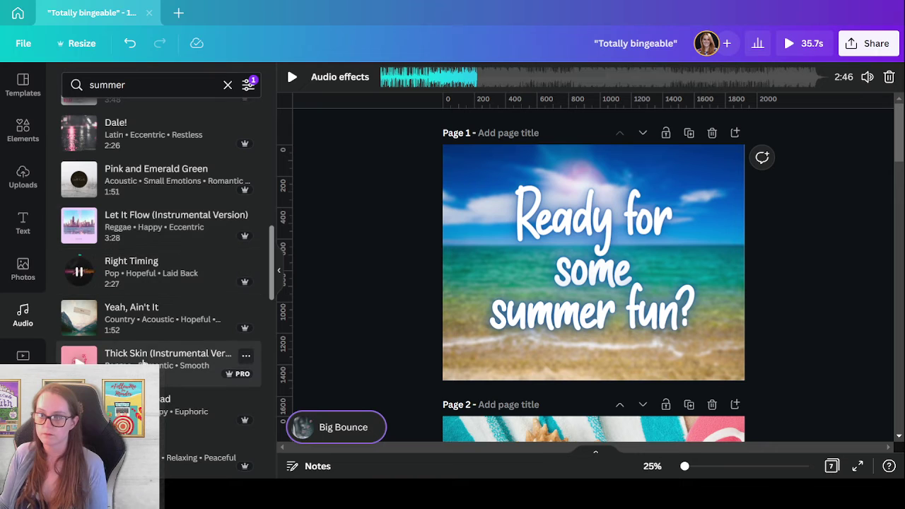
click(79, 226)
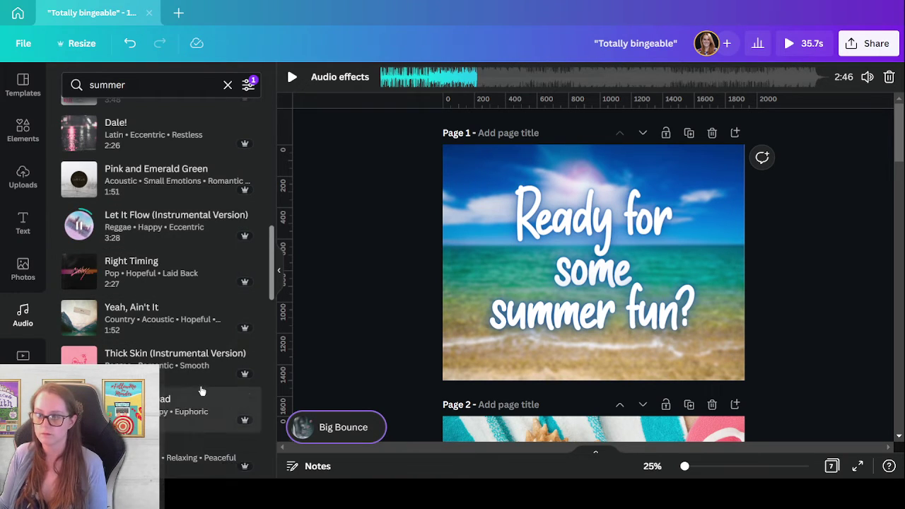
click(78, 455)
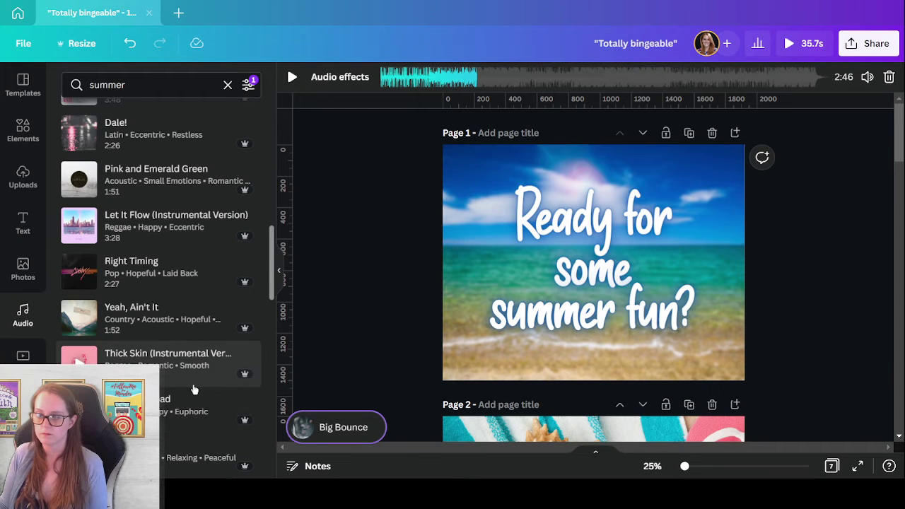
Audition more summer tracks further down the results, including Sing My Song, The Ever Evolving Agony, Loose in the Park and Our Best Day
scroll(195, 389, down, 4)
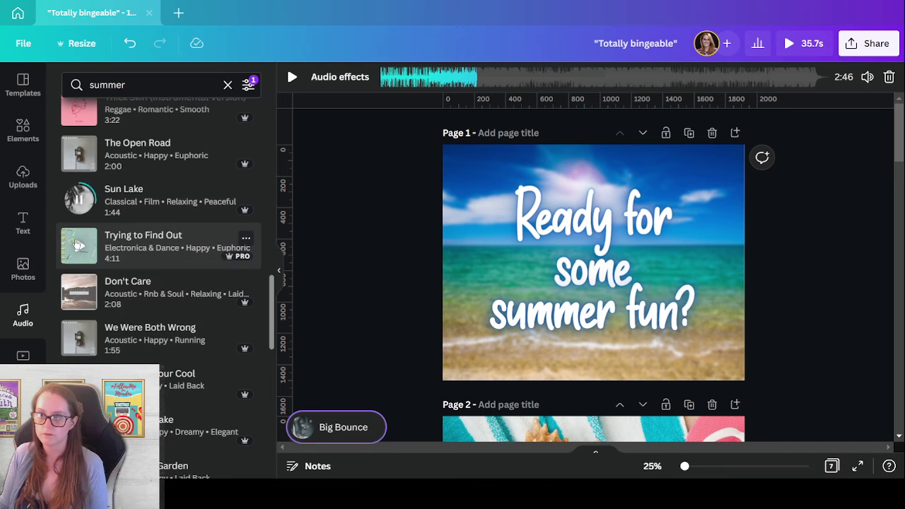
scroll(186, 421, down, 4)
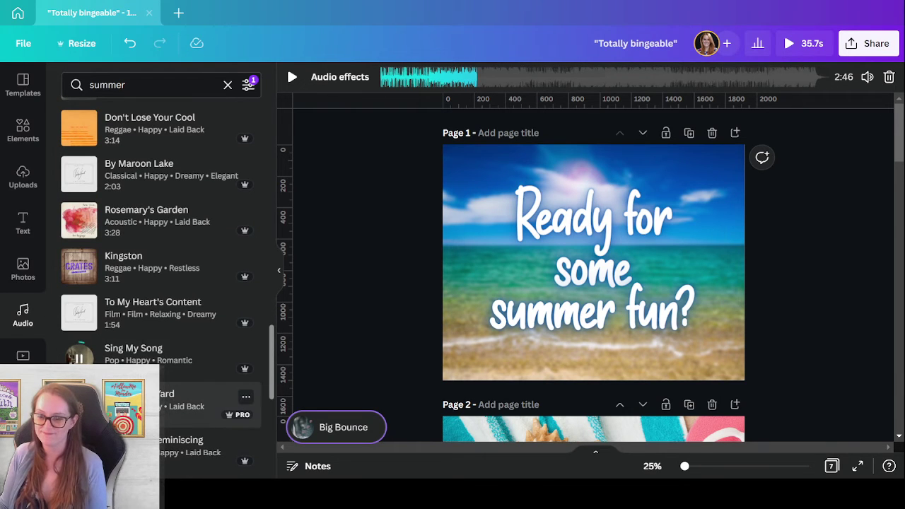
scroll(186, 389, down, 4)
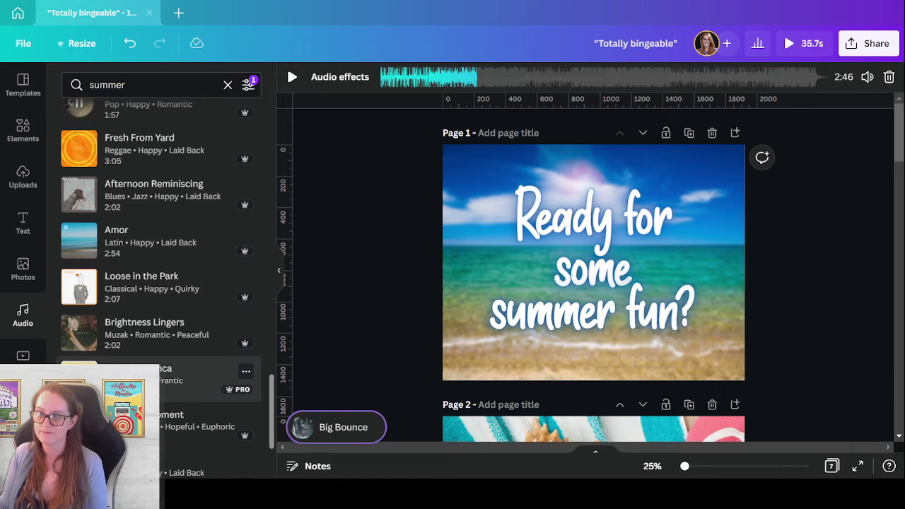
scroll(186, 421, down, 3)
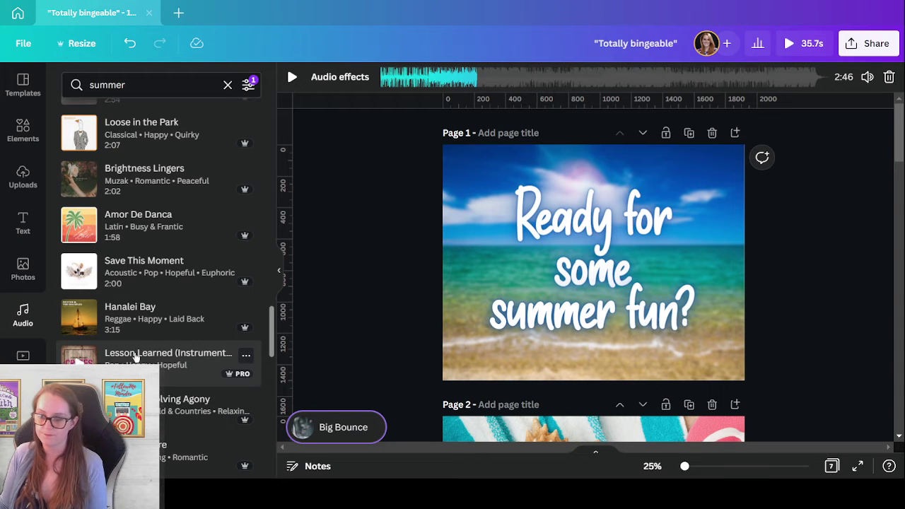
scroll(159, 269, down, 5)
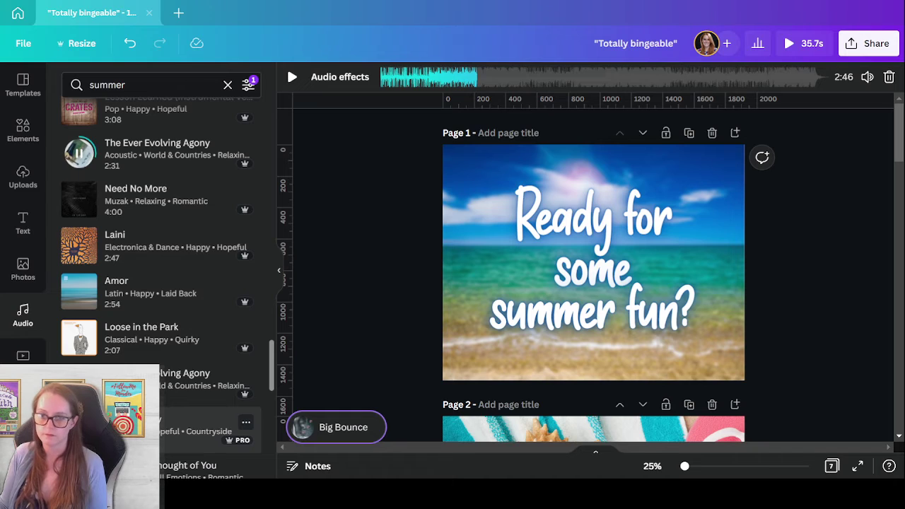
click(79, 338)
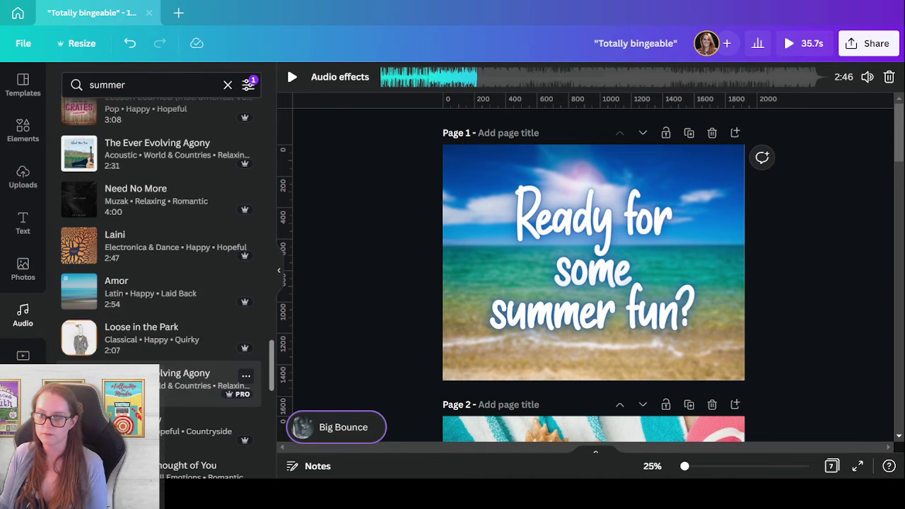
click(79, 425)
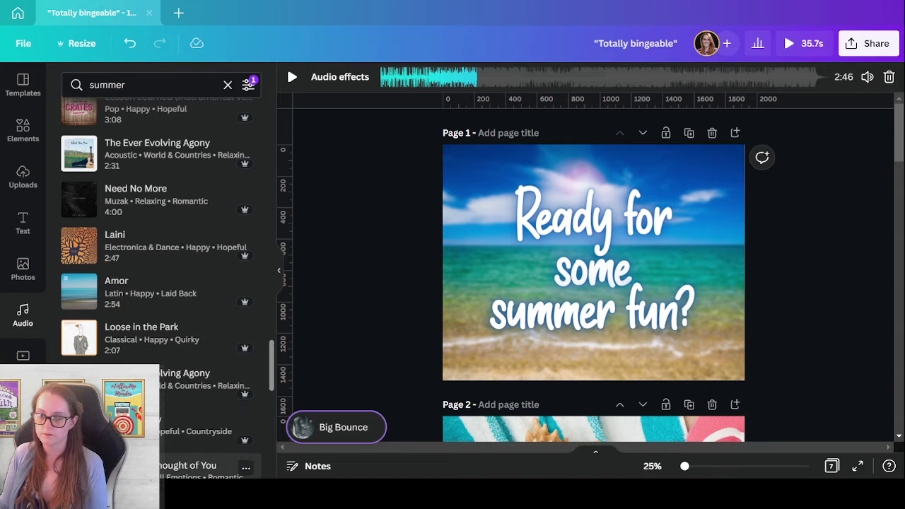
scroll(163, 319, down, 4)
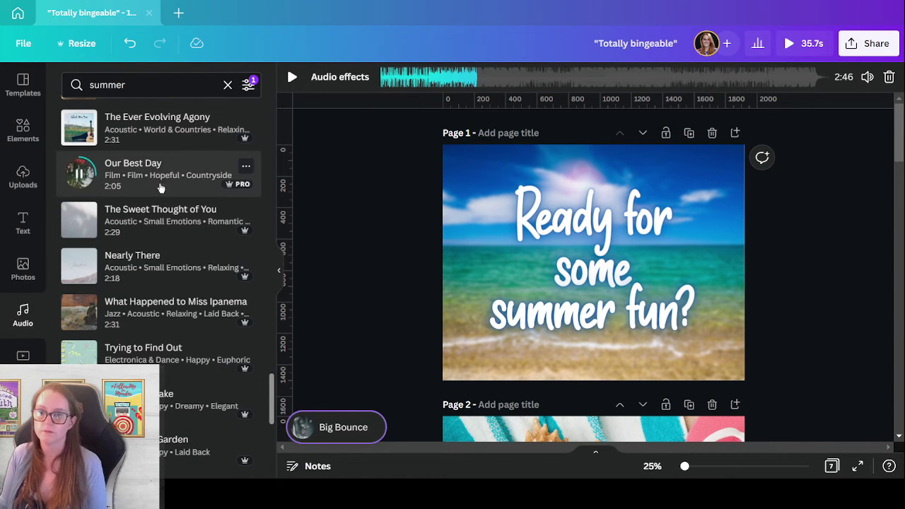
Replace the soundtrack with Our Best Day and shift its used section to start about a quarter of the way into the track
click(75, 181)
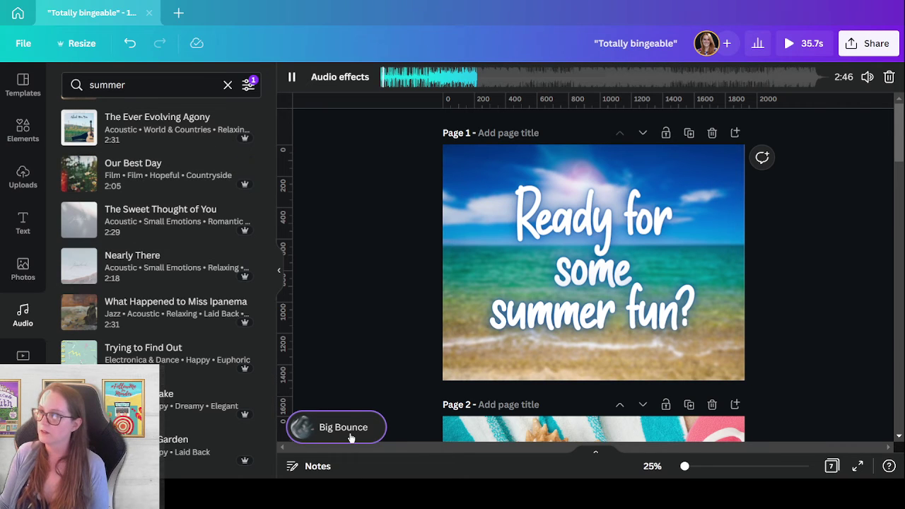
drag(406, 77, 503, 80)
drag(210, 173, 574, 268)
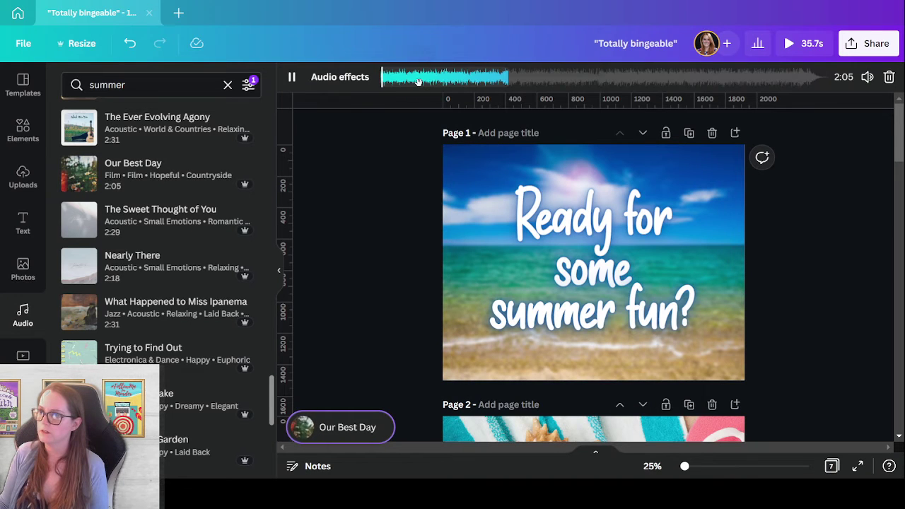
drag(418, 82, 549, 80)
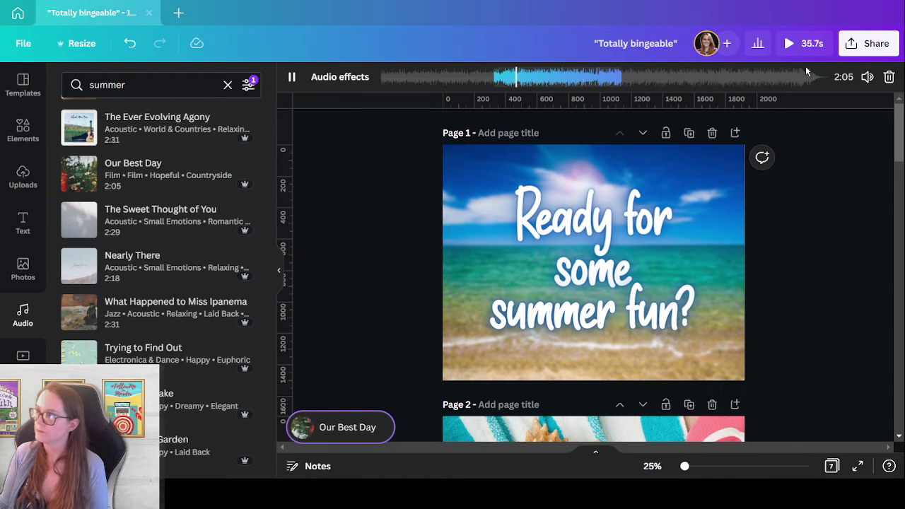
click(825, 323)
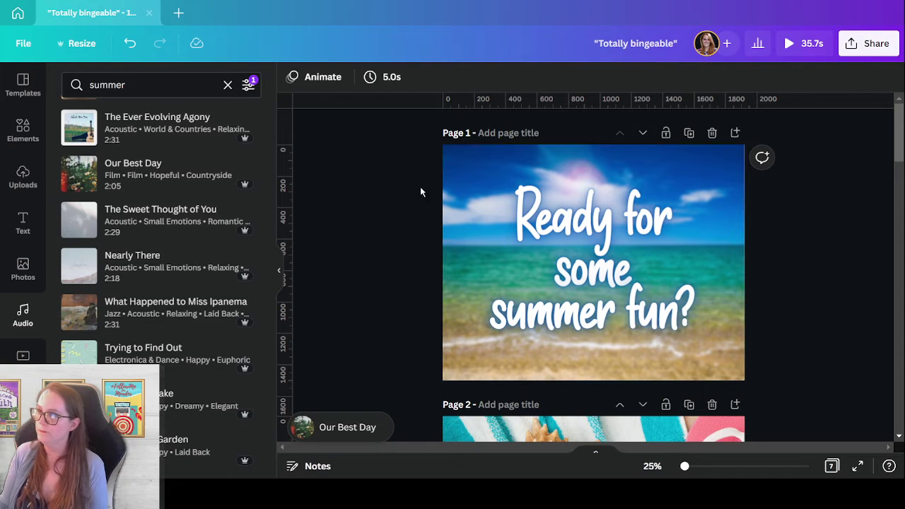
Set the page timing to 3.0 seconds starting from Page 1, and apply it to all 7 pages
click(446, 167)
click(596, 82)
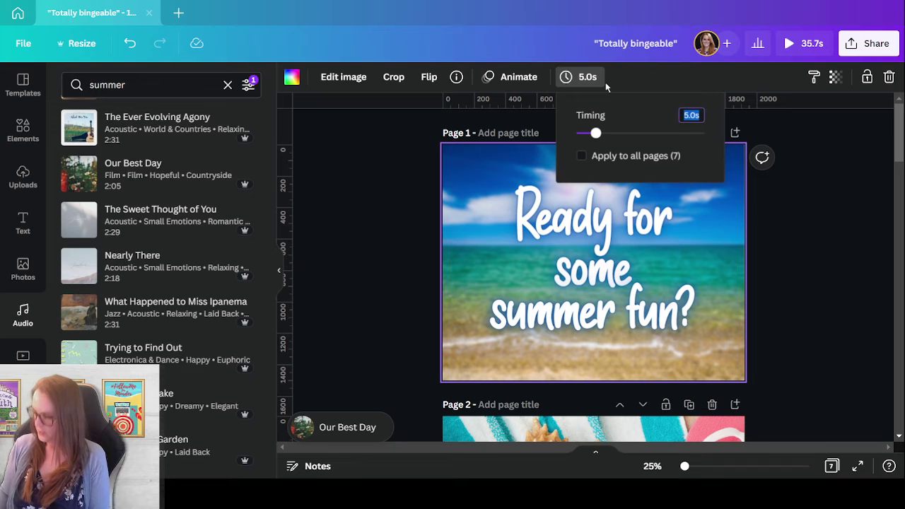
text(3)
key(Return)
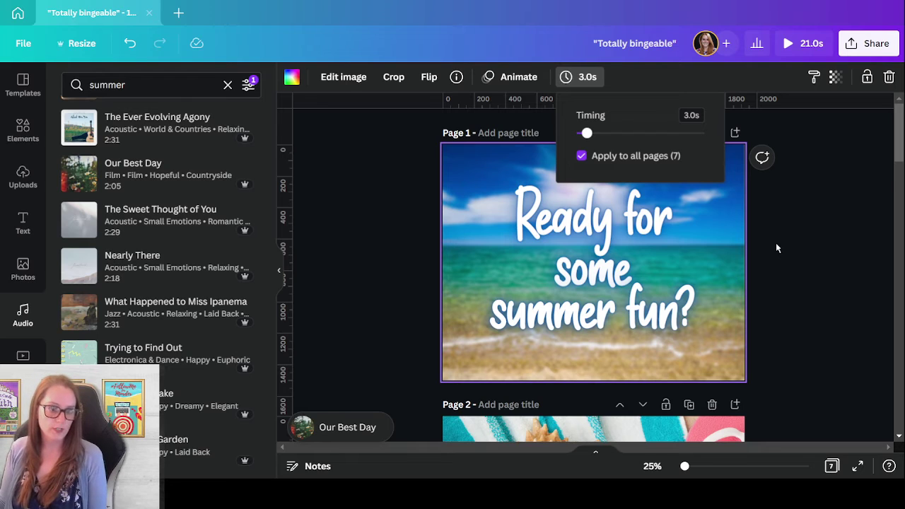
click(849, 284)
click(827, 299)
click(479, 166)
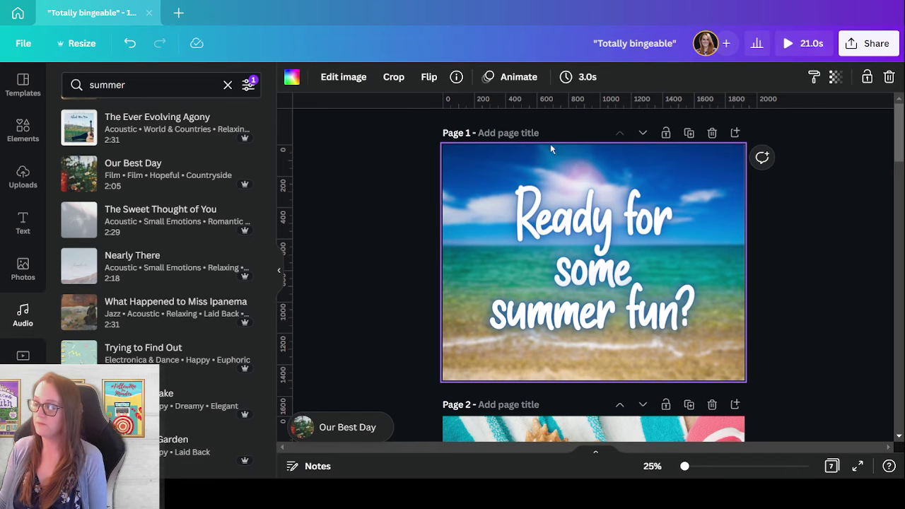
Apply the Breathe text animation to the "reading your list!" text on Page 2, matching the text above it
scroll(562, 224, down, 3)
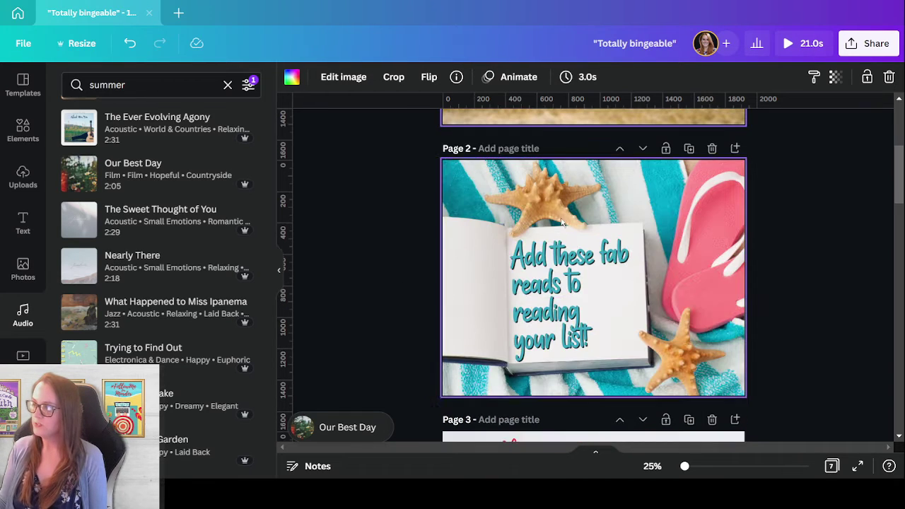
click(569, 327)
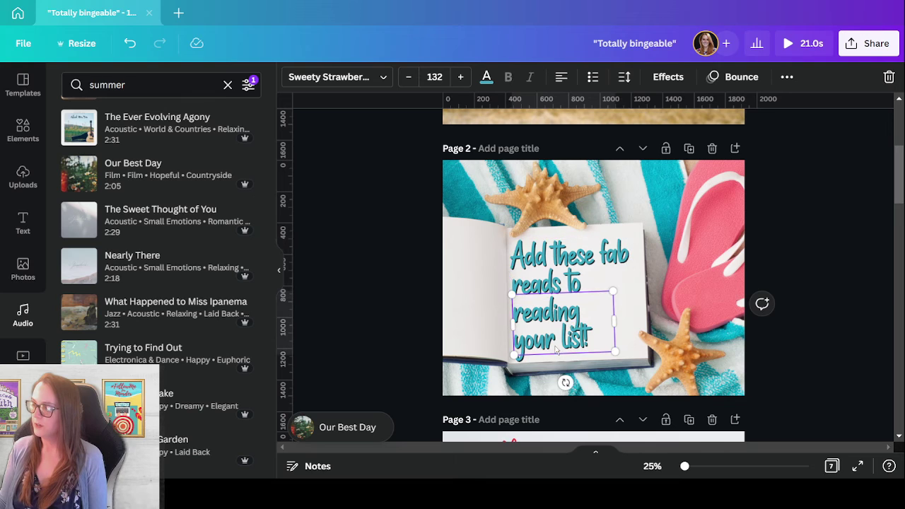
click(576, 280)
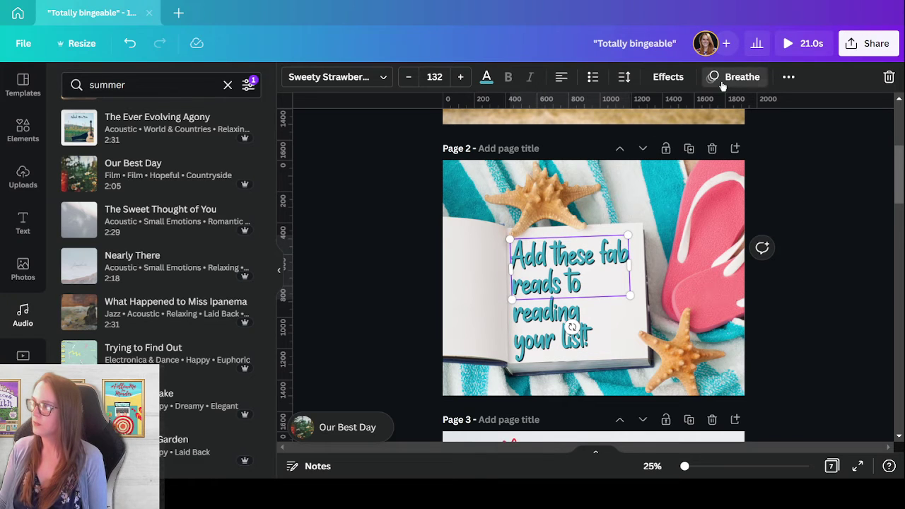
click(721, 84)
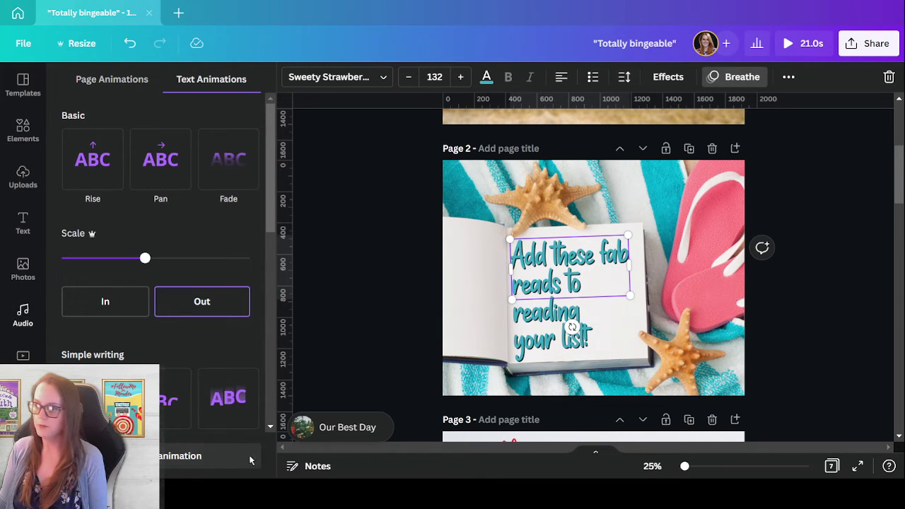
click(537, 325)
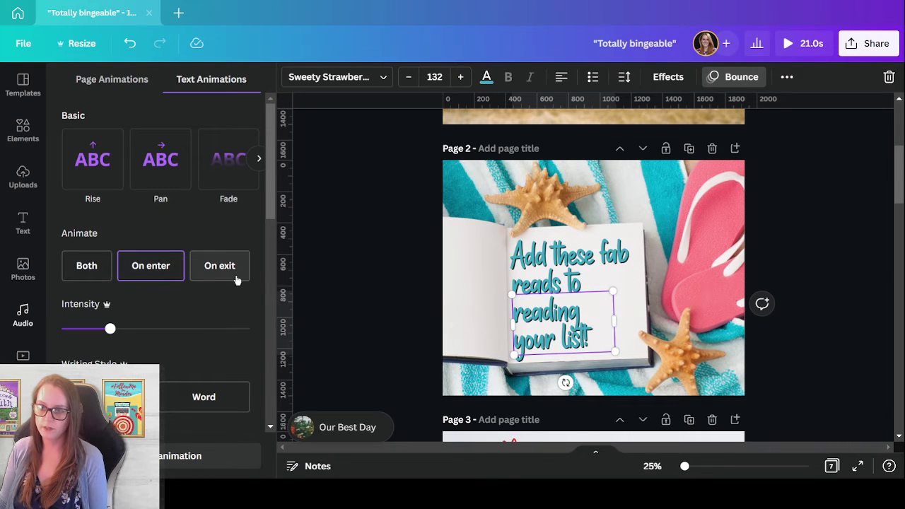
drag(270, 205, 273, 375)
click(93, 262)
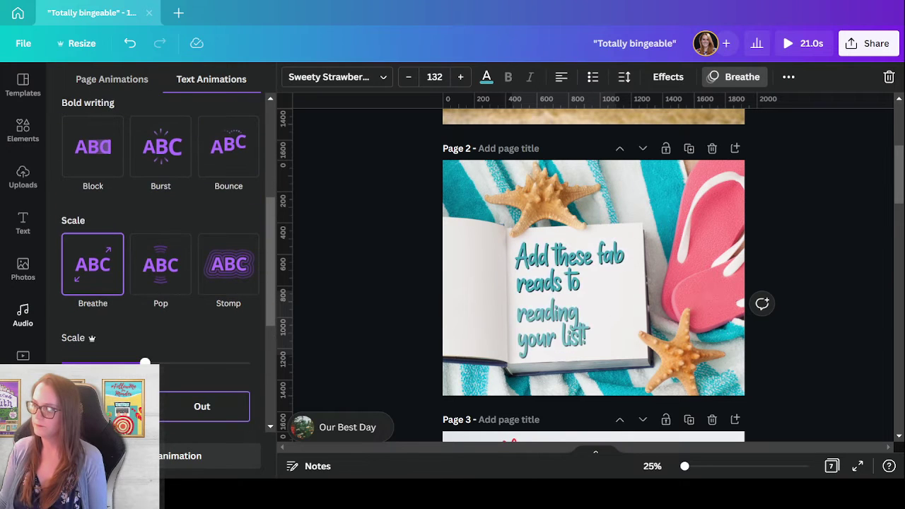
click(685, 347)
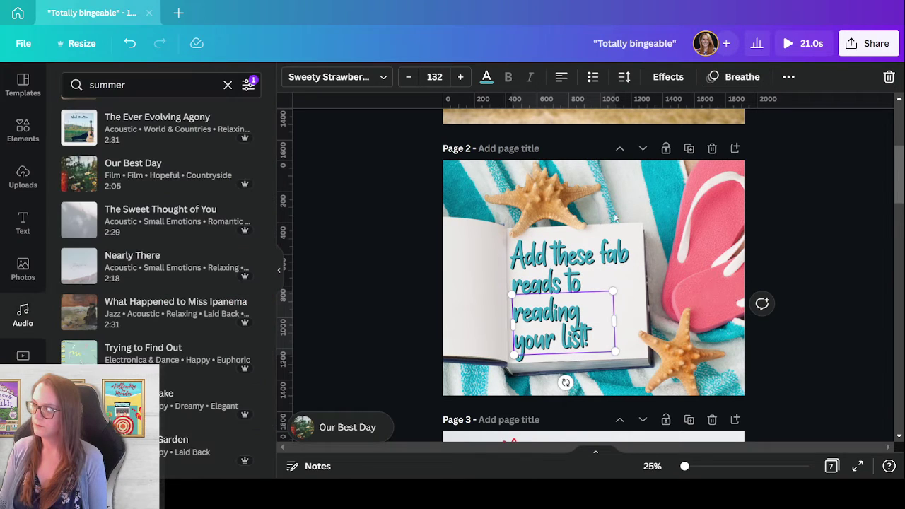
Group the two text boxes on Page 2 and apply the Breathe animation to the group
key(Escape)
key(ctrl+a)
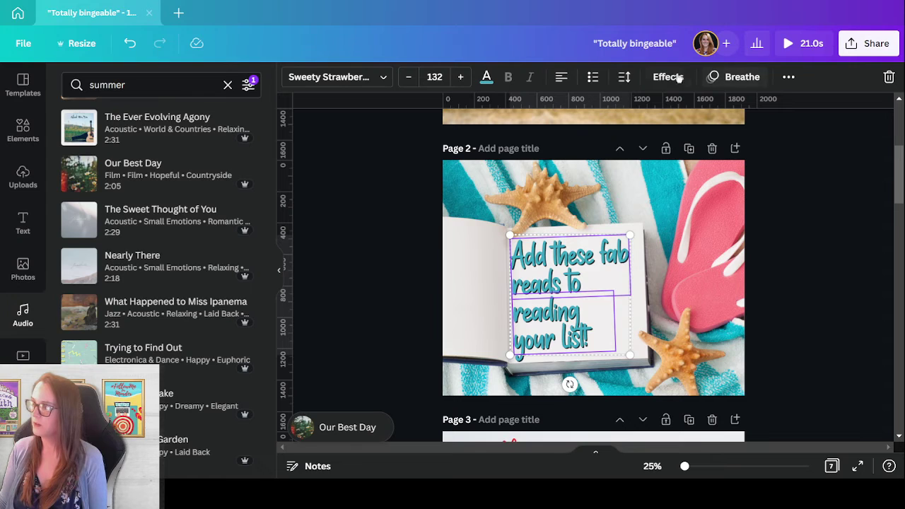
click(788, 76)
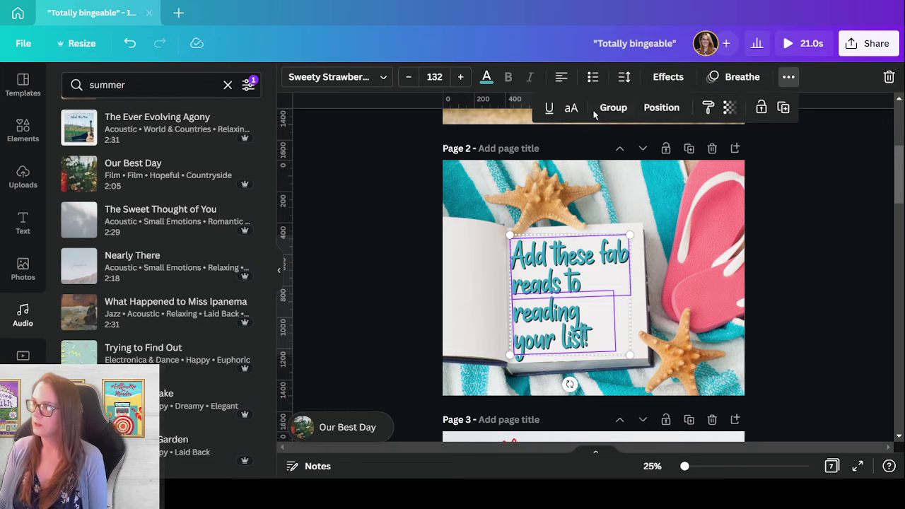
click(613, 107)
click(739, 80)
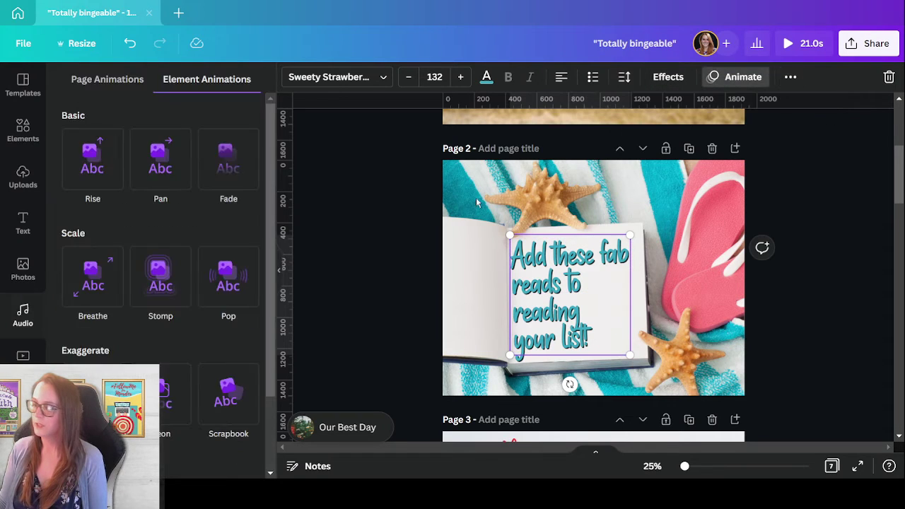
click(99, 301)
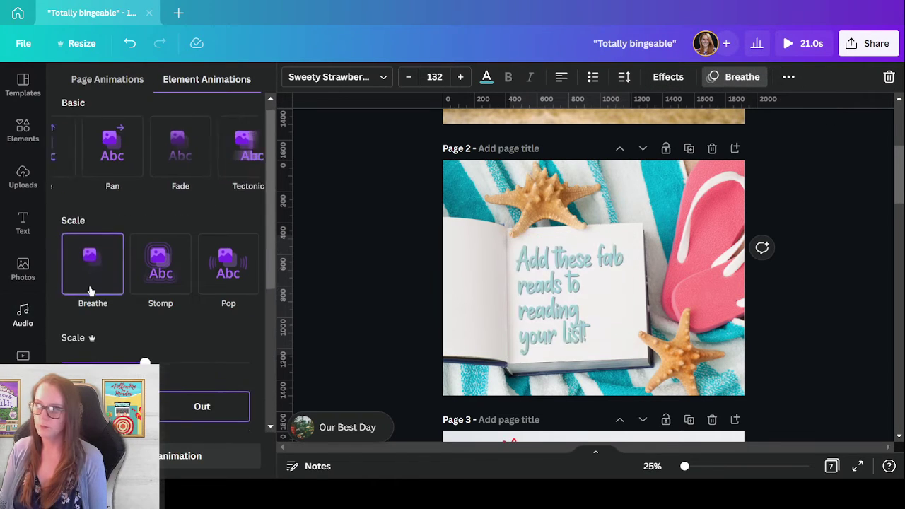
double_click(698, 349)
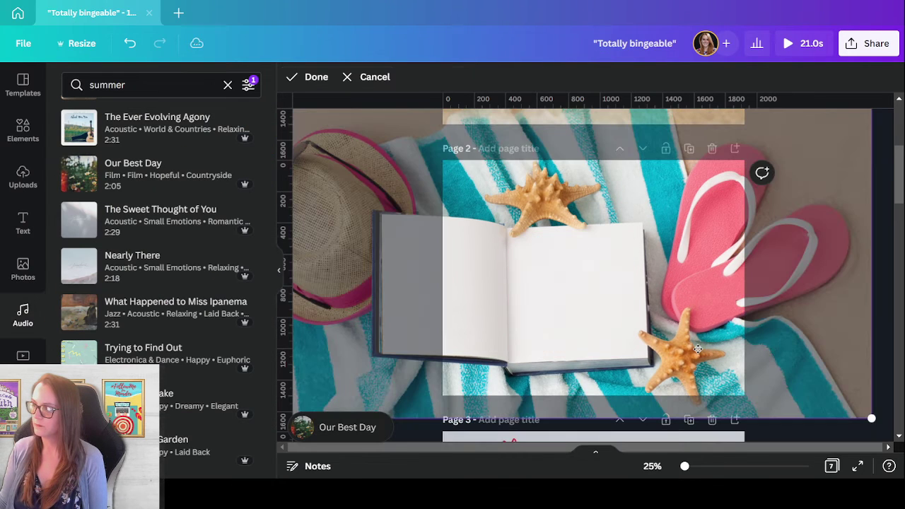
click(812, 435)
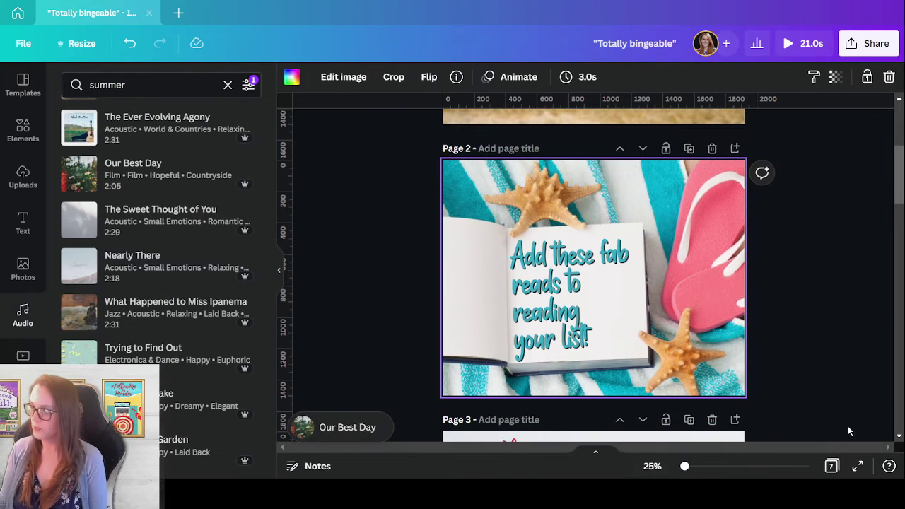
Add a Circle Wipe transition with the Out direction after Page 1 and apply it between all pages
click(599, 450)
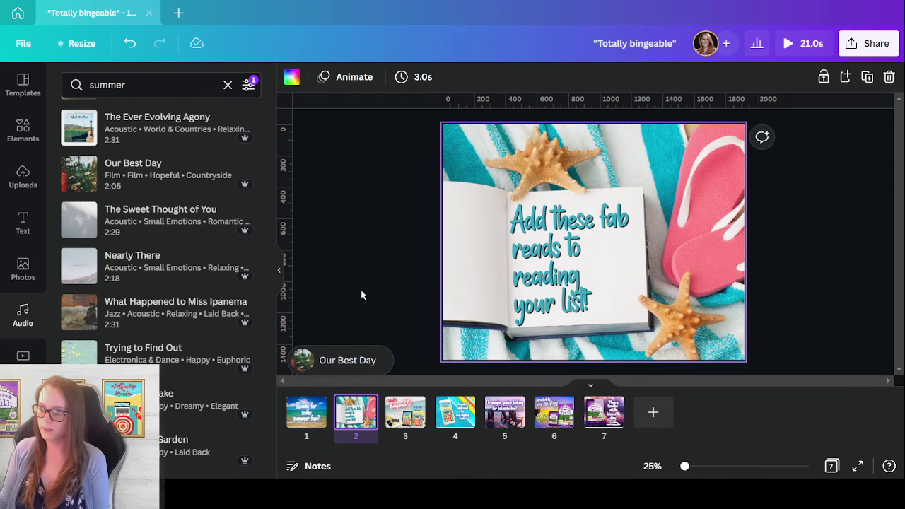
right_click(316, 416)
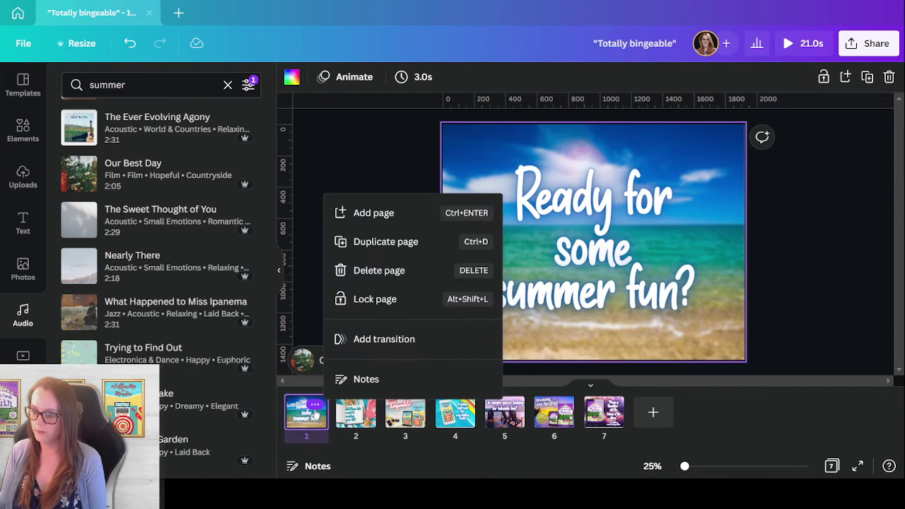
click(355, 350)
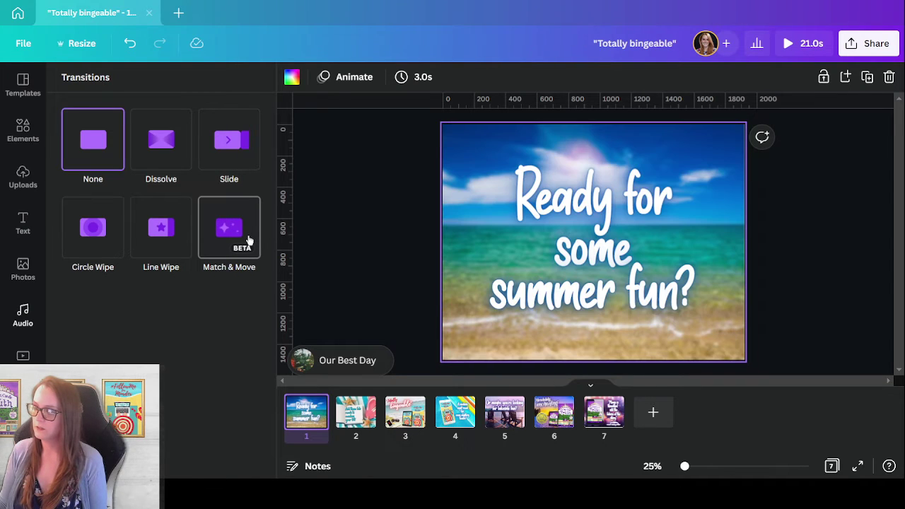
click(95, 227)
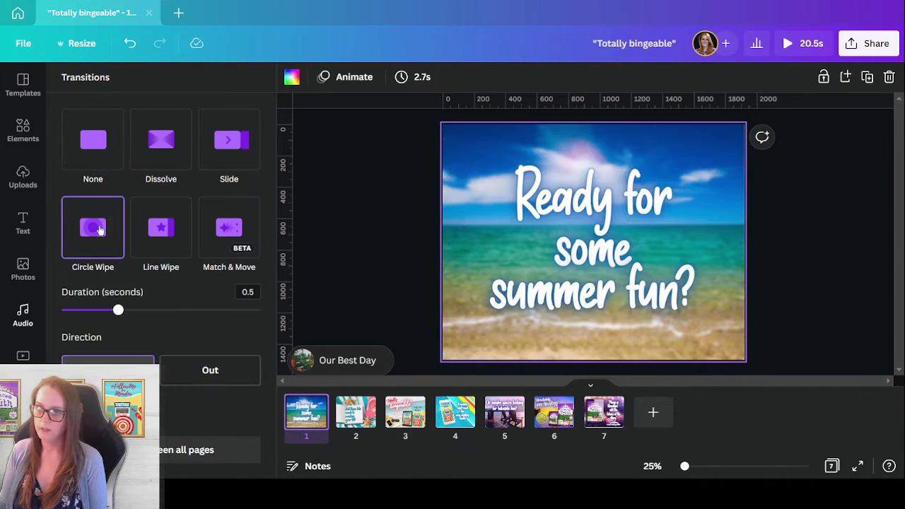
click(197, 363)
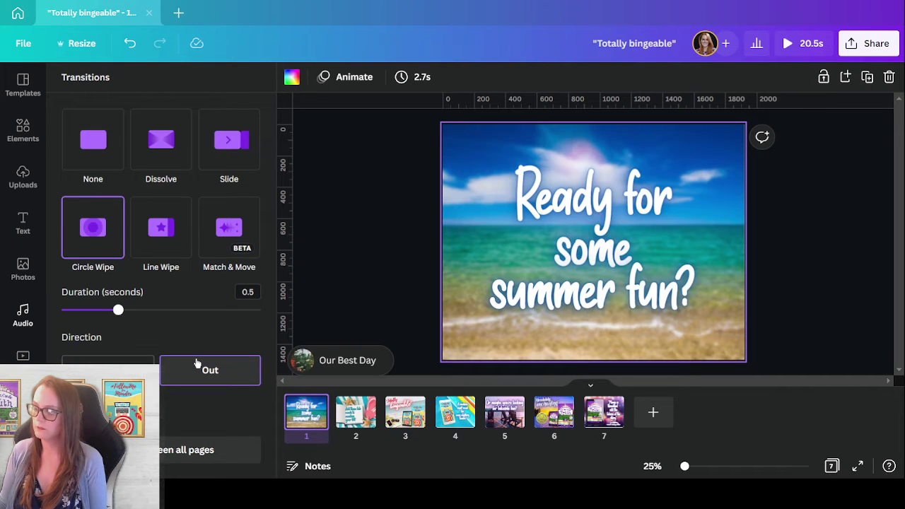
click(180, 456)
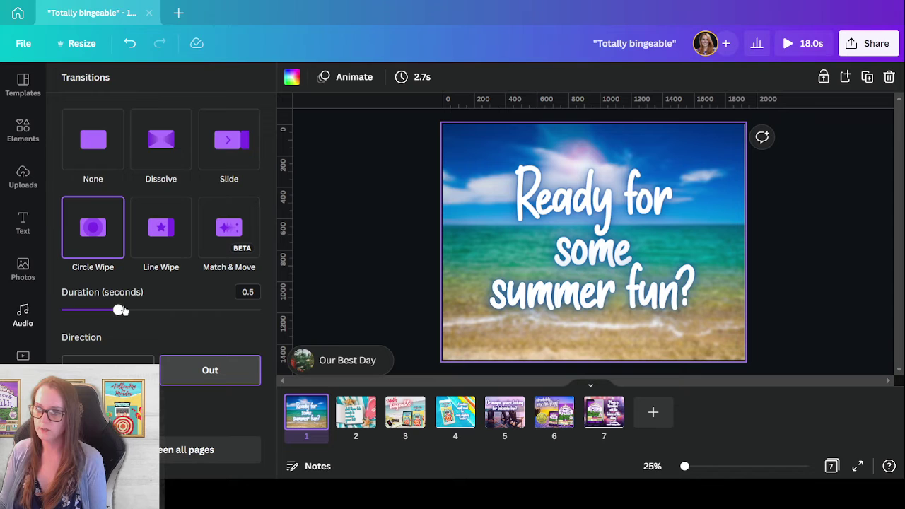
Shorten the Circle Wipe transition after Page 1 to 0.3 seconds and preview the video
drag(119, 310, 91, 309)
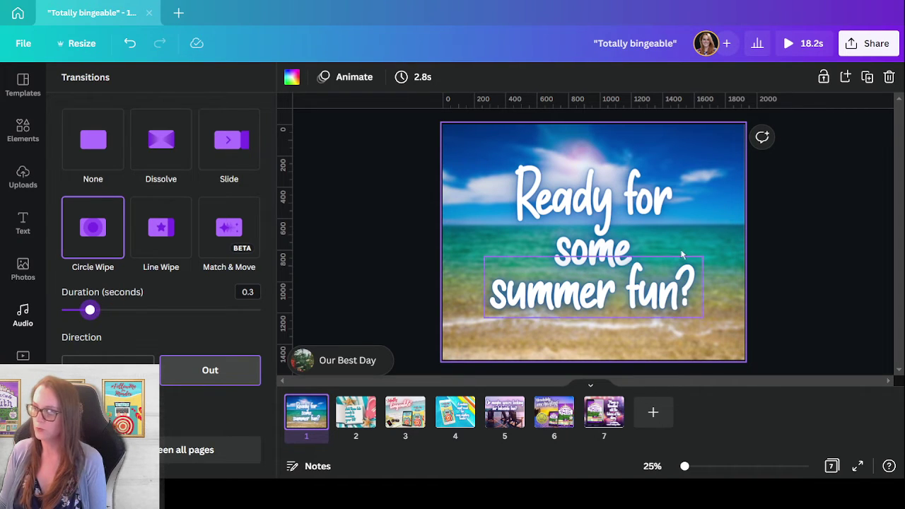
click(792, 227)
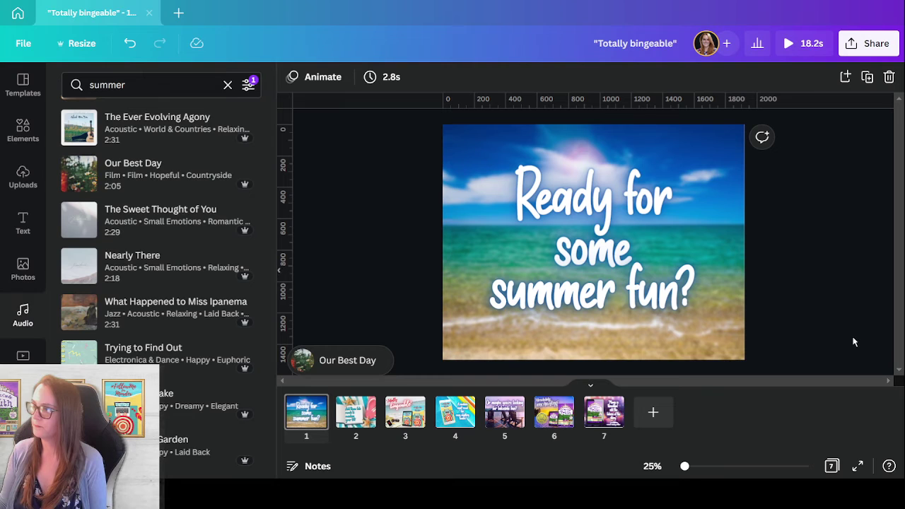
click(795, 44)
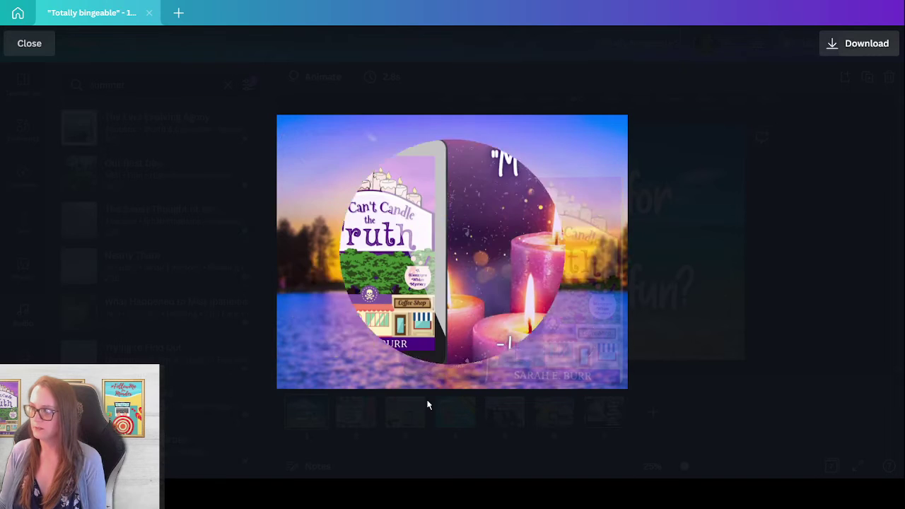
click(36, 45)
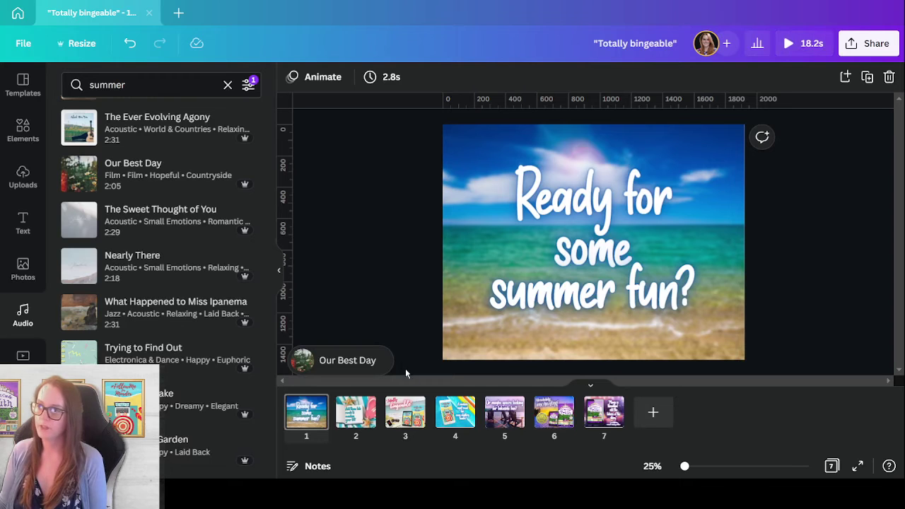
Reword the lower text on Page 2 to read "your reading list!"
click(368, 406)
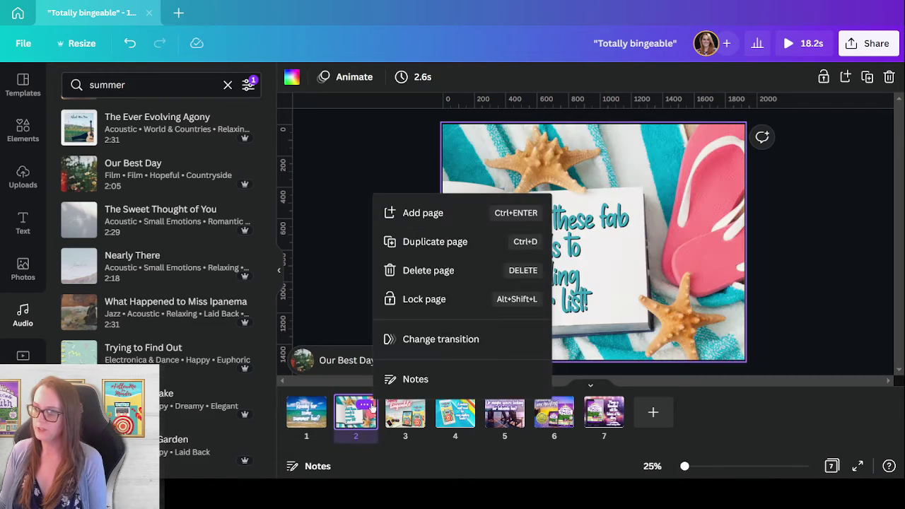
click(523, 333)
click(553, 280)
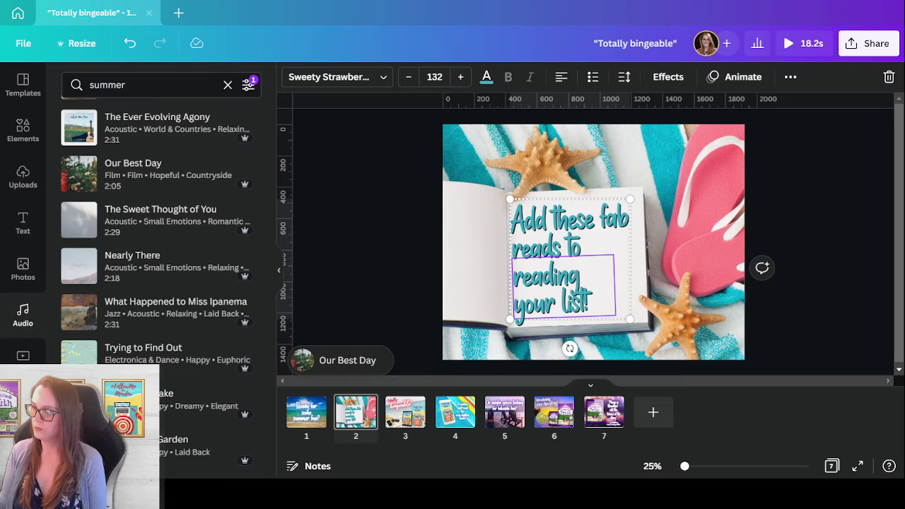
double_click(546, 276)
key(BackSpace)
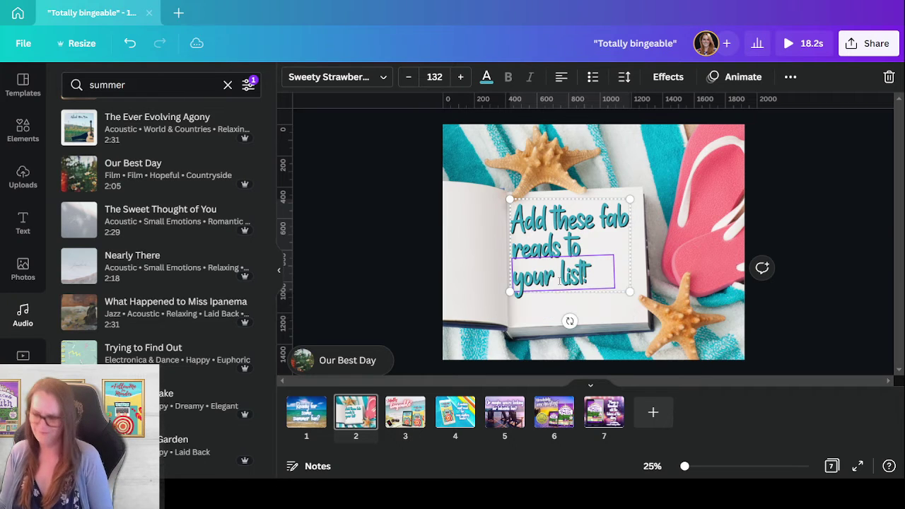
key(ctrl+z)
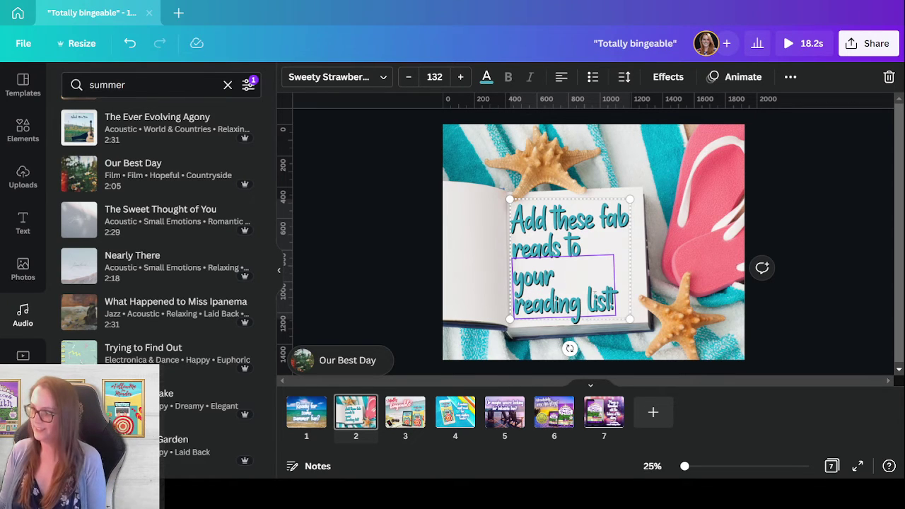
click(791, 320)
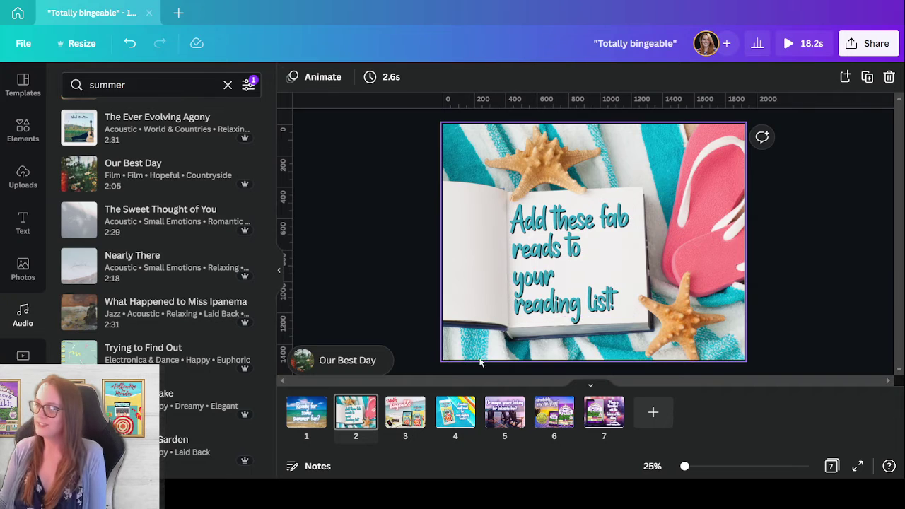
Set the timing of Page 3, the "Totally bingeable" page, to 4.0 seconds for that page only
click(398, 421)
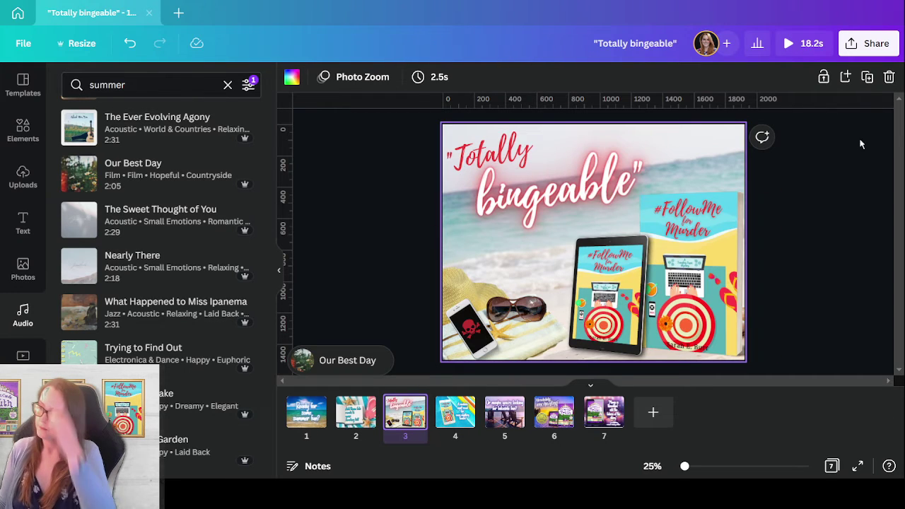
click(441, 78)
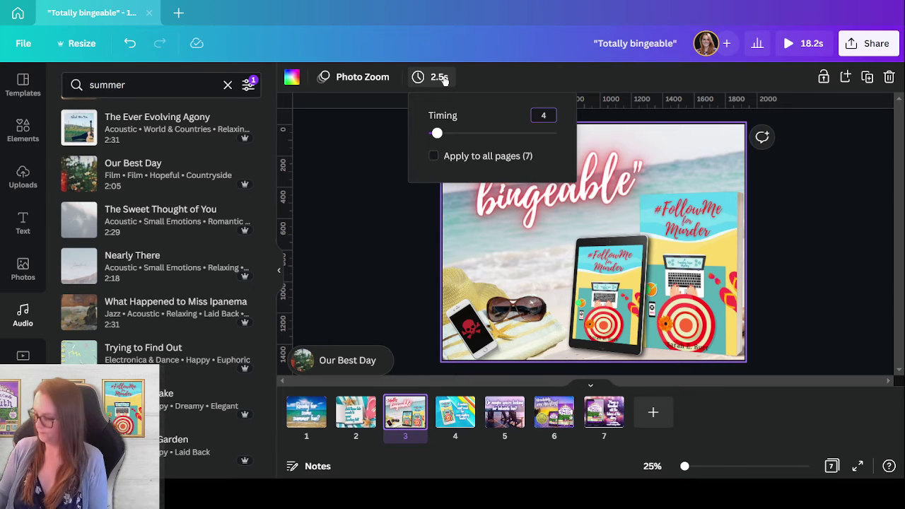
key(Return)
click(851, 227)
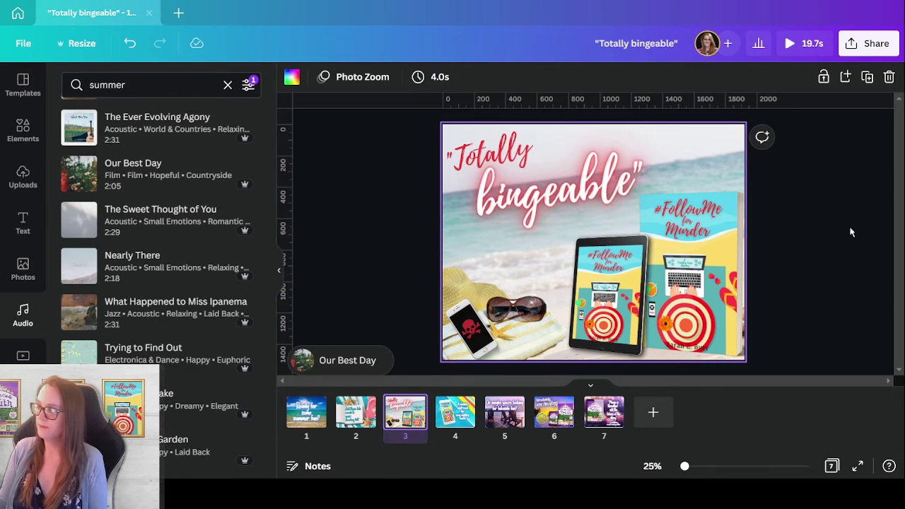
click(544, 372)
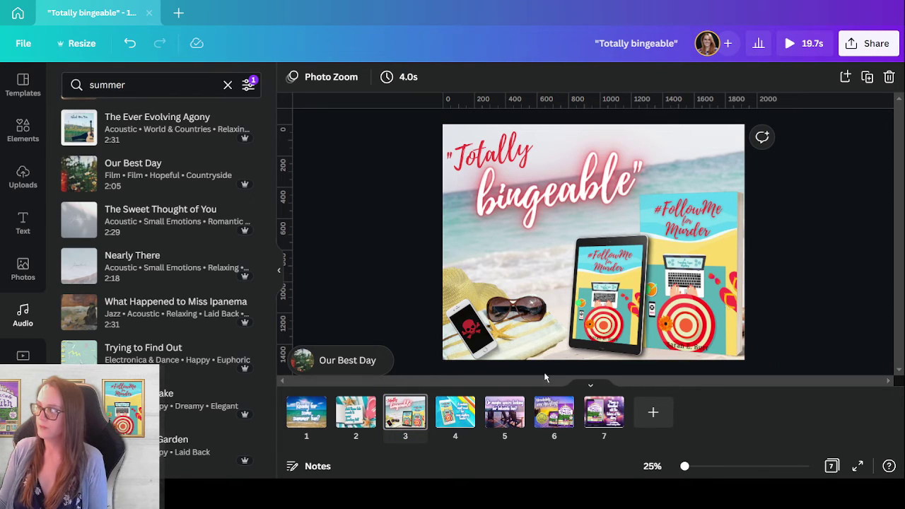
Set the timing of Page 6, the "enchanting" page with the award seal, to 4.0 seconds
click(556, 420)
click(439, 77)
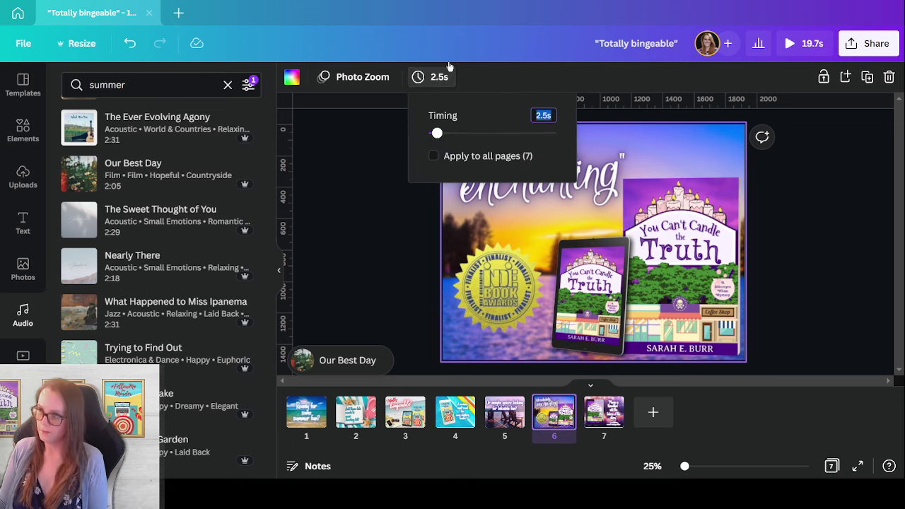
text(4)
key(Return)
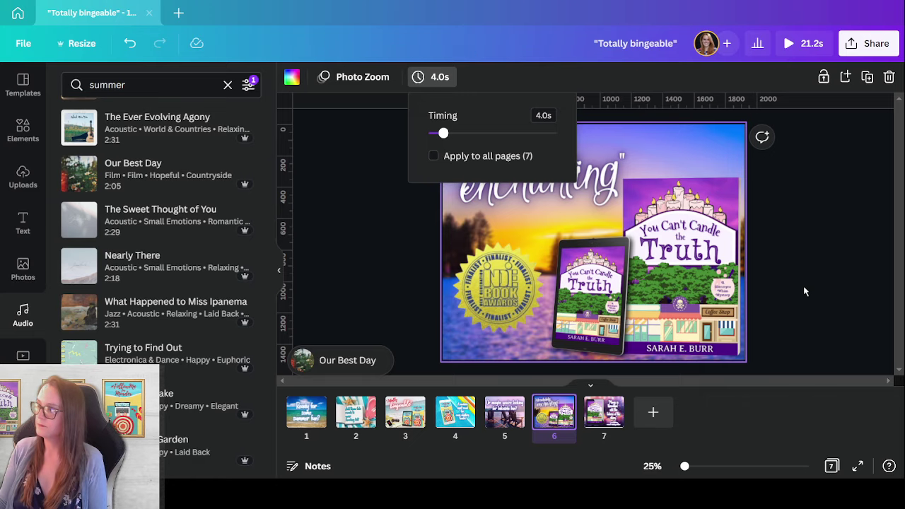
click(793, 289)
Set the timing of Page 7, the "Magic is threaded" quote page, to 5.0 seconds for that page only
click(604, 412)
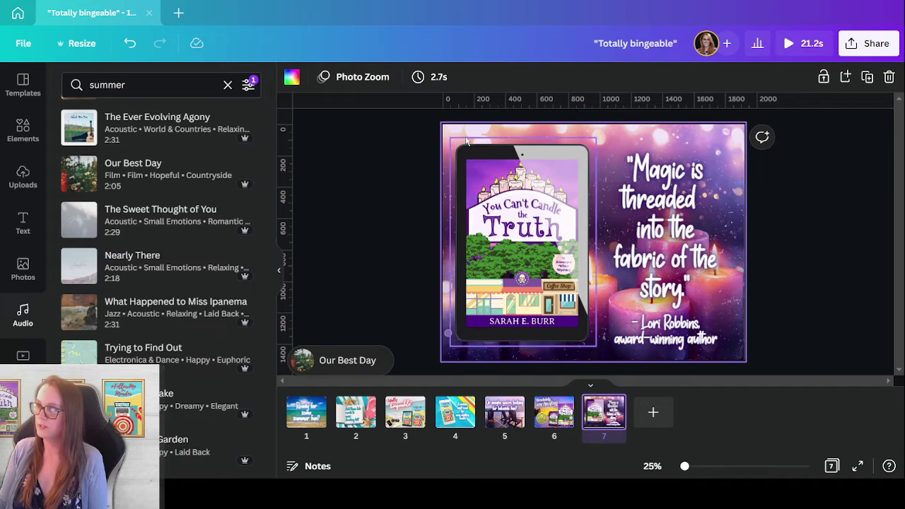
click(435, 84)
text(4)
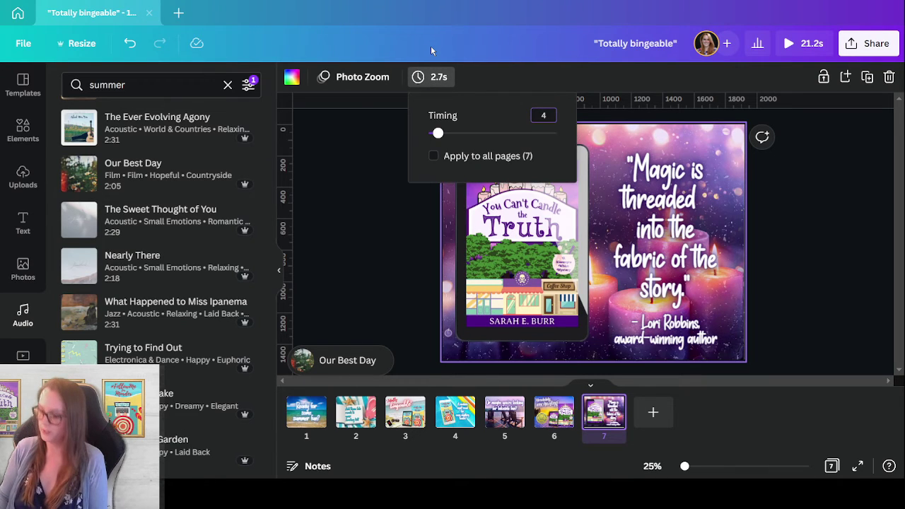
key(BackSpace)
text(5)
key(Return)
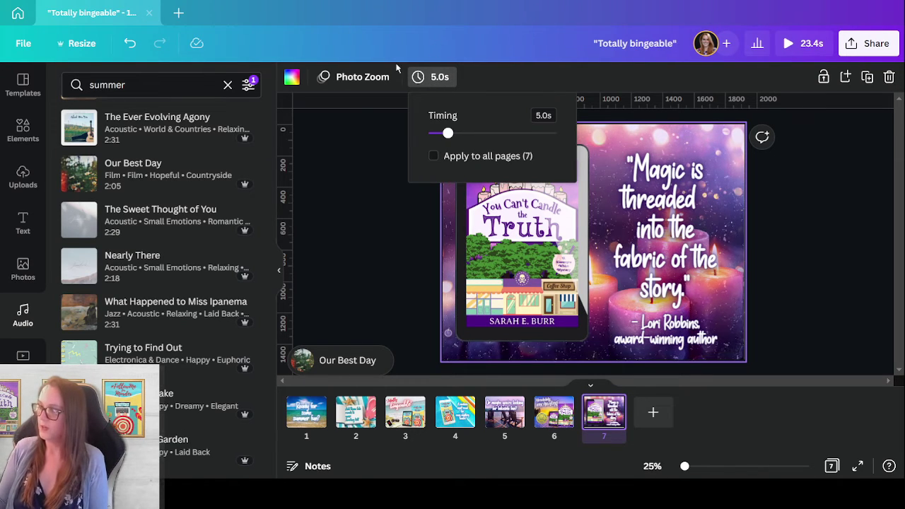
click(435, 418)
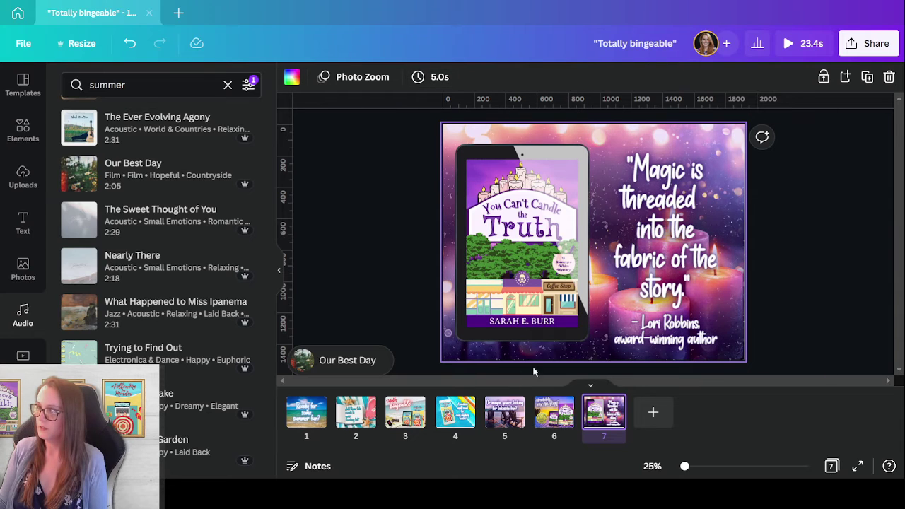
Set the timing of Page 4, the "A modern must-read" page, to 4.0 seconds and preview the full video
click(457, 421)
click(654, 236)
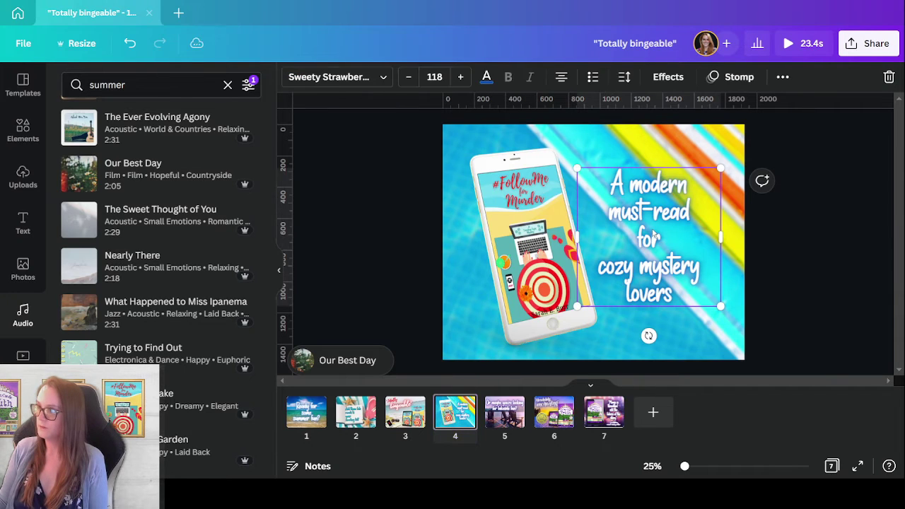
click(848, 236)
click(407, 78)
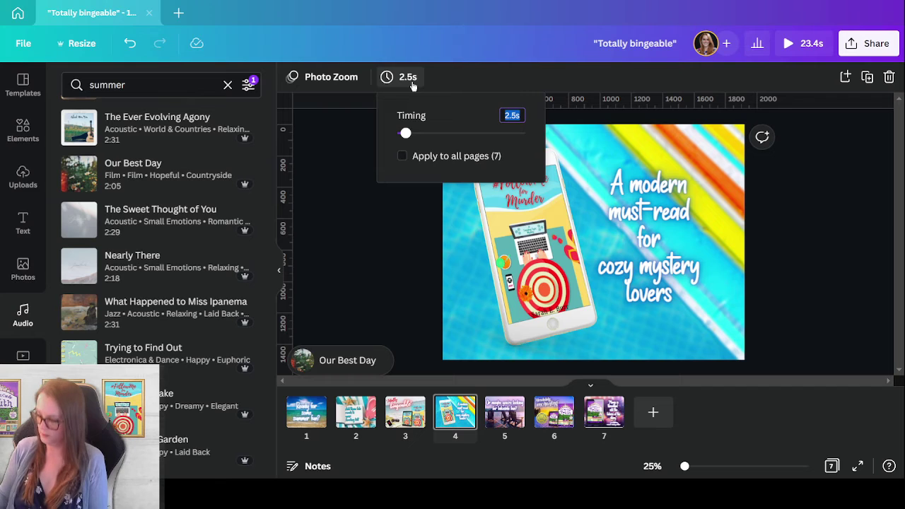
key(Return)
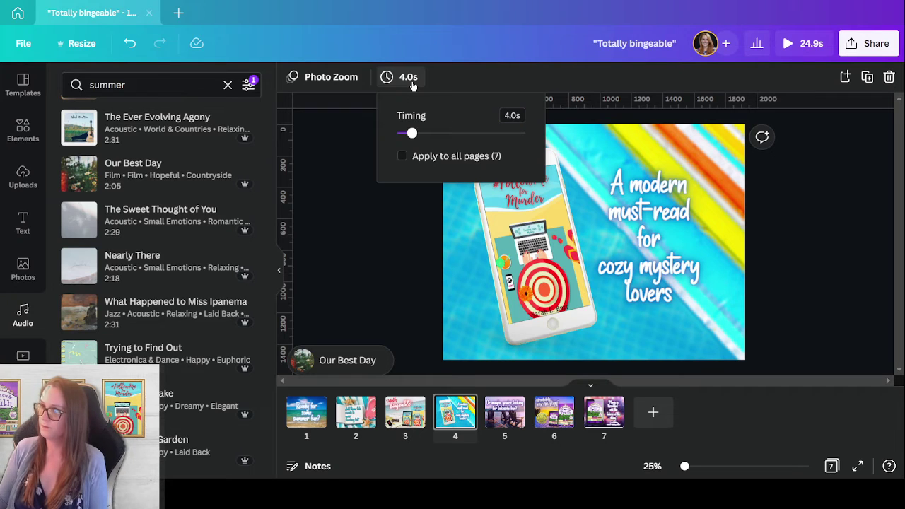
click(831, 310)
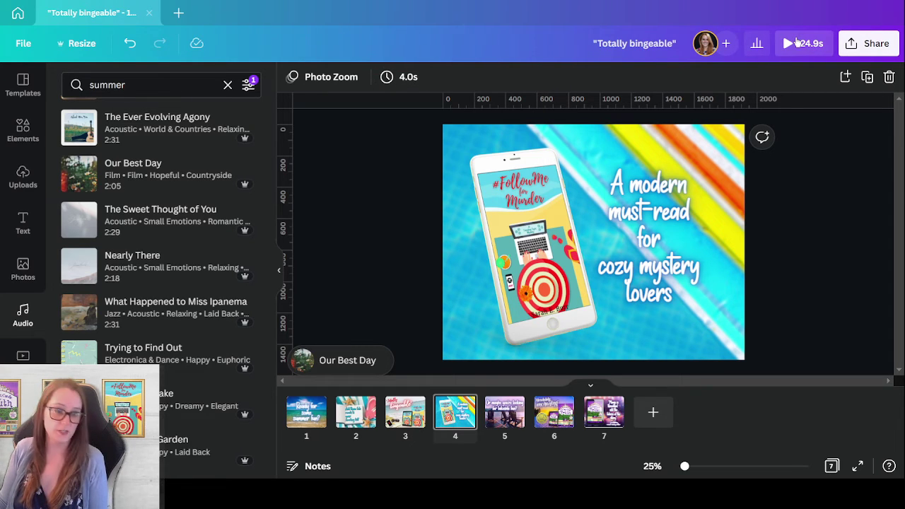
click(797, 42)
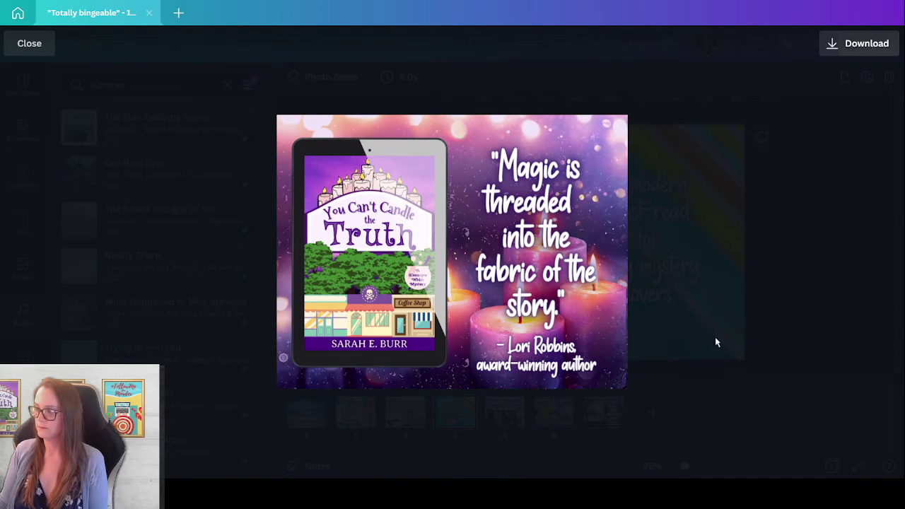
click(30, 48)
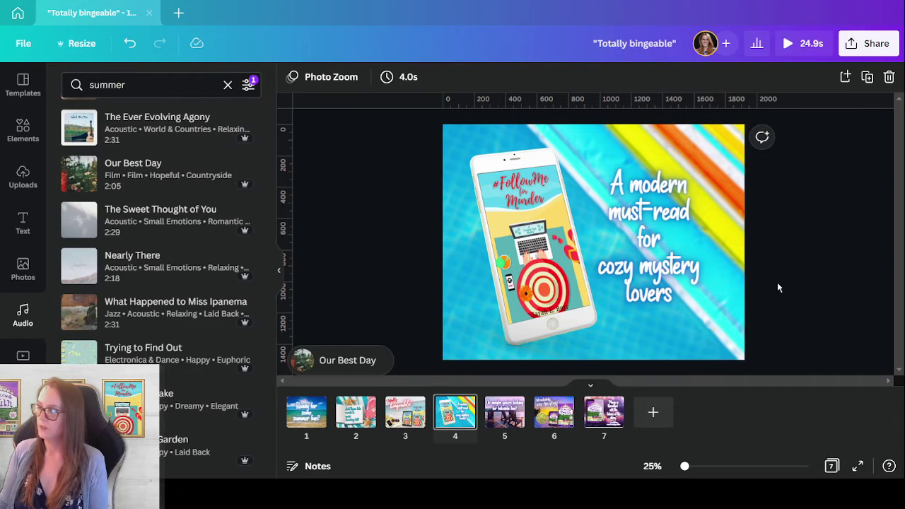
Add the red speech-bubble "Trending Topic Mysteries" logo from the brand kit to Page 4
click(642, 253)
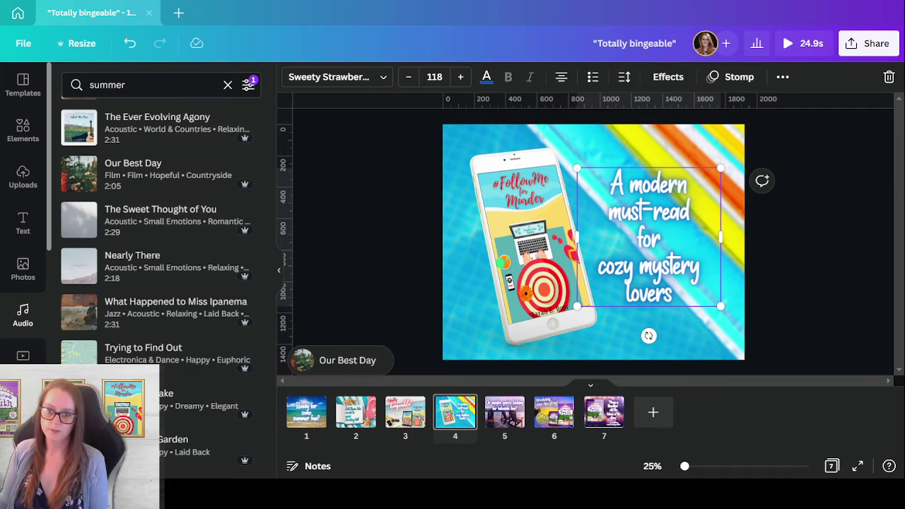
scroll(22, 248, down, 5)
click(22, 315)
click(161, 82)
click(584, 356)
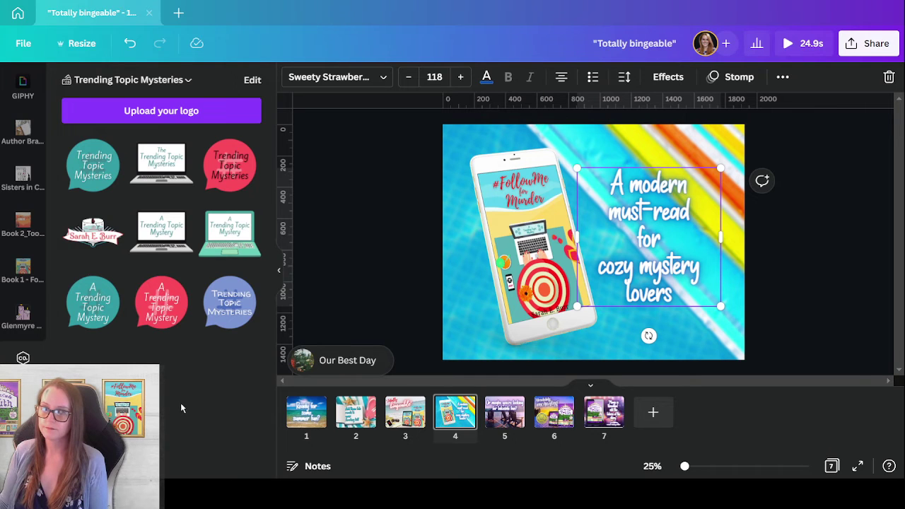
click(97, 175)
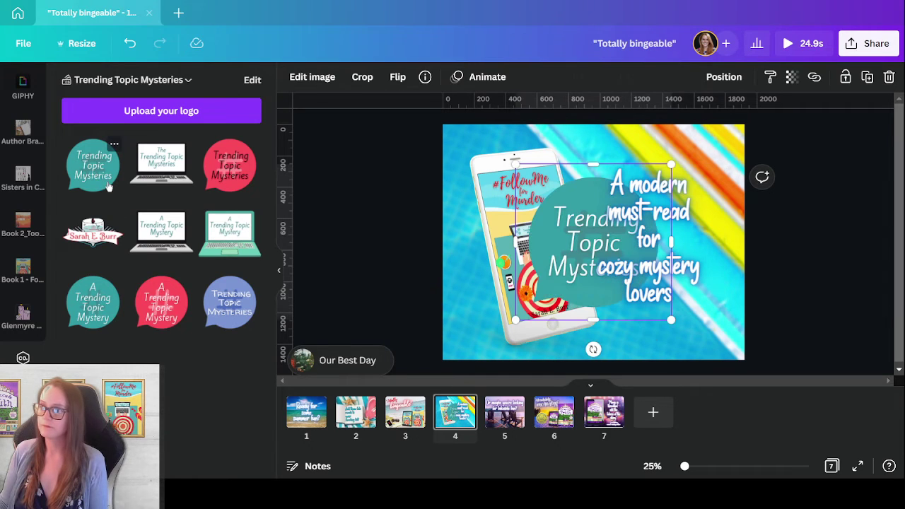
click(229, 165)
Shrink the red logo, place it beside the phone's upper corner, and spread the phone and text block apart to make room
drag(583, 246, 582, 177)
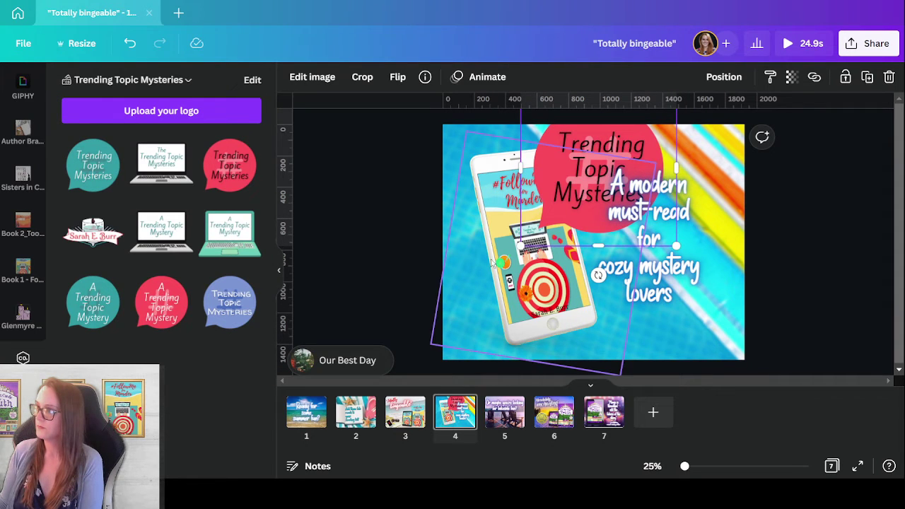
drag(522, 246, 584, 203)
drag(617, 165, 576, 172)
drag(513, 266, 492, 260)
drag(661, 267, 677, 268)
drag(575, 170, 557, 183)
drag(528, 221, 536, 213)
drag(574, 179, 570, 185)
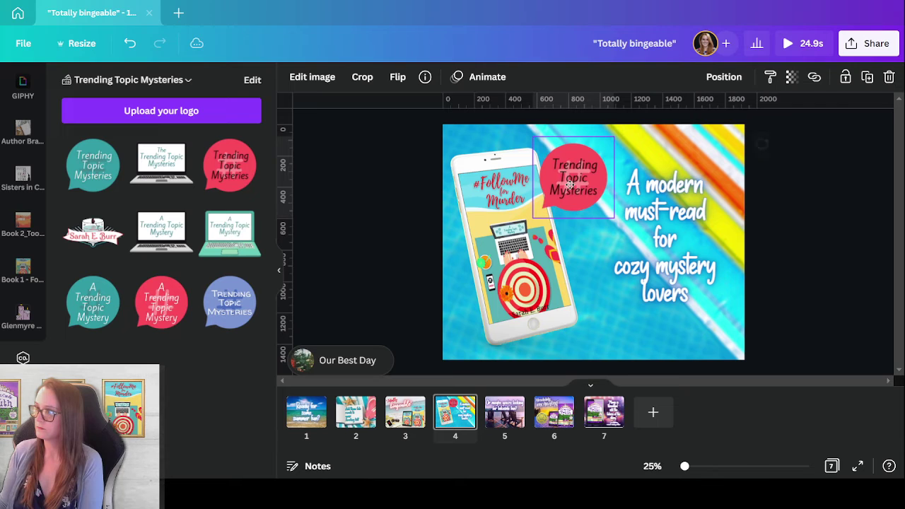
Fine-tune the phone's tilt and position on Page 4, then nudge the logo and text to balance the layout
mouse_move(536, 309)
mouse_down()
mouse_move(548, 300)
mouse_move(540, 300)
mouse_up()
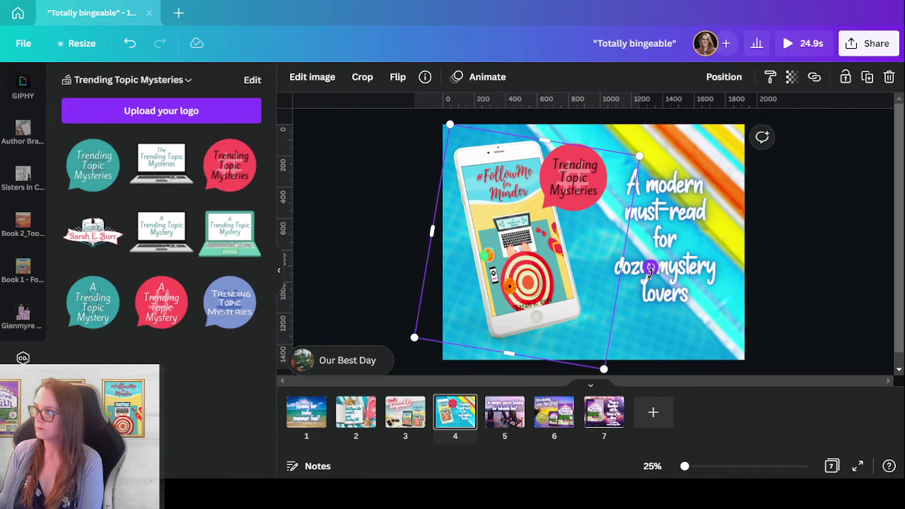
drag(522, 309, 530, 318)
drag(704, 277, 700, 281)
click(726, 341)
drag(366, 162, 662, 297)
click(834, 252)
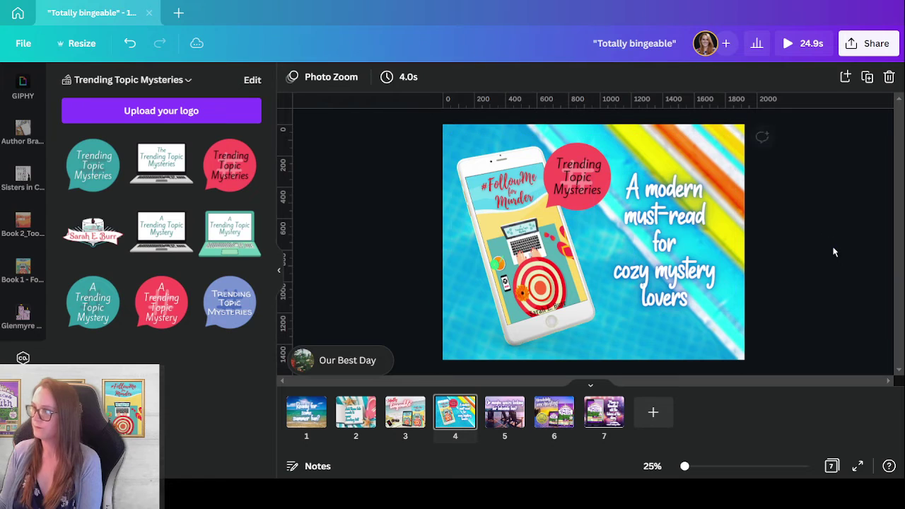
Check the phone mockup's animation options on Page 4 and preview that part of the video
click(584, 195)
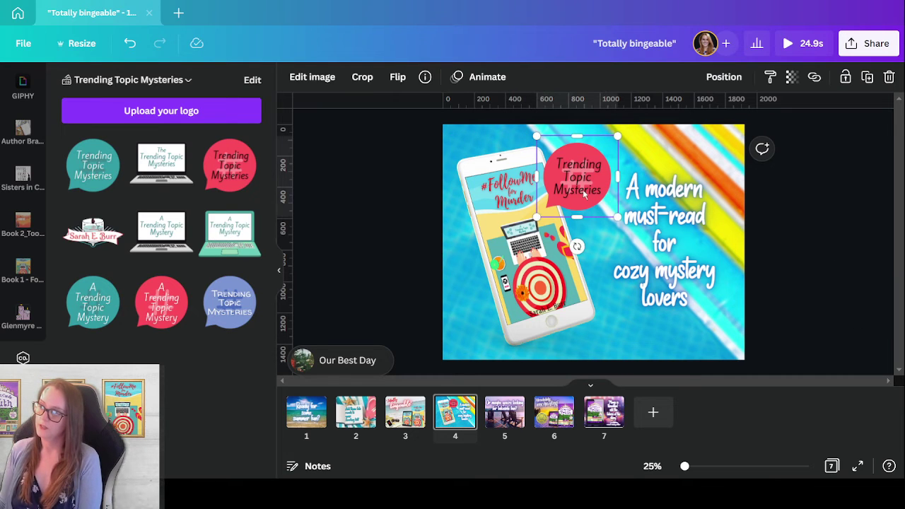
click(487, 206)
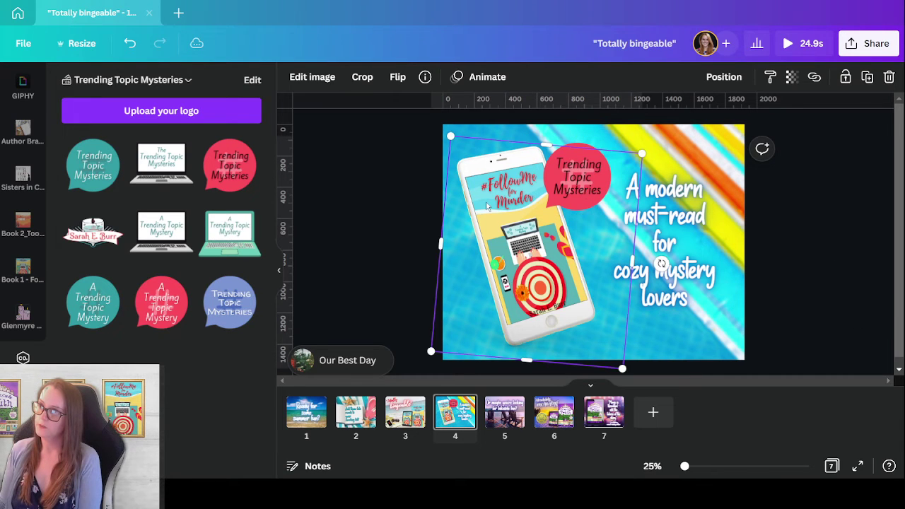
click(481, 83)
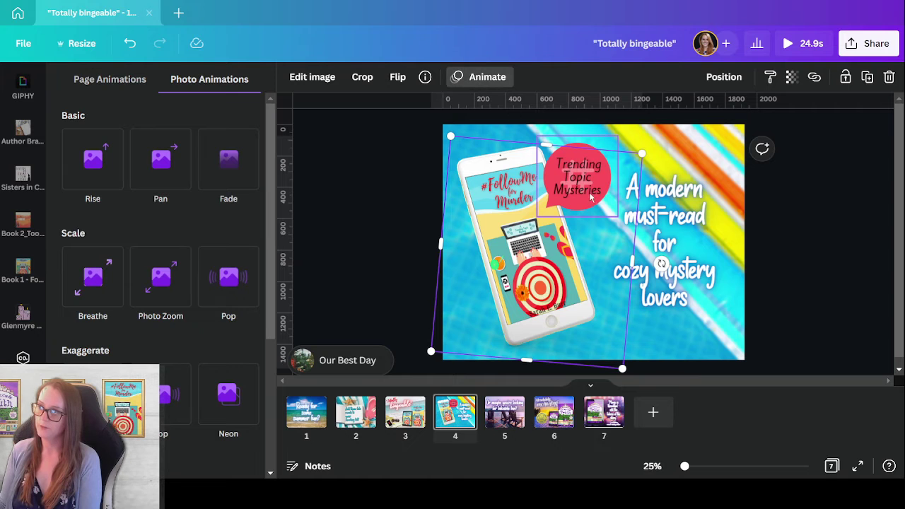
click(792, 234)
click(802, 44)
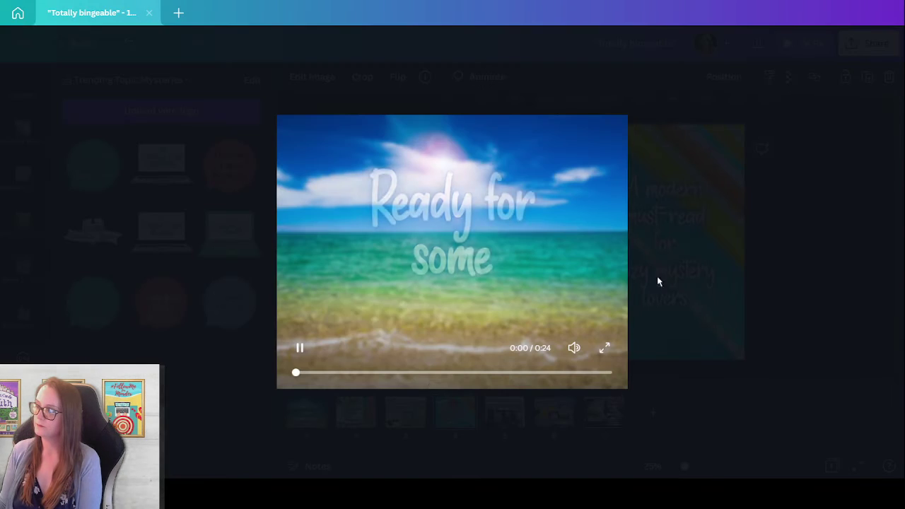
click(410, 373)
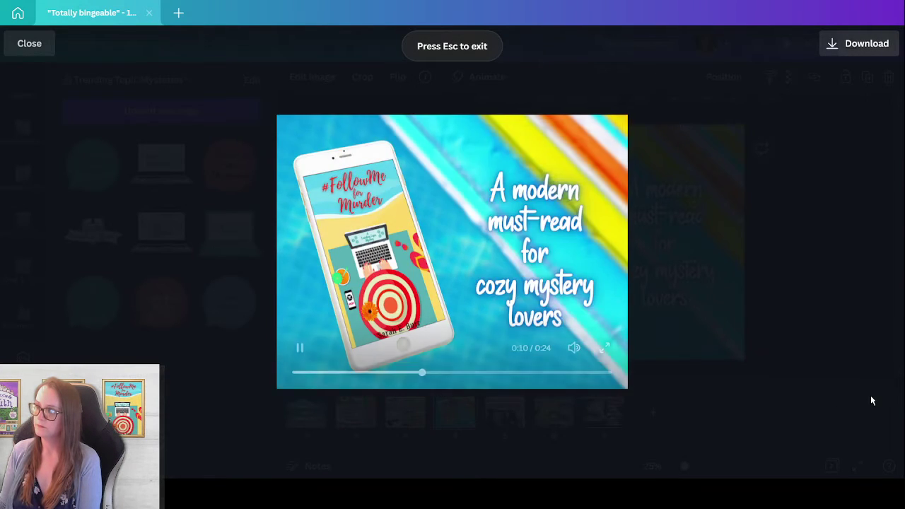
click(32, 45)
Preview the video again from shortly before Page 4 to check how the red logo appears
click(481, 76)
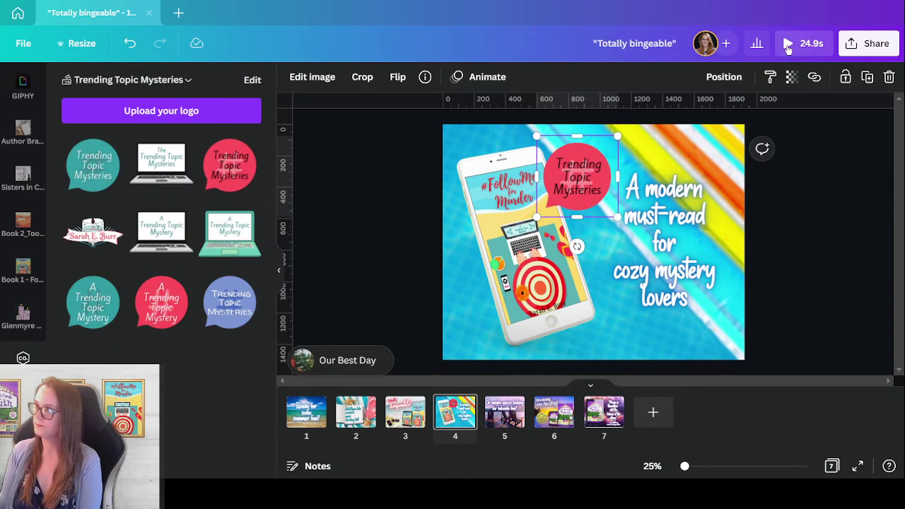
click(788, 45)
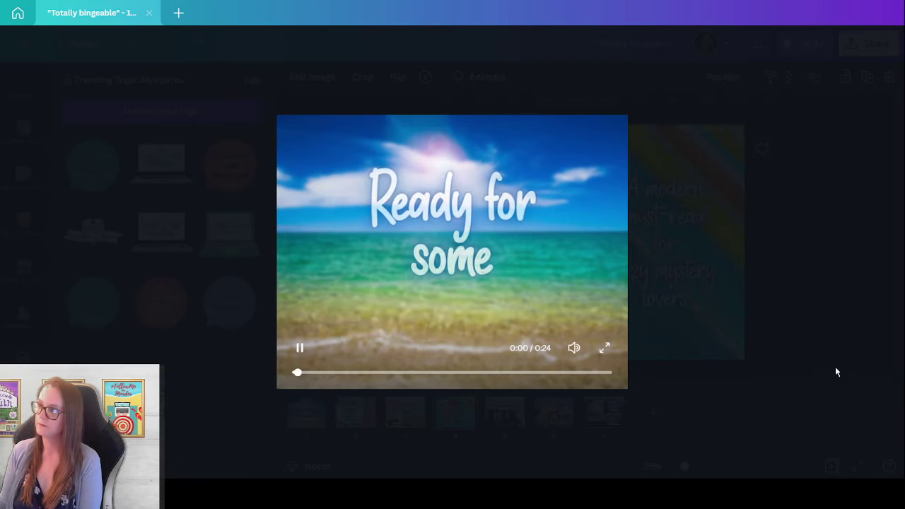
click(399, 373)
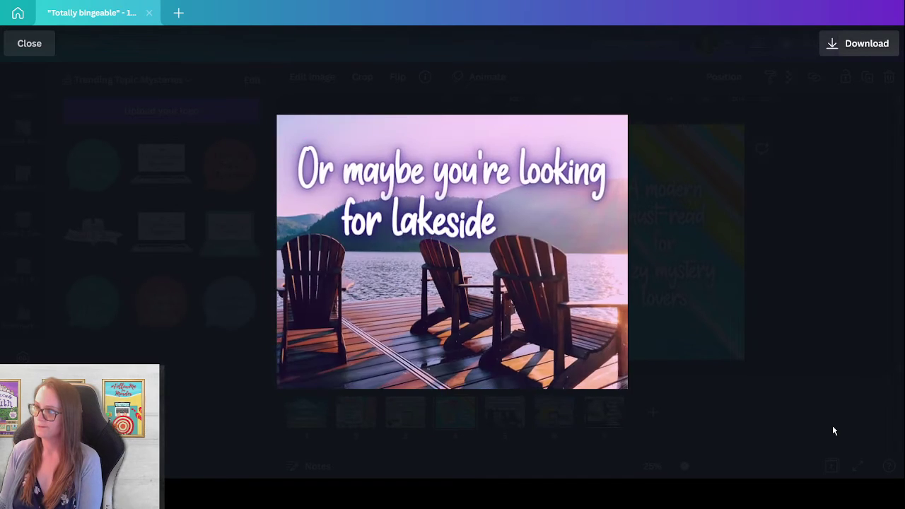
click(29, 43)
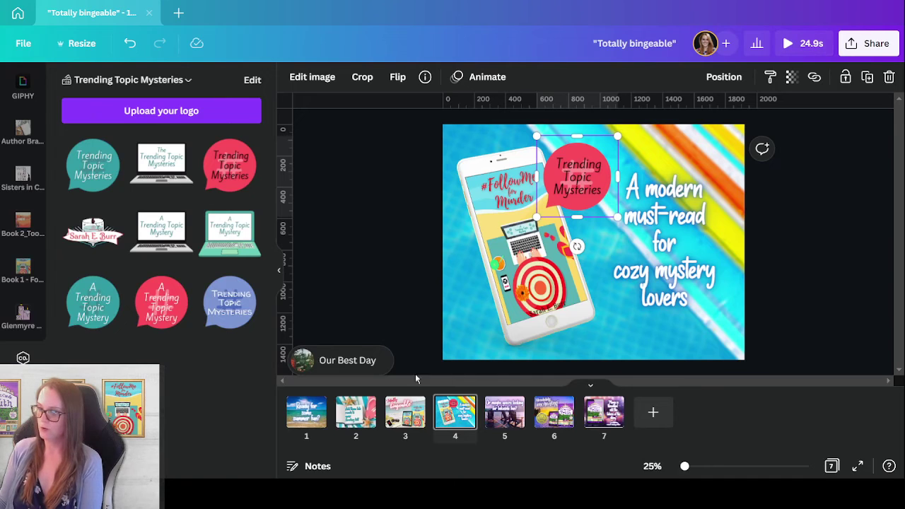
click(381, 413)
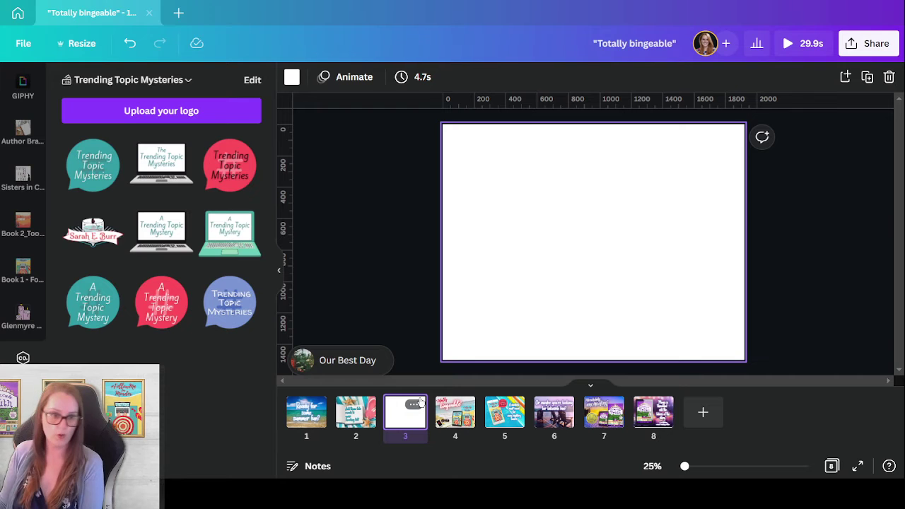
click(414, 406)
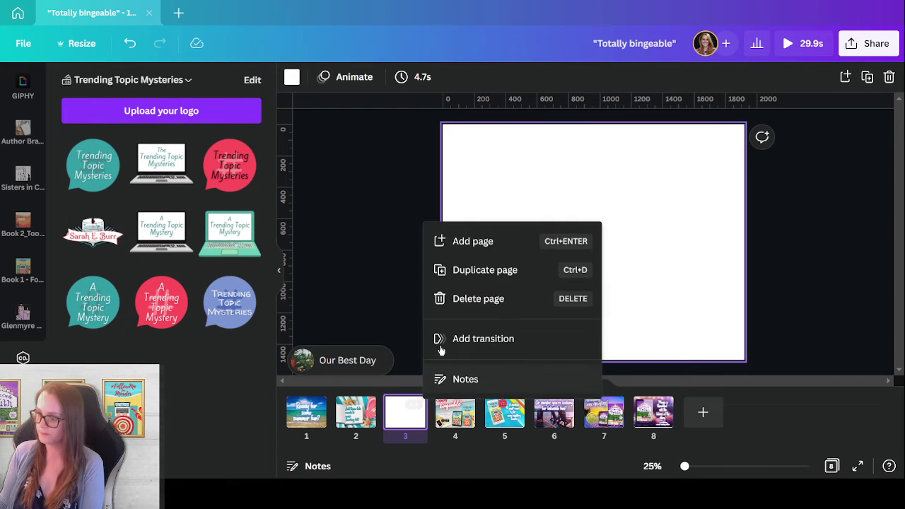
click(442, 299)
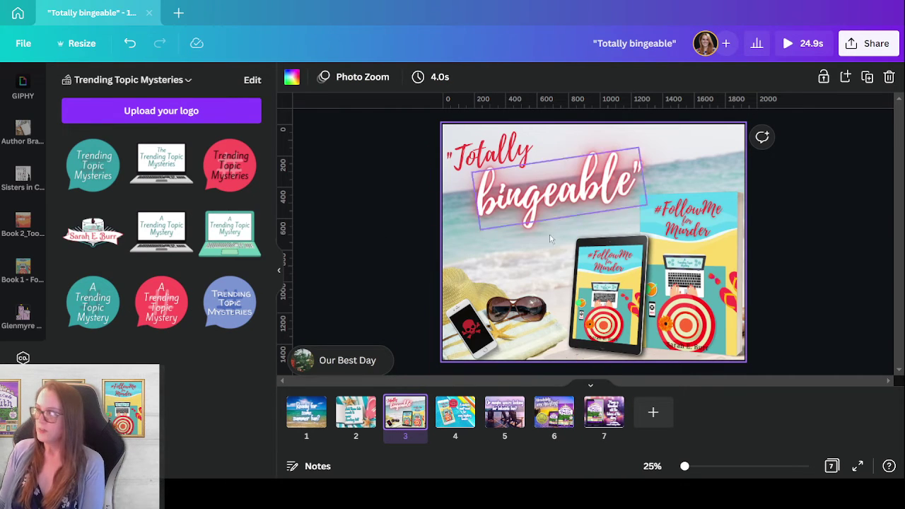
Duplicate Page 3, the "Totally bingeable" page
click(508, 327)
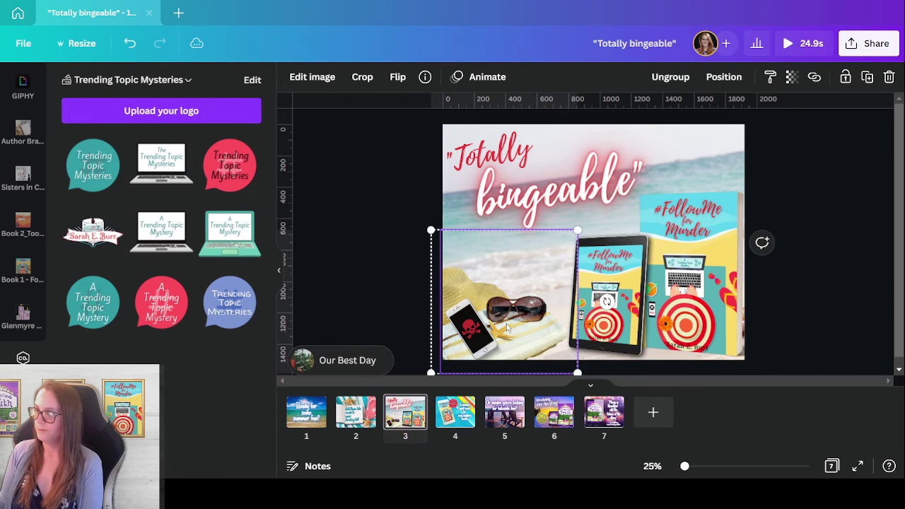
click(833, 334)
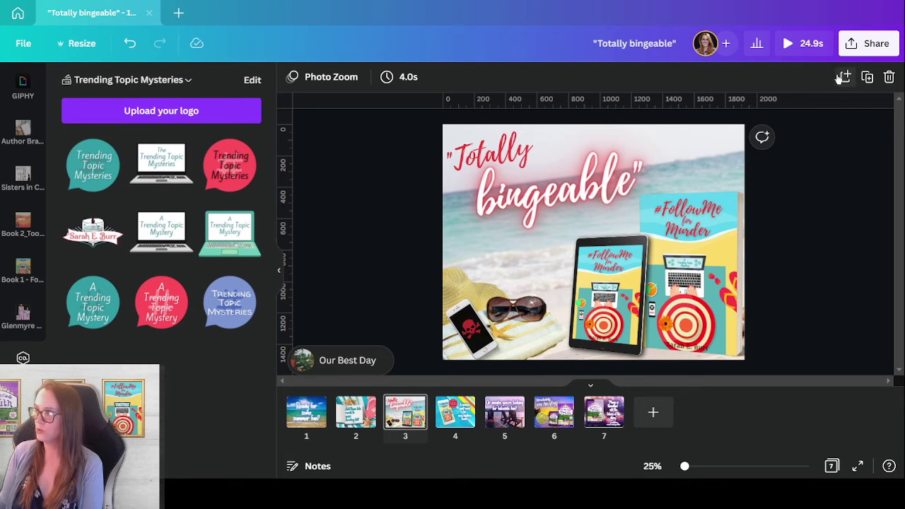
click(868, 76)
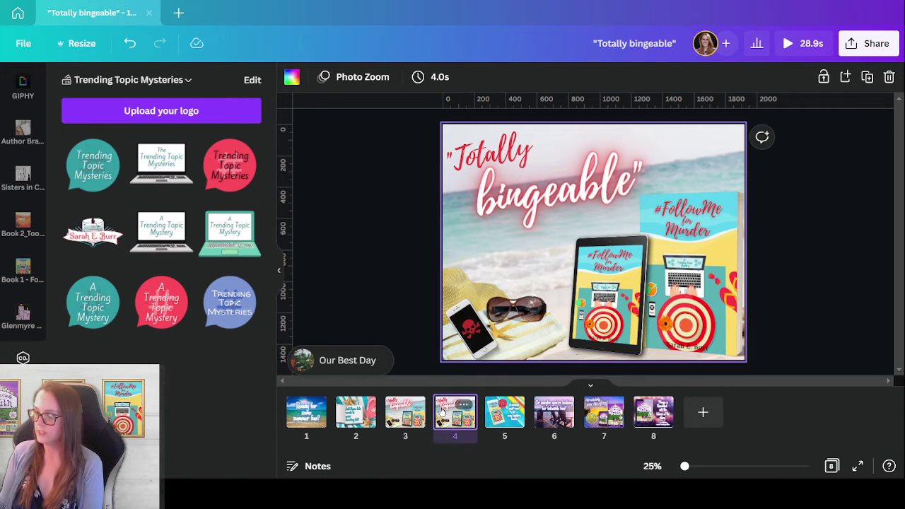
Return to the original "Totally bingeable" page and collapse the page thumbnails to show the pages in a scrolling view
click(396, 408)
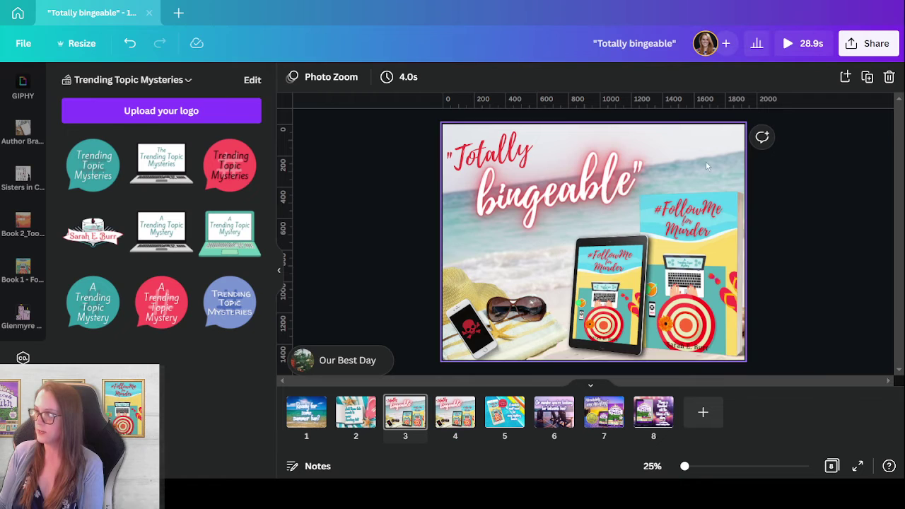
scroll(715, 146, up, 1)
scroll(741, 206, down, 1)
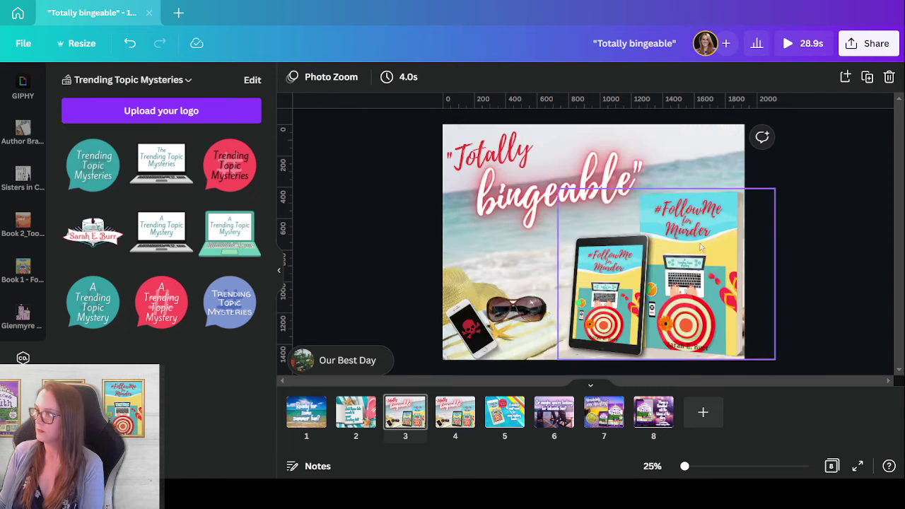
click(591, 387)
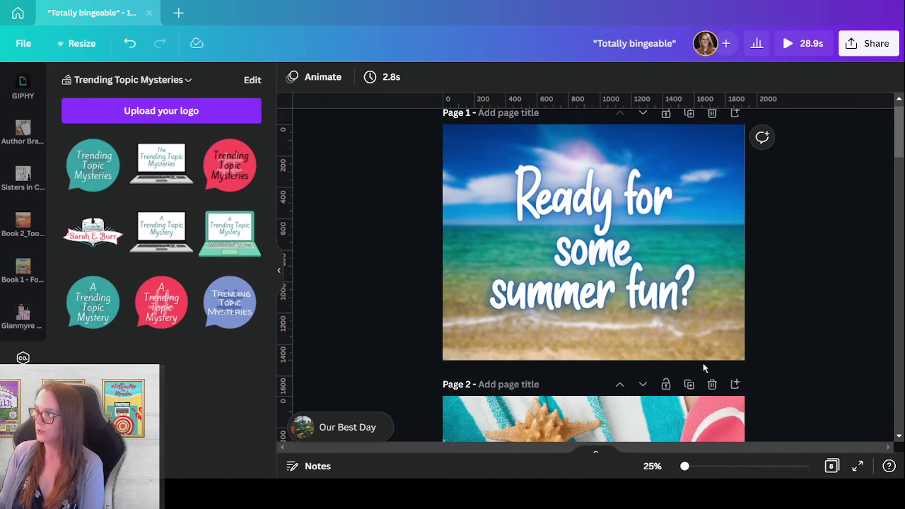
Move the duplicated "Totally bingeable" page from Page 4 to the end of the design as Page 8
scroll(704, 370, down, 10)
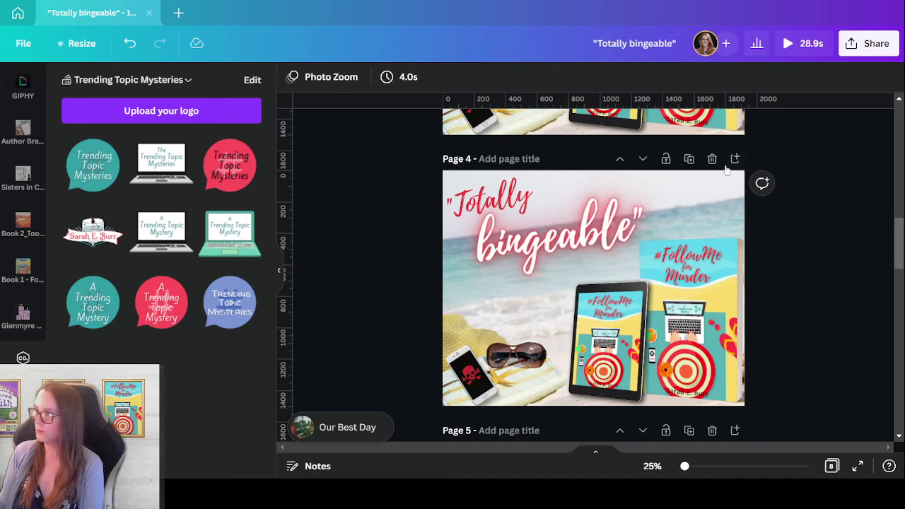
click(643, 157)
click(642, 157)
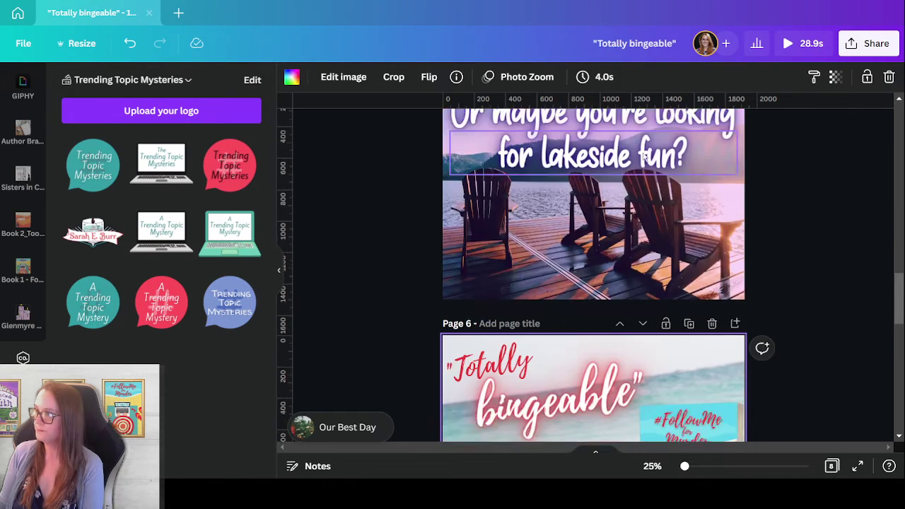
click(643, 157)
click(643, 157)
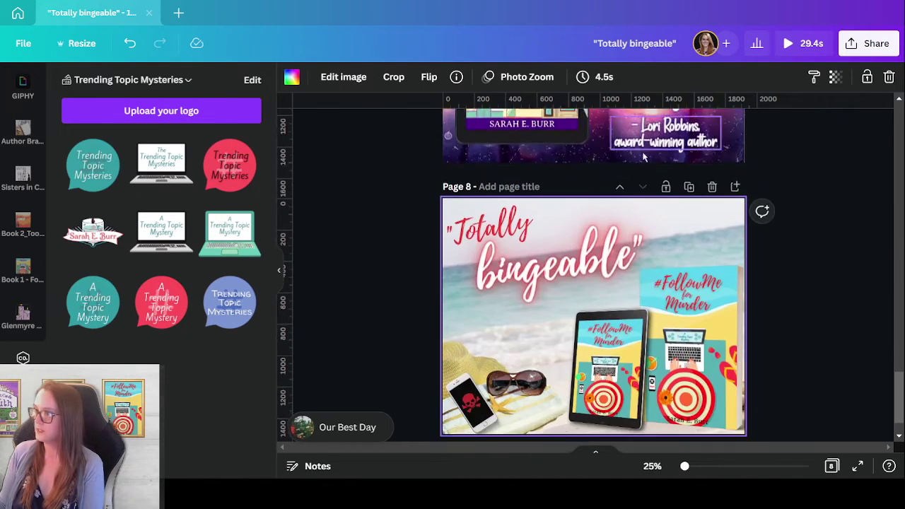
Ungroup the beach props and skull phone on Page 3 and delete the hat, sunglasses and towel image
scroll(693, 289, up, 10)
scroll(693, 288, up, 5)
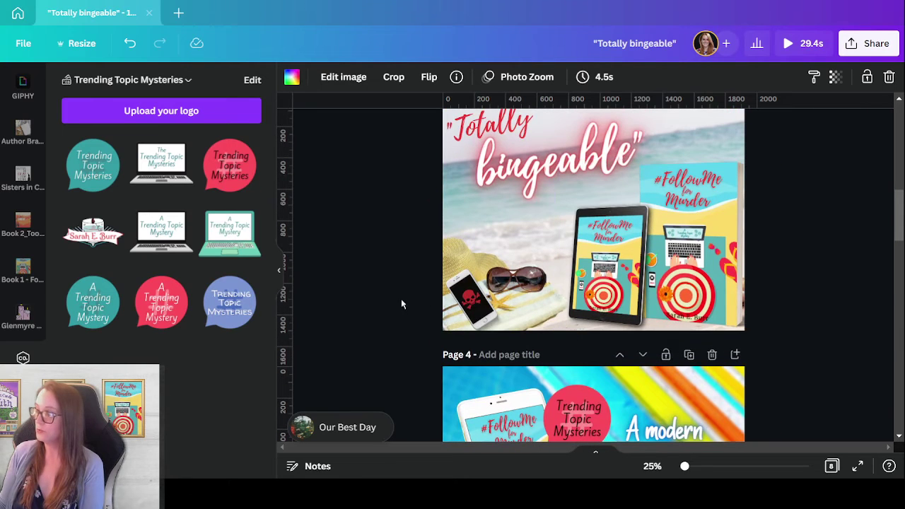
click(519, 288)
click(667, 76)
click(352, 239)
click(515, 267)
click(409, 249)
Rotate the phone and skull on Page 3 together until upright and place them in the open sand beside the tablet
drag(408, 249, 481, 316)
drag(440, 286, 443, 231)
drag(493, 282, 500, 287)
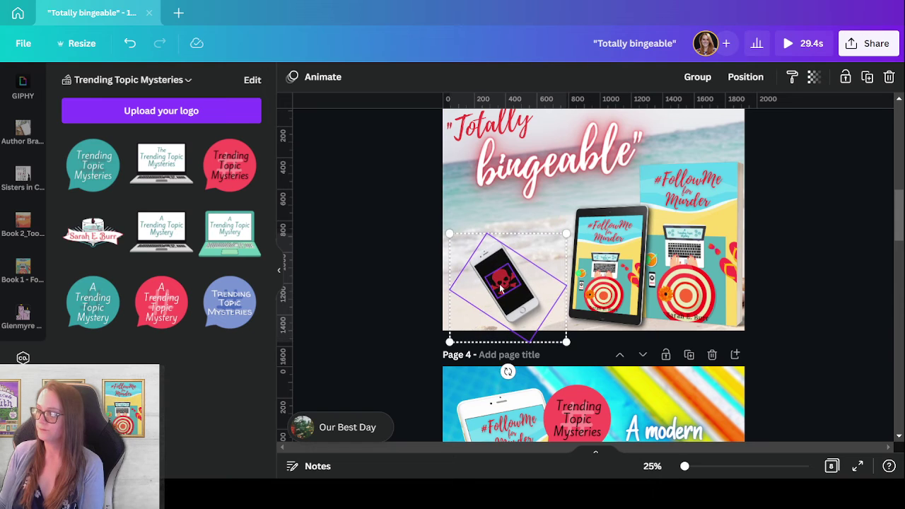
click(453, 347)
scroll(895, 300, up, 3)
scroll(894, 301, down, 3)
drag(410, 246, 545, 338)
drag(508, 372, 461, 361)
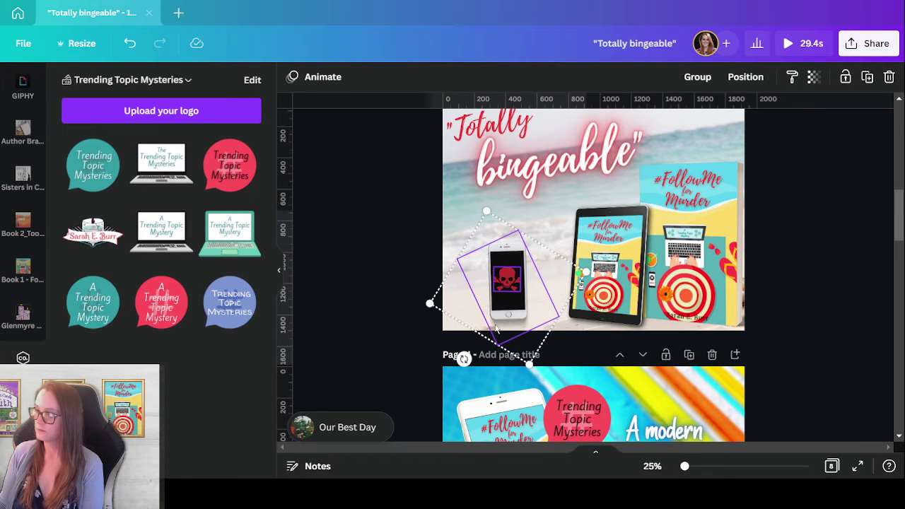
drag(507, 312, 492, 301)
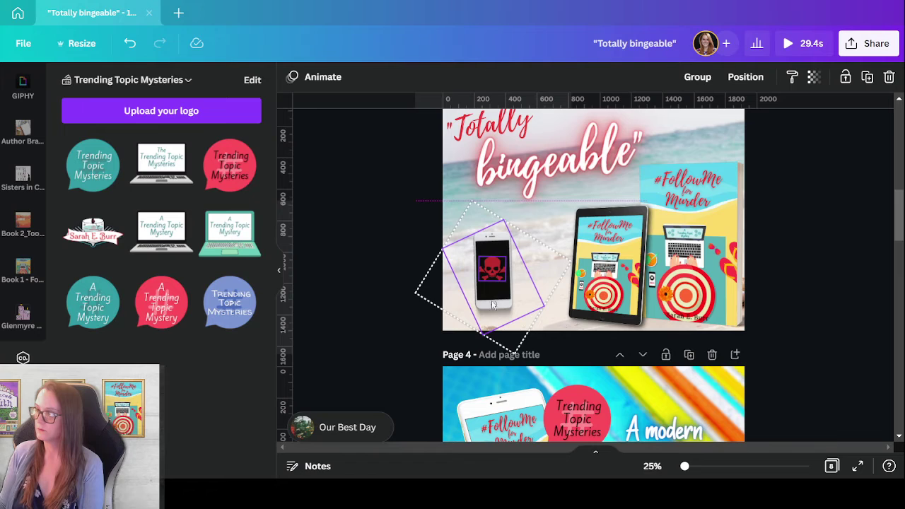
click(374, 369)
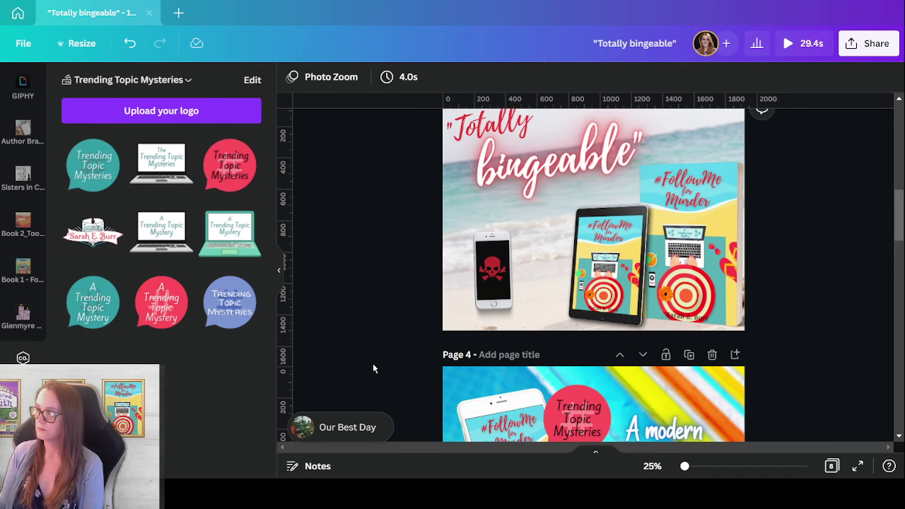
Set the skull graphic's rotation to 0° and fine-tune the phone's rotation so it stands upright
click(491, 292)
drag(488, 319, 488, 316)
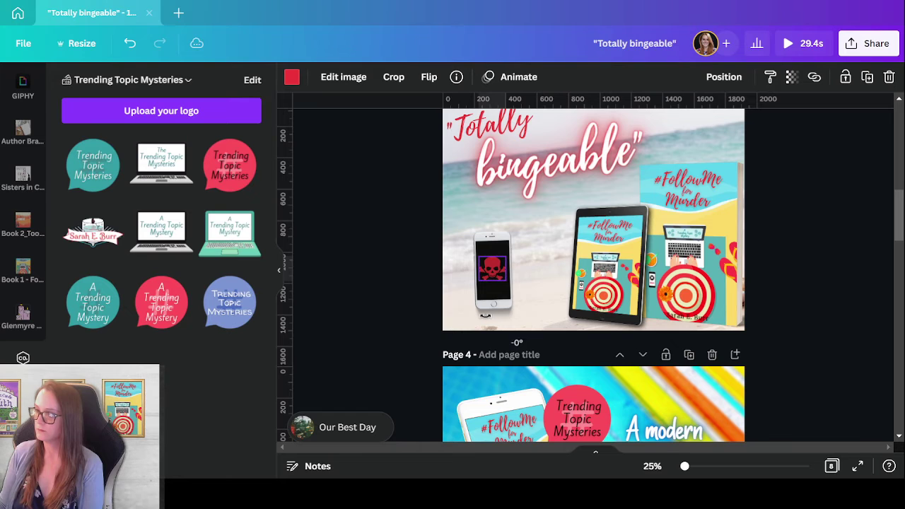
drag(485, 316, 490, 325)
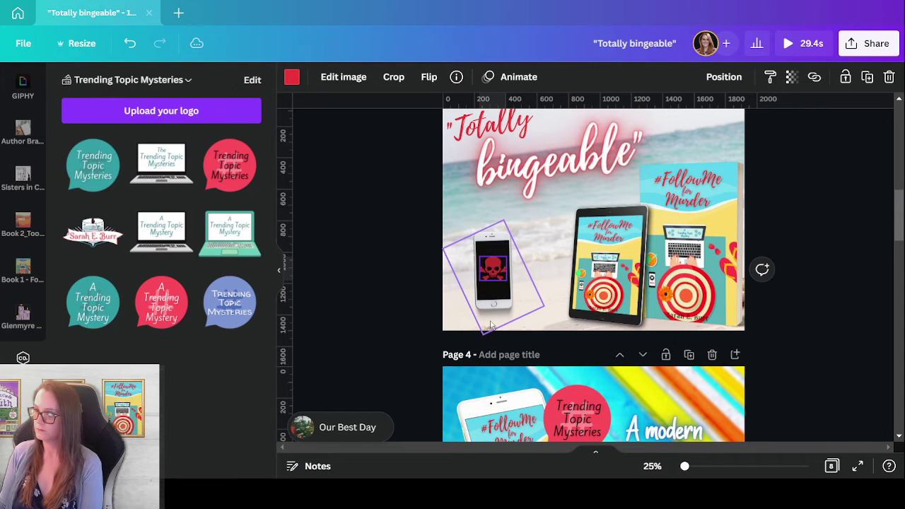
click(495, 316)
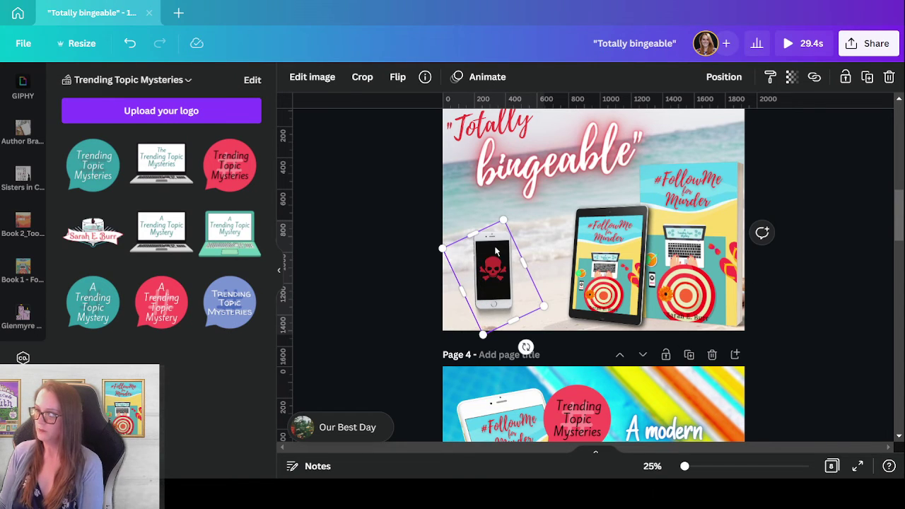
drag(526, 347, 493, 347)
click(415, 235)
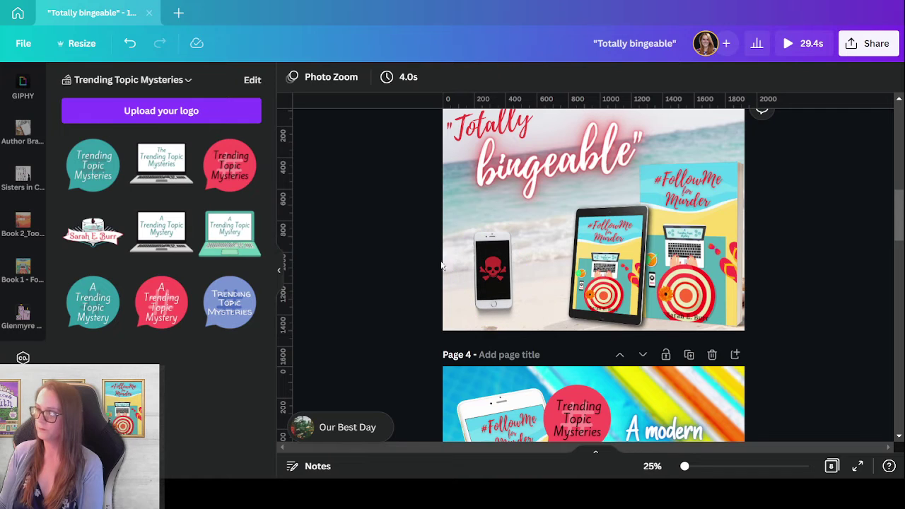
Enlarge the phone and skull together slightly and tilt them a little counterclockwise on Page 3
drag(420, 208, 509, 303)
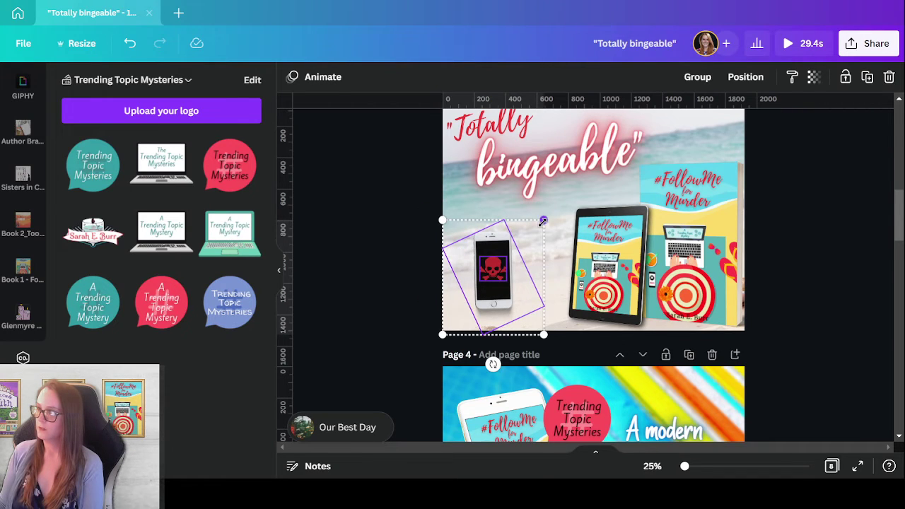
drag(544, 222, 559, 202)
drag(500, 363, 520, 357)
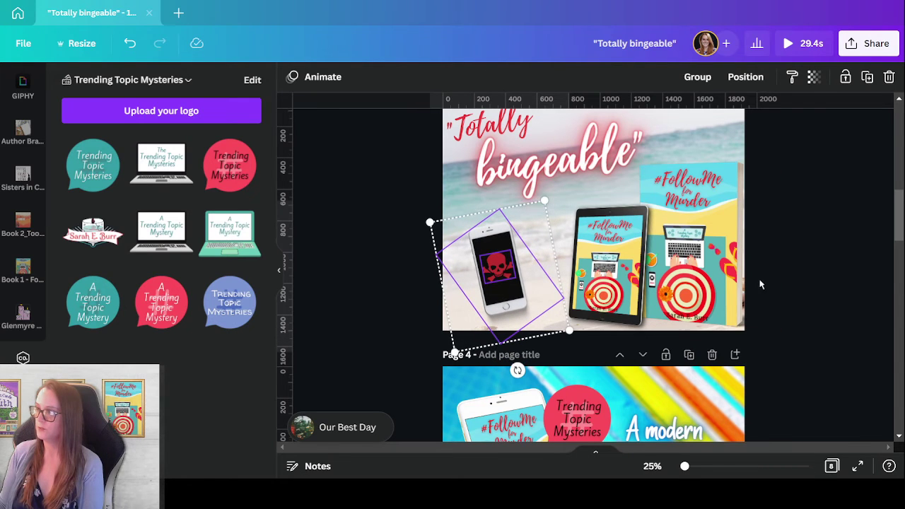
click(775, 300)
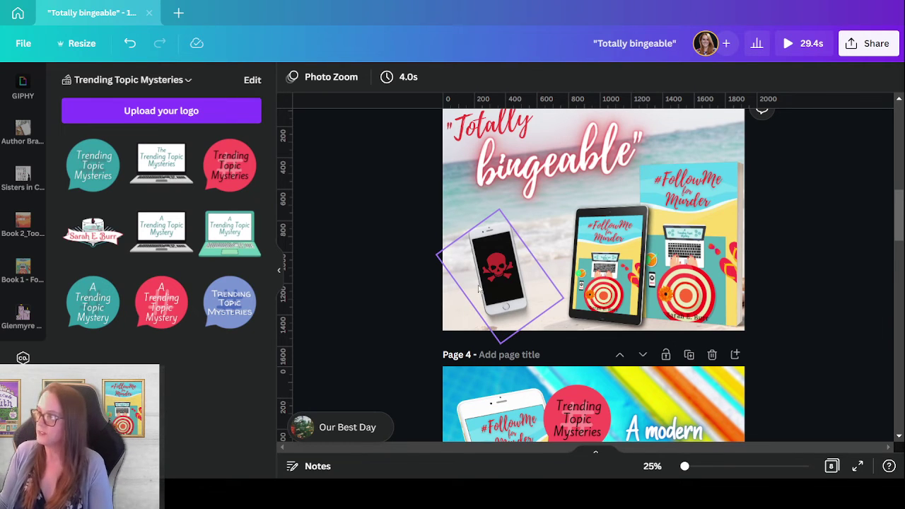
Slightly enlarge the "Totally bingeable" text on Page 3 and slightly shrink the tablet and book mockup group
scroll(474, 269, up, 3)
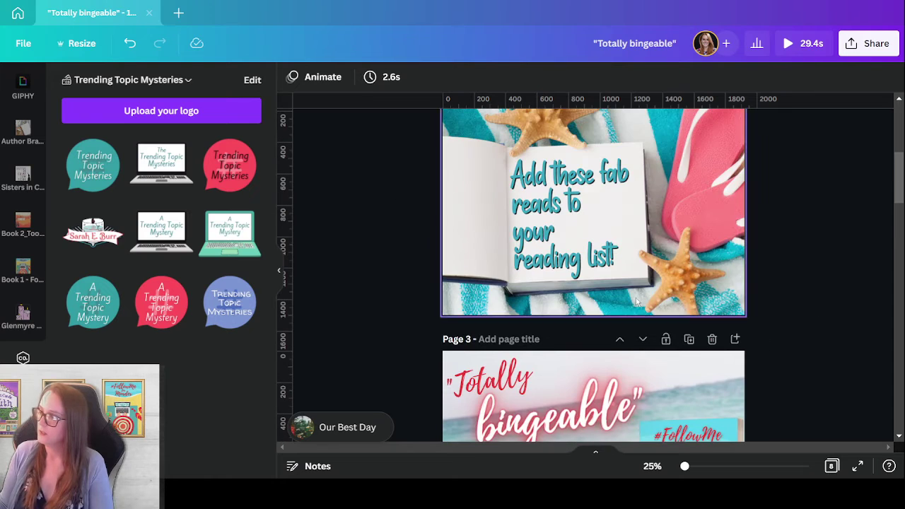
drag(896, 189, 900, 221)
drag(346, 161, 654, 252)
click(849, 333)
drag(837, 322, 563, 213)
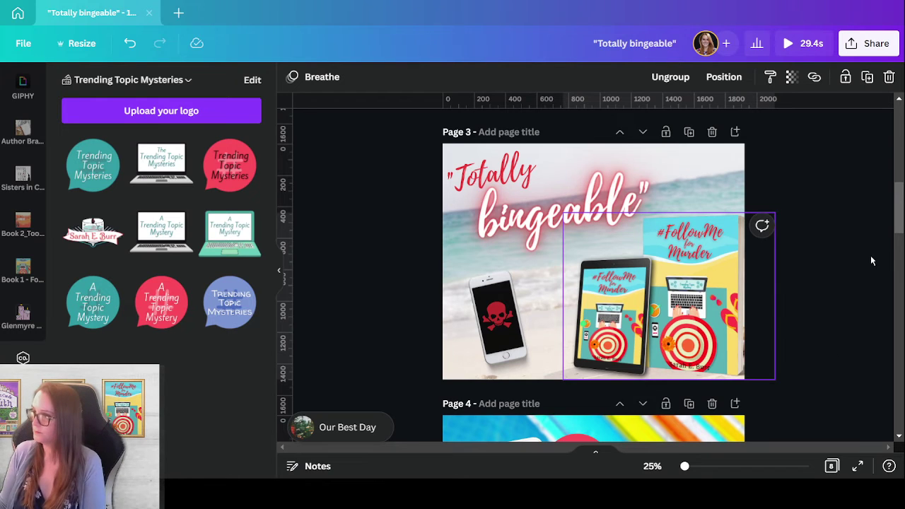
click(827, 319)
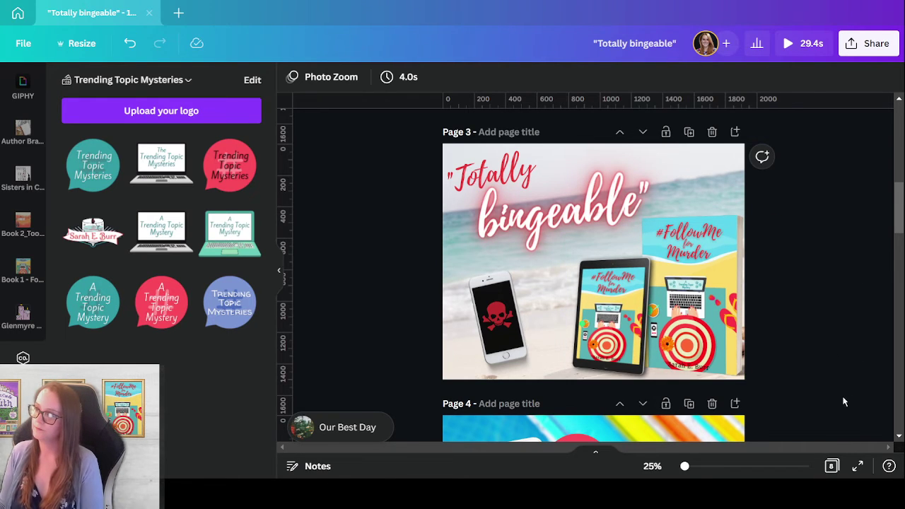
Reposition the beach background photo within its frame on Page 3
click(700, 194)
double_click(700, 196)
drag(691, 201, 782, 216)
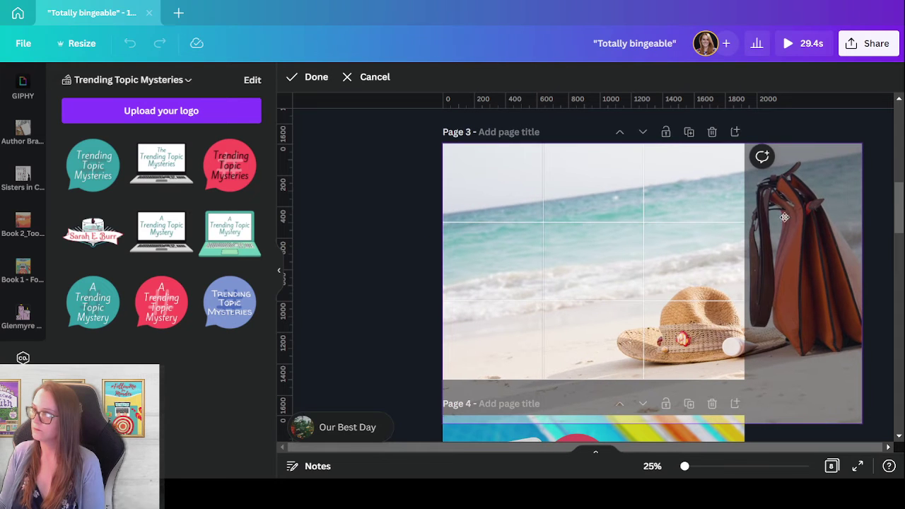
click(361, 278)
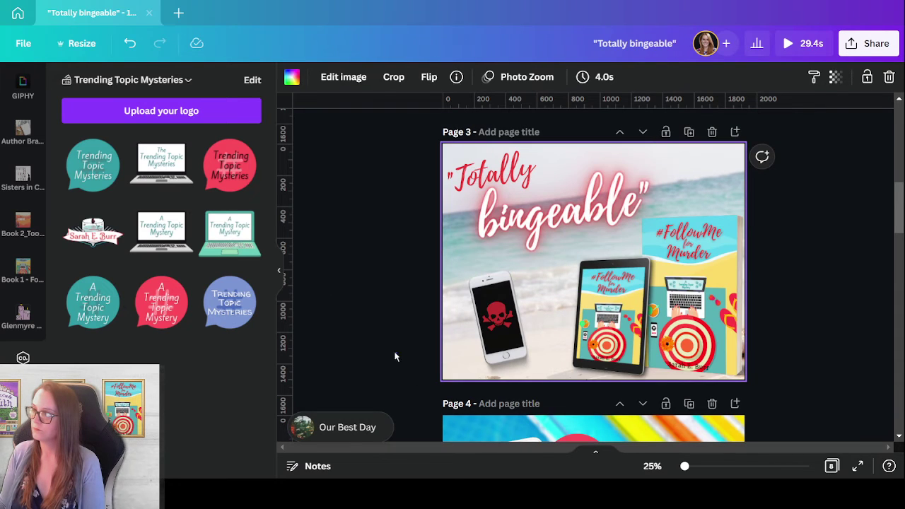
click(396, 357)
Review the layouts of Pages 4 through 8, including the lakeside text and the "You Can't Candle the Truth" pages
scroll(820, 212, down, 4)
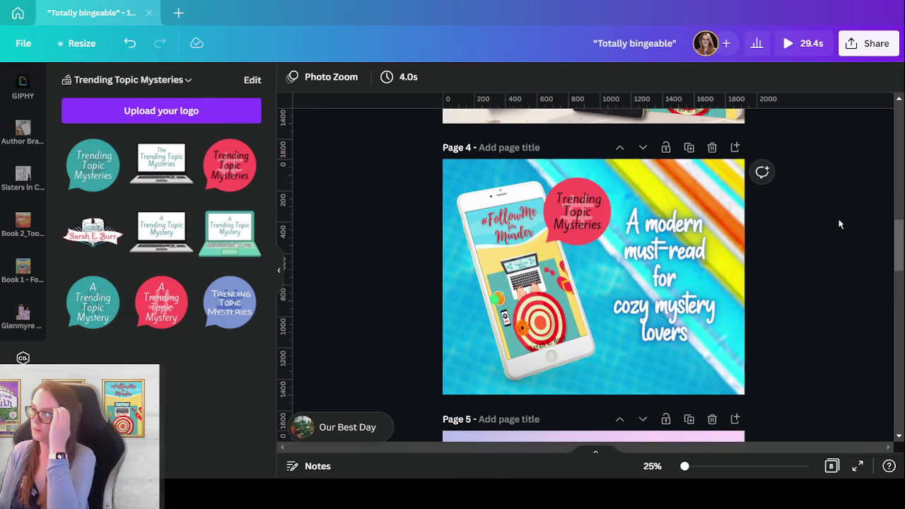
scroll(762, 314, down, 4)
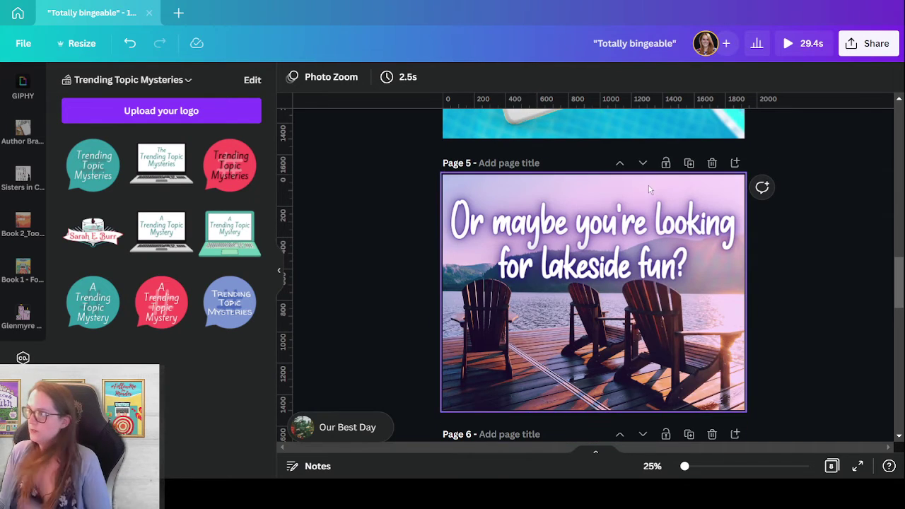
click(656, 280)
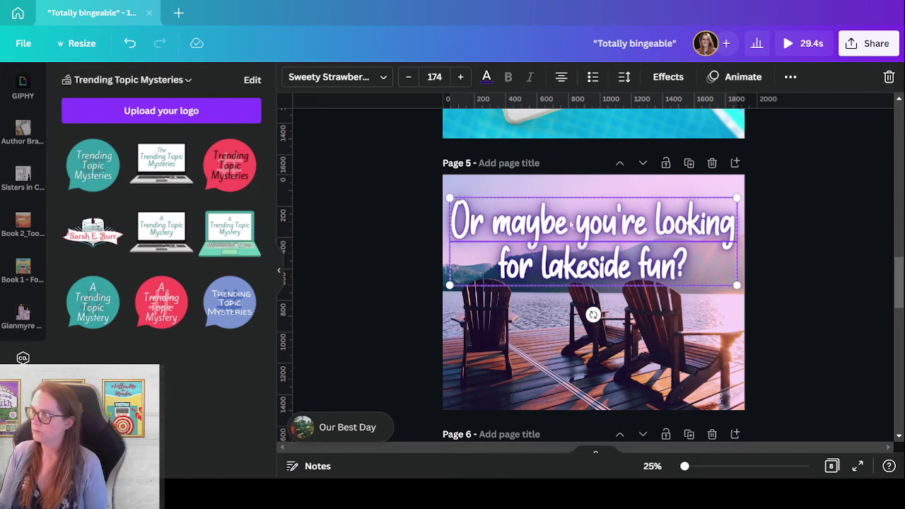
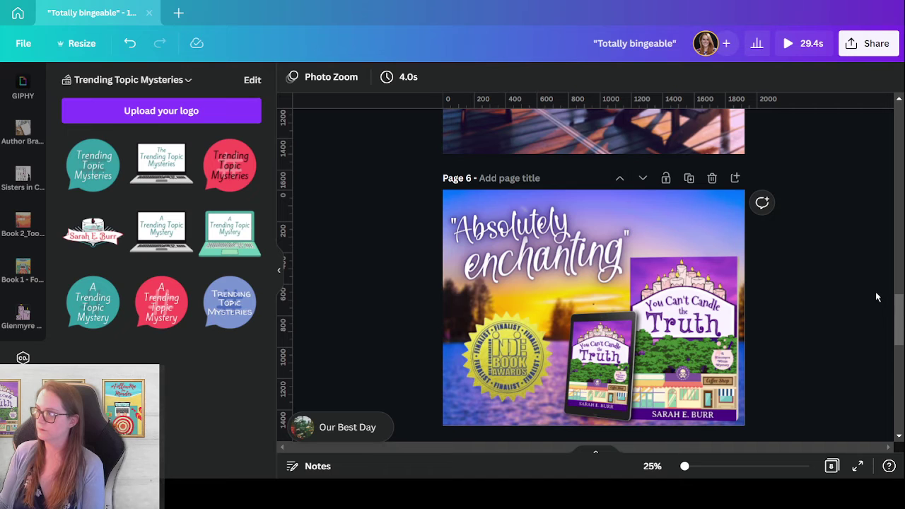
scroll(876, 297, down, 4)
scroll(876, 295, down, 4)
scroll(876, 297, up, 4)
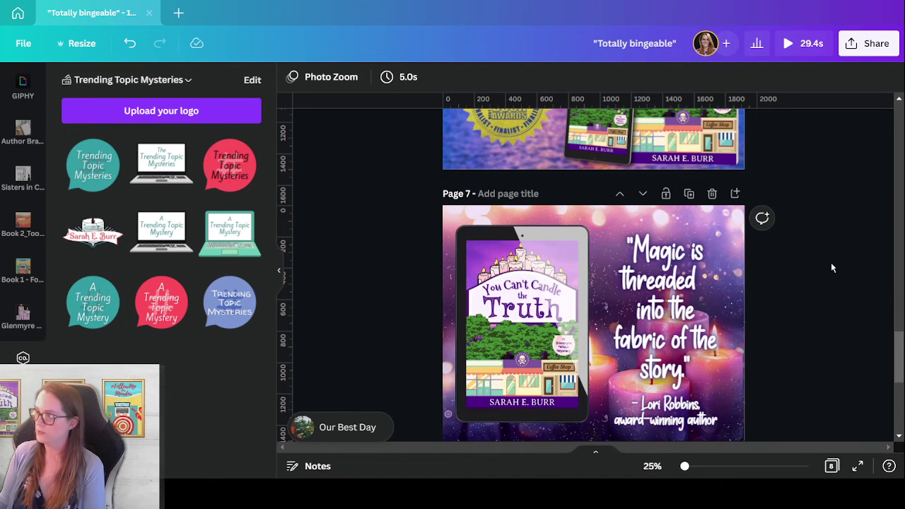
scroll(831, 267, down, 4)
scroll(682, 316, down, 1)
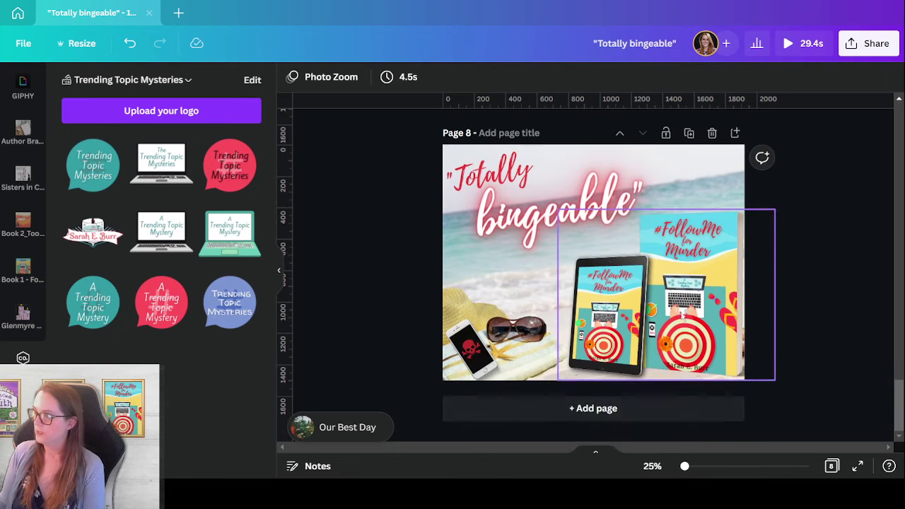
Add a blank page at the end and move the duplicated "Totally bingeable" page after it
click(578, 417)
scroll(566, 240, up, 3)
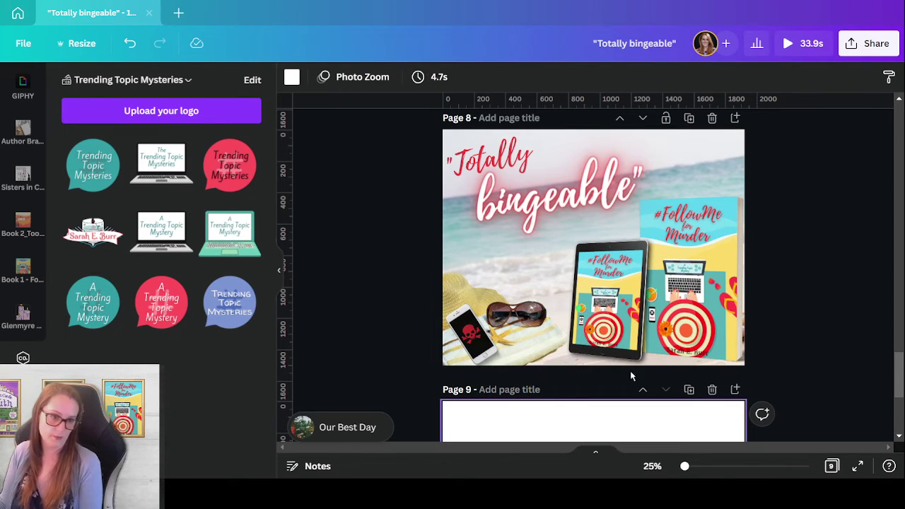
click(643, 117)
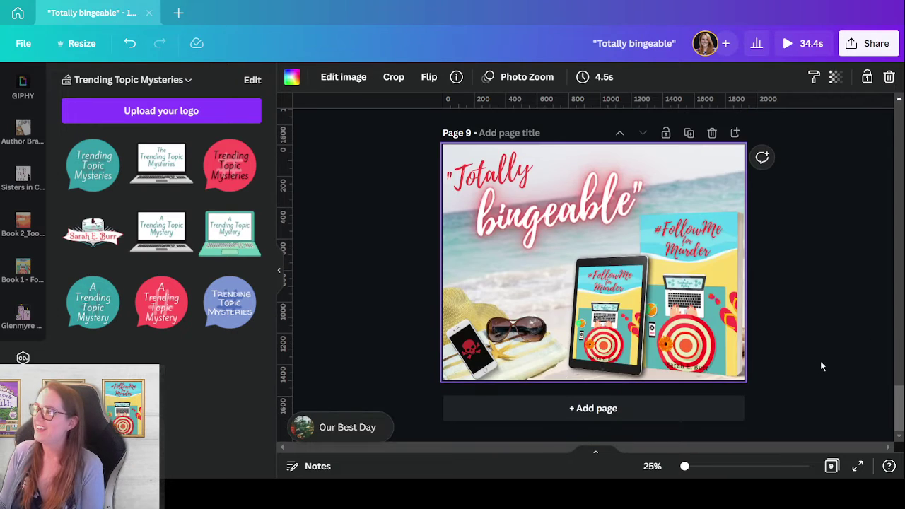
Search the photos for "summer" and fill the blank Page 8 with the pastel ocean sunset photo as its background
scroll(802, 363, up, 5)
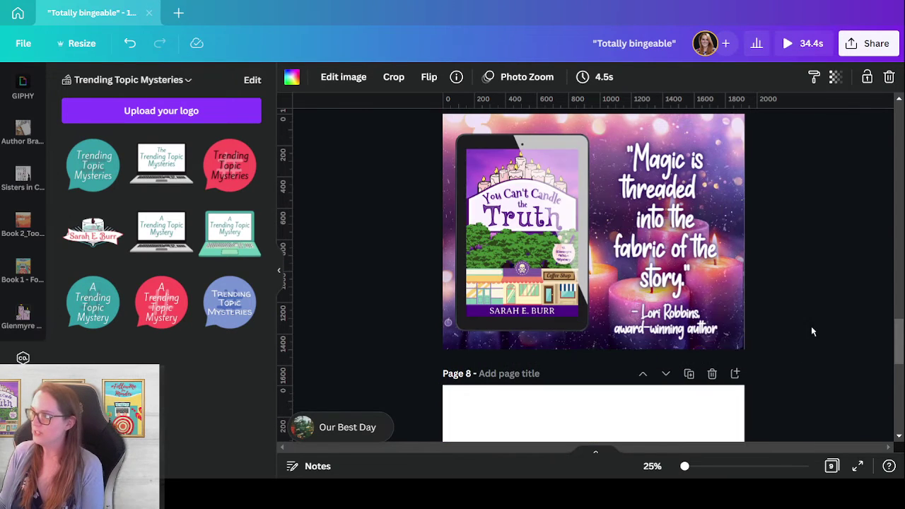
scroll(815, 331, up, 3)
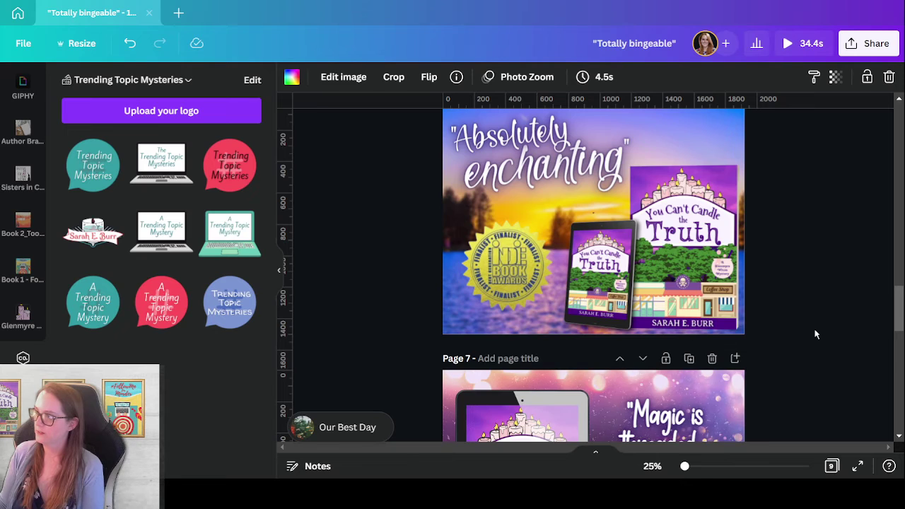
scroll(813, 329, down, 6)
click(617, 204)
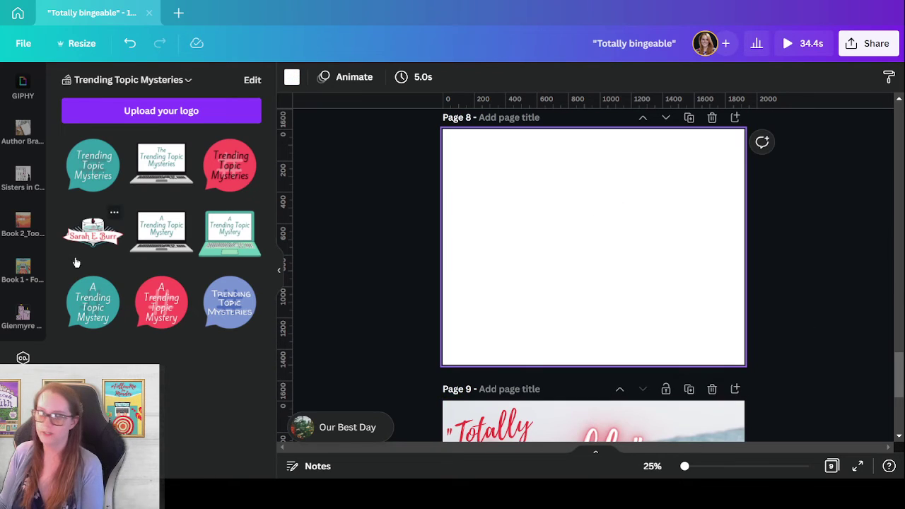
scroll(25, 233, up, 5)
click(24, 280)
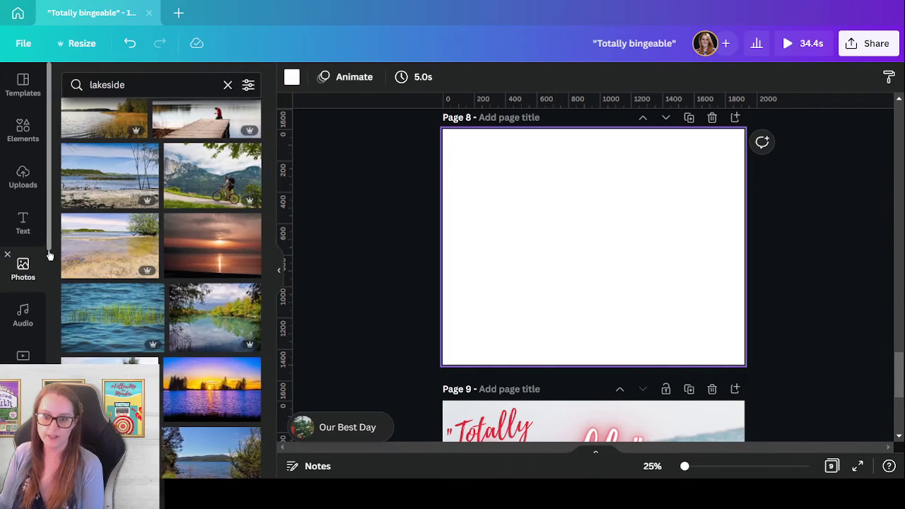
double_click(131, 80)
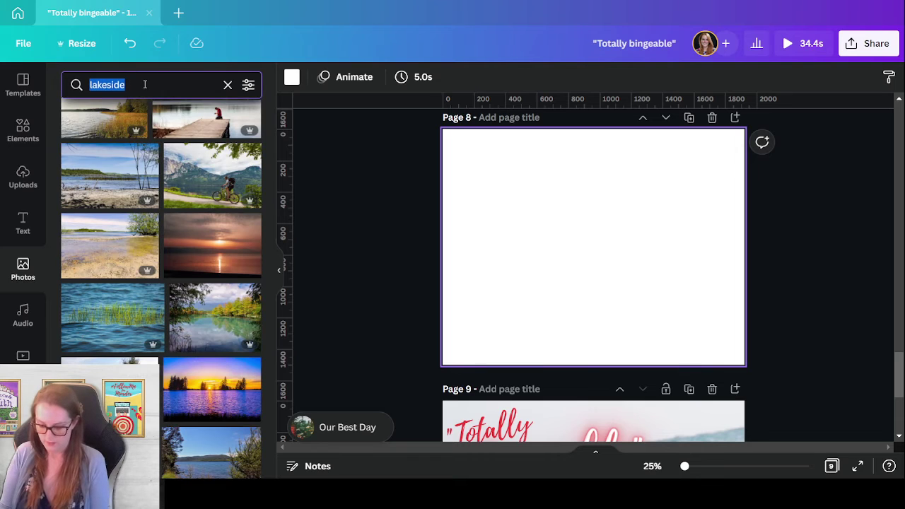
text(summer)
key(Return)
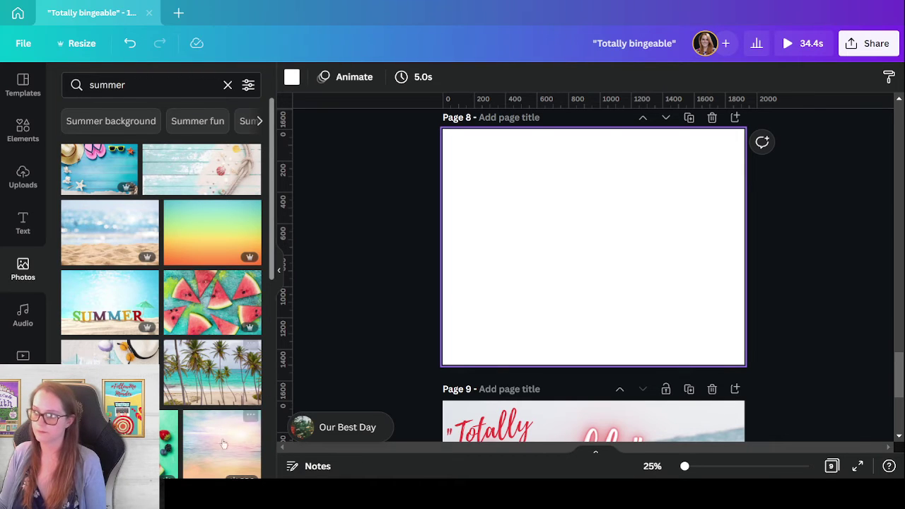
drag(223, 444, 453, 238)
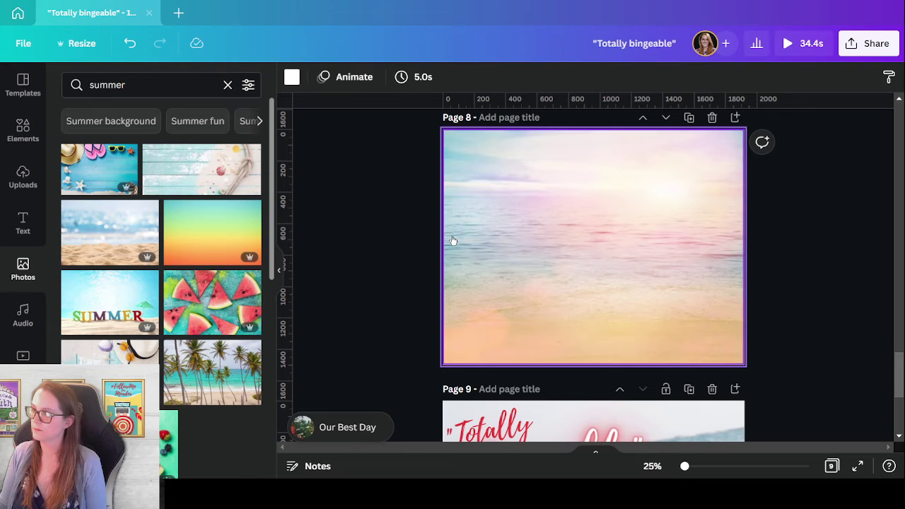
Reposition the pastel ocean background photo within the frame of Page 8
double_click(640, 251)
mouse_move(639, 260)
mouse_down()
mouse_move(633, 229)
mouse_move(637, 249)
mouse_up()
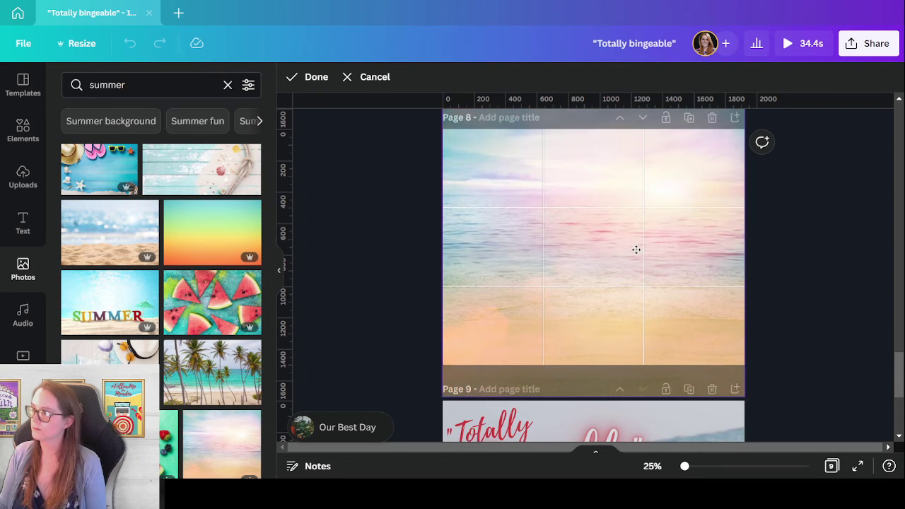
click(800, 312)
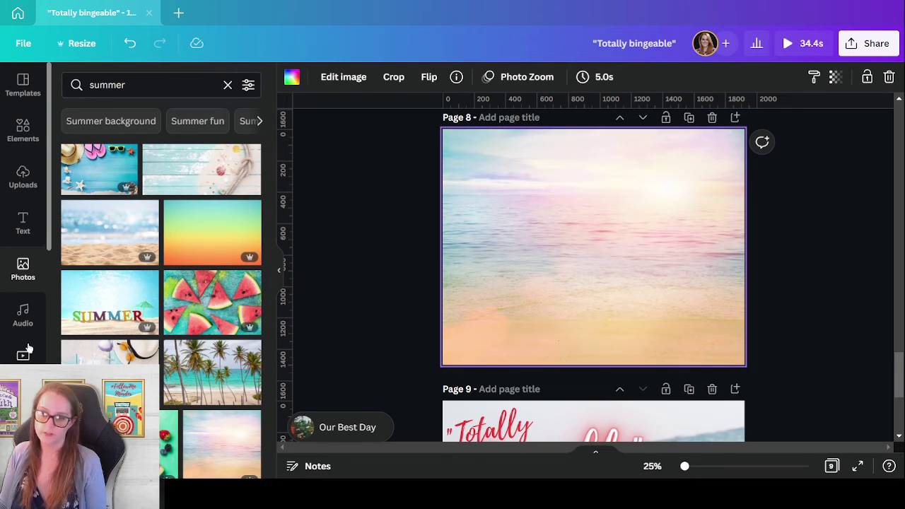
Add the flat "#FollowMe for Murder" cover from the Book 1 folder to the left side of Page 8
scroll(15, 361, down, 5)
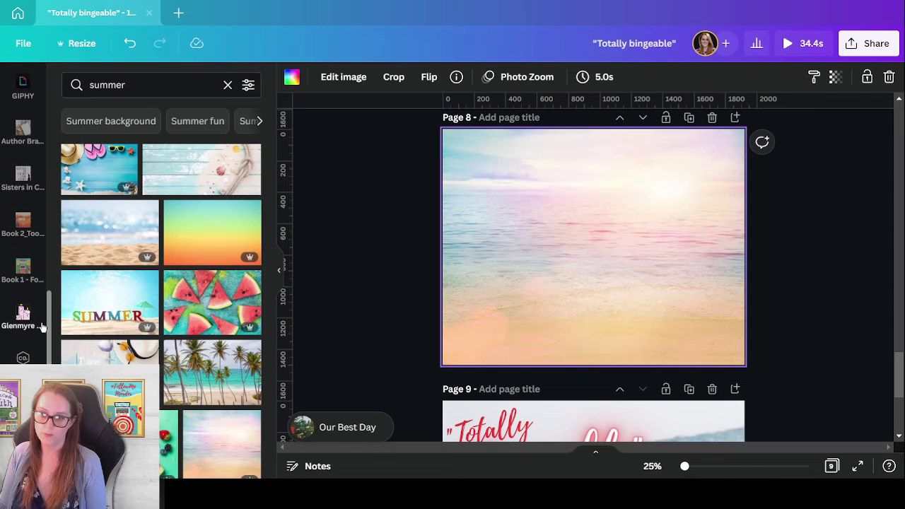
click(23, 269)
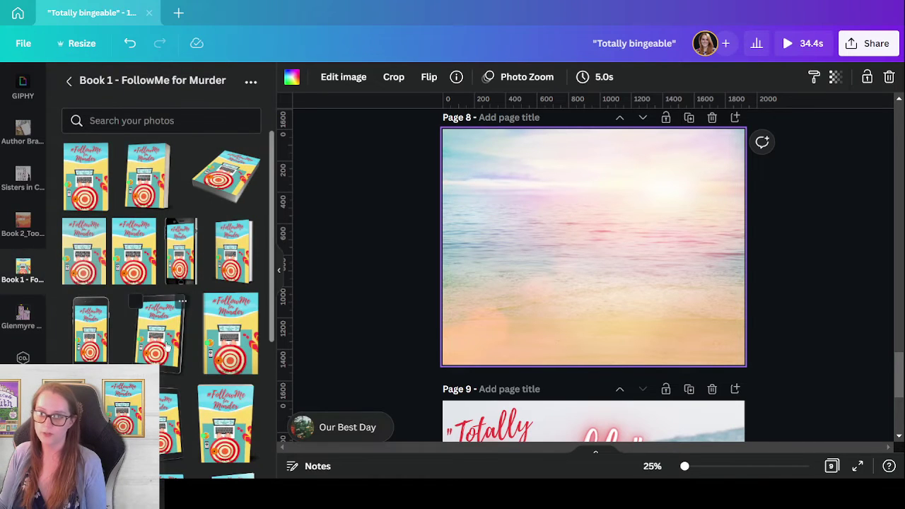
click(136, 244)
drag(594, 247, 503, 243)
Add the flat "You Can't Candle the Truth" cover from its Glenmyre Whim Mysteries book folder to Page 8
click(23, 314)
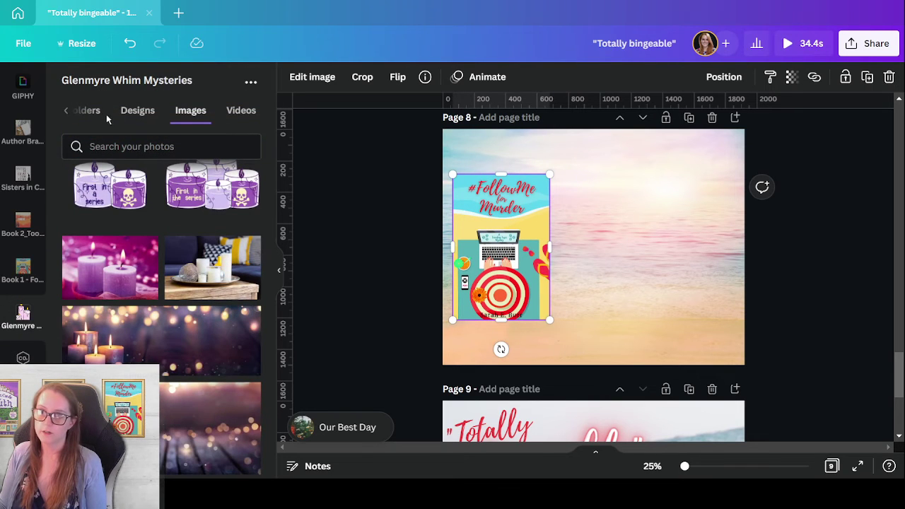
click(91, 117)
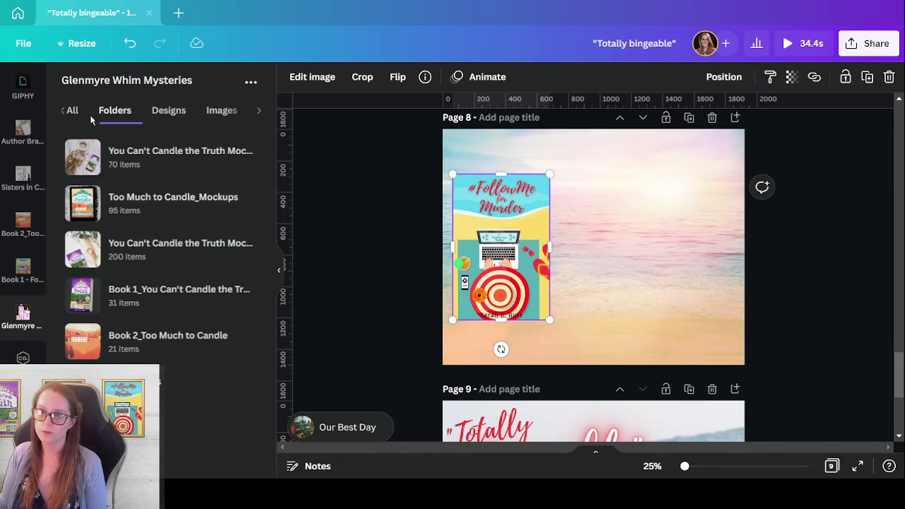
click(170, 301)
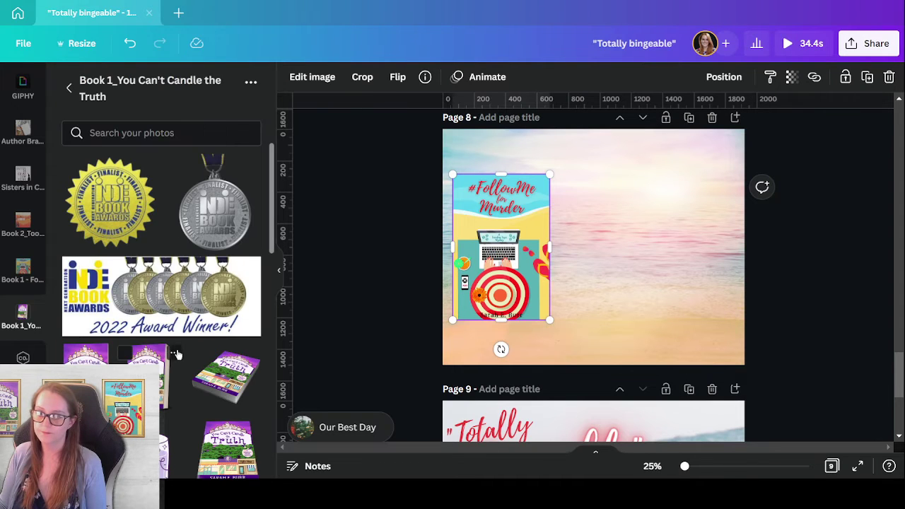
scroll(176, 354, down, 5)
scroll(139, 347, down, 2)
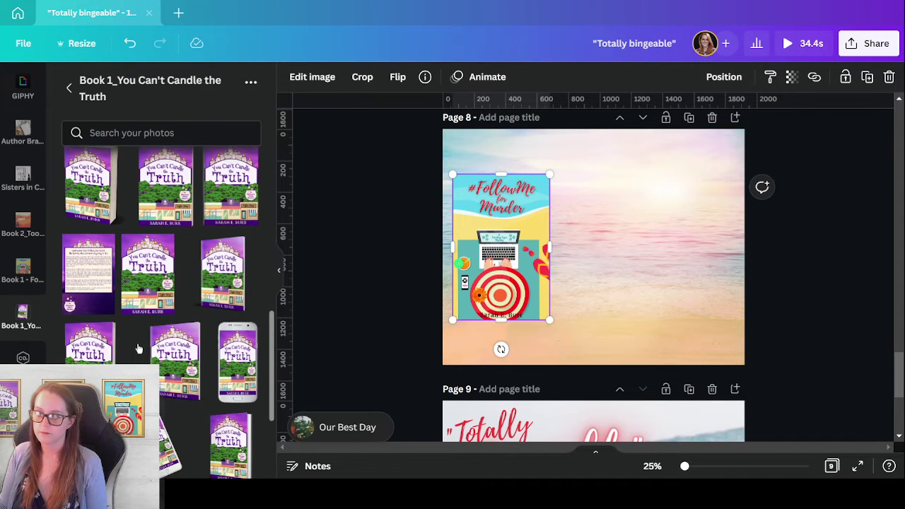
click(148, 272)
Scale the purple cover to match the "#FollowMe for Murder" cover, set it on the opposite side, and centre the pair on the page
drag(600, 257, 619, 266)
drag(666, 345, 647, 331)
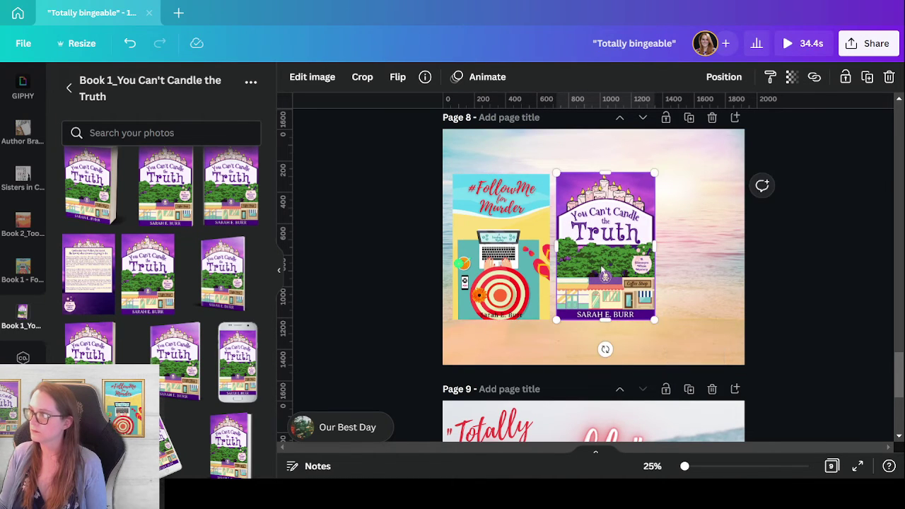
drag(600, 261, 675, 261)
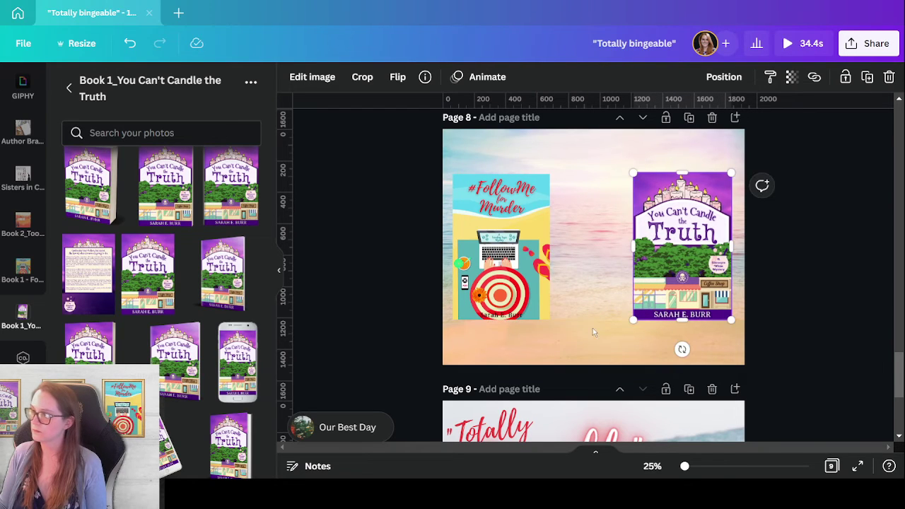
drag(344, 263, 695, 292)
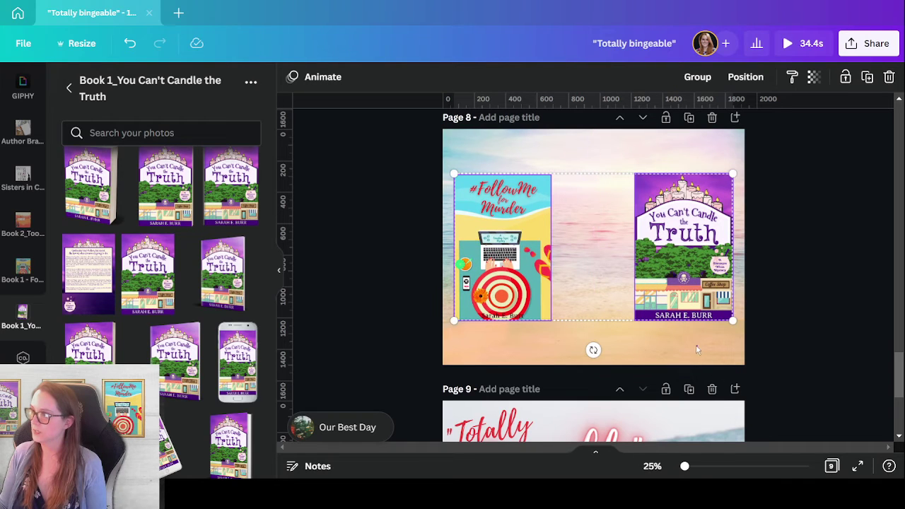
click(696, 344)
Apply the Drop shadow effect to both book covers on Page 8
click(470, 216)
click(322, 77)
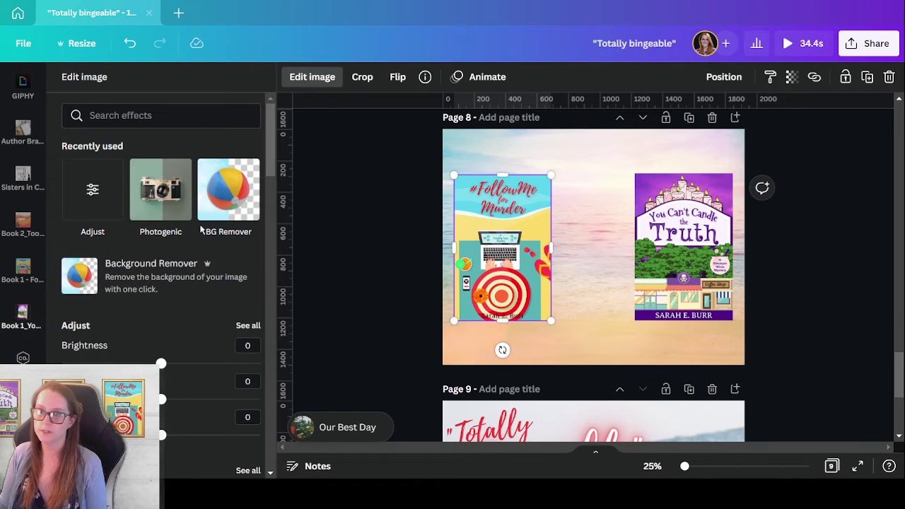
scroll(184, 226, down, 15)
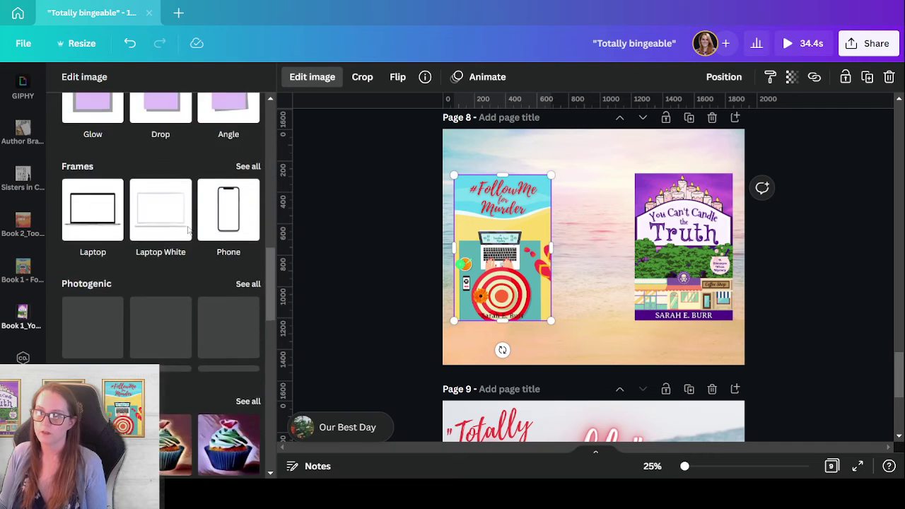
click(175, 375)
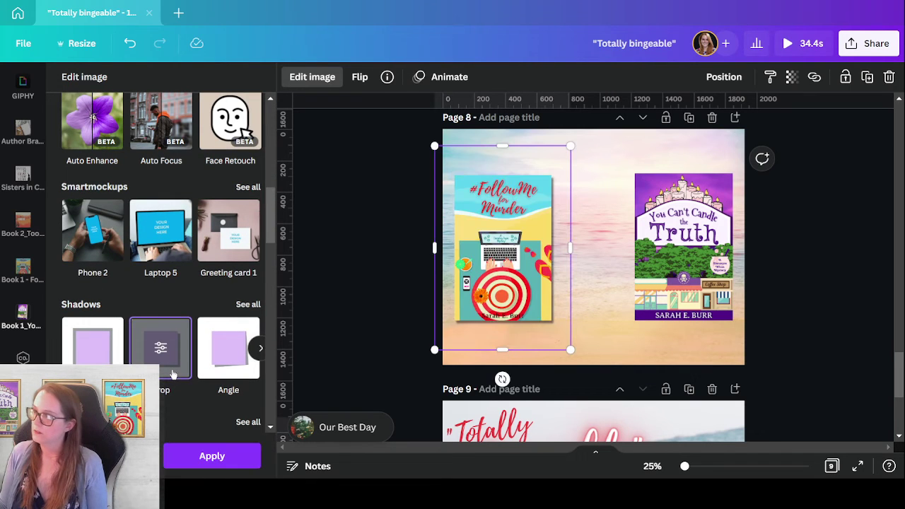
click(674, 262)
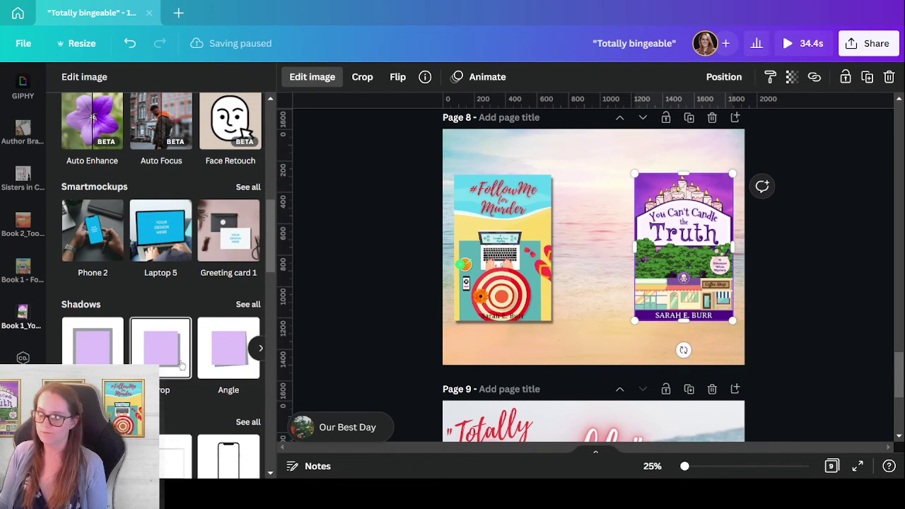
click(162, 350)
click(566, 350)
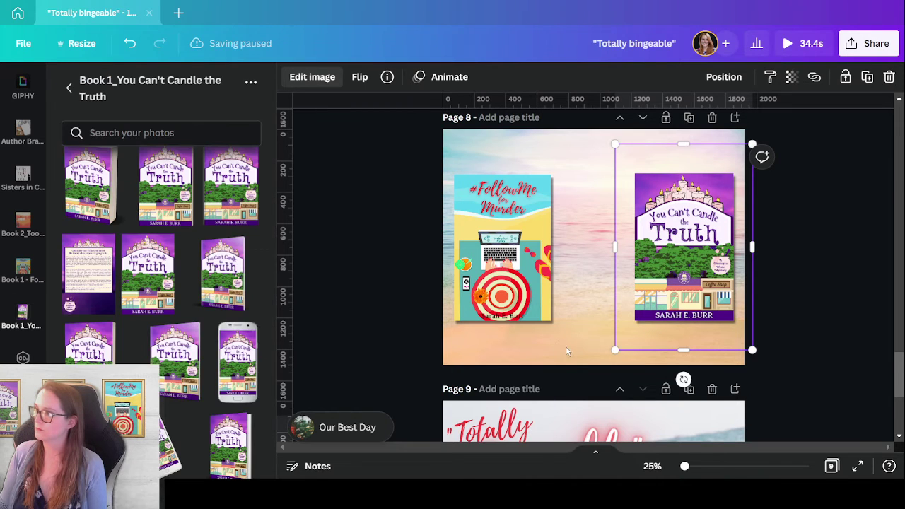
Copy the "Magic is threaded into the fabric of the story." text from Page 7 onto Page 8, between the two covers
scroll(778, 360, up, 4)
click(682, 189)
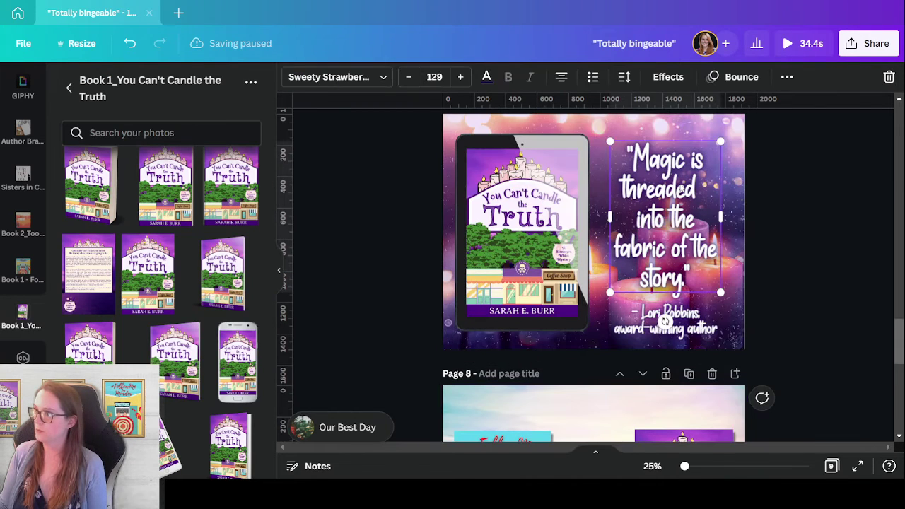
scroll(696, 191, down, 4)
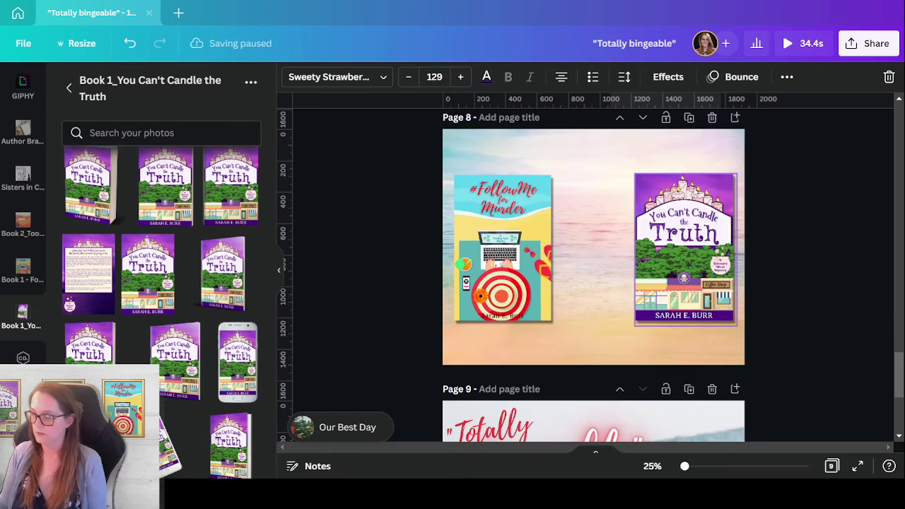
click(578, 167)
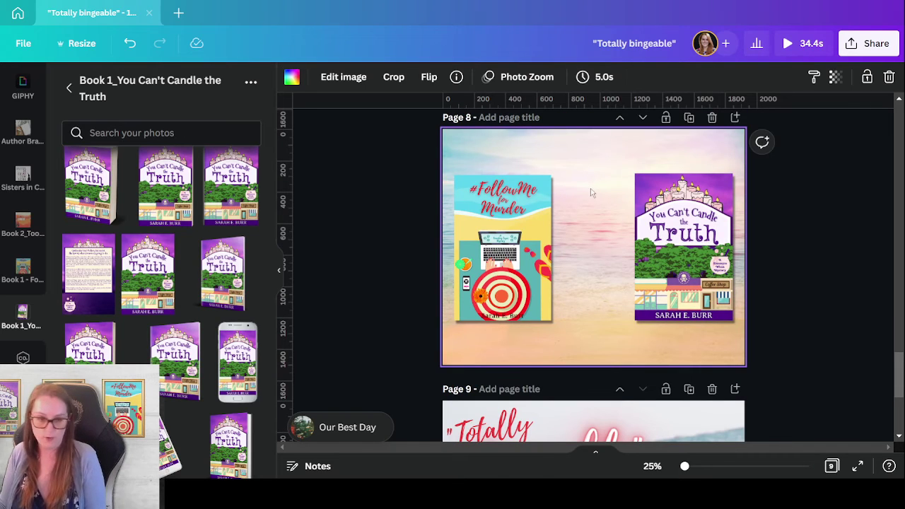
text("Magic is threaded into the fabric of the story.")
drag(645, 266, 584, 309)
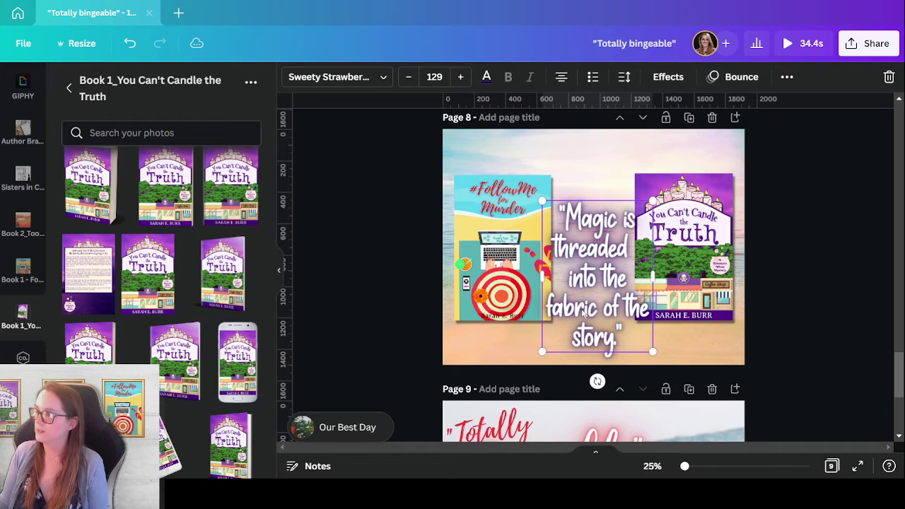
Replace the copied quote on Page 8 with "Summer never looked so cozy!"
double_click(583, 310)
text(Su)
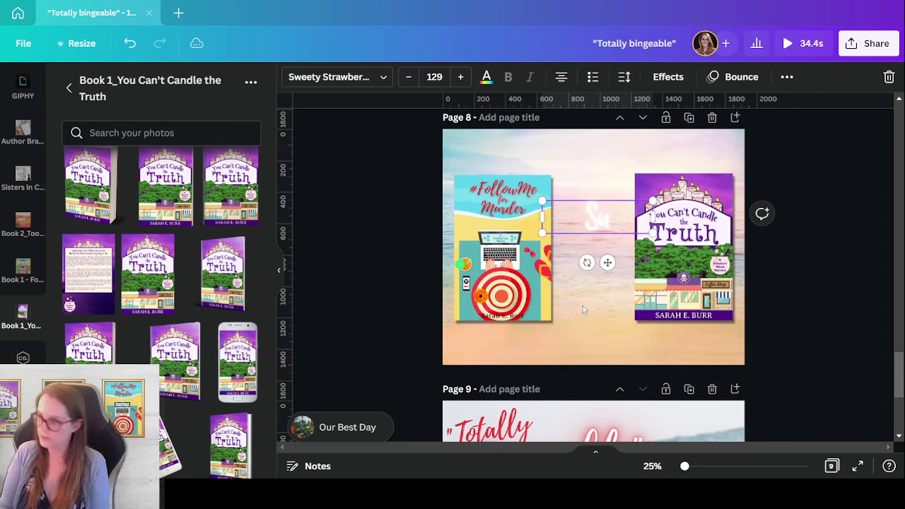
text(mmer reaver)
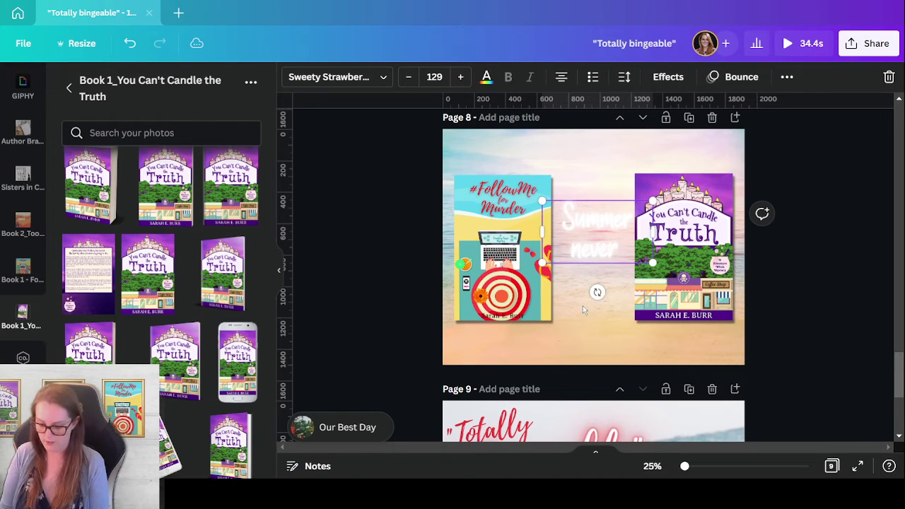
text( looked so co)
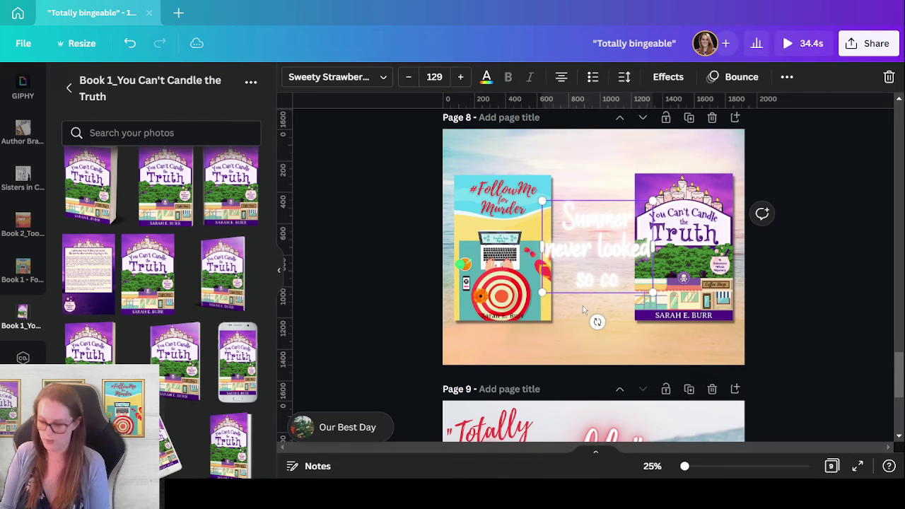
text(zy!)
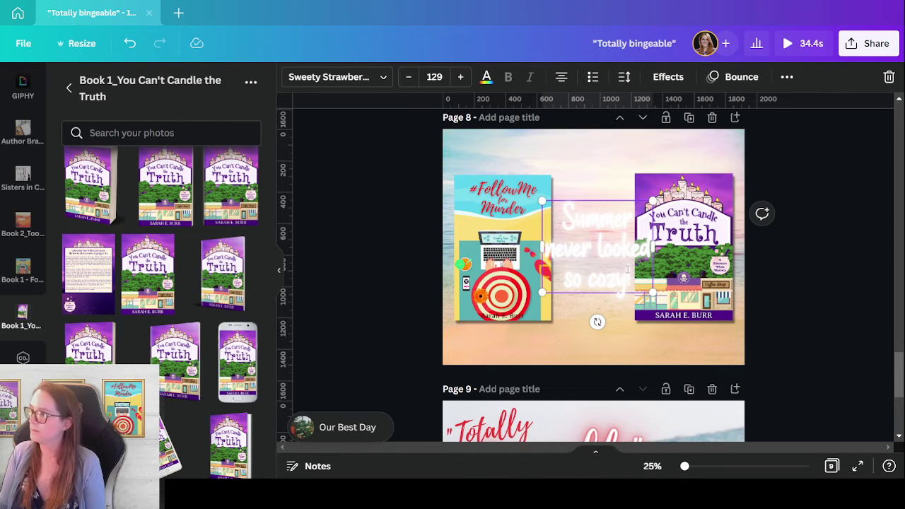
Widen the "Summer never looked so cozy!" text to two lines and move it to the top centre of the page
drag(601, 295, 597, 362)
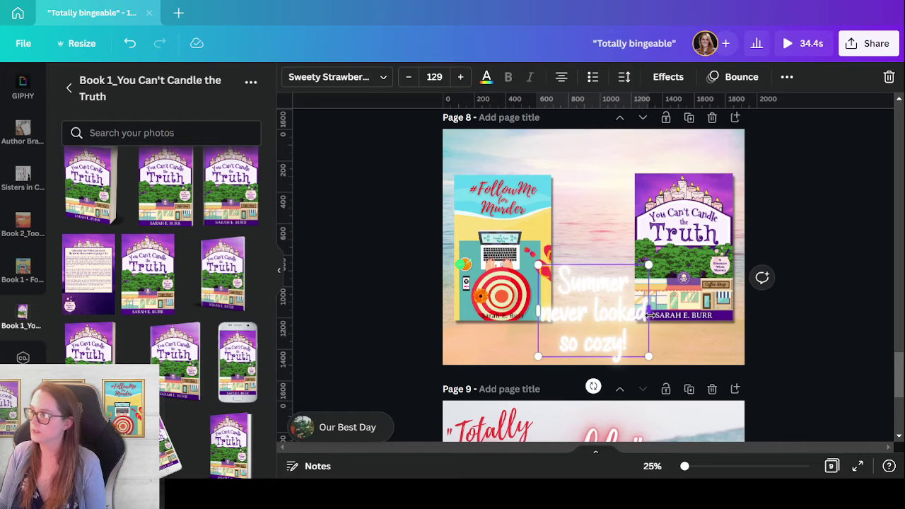
drag(649, 315, 728, 308)
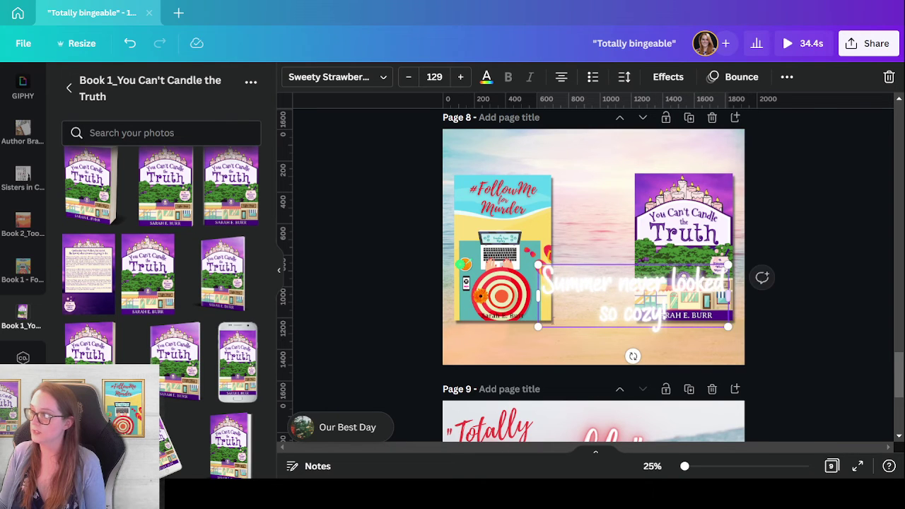
drag(582, 328, 544, 196)
click(582, 344)
Bring the two book covers closer together and move the pair lower, centred beneath the headline
click(527, 310)
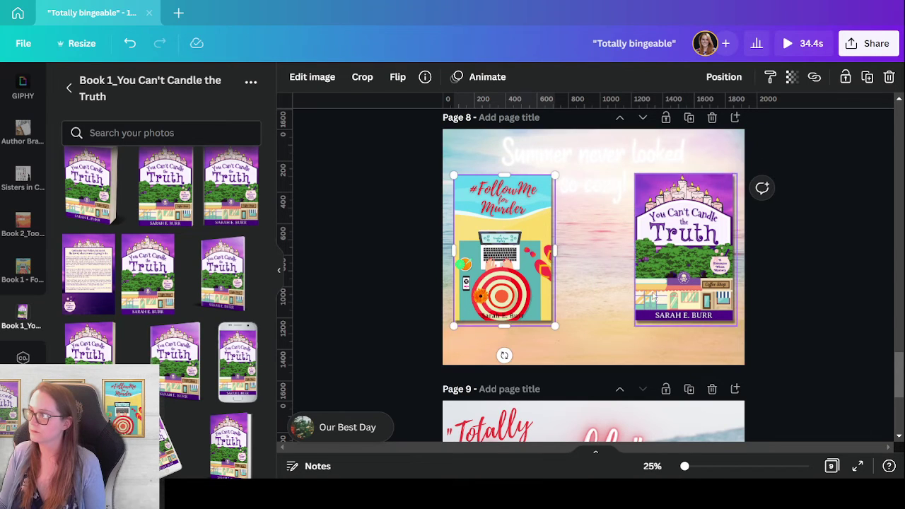
click(721, 272)
drag(502, 306, 532, 300)
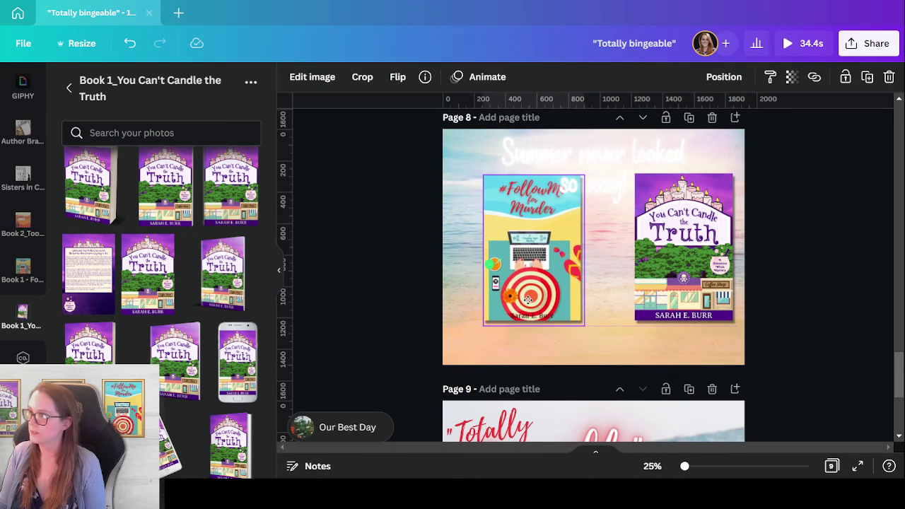
shift+click(686, 300)
drag(686, 301, 672, 312)
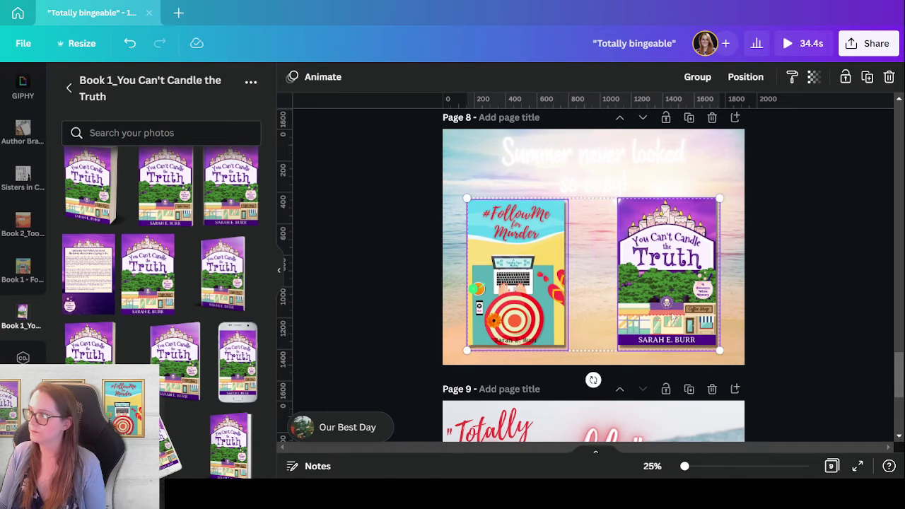
click(787, 325)
Recolor the "Summer never looked so cozy!" headline with the darkest purple from the document colors
click(590, 186)
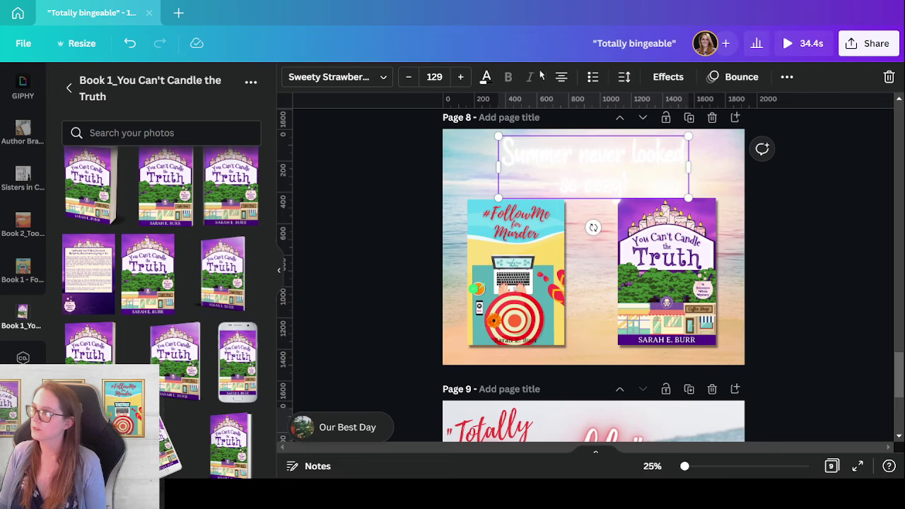
click(487, 78)
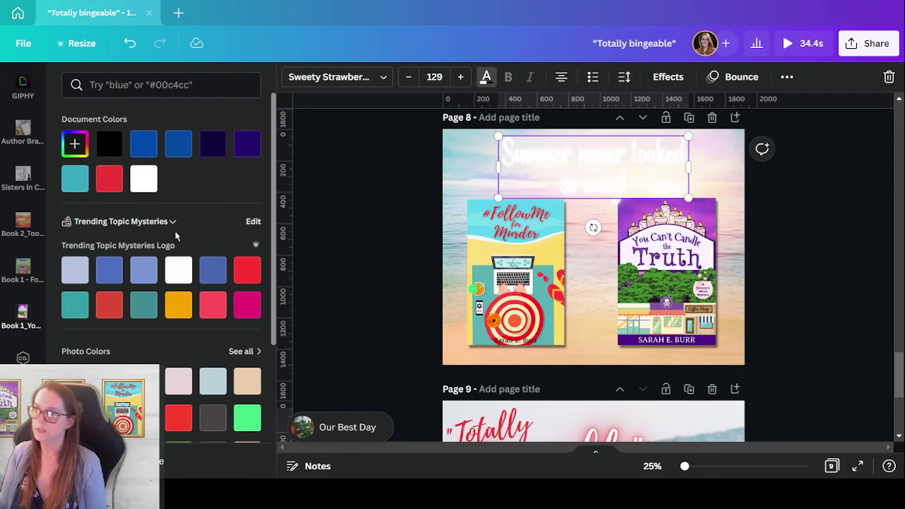
click(216, 150)
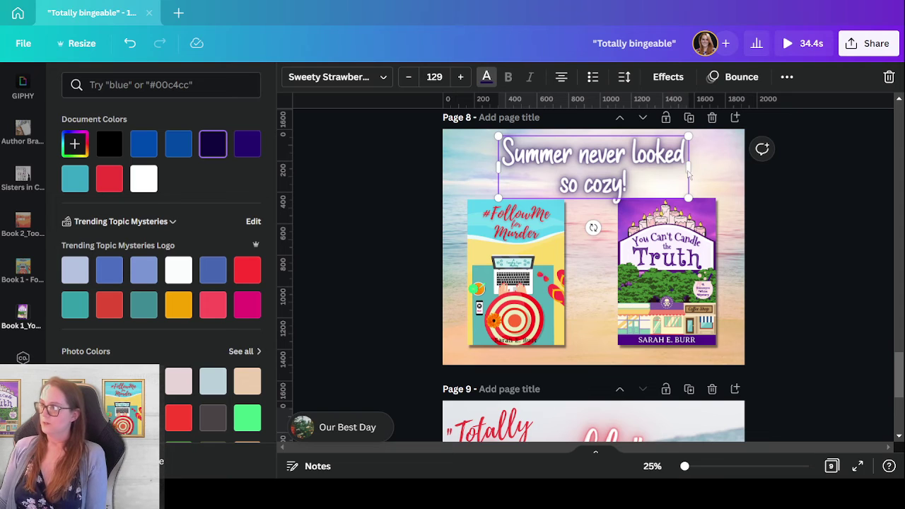
Stretch the headline across the page onto a single line at size 140 and lower it to just above the covers
drag(688, 174, 739, 173)
drag(499, 174, 450, 182)
drag(570, 167, 573, 183)
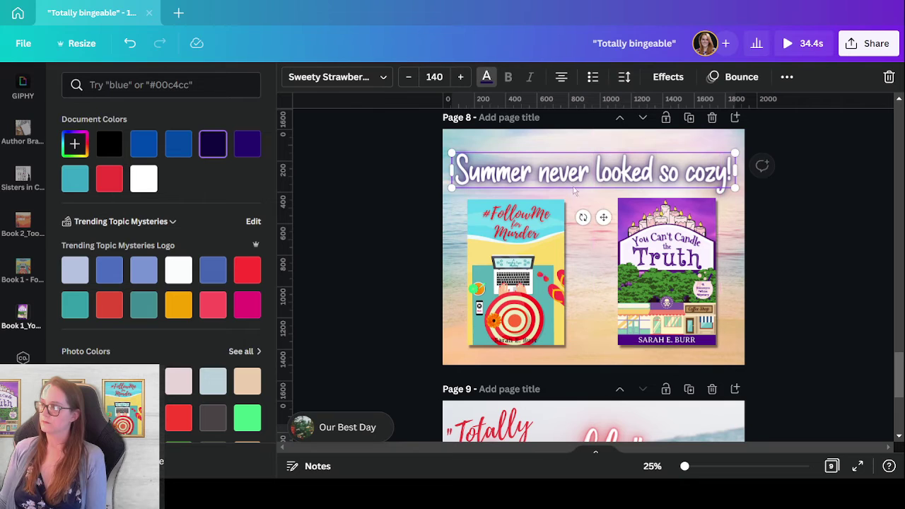
key(Escape)
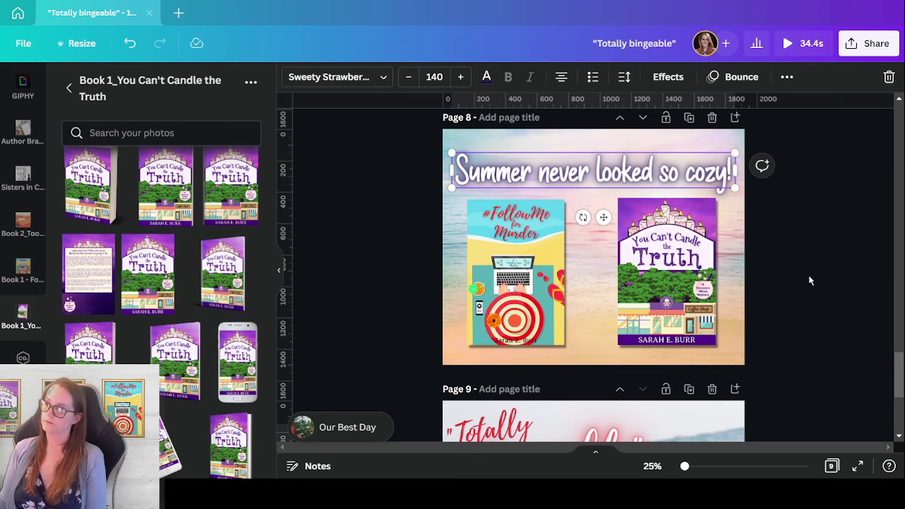
Move the two book covers up together until they sit directly beneath the "Summer never looked so cozy!" headline
drag(812, 277, 451, 294)
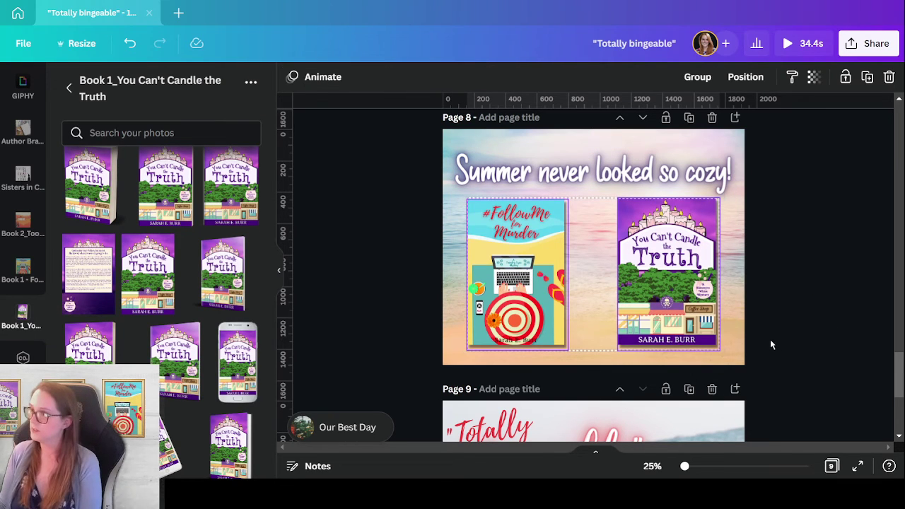
key(Up)
key(Up)
key(Up)
key(Up)
key(Up)
key(Up)
key(Up)
key(Up)
key(Up)
key(Up)
key(Up)
key(Up)
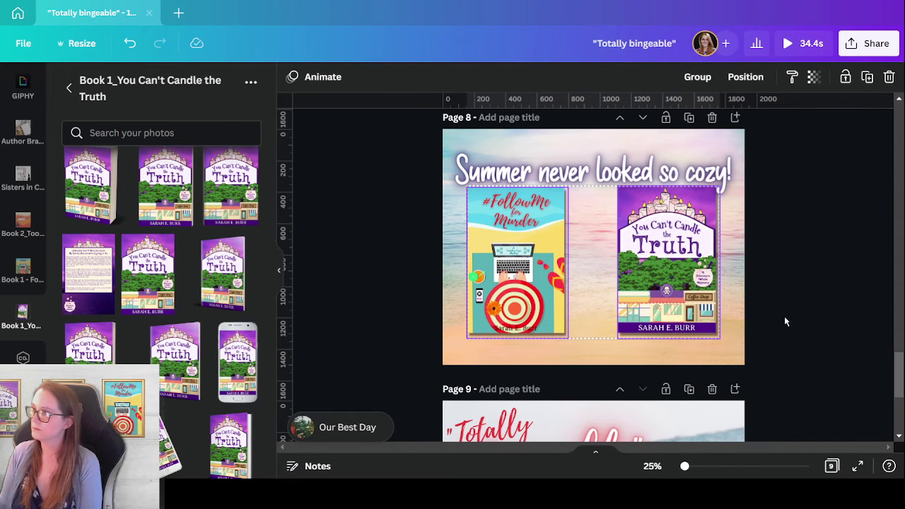
key(Escape)
Duplicate the "Summer never looked so cozy!" headline and place the copy below the book covers at the page's bottom edge
click(600, 178)
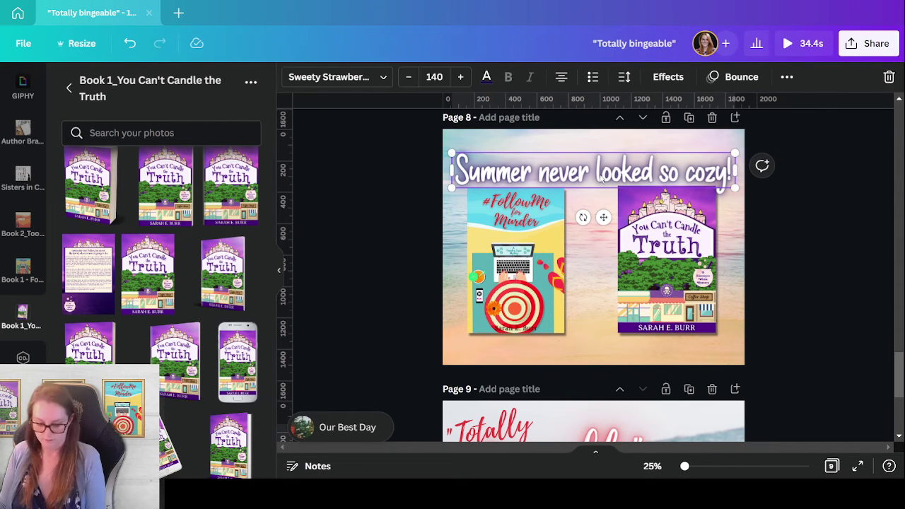
key(ctrl+d)
drag(600, 178, 599, 347)
Replace the duplicated headline's text with "~Available Now~"
double_click(599, 347)
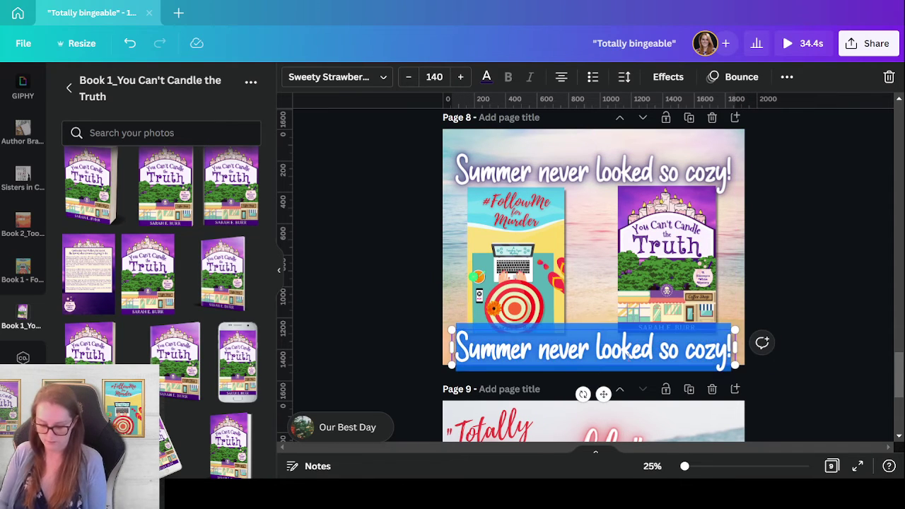
text(Avaialb)
key(BackSpace)
key(BackSpace)
key(BackSpace)
text(b)
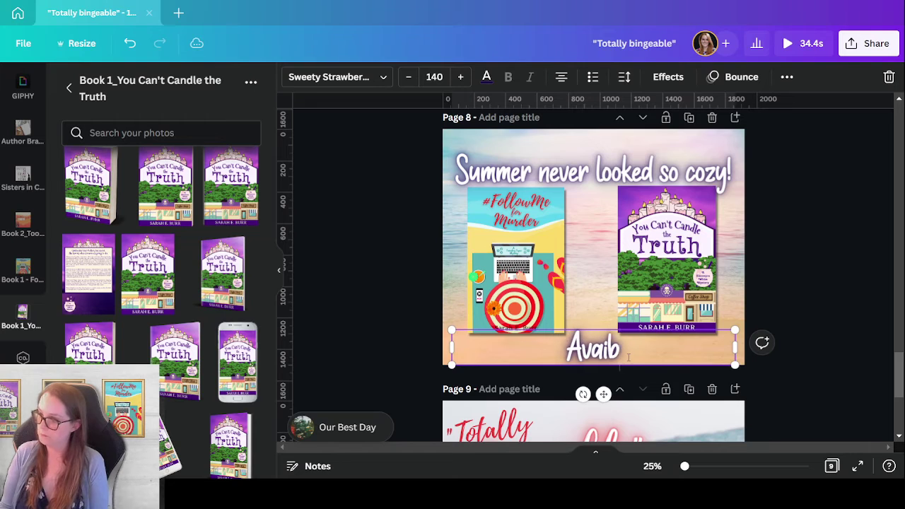
text(lr)
key(BackSpace)
text(er)
key(BackSpace)
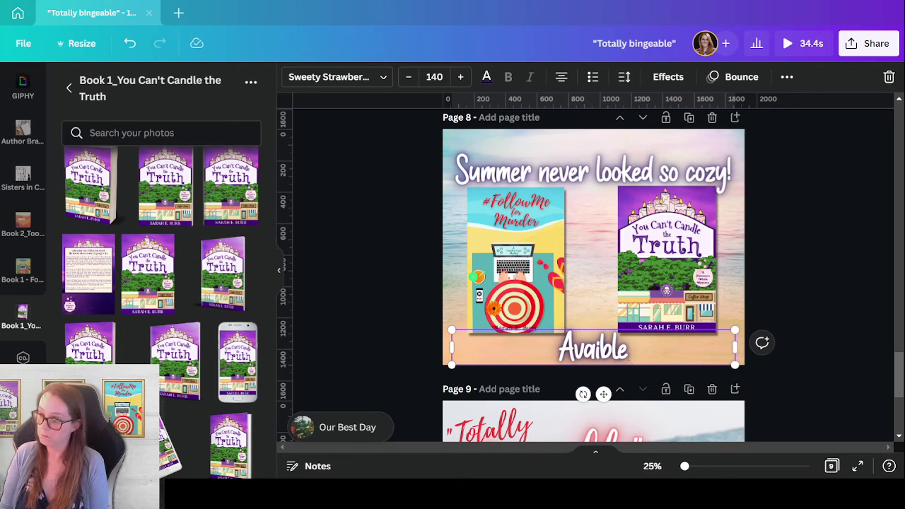
key(BackSpace)
key(BackSpace)
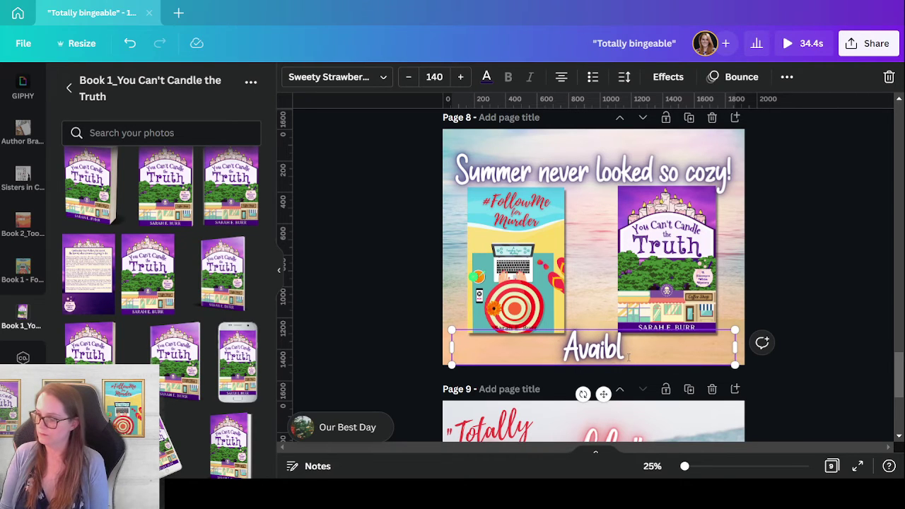
key(BackSpace)
key(BackSpace)
text(lable)
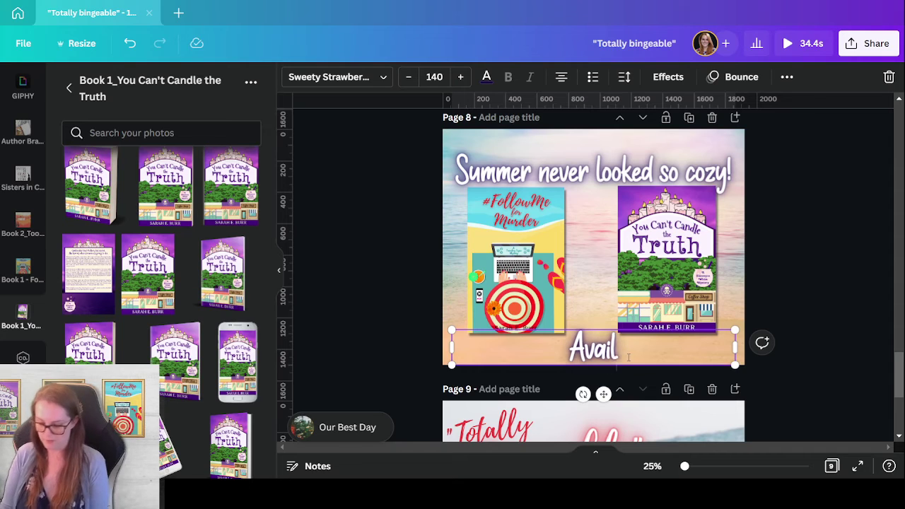
text( N)
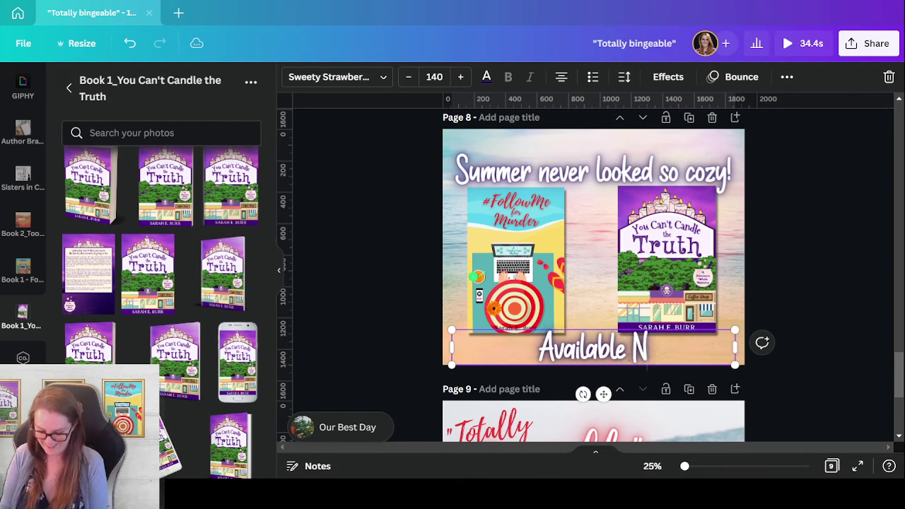
text(ow~)
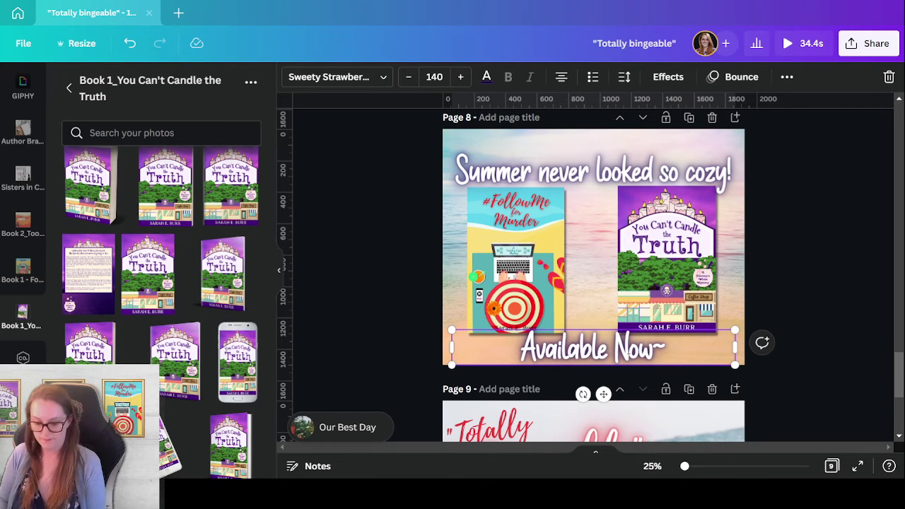
key(Home)
text(~)
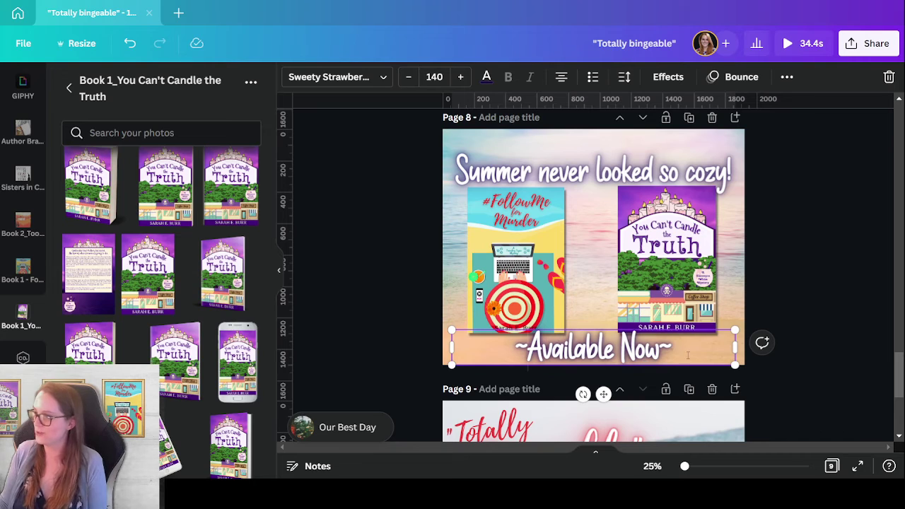
Narrow the "~Available Now~" text box, shrink the text to size 112 and centre it beneath the covers
drag(736, 348, 630, 347)
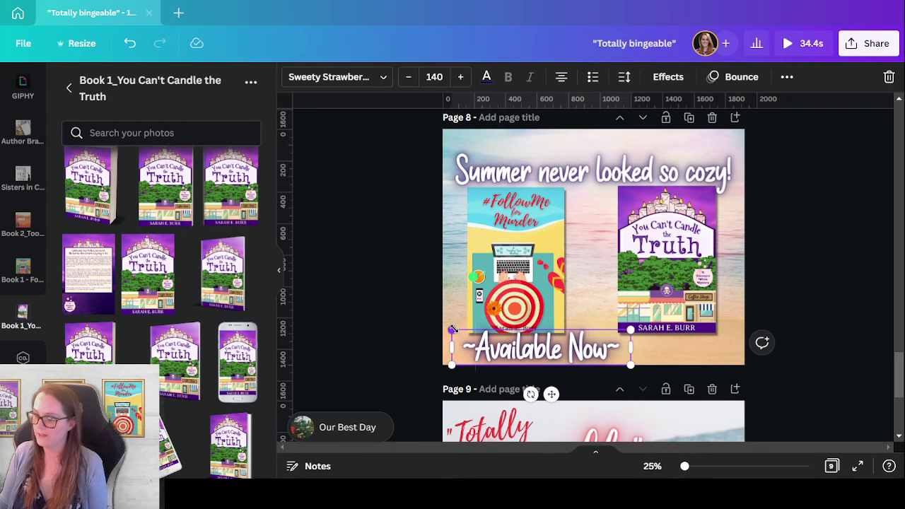
drag(451, 329, 622, 366)
click(714, 349)
click(643, 351)
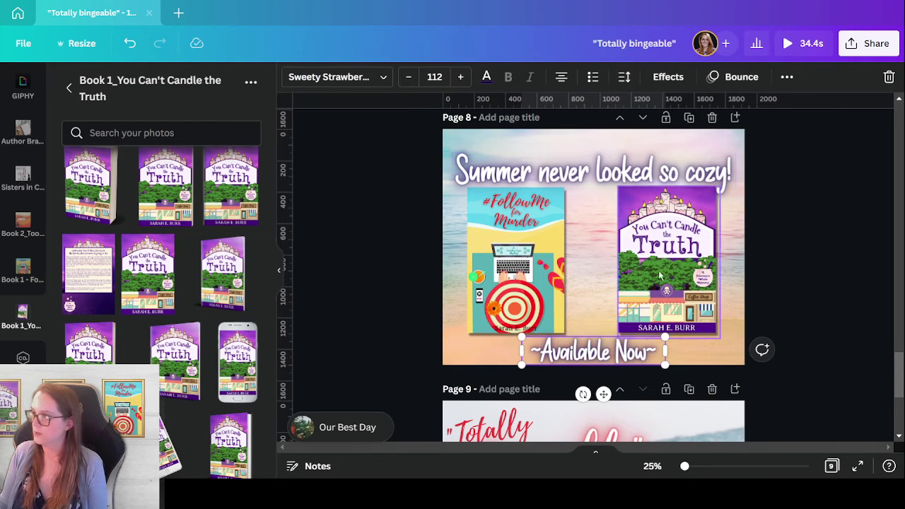
Remove the animations from the "~Available Now~" text and from both book covers on Page 8
click(739, 77)
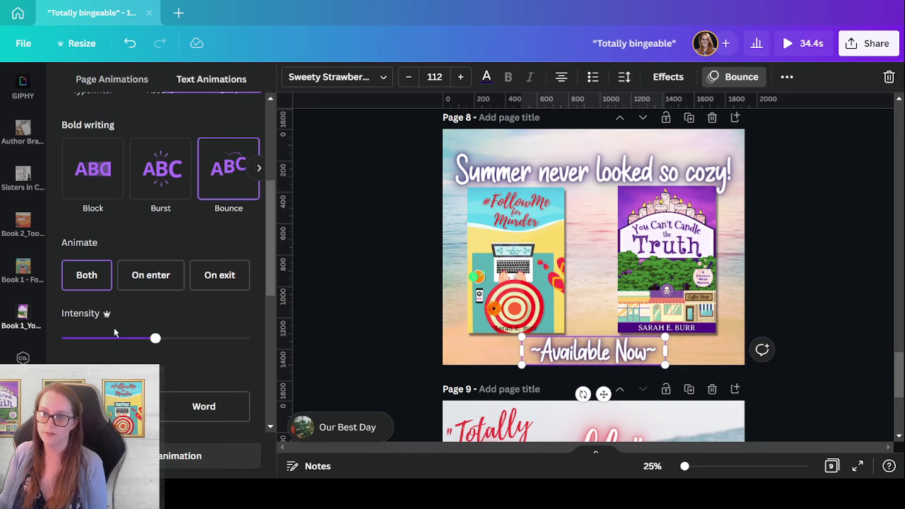
click(174, 456)
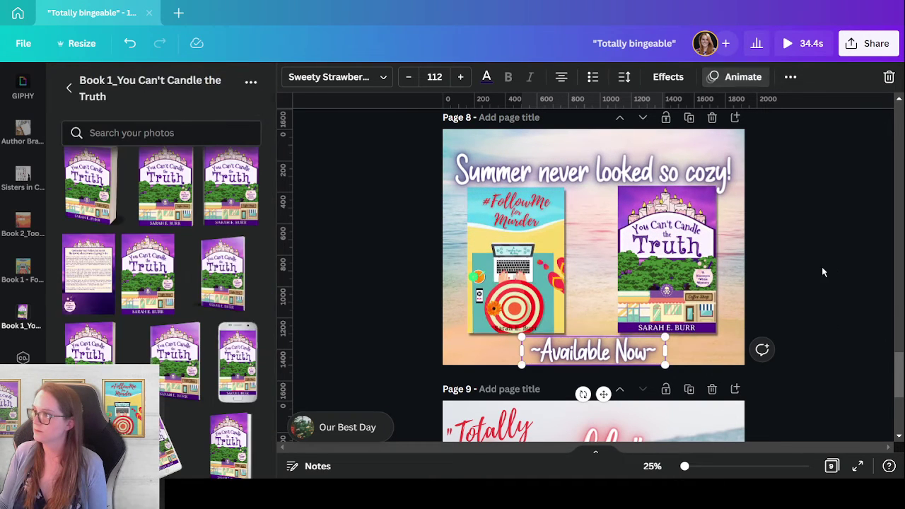
click(679, 269)
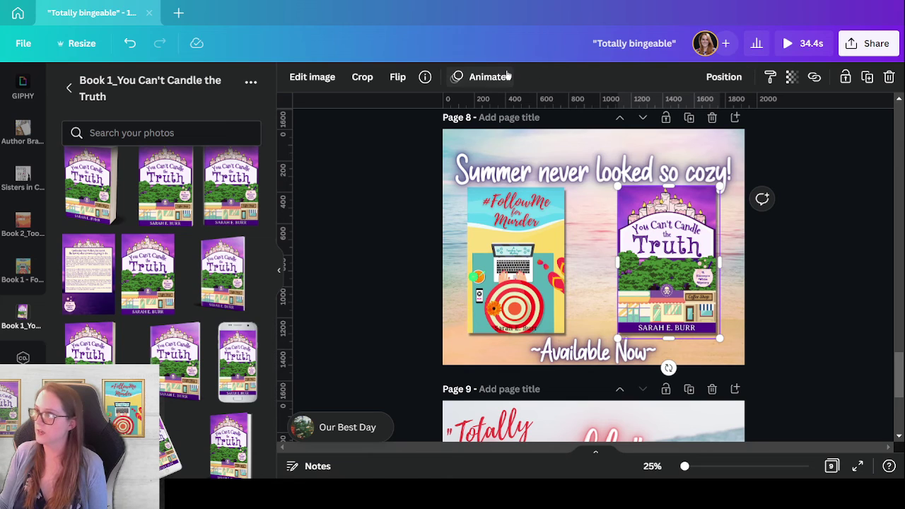
click(456, 76)
click(173, 457)
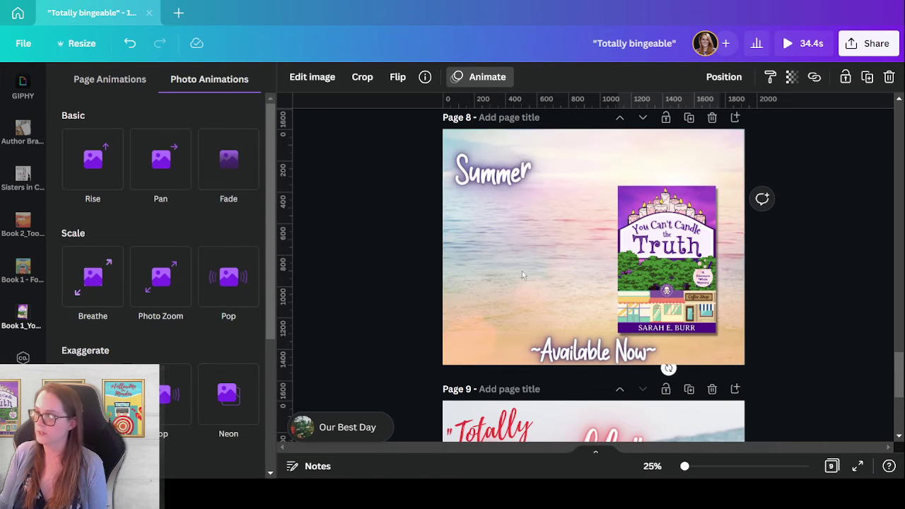
click(520, 275)
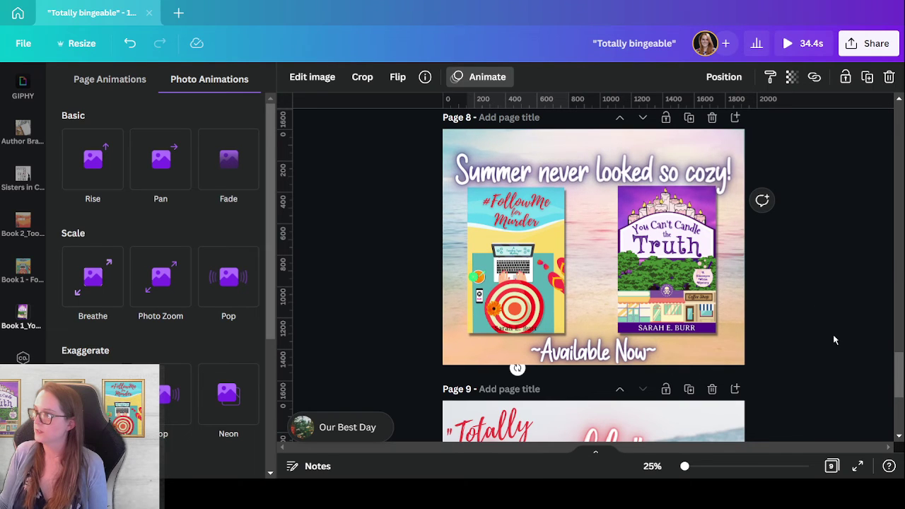
click(838, 359)
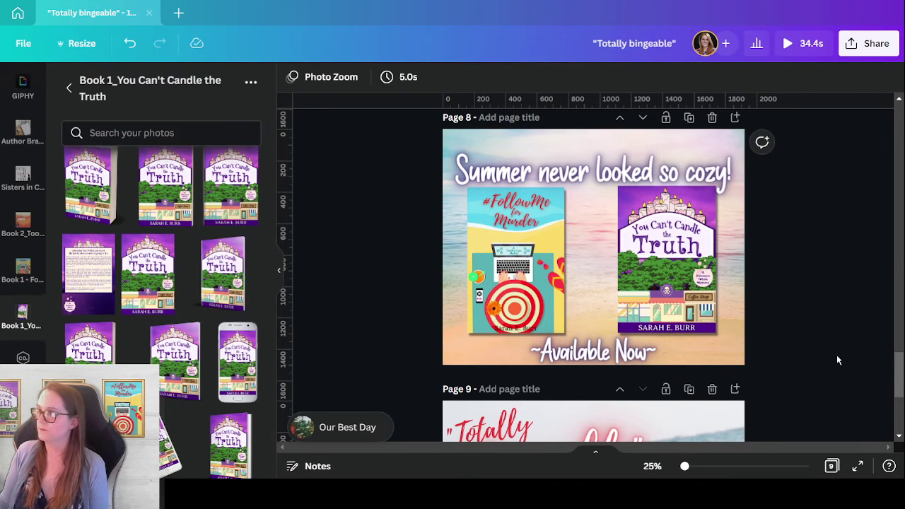
Look over the video's pages and play the full preview from Page 1 through the closing page
scroll(835, 361, up, 3)
scroll(836, 362, down, 3)
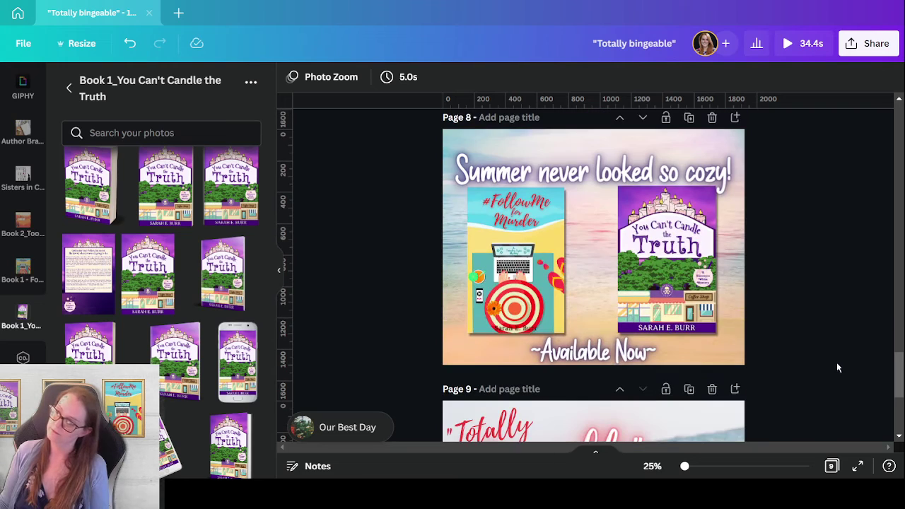
click(707, 177)
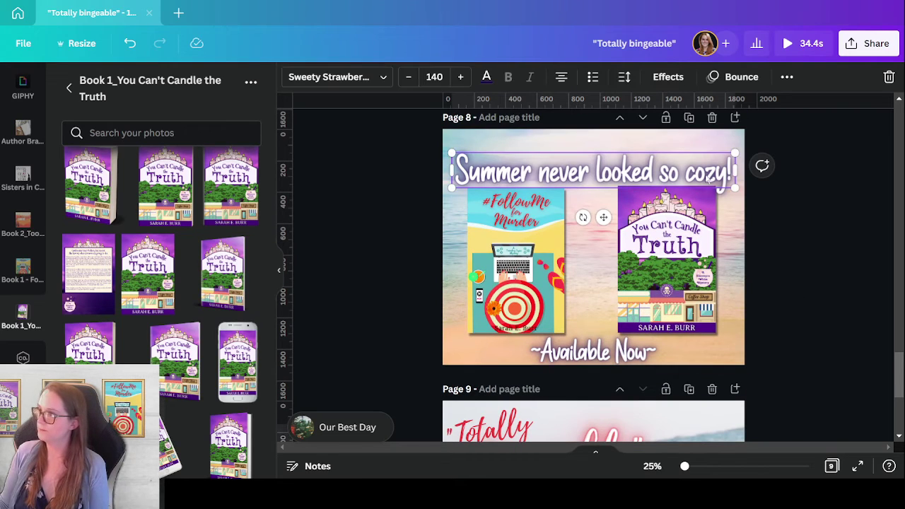
click(827, 324)
scroll(788, 367, down, 3)
scroll(801, 367, up, 6)
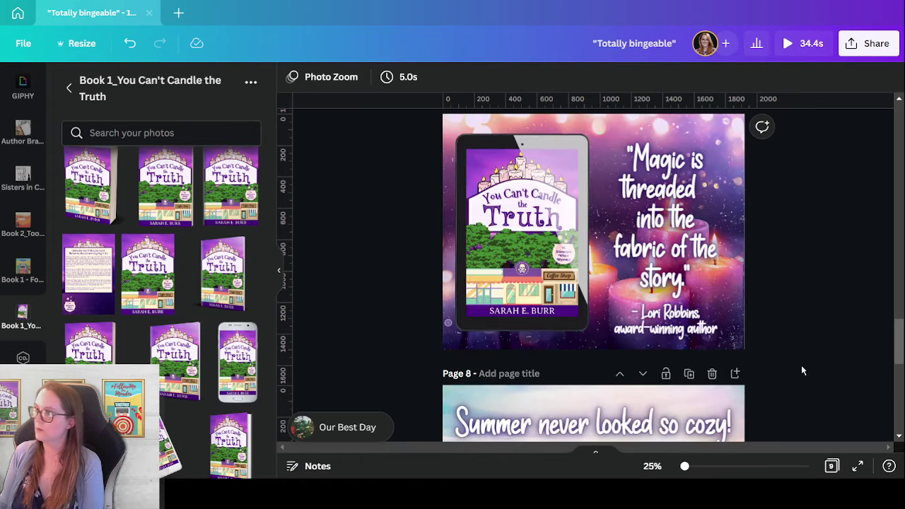
scroll(803, 396, down, 3)
scroll(796, 420, down, 4)
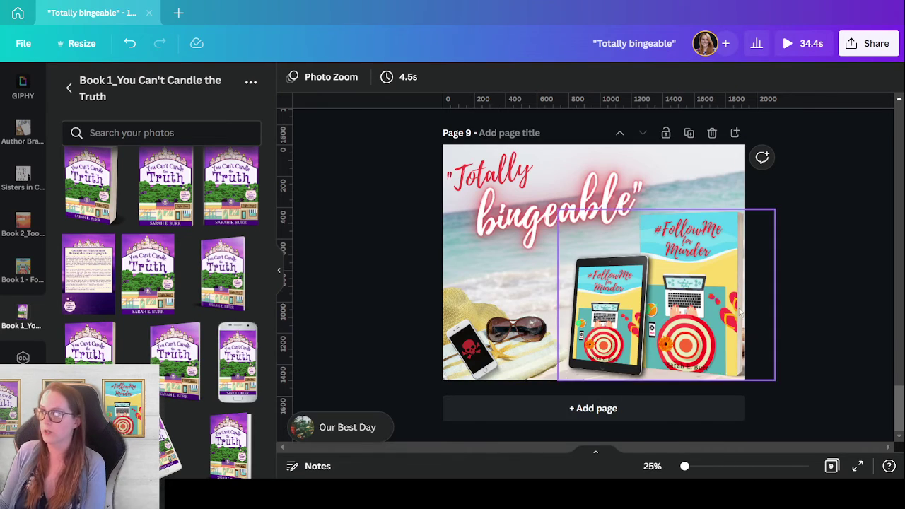
scroll(741, 310, up, 20)
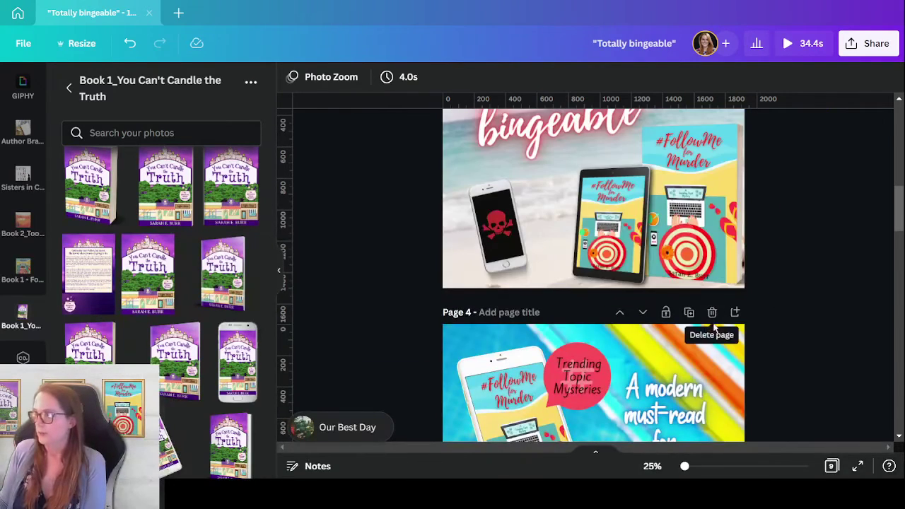
scroll(738, 340, up, 8)
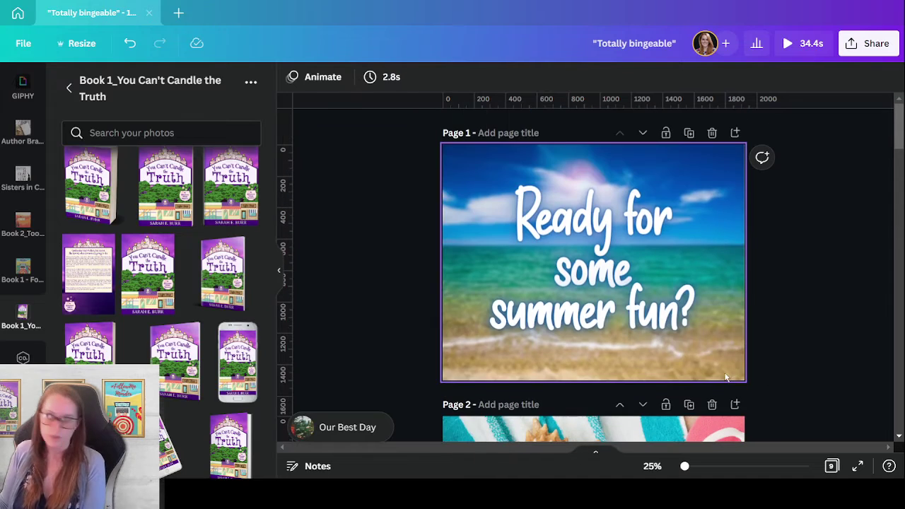
click(802, 44)
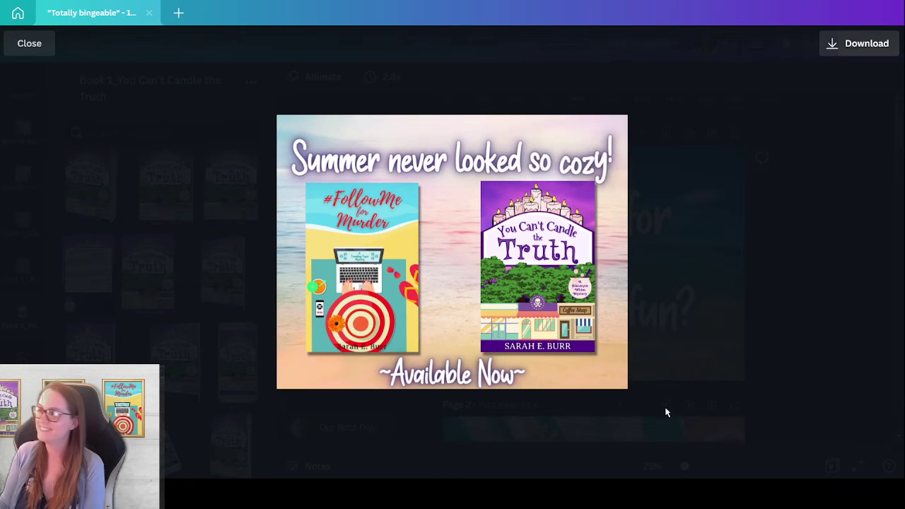
click(32, 44)
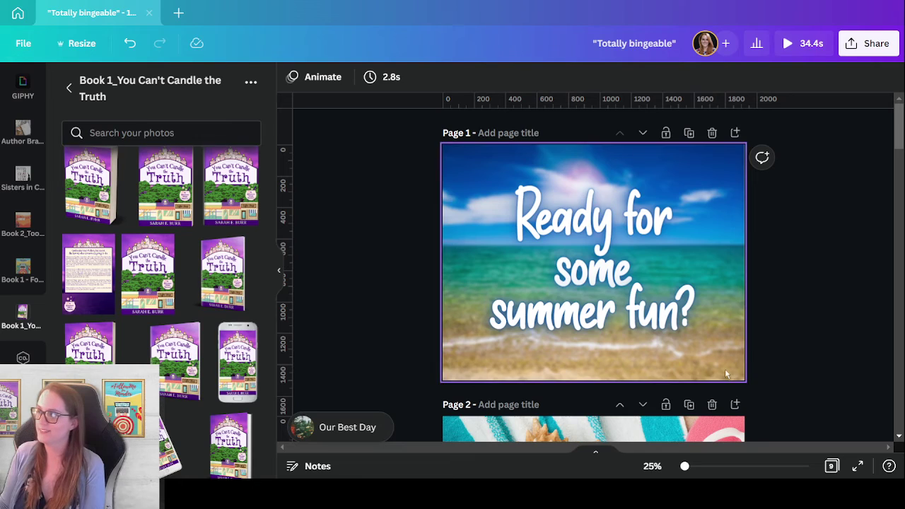
Set the timing of Page 5, the "Or maybe you're looking for lakeside fun?" page, to 3.5 seconds
scroll(707, 303, down, 8)
scroll(720, 305, down, 10)
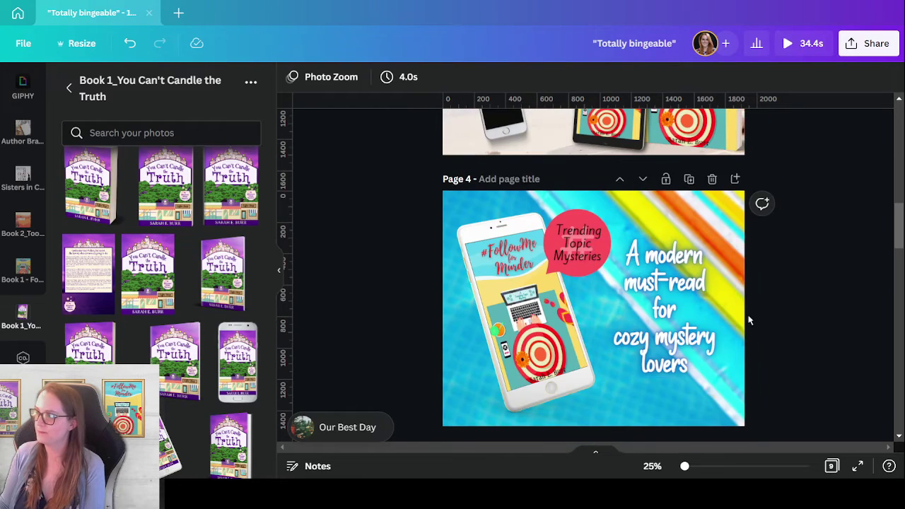
scroll(747, 314, down, 5)
scroll(747, 314, up, 10)
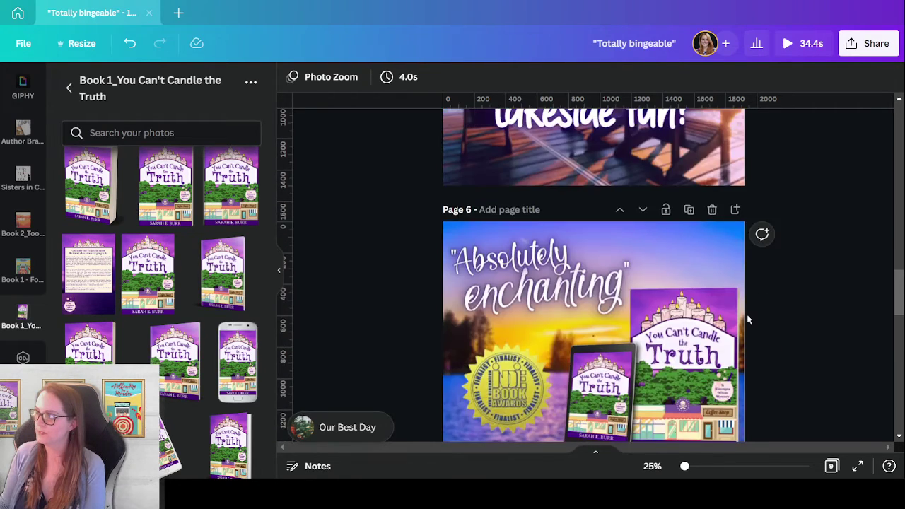
click(689, 219)
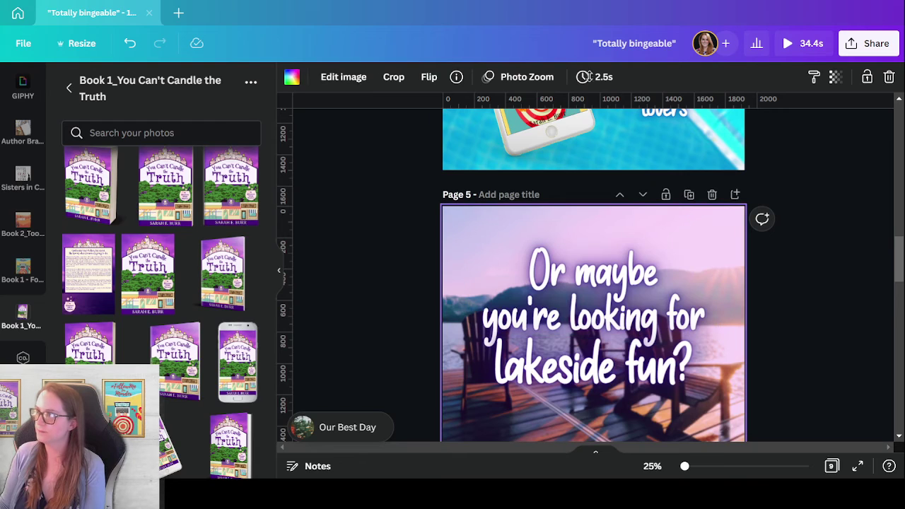
click(606, 77)
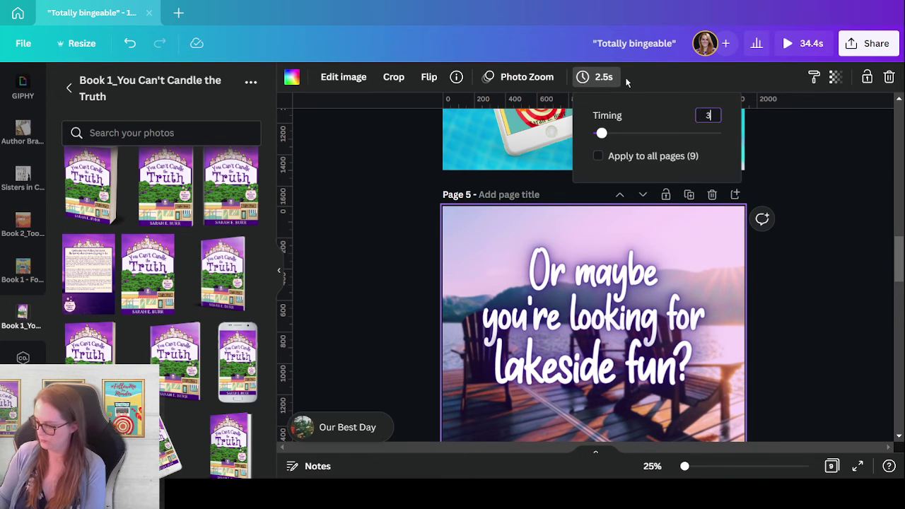
click(872, 320)
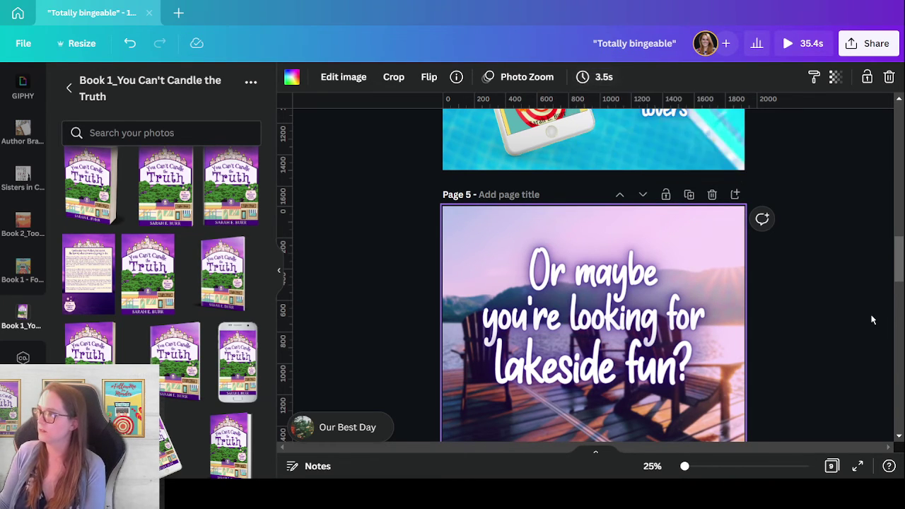
Remove the animation from the grouped tablet and book cover of You Can't Candle the Truth on Page 6
scroll(855, 313, down, 10)
scroll(855, 313, up, 5)
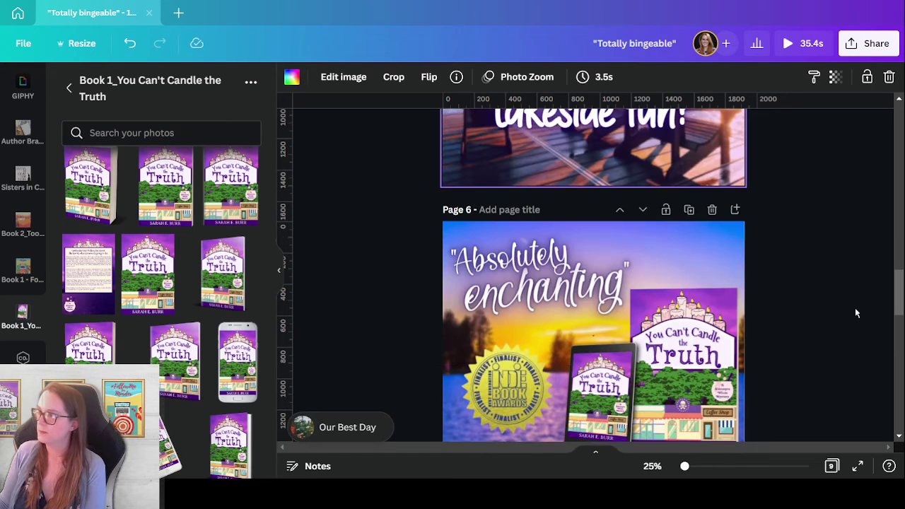
click(725, 361)
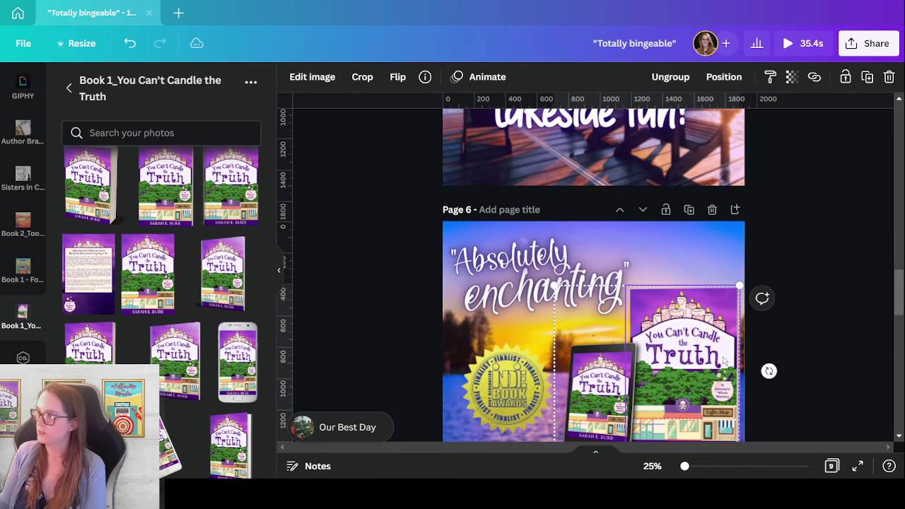
click(486, 78)
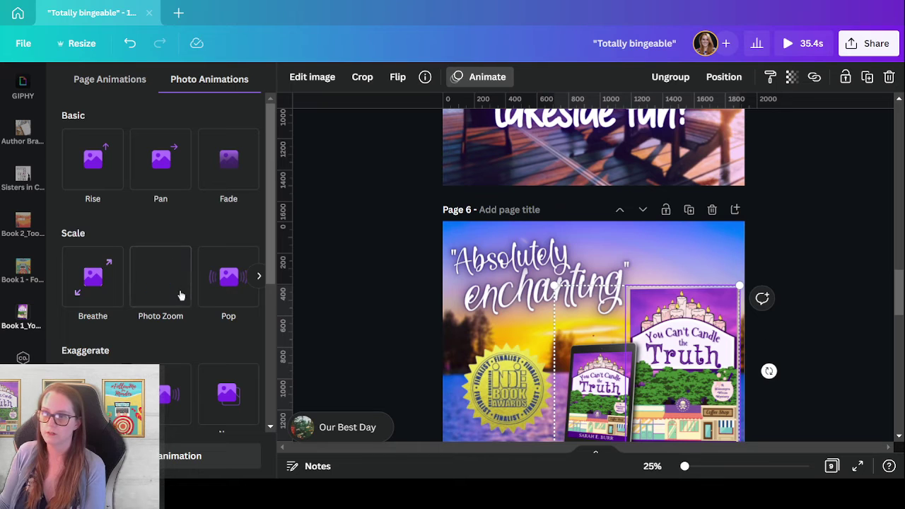
scroll(184, 298, down, 3)
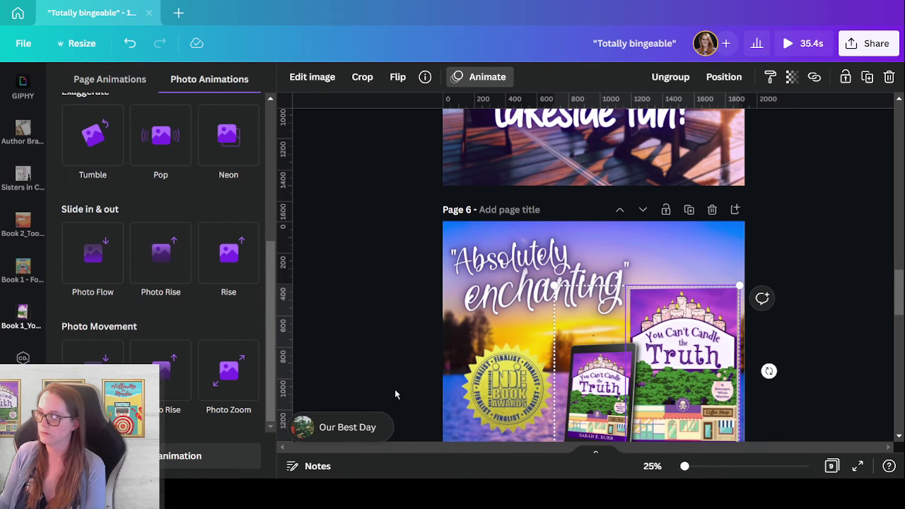
scroll(172, 310, up, 3)
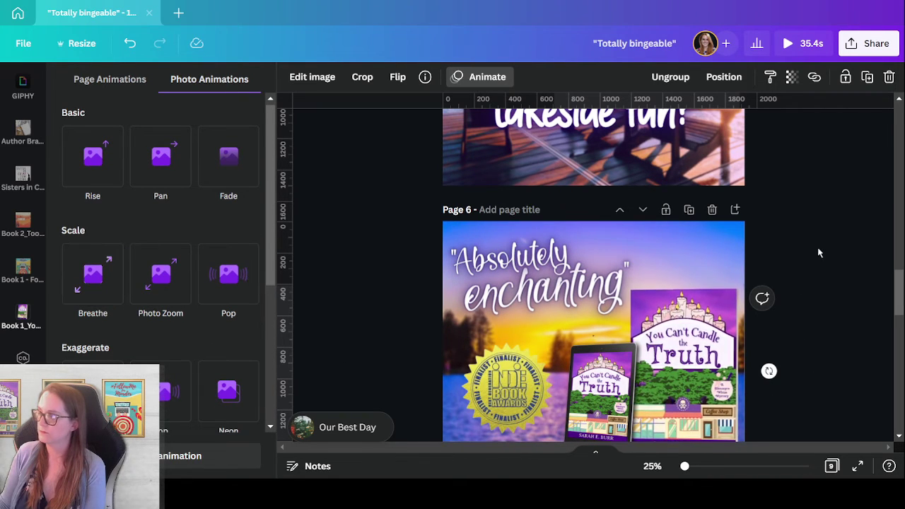
click(828, 261)
click(560, 316)
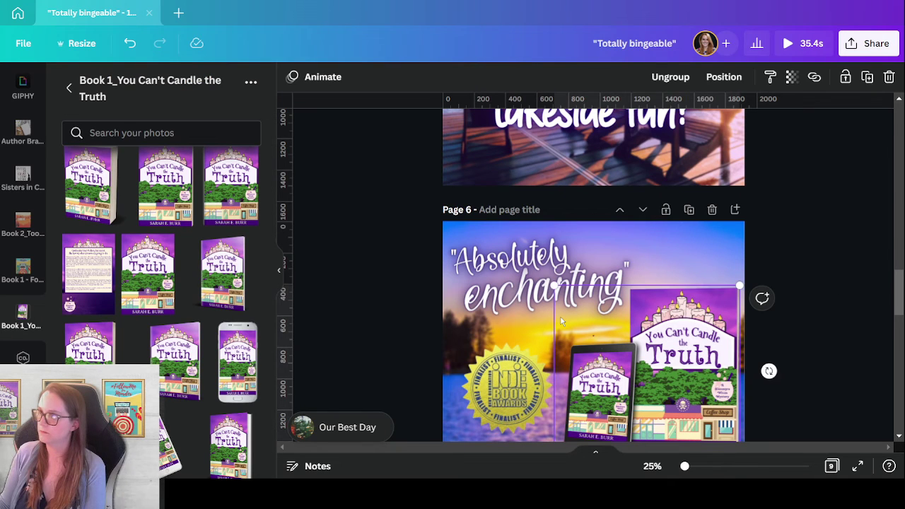
click(293, 79)
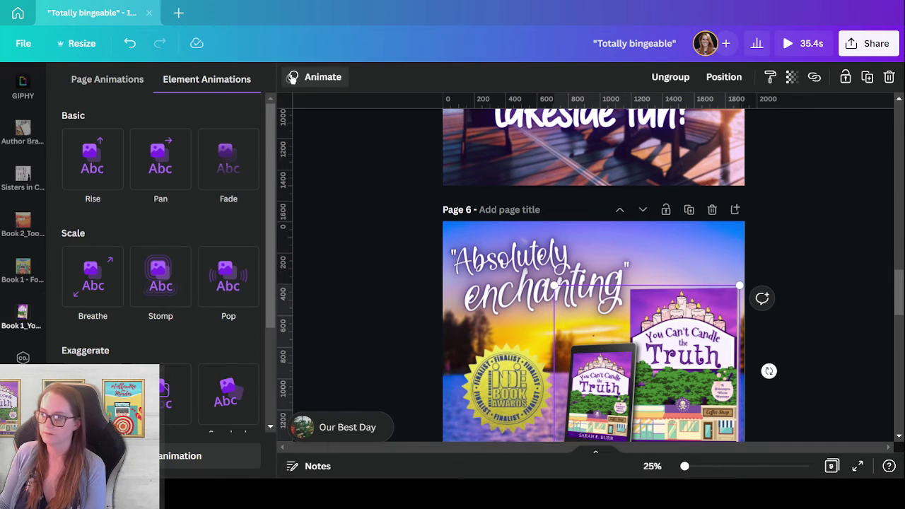
click(211, 463)
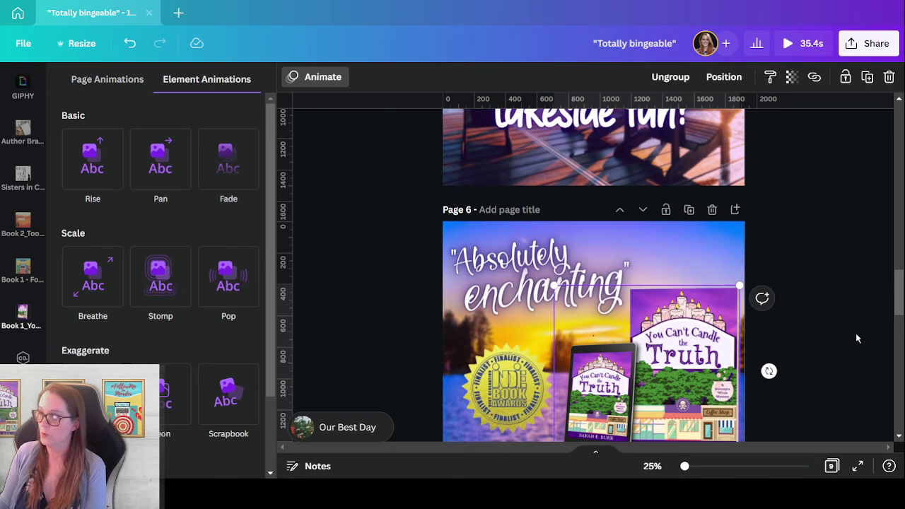
Check the animation options of the "Absolutely enchanting" text on Page 6 and look on to Page 7
click(625, 269)
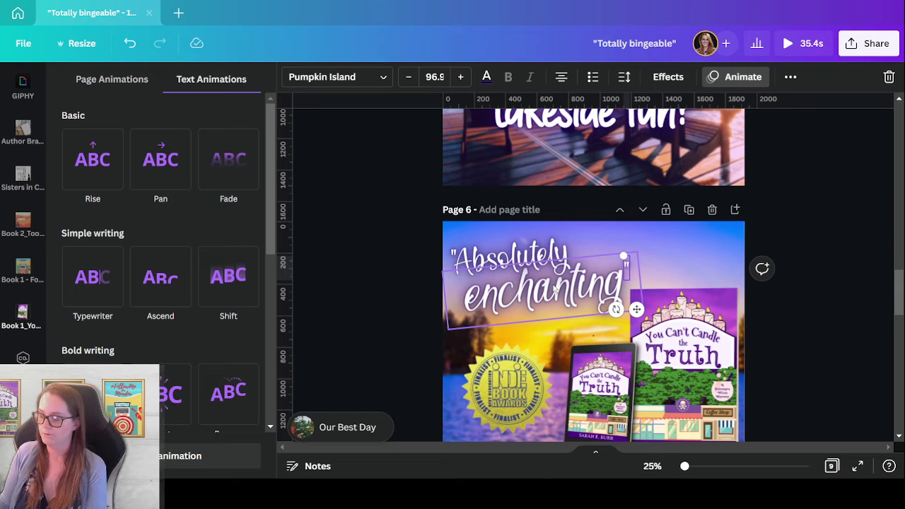
click(845, 316)
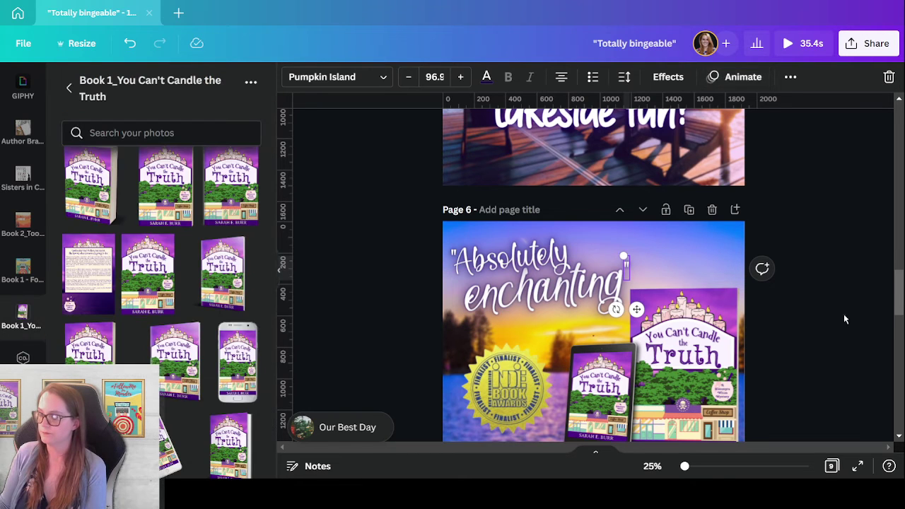
scroll(814, 343, down, 7)
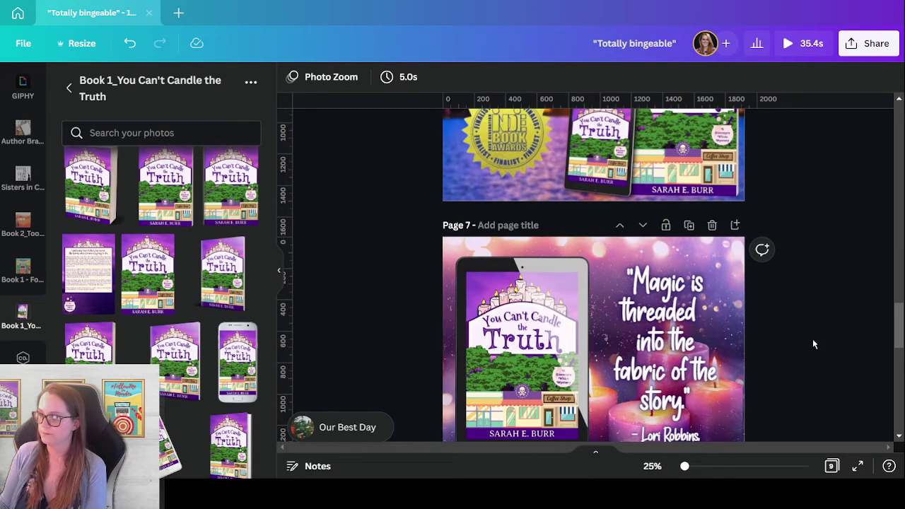
Remove the Breathe animation from the grouped #FollowMe for Murder tablet and book on Page 3
scroll(811, 344, up, 10)
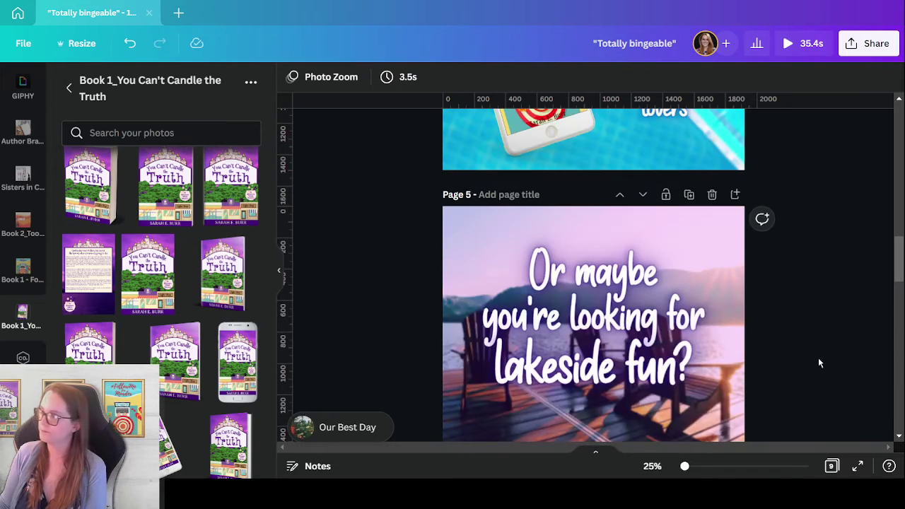
scroll(817, 357, up, 4)
scroll(747, 347, up, 4)
click(704, 346)
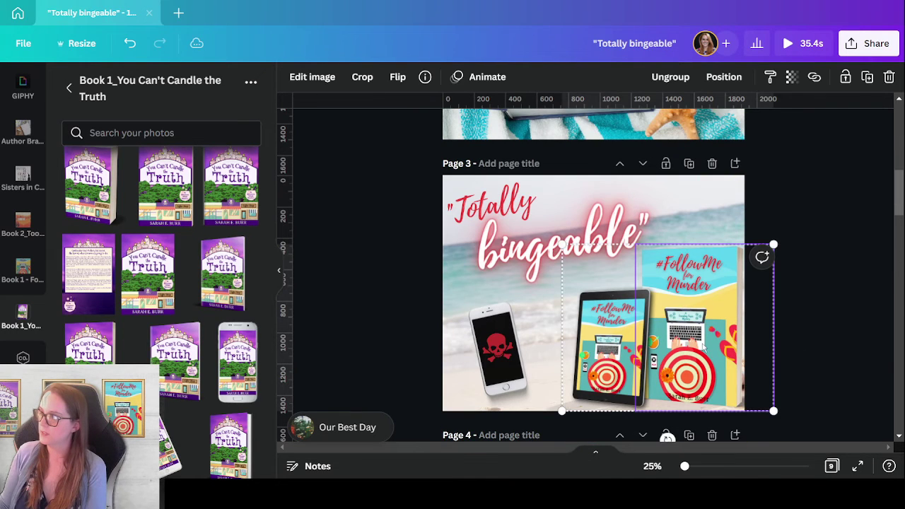
click(475, 78)
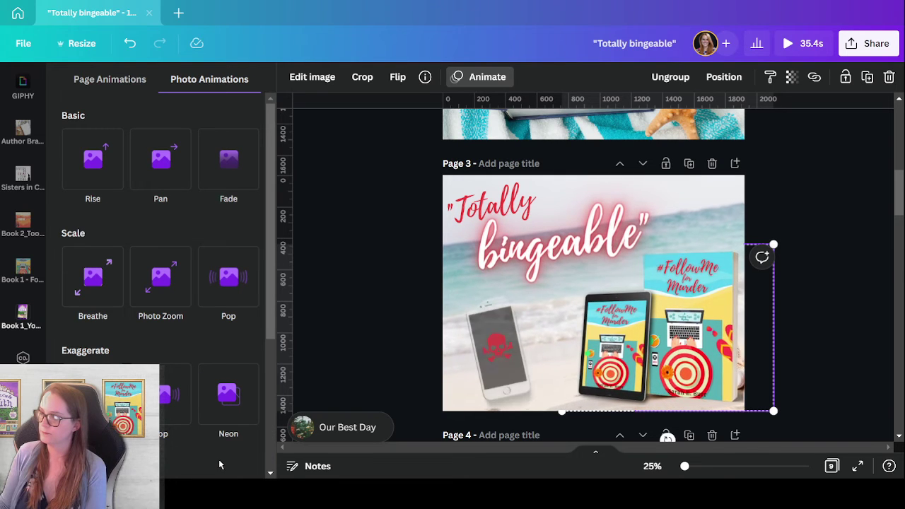
click(841, 320)
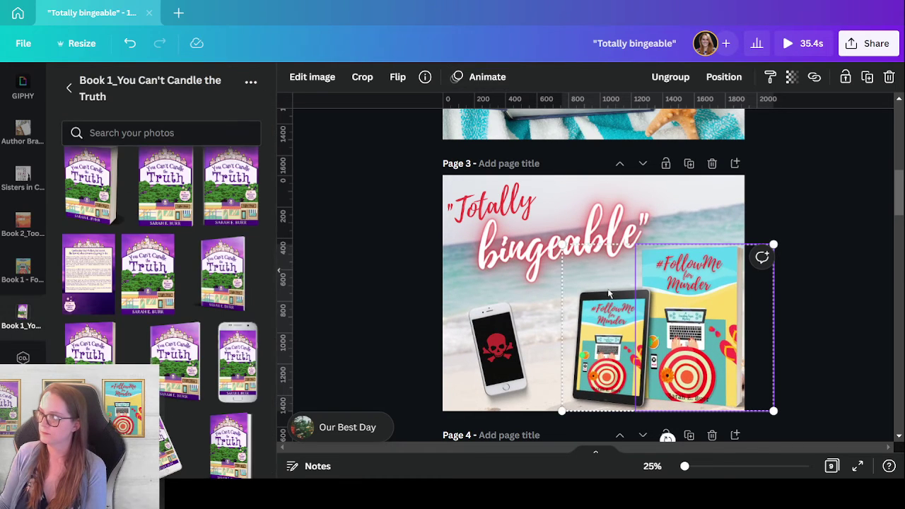
click(605, 248)
click(602, 285)
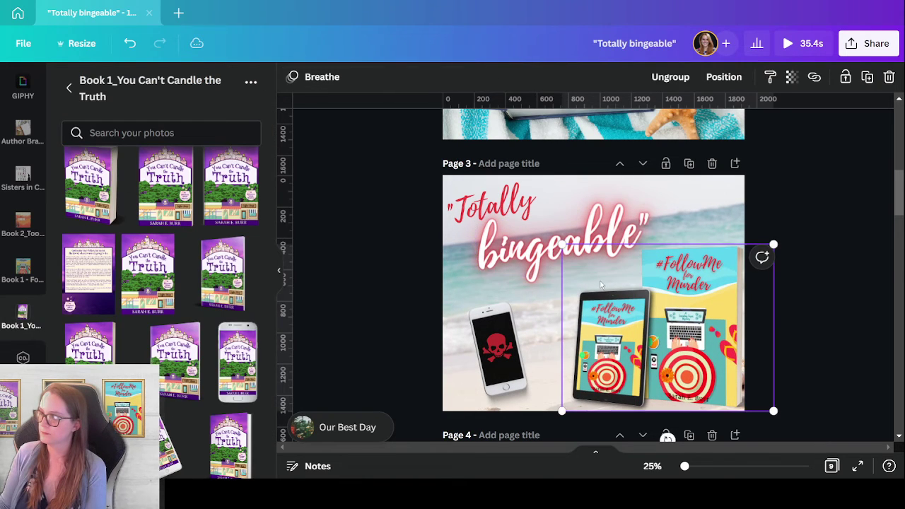
click(327, 86)
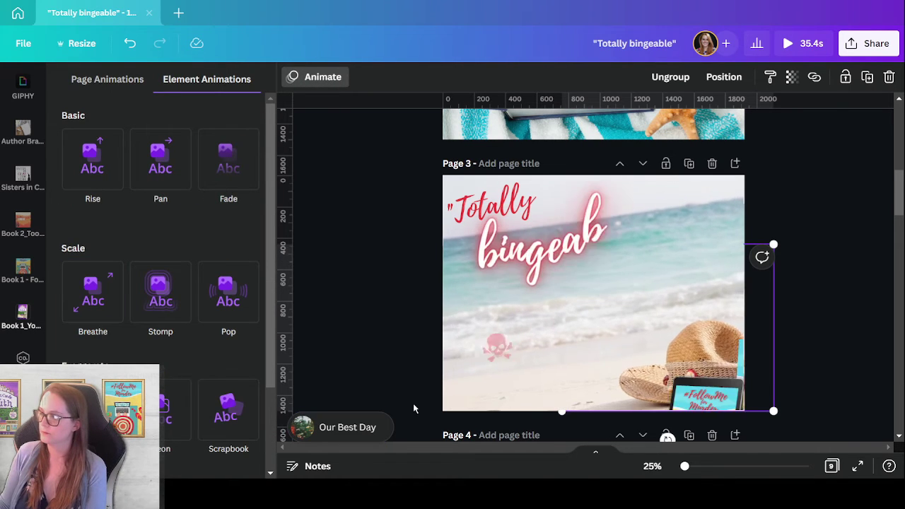
Play the video preview again to check the animation changes, and close it
click(733, 113)
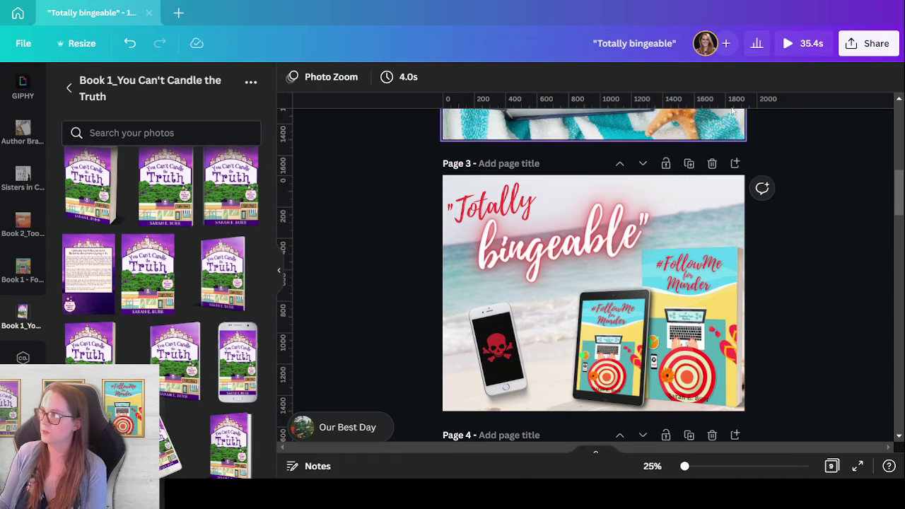
click(799, 44)
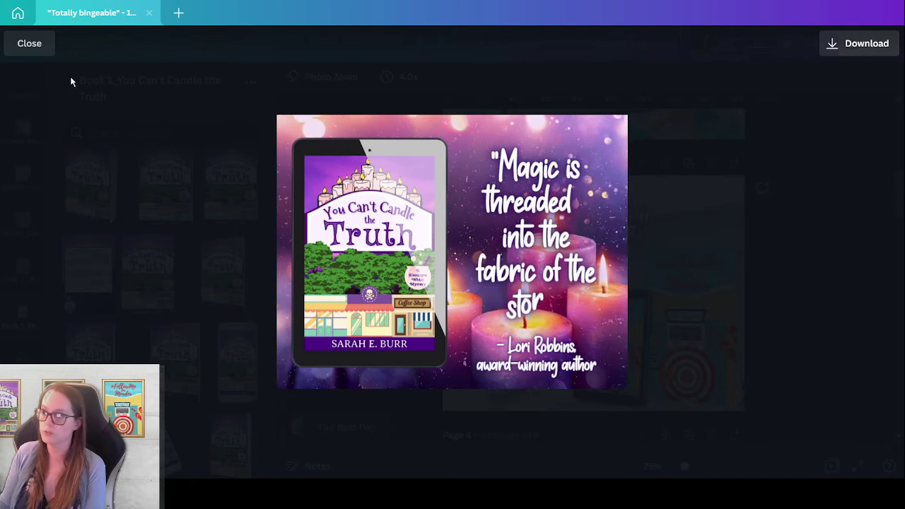
click(30, 43)
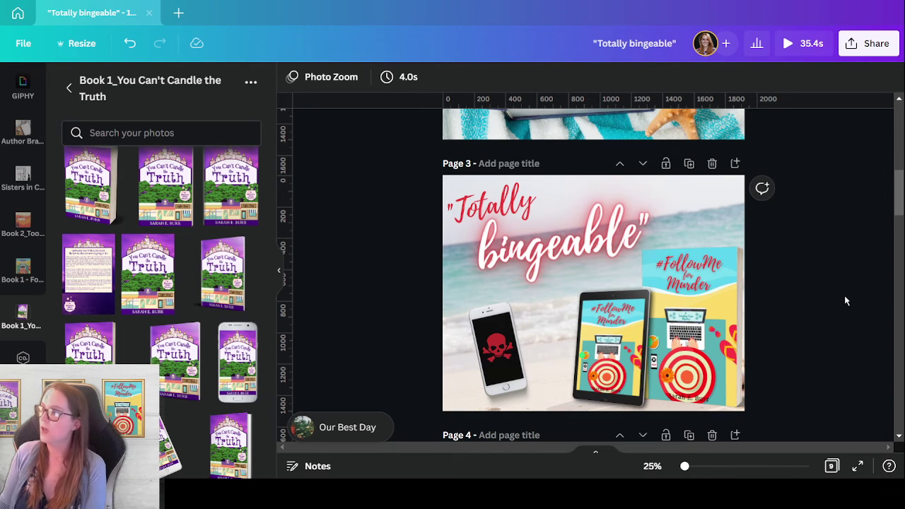
Leave the design for the home page and open the Glenmyre Whim Mysteries brand kit
click(19, 14)
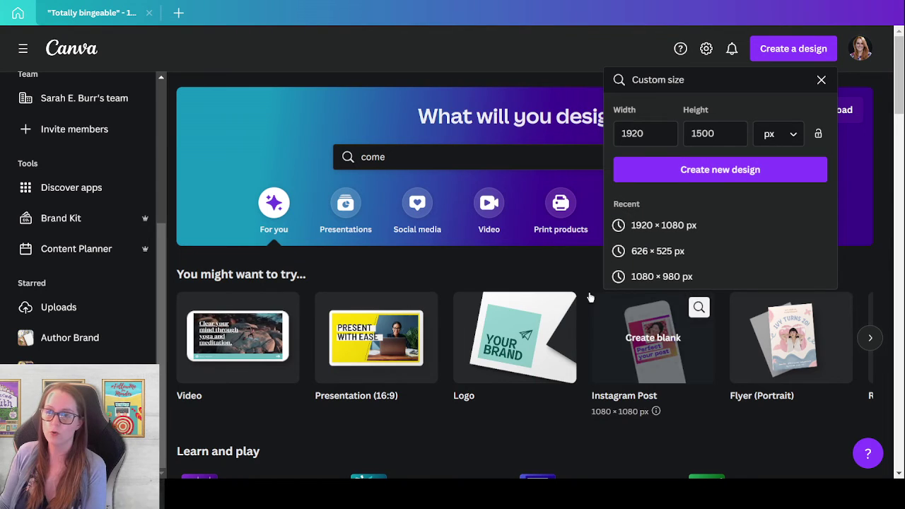
scroll(141, 185, up, 4)
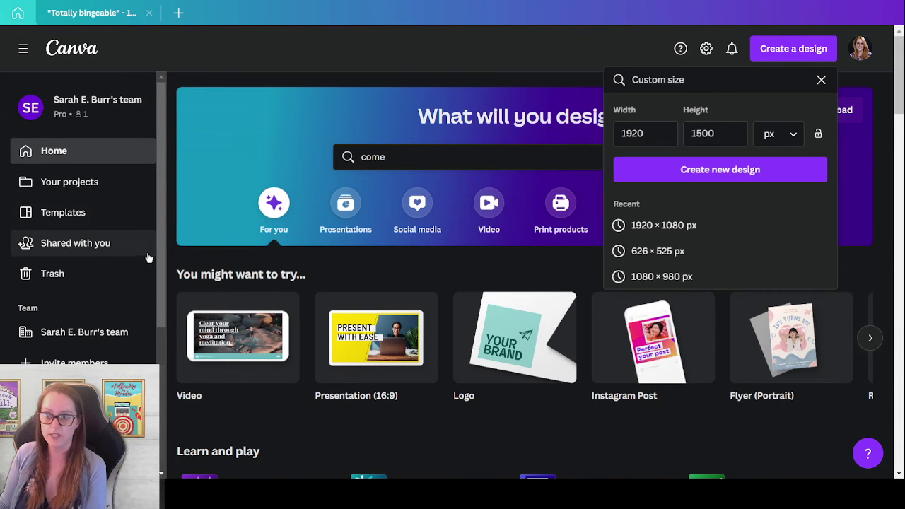
scroll(126, 266, down, 3)
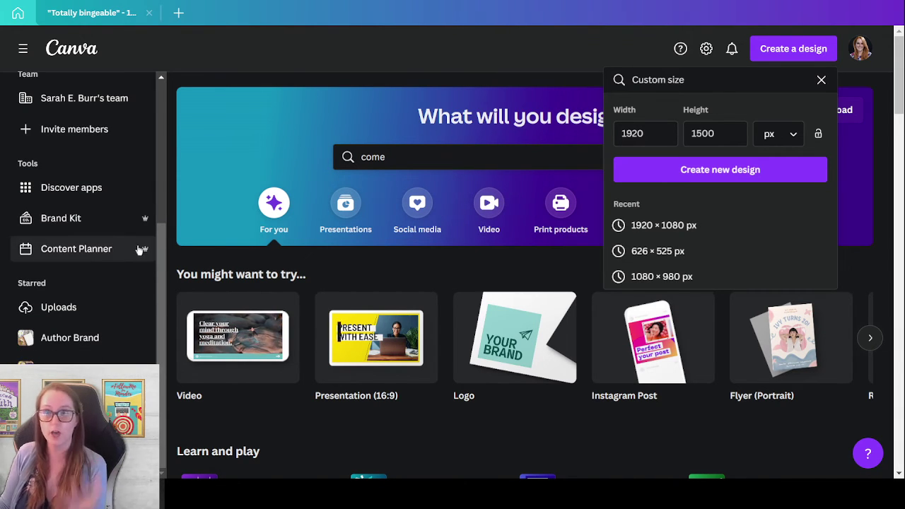
click(85, 219)
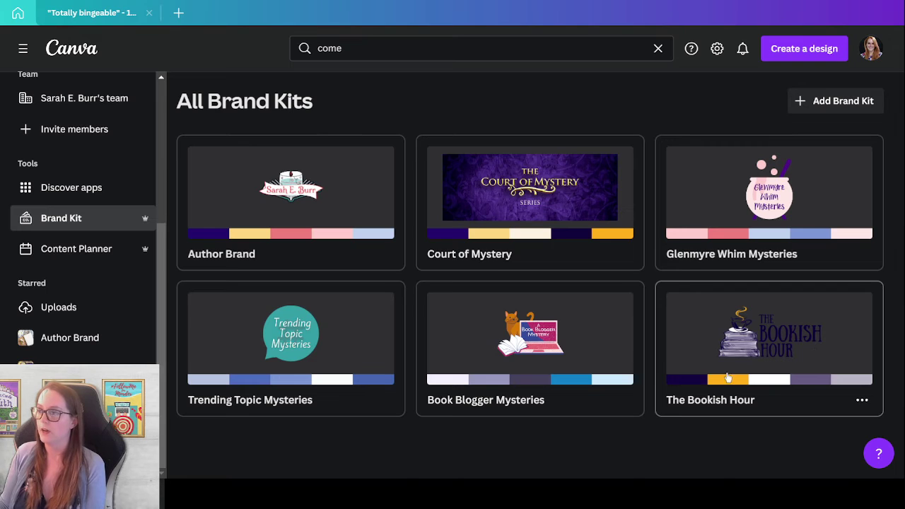
click(701, 197)
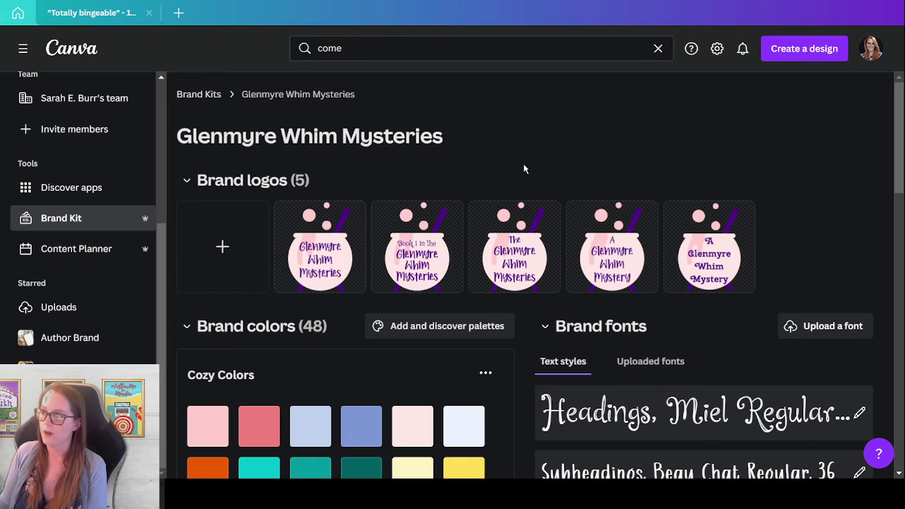
Examine the Glenmyre Whim Mysteries brand kit's logos, color palettes, text styles and full list of uploaded fonts
scroll(601, 346, down, 4)
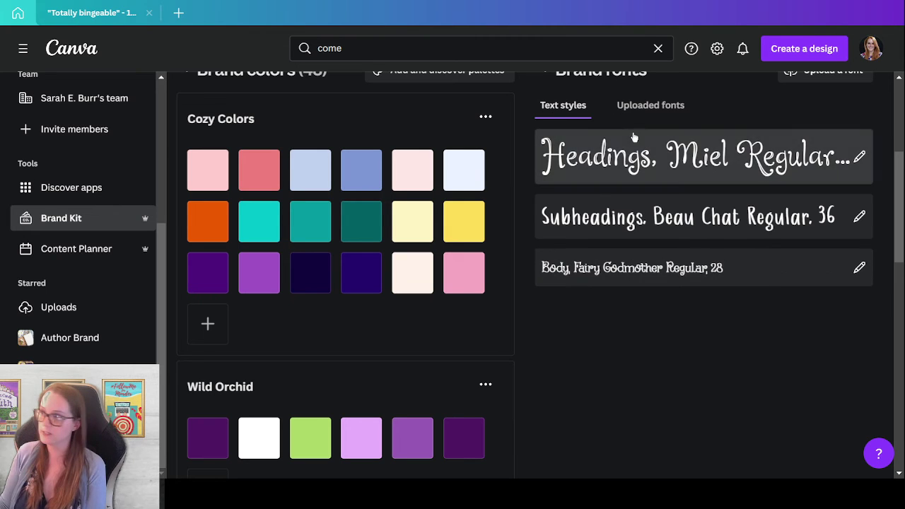
click(660, 108)
scroll(652, 173, up, 4)
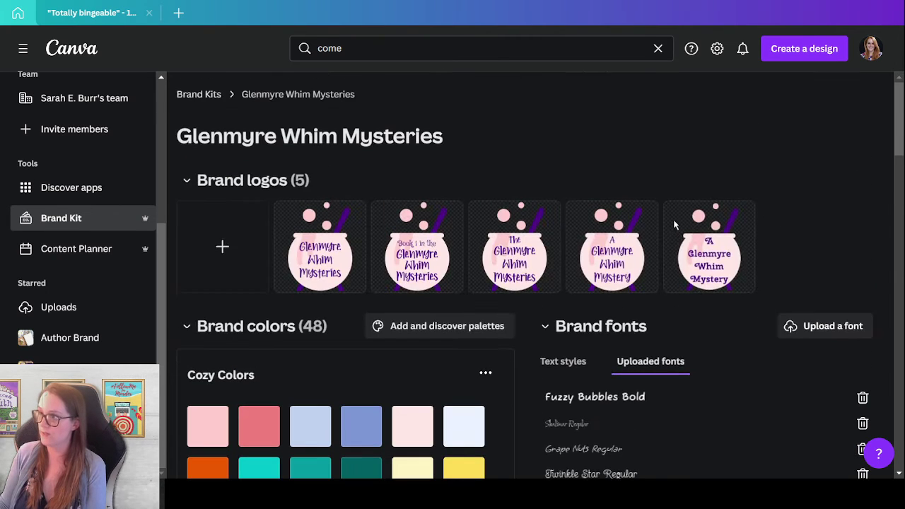
scroll(661, 202, down, 15)
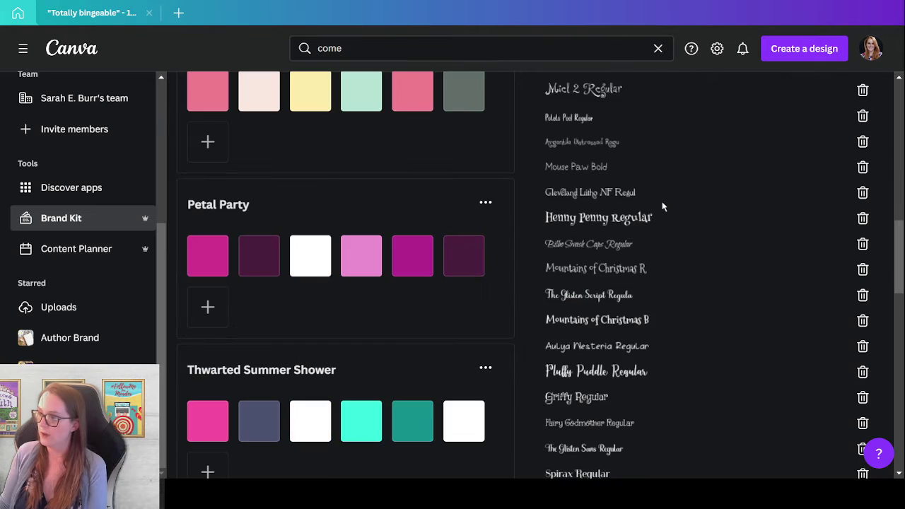
scroll(663, 207, down, 7)
scroll(642, 254, up, 4)
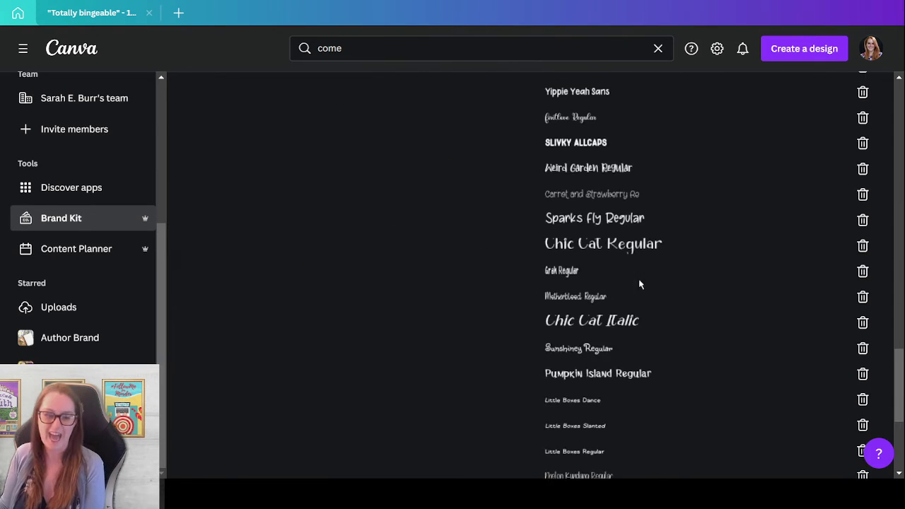
scroll(659, 289, up, 12)
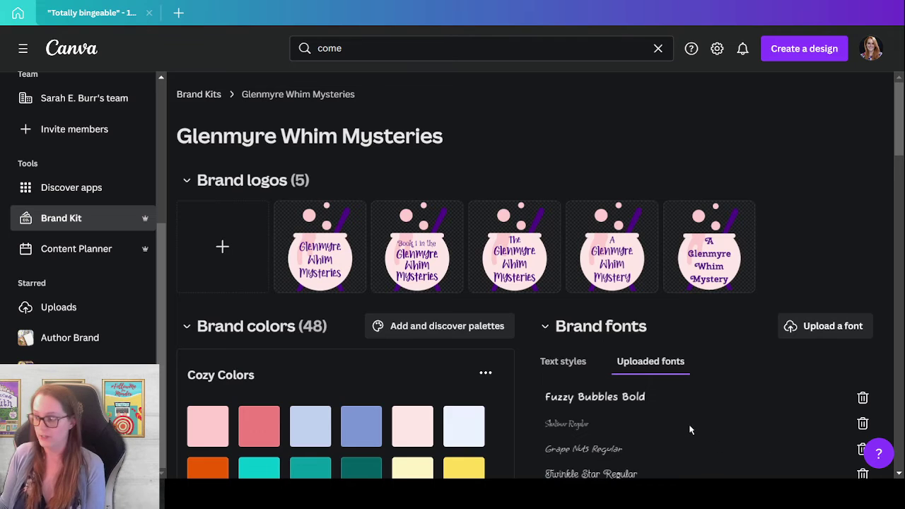
scroll(686, 396, down, 4)
scroll(700, 364, down, 4)
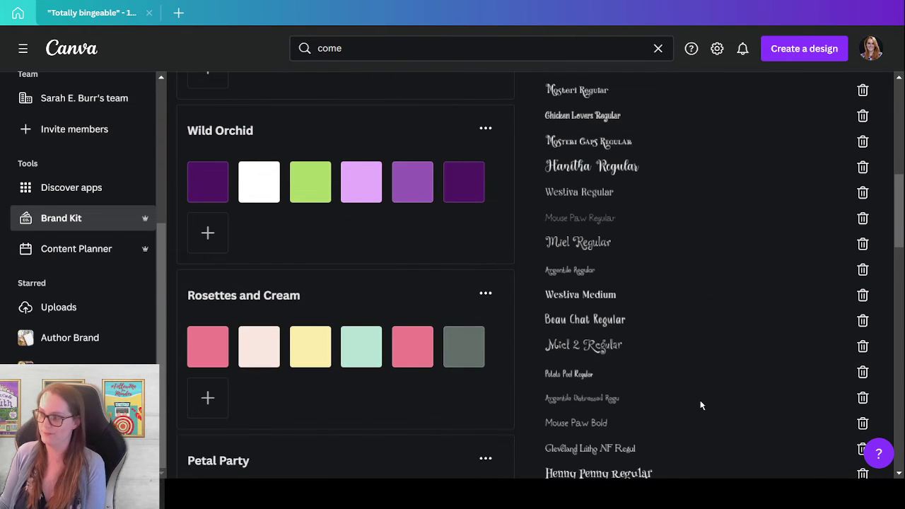
scroll(699, 404, up, 8)
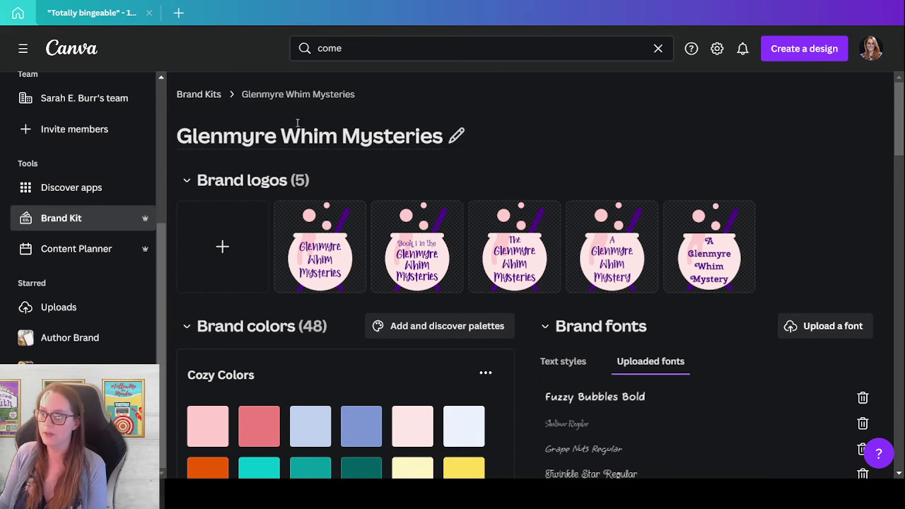
Open the Court of Mystery brand kit and look through its color palettes, text styles and uploaded fonts
click(200, 95)
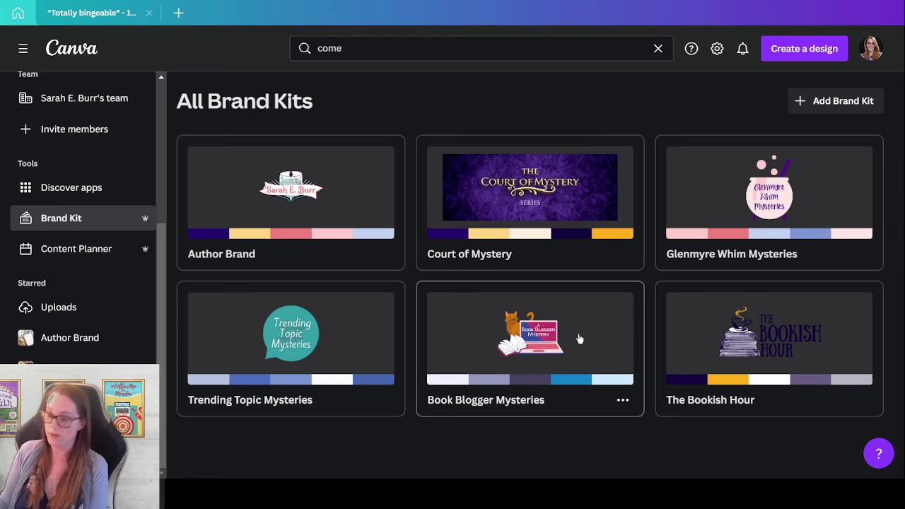
click(432, 182)
scroll(573, 344, down, 4)
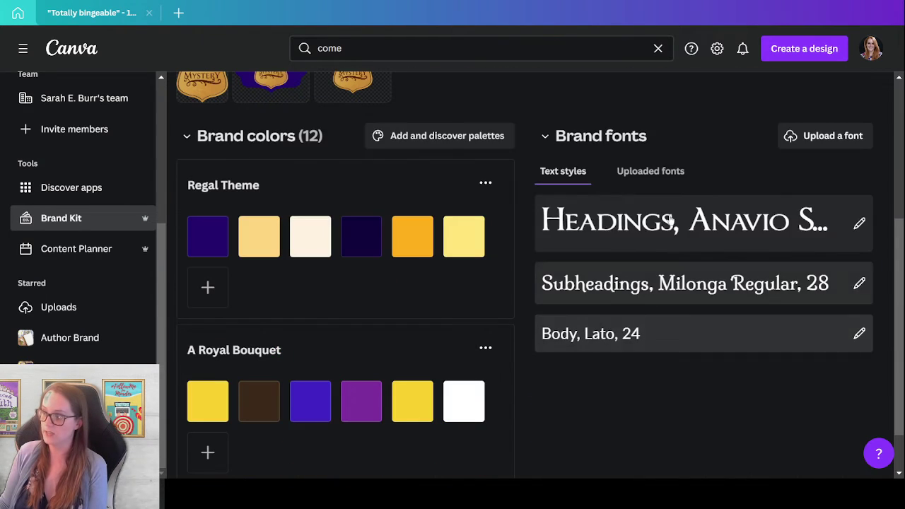
click(663, 172)
scroll(665, 244, down, 4)
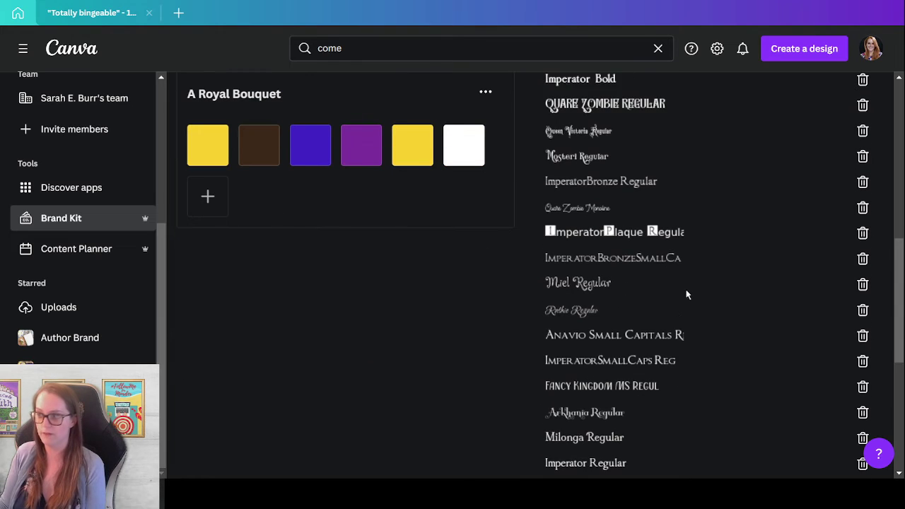
Look through the rest of the Court of Mystery kit's uploaded fonts and return to the overview of all brand kits
scroll(686, 294, down, 4)
scroll(688, 312, down, 2)
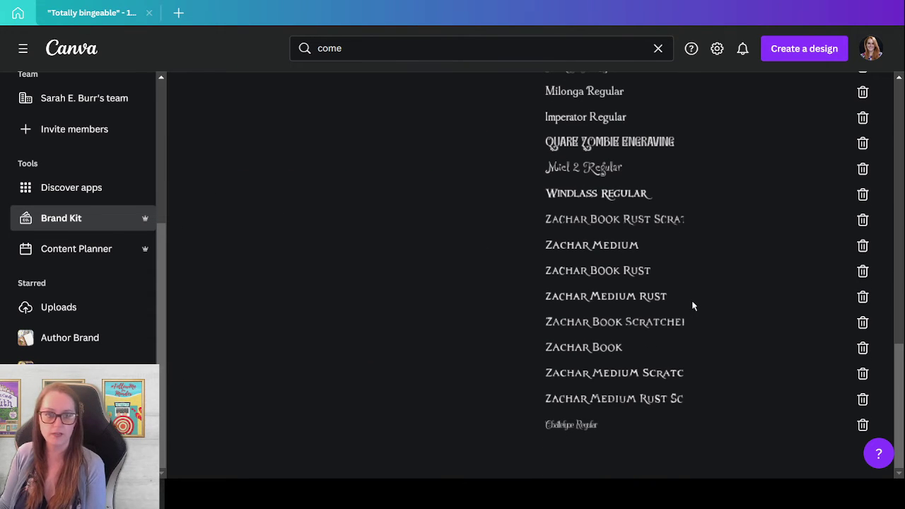
scroll(705, 314, up, 15)
scroll(705, 317, up, 2)
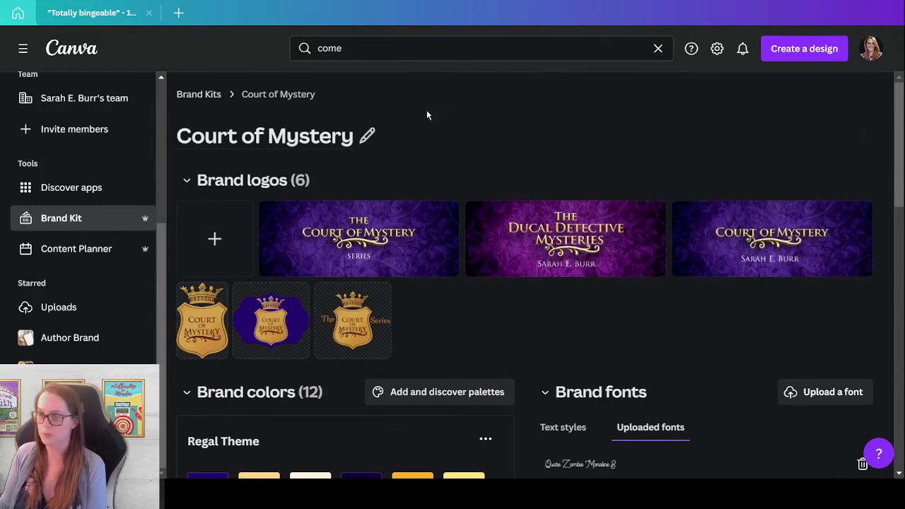
click(193, 99)
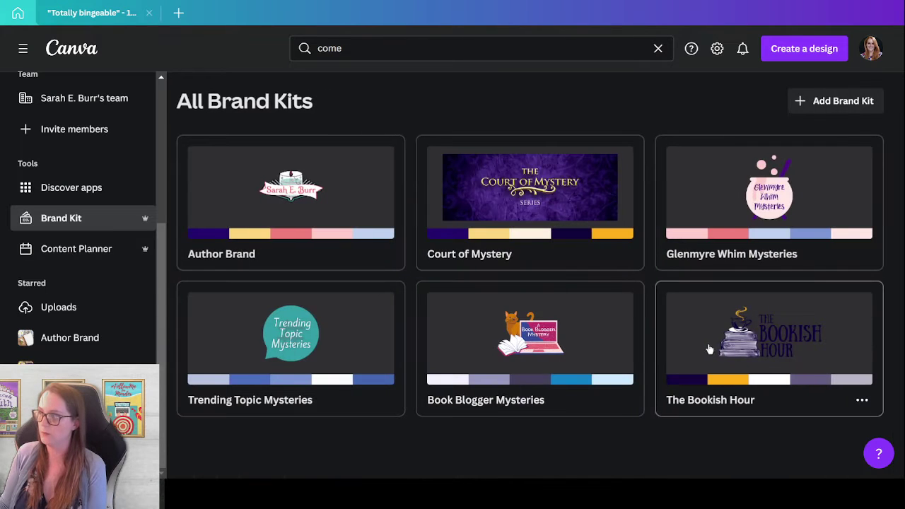
Open the Trending Topic Mysteries brand kit, look over its logos, color palette and uploaded fonts, and return to all brand kits
click(216, 309)
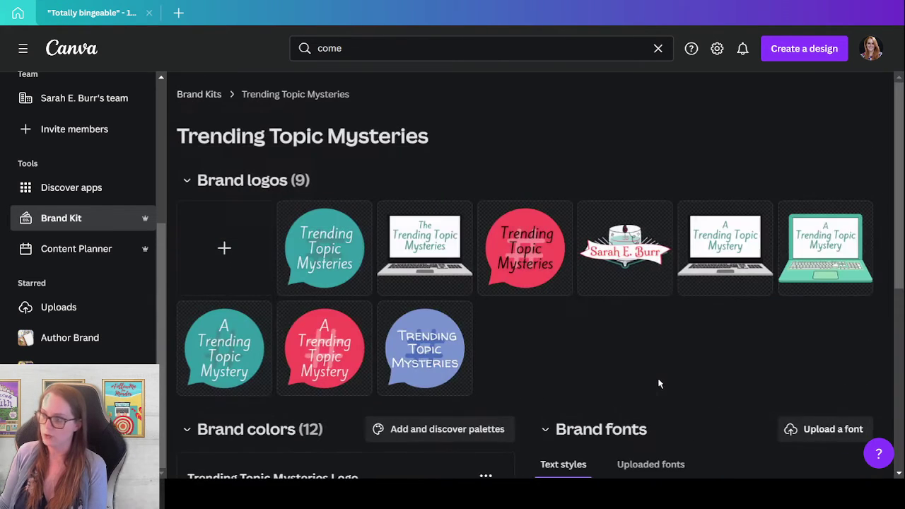
scroll(653, 429, down, 4)
click(634, 211)
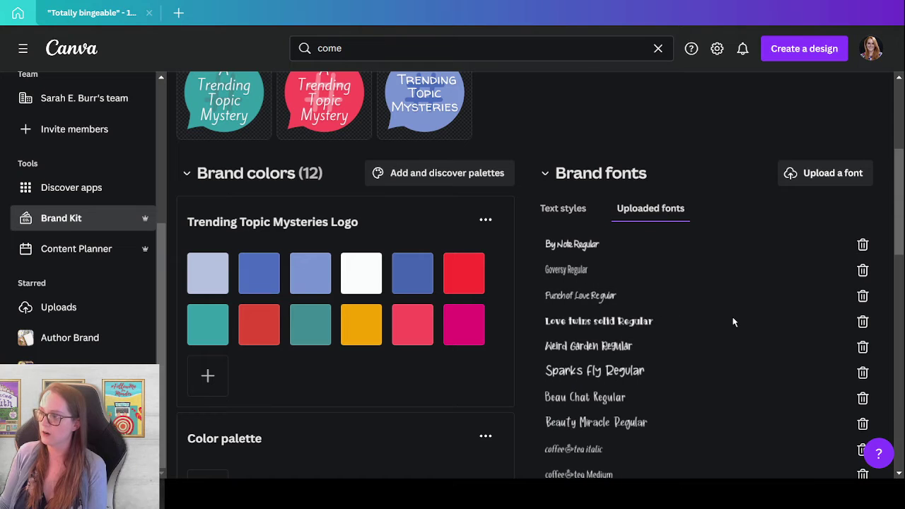
scroll(626, 314, down, 4)
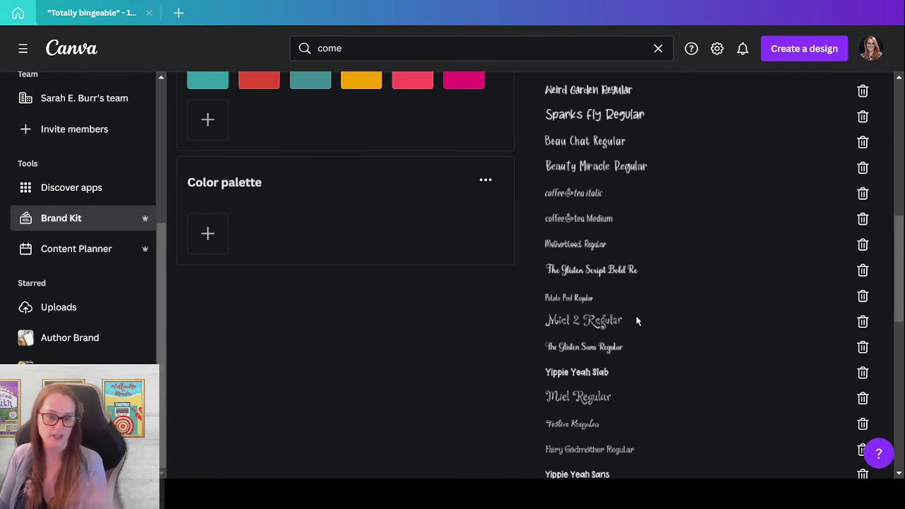
scroll(626, 365, up, 3)
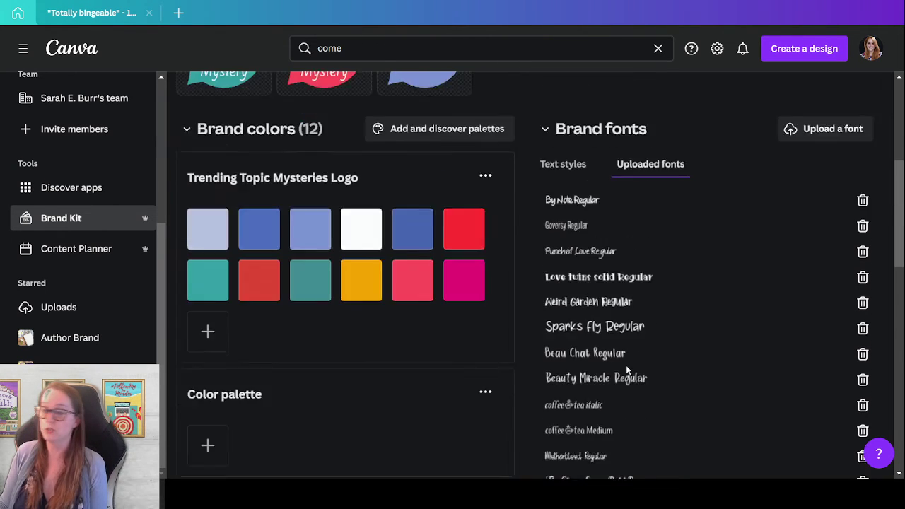
scroll(626, 365, up, 5)
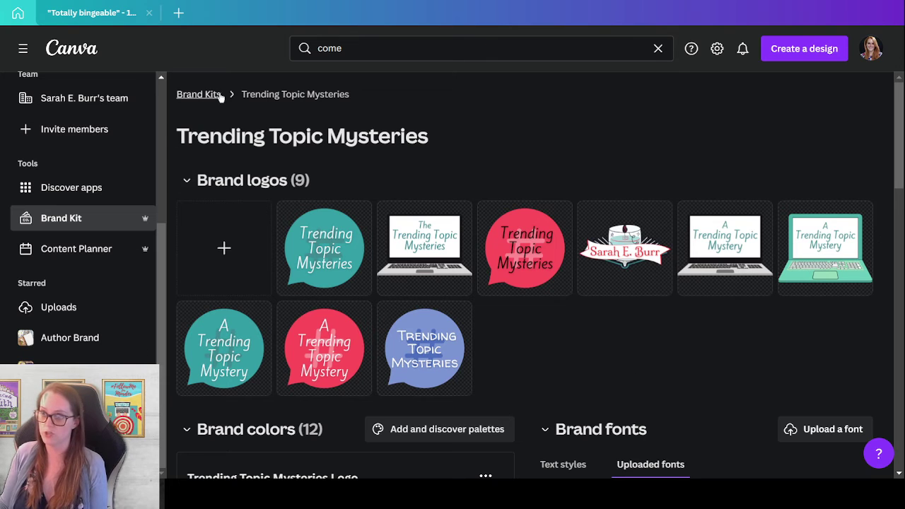
click(198, 94)
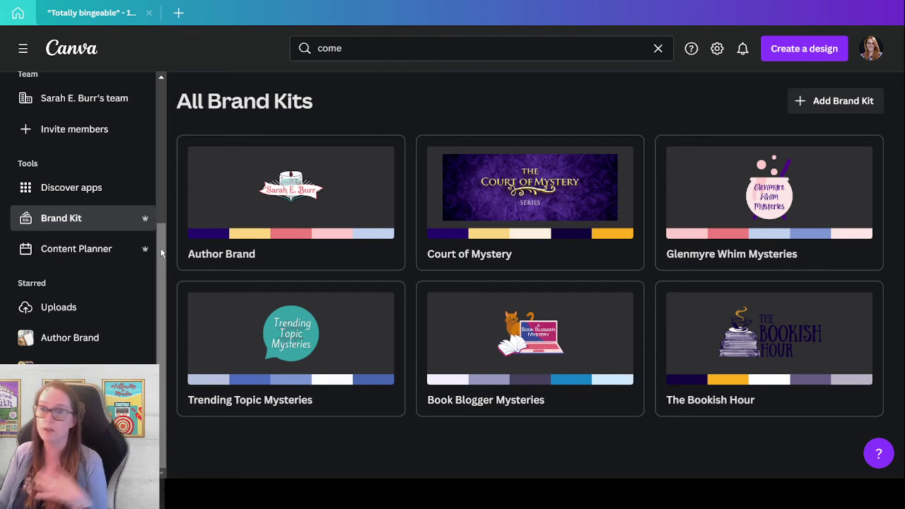
scroll(91, 283, up, 3)
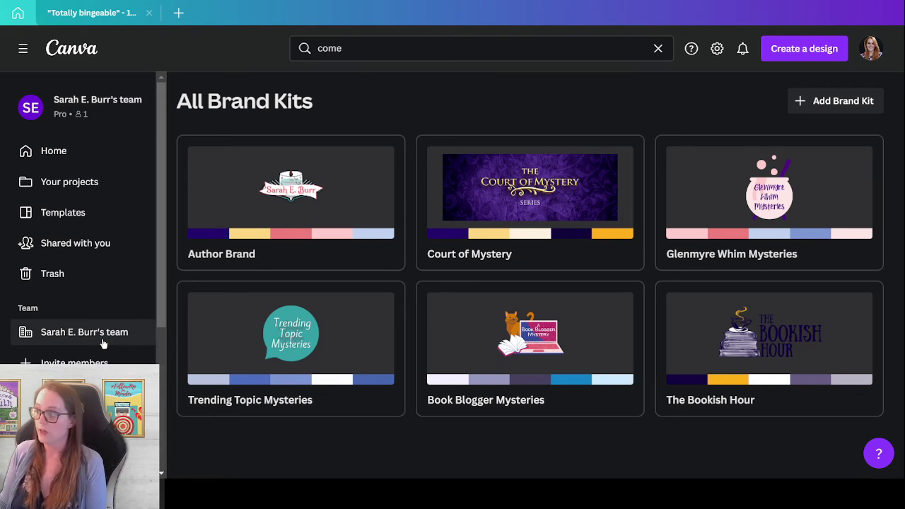
scroll(117, 276, down, 3)
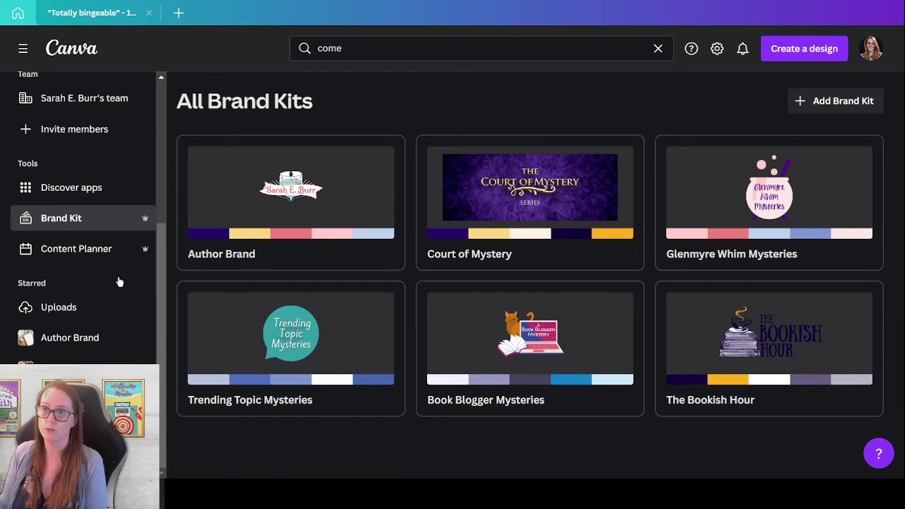
scroll(117, 275, up, 3)
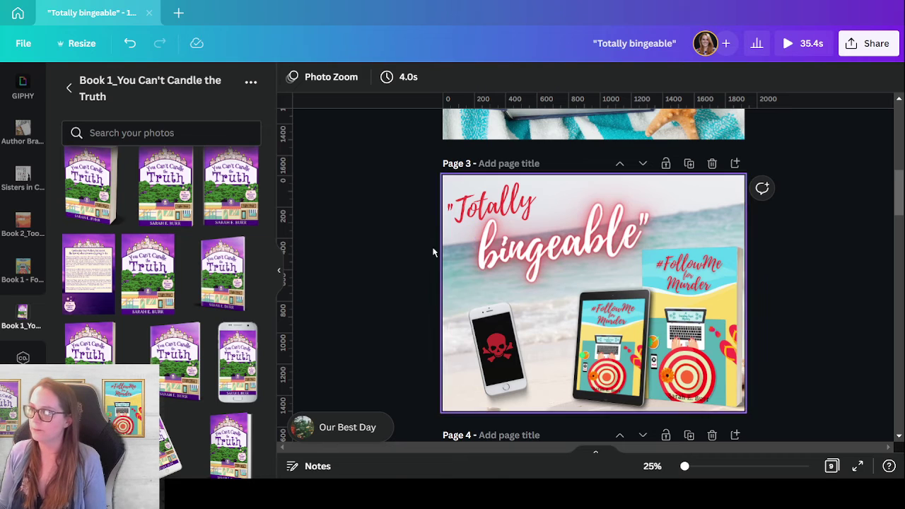
Leave the design for the home page and browse the recent designs for Court of Mystery graphics
click(18, 12)
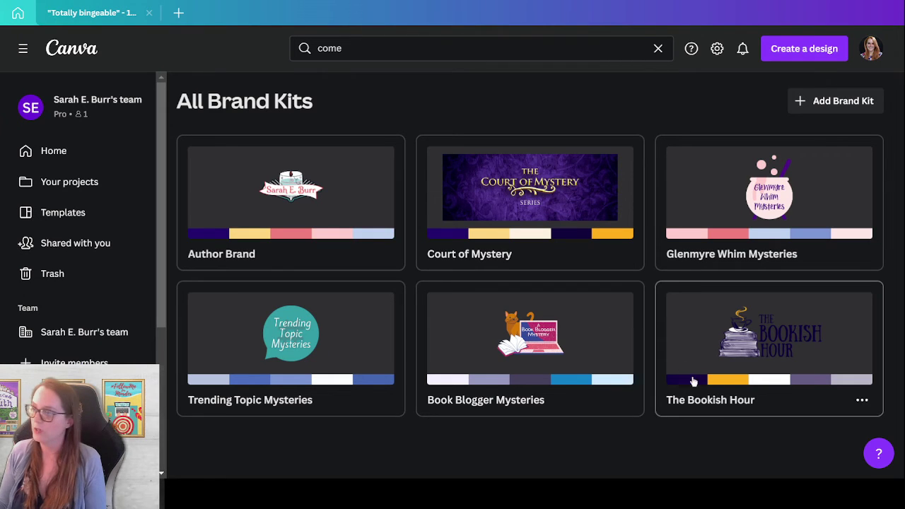
click(91, 153)
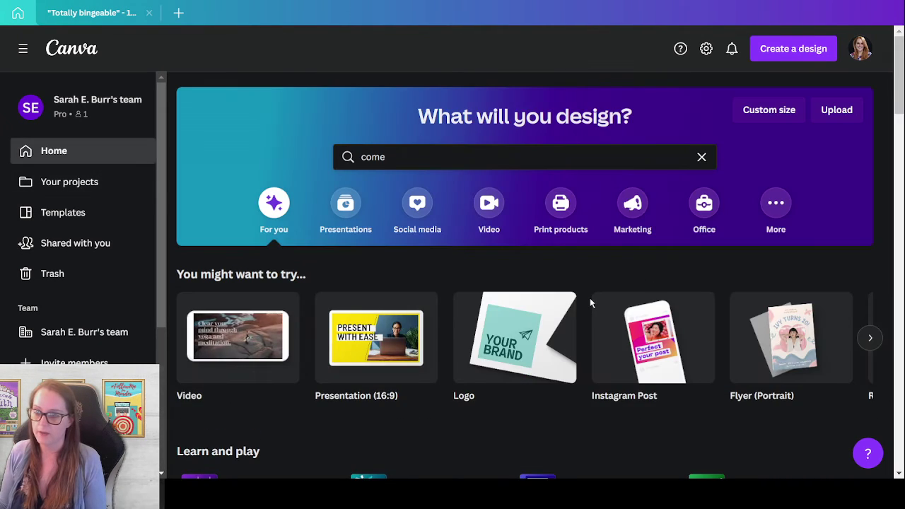
scroll(606, 304, down, 10)
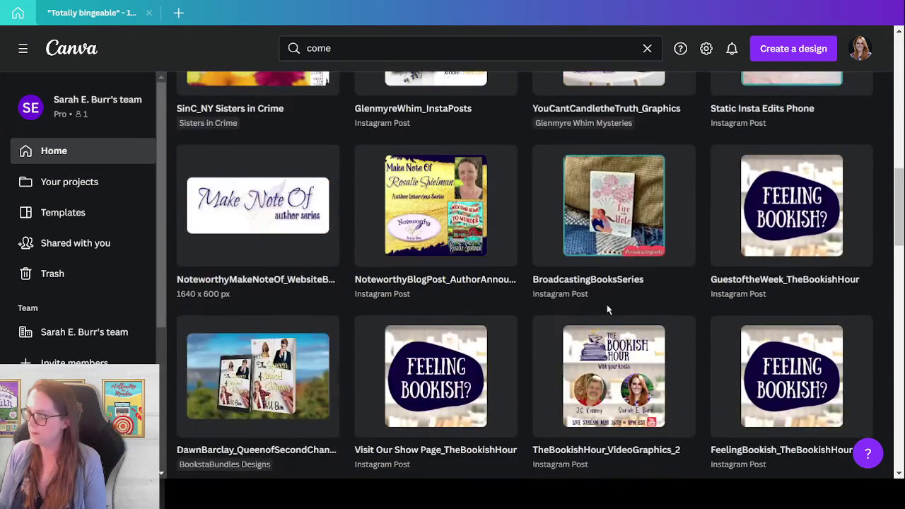
scroll(607, 306, down, 5)
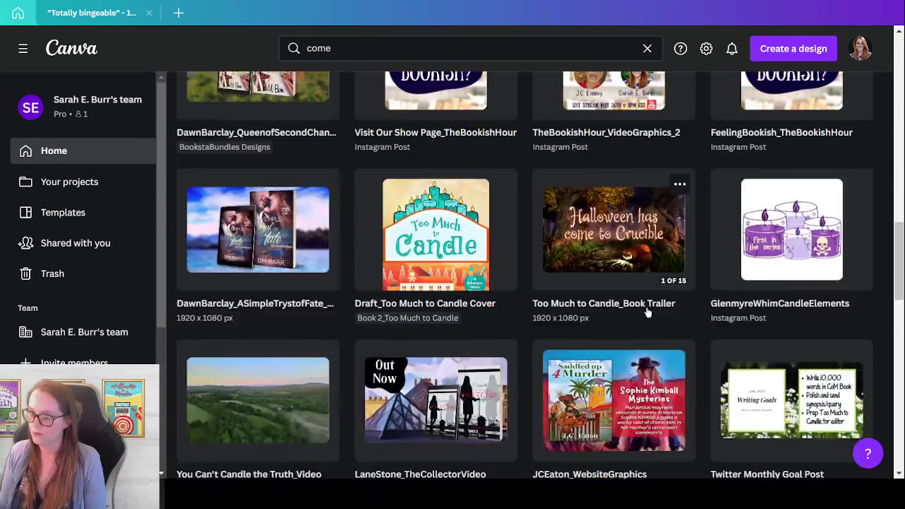
scroll(648, 312, down, 3)
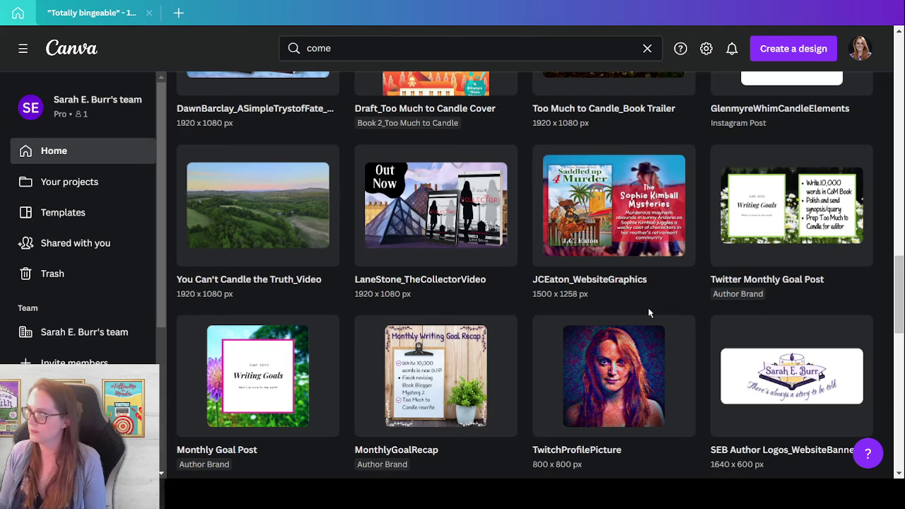
scroll(649, 313, down, 5)
scroll(649, 313, down, 3)
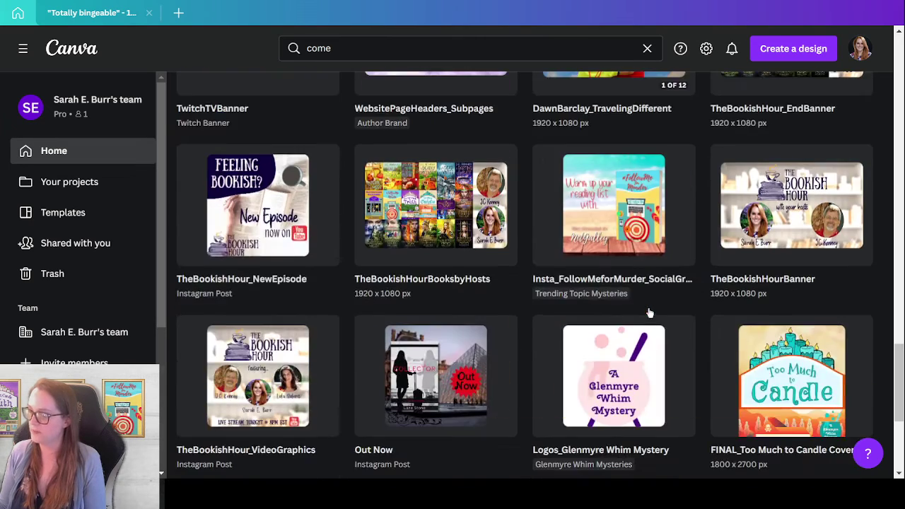
scroll(649, 313, down, 4)
scroll(649, 313, down, 4)
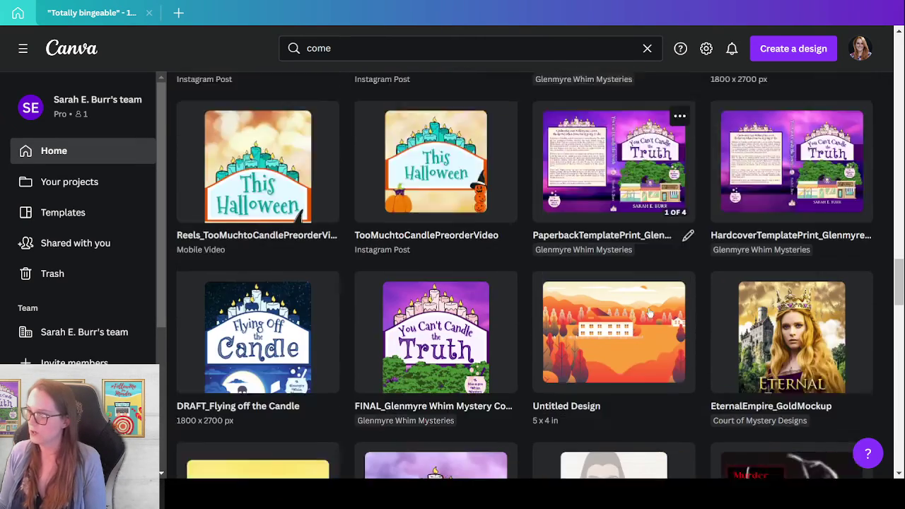
scroll(649, 313, down, 4)
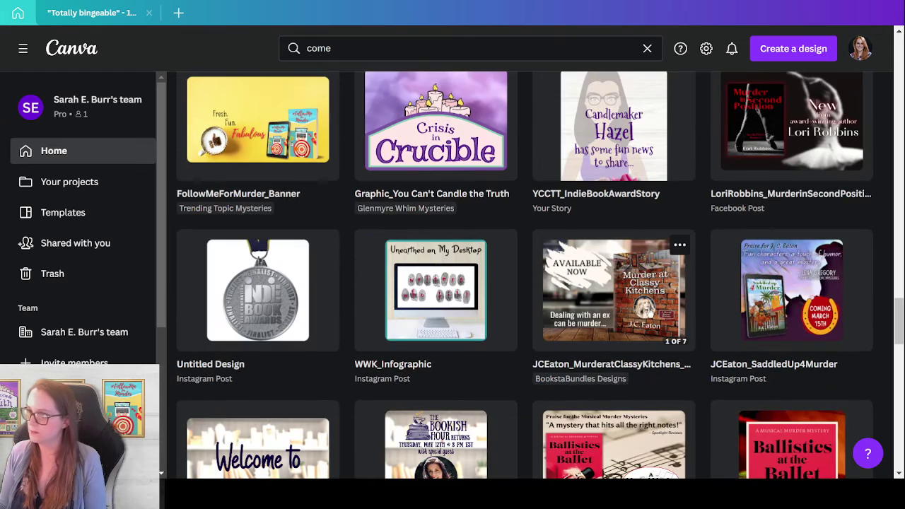
scroll(649, 312, down, 8)
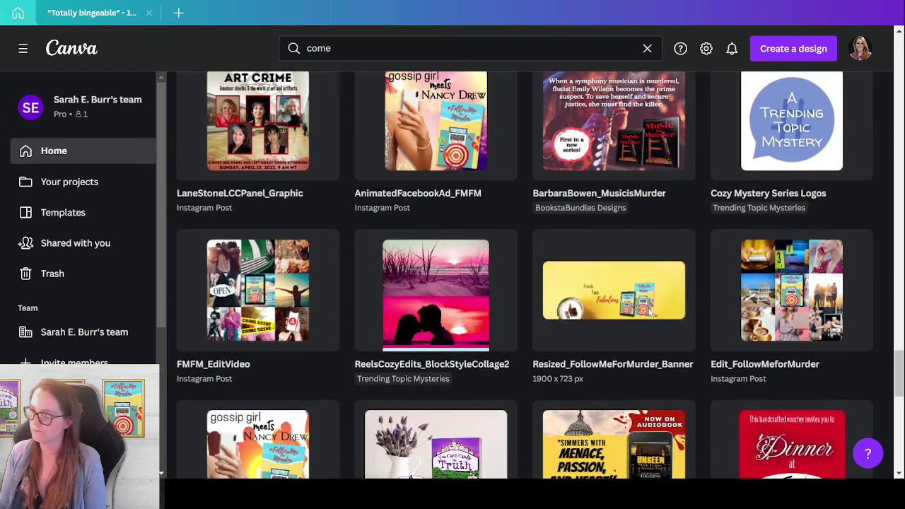
scroll(644, 326, down, 4)
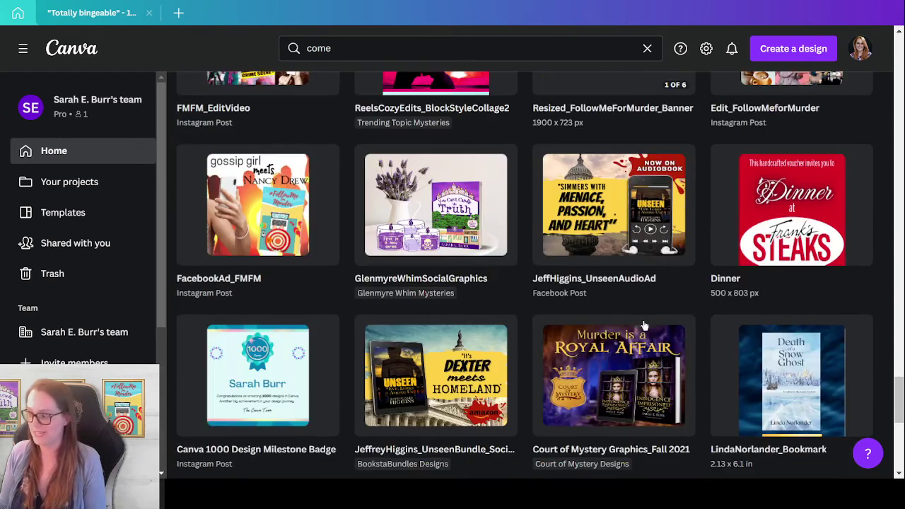
Open the Court of Mystery Graphics_Fall 2021 design and examine how its first eight pages use the series branding
click(552, 347)
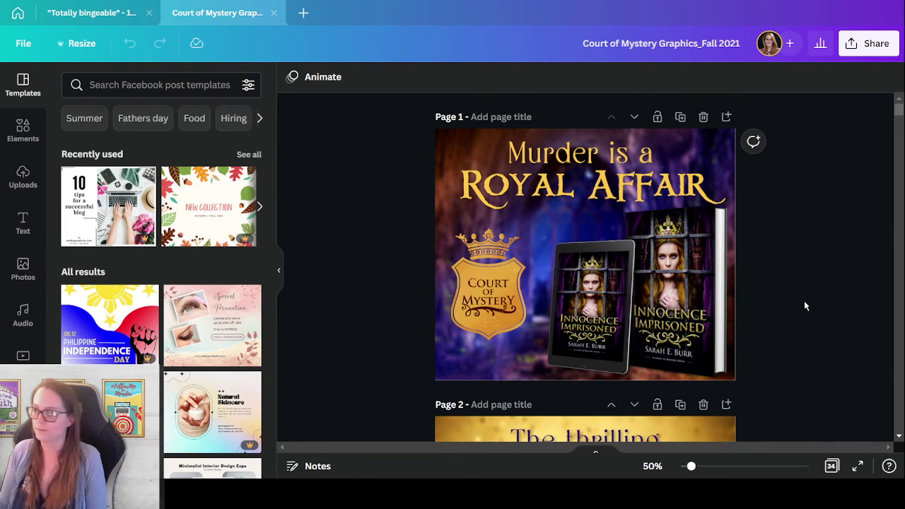
scroll(804, 300, down, 3)
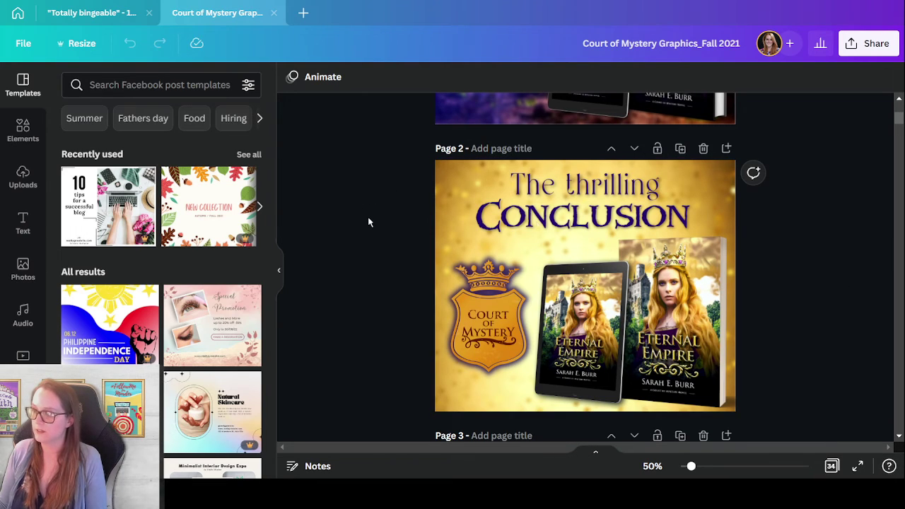
scroll(762, 229, down, 10)
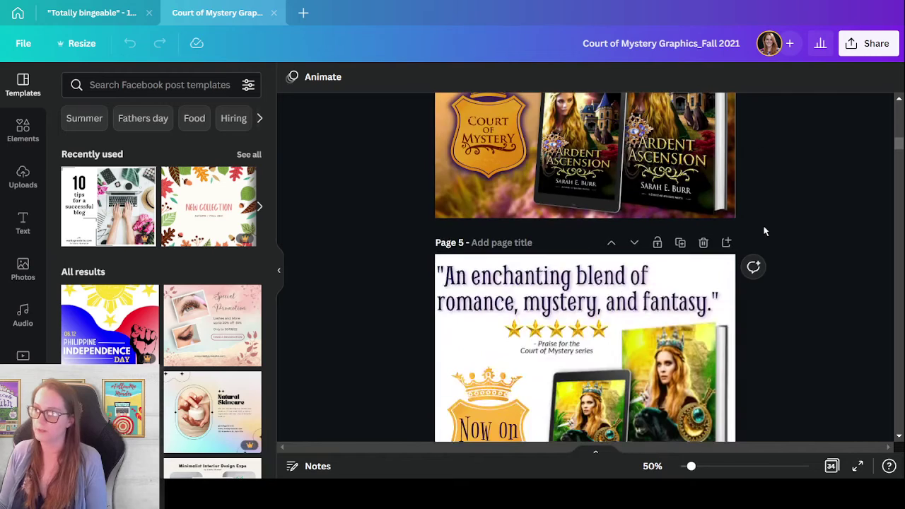
scroll(763, 231, down, 5)
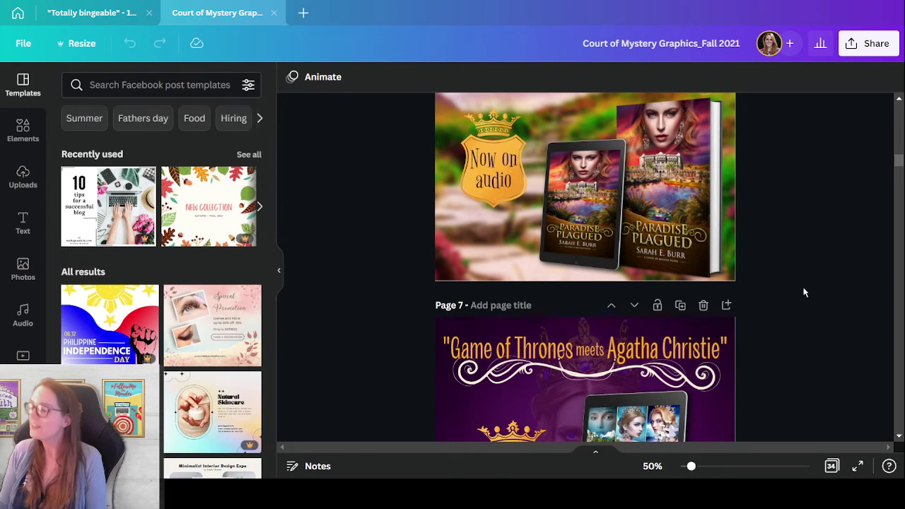
scroll(800, 286, down, 4)
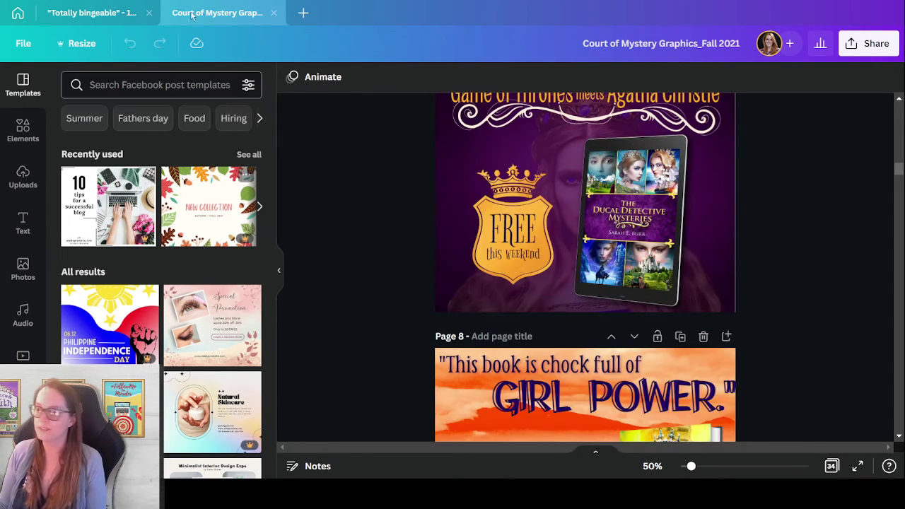
Switch back to the "Totally bingeable" design and review its pages from page 2 through page 9
key(ctrl+shift+Tab)
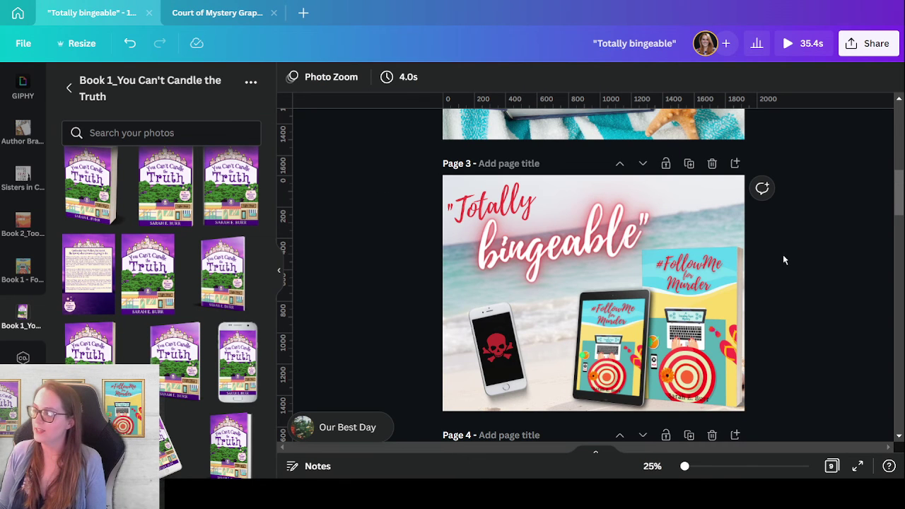
scroll(860, 275, up, 3)
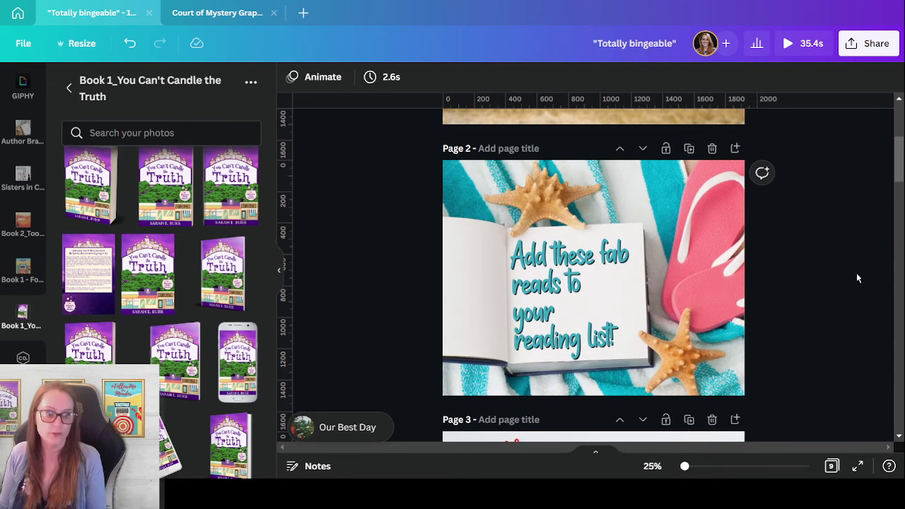
scroll(774, 190, up, 3)
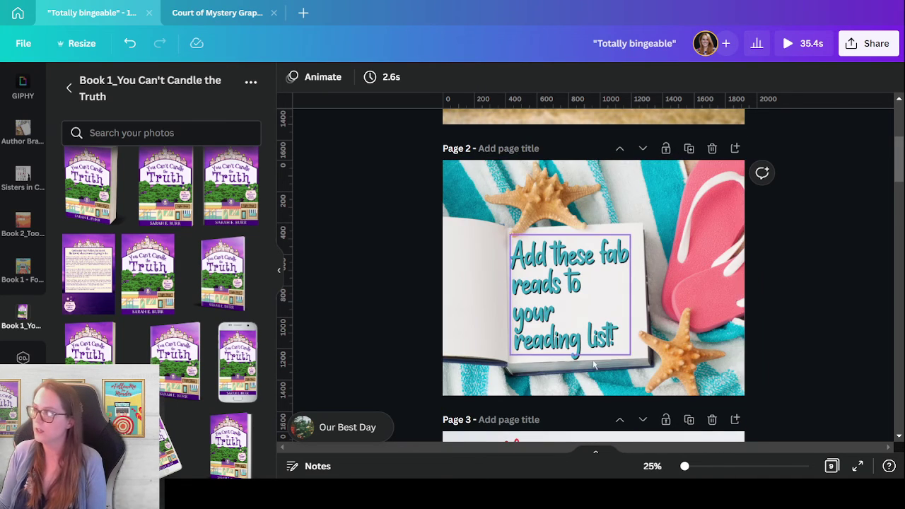
scroll(708, 339, down, 7)
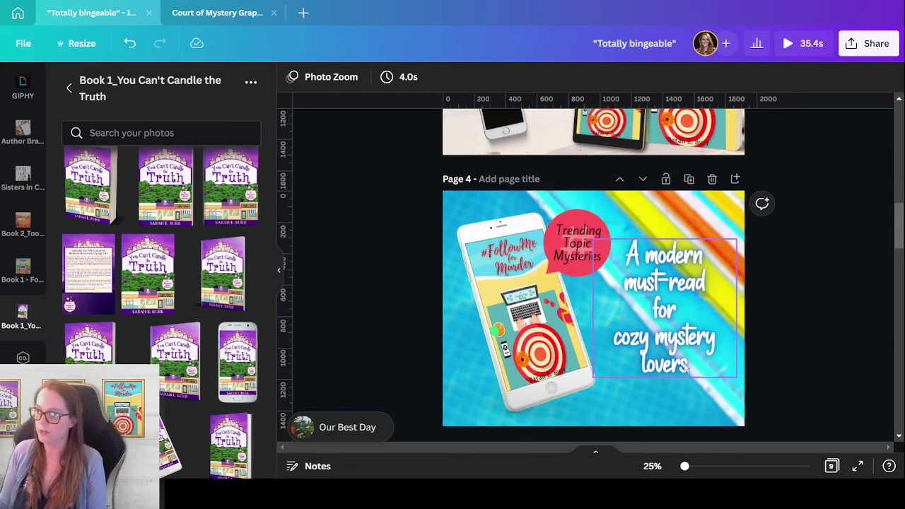
scroll(711, 338, down, 4)
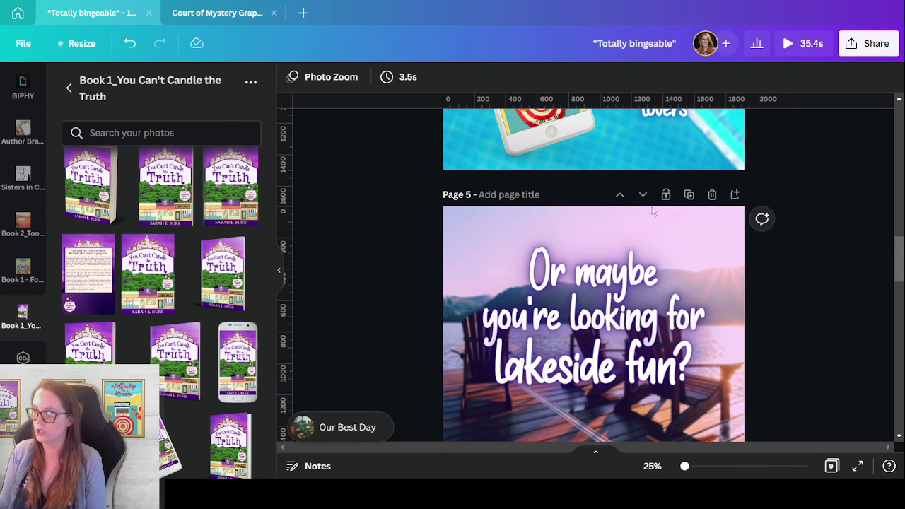
scroll(648, 282, down, 4)
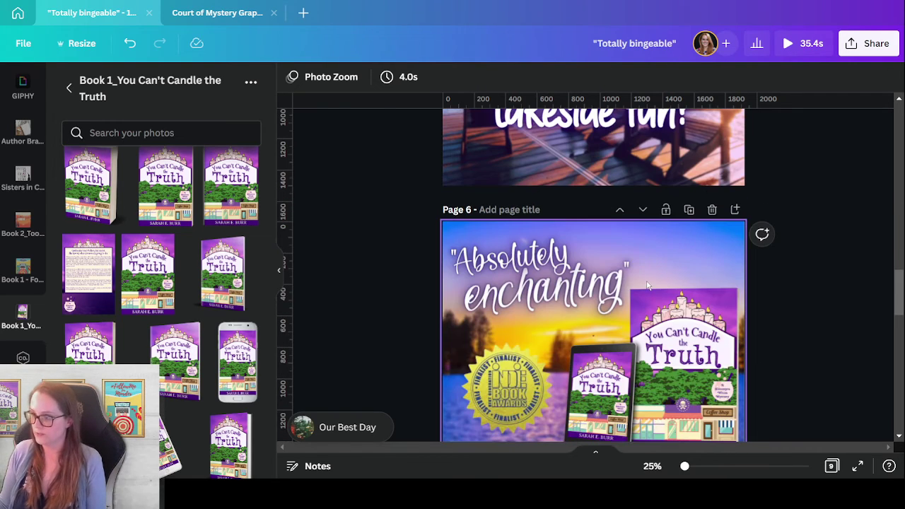
scroll(647, 287, down, 4)
scroll(696, 345, down, 4)
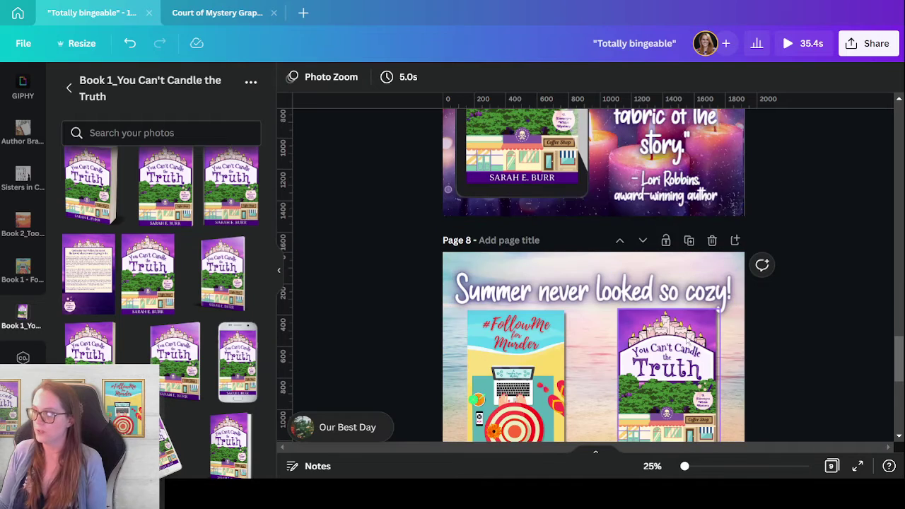
scroll(683, 360, down, 4)
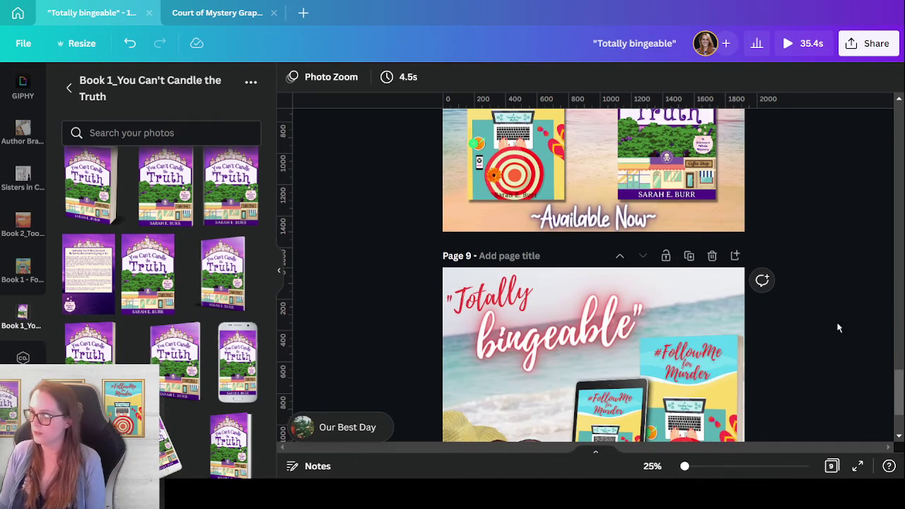
Rename the "Totally bingeable" design as CozyMysterySummerVideo
scroll(836, 223, up, 8)
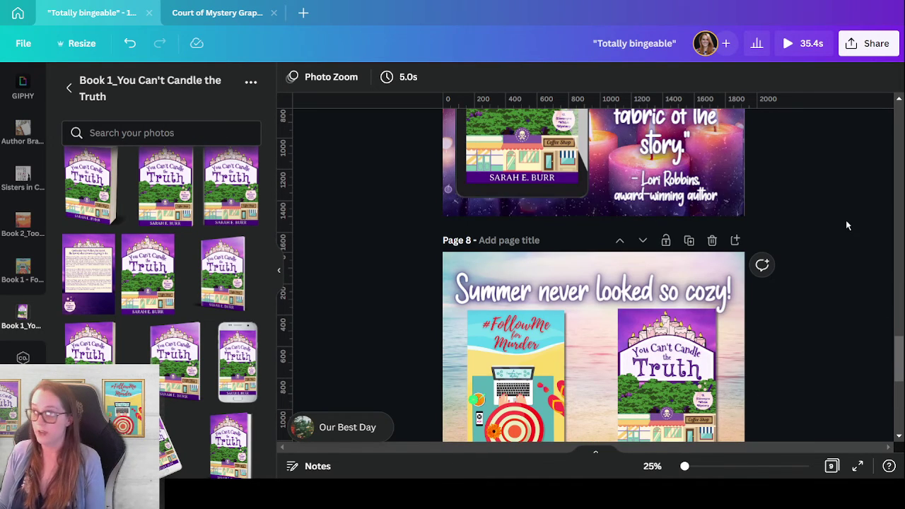
scroll(855, 227, up, 8)
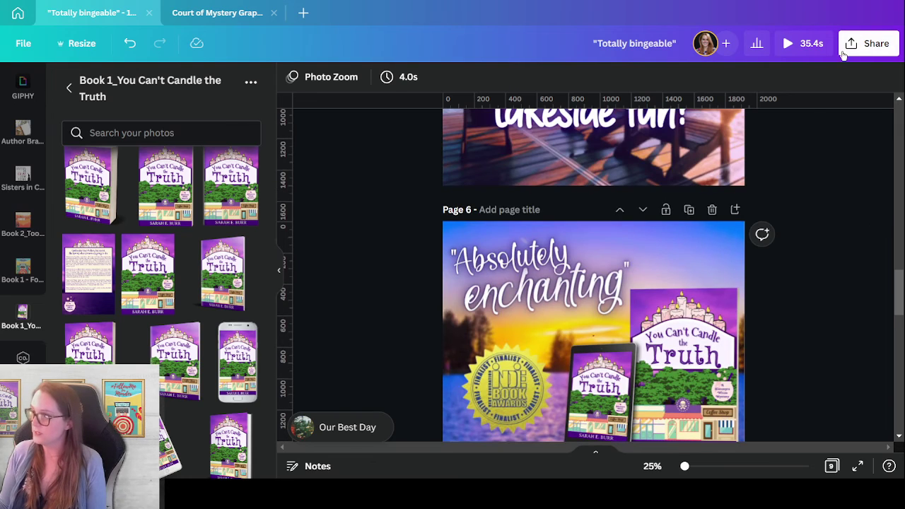
click(662, 27)
text(Cozy)
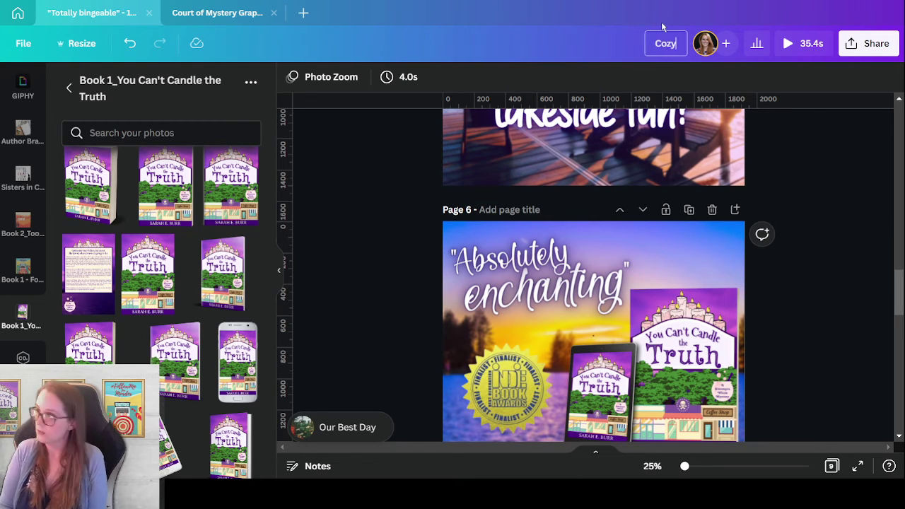
text(MysterySu)
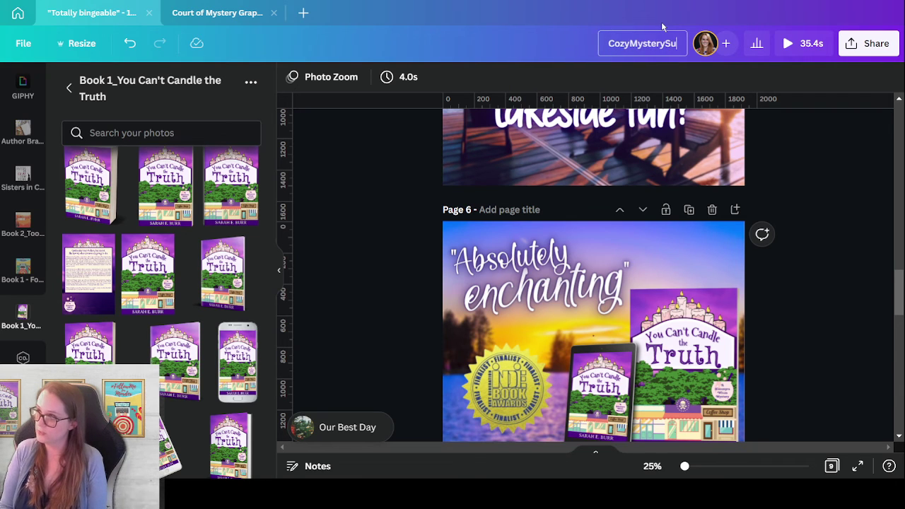
text(mmerVideo)
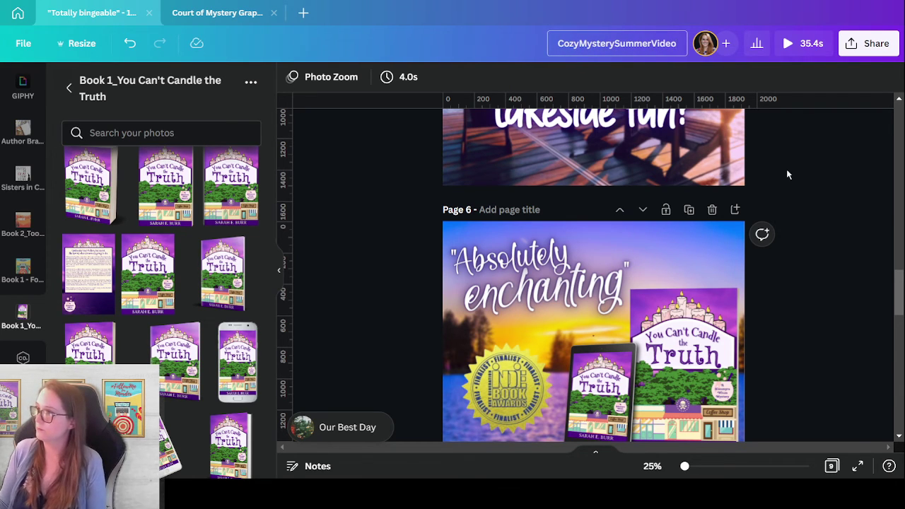
click(807, 207)
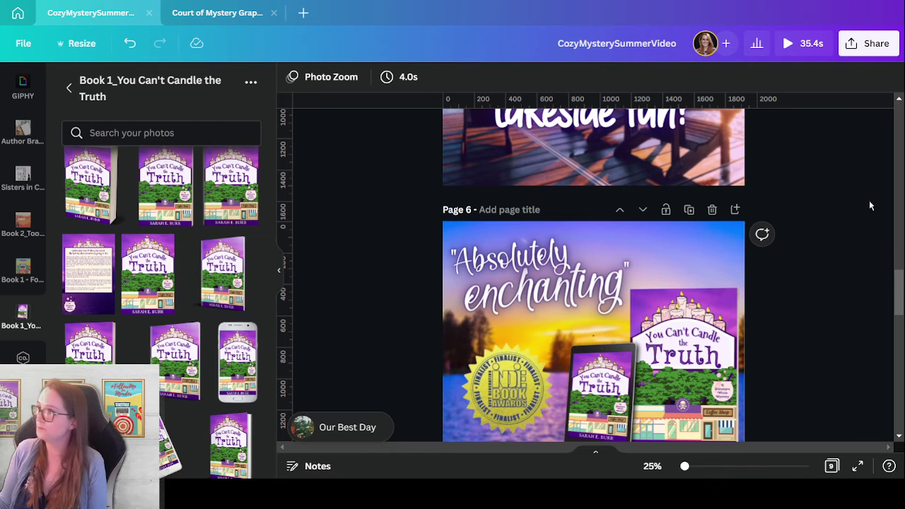
Open the MP4 video download options, choose pages 1–8 without page 9, and close them without downloading
click(869, 43)
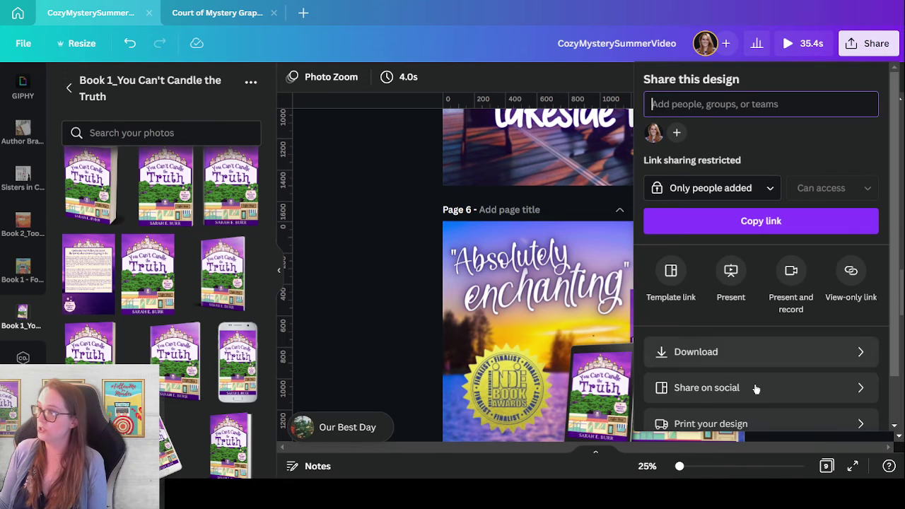
click(700, 353)
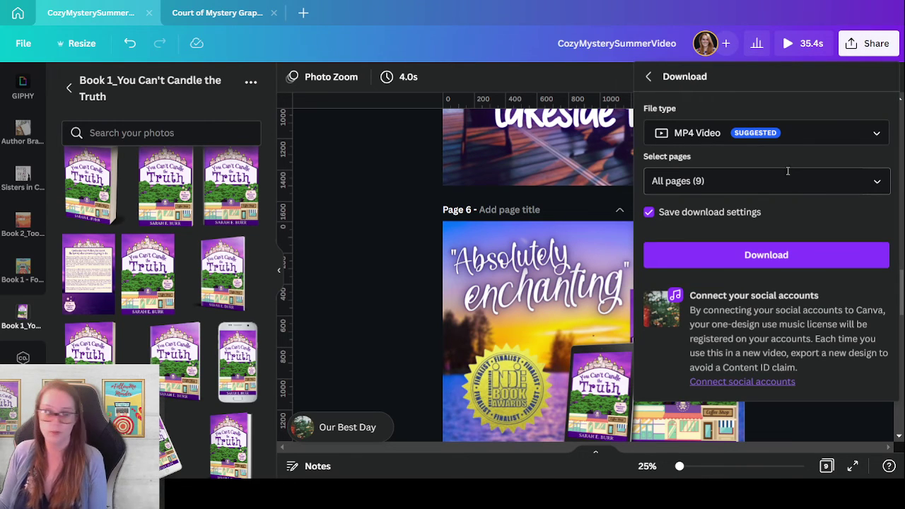
click(876, 181)
click(746, 223)
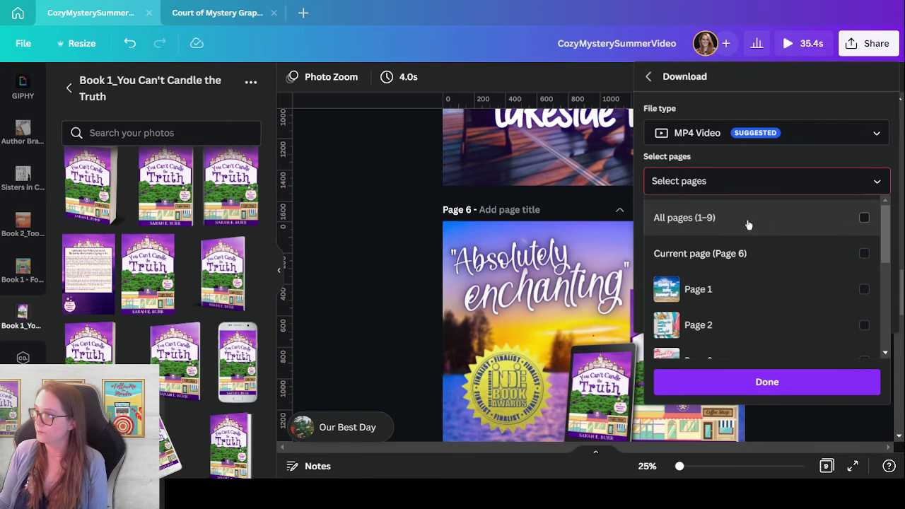
click(709, 219)
scroll(807, 283, down, 5)
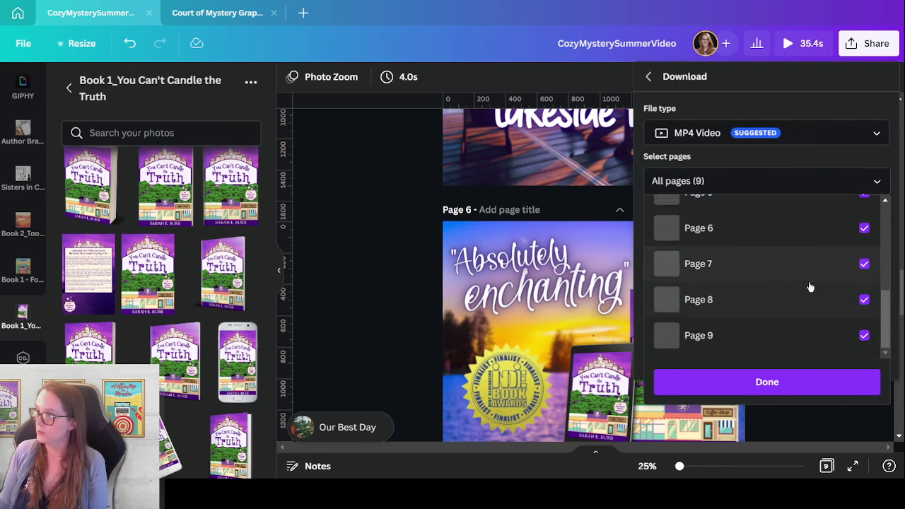
click(726, 340)
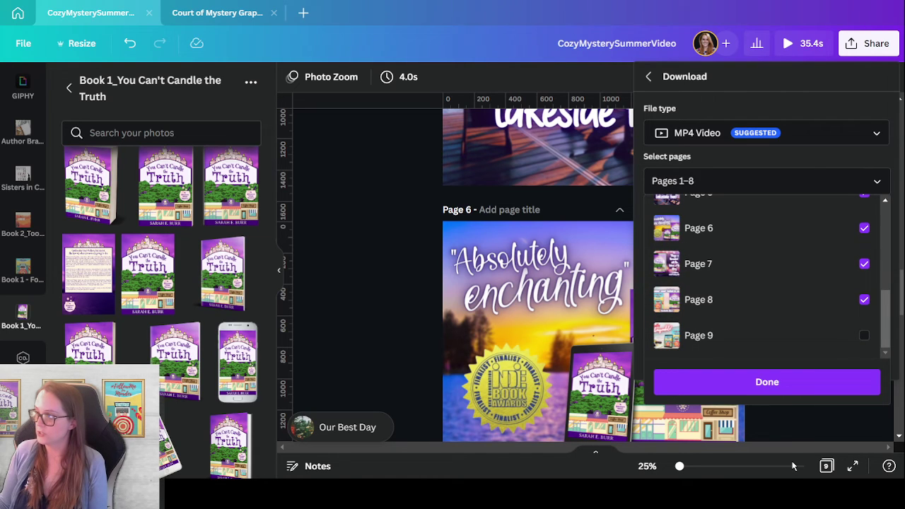
click(778, 386)
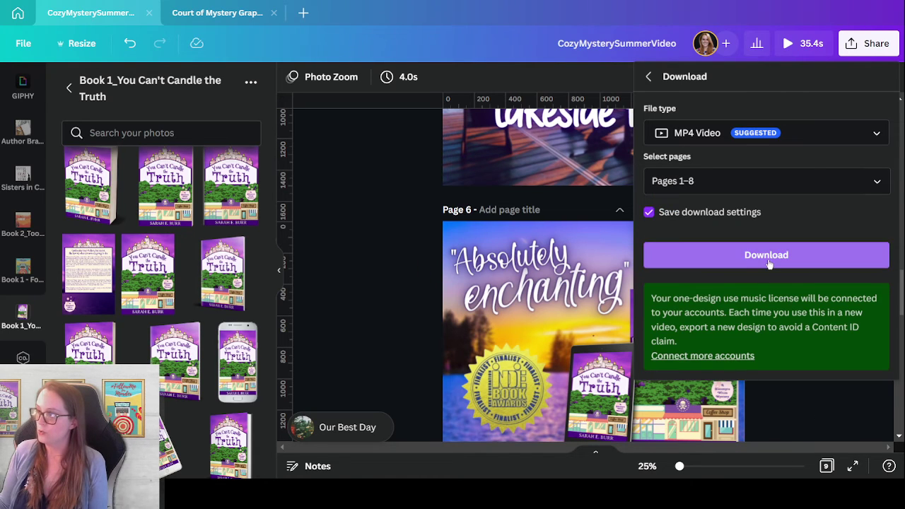
click(410, 286)
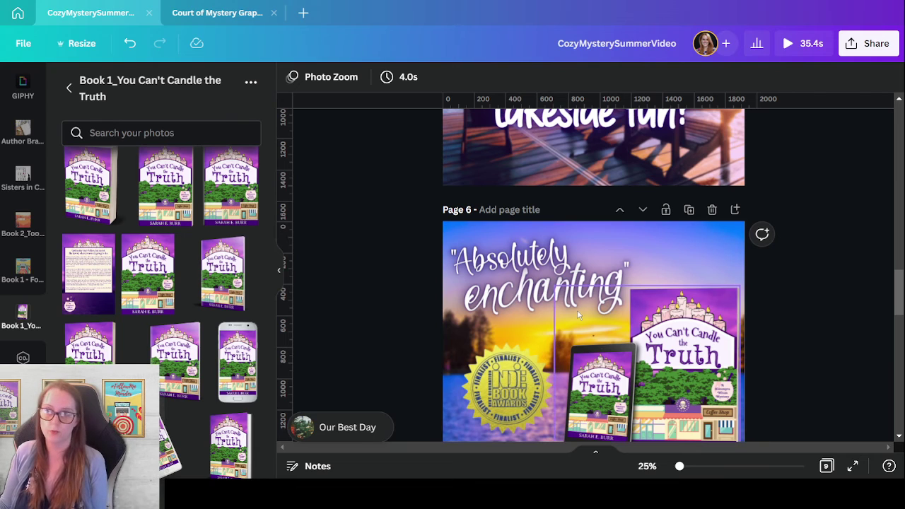
click(360, 431)
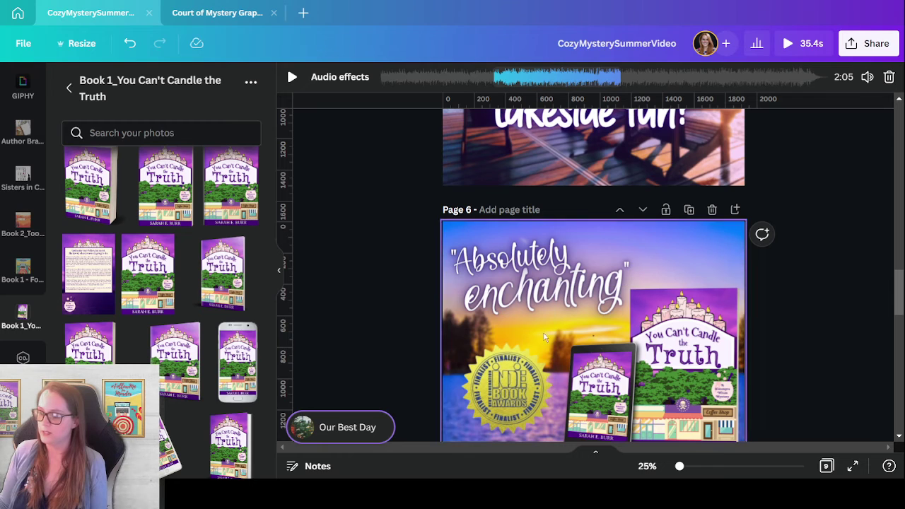
scroll(233, 354, up, 10)
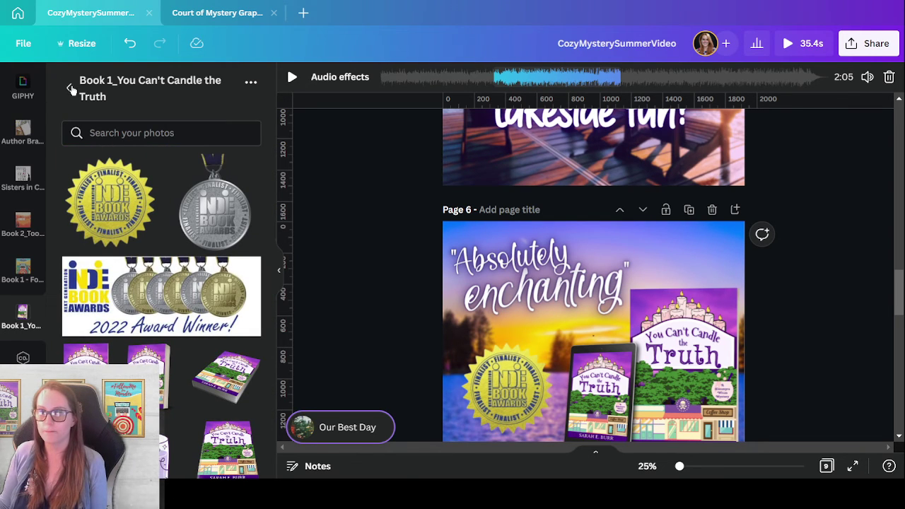
scroll(105, 360, down, 5)
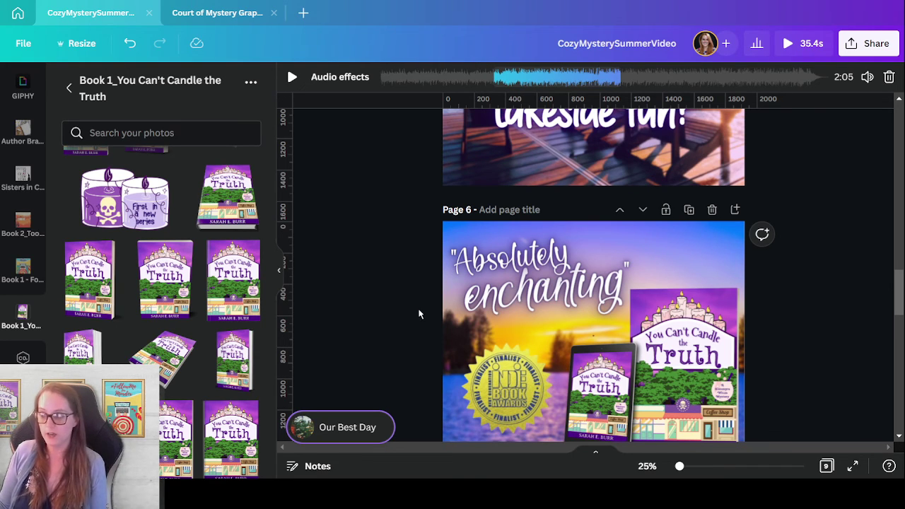
Find the Static Insta Edits Phone design among the recent designs on the home page and open it
scroll(421, 313, up, 5)
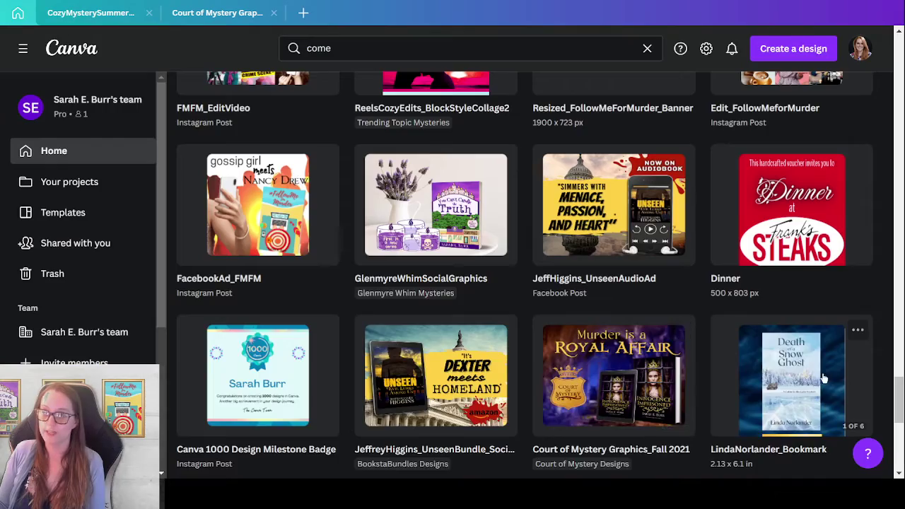
scroll(824, 379, up, 15)
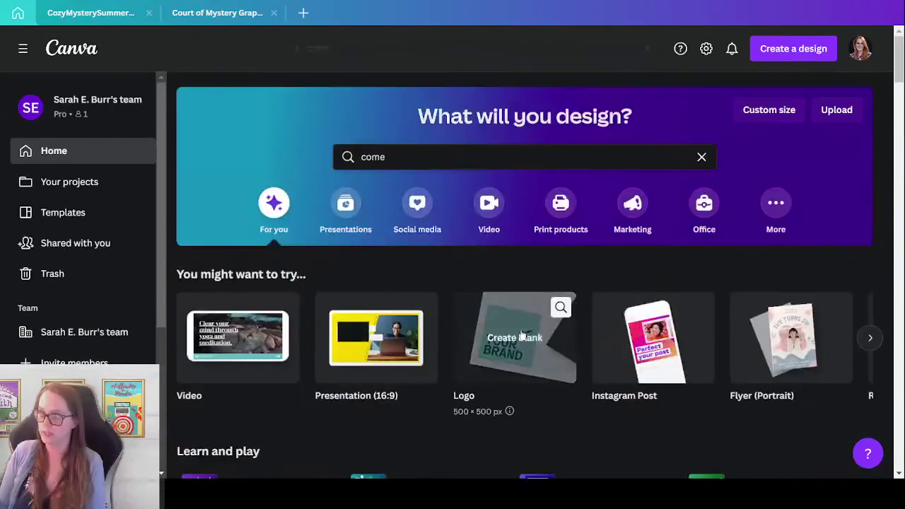
scroll(668, 378, down, 8)
scroll(667, 379, up, 4)
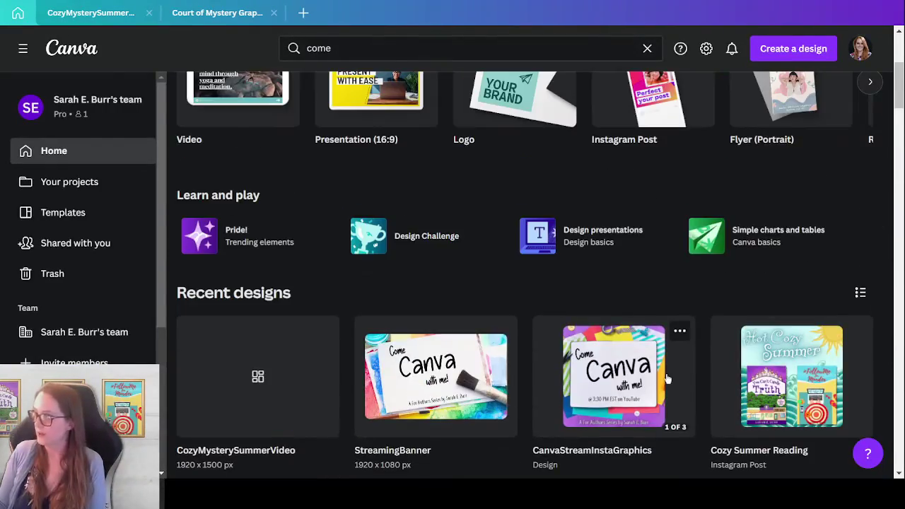
scroll(667, 379, down, 3)
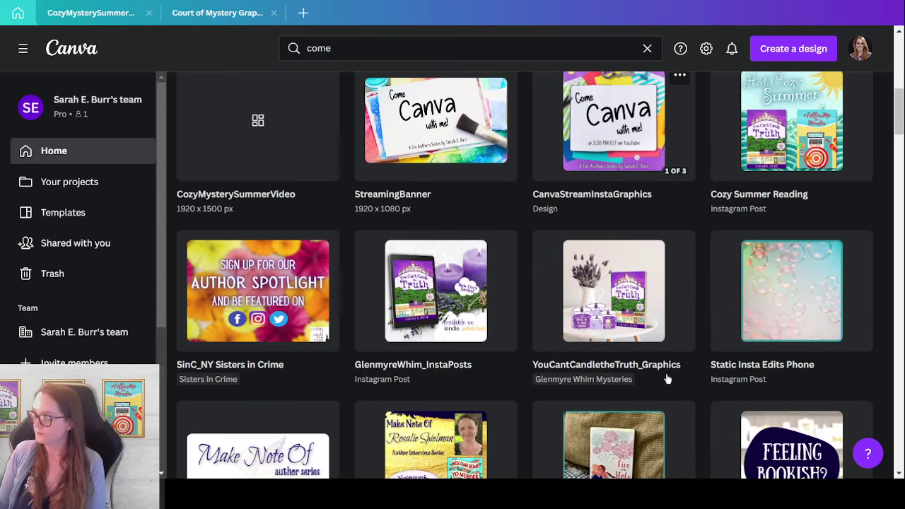
click(736, 279)
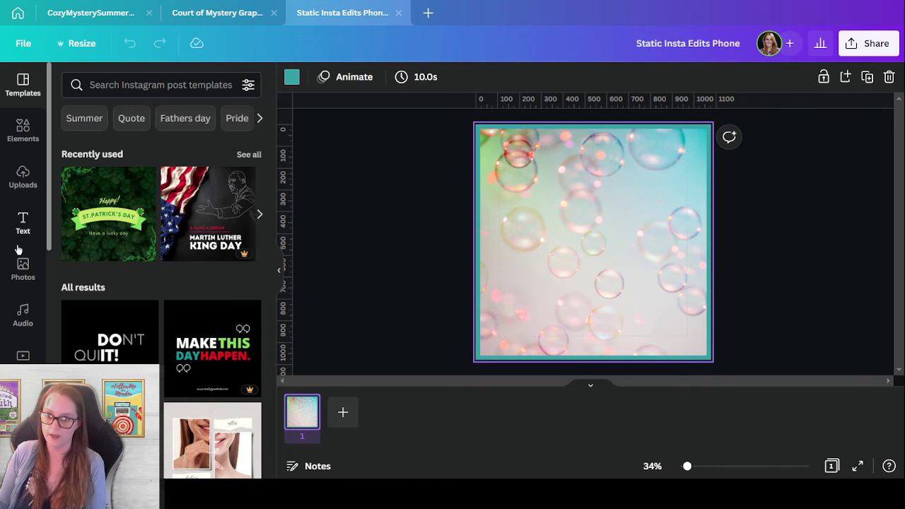
Search the photo library for "writing outside"
click(23, 268)
click(169, 84)
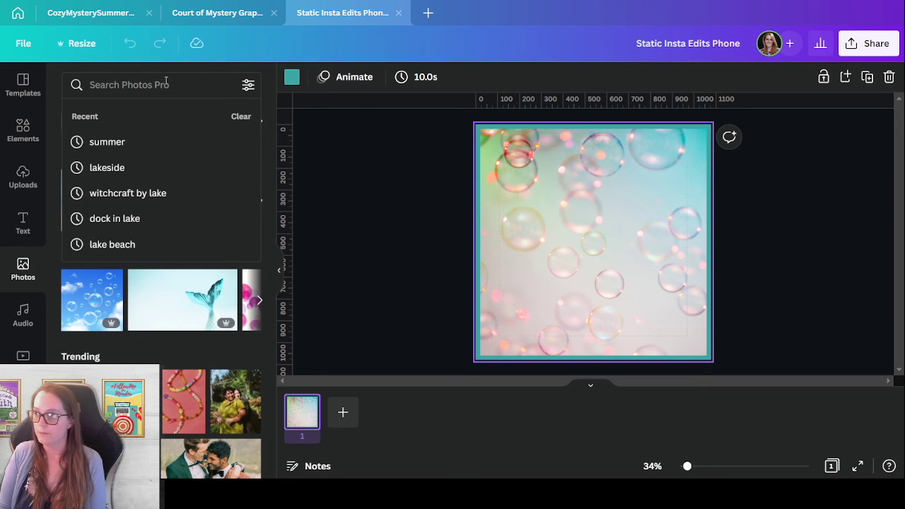
text(wr)
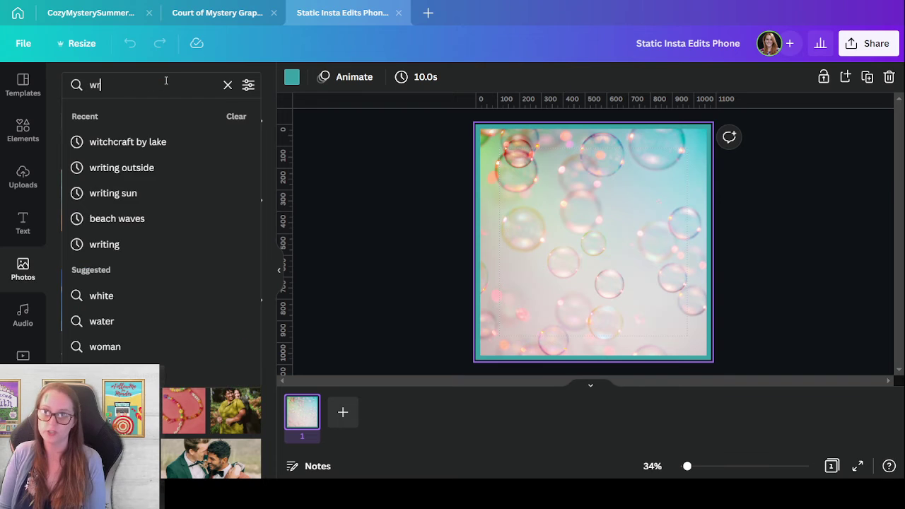
text(iting outside)
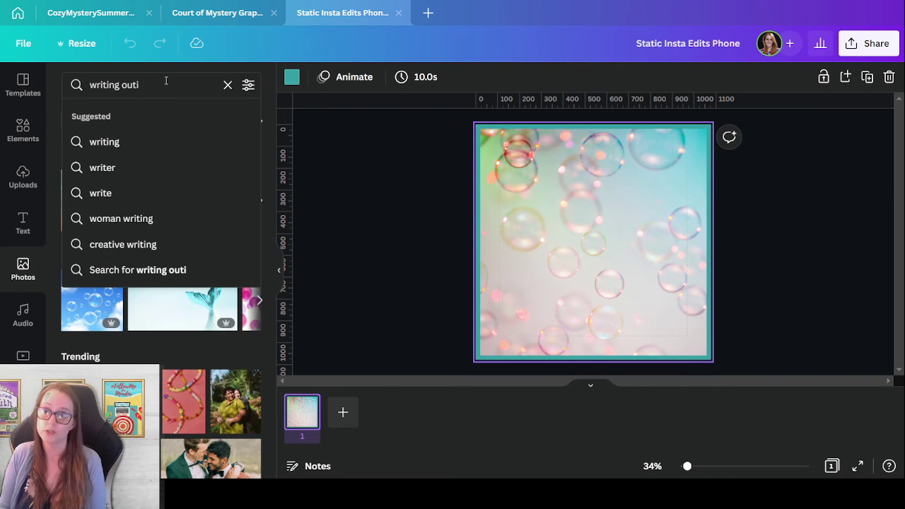
key(Return)
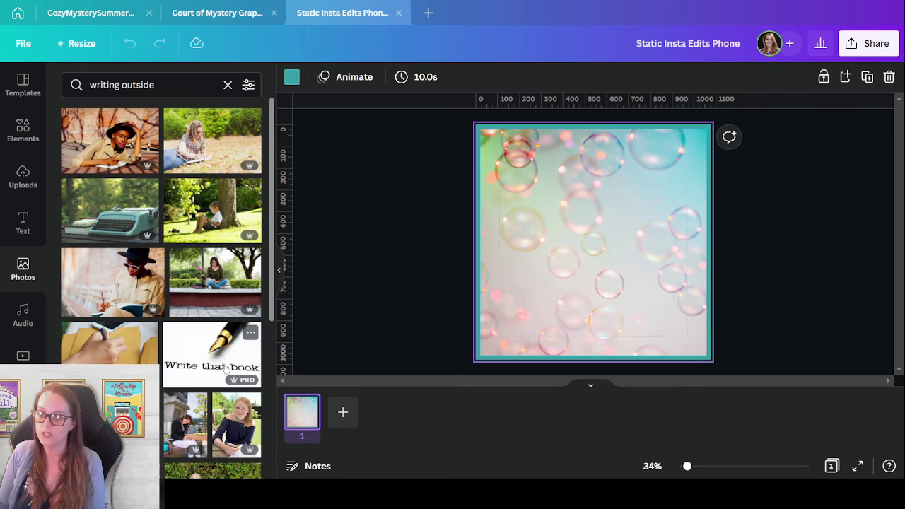
Fill the teal-bordered frame with the photo of a coffee cup and notebook on a wooden table, and enlarge it within the crop
scroll(183, 341, down, 4)
scroll(183, 341, down, 4)
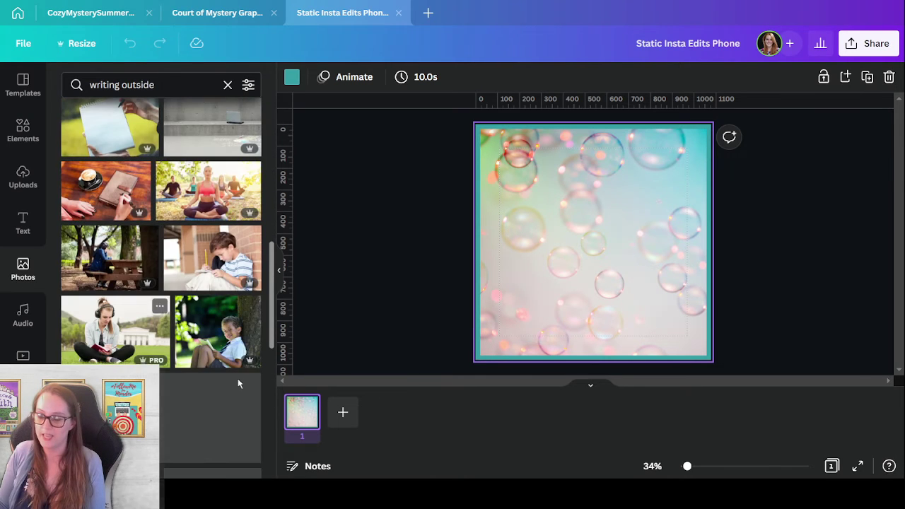
drag(106, 191, 612, 294)
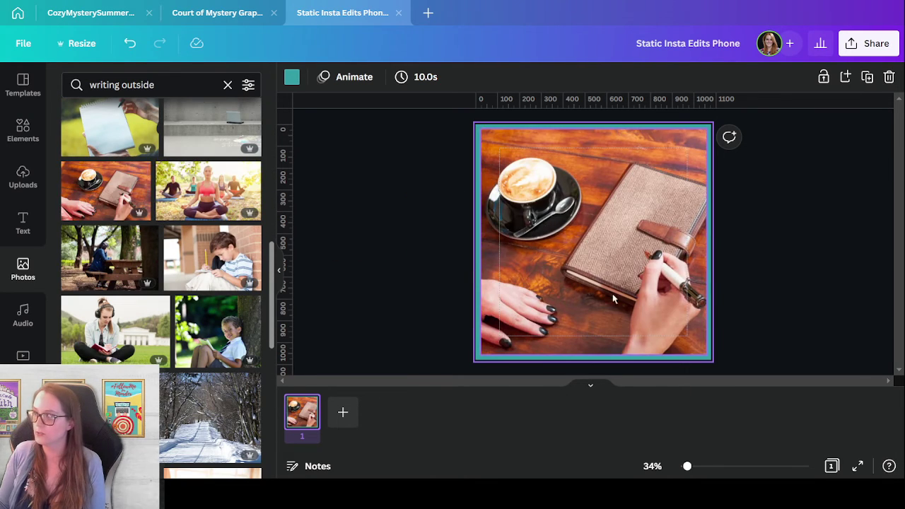
double_click(570, 227)
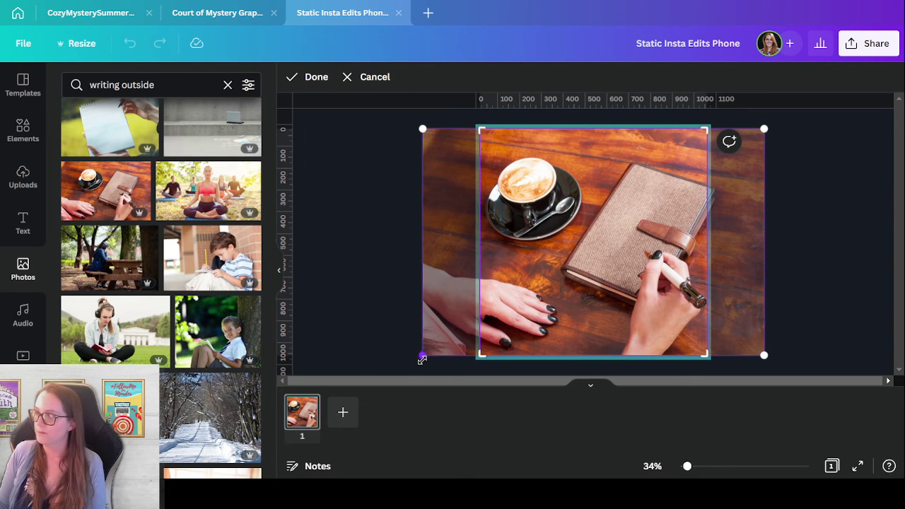
drag(422, 360, 399, 371)
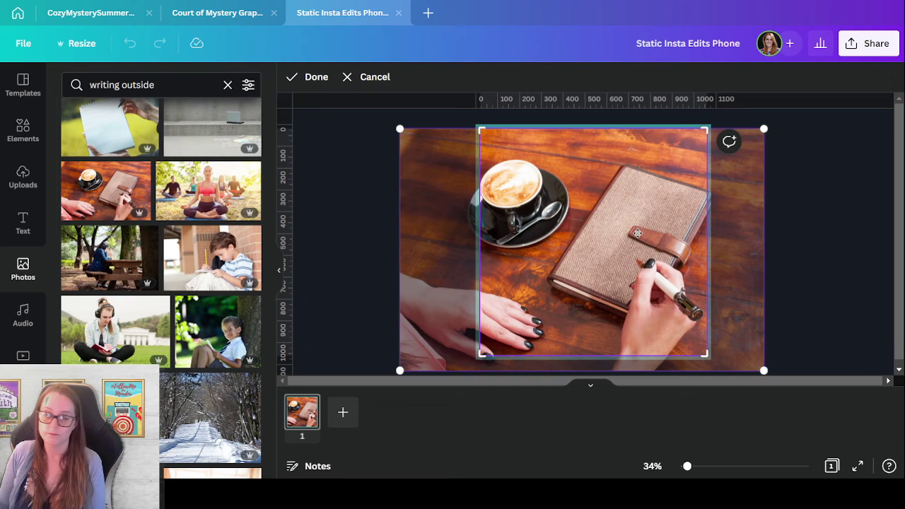
click(811, 175)
click(802, 289)
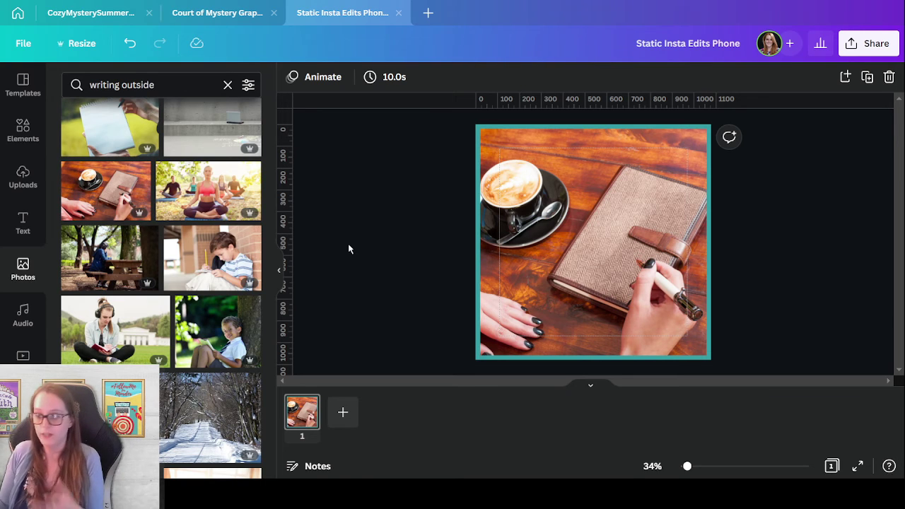
Replace the framed photo with the blurred green meadow above pale wooden planks from the "writing outside" results
scroll(155, 233, down, 5)
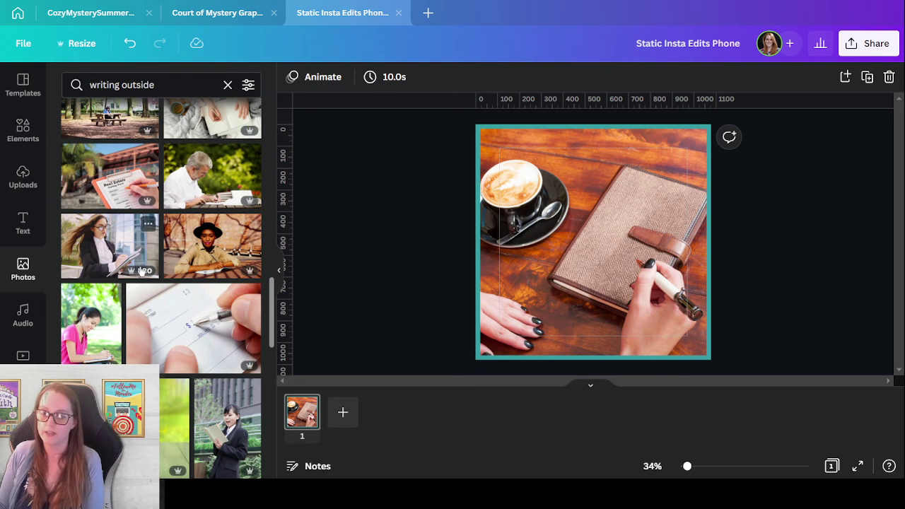
scroll(181, 236, down, 3)
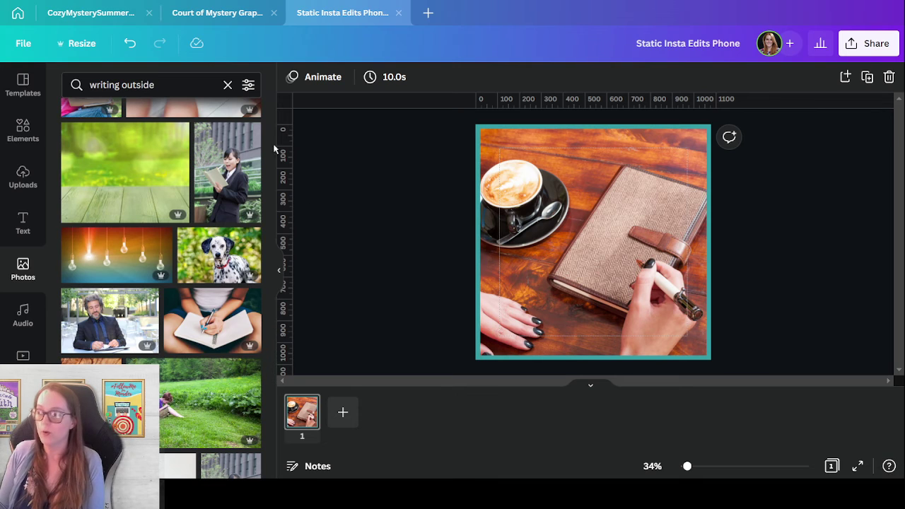
drag(121, 181, 585, 189)
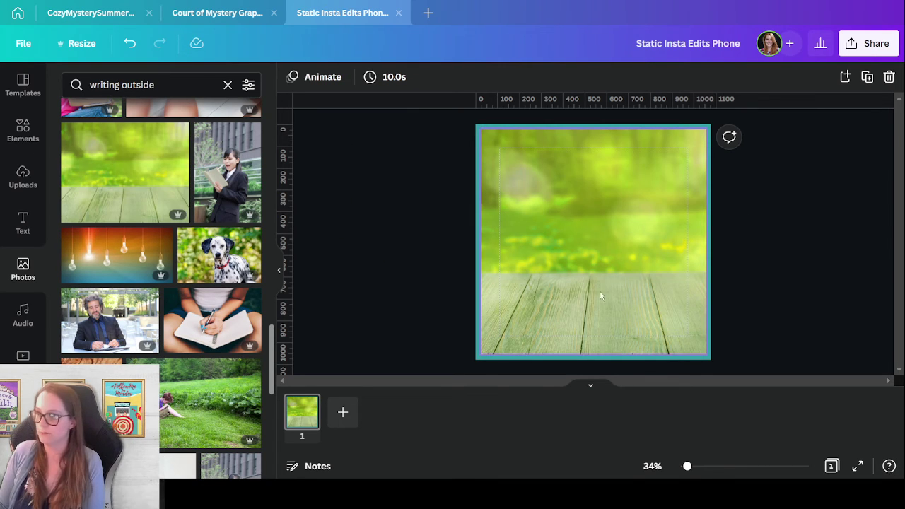
Open the Book 7 - Ravaged Reign folder inside BookBrush 3D Book Images in the Court of Mystery folder
scroll(29, 212, down, 10)
scroll(30, 202, up, 5)
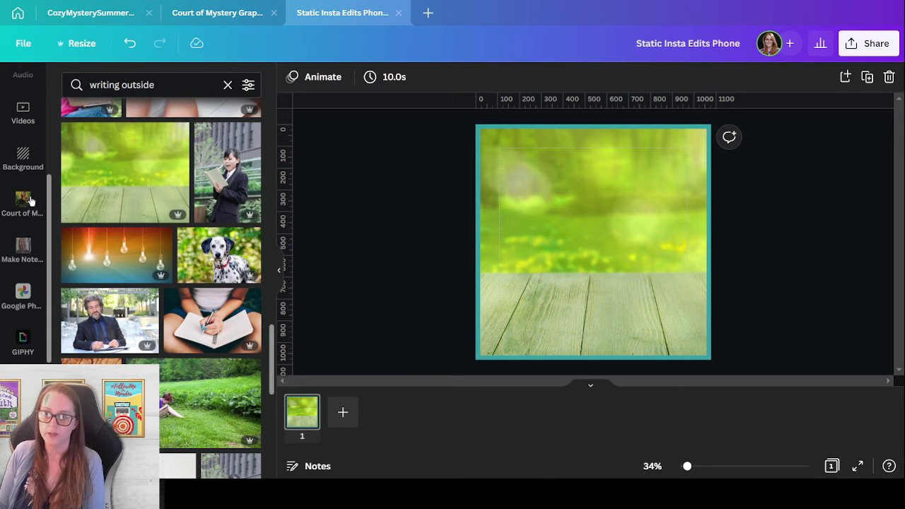
click(25, 206)
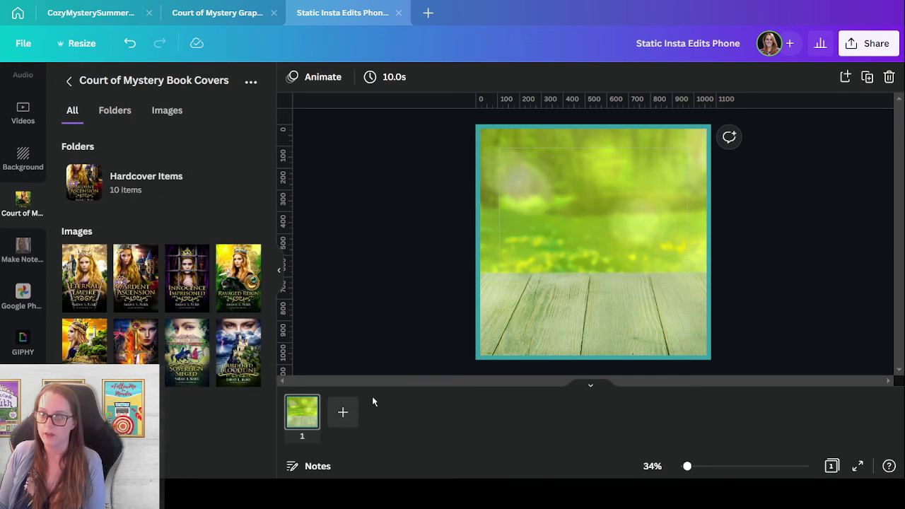
click(68, 81)
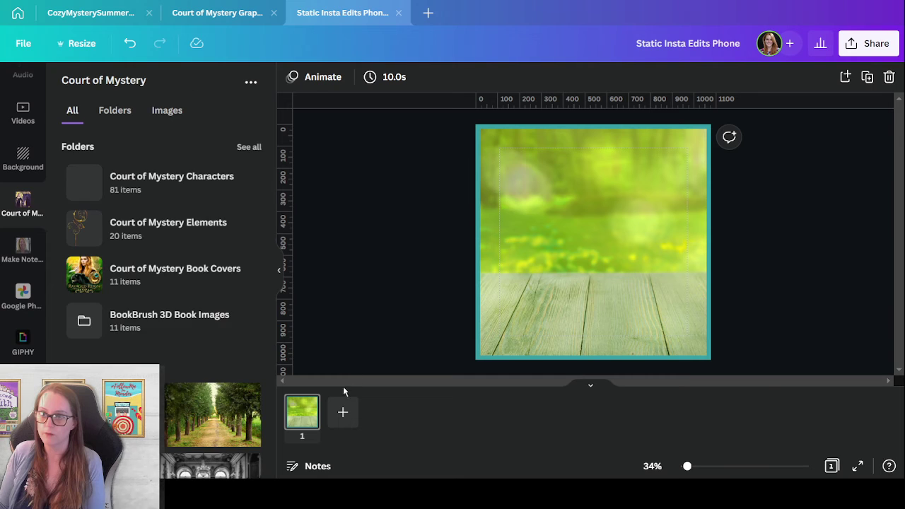
scroll(176, 313, down, 3)
scroll(163, 351, up, 3)
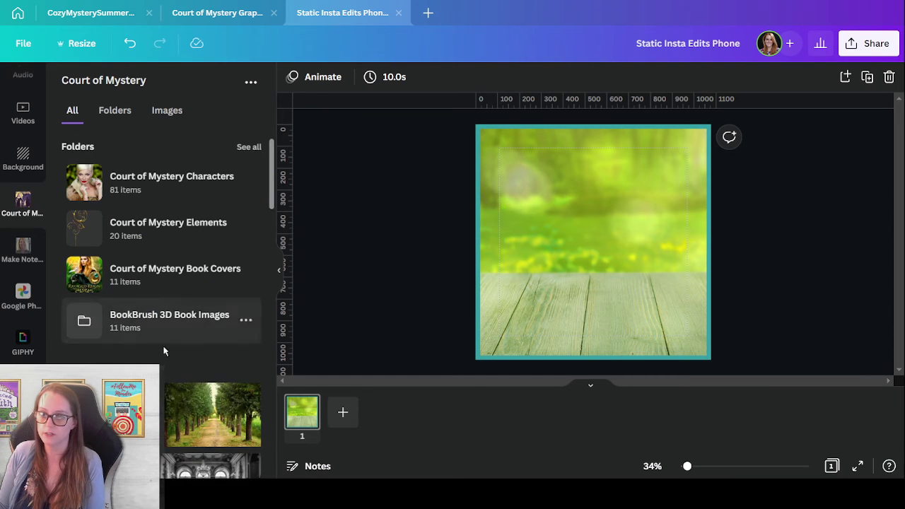
click(163, 333)
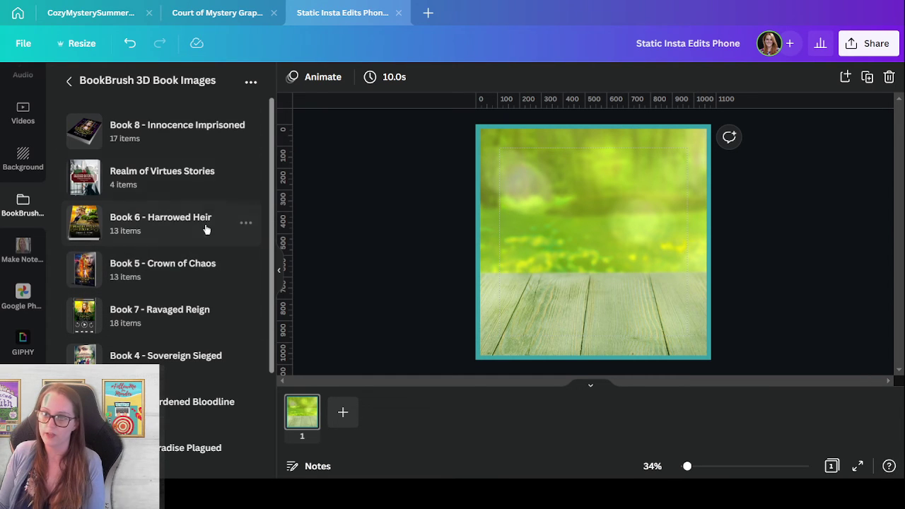
click(170, 317)
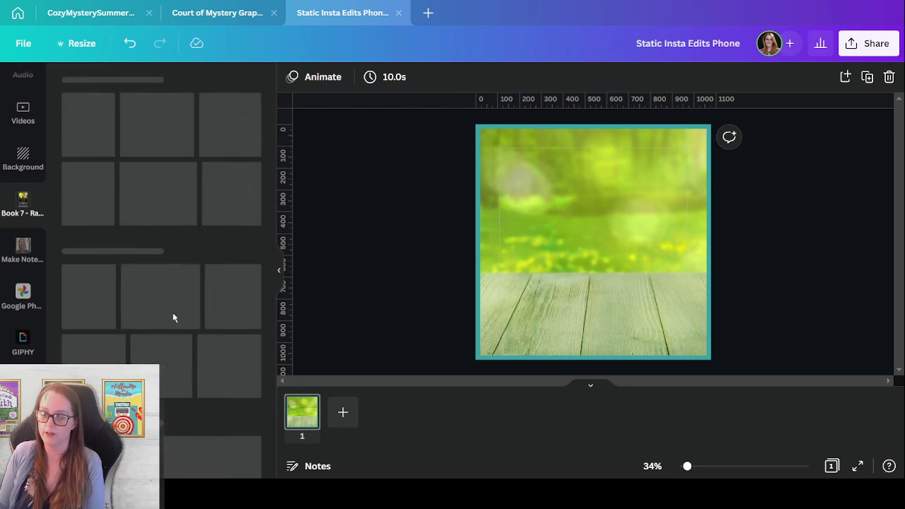
scroll(257, 351, down, 3)
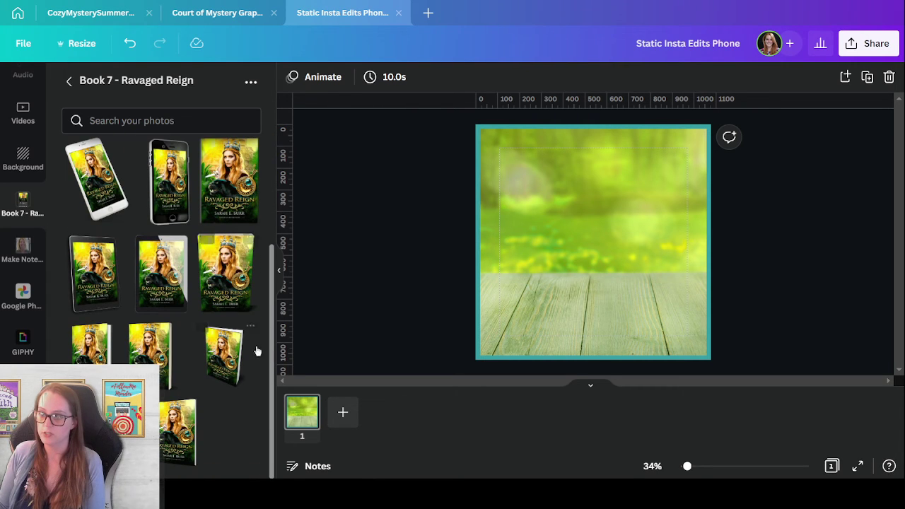
Add the upright 3D Ravaged Reign paperback to the page, enlarge it to nearly the frame's full height, and shift its position
click(225, 274)
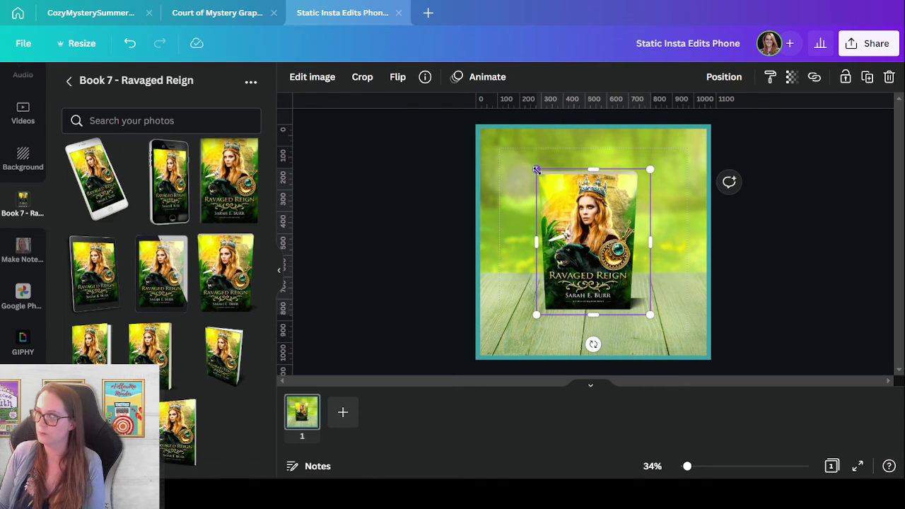
drag(537, 170, 503, 129)
drag(651, 343, 683, 348)
drag(601, 247, 616, 254)
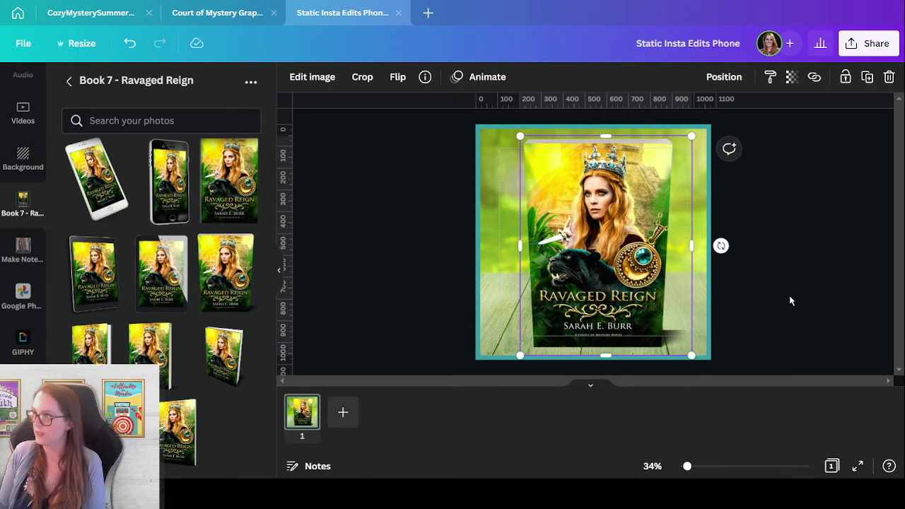
click(873, 353)
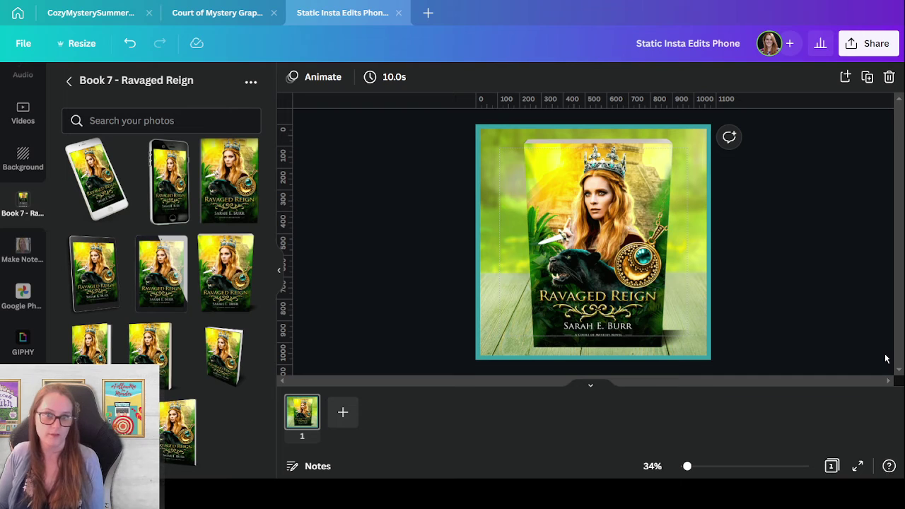
Undo the last shift of the Ravaged Reign cover and open the Elements library
click(129, 43)
click(130, 43)
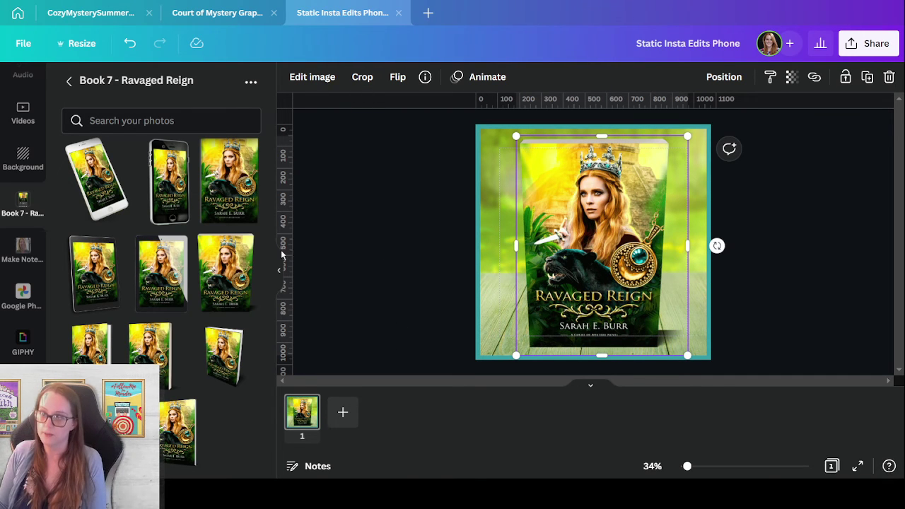
click(72, 84)
scroll(39, 196, up, 2)
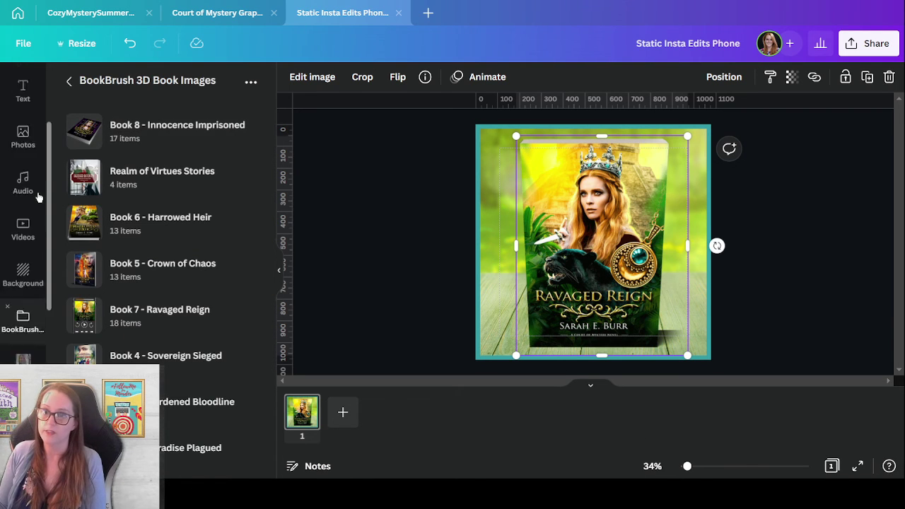
scroll(39, 197, up, 2)
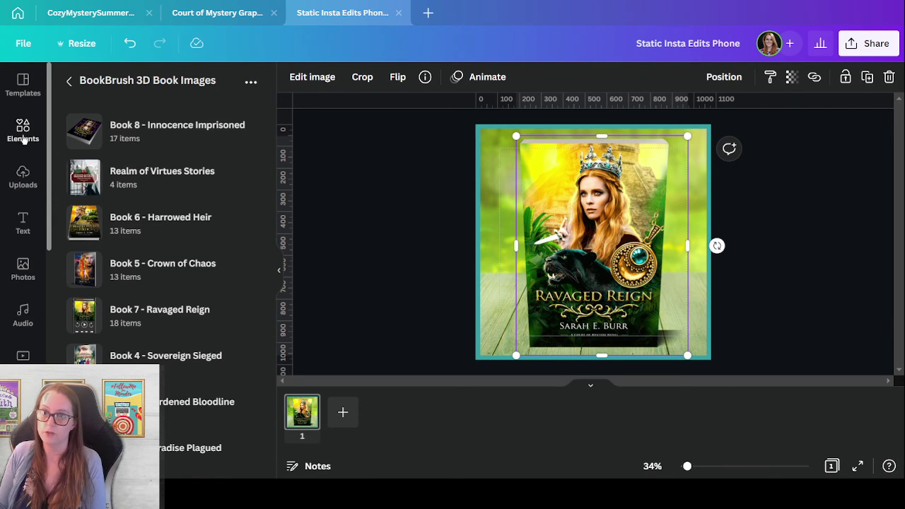
click(22, 135)
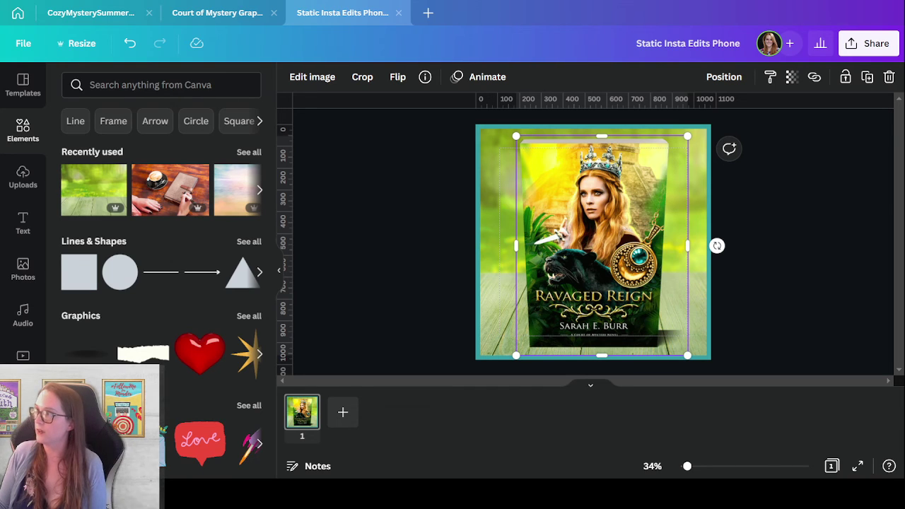
From the home page, look up the preset design formats for "facebook" and close the list without creating a design
click(32, 14)
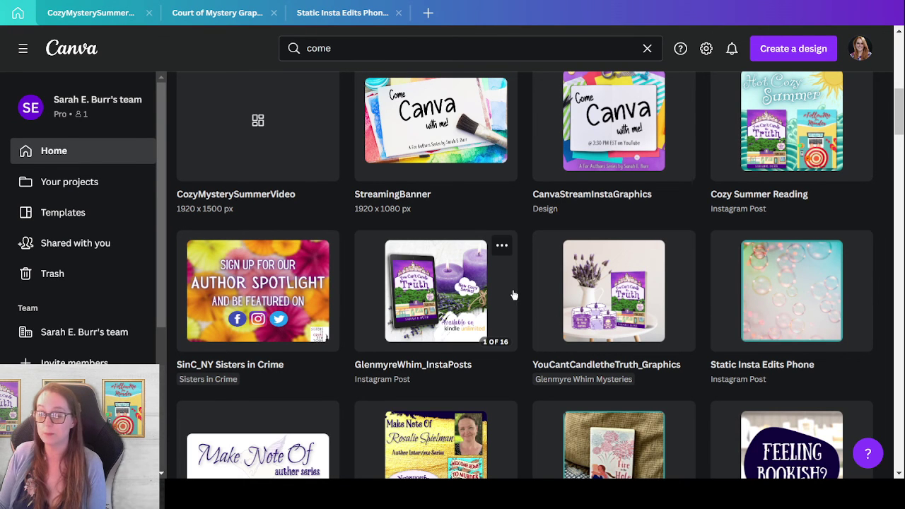
scroll(514, 295, up, 8)
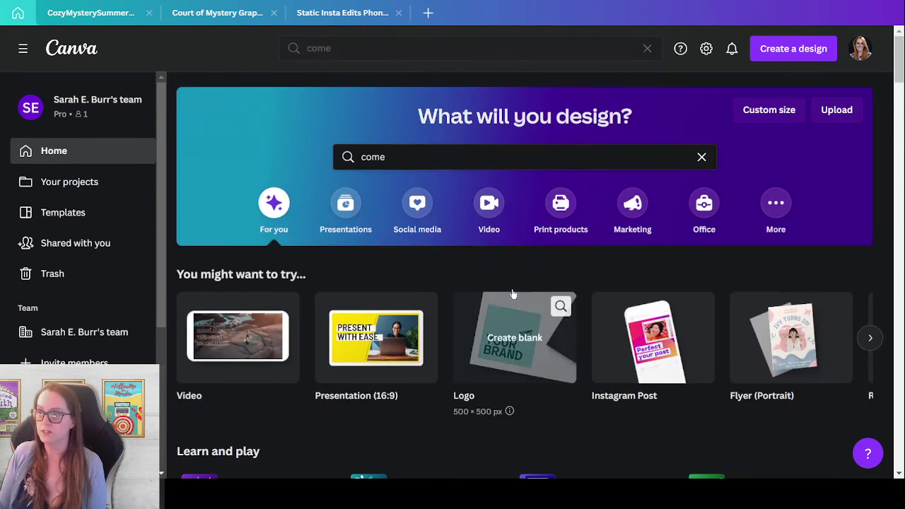
click(785, 49)
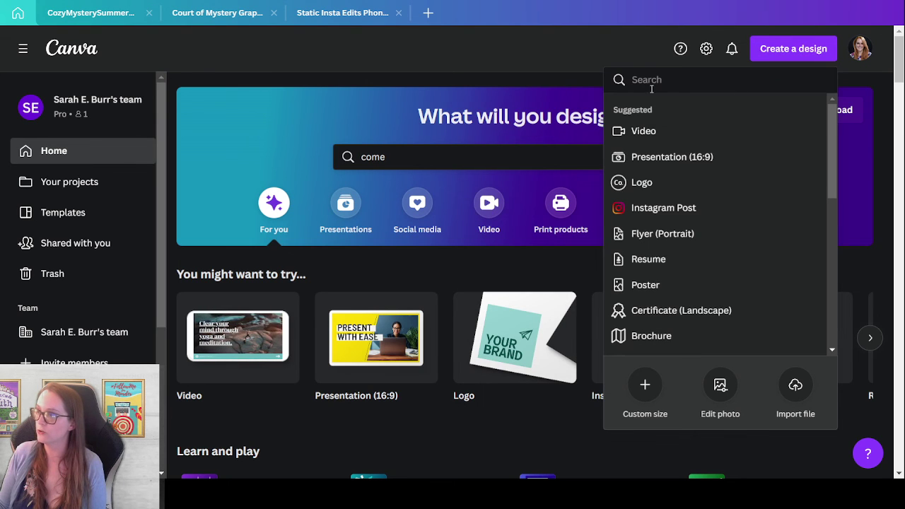
text(face)
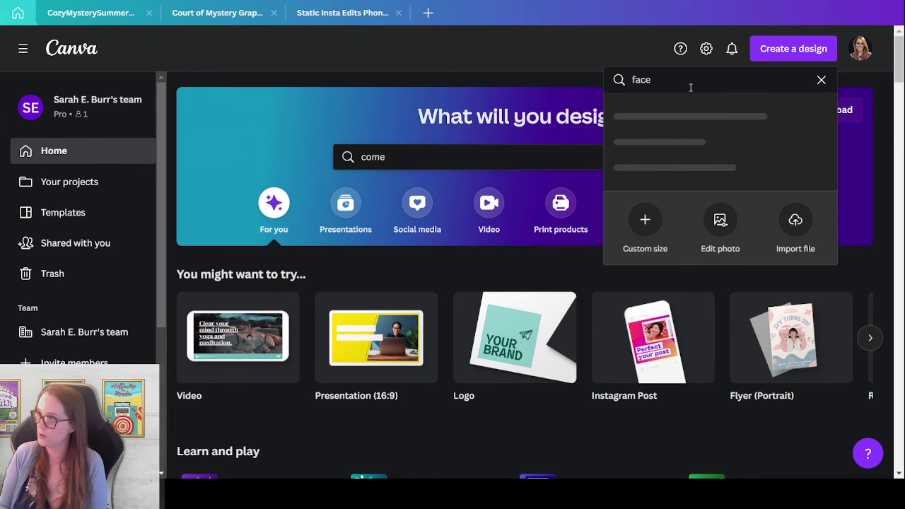
text(book)
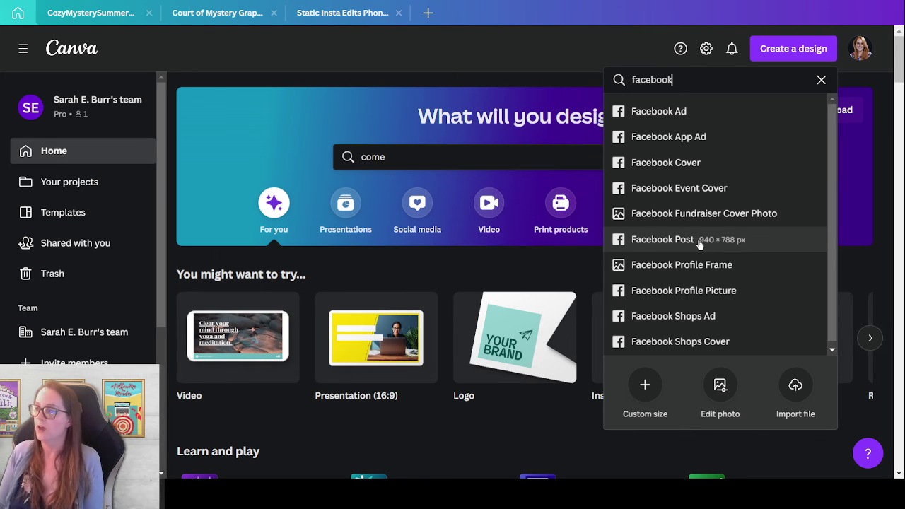
click(316, 446)
Find the Cozy Summer Reading Instagram post among the recent designs and open it
scroll(315, 447, down, 3)
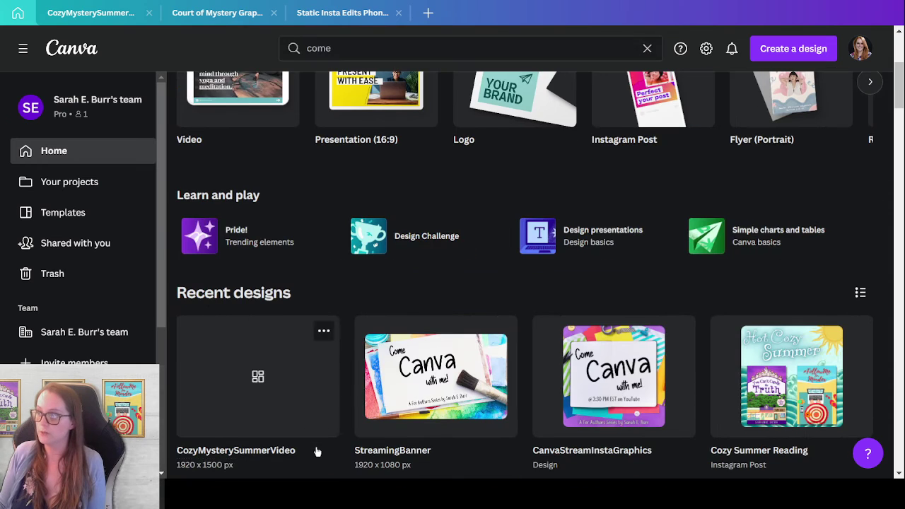
scroll(317, 445, down, 4)
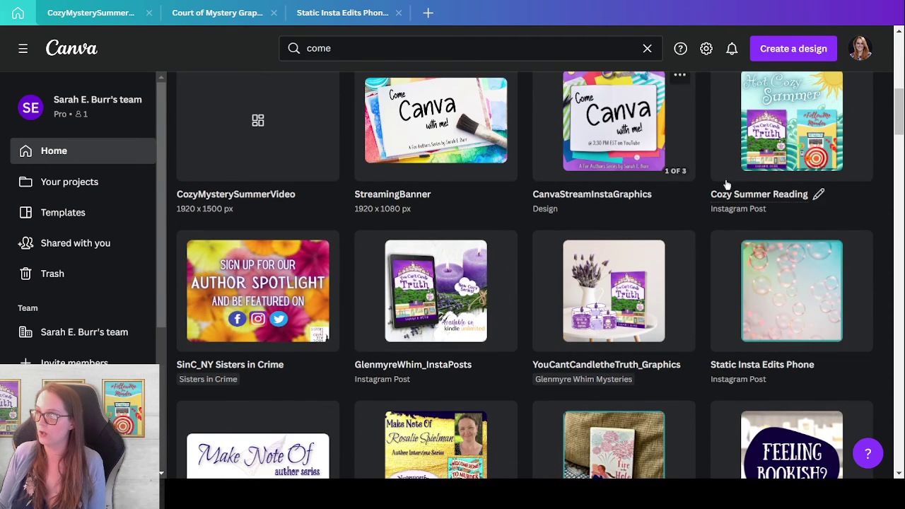
click(732, 157)
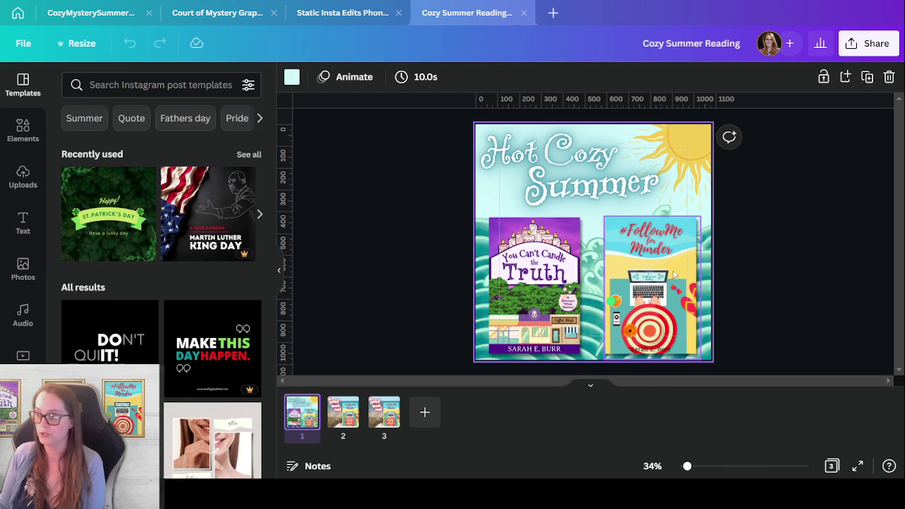
click(807, 231)
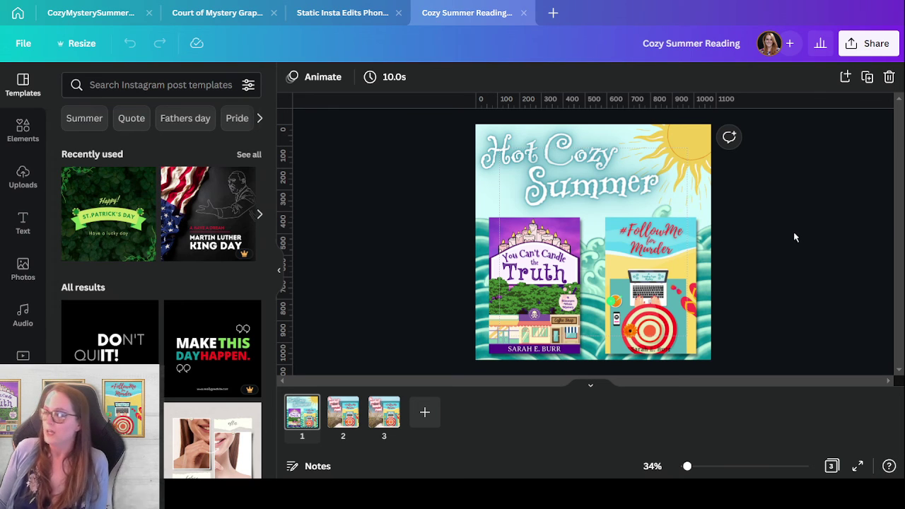
Look up "twitter" among the design formats and create a blank Twitter Post design
click(19, 14)
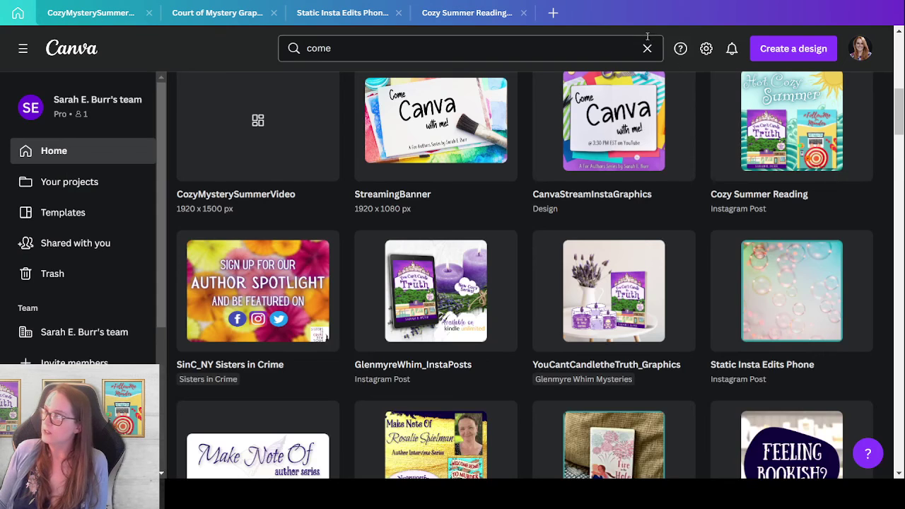
click(808, 51)
double_click(688, 80)
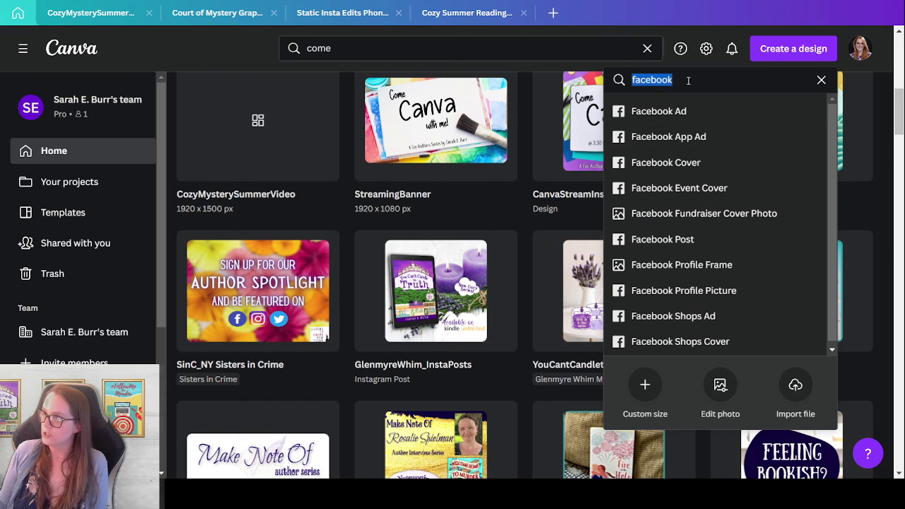
text(twitter)
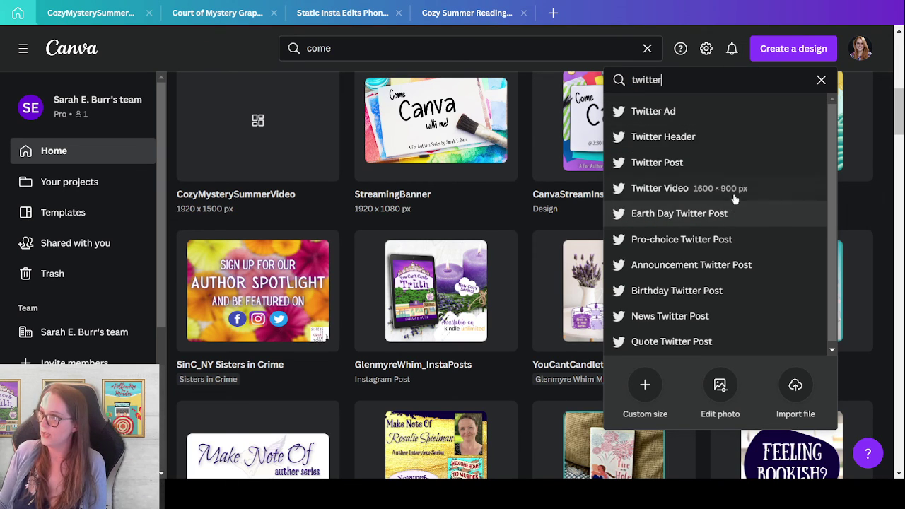
click(759, 169)
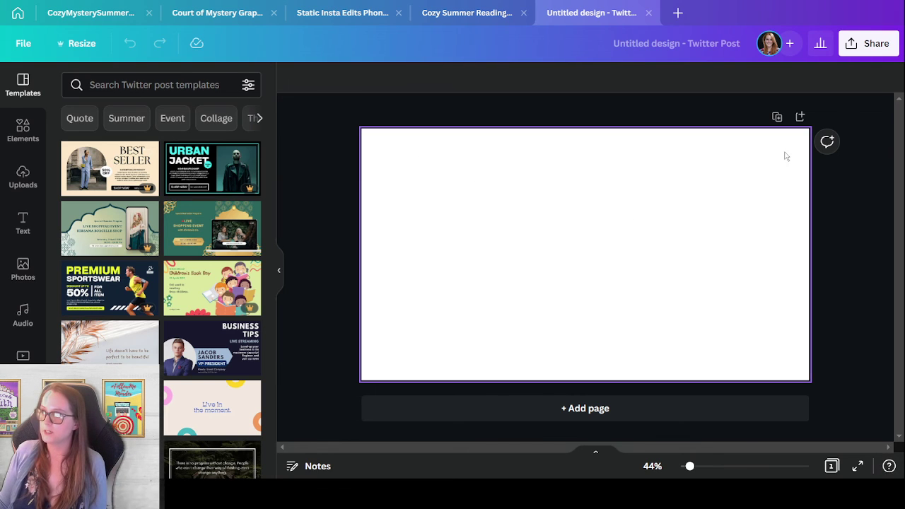
Return to the Cozy Summer Reading design and make a resized copy of it as a 1600 × 900 px Twitter Post
click(343, 13)
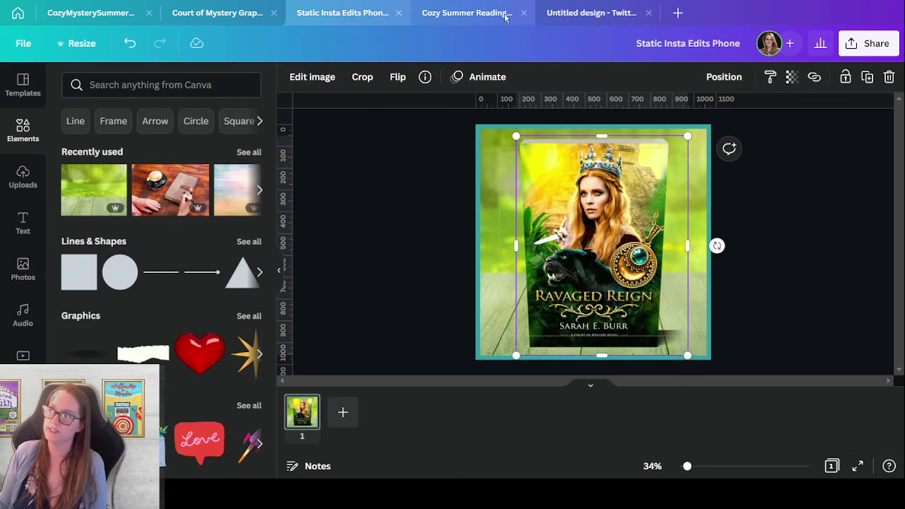
click(506, 14)
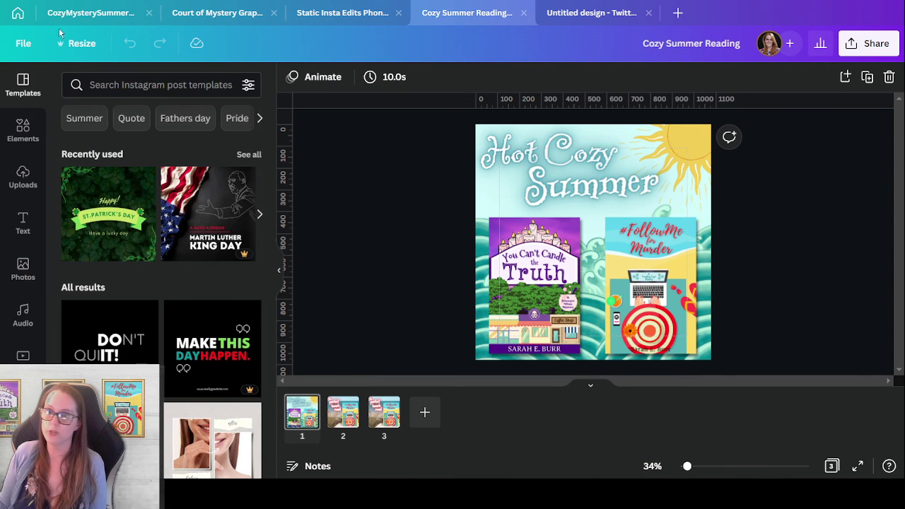
click(77, 43)
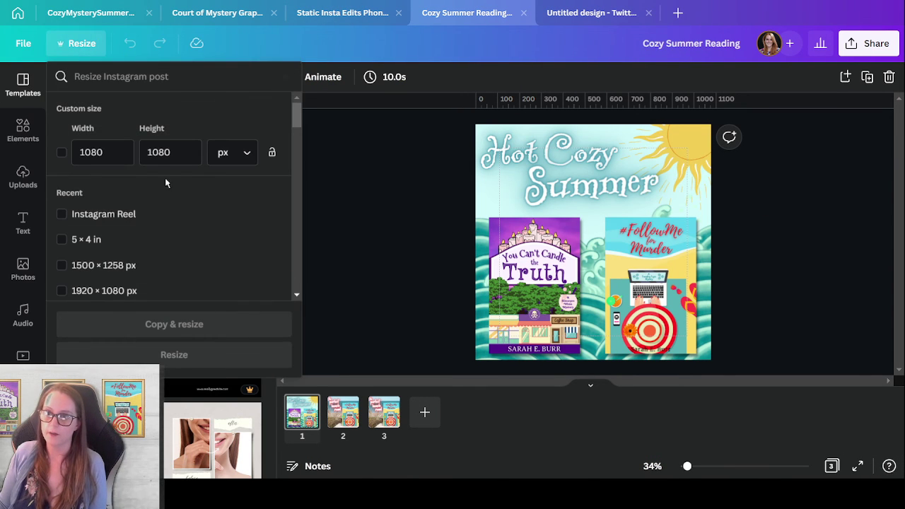
text(twitt)
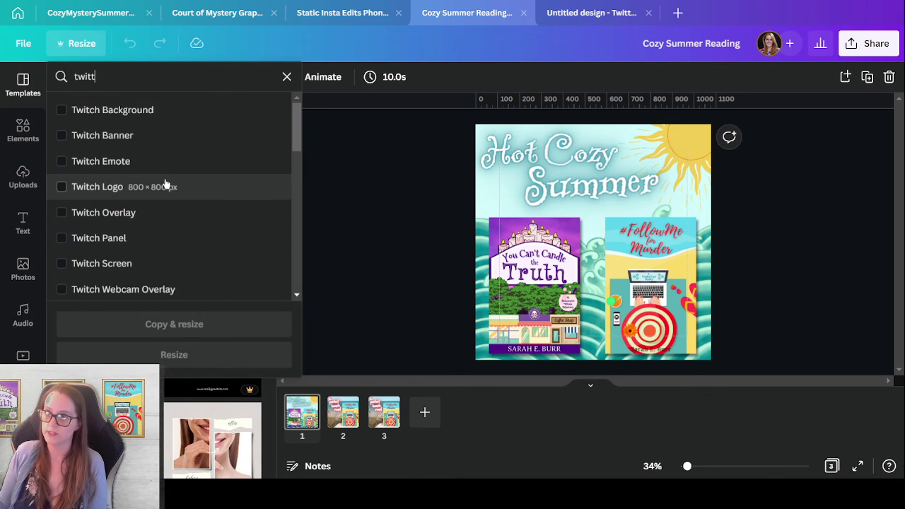
click(148, 162)
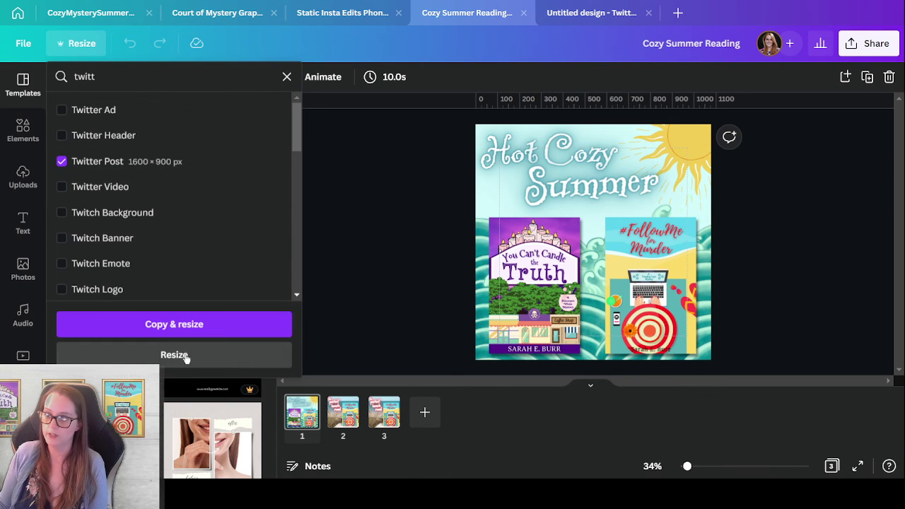
click(162, 323)
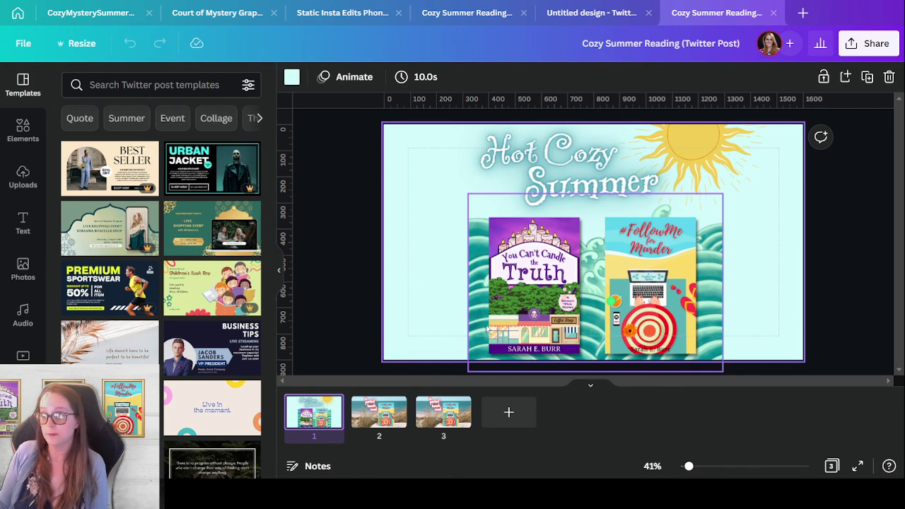
Enlarge and reposition the teal wave graphic on page 1 so it spans the full width behind the book covers
drag(477, 342, 382, 348)
scroll(503, 365, down, 1)
drag(632, 367, 856, 365)
drag(821, 307, 801, 226)
scroll(637, 233, up, 1)
click(380, 131)
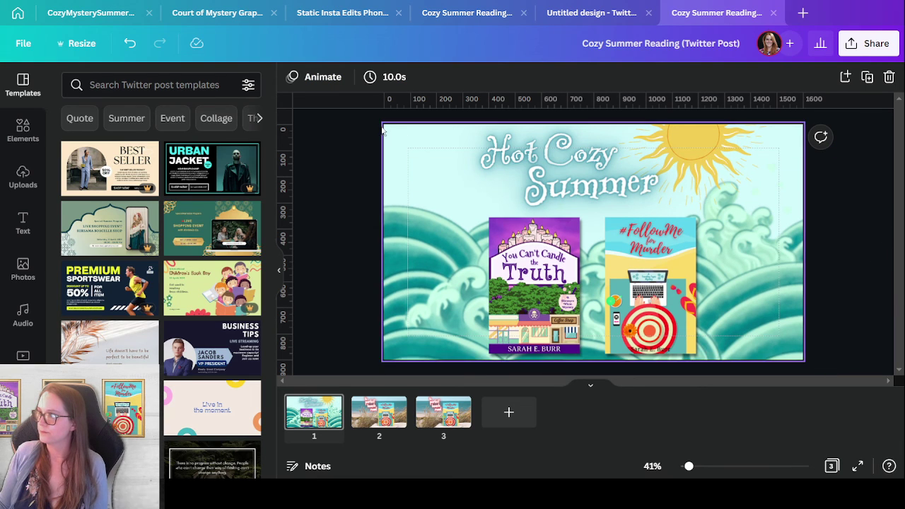